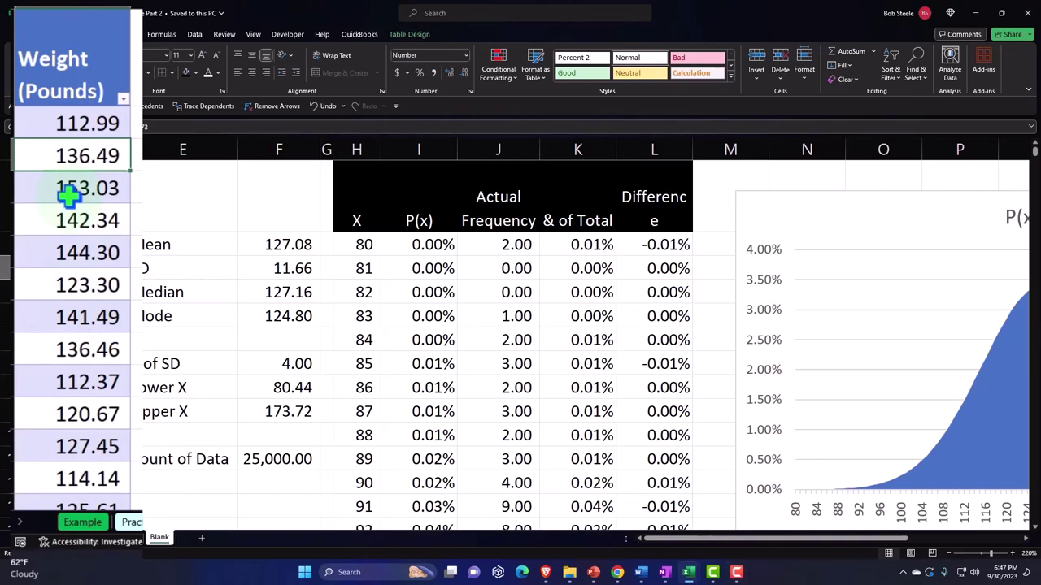
Examine the Weight (Pounds) data in column C from the first value down to the last row.
scroll(68, 192, "down", 5)
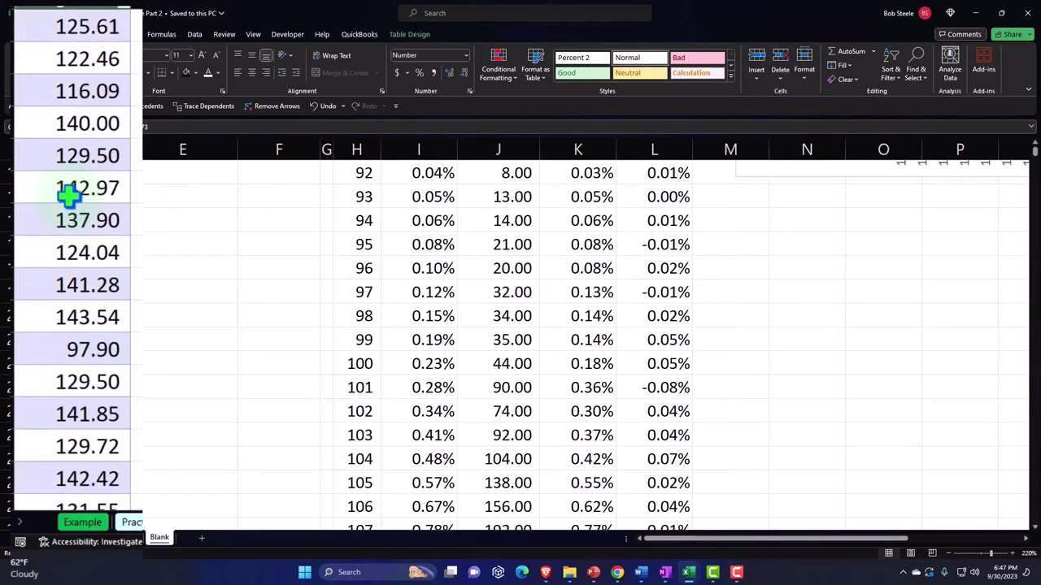
scroll(69, 193, "up", 5)
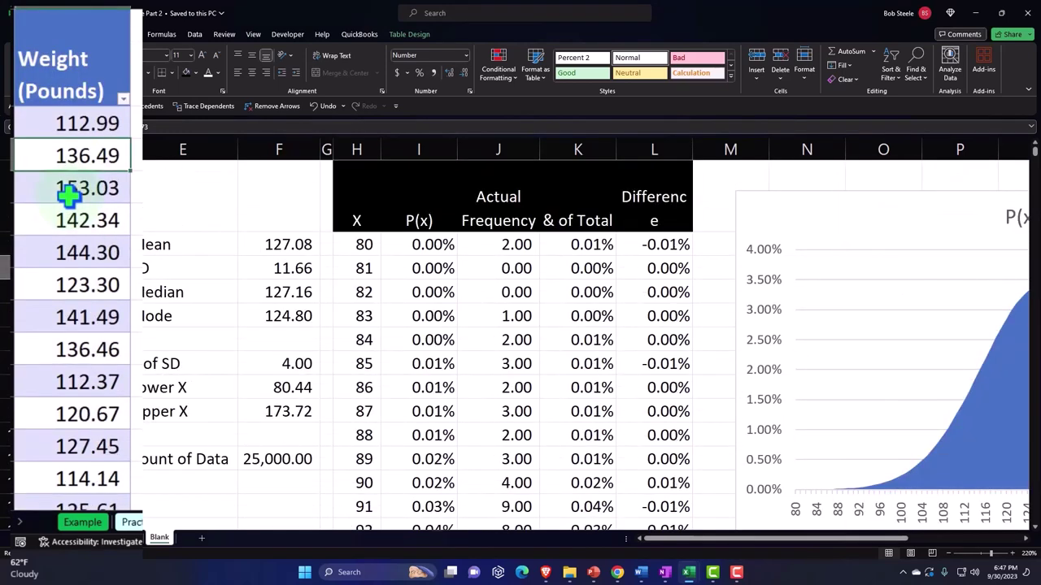
left_click(65, 122)
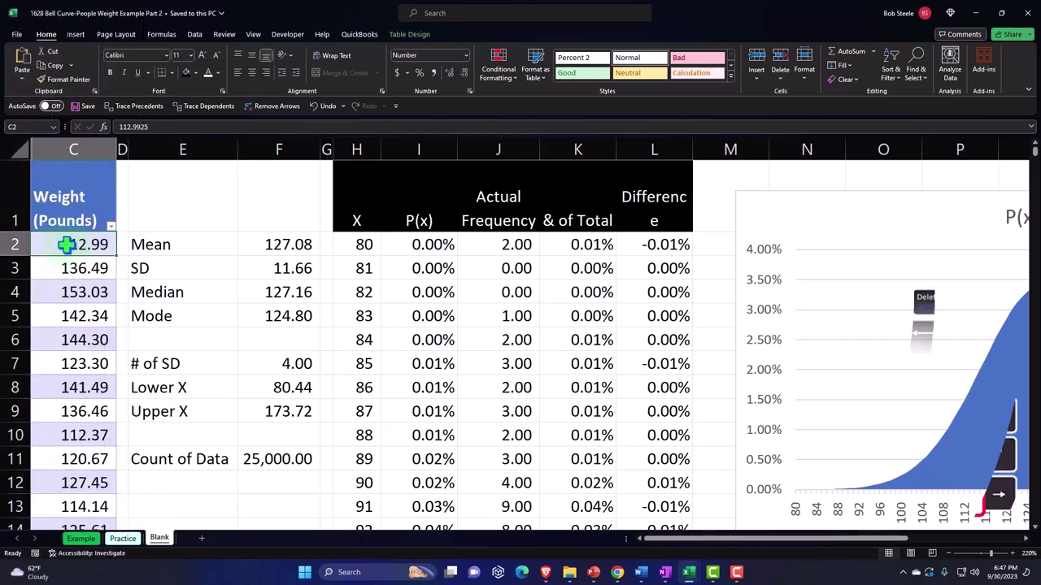
key("ctrl+shift+Down")
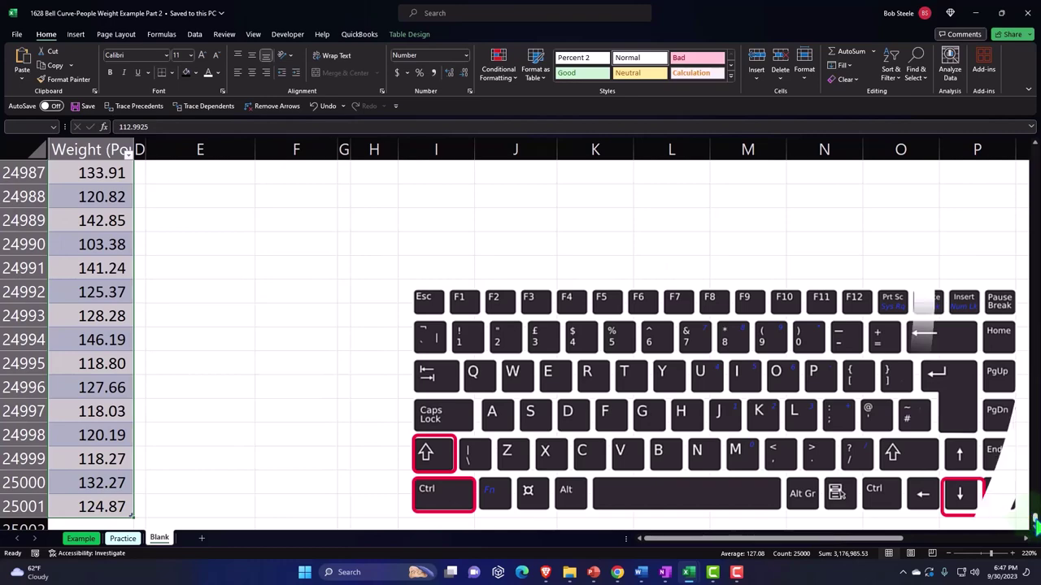
left_click_drag(1033, 512, 1031, 155)
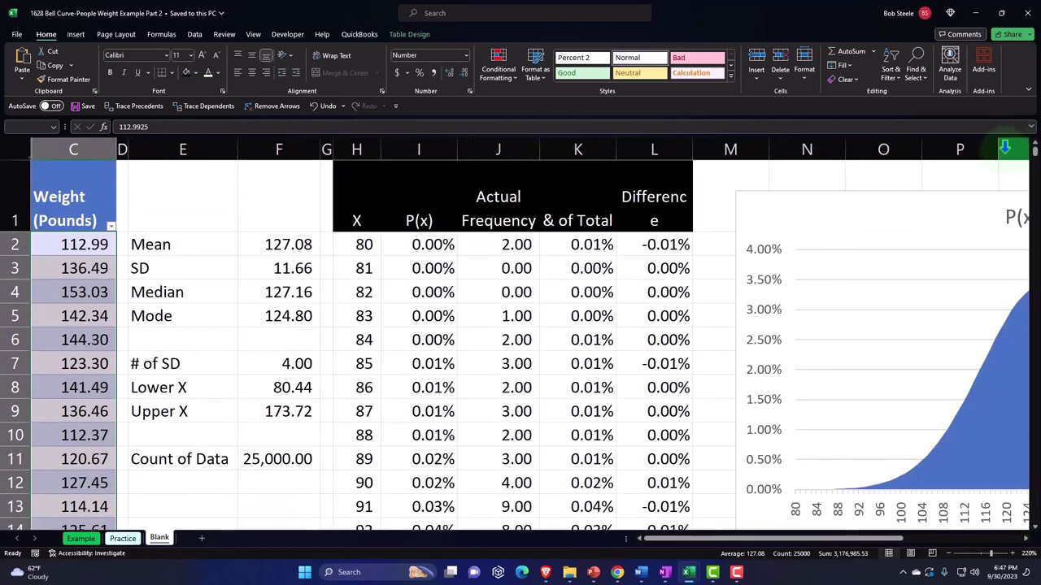
left_click(56, 314)
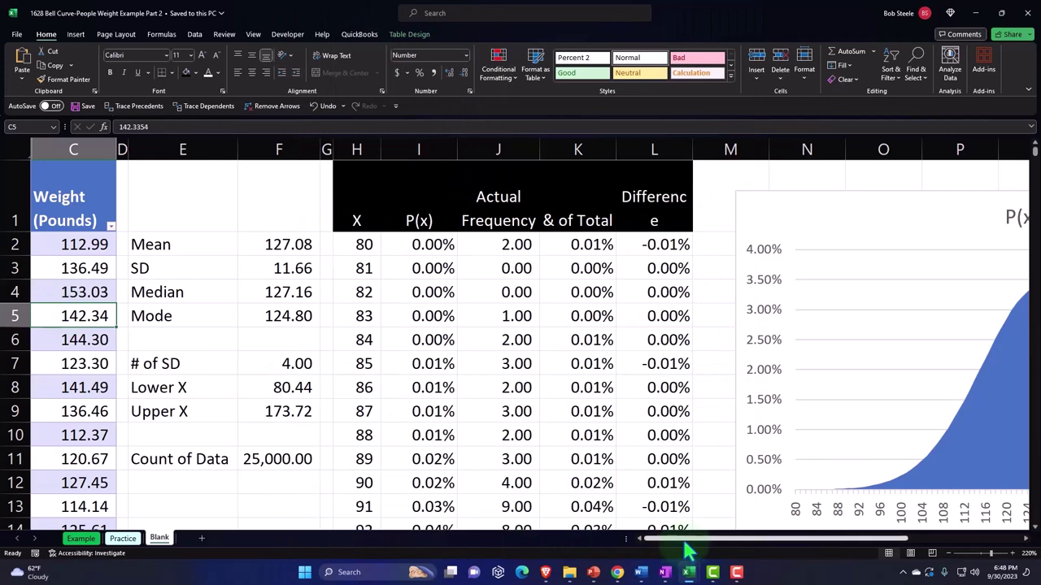
Compare the P(x) bell curve area chart with the histogram of the actual weight data.
left_click_drag(687, 540, 938, 548)
scroll(853, 427, "down", 4)
scroll(913, 483, "up", 5)
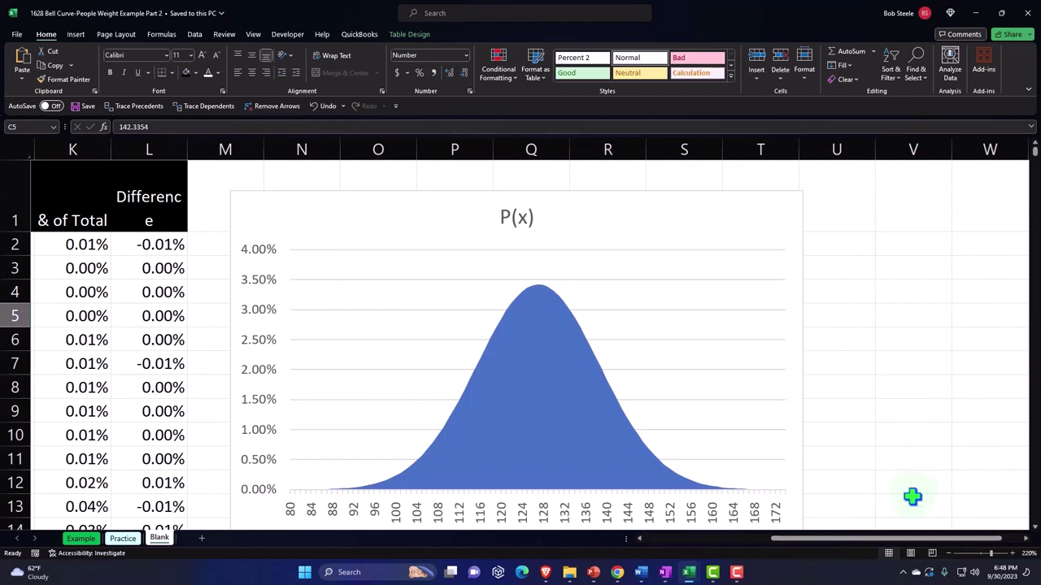
scroll(912, 496, "right", 5)
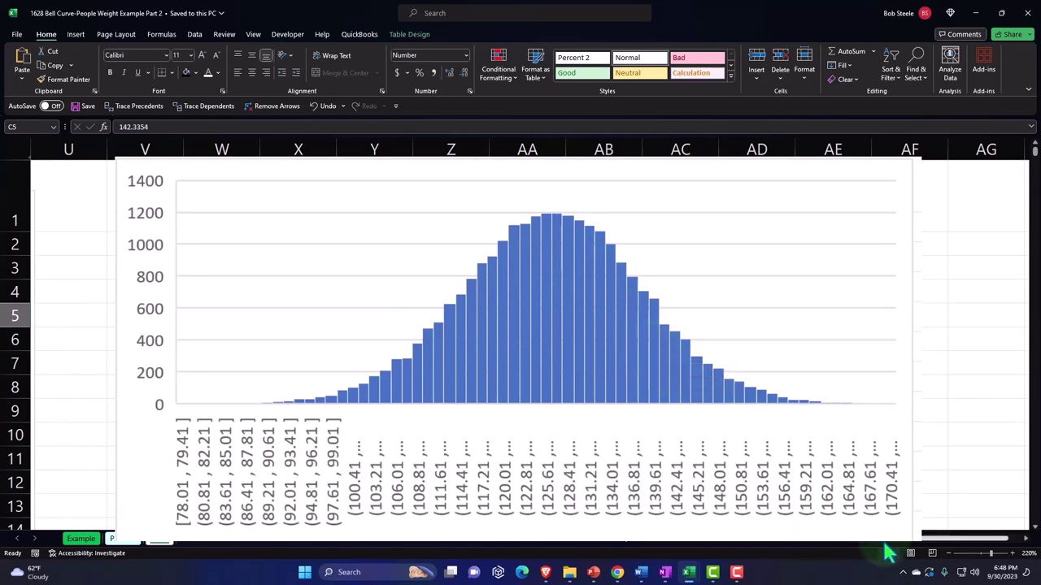
scroll(884, 554, "left", 4)
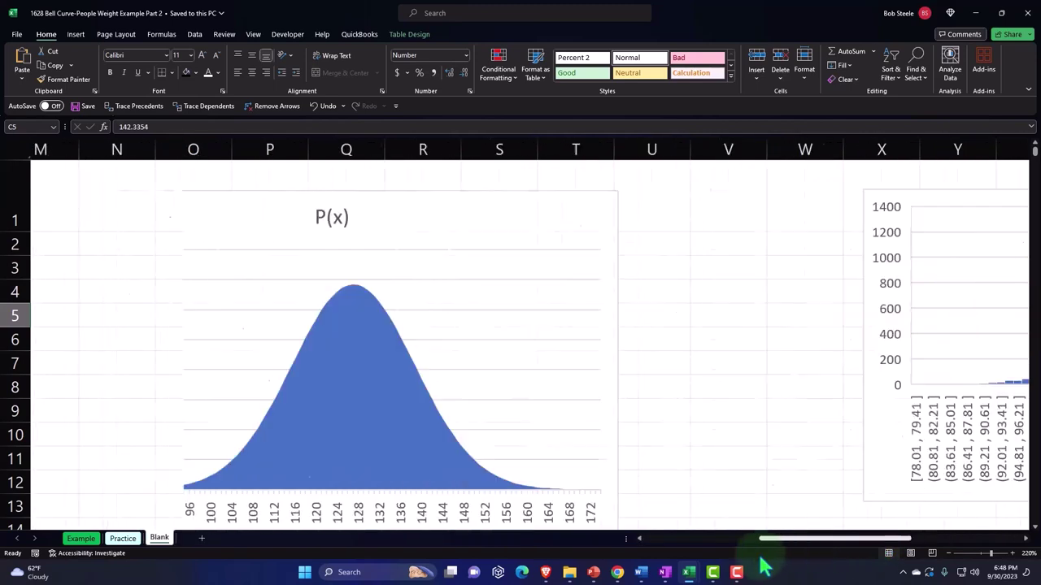
scroll(764, 567, "left", 5)
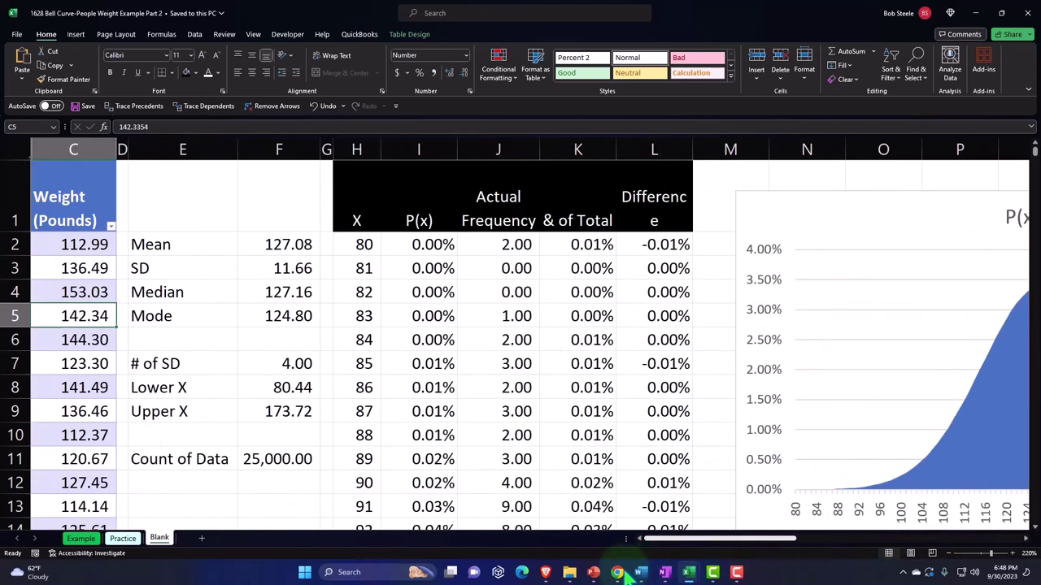
Review the mean, standard deviation, median and mode calculated for the weight data.
left_click(183, 244)
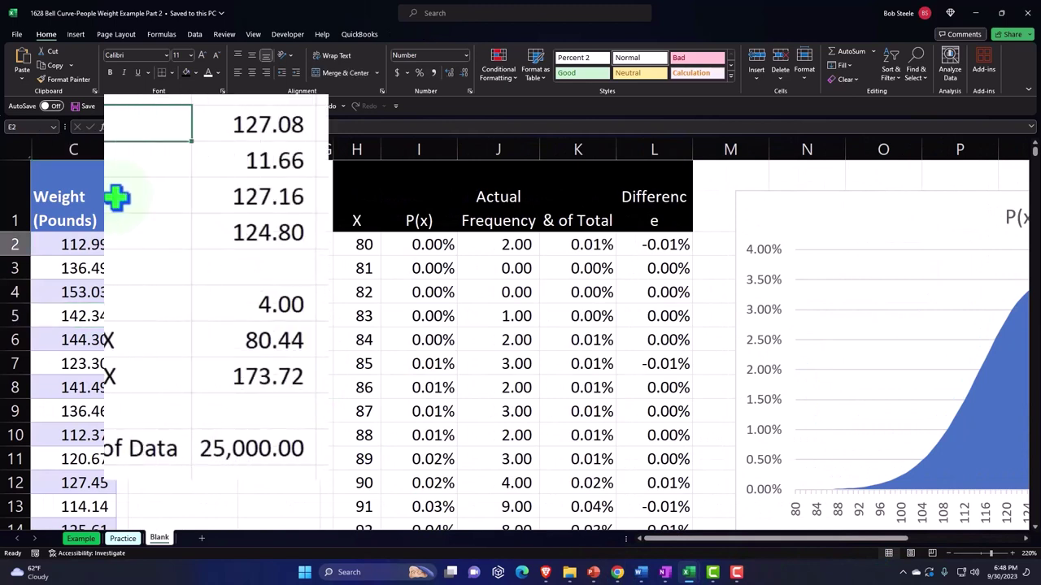
left_click(240, 122)
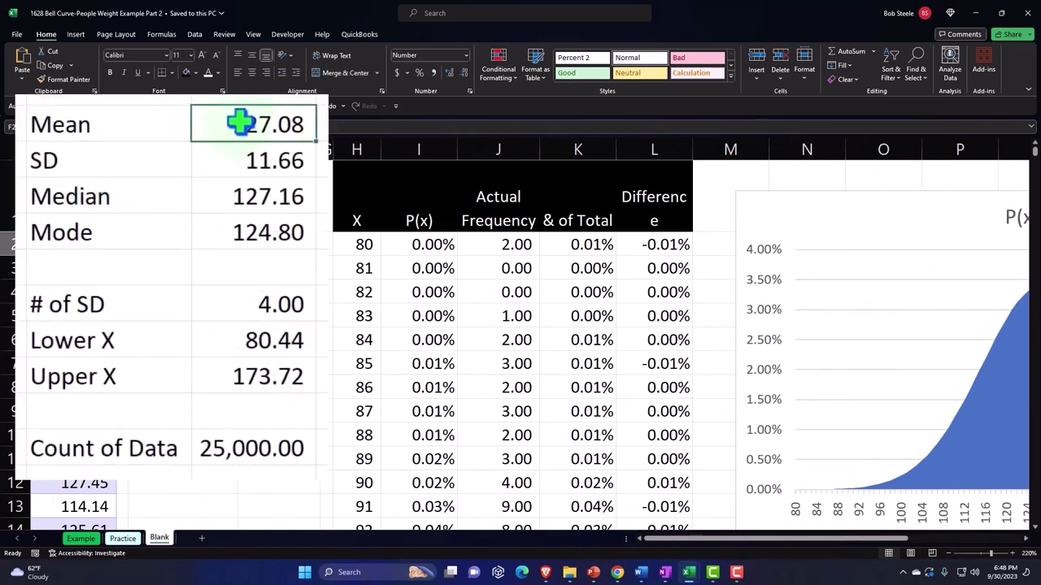
left_click(257, 173)
left_click(260, 195)
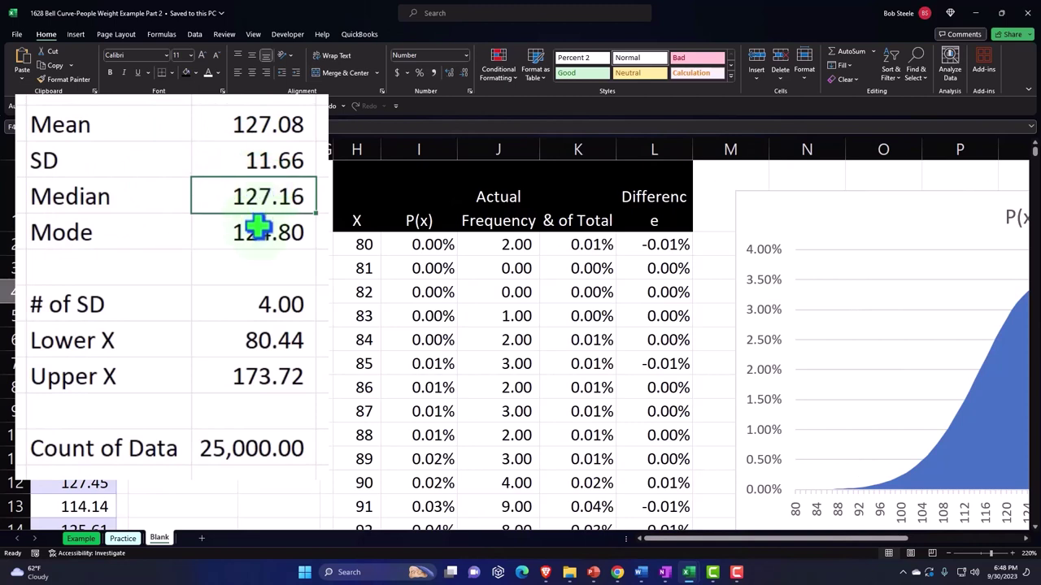
left_click(259, 230)
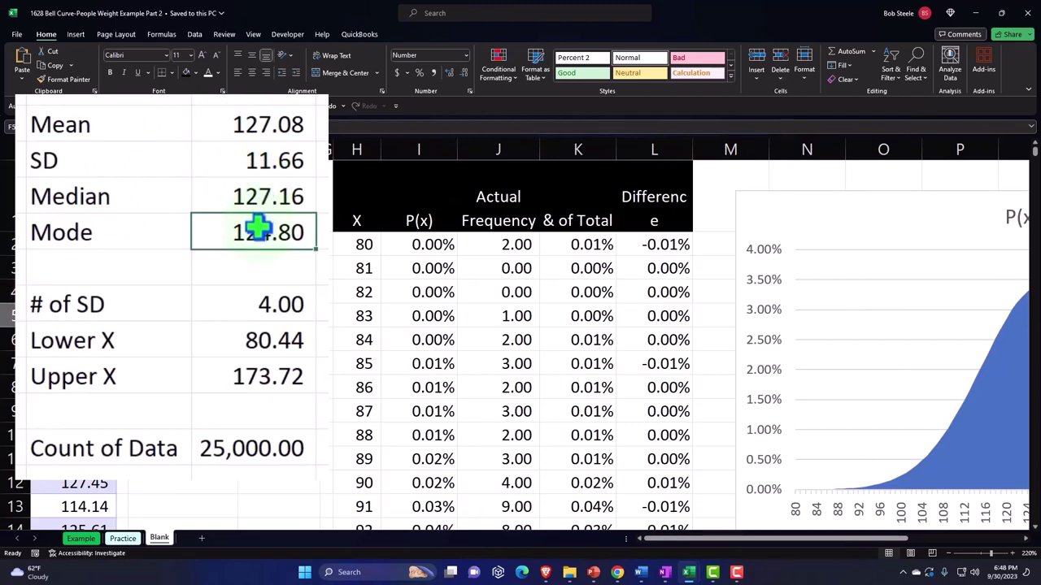
Inspect the X values, the NORM.DIST formula at the head of the P(x) column and the chart plotted from them.
left_click(362, 244)
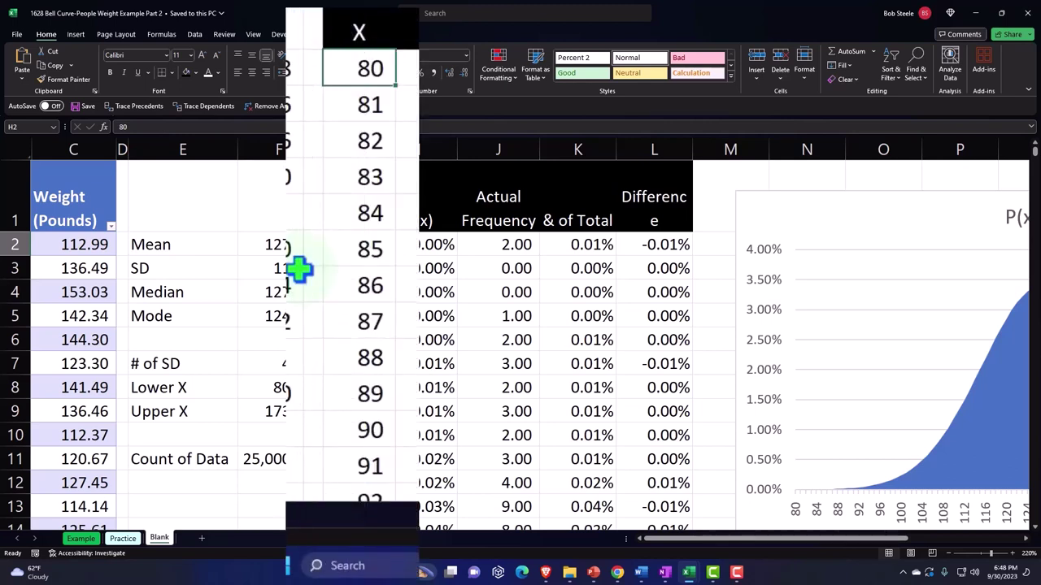
double_click(431, 244)
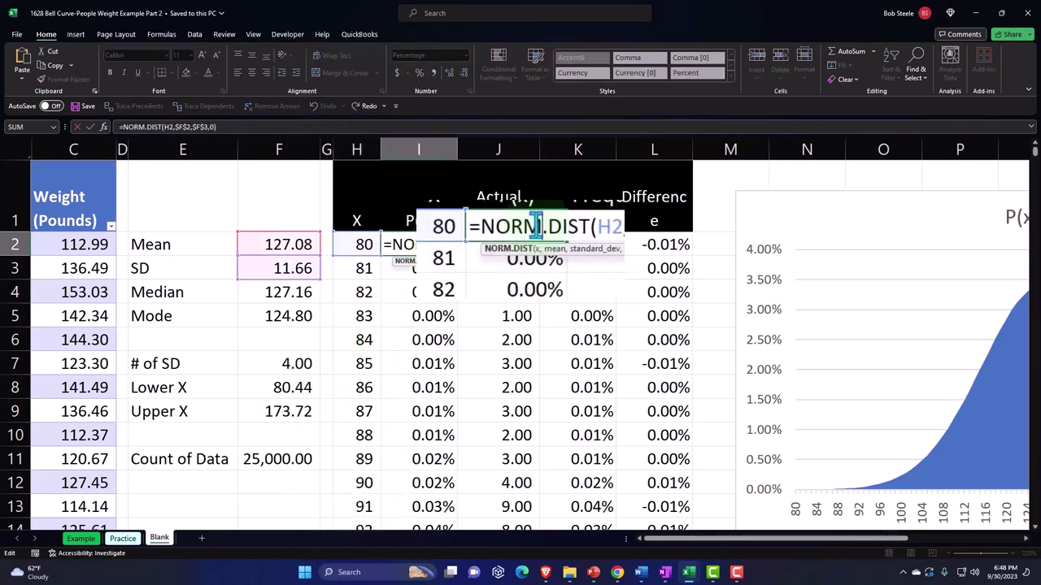
key("Return")
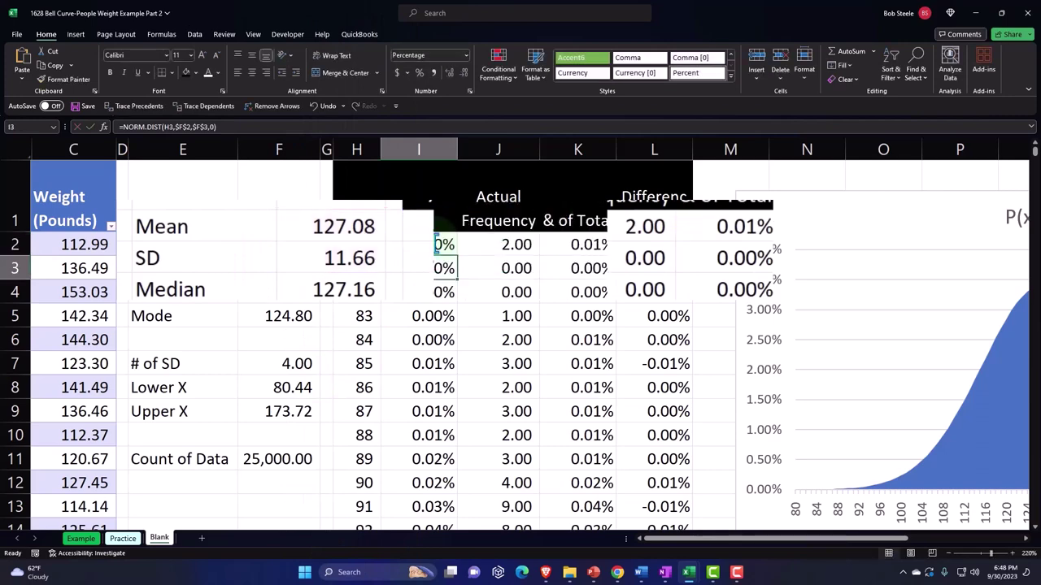
left_click(795, 195)
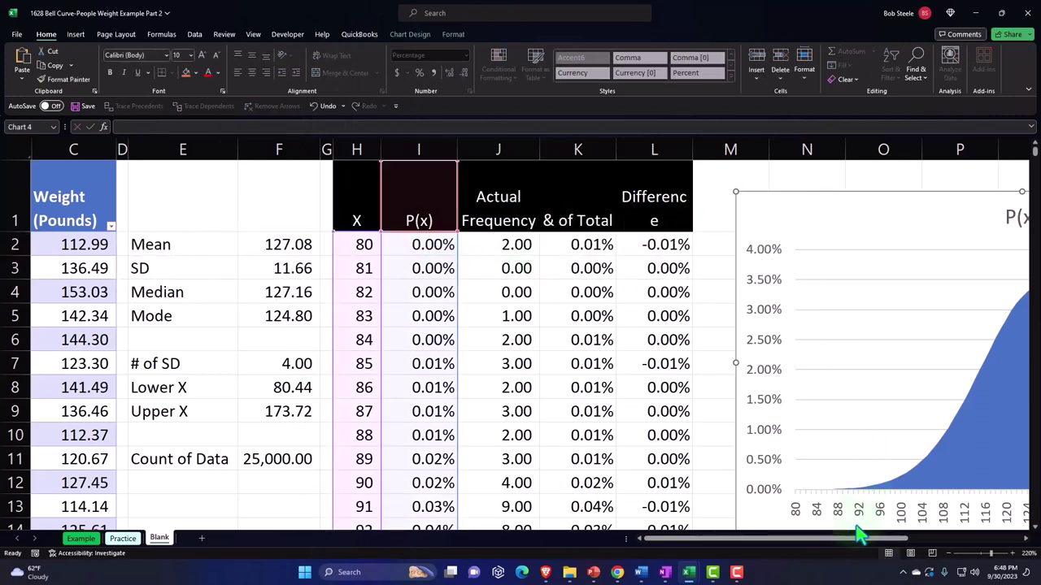
left_click_drag(860, 535, 860, 560)
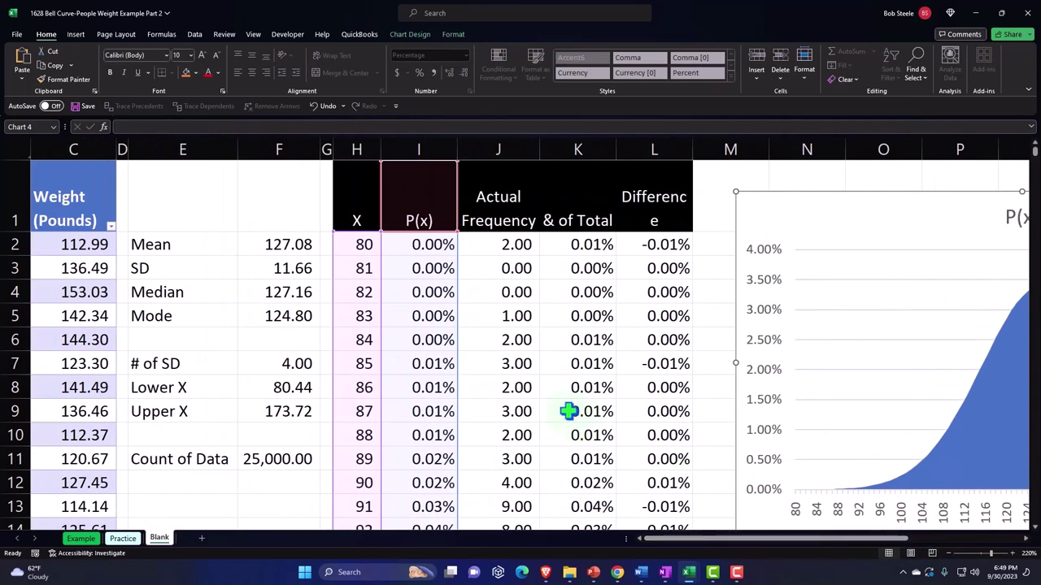
Inspect the formulas behind the Actual Frequency, & of Total and Difference columns.
left_click(489, 121)
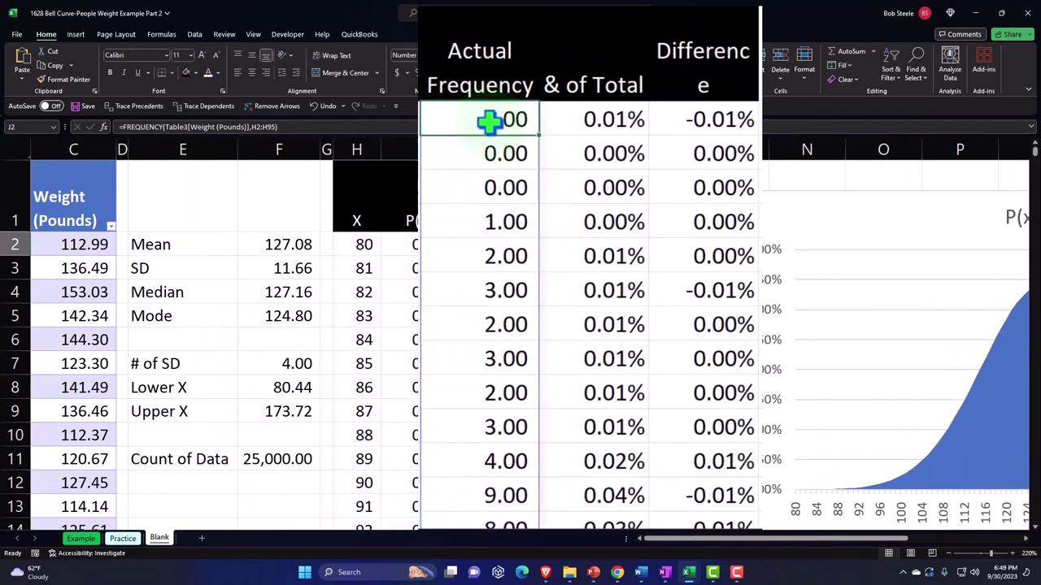
double_click(584, 122)
key("Return")
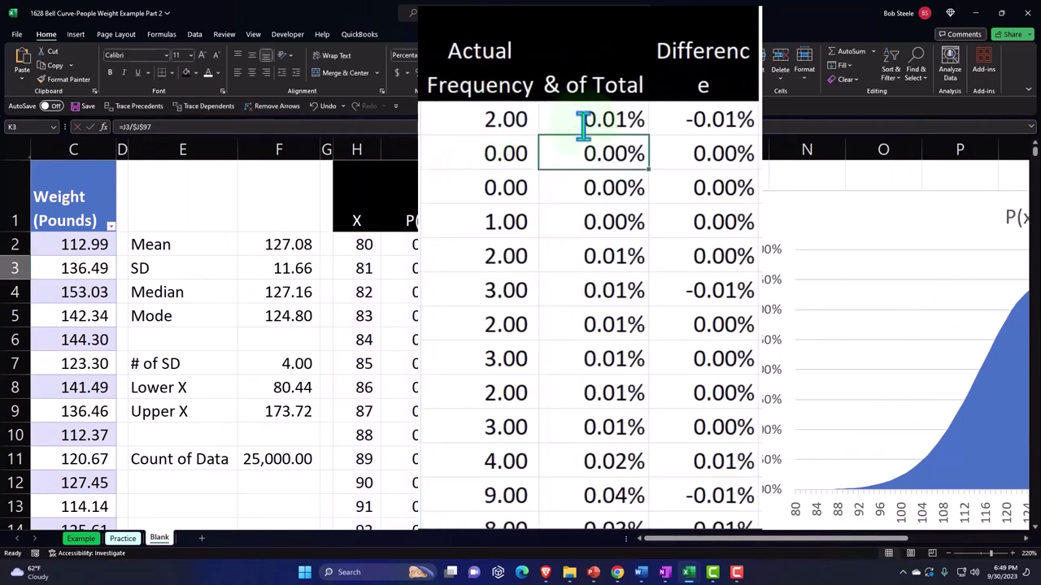
left_click(703, 122)
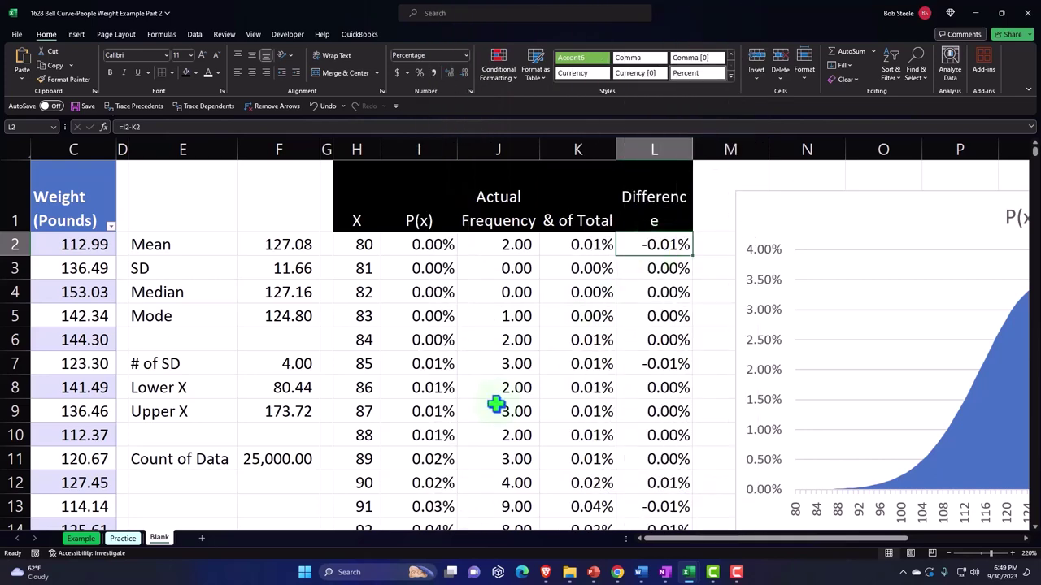
scroll(494, 402, "down", 1)
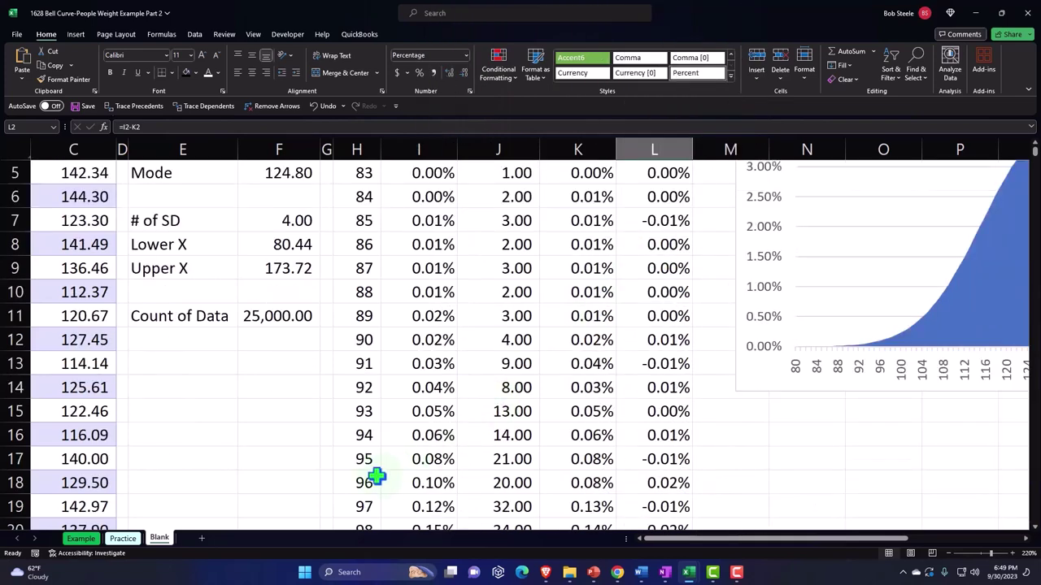
scroll(376, 478, "up", 2)
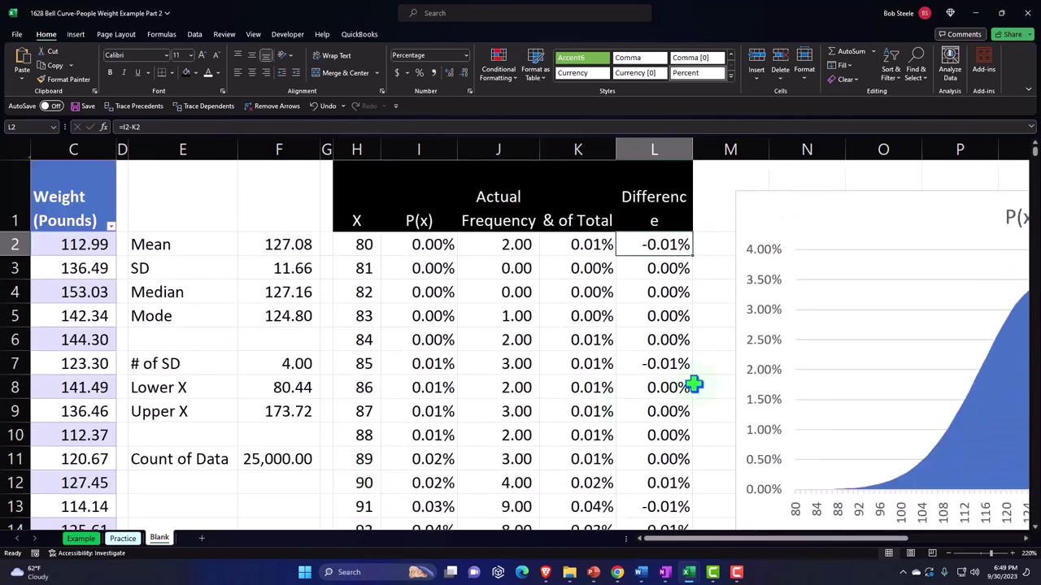
Delete the P(x) title from the bell curve area chart.
left_click(910, 223)
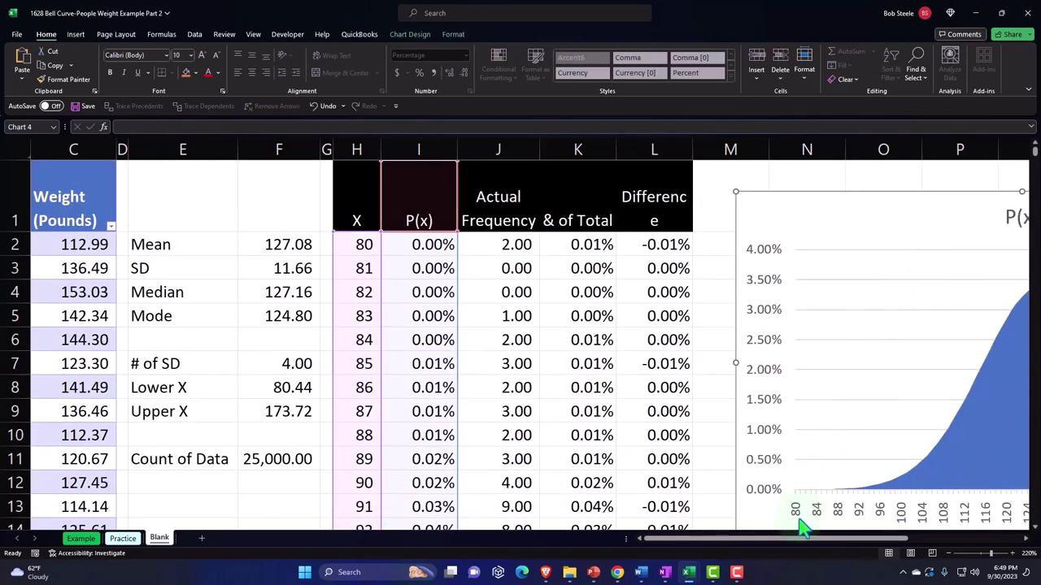
left_click_drag(796, 540, 878, 551)
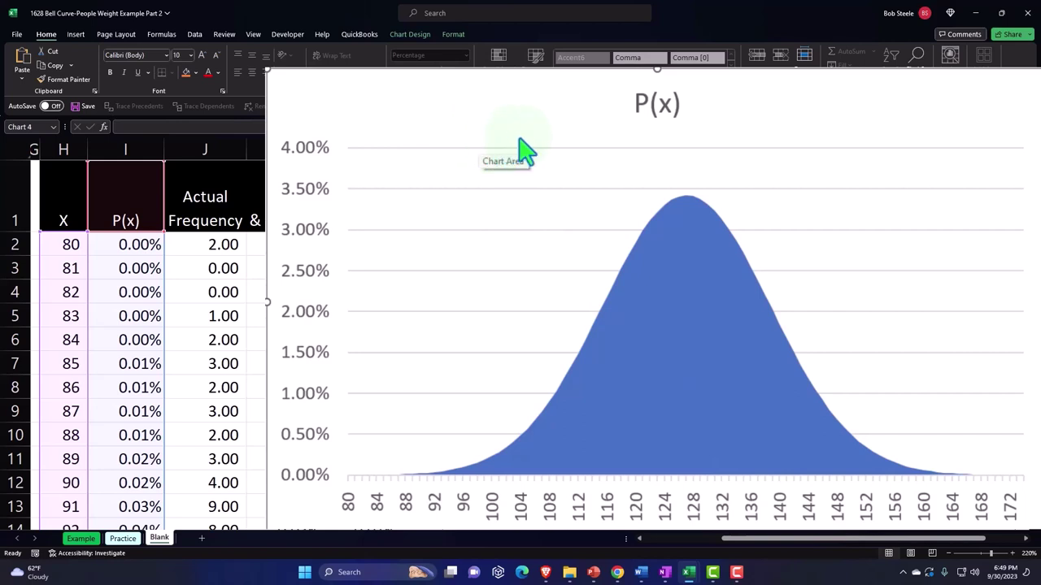
left_click(660, 107)
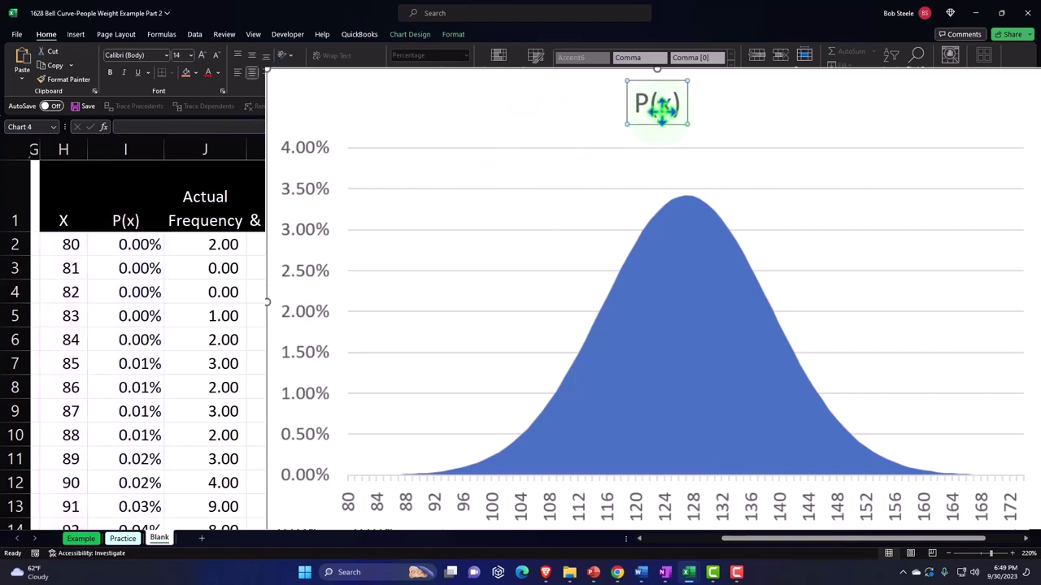
key("Delete")
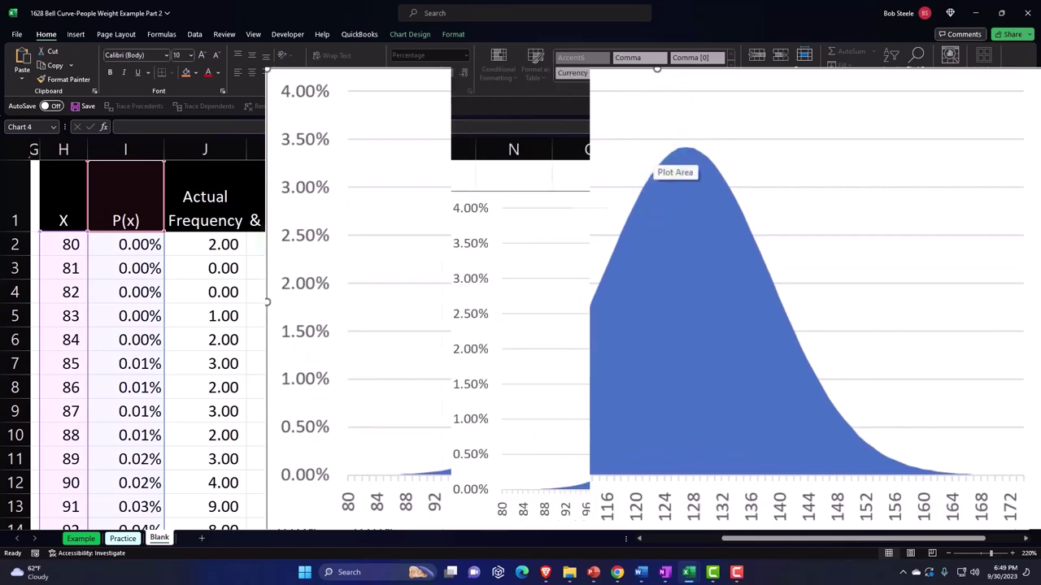
Preview a 2-D Area chart of the P(x) column from its header to the X value 174, leaving out the total.
left_click(118, 217)
key("ctrl+shift+Down")
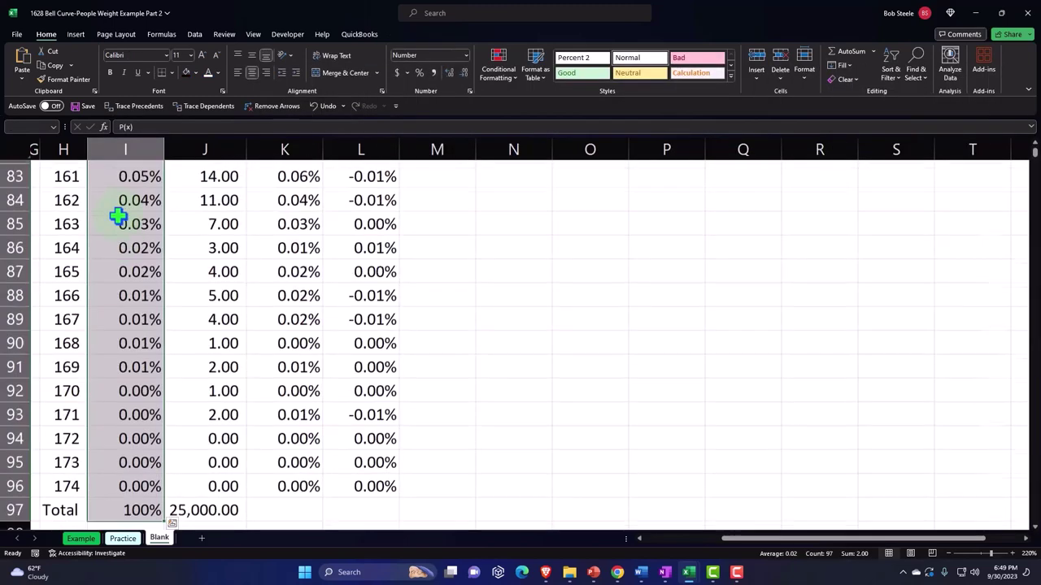
key("shift+Up")
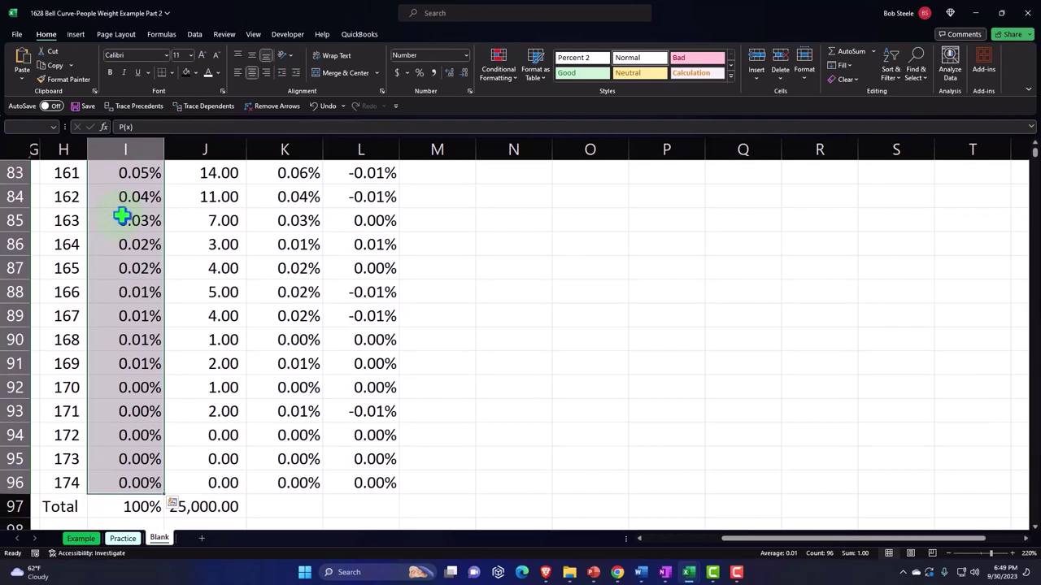
scroll(342, 288, "up", 20)
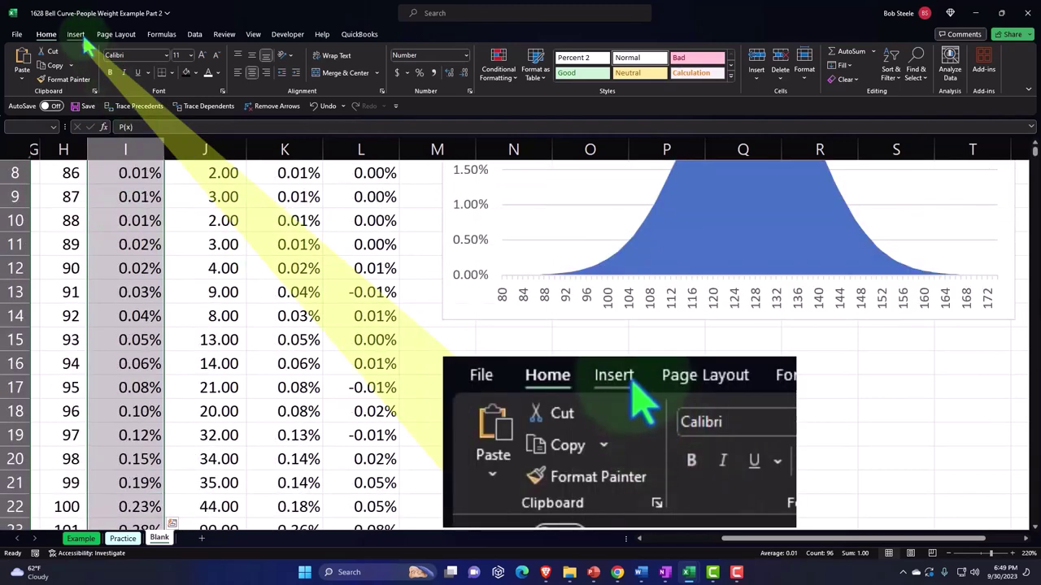
left_click(76, 34)
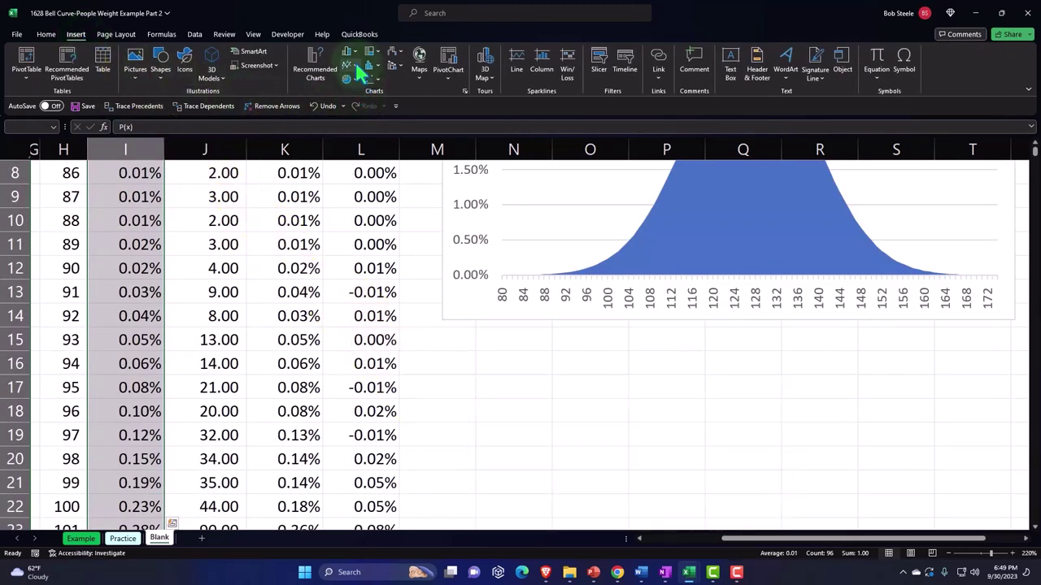
left_click(349, 65)
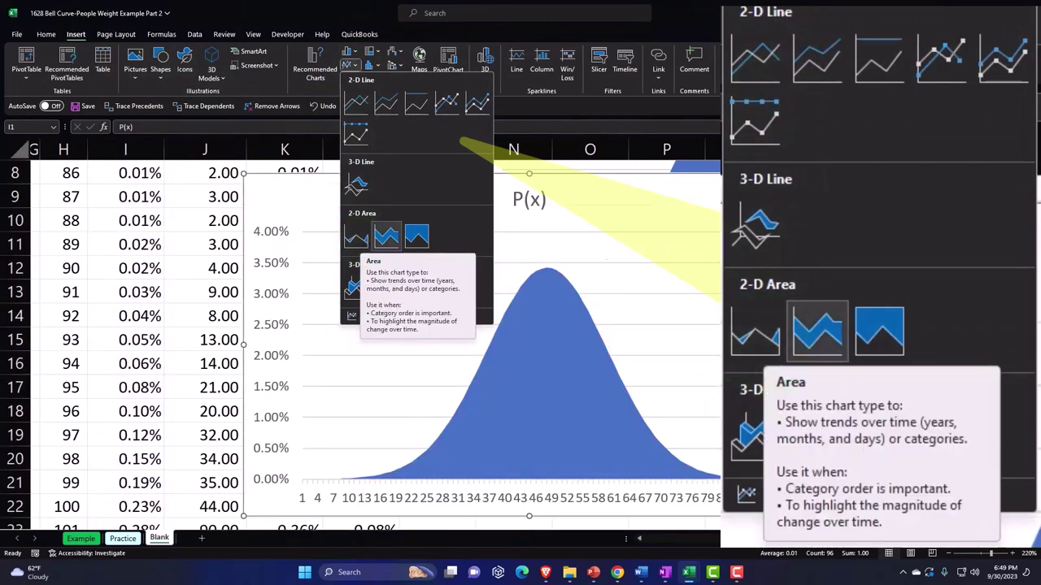
left_click(659, 334)
scroll(634, 341, "up", 3)
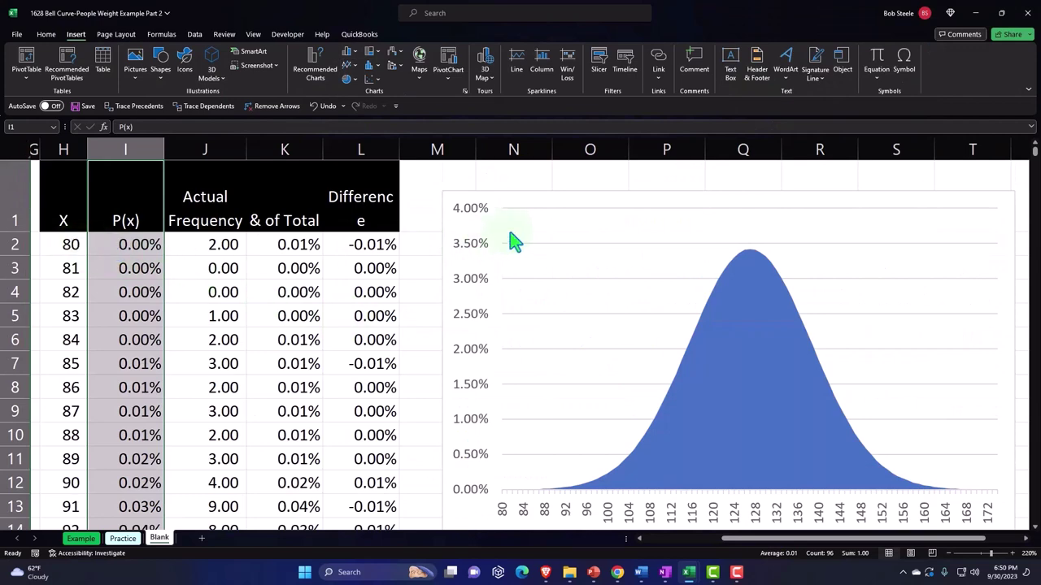
Check the horizontal axis label range in the bell curve chart's data source without changing it.
left_click(528, 200)
left_click(410, 35)
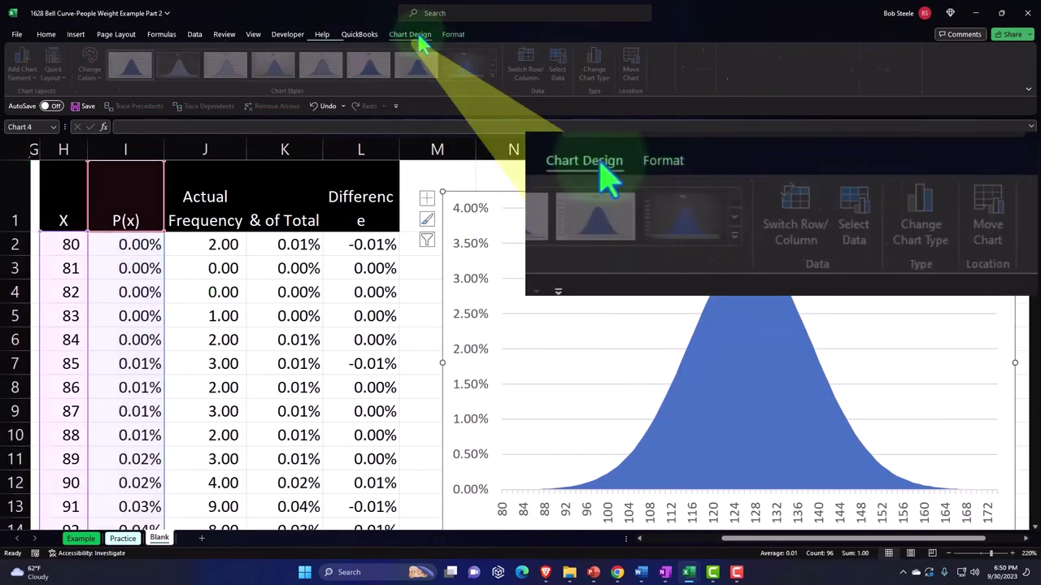
left_click(561, 78)
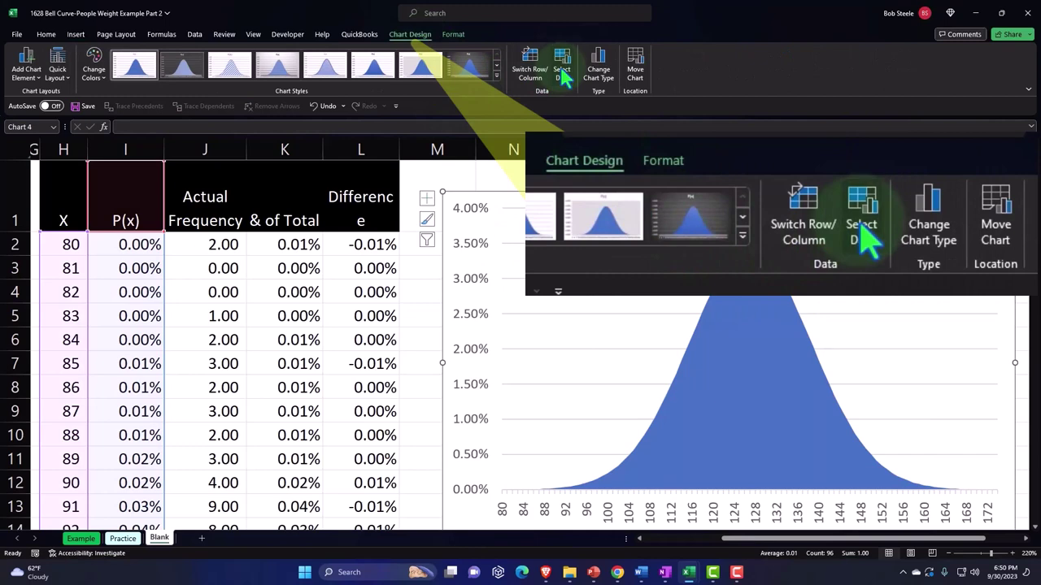
left_click(813, 176)
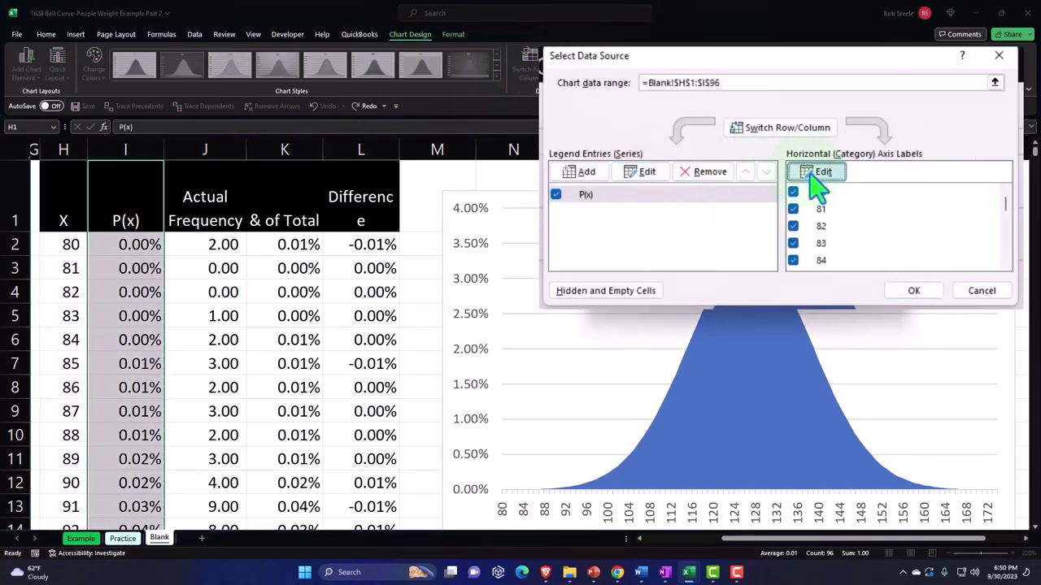
scroll(81, 213, "up", 1)
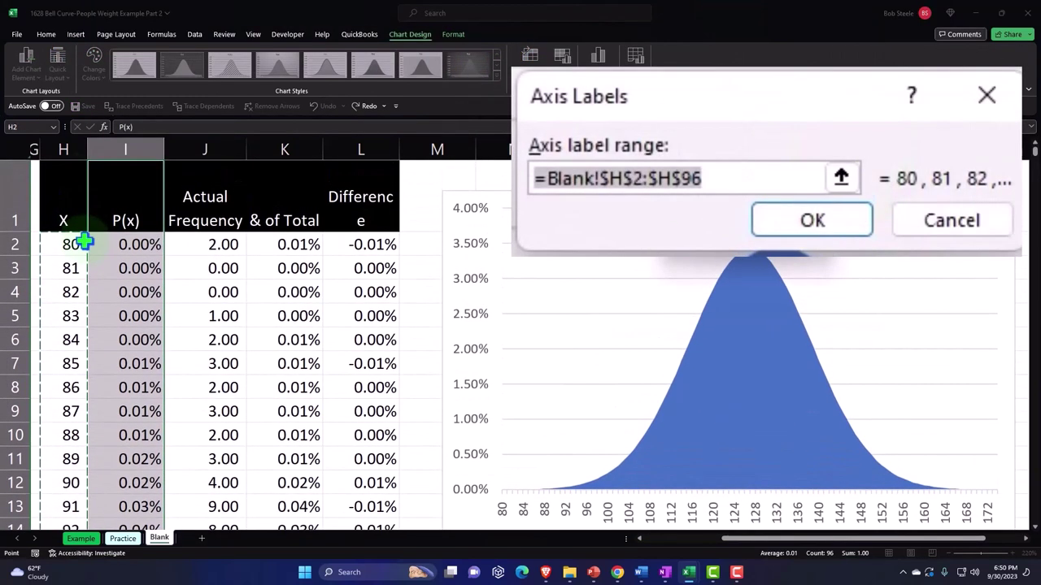
left_click(986, 95)
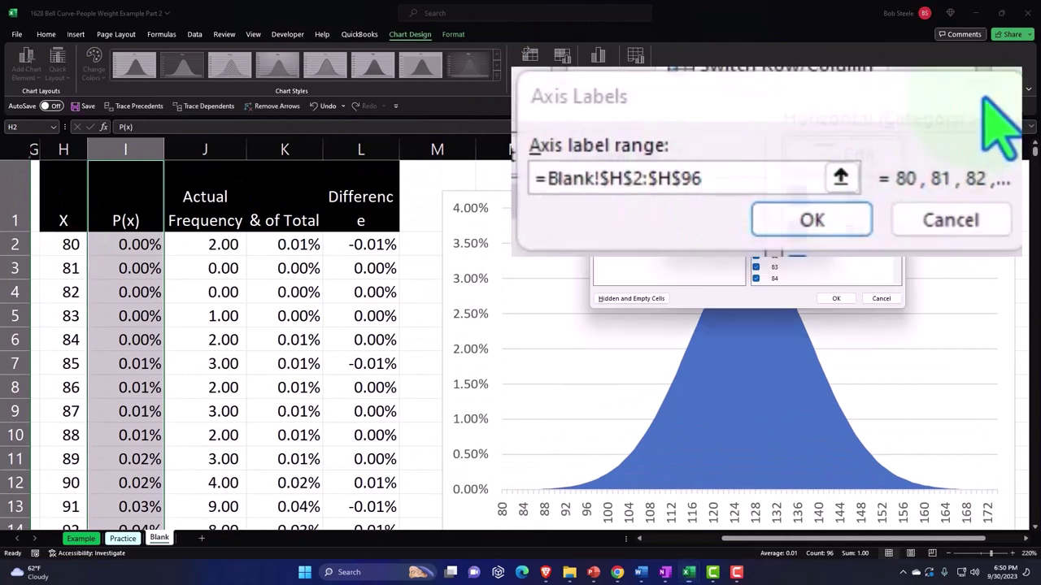
left_click(1015, 58)
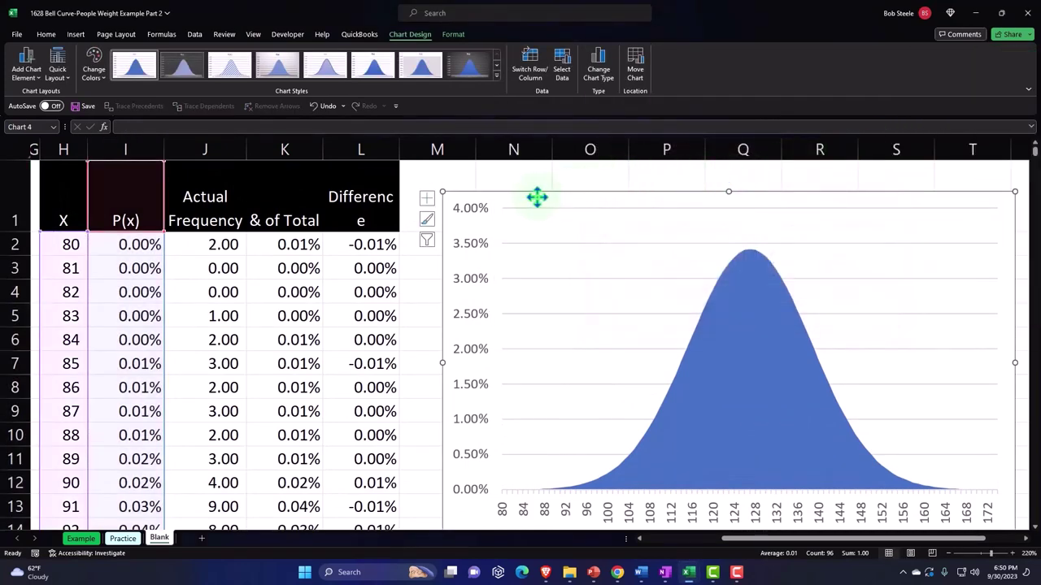
Shift the bell curve chart right to clear space beside the Difference column, and enter the header Z in M1.
left_click_drag(538, 198, 602, 196)
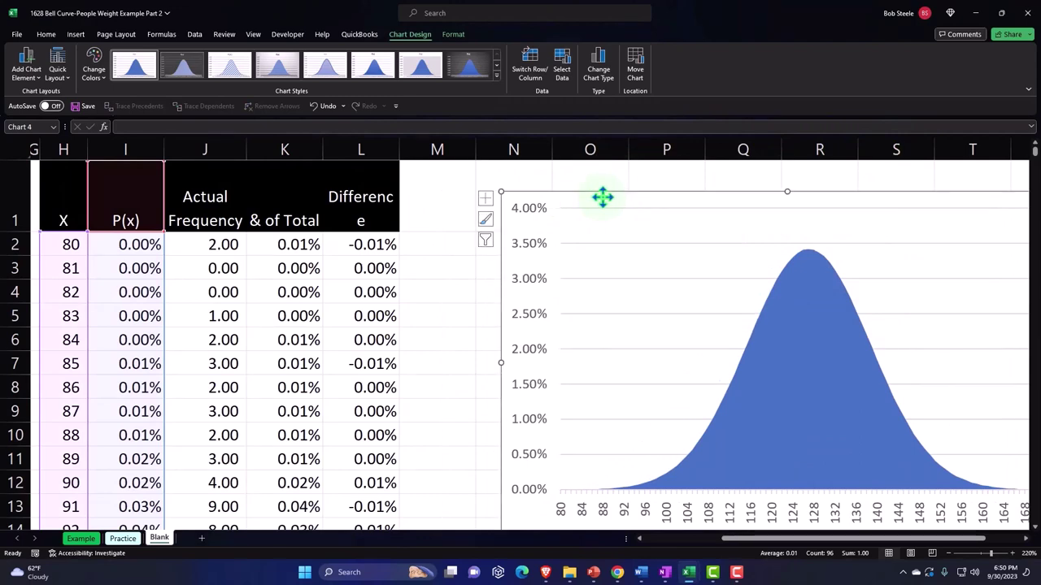
left_click(432, 214)
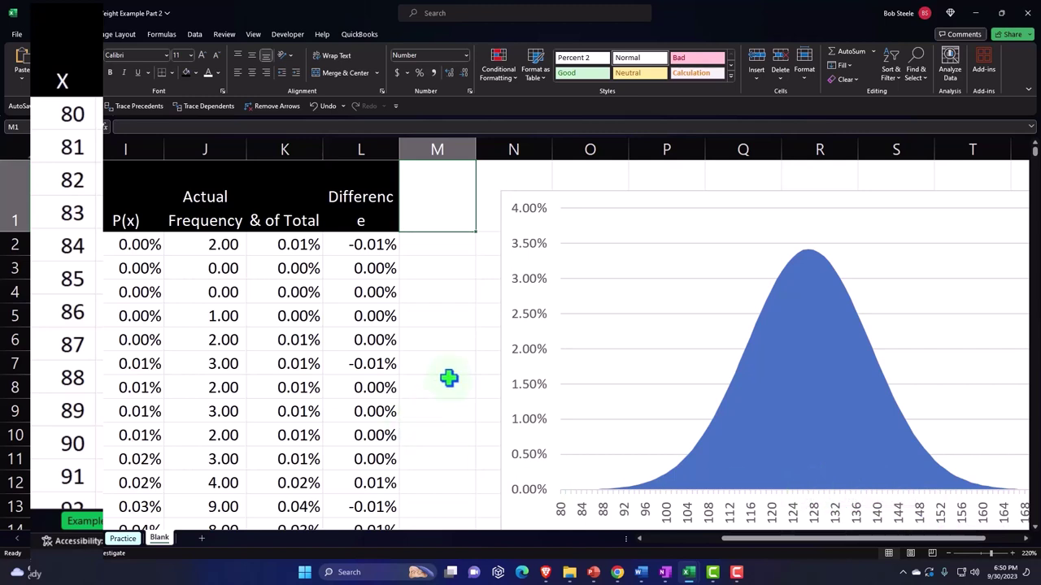
type("X")
key("BackSpace")
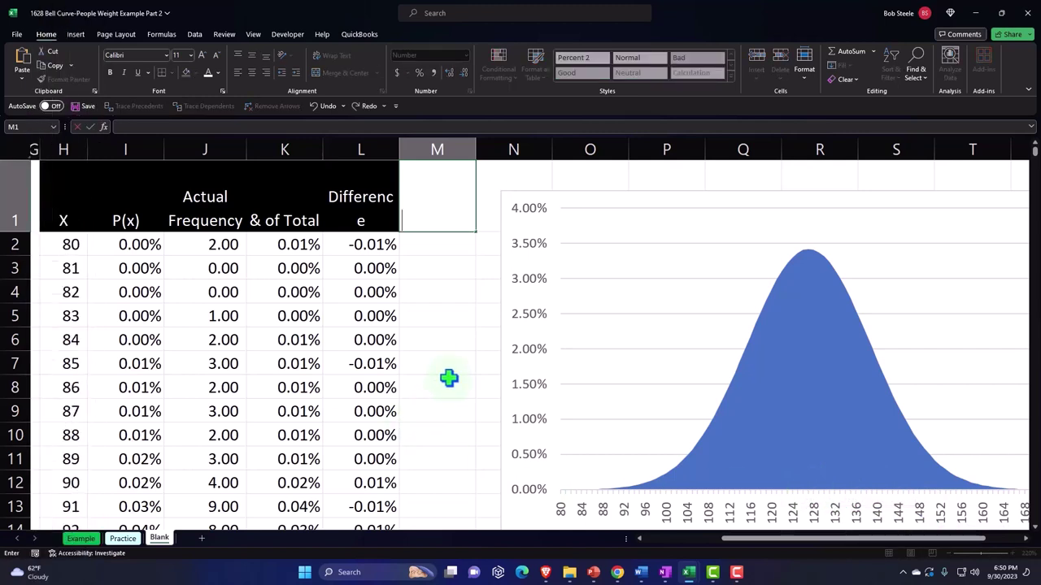
key("Return")
key("Up")
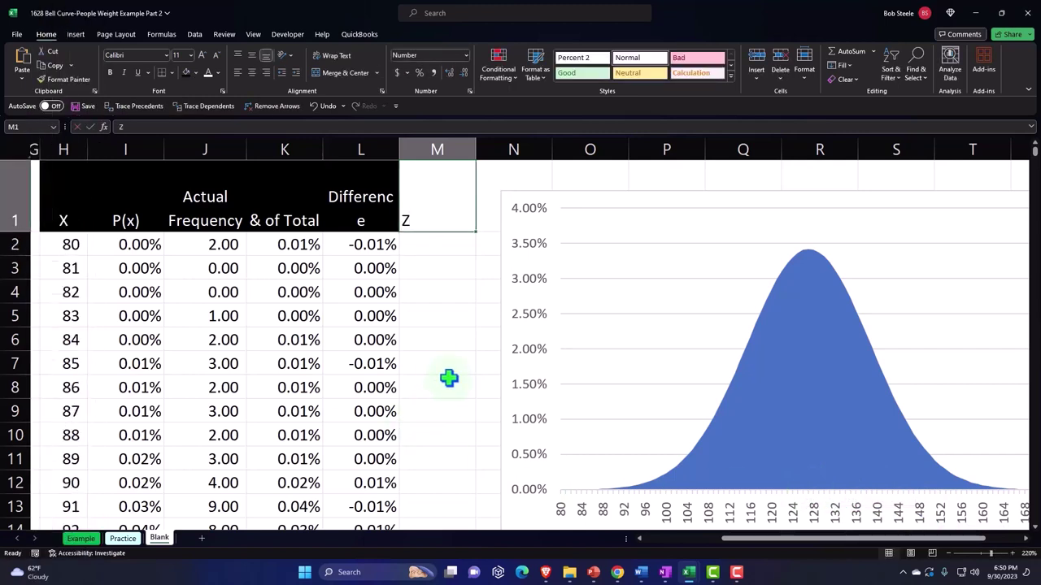
Format the Z header with black fill, white wrapped text and centered alignment, and narrow column M.
left_click(186, 72)
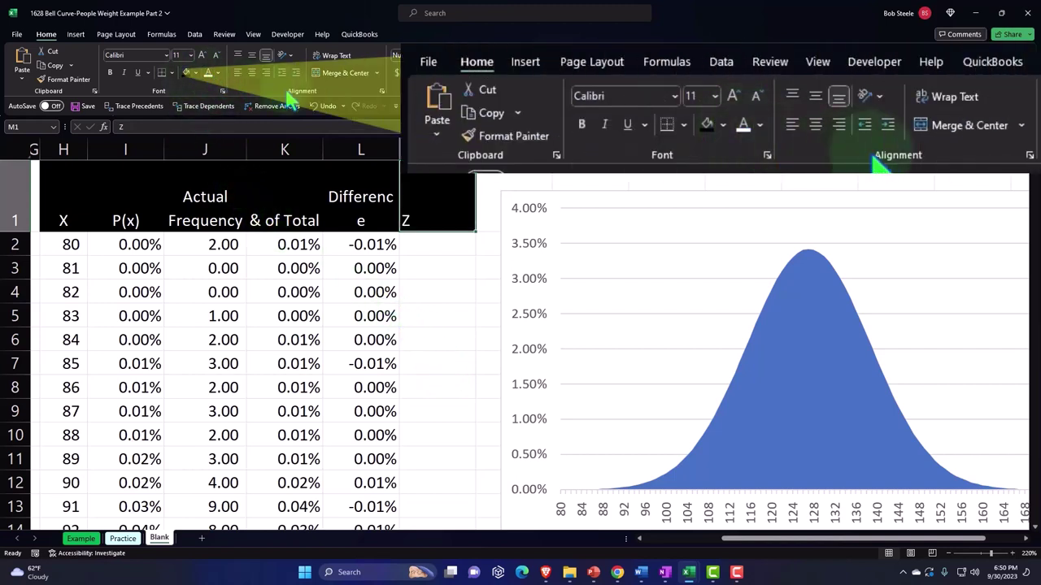
left_click(332, 55)
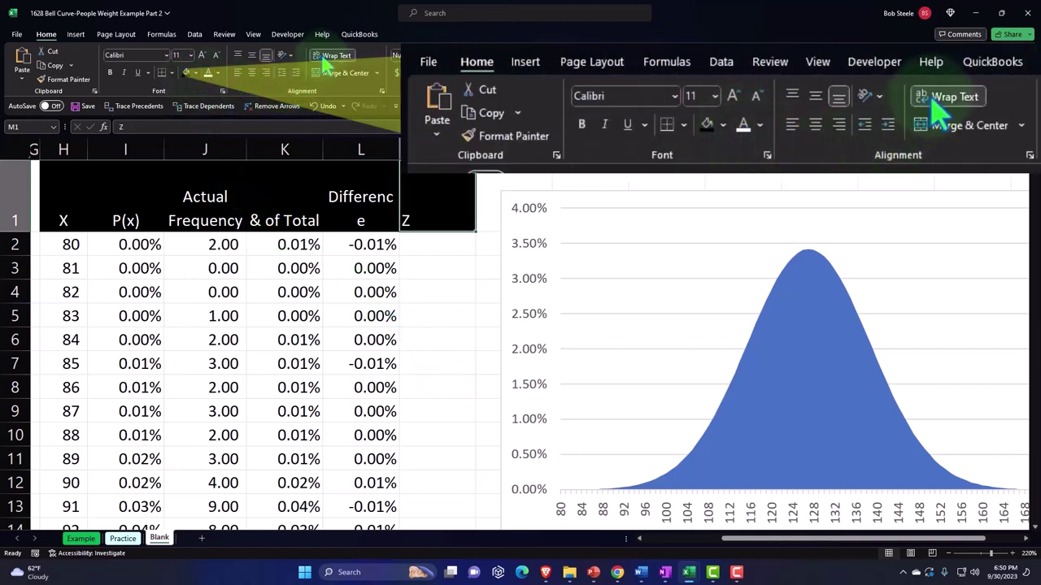
left_click(251, 73)
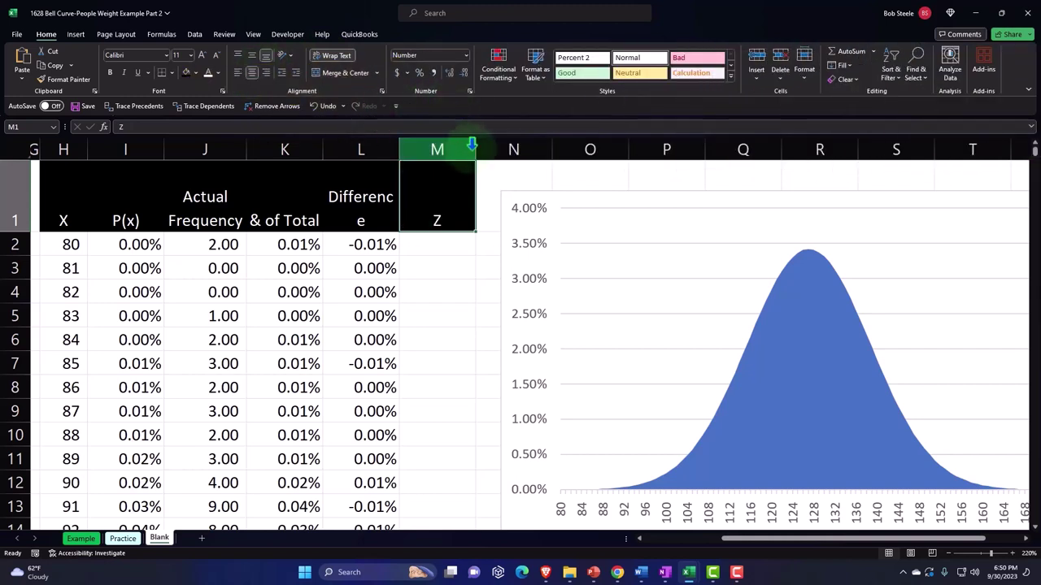
left_click_drag(472, 145, 442, 153)
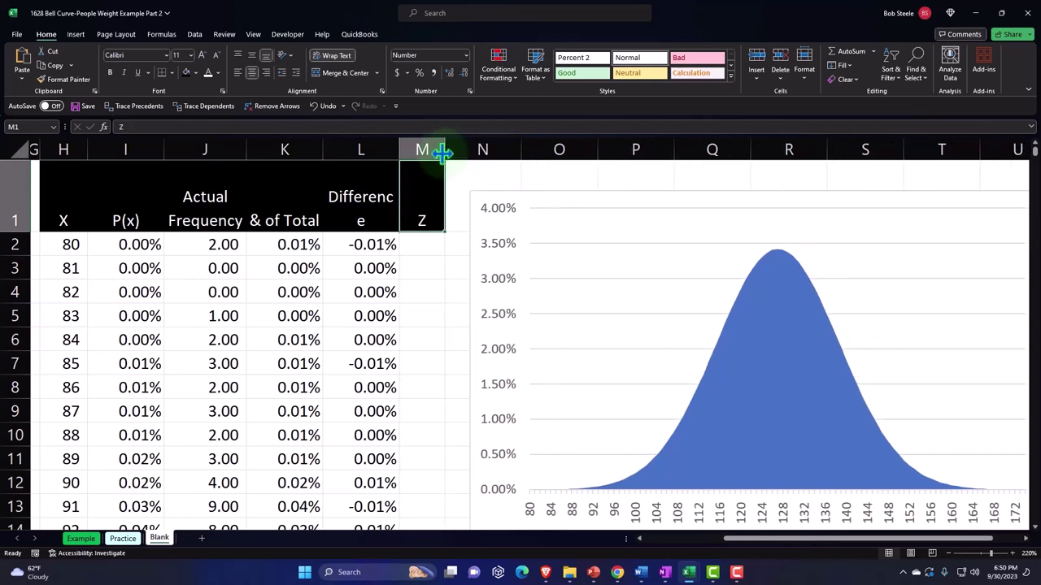
Build the Z-score formula =(H2-F2)/F3 in M2, subtracting the mean from X and dividing by the standard deviation.
left_click(437, 242)
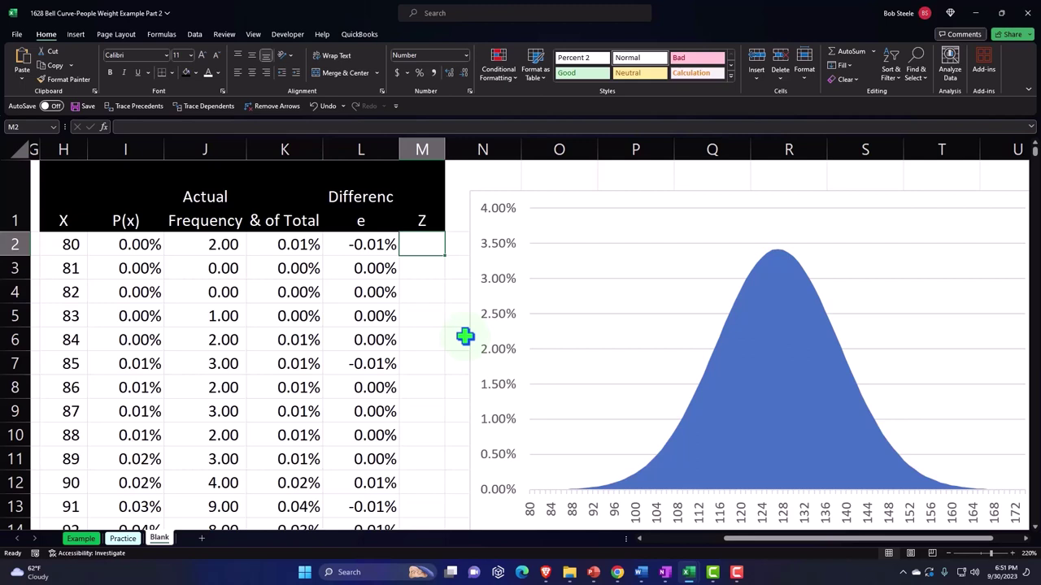
type("=")
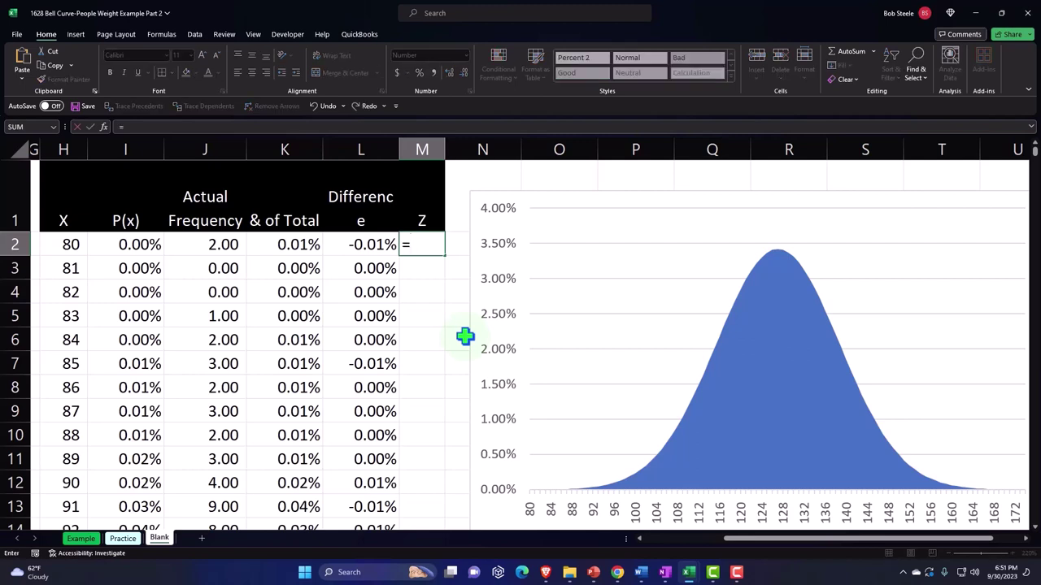
type("(")
key("Left")
key("Left")
key("Left")
key("Left")
key("Left")
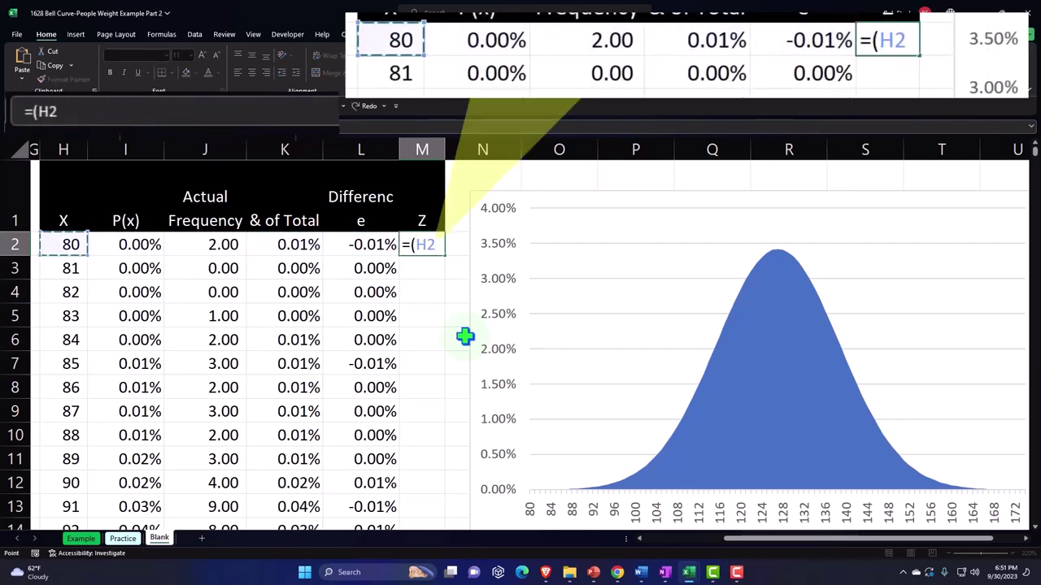
type("-")
key("Left")
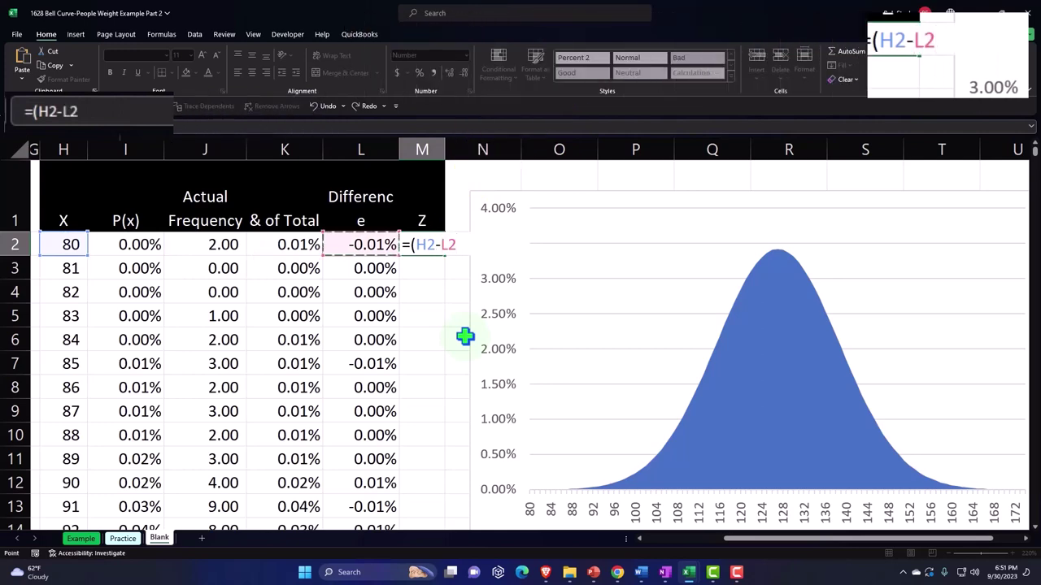
key("Left")
key("Left")
key("Left")
key("Left")
key("Left")
key("Left")
key("Left")
key("Right")
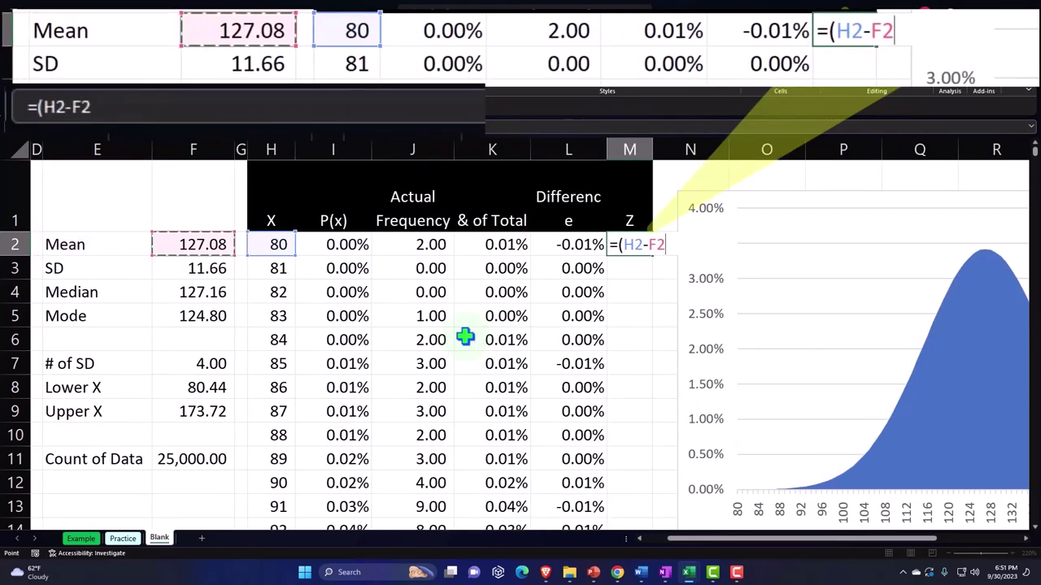
type(")")
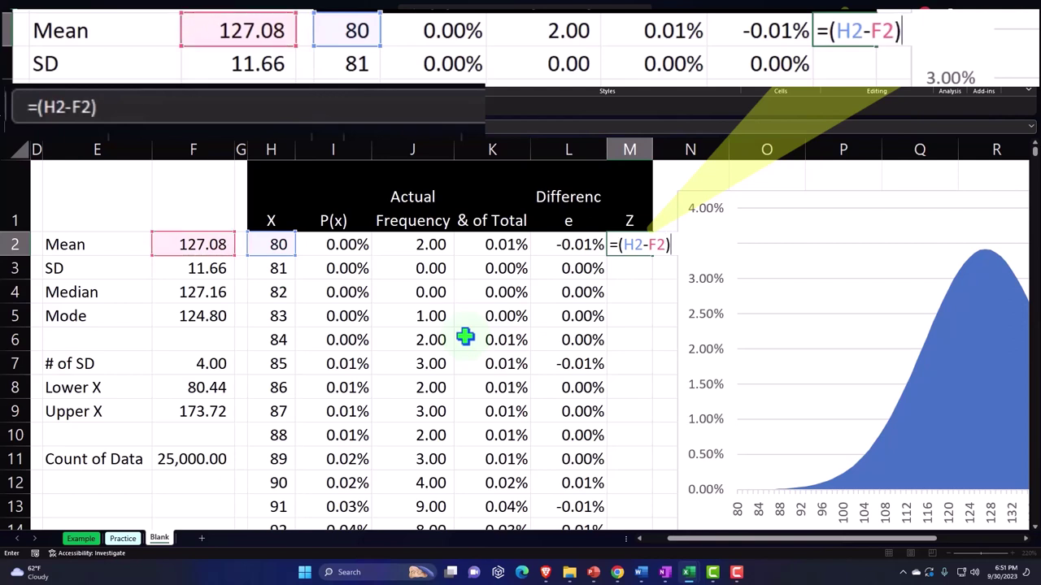
type("/")
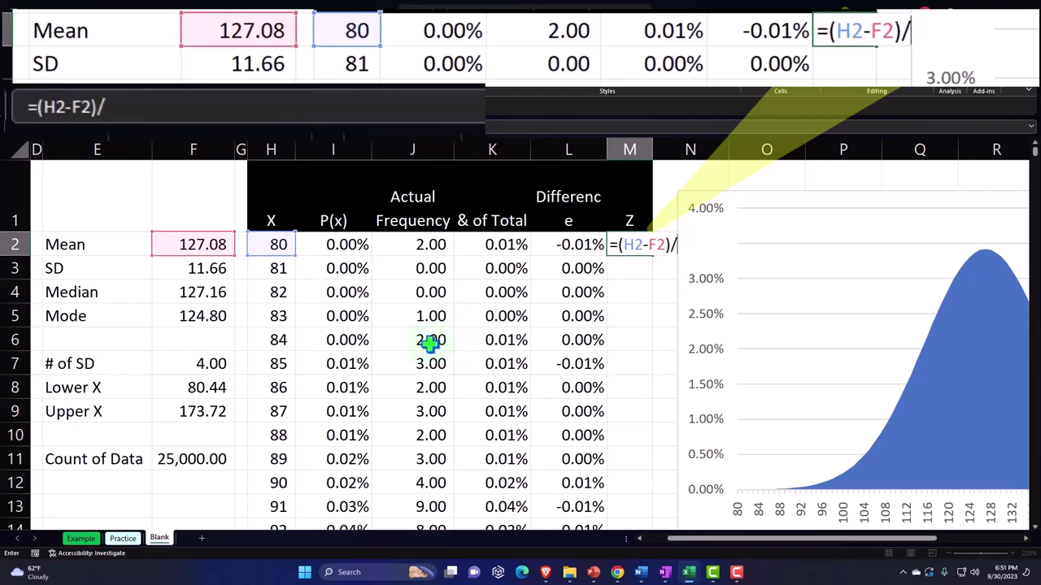
left_click(200, 274)
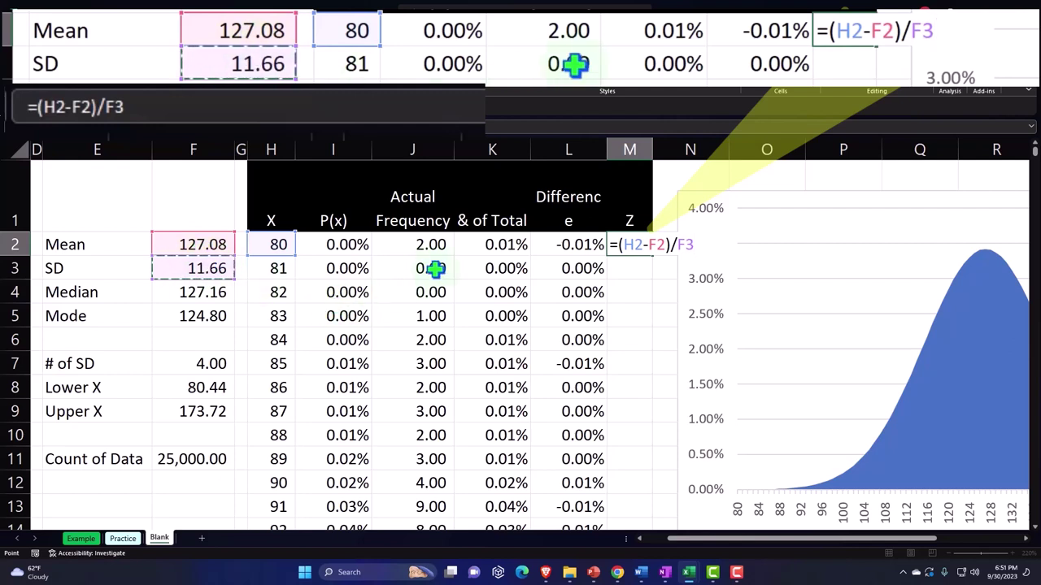
Make the mean and SD references absolute so that M2 holds =(H2-$F$2)/$F$3.
left_click(656, 247)
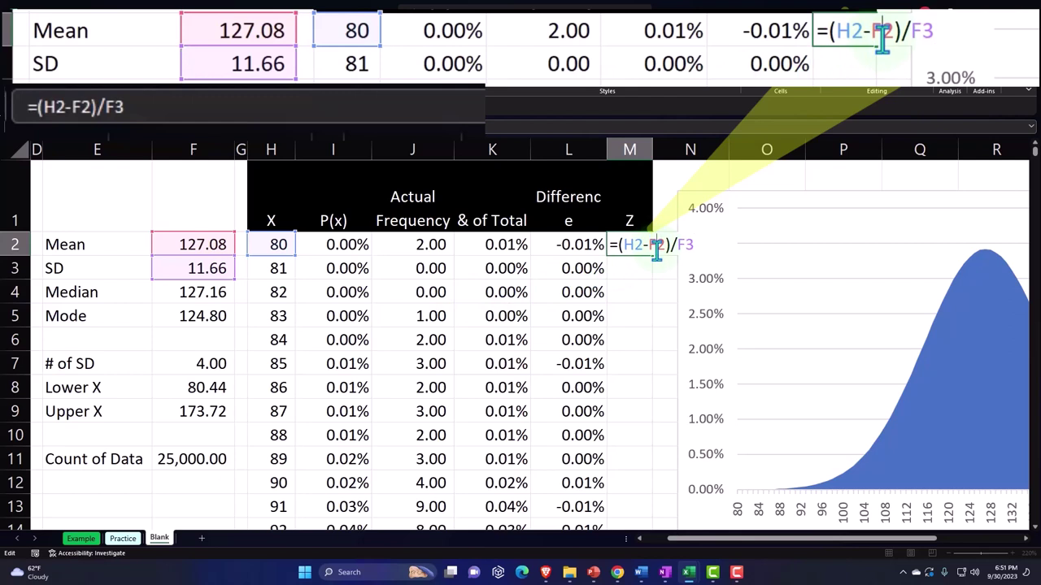
key("F4")
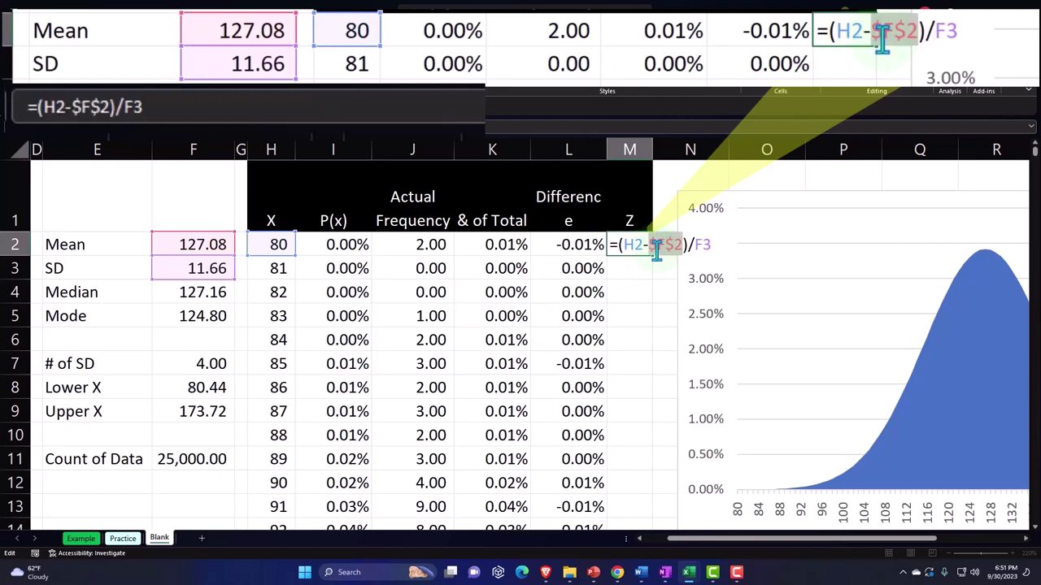
left_click(703, 245)
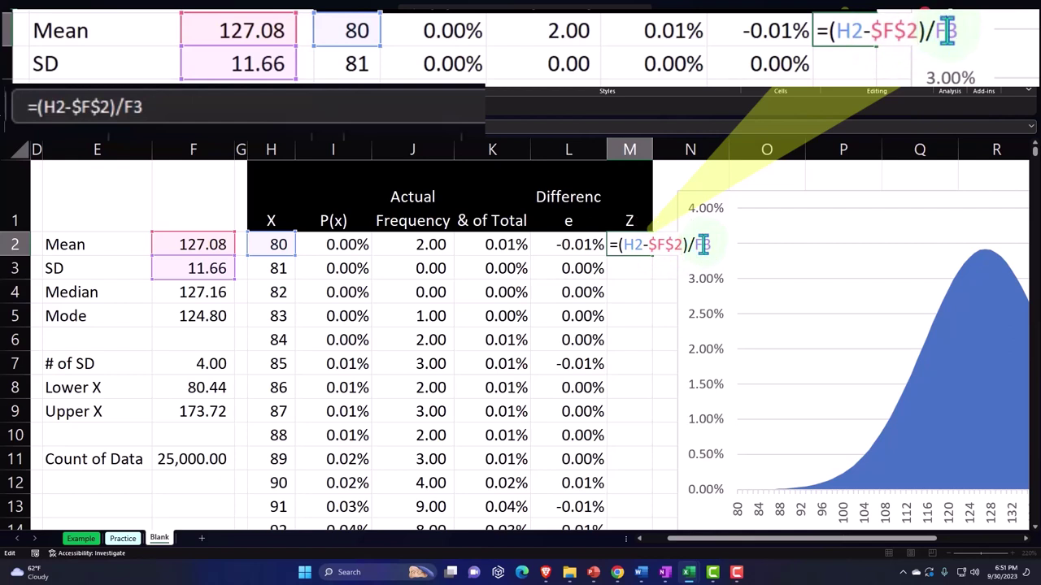
key("F4")
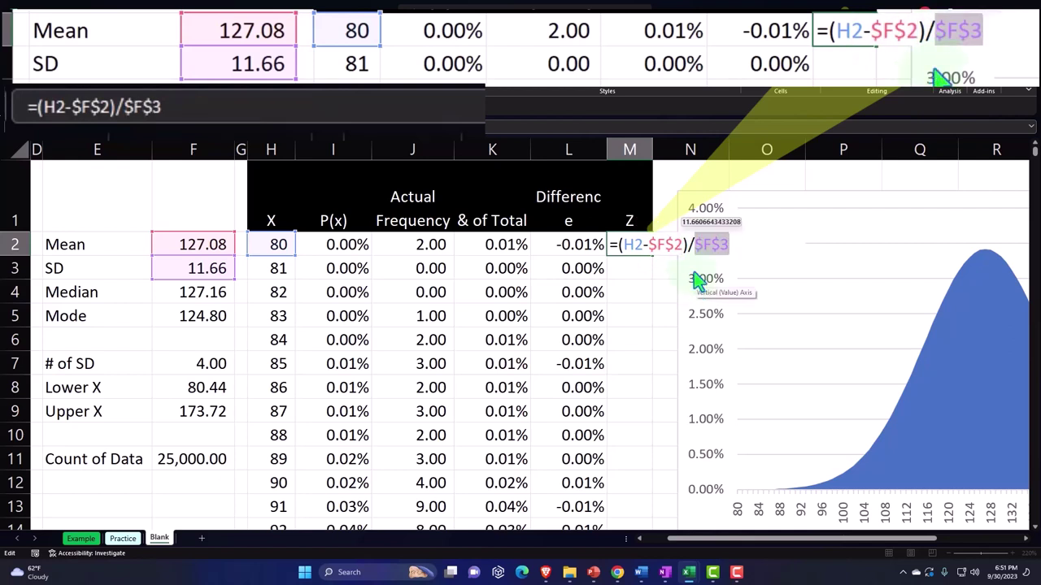
key("Return")
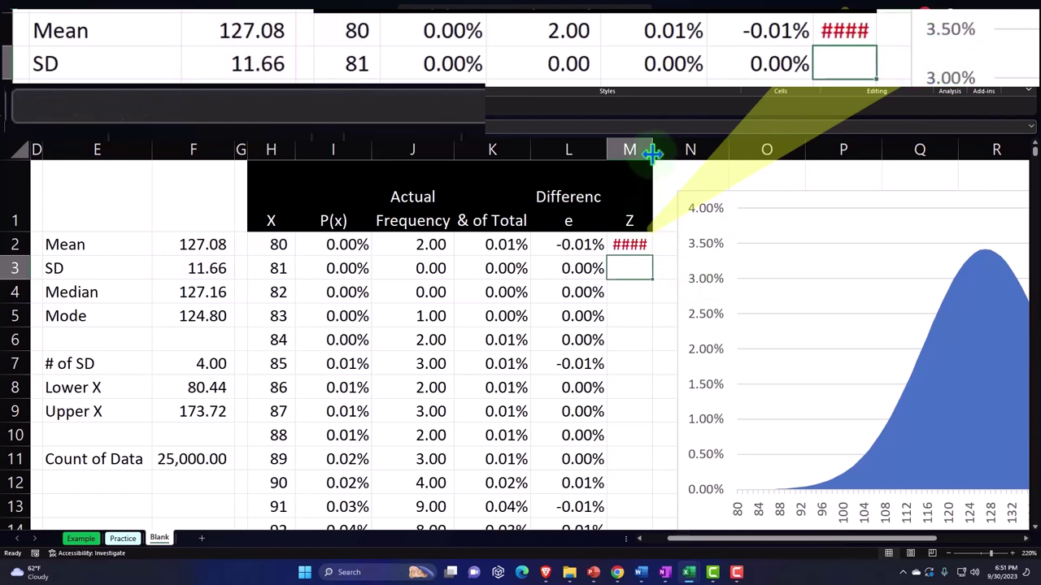
Widen column M slightly and fill the Z formula from M2 down the whole table.
left_click_drag(652, 152, 663, 149)
left_click(652, 246)
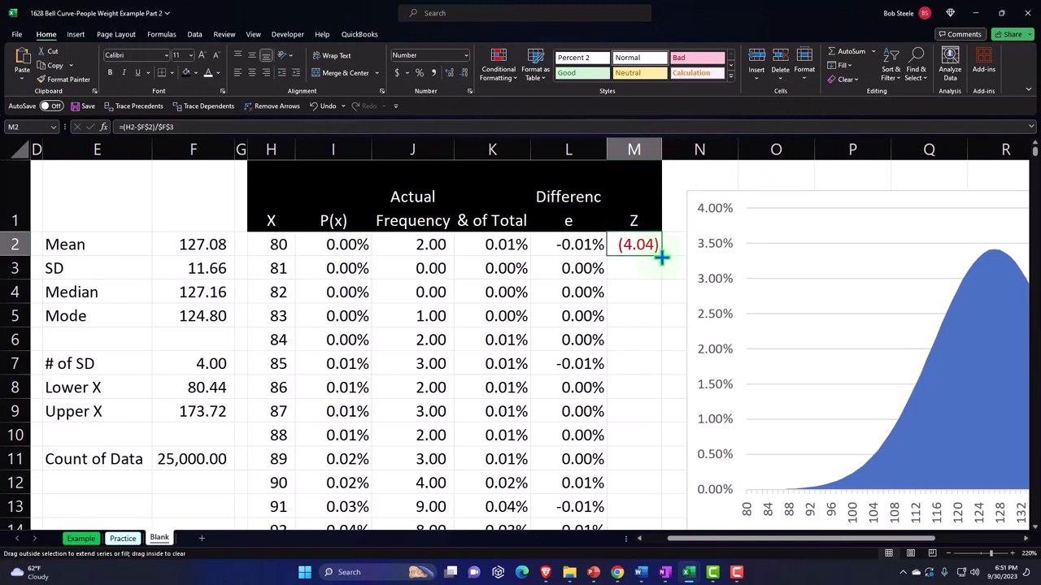
double_click(660, 255)
Examine how the Z values run down the column around the mean, and check the Mean cell.
scroll(671, 209, "down", 6)
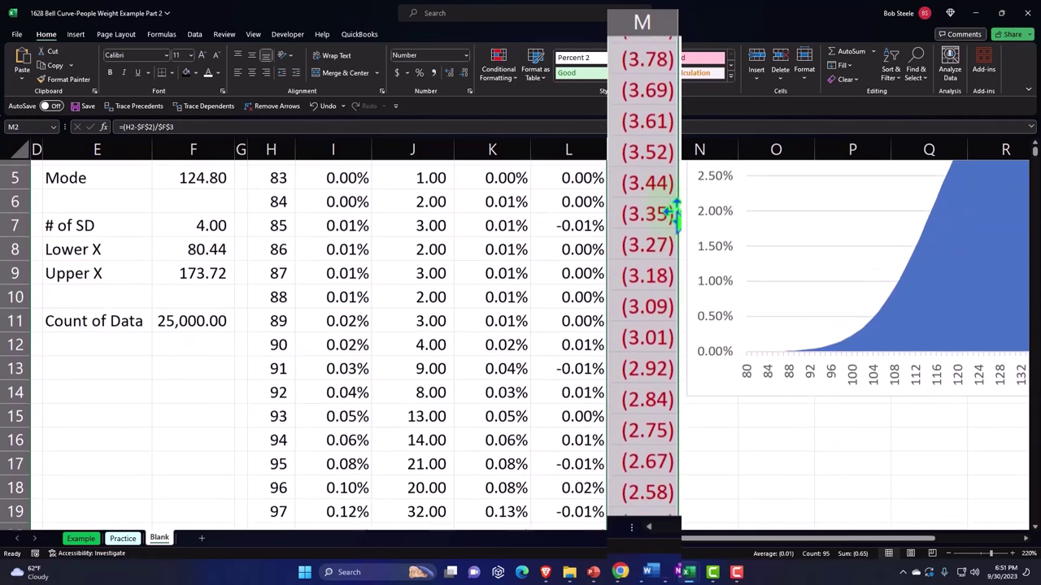
scroll(672, 209, "down", 10)
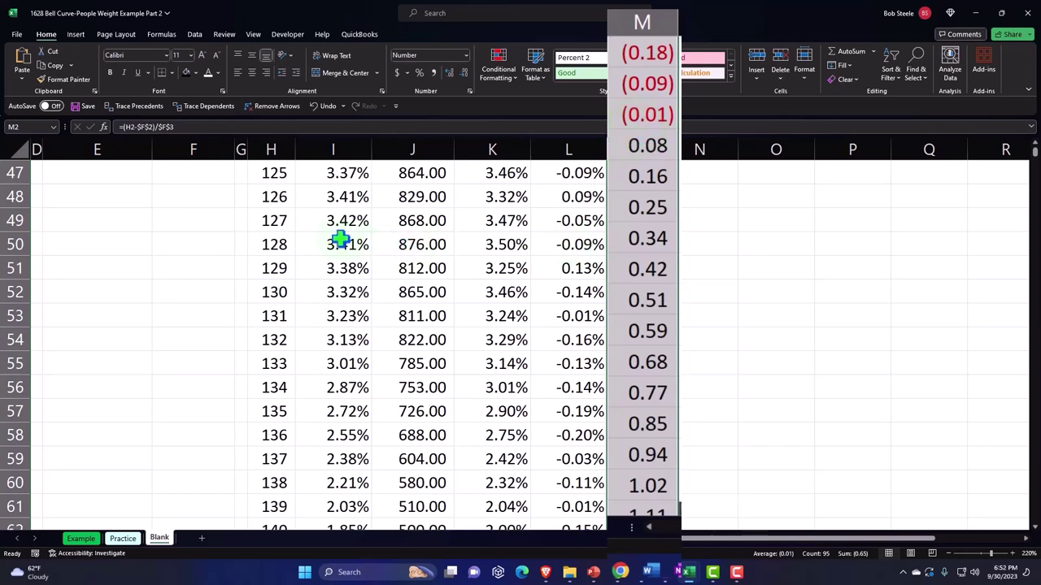
scroll(156, 290, "up", 15)
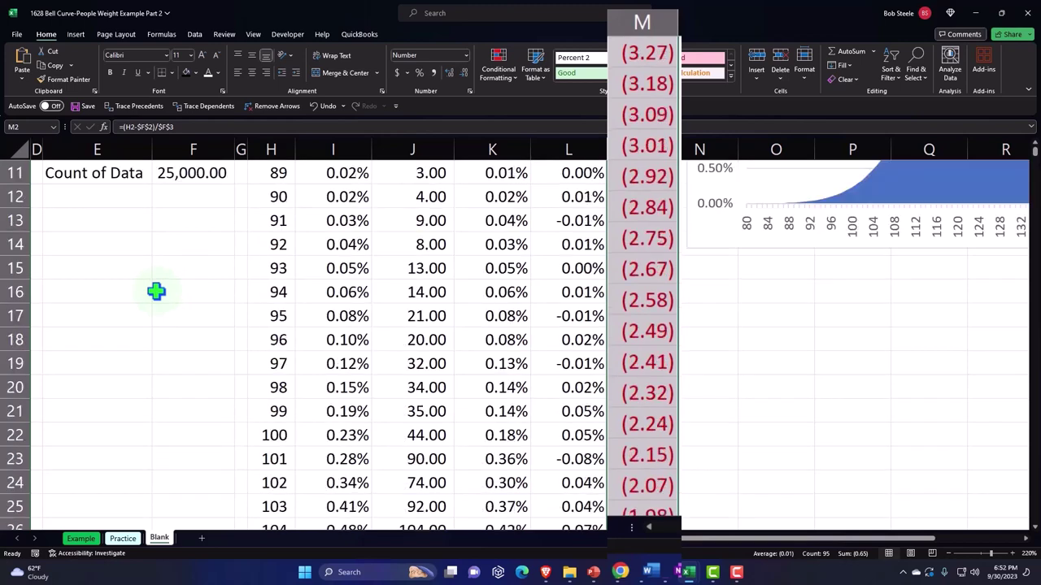
left_click(190, 248)
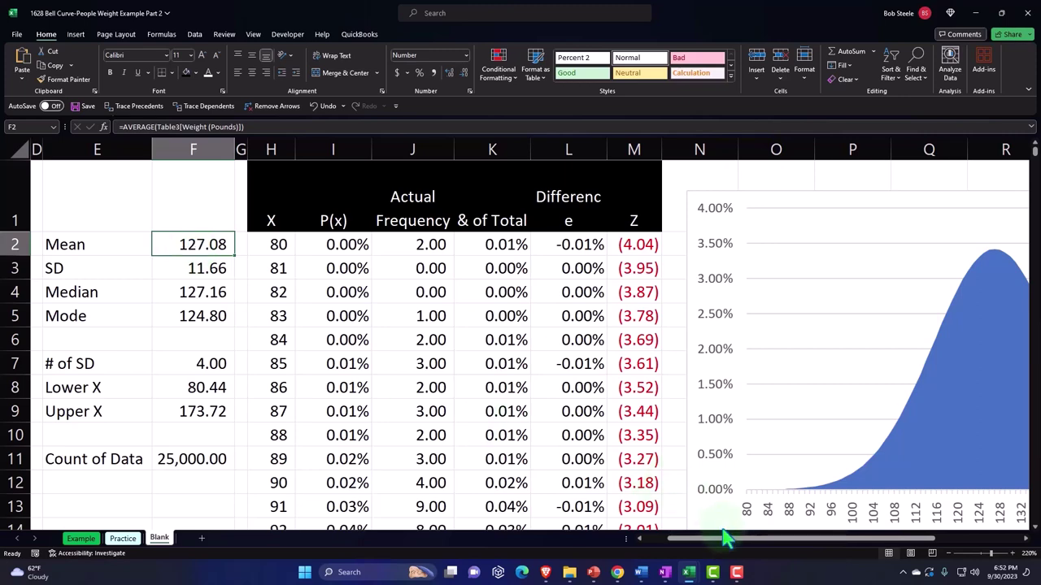
Move the bell curve chart further right, away from the Z column.
left_click_drag(729, 540, 768, 539)
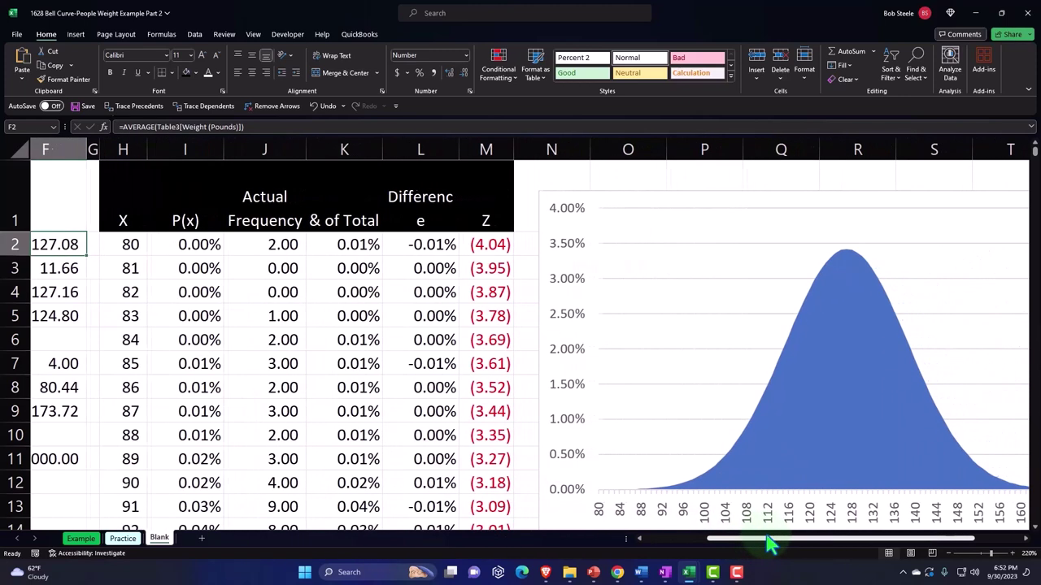
mouse_move(792, 393)
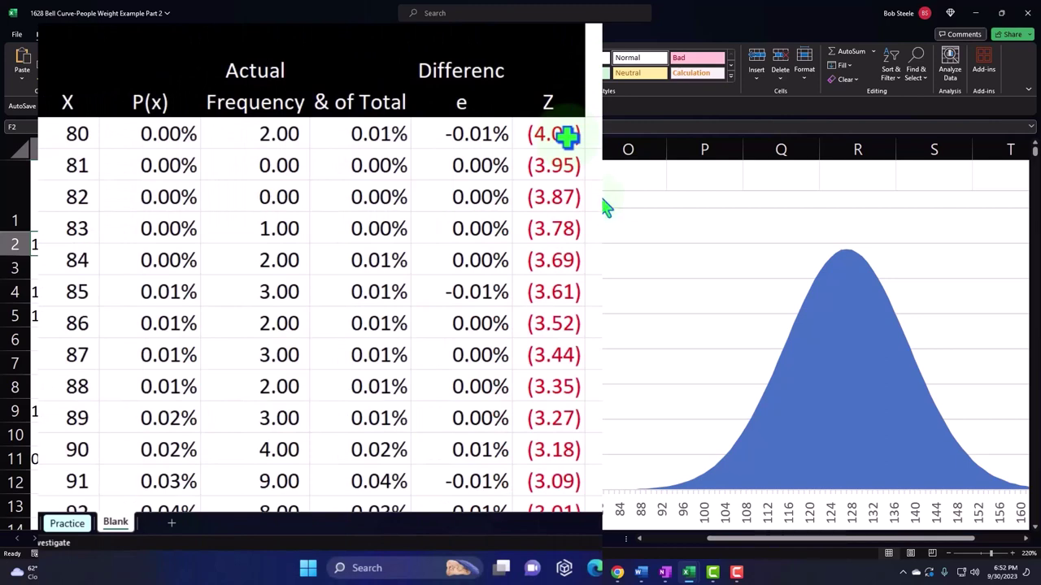
left_click(674, 198)
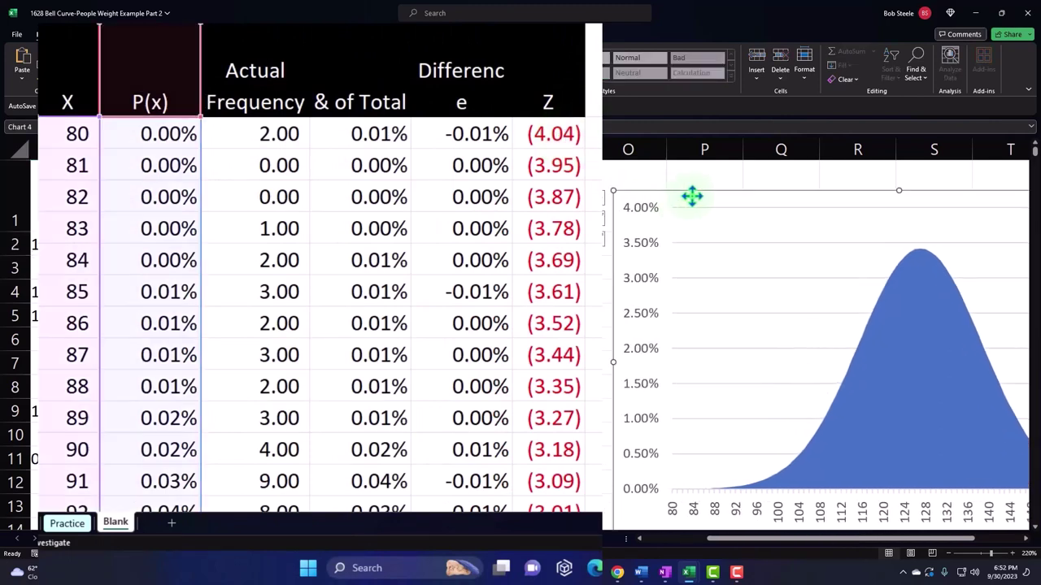
Enter the label P(x>=133) in E13, two rows below the Count of Data row.
left_click_drag(773, 544, 726, 553)
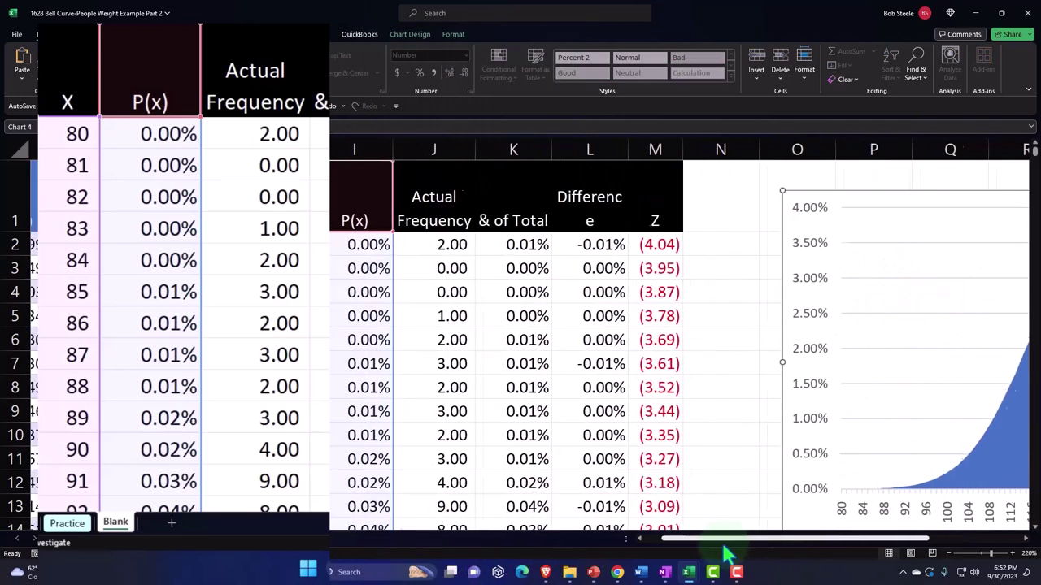
left_click(195, 499)
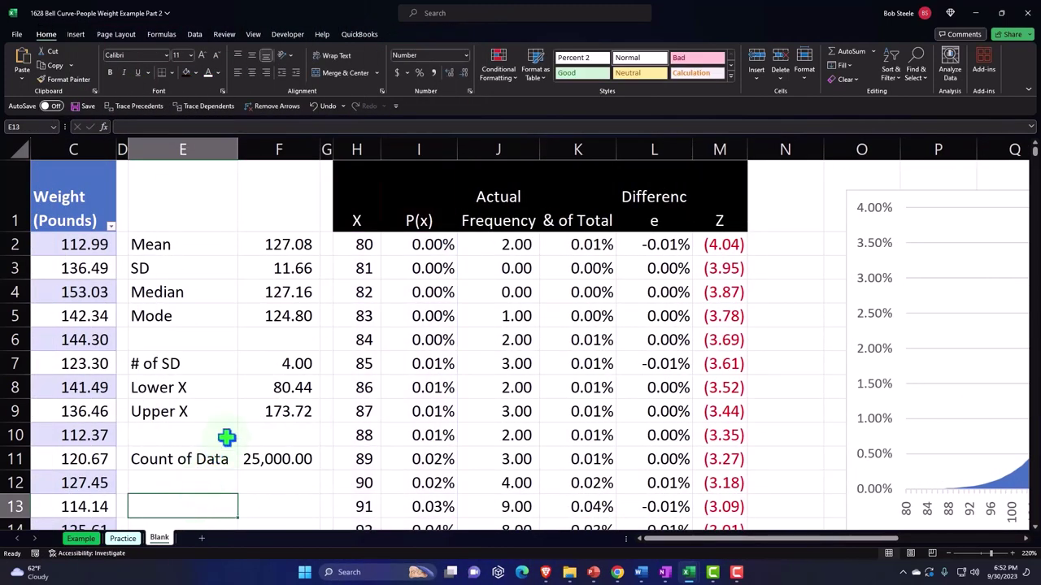
scroll(257, 388, "down", 1)
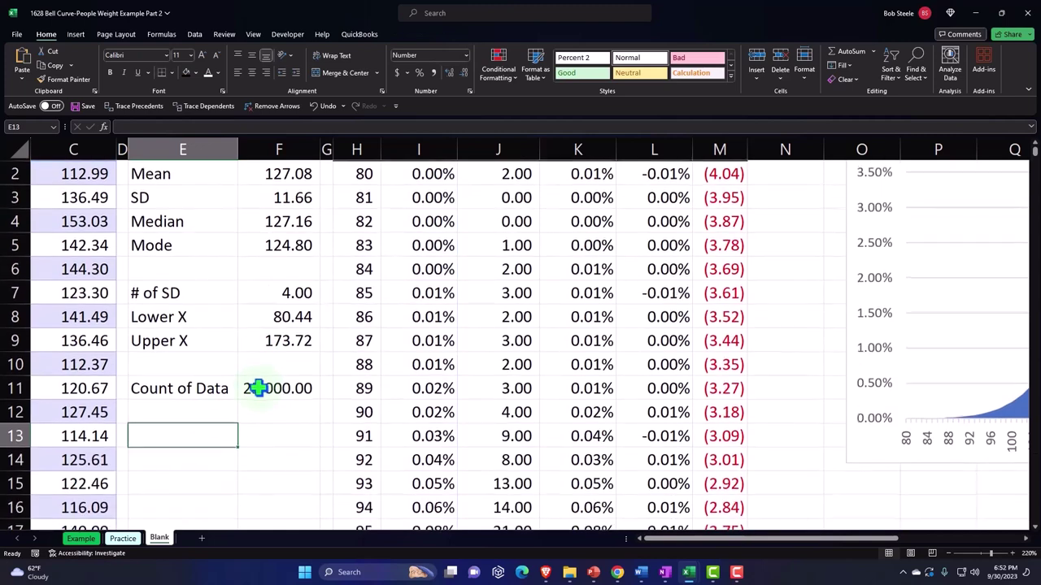
scroll(257, 388, "down", 1)
type("P")
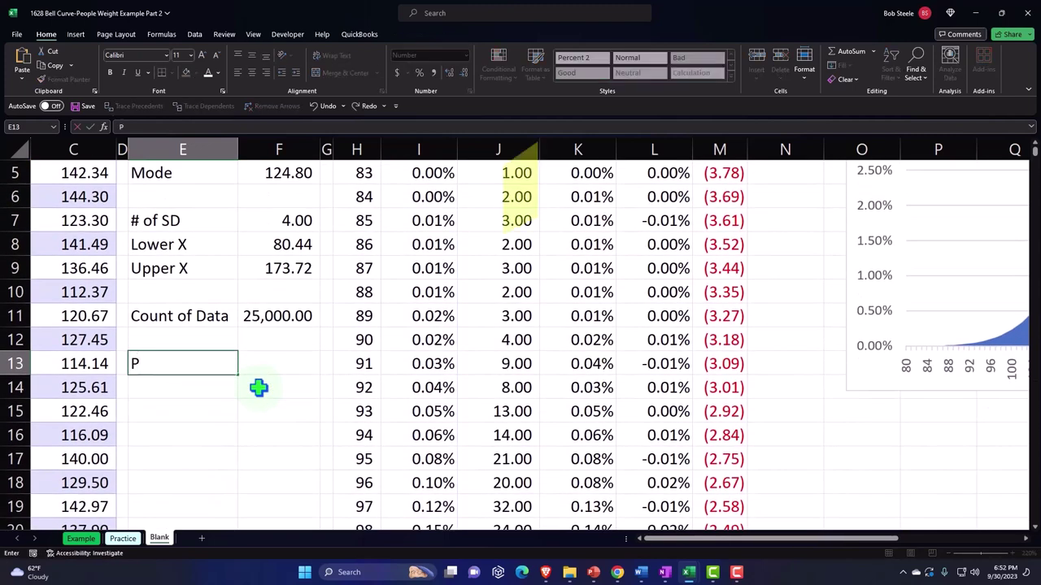
type("(x")
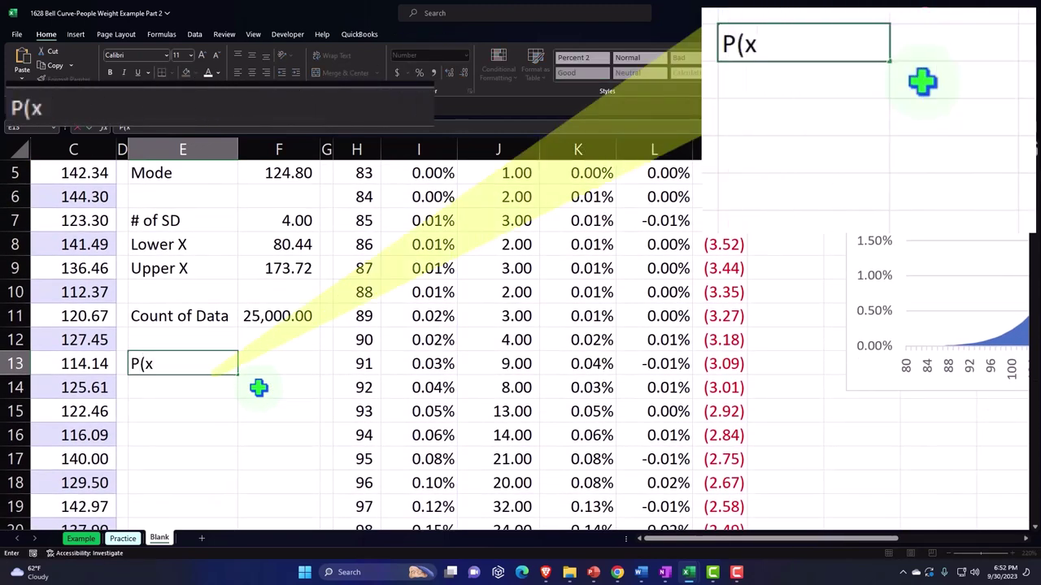
type(">=")
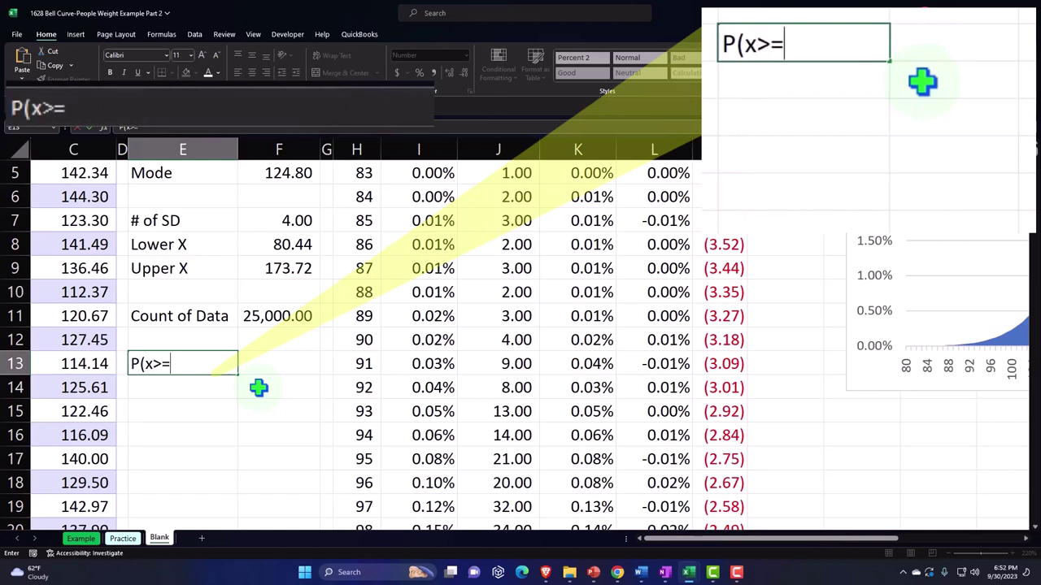
type("133")
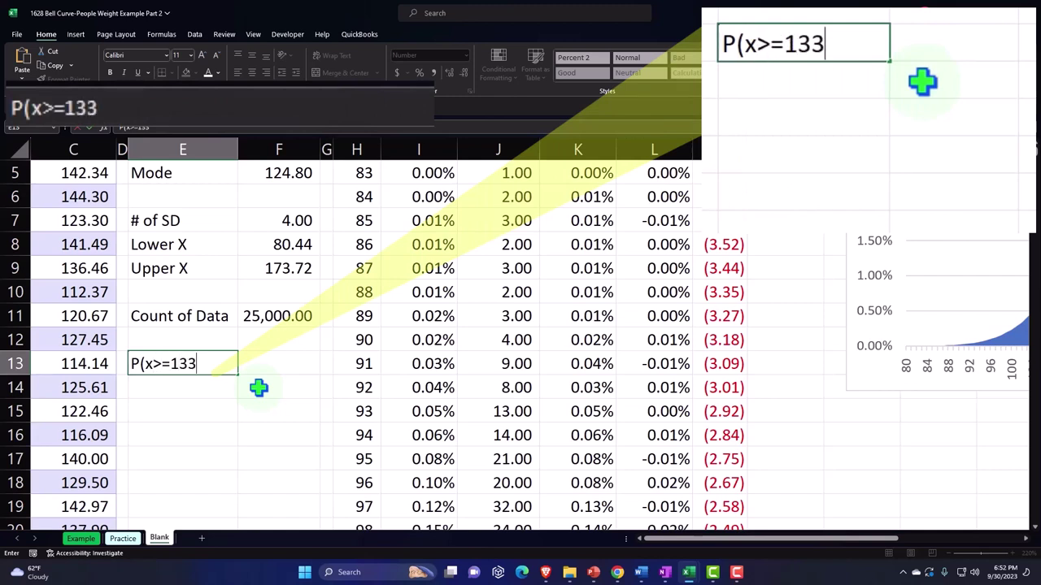
type(")")
key("Return")
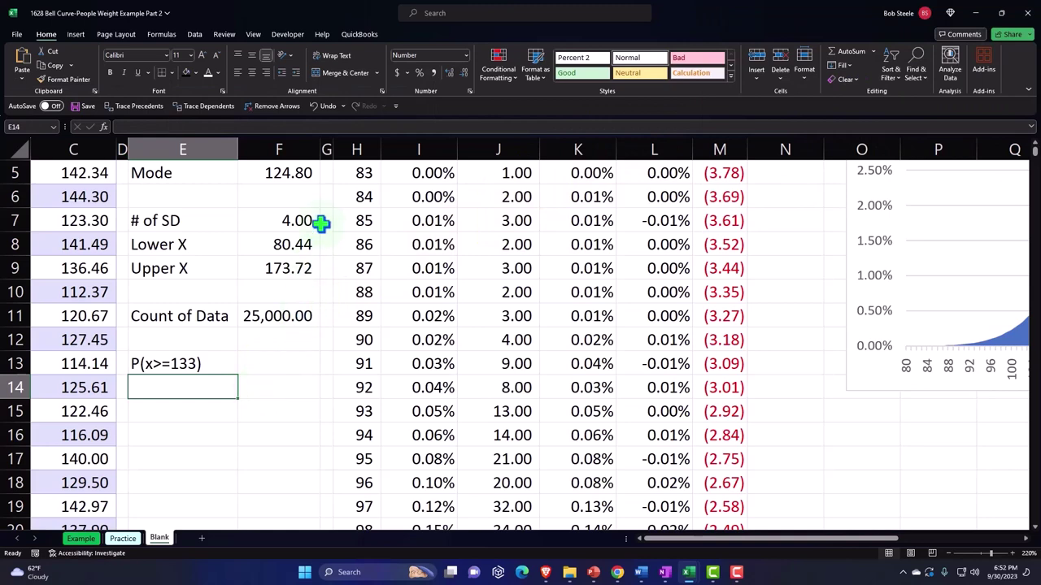
Insert a blank column before the X column of the table, and widen column G to make room beside the statistics.
left_click(328, 148)
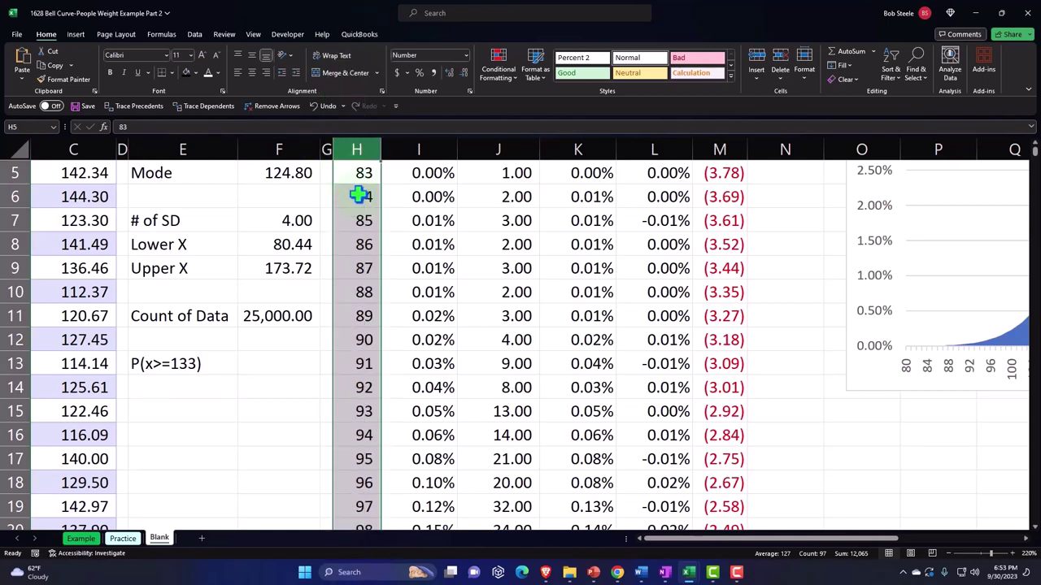
right_click(359, 194)
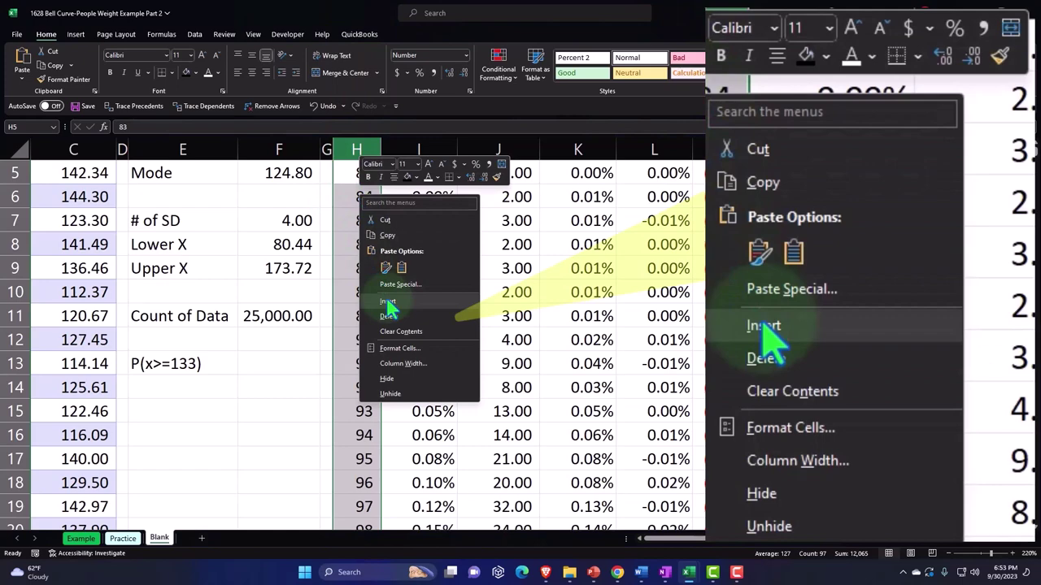
left_click(390, 309)
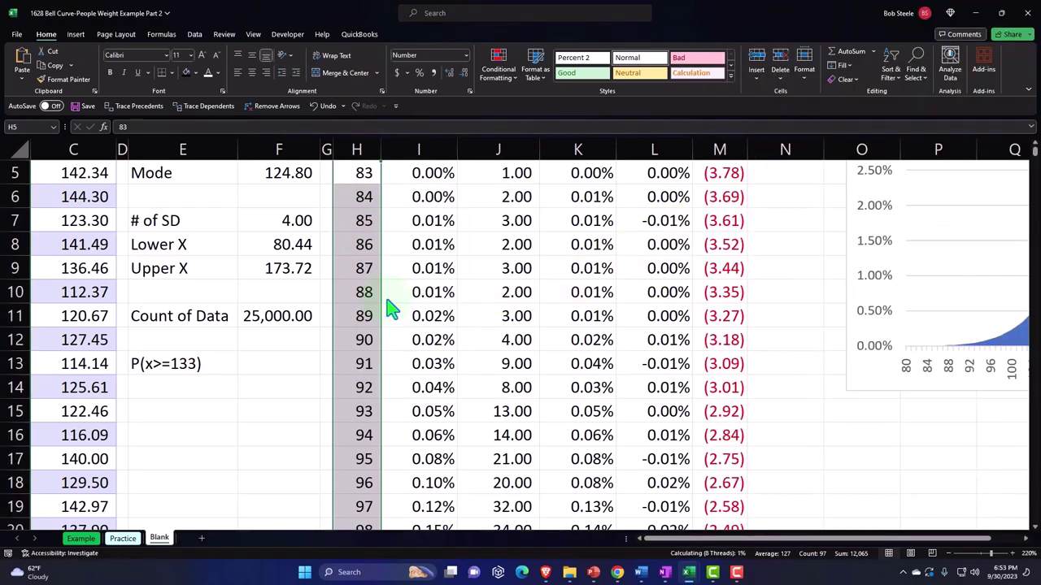
left_click(299, 380)
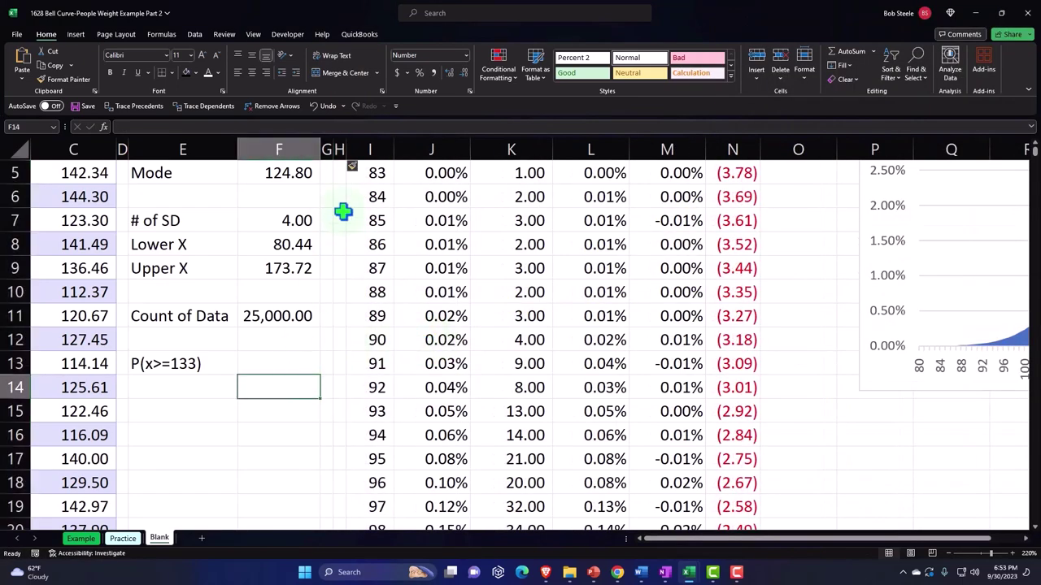
left_click_drag(334, 151, 387, 149)
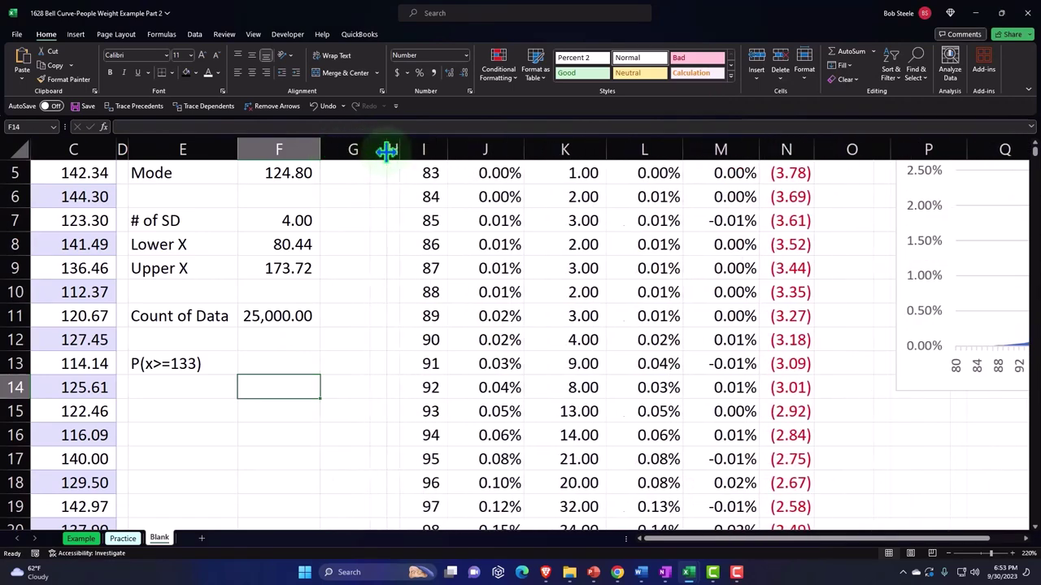
Enter 133 in F13 as the X value beside the P(x>=133) label.
left_click(250, 359)
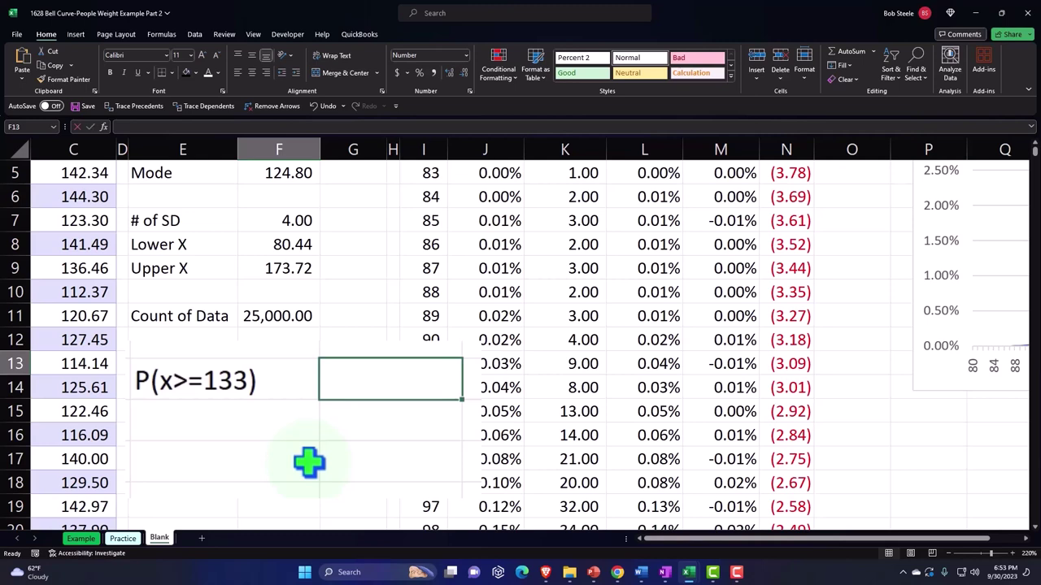
type("133")
key("Return")
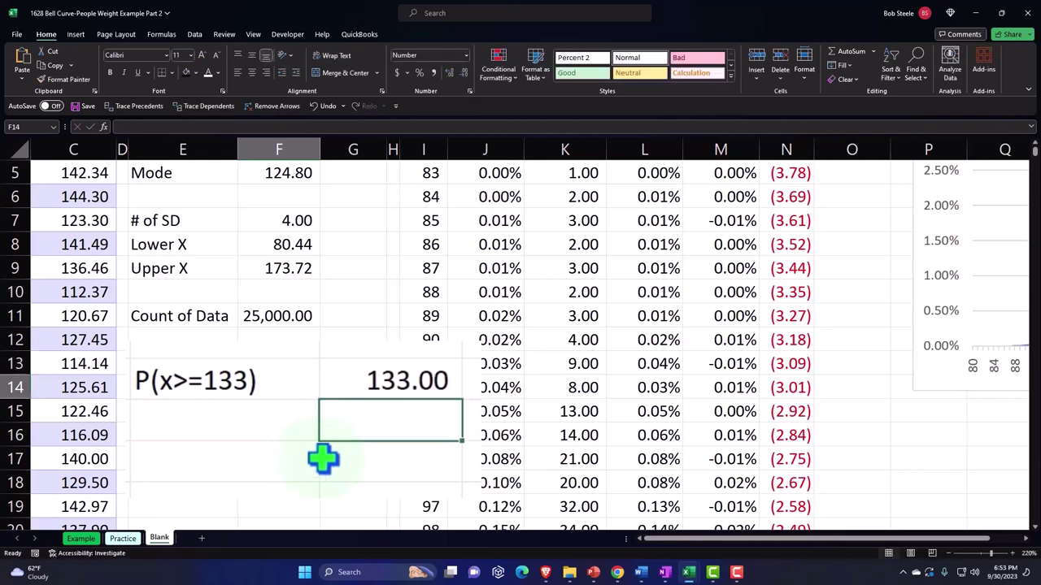
left_click(288, 364)
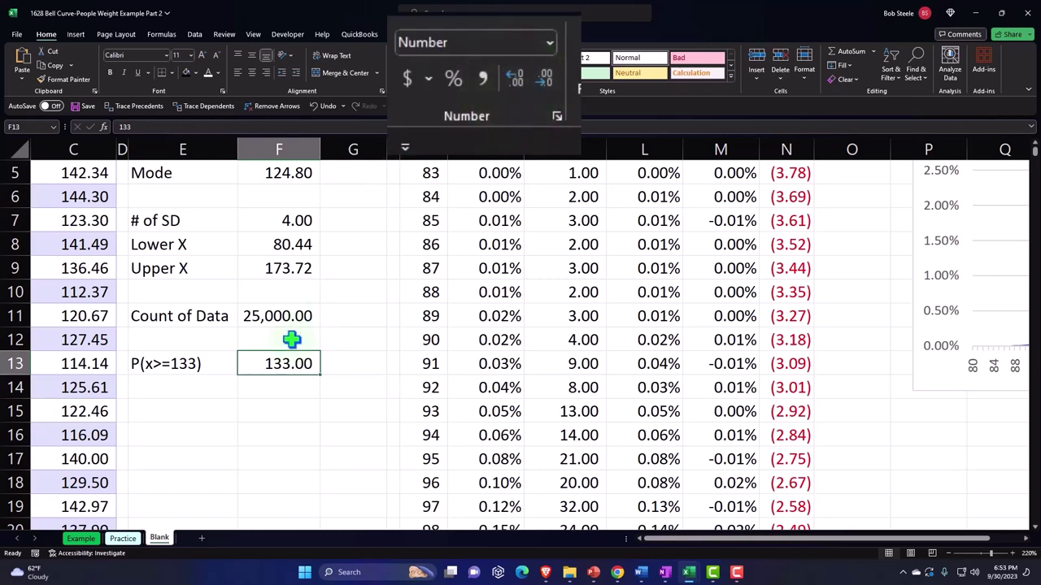
Start turning the E13 label into a formula by quoting its first part and adding a join, ="P(x>="&, before 133.
left_click(188, 366)
double_click(188, 366)
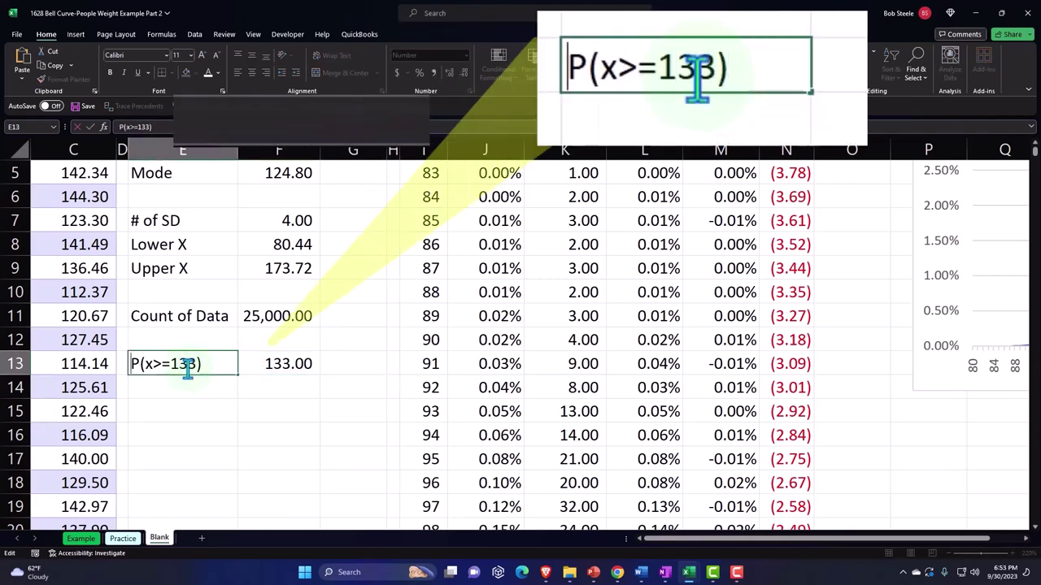
key("Home")
type("=")
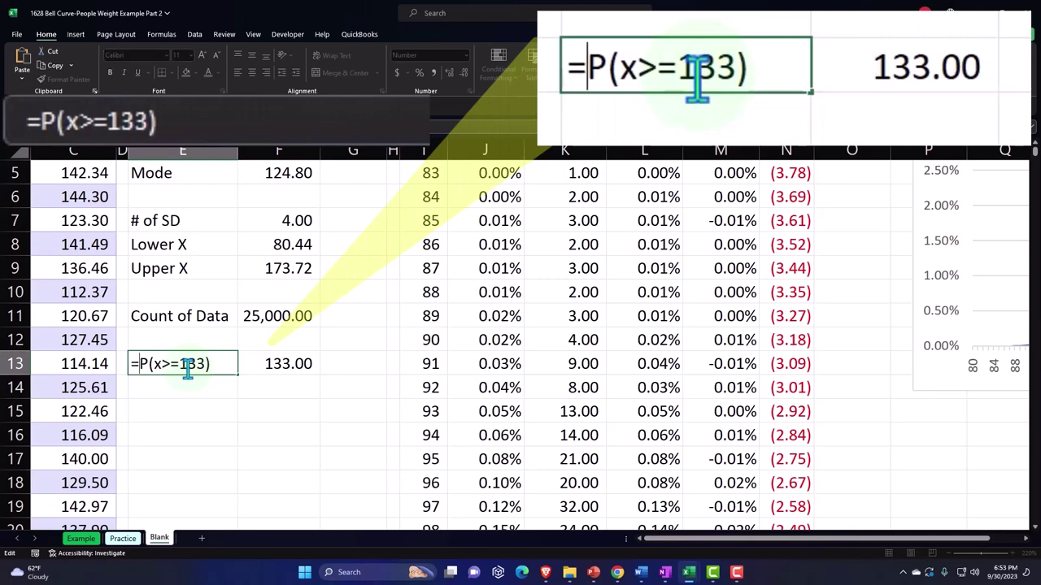
type("\"")
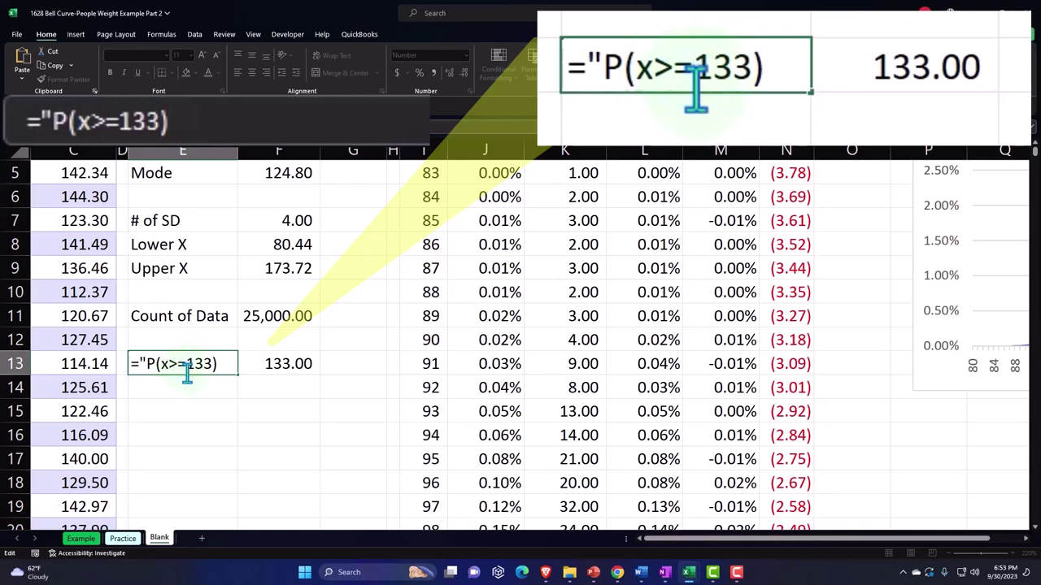
type("\"")
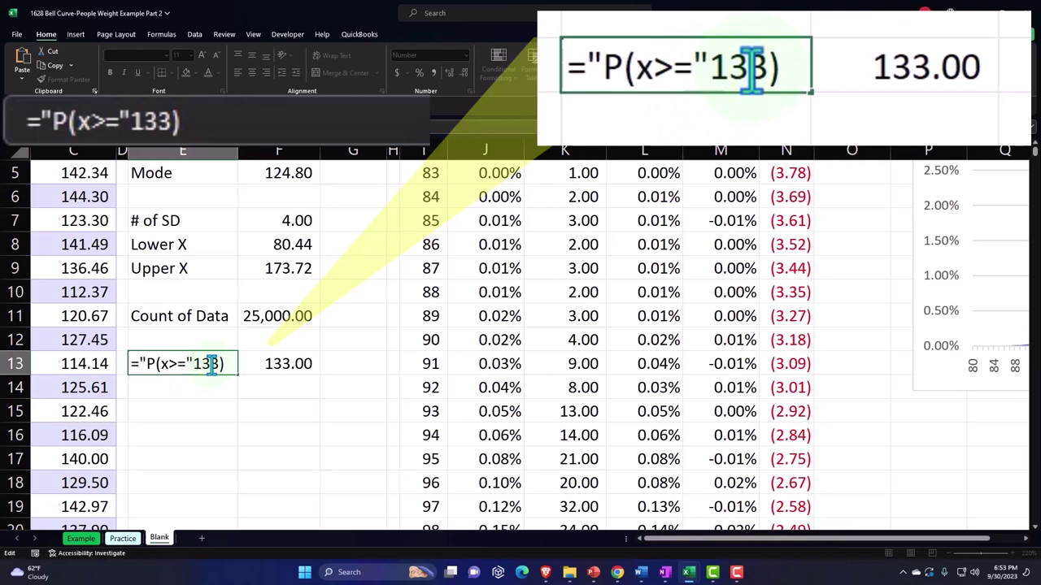
type("&")
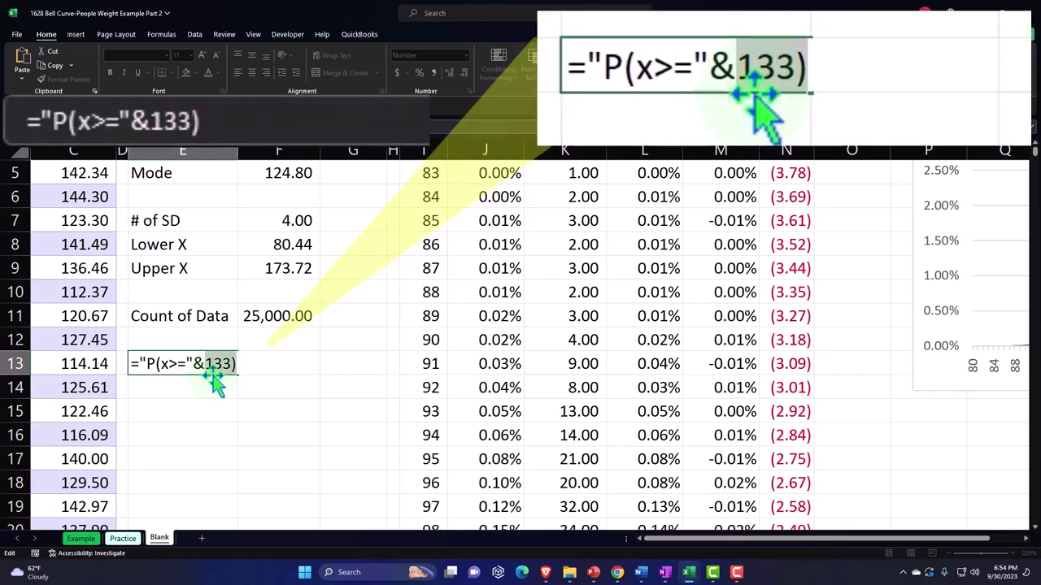
Replace the hard-coded 133 with a reference so that E13 holds ="P(x>="&F13&")".
left_click(277, 403)
key("Up")
key("Up")
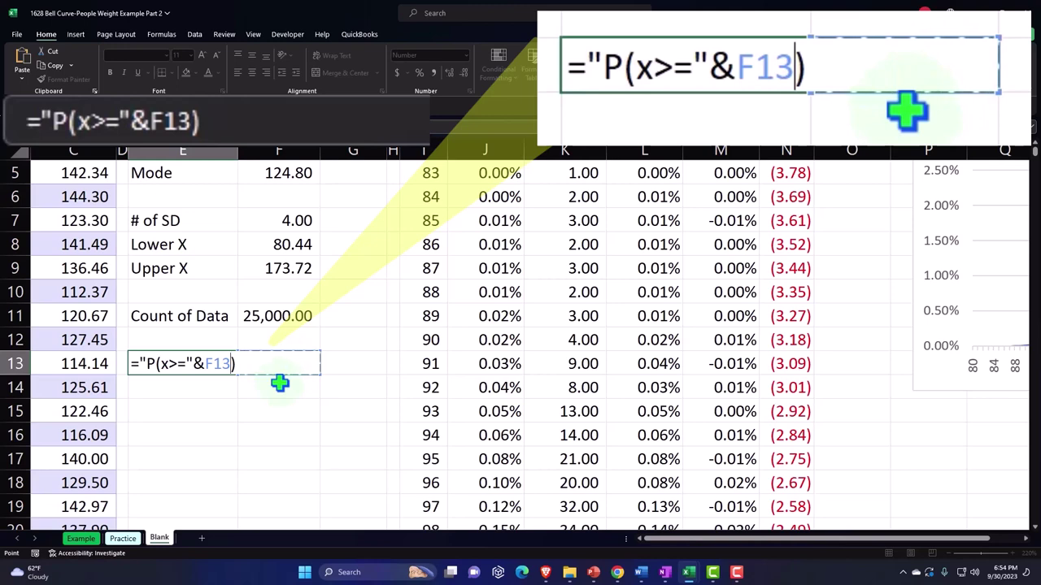
type("&")
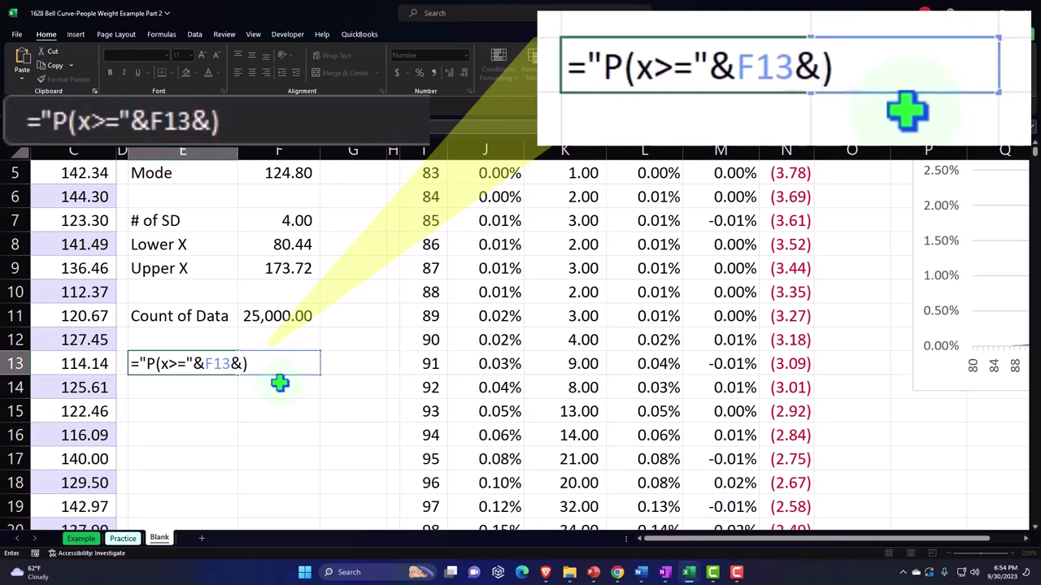
type("\")")
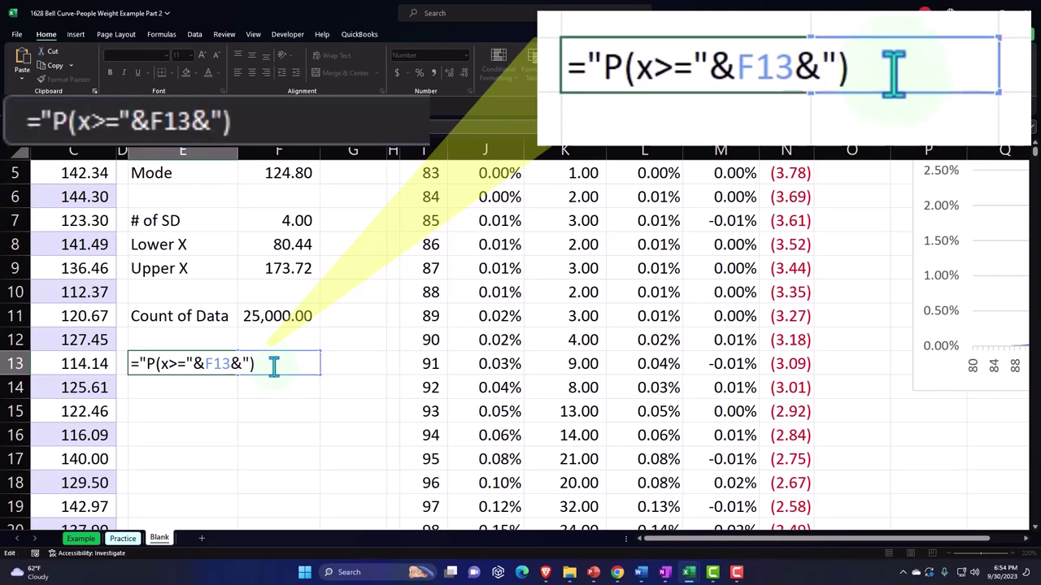
type("\"")
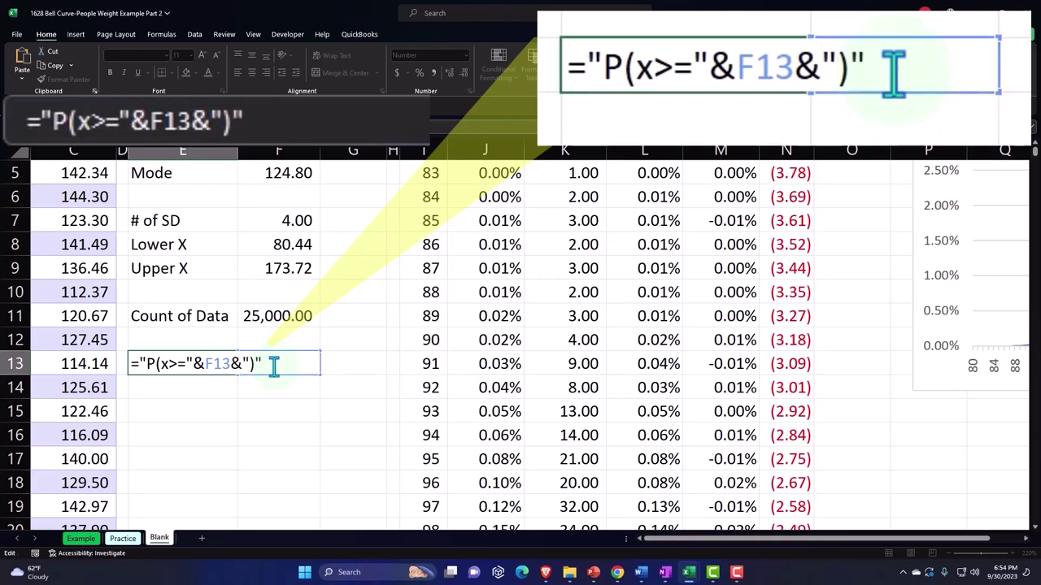
key("Return")
Test the dynamic label by changing F13 to 140, and set F13 back to 133.
key("Right")
key("Up")
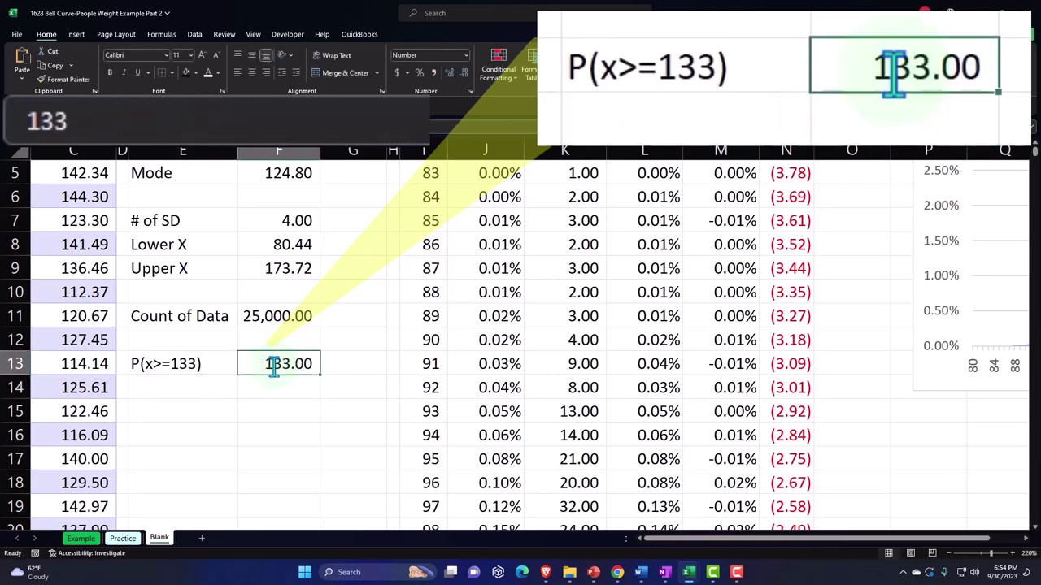
type("140")
key("Return")
key("Up")
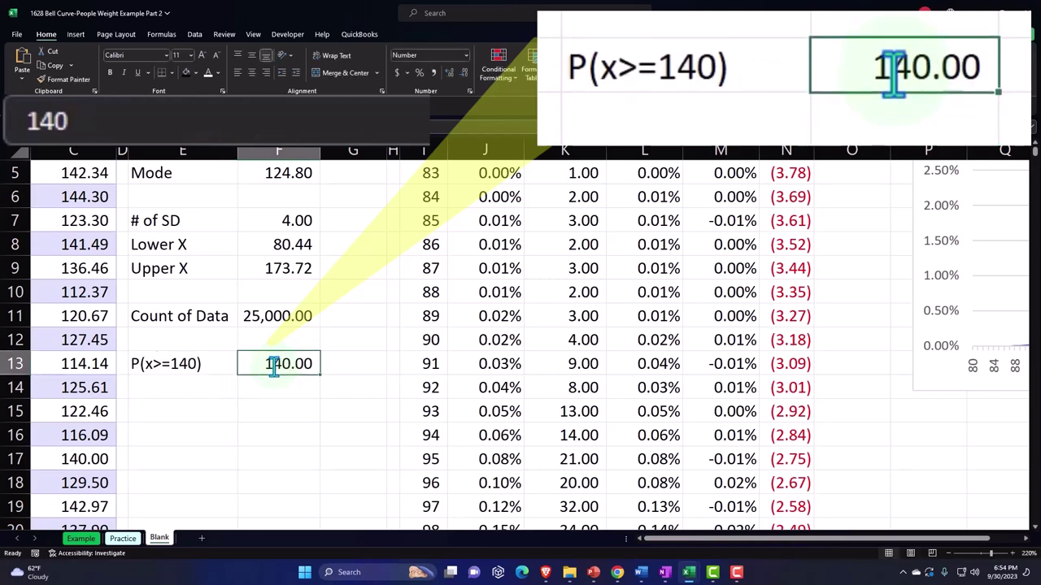
type("133")
key("Return")
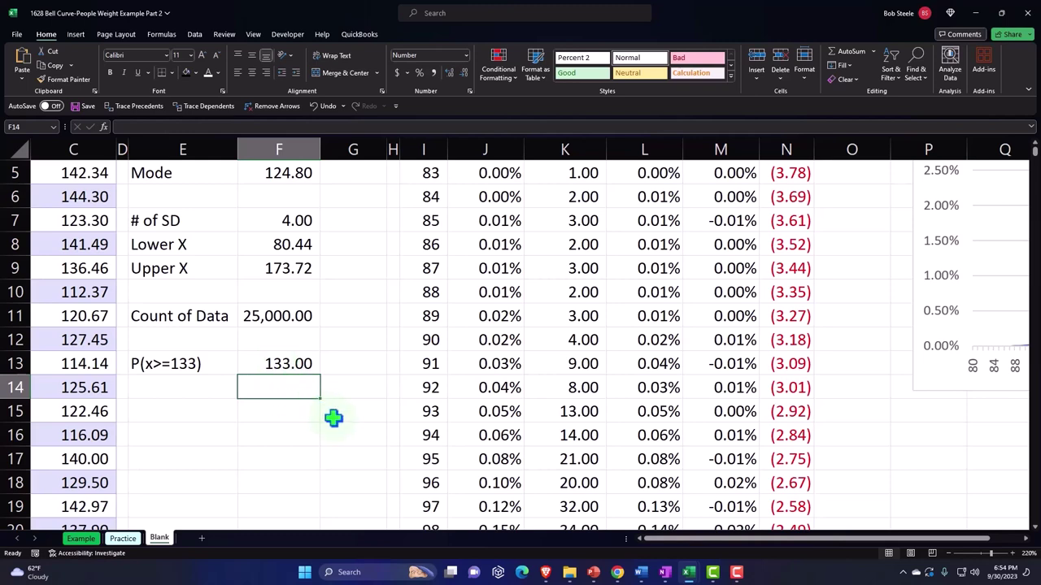
Calculate the Z-score for the X value in F14 with the formula =(F13-F2)/F3.
scroll(340, 426, "up", 1)
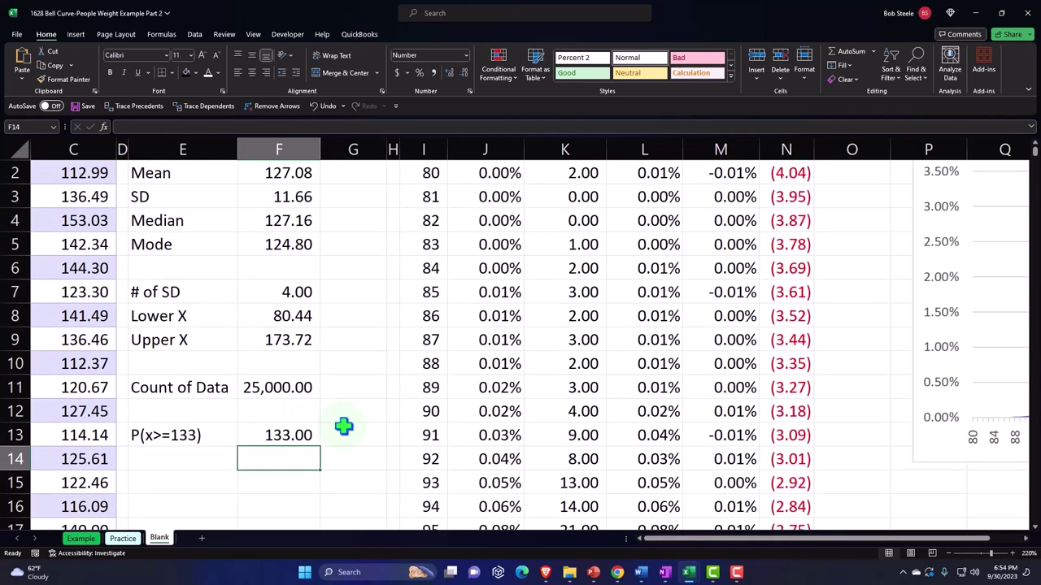
type("=")
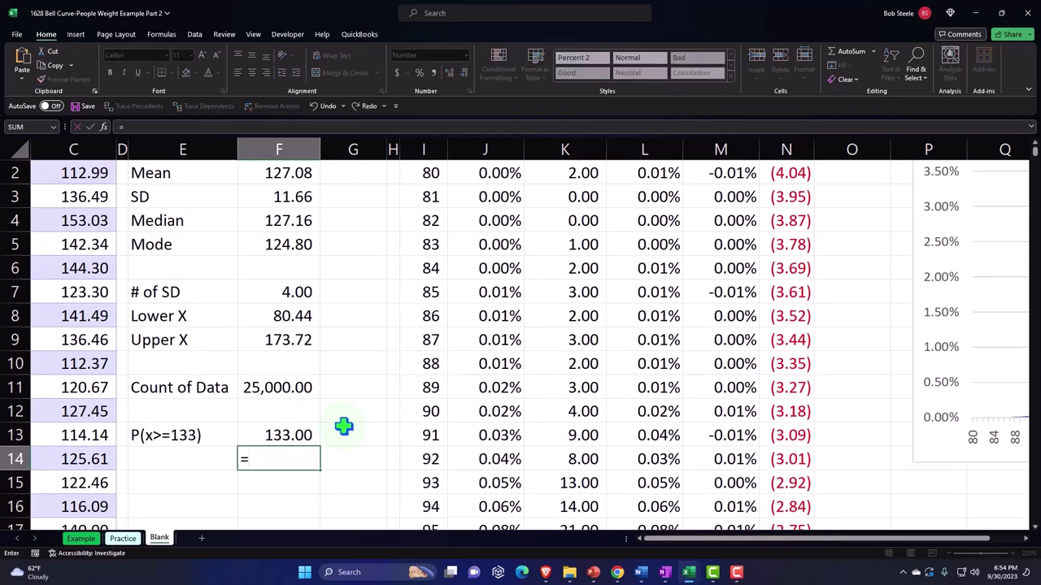
type("(")
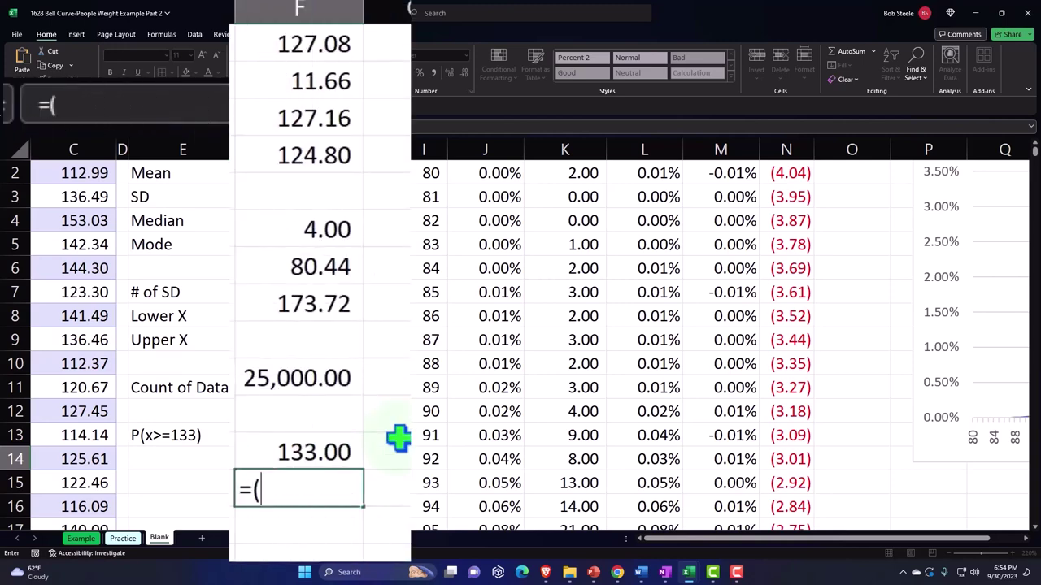
key("Up")
type("-")
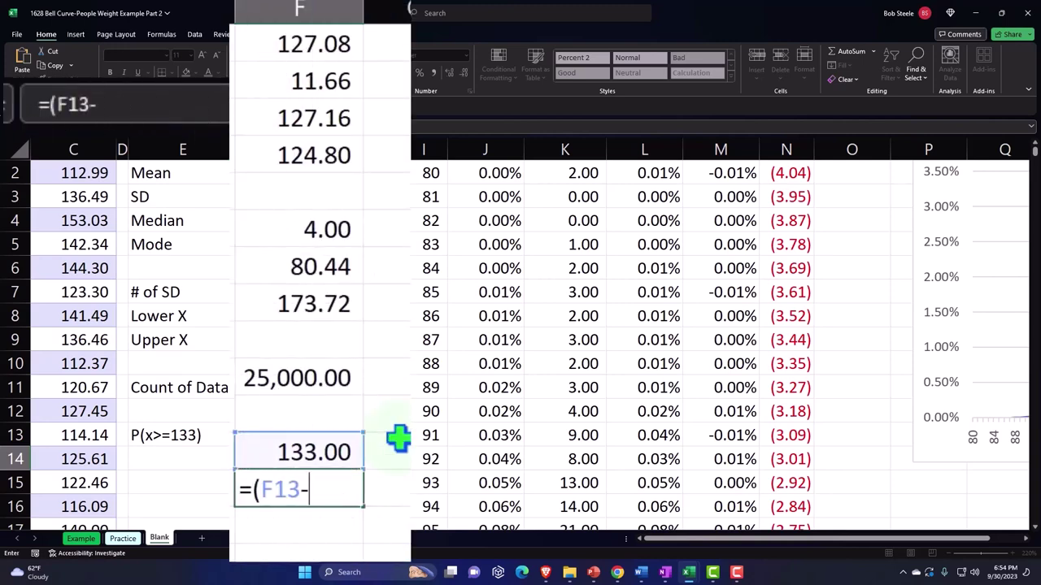
key("Up")
key("Up")
key("Up")
key("Up")
key("Up")
key("Up")
key("Up")
key("Up")
key("Up")
key("Up")
key("Up")
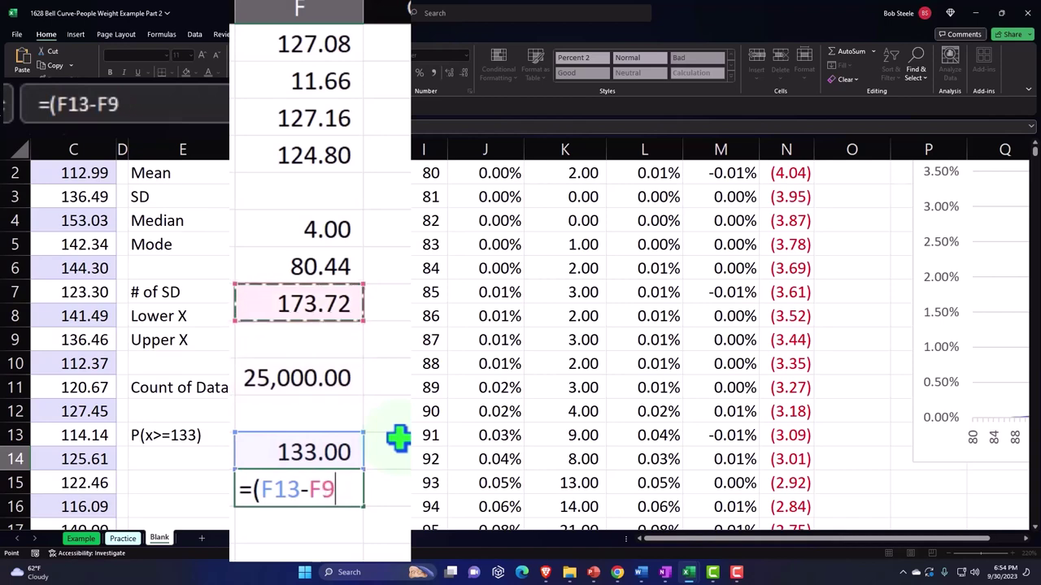
key("Up")
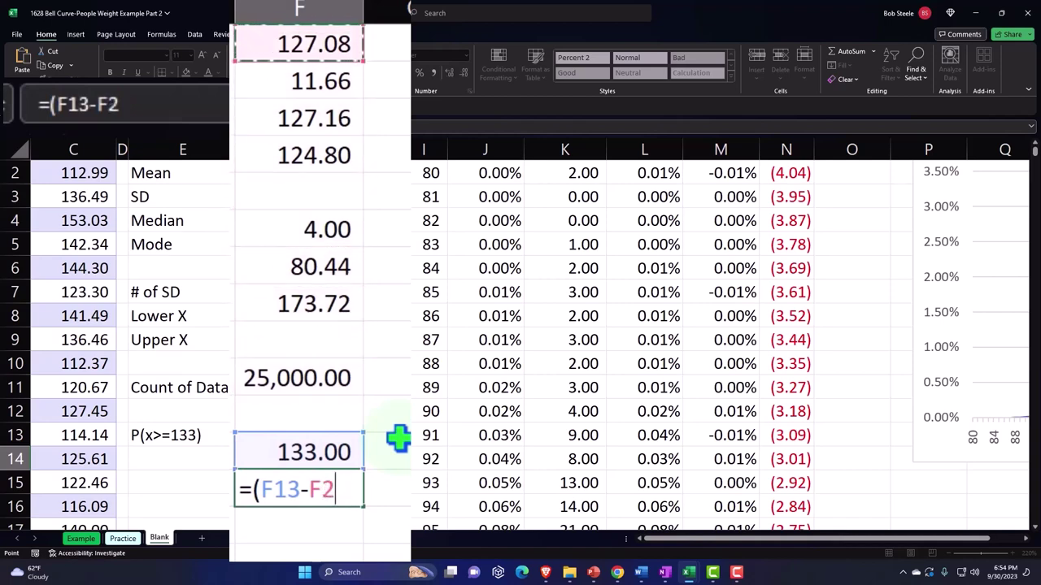
type(")/")
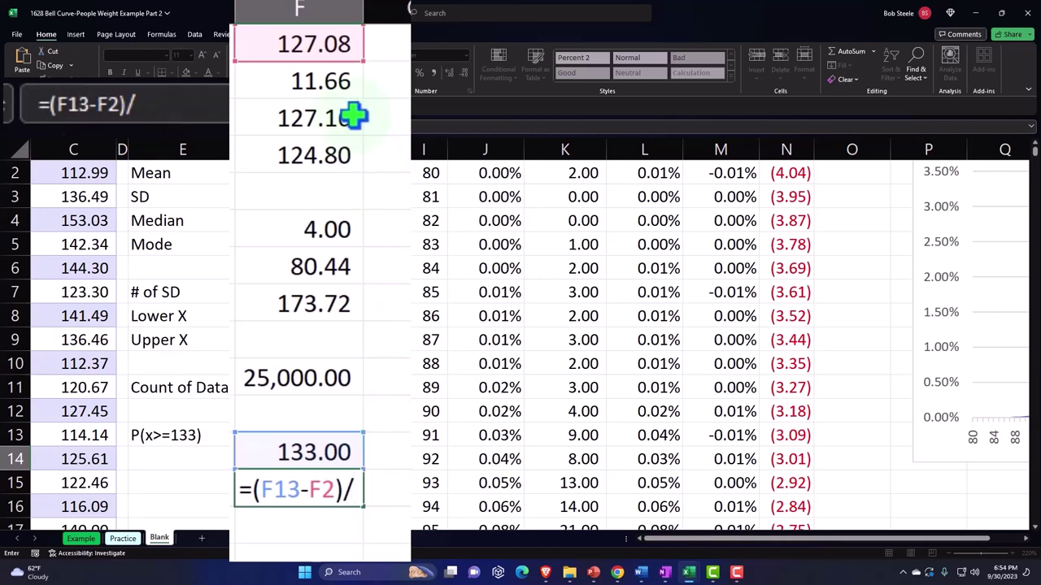
left_click(335, 83)
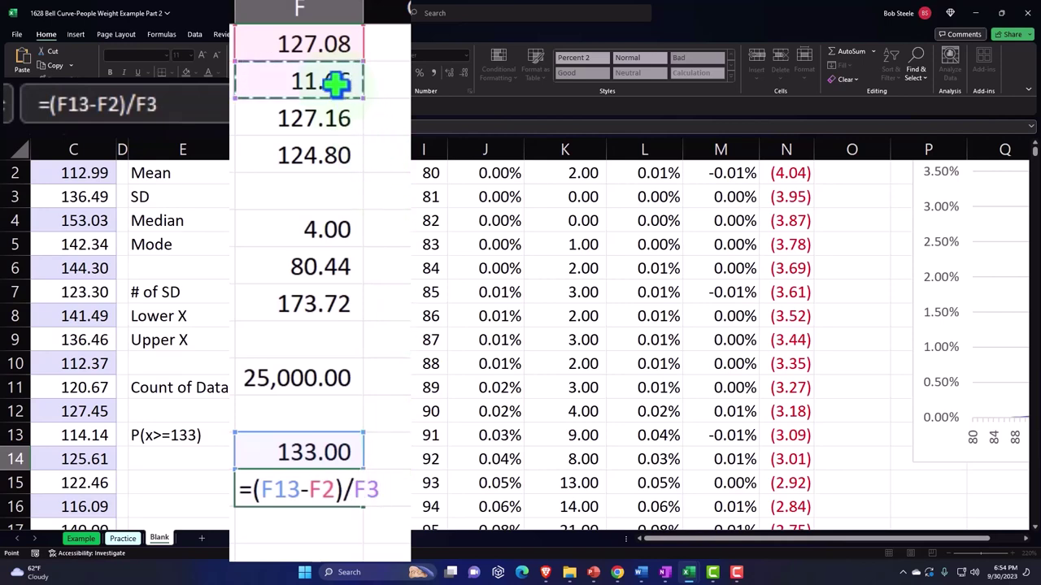
key("Return")
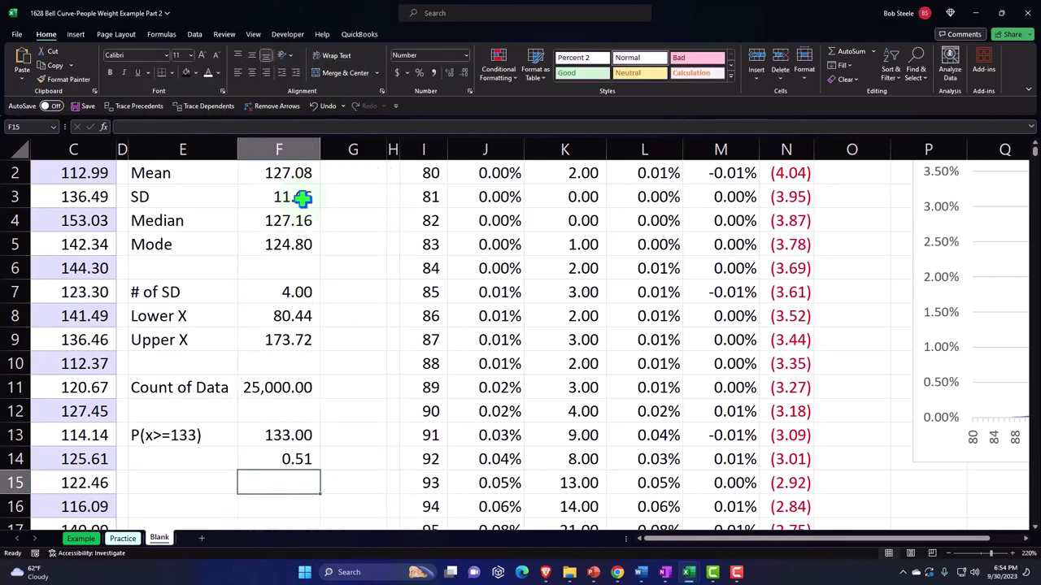
Label the Z-score in E14 as P(z>=.51).
key("Up")
key("Left")
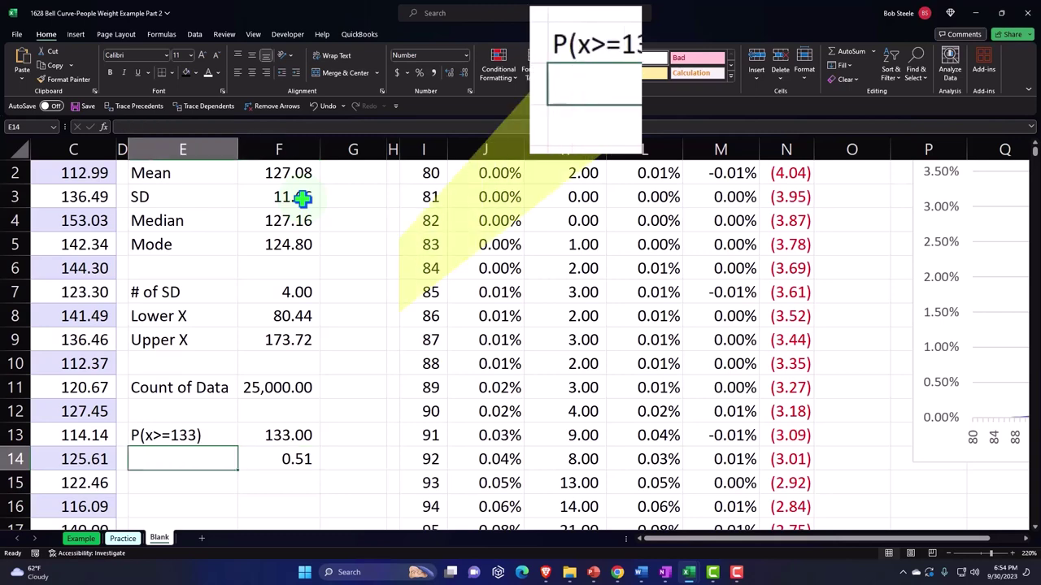
type("P(")
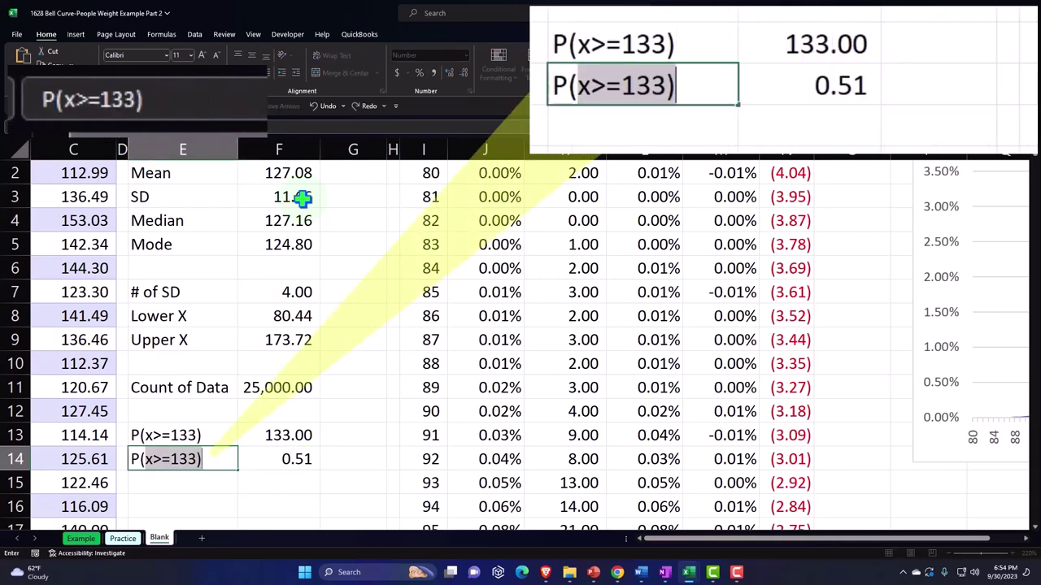
type("z")
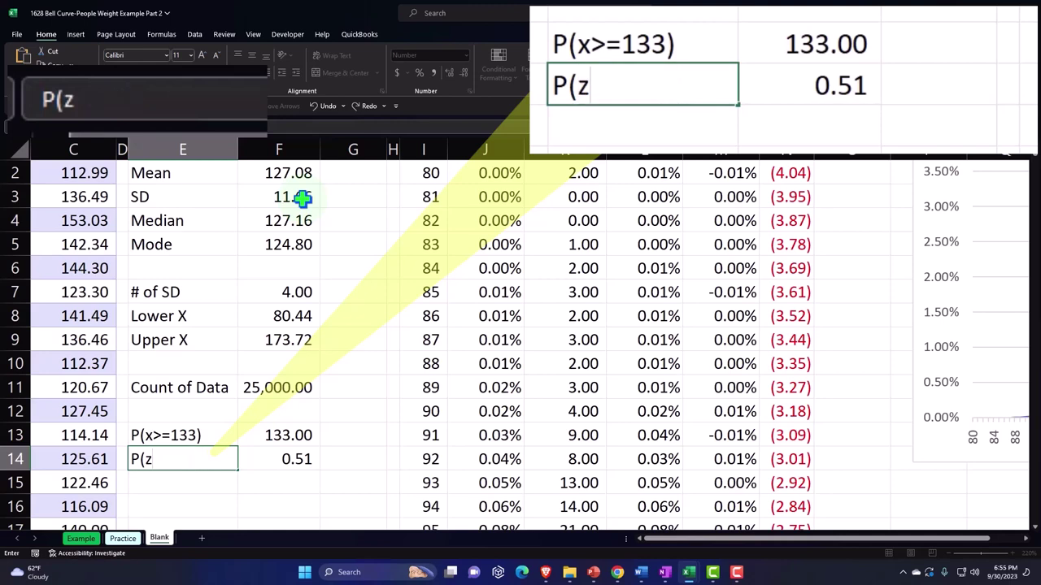
type(">=")
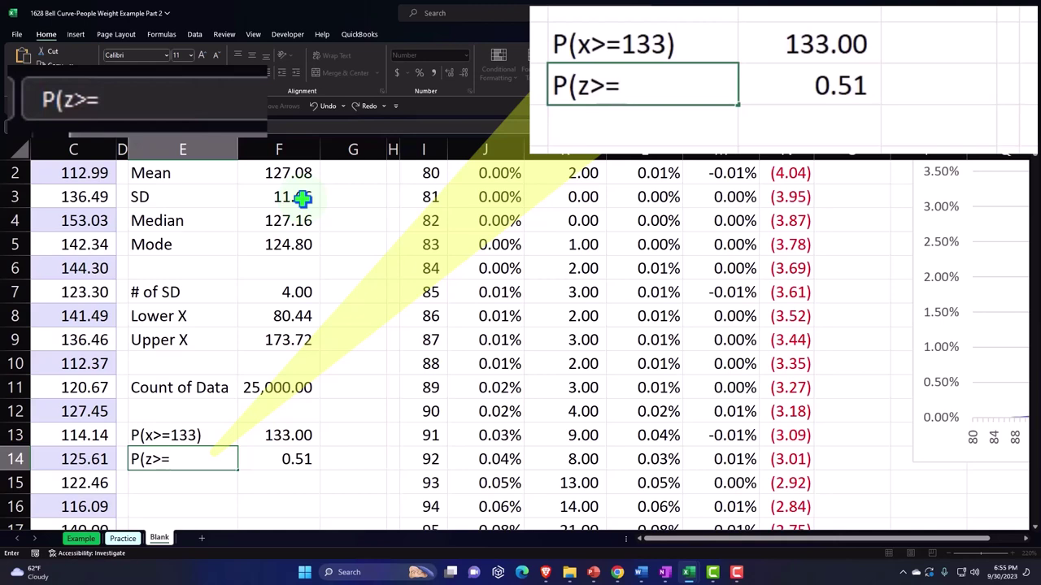
type(".51")
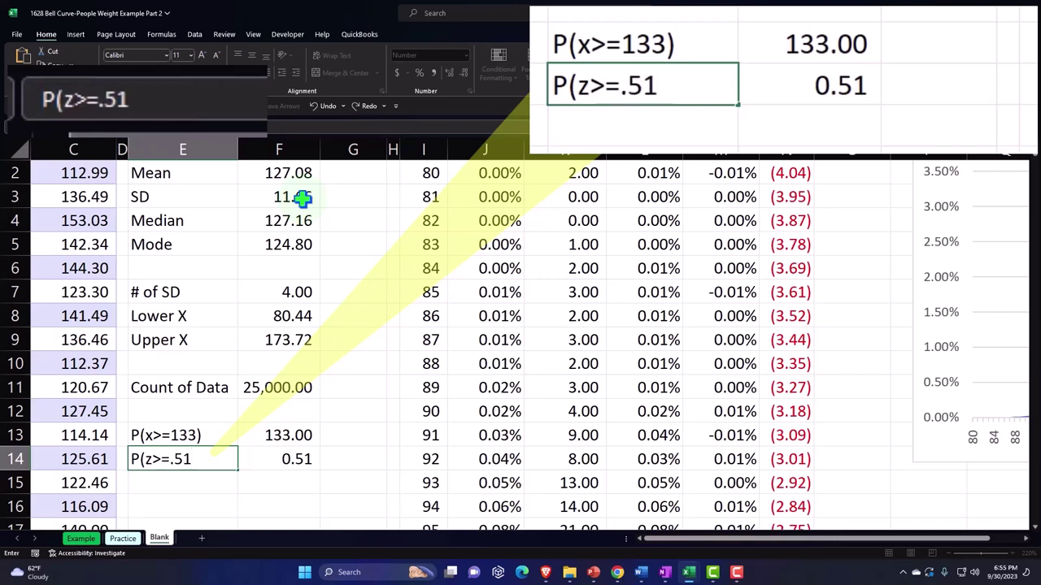
type(")")
key("Return")
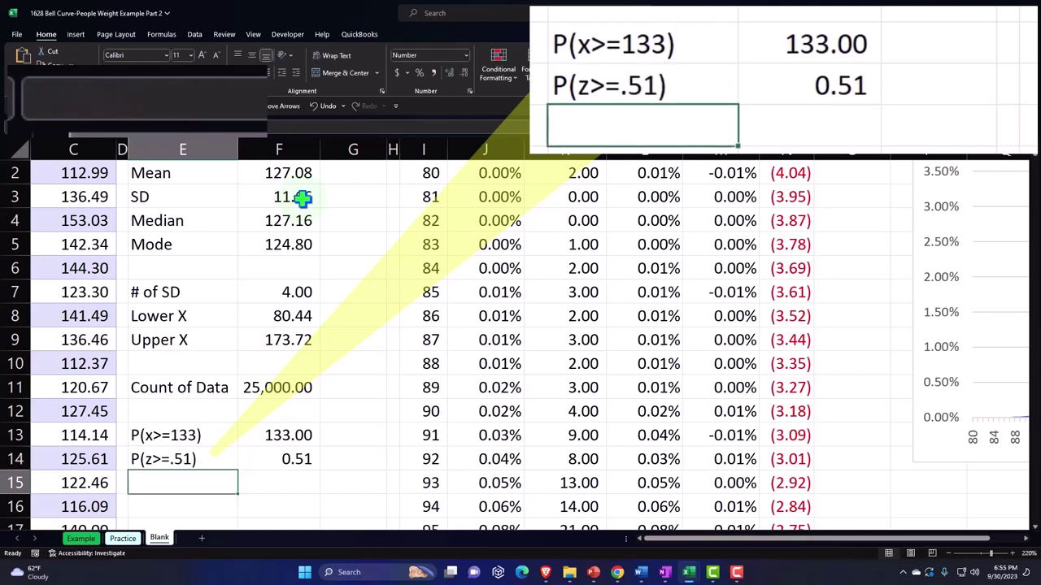
Start turning the E14 label into a formula by quoting its first part and adding a join, ="P(z>="&, before .51.
left_click(265, 459)
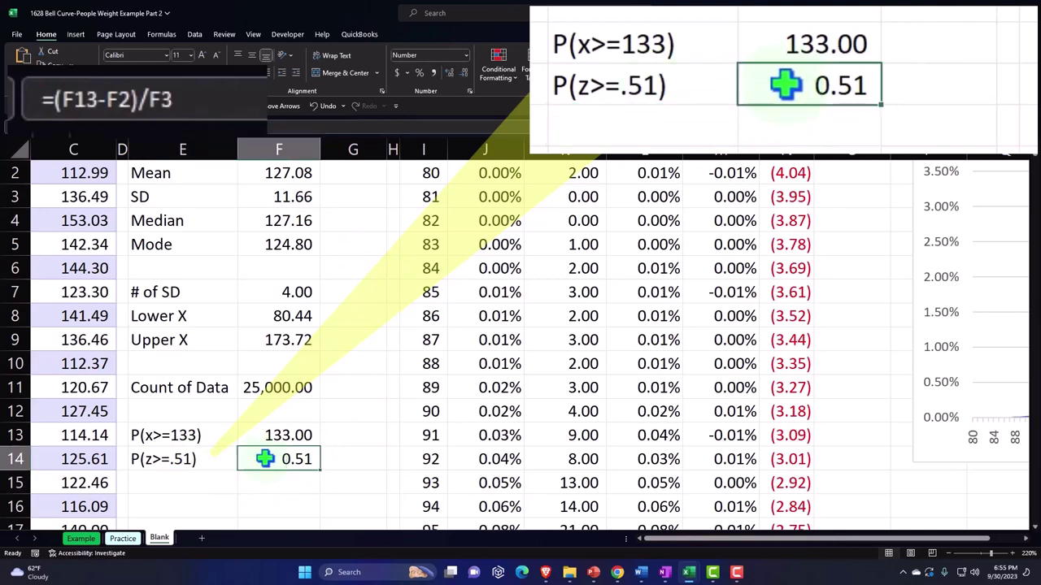
left_click(136, 460)
key("F2")
type("=")
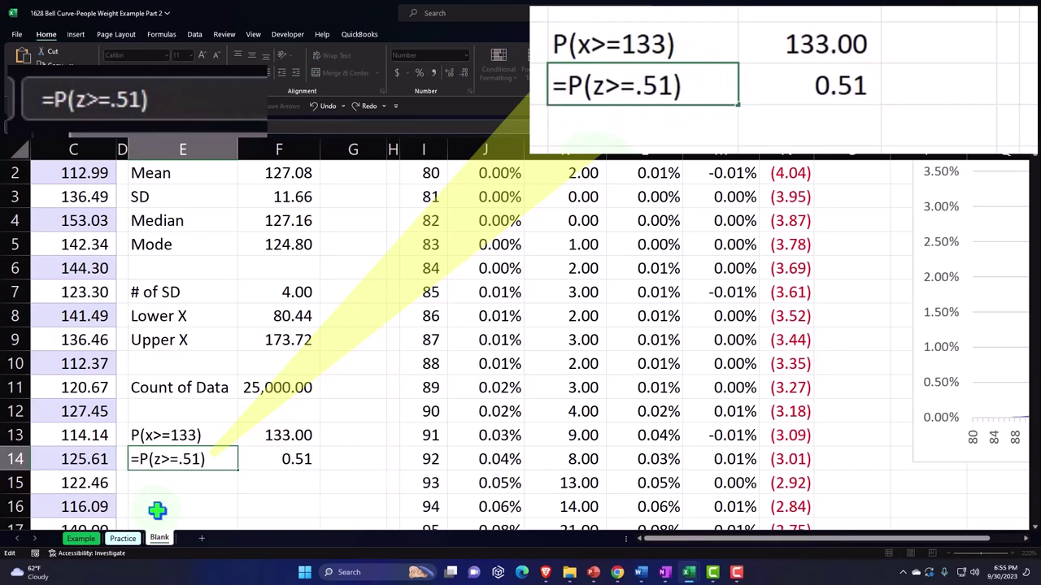
type("\"")
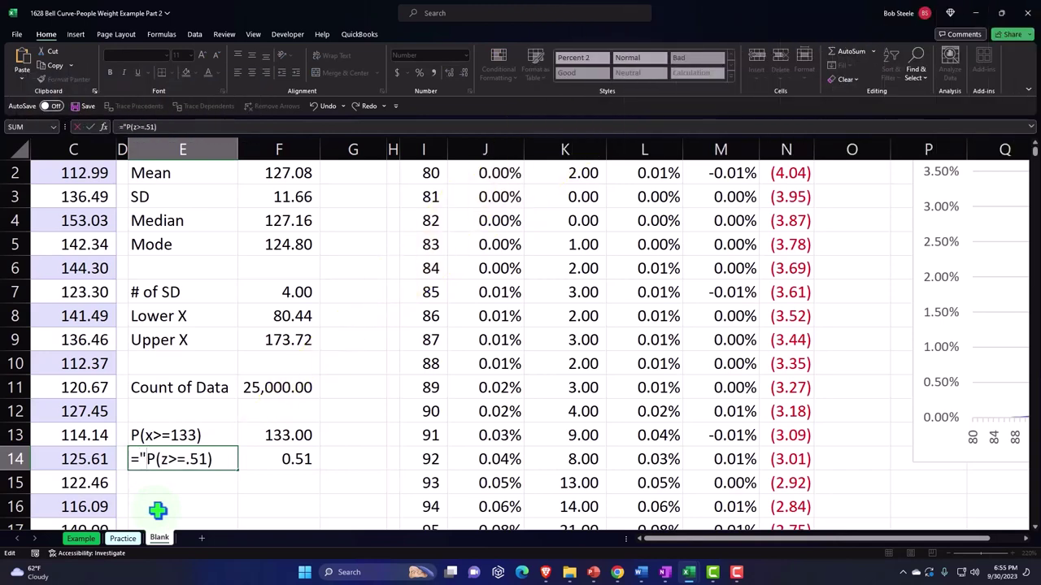
left_click(185, 459)
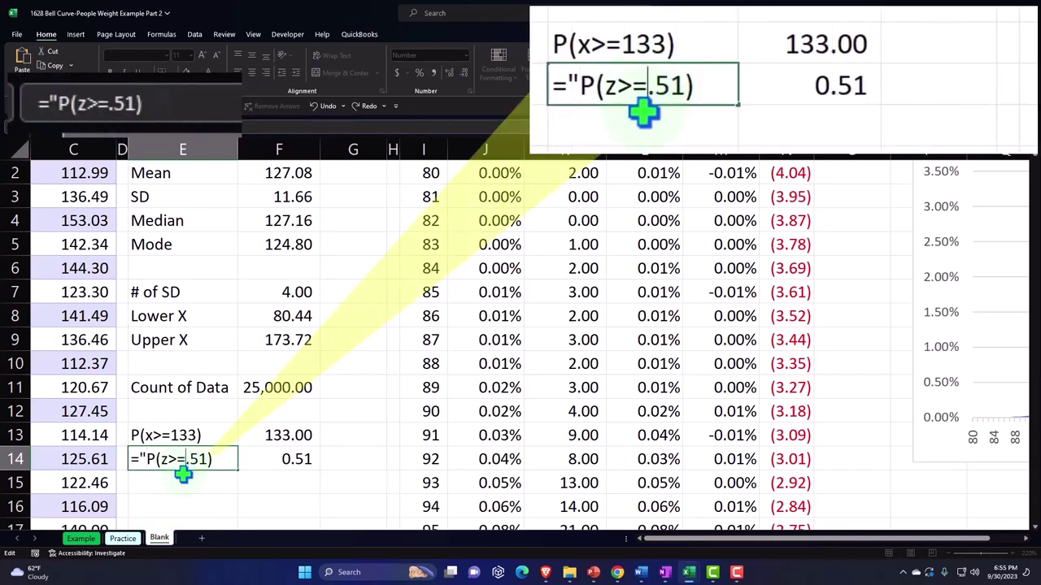
type("\"")
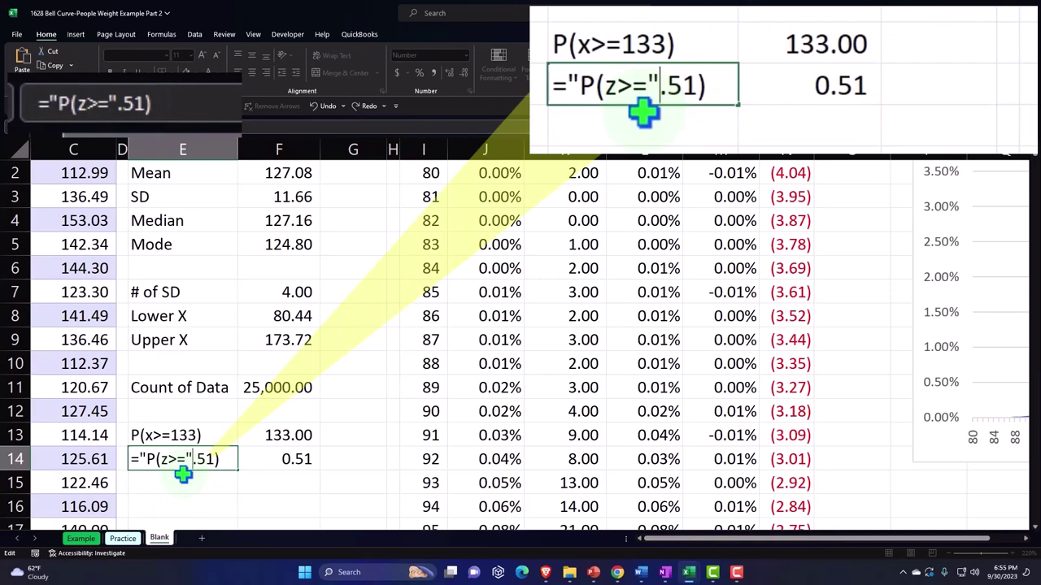
type("&")
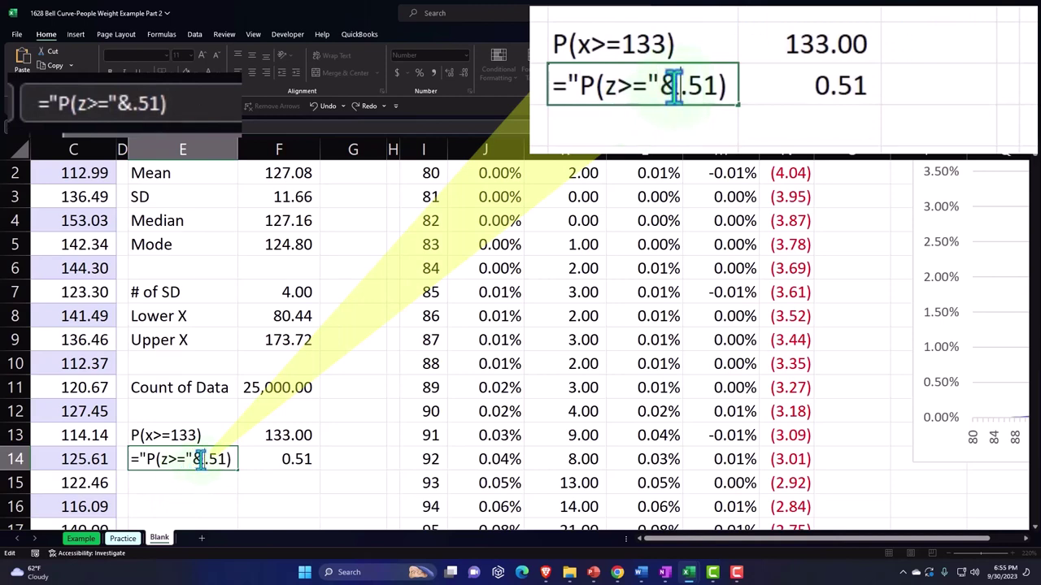
Replace the hard-coded .51 with a reference so that E14 holds ="P(z>="&F14&")".
left_click_drag(204, 456, 230, 457)
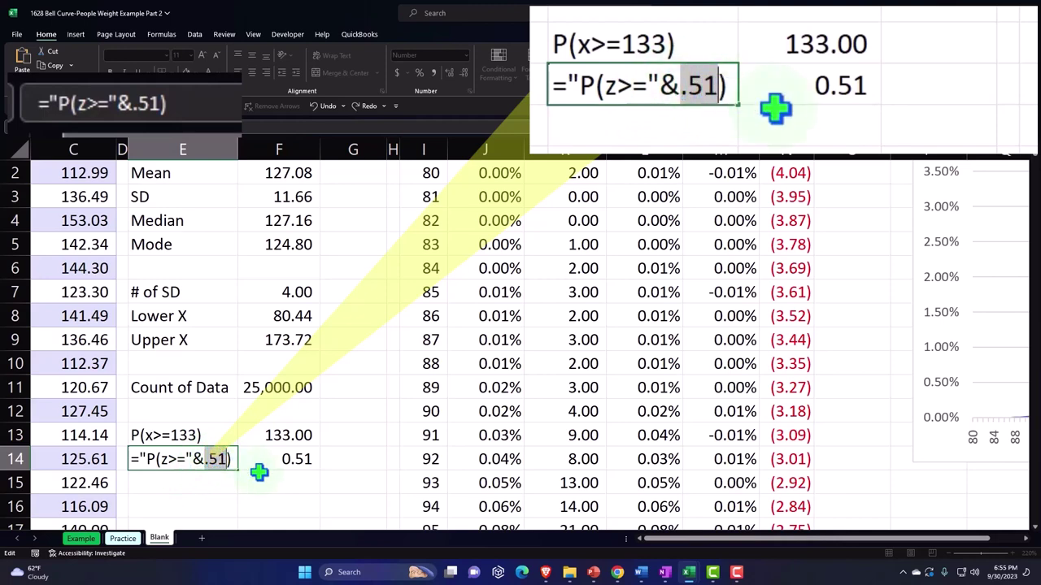
left_click(294, 459)
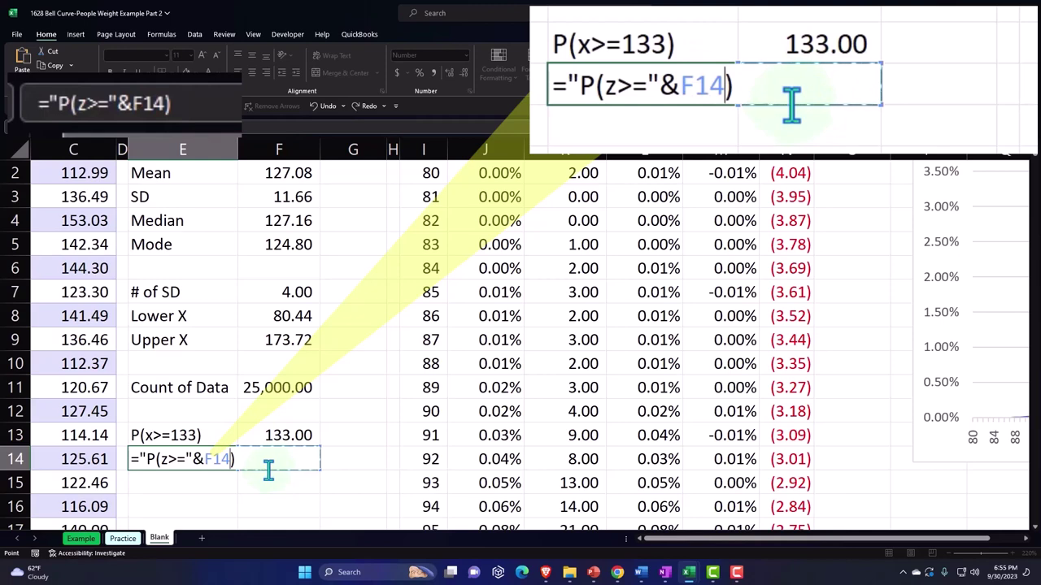
type("&")
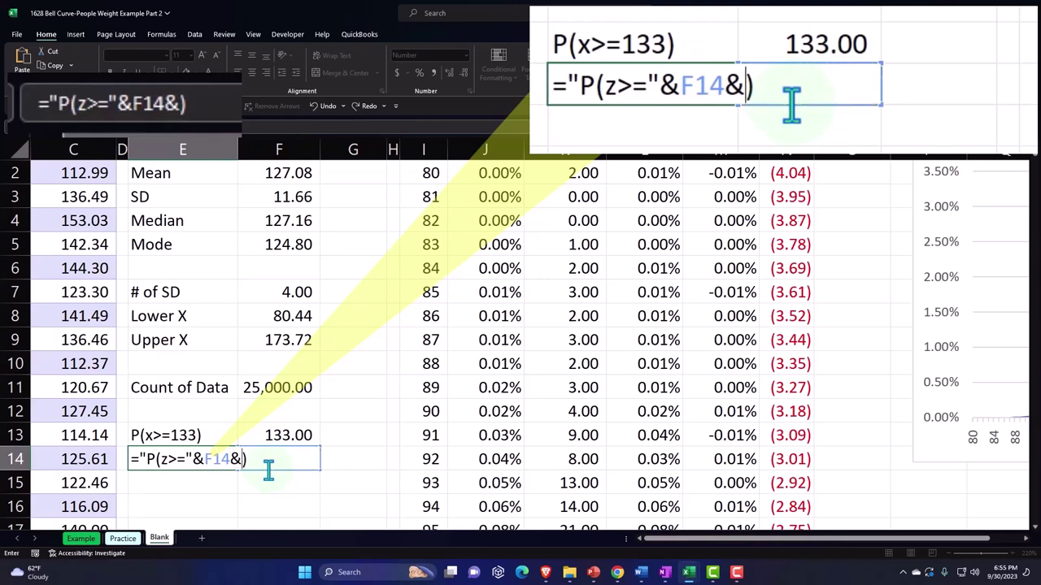
type("\")")
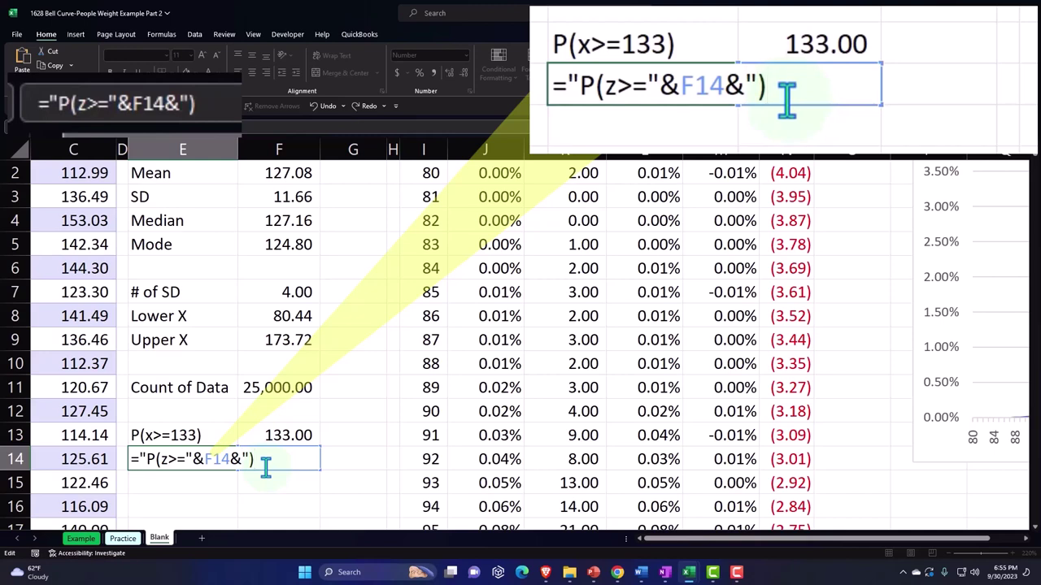
type("\"")
key("Return")
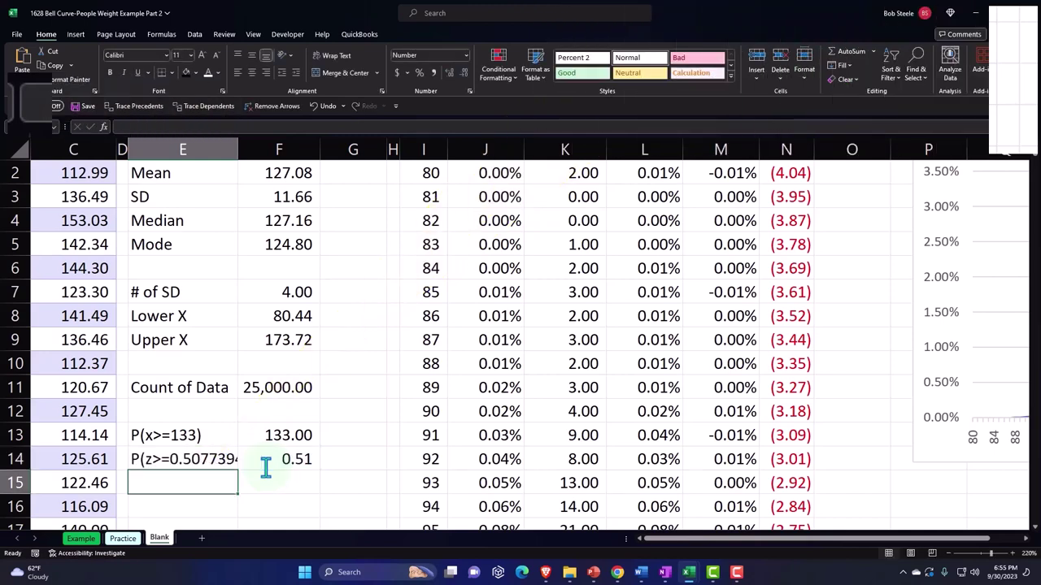
Round the Z-score in the E14 label to two digits, making the formula ="P(z>="&Round(F14,2)&")".
key("Up")
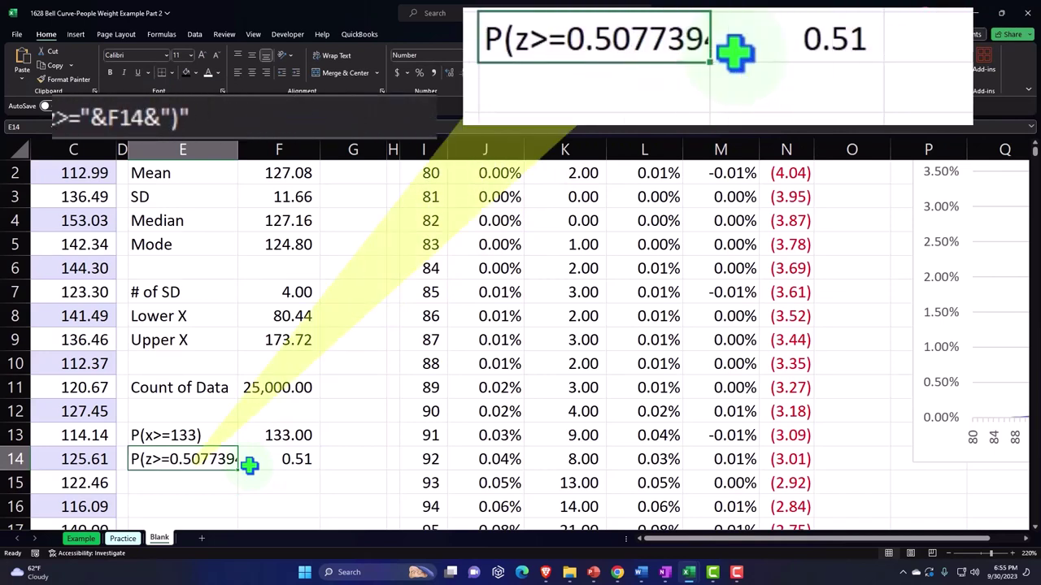
double_click(215, 459)
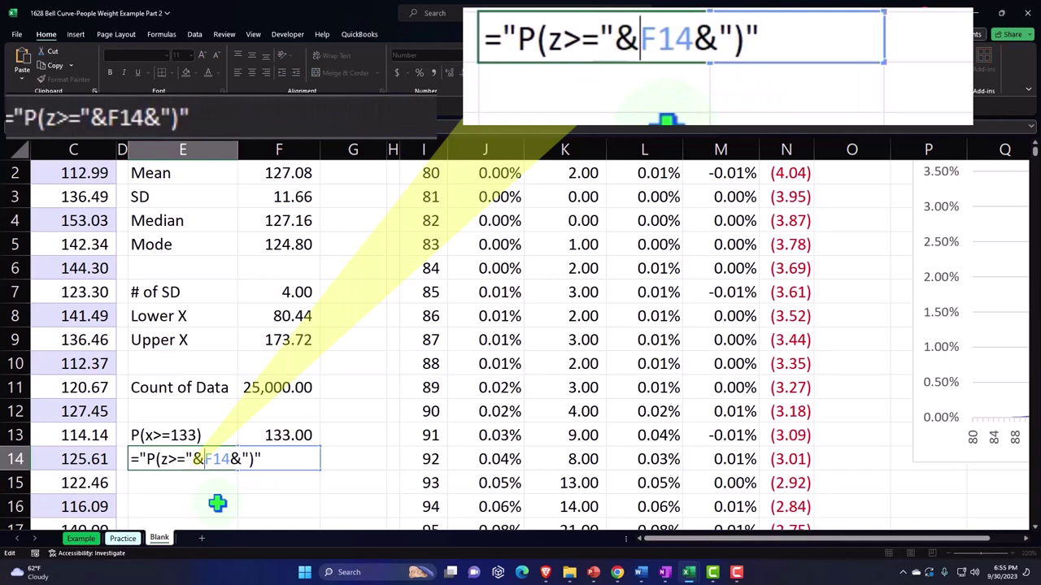
type("Round")
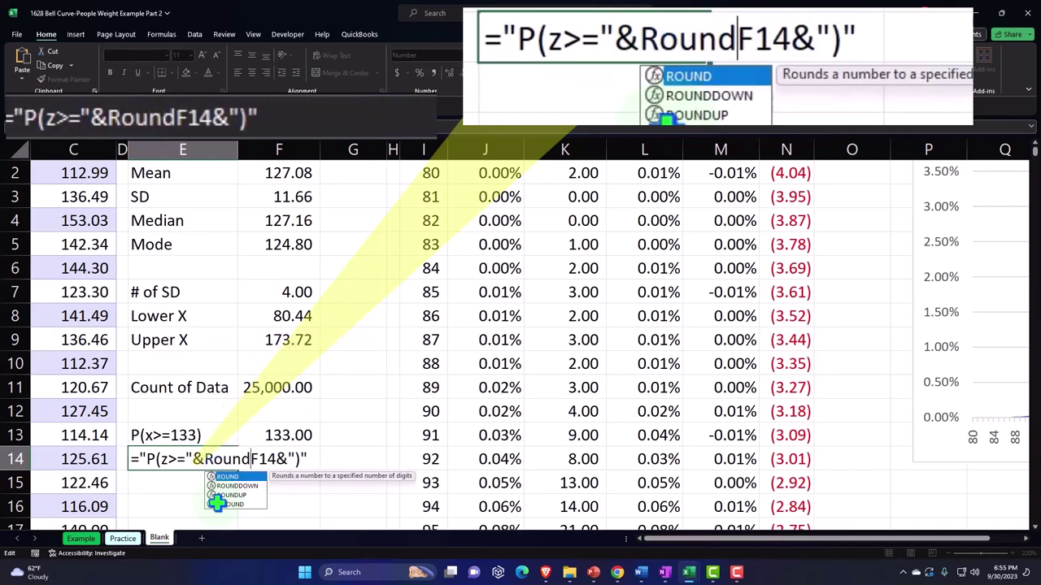
type("(")
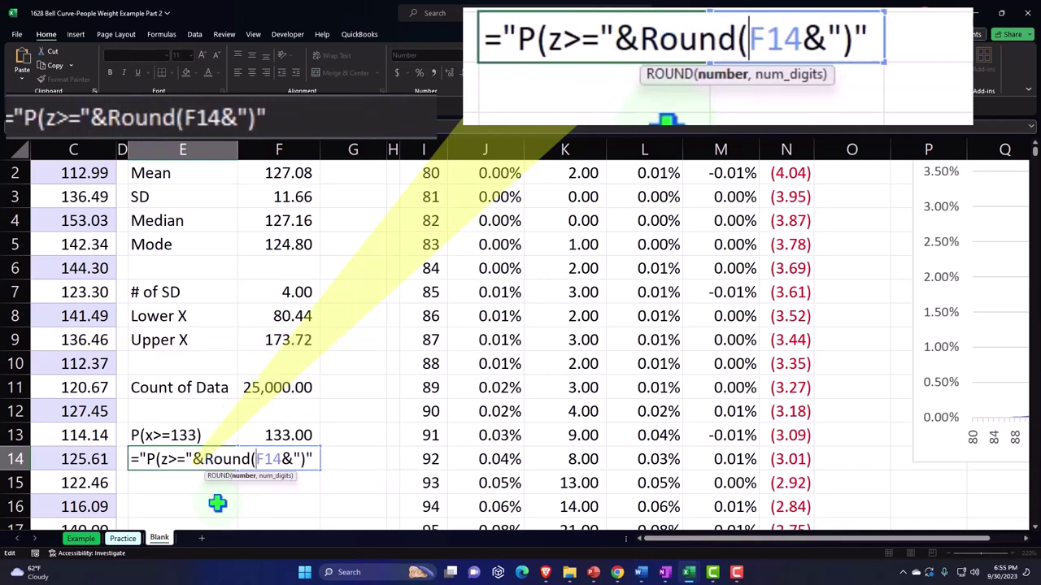
key("Right")
key("Right")
key("Right")
type(",")
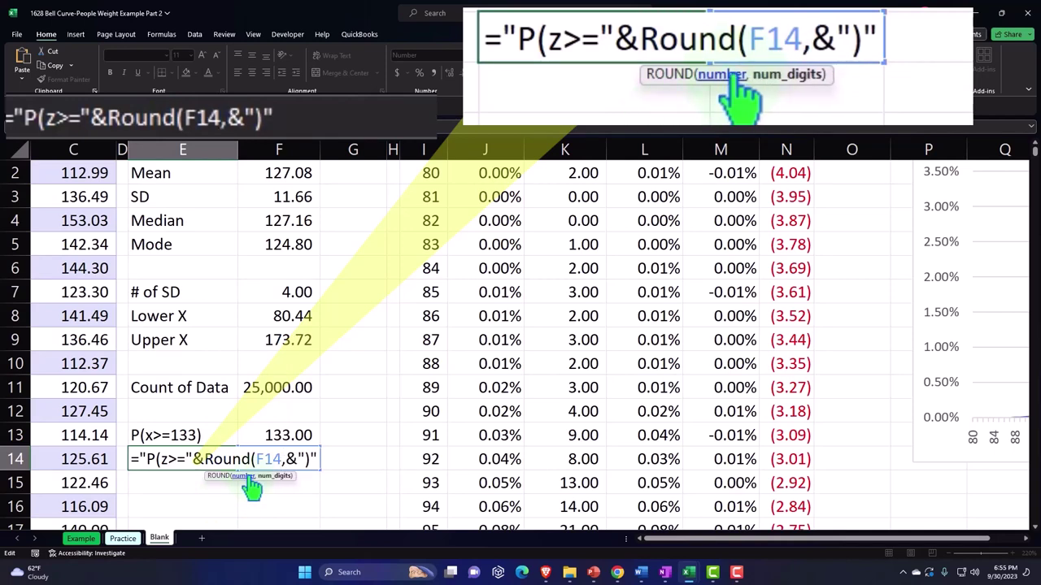
type("2")
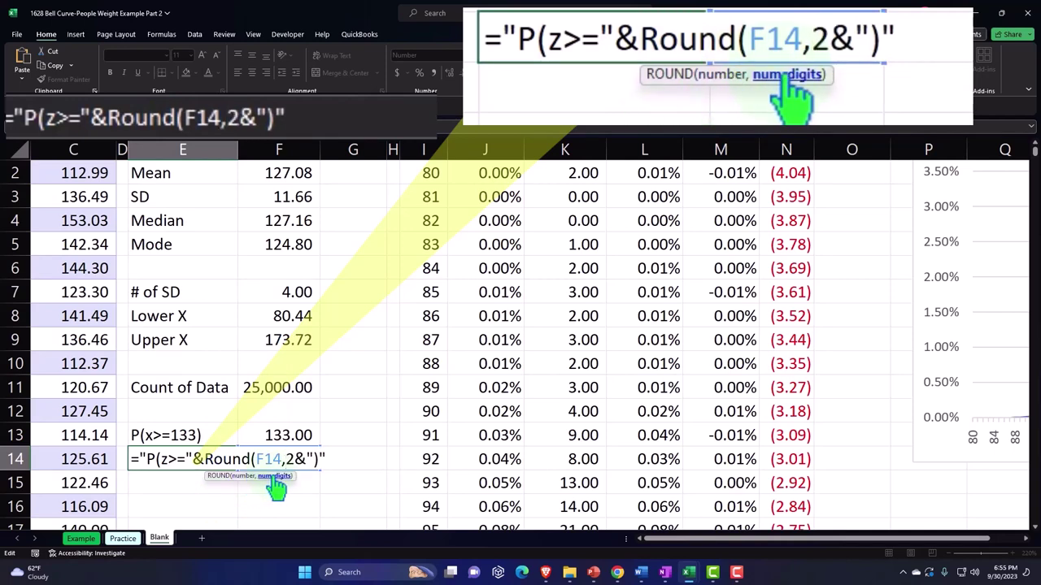
type(")")
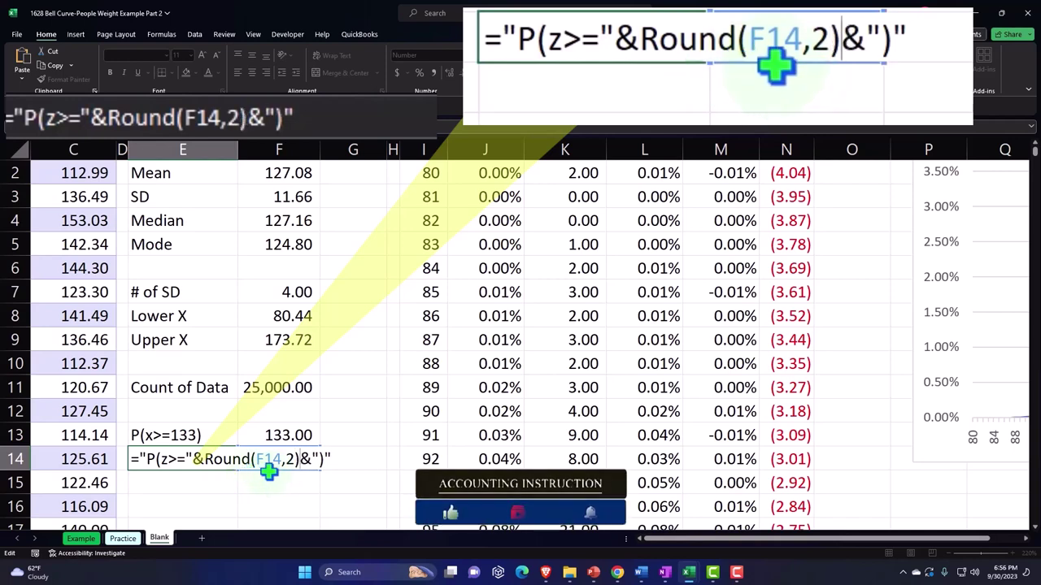
key("Return")
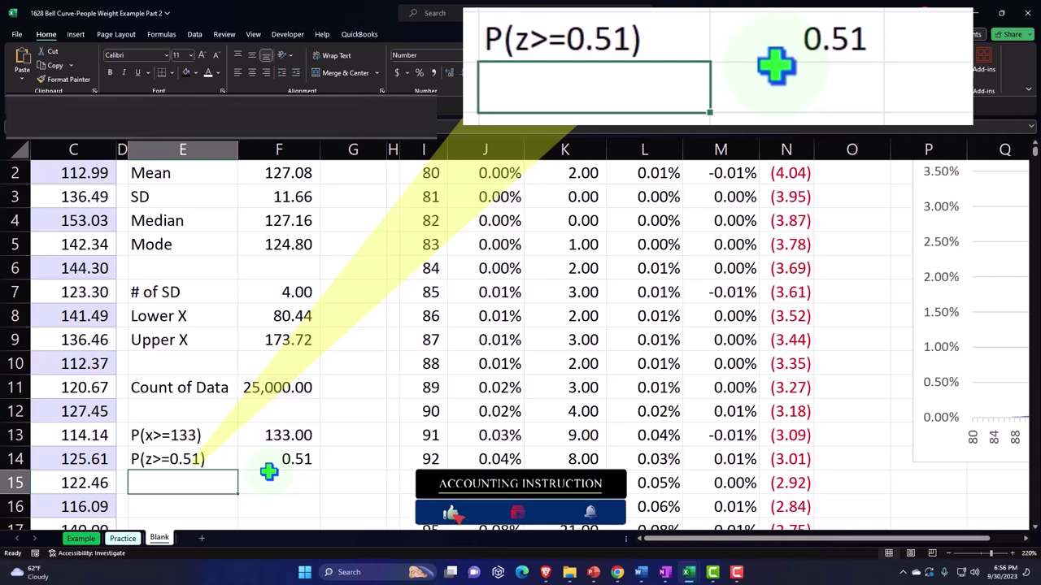
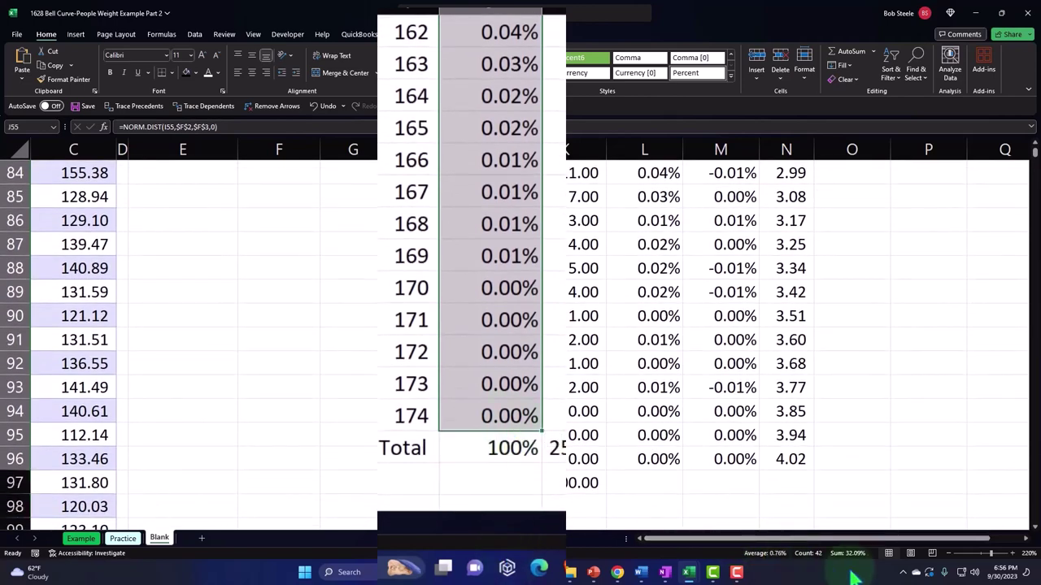
Start a NORM.DIST formula in G13, beside P(x>=133), with F13 as the x argument.
scroll(431, 421, "up", 18)
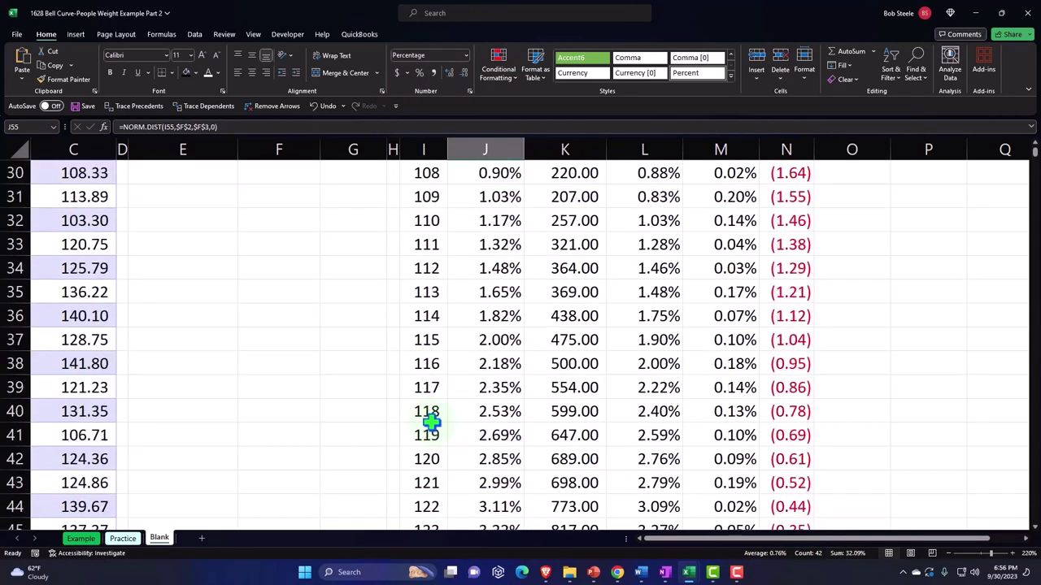
scroll(431, 421, "up", 9)
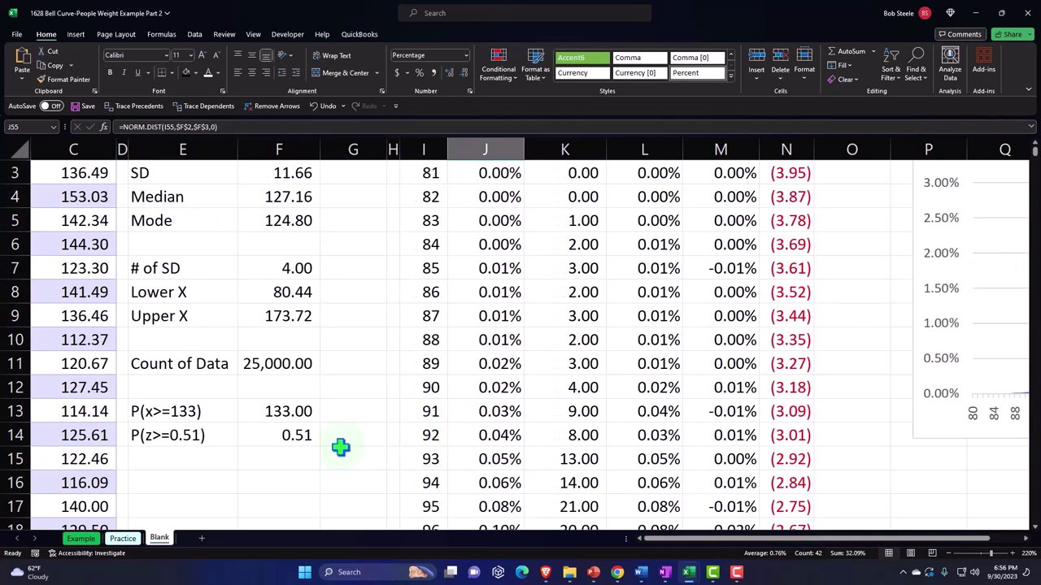
left_click(355, 413)
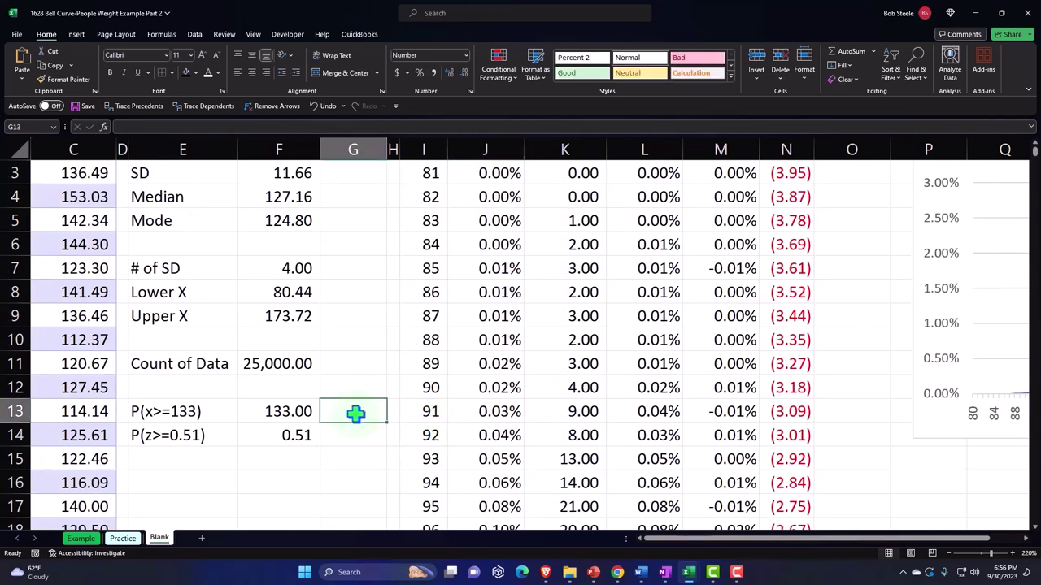
type("=")
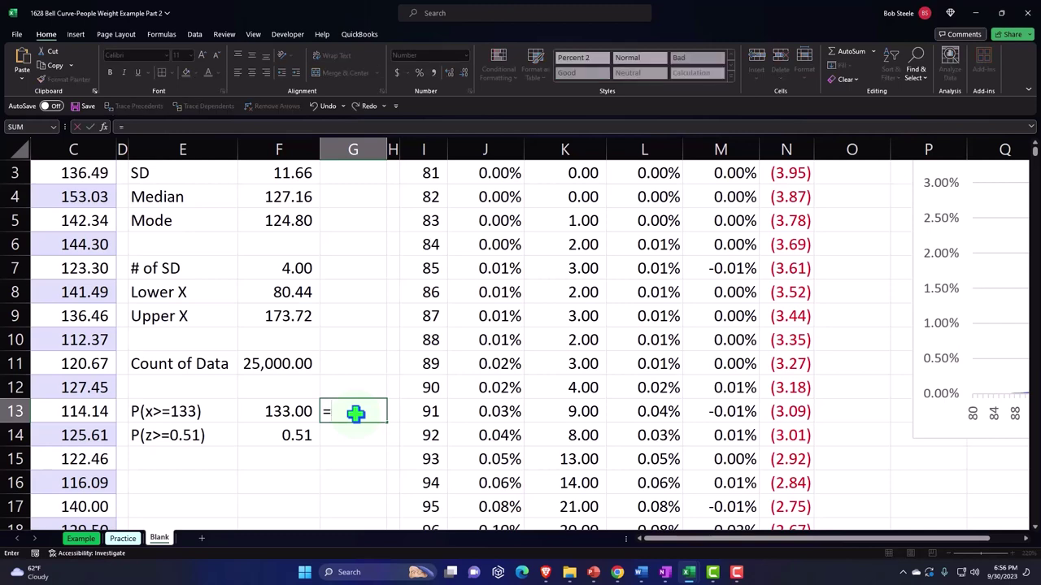
type("norm")
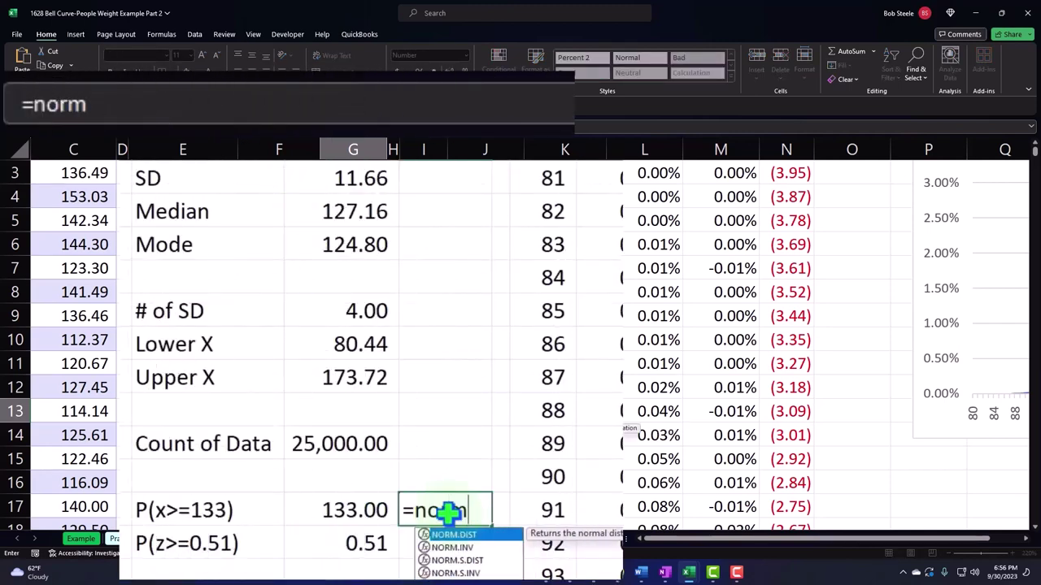
key("Tab")
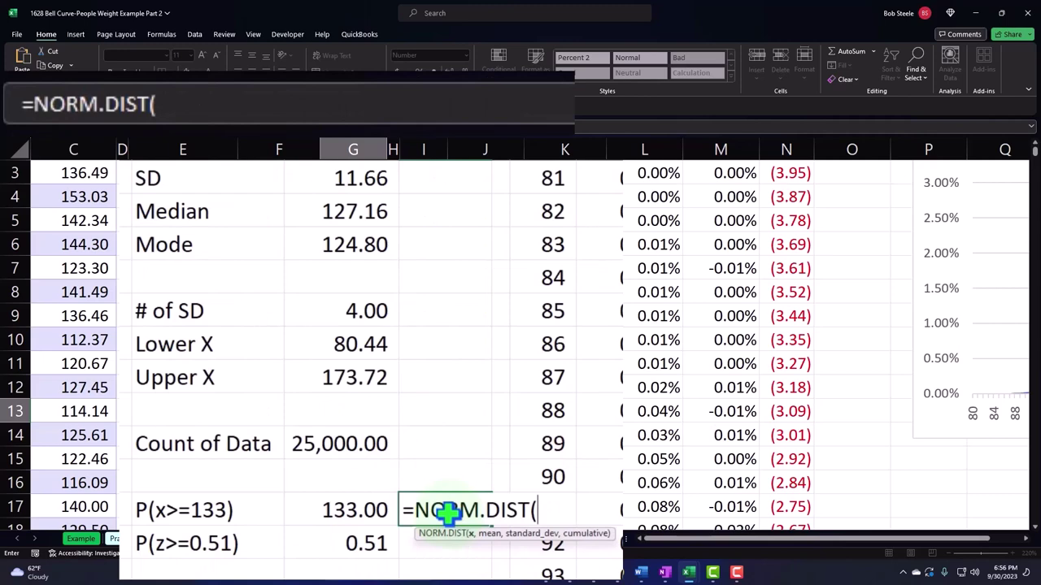
left_click(344, 508)
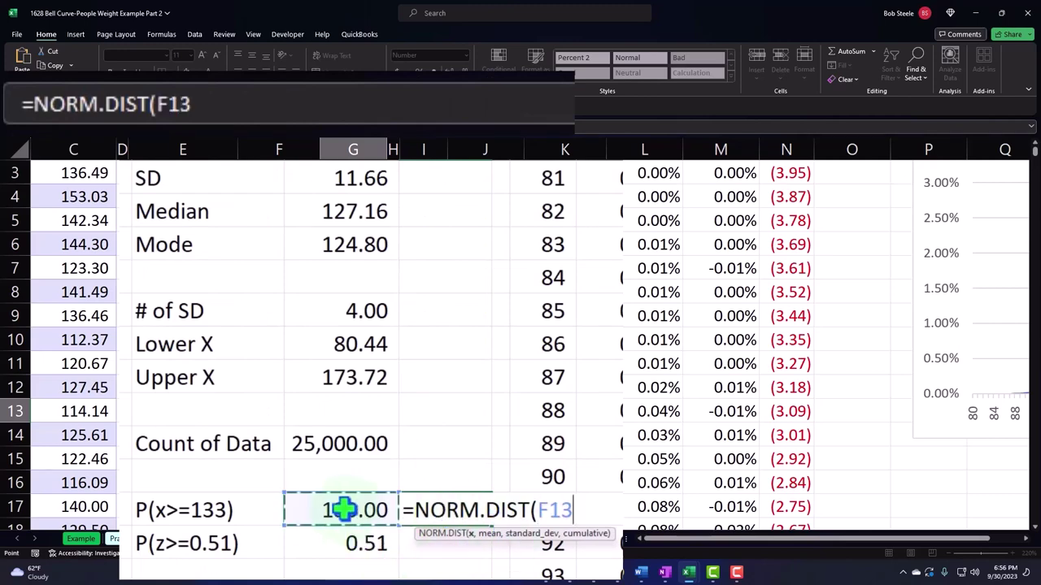
type(",")
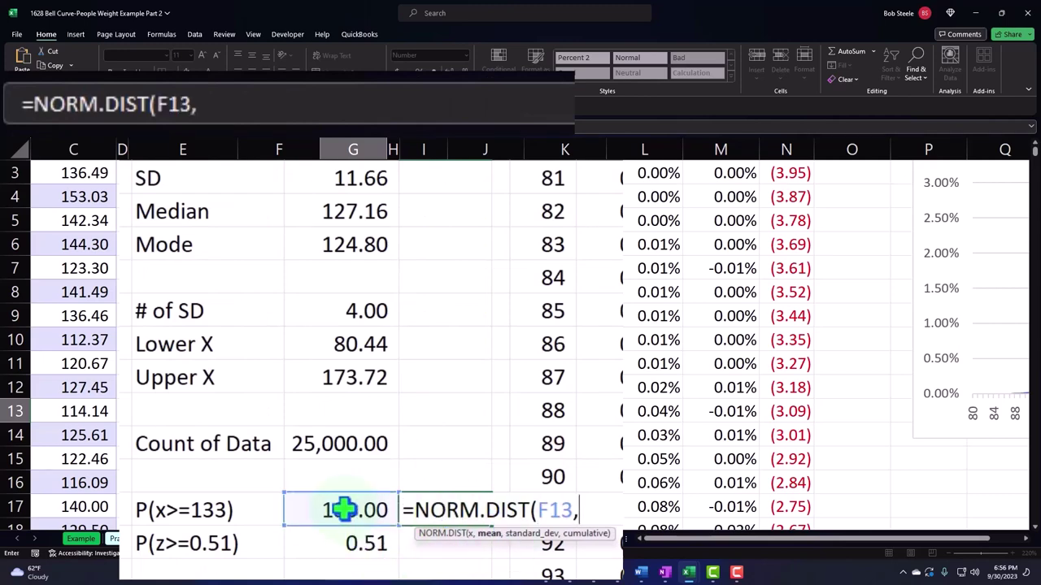
Complete the G13 formula with the mean F2, standard deviation F3 and cumulative 1, making it =NORM.DIST(F13,F2,F3,1).
scroll(367, 343, "up", 1)
left_click(359, 281)
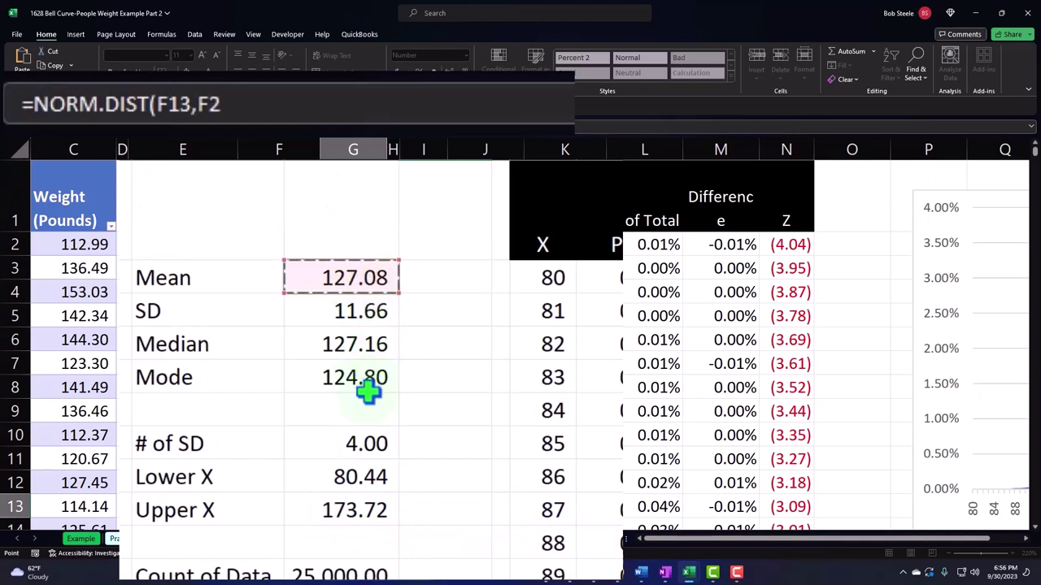
type(",")
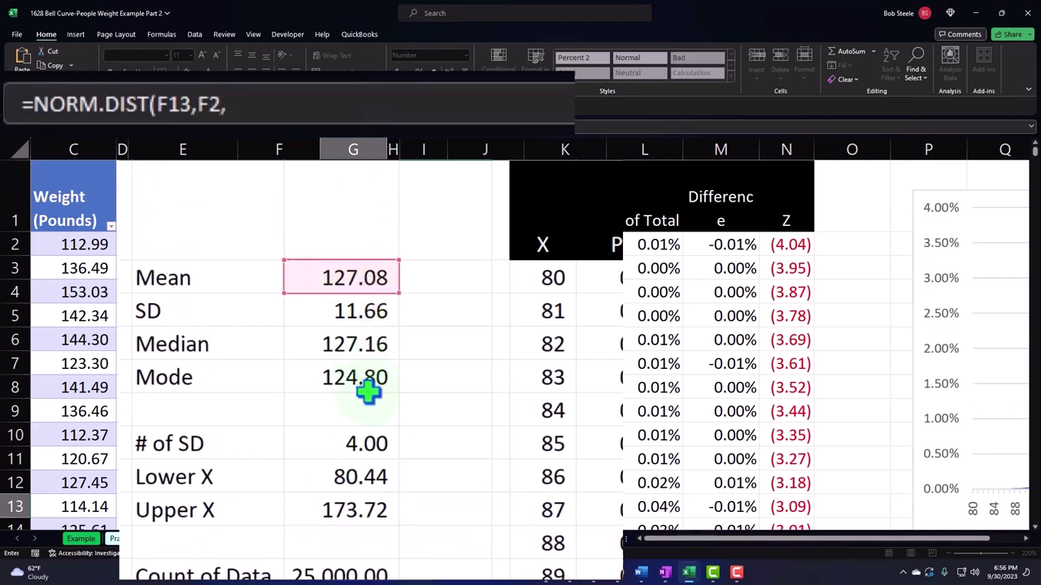
left_click(377, 311)
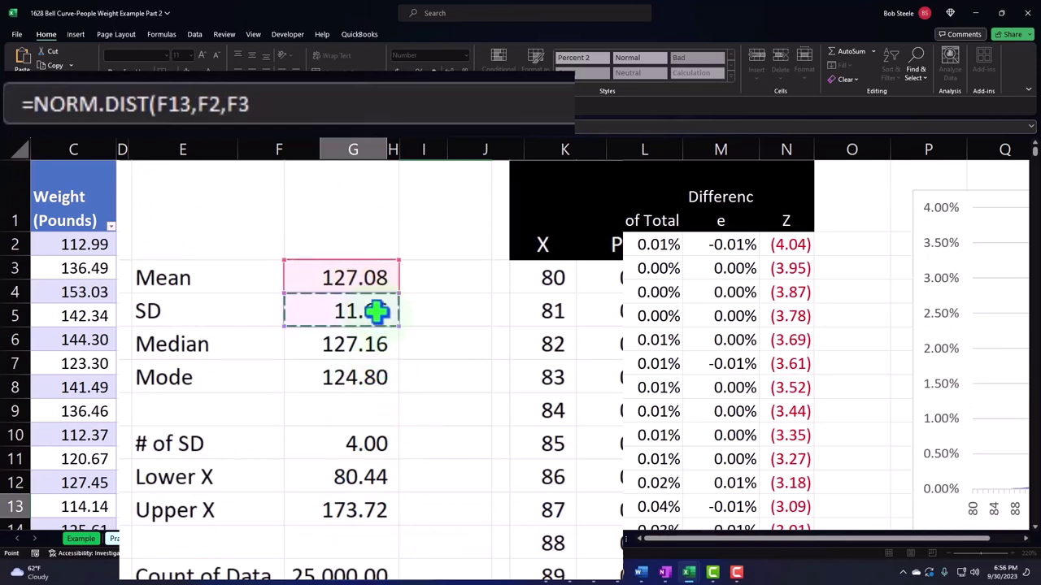
type(",")
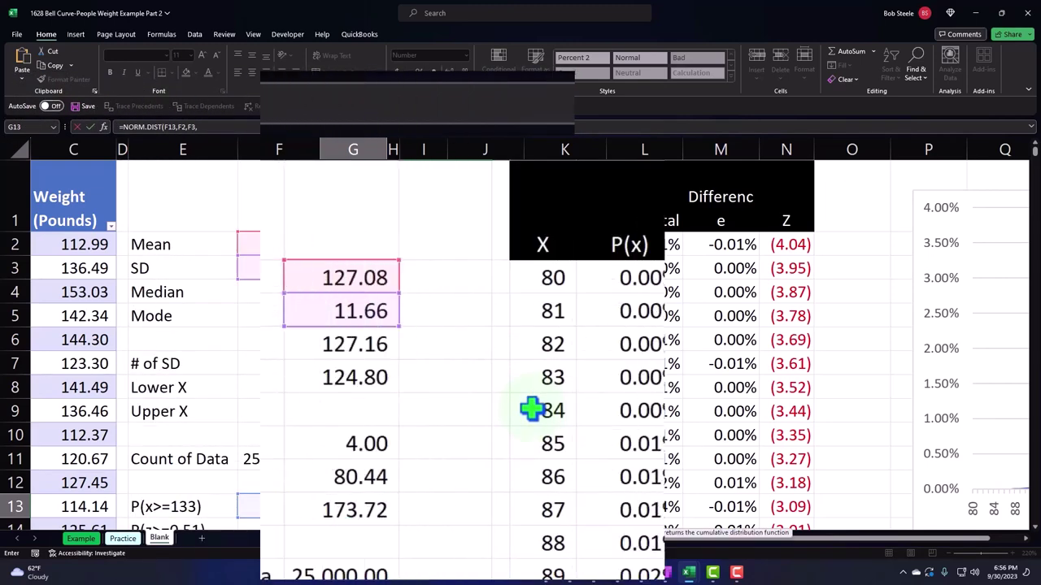
scroll(537, 439, "down", 1)
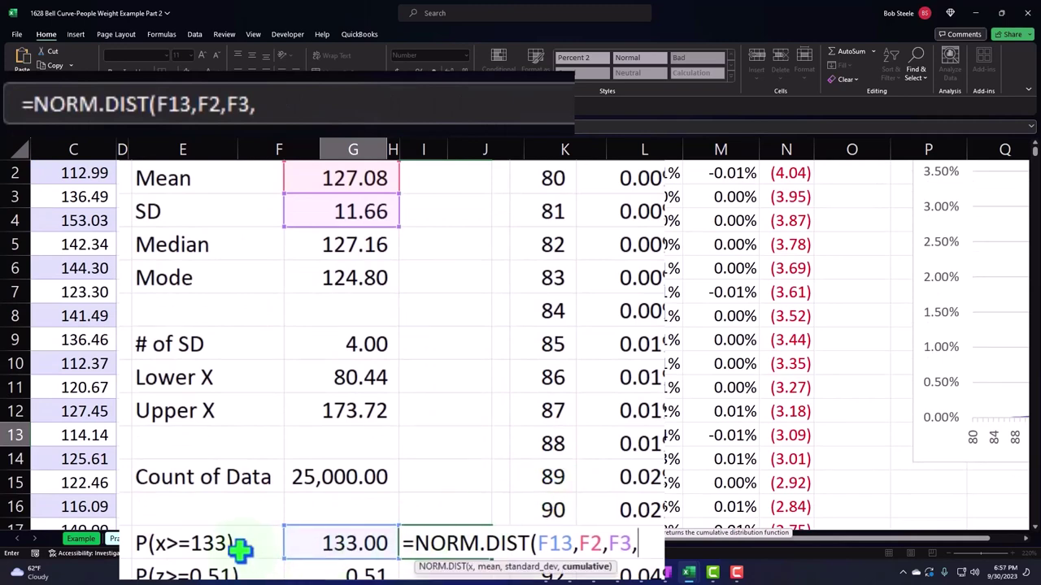
type("1)")
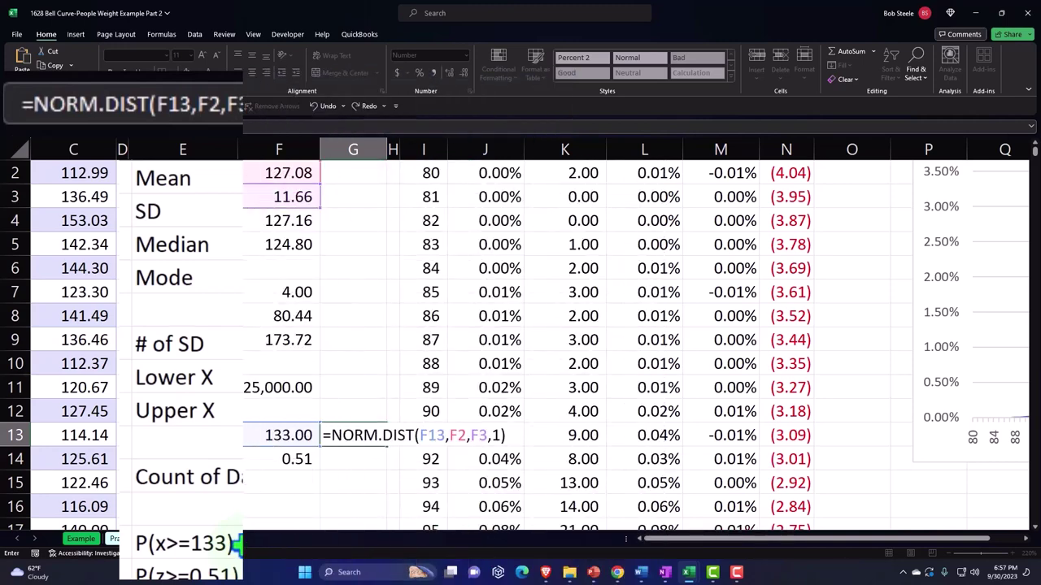
key("Return")
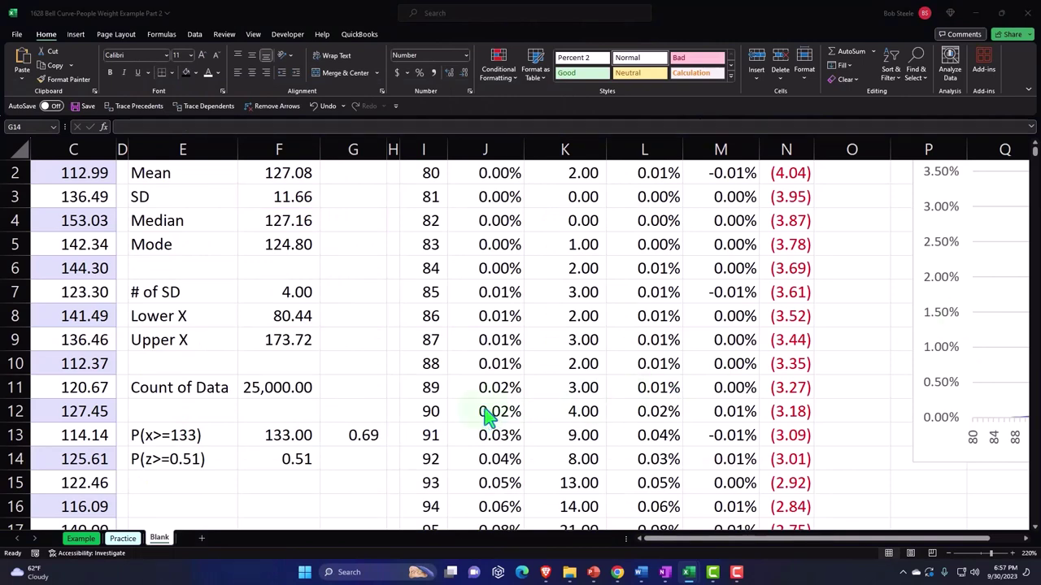
Turn G13 into the upper-tail probability by subtracting the distribution from one, =1-NORM.DIST(F13,F2,F3,1).
left_click(362, 436)
double_click(361, 436)
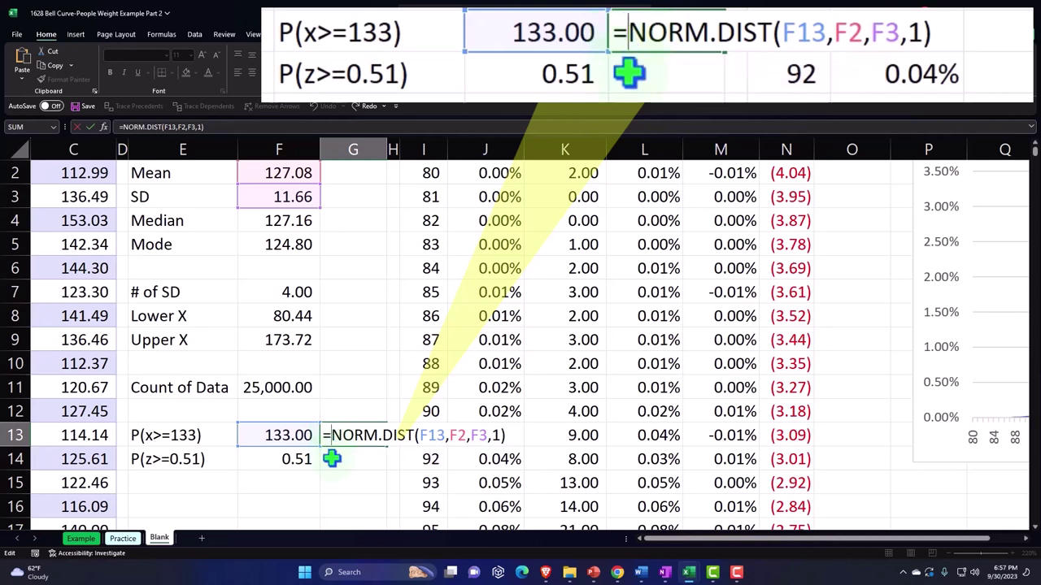
type("1-")
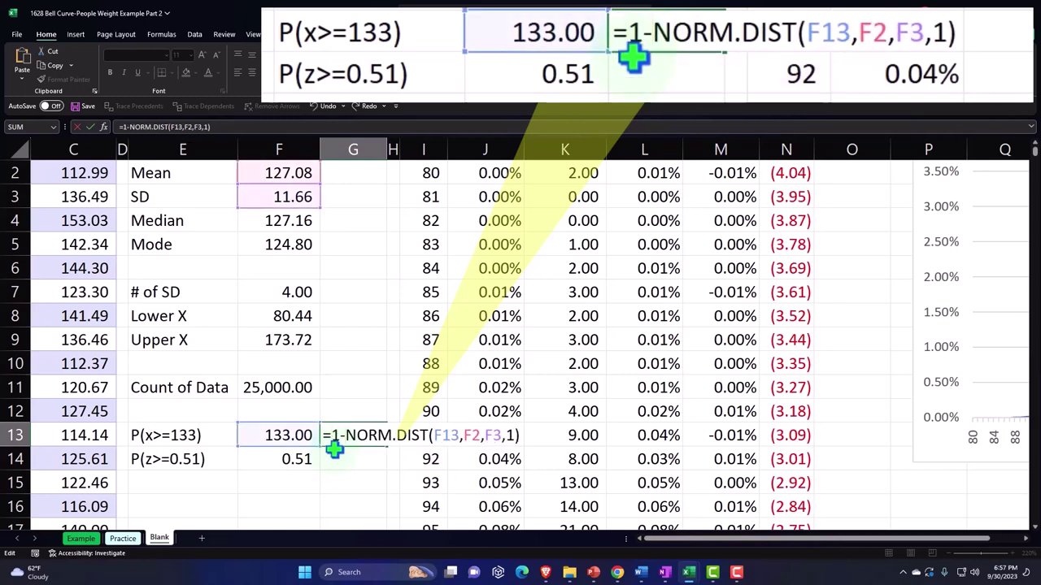
key("Return")
Format the probability in G13 as a percentage with two decimal places.
key("Up")
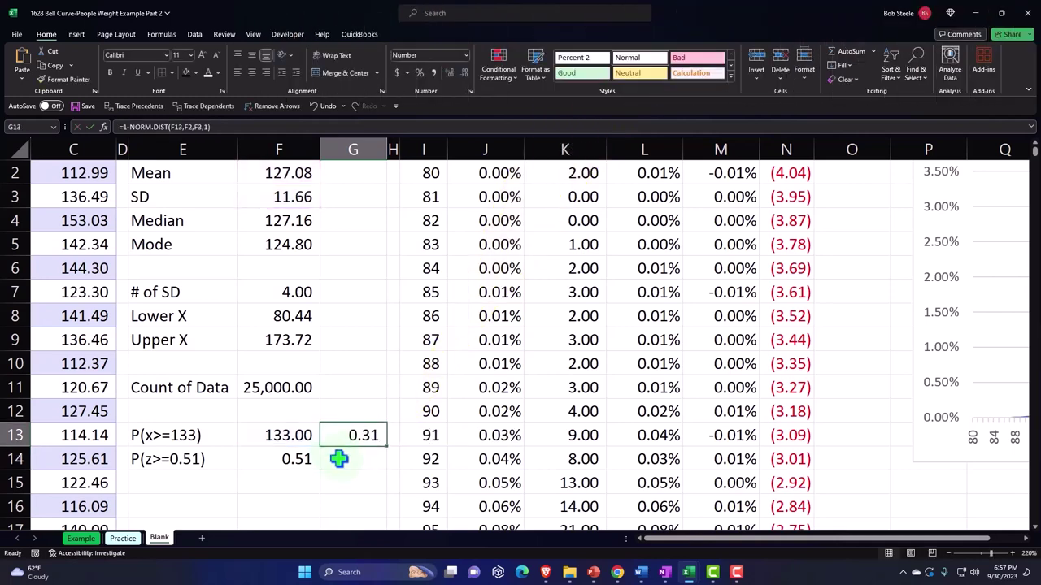
left_click(418, 72)
left_click(448, 72)
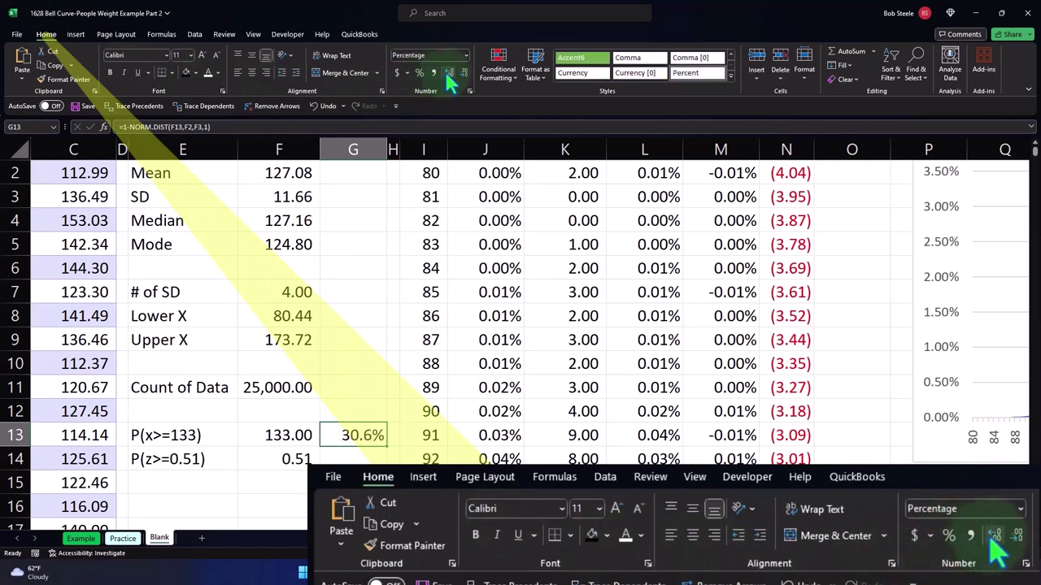
left_click(448, 72)
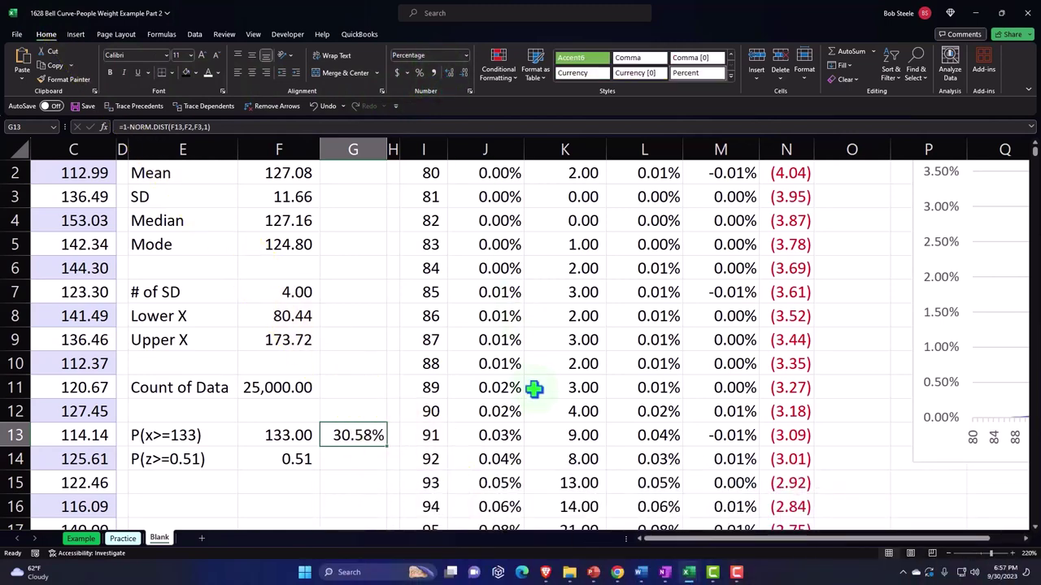
Check the sums of the P(x) values for X 133 to 174 (J55:J96) and for X 80 to 133 (J2:J55).
scroll(534, 389, "down", 16)
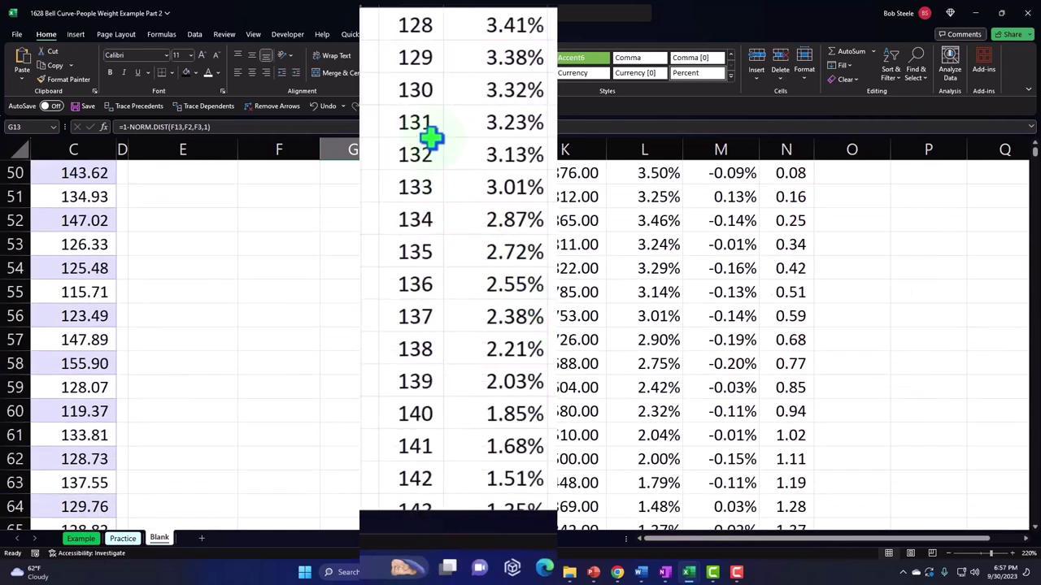
left_click_drag(480, 195, 494, 414)
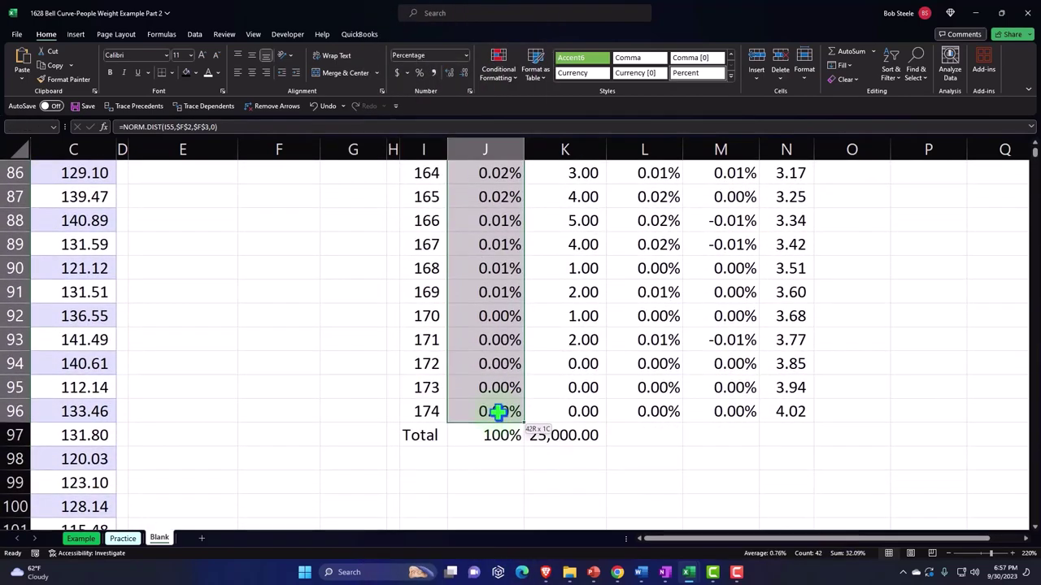
scroll(277, 344, "up", 20)
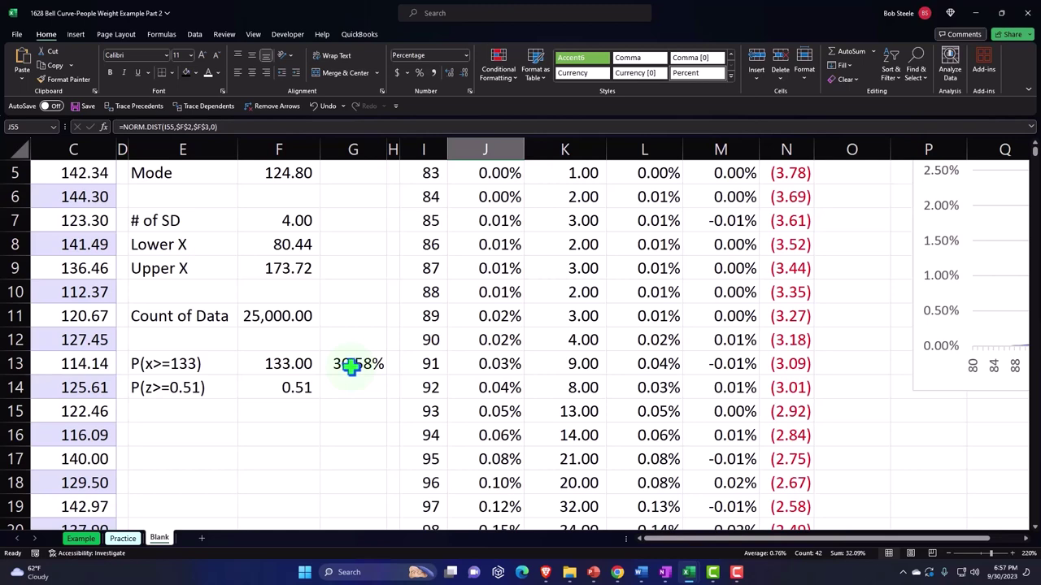
scroll(352, 366, "up", 2)
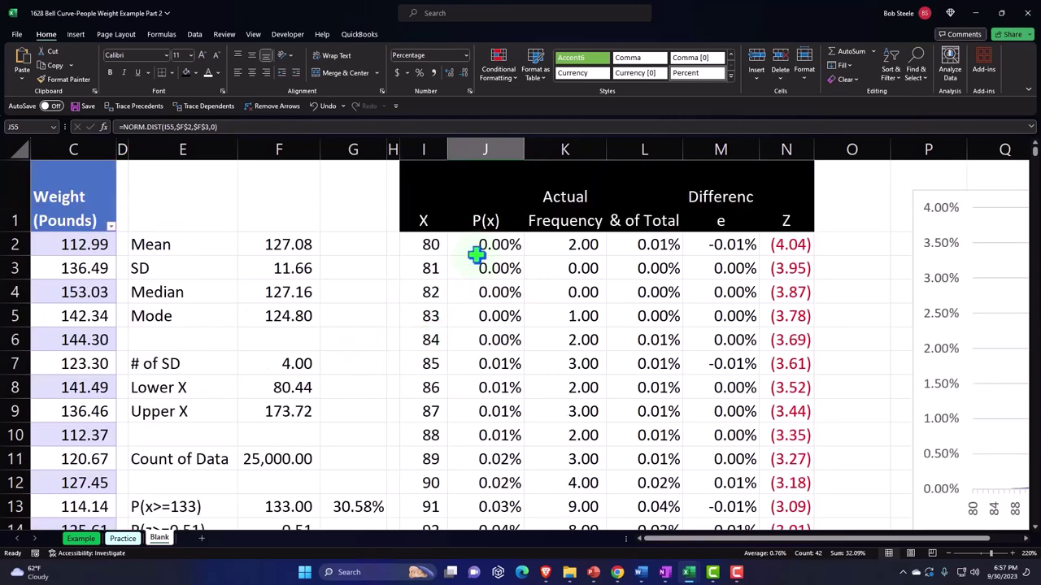
left_click_drag(476, 251, 483, 139)
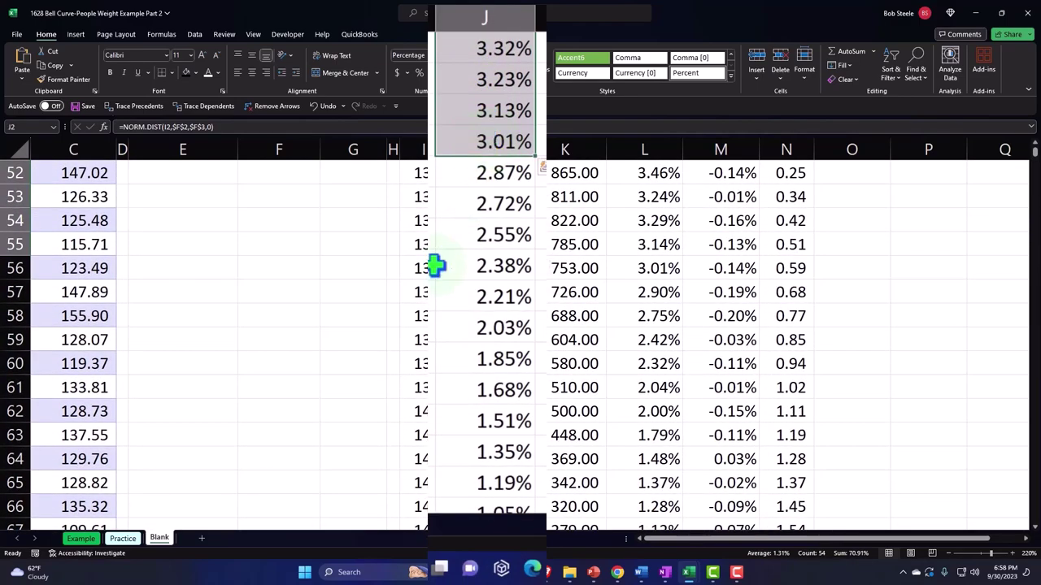
scroll(420, 353, "up", 17)
scroll(421, 348, "down", 3)
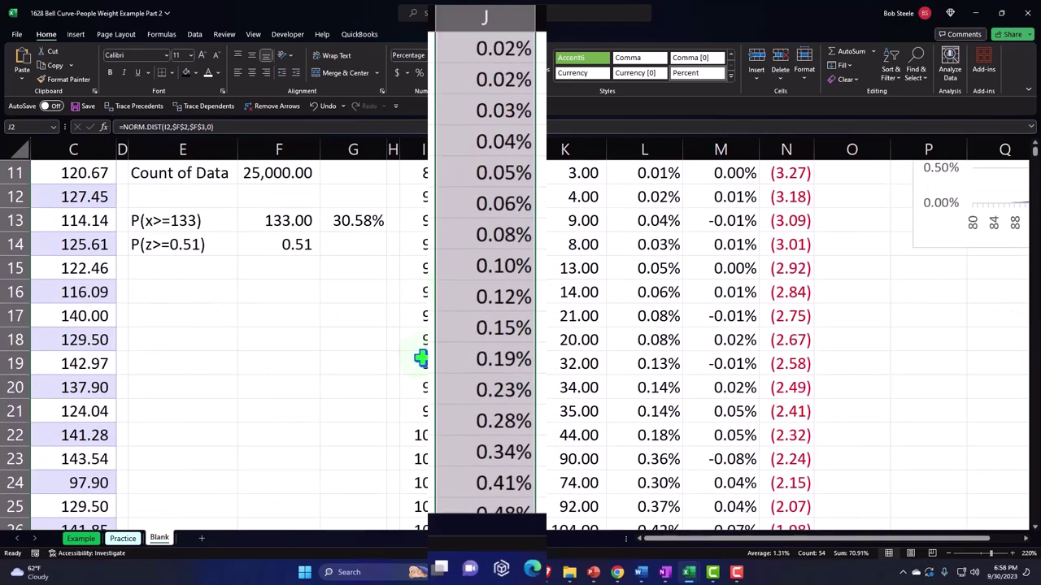
Enter the cumulative standard normal formula =NORM.S.DIST(F14,1) in G14, beside P(z>=0.51).
scroll(420, 348, "up", 1)
left_click(347, 313)
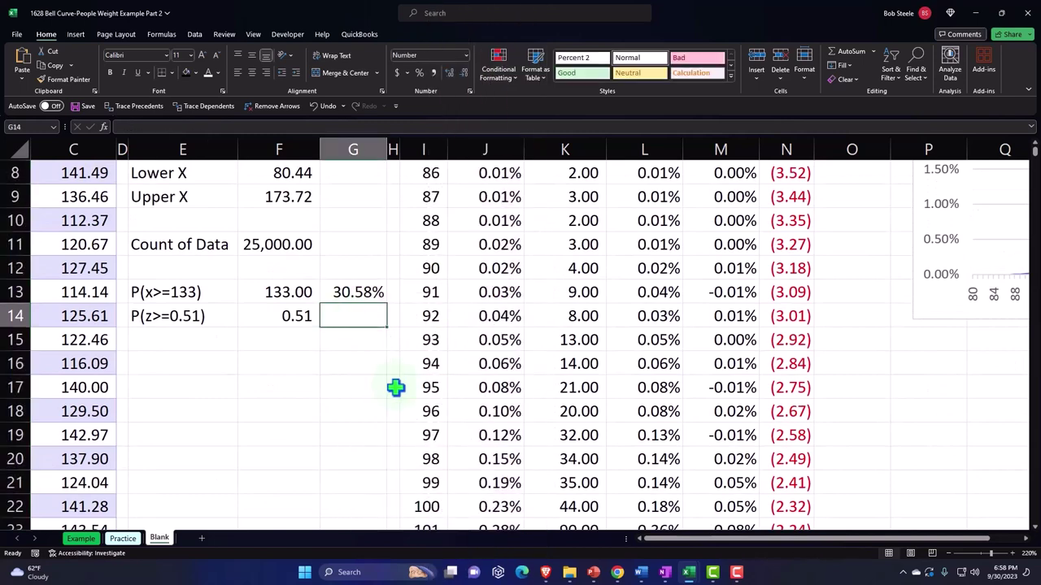
type("=")
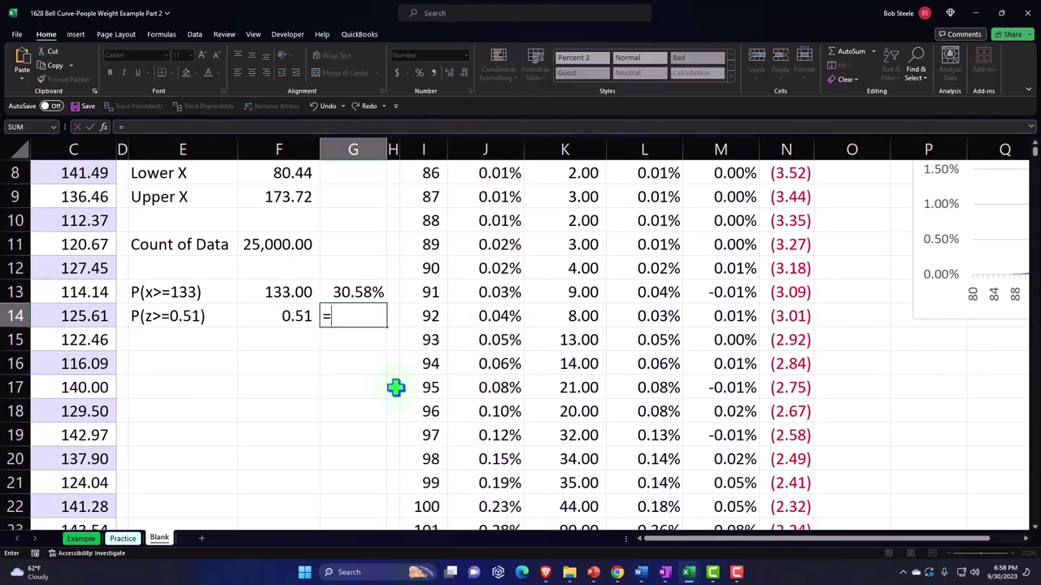
type("nor")
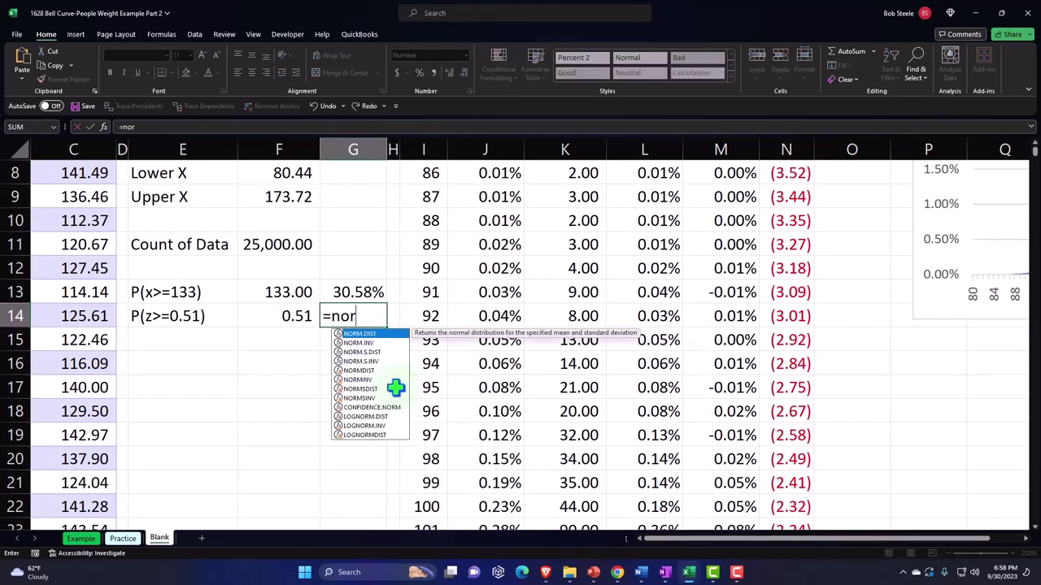
type("m.s")
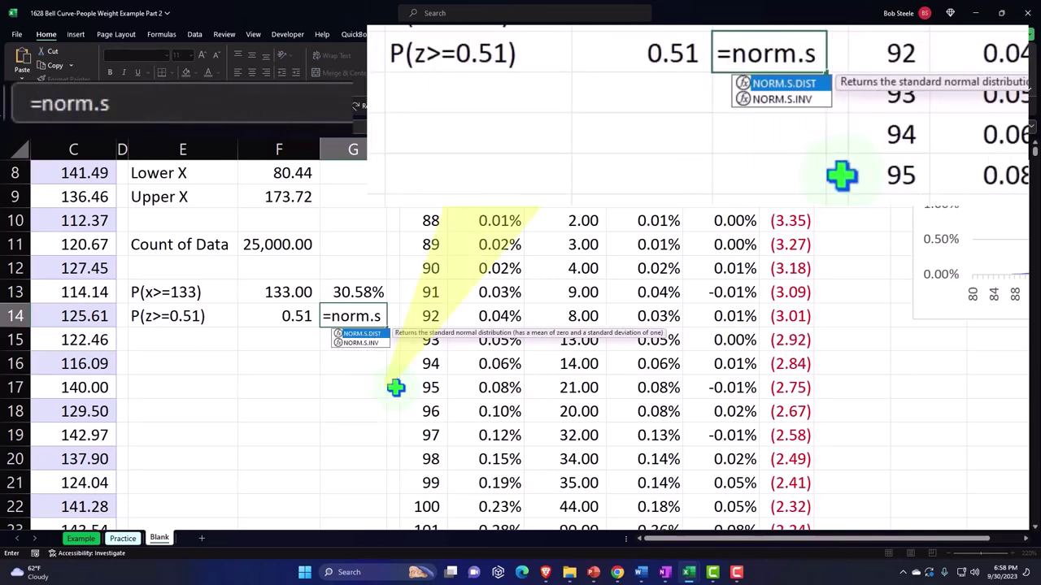
key("Tab")
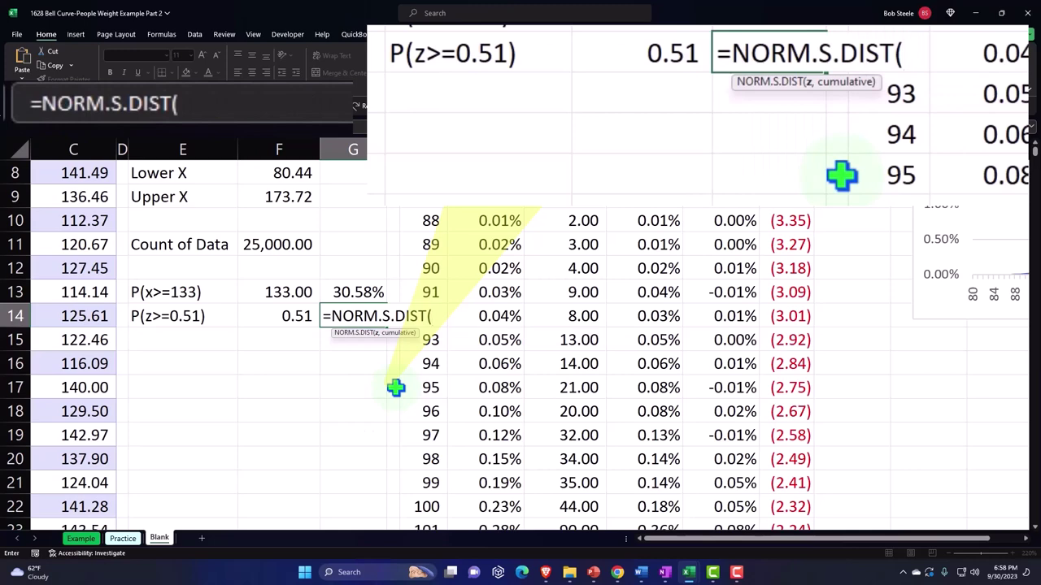
left_click(291, 316)
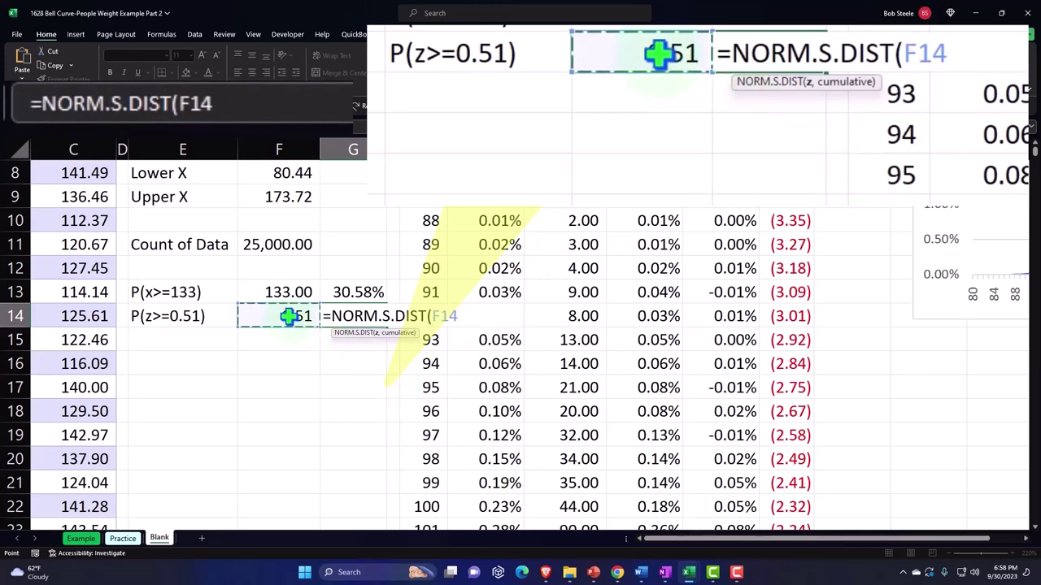
scroll(290, 316, "up", 1)
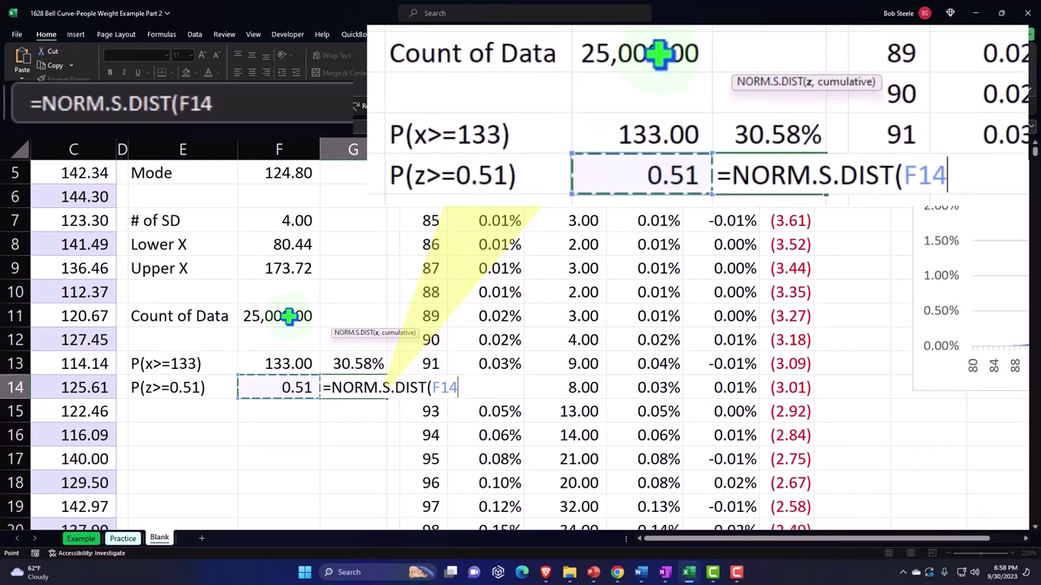
type(",")
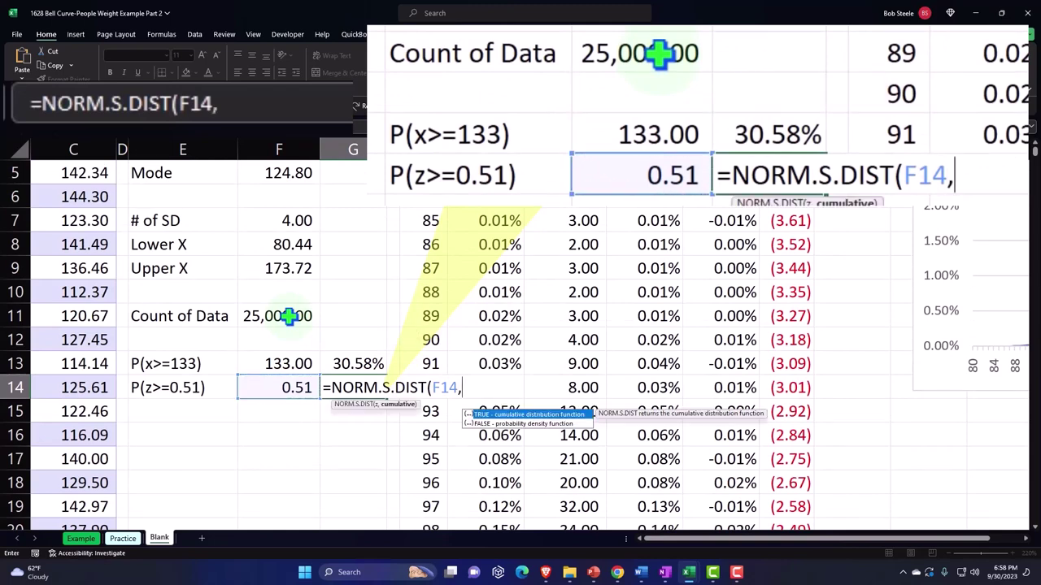
type("1)")
key("Return")
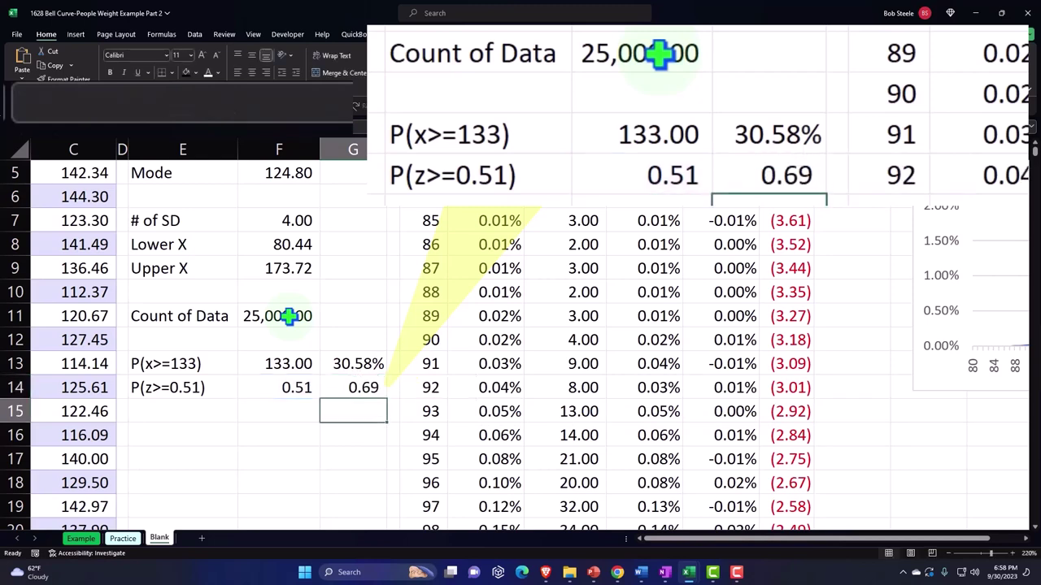
Turn G14 into the upper-tail probability by subtracting the standard normal distribution from one, =1-NORM.S.DIST(F14,1).
double_click(362, 387)
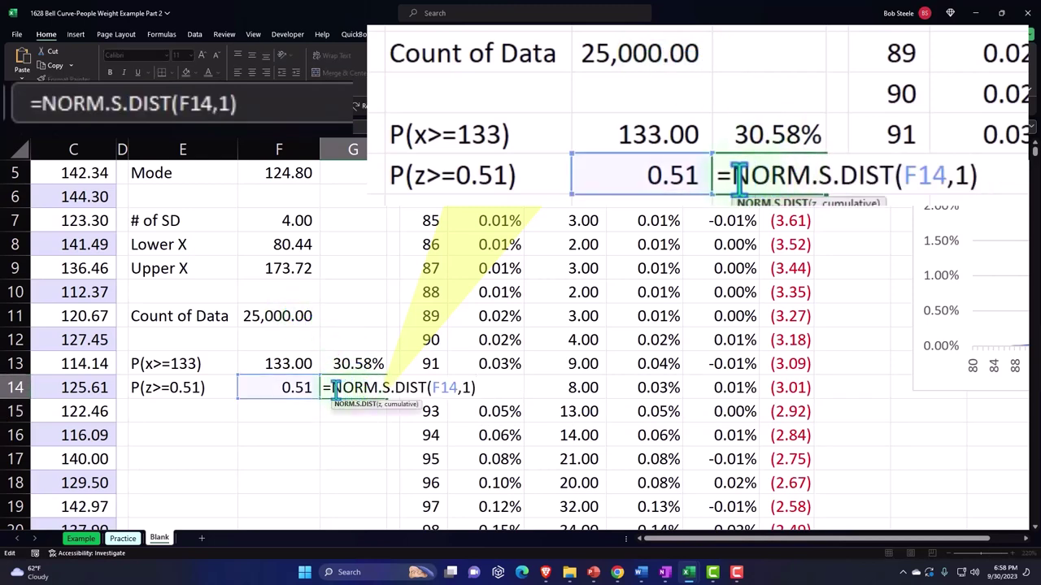
left_click(330, 388)
type("1-")
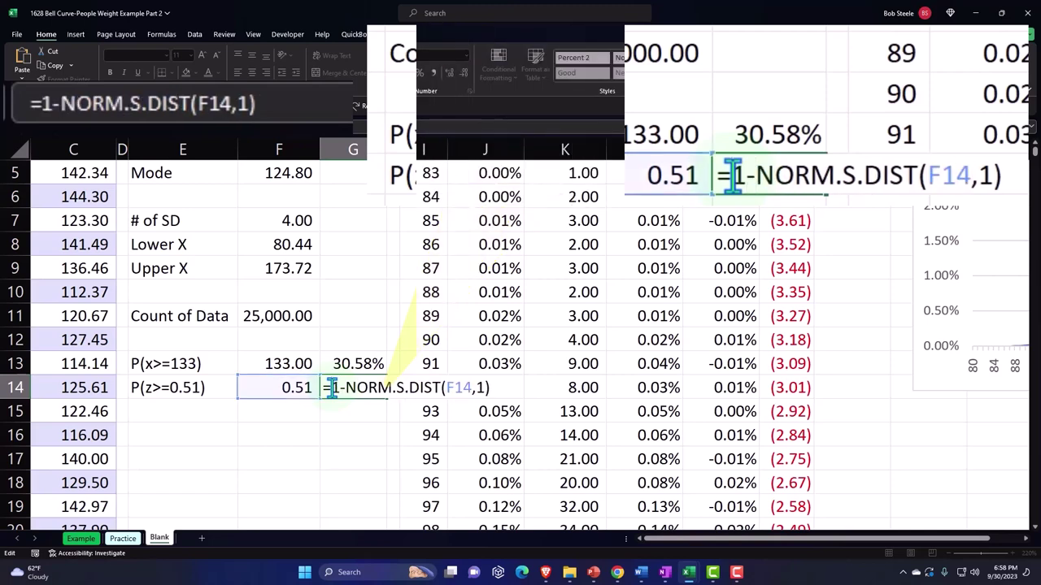
key("Return")
Format the P(z>=0.51) probability in G14 as a percentage with two decimal places.
left_click(331, 388)
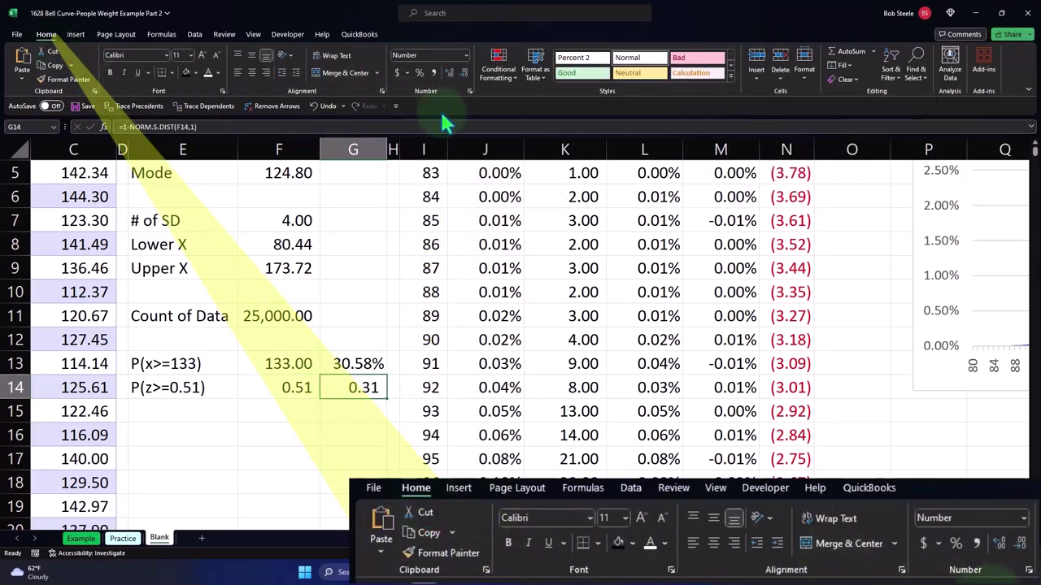
left_click(418, 72)
left_click(448, 72)
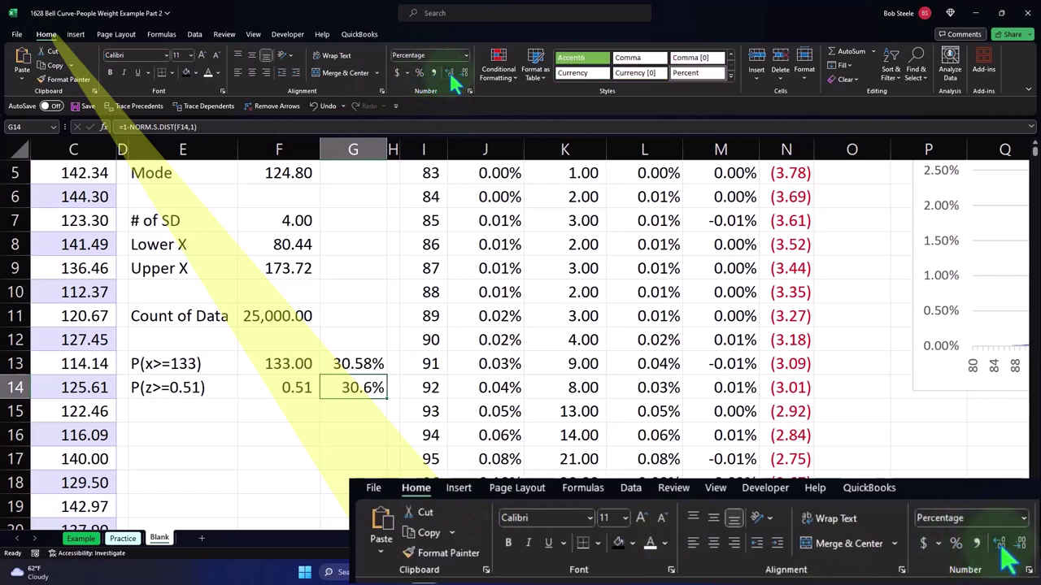
left_click(448, 72)
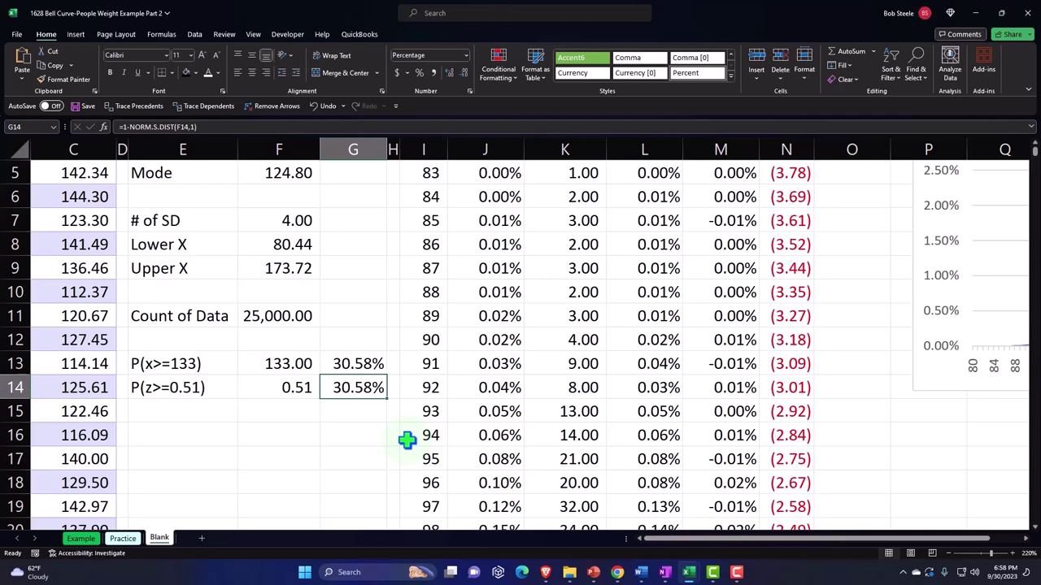
Build a dynamic header in O1, beside the Z column, by joining the two probability labels with =E13&E14.
scroll(406, 440, "up", 2)
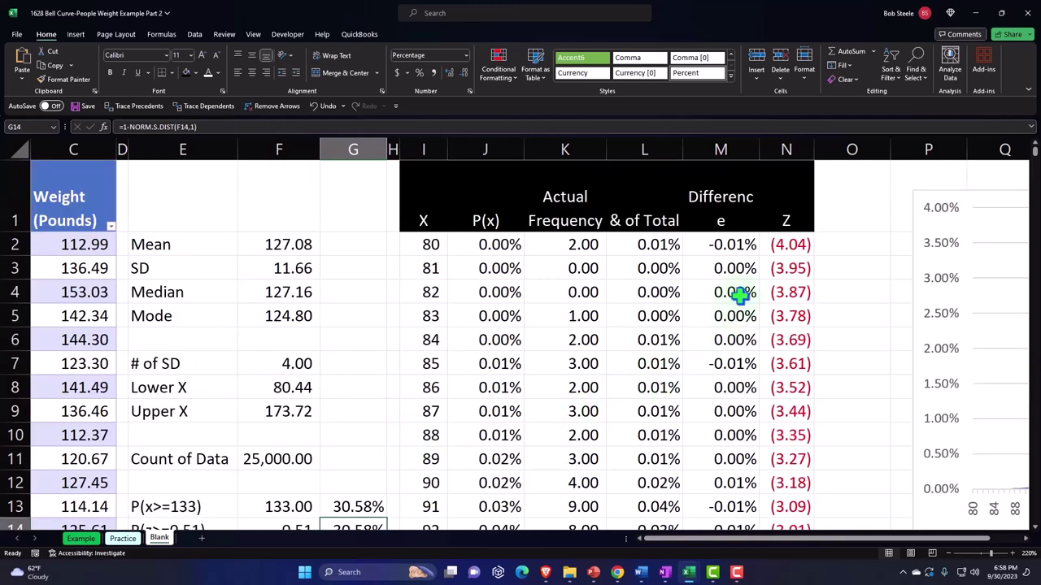
left_click(839, 196)
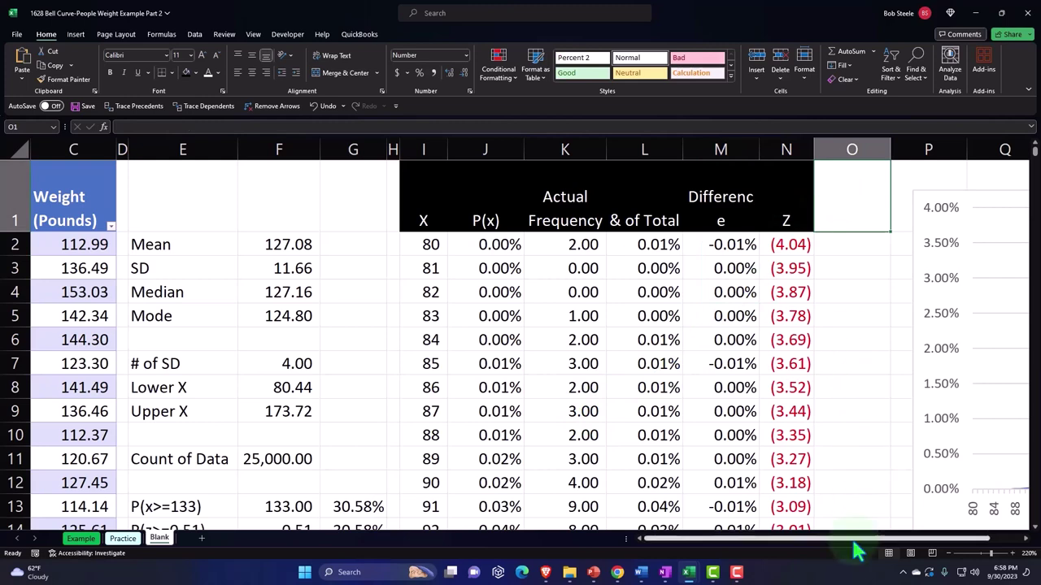
left_click_drag(859, 547, 969, 511)
left_click(767, 187)
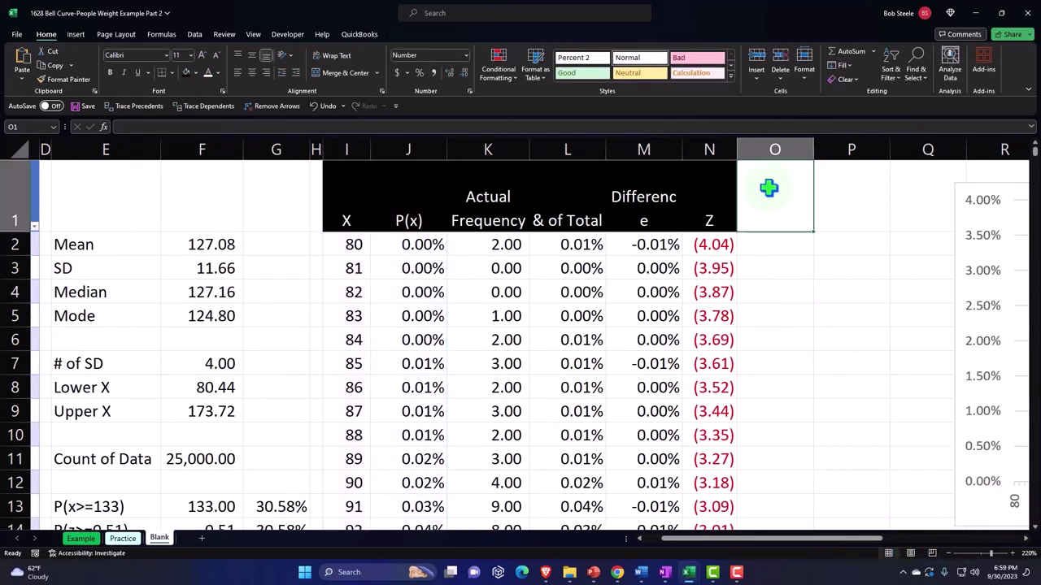
scroll(763, 307, "down", 1)
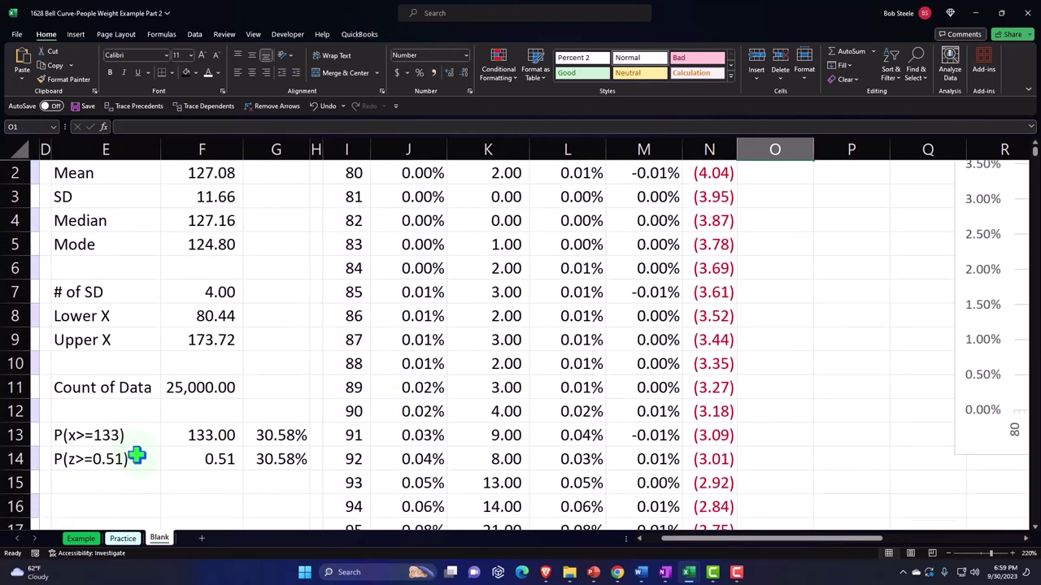
scroll(138, 457, "up", 1)
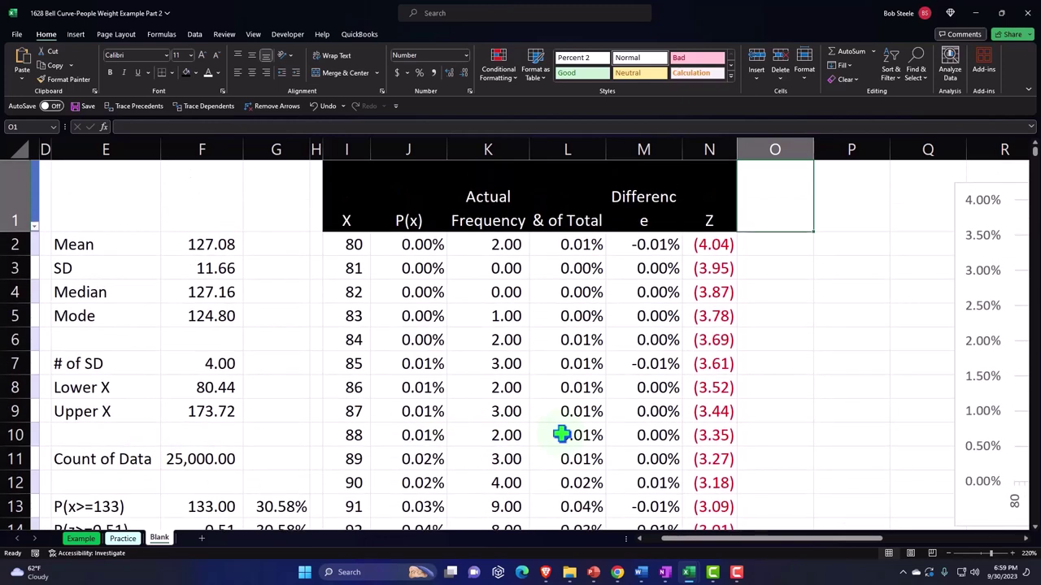
type("=")
scroll(521, 447, "down", 1)
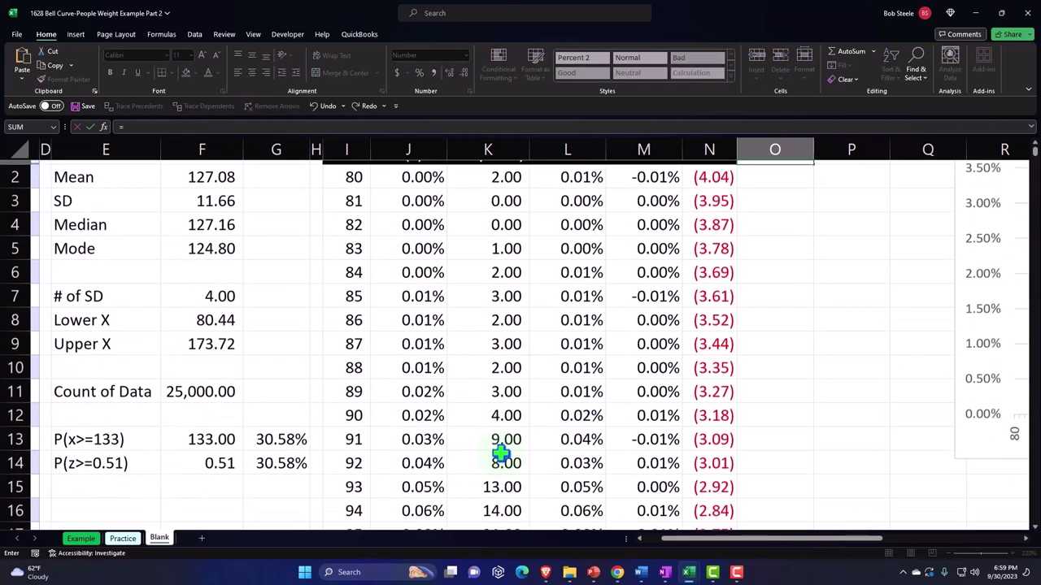
left_click(122, 436)
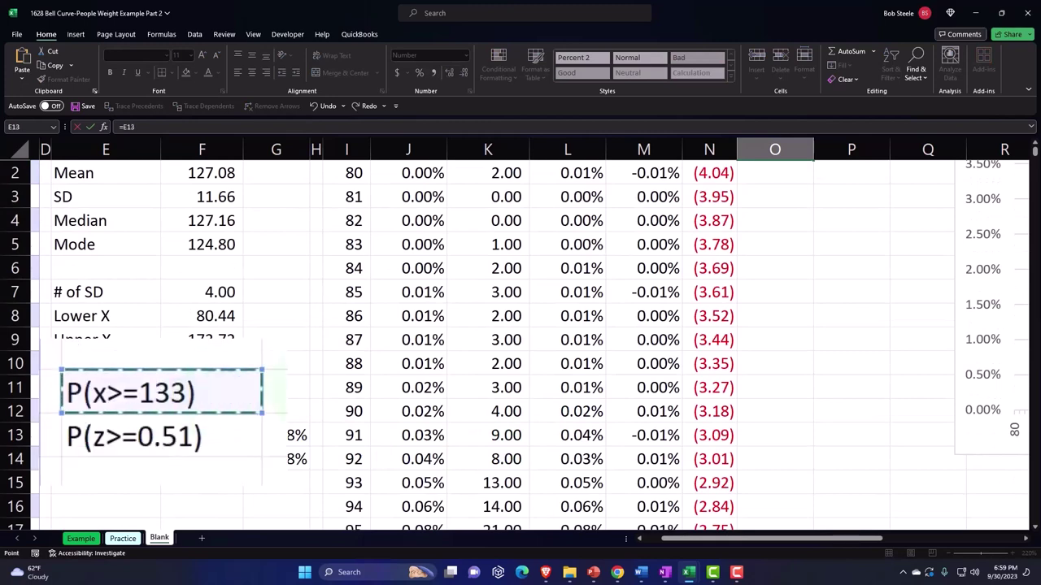
scroll(332, 431, "up", 1)
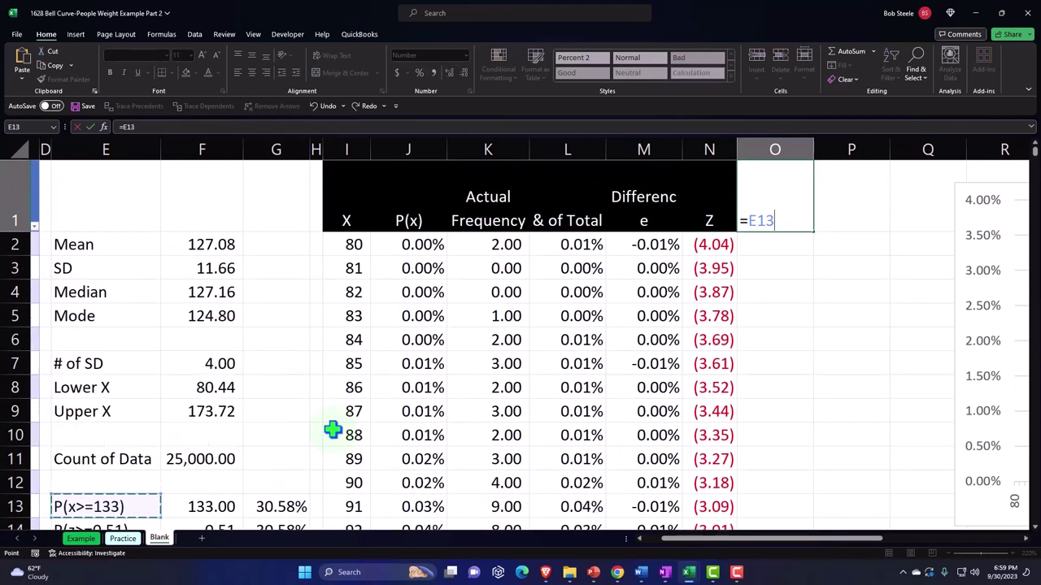
type("&")
scroll(263, 447, "down", 1)
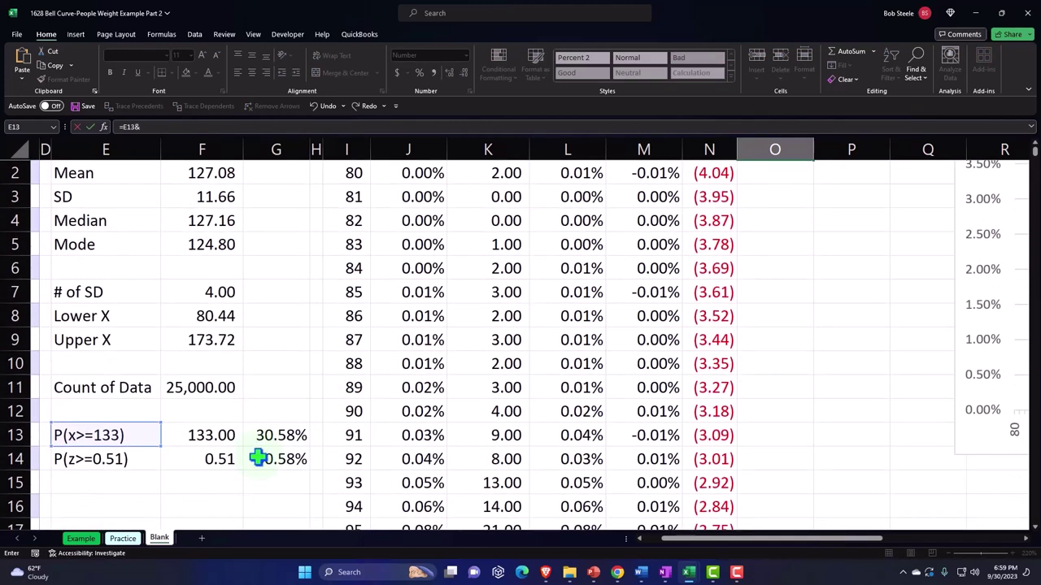
left_click(126, 466)
key("Return")
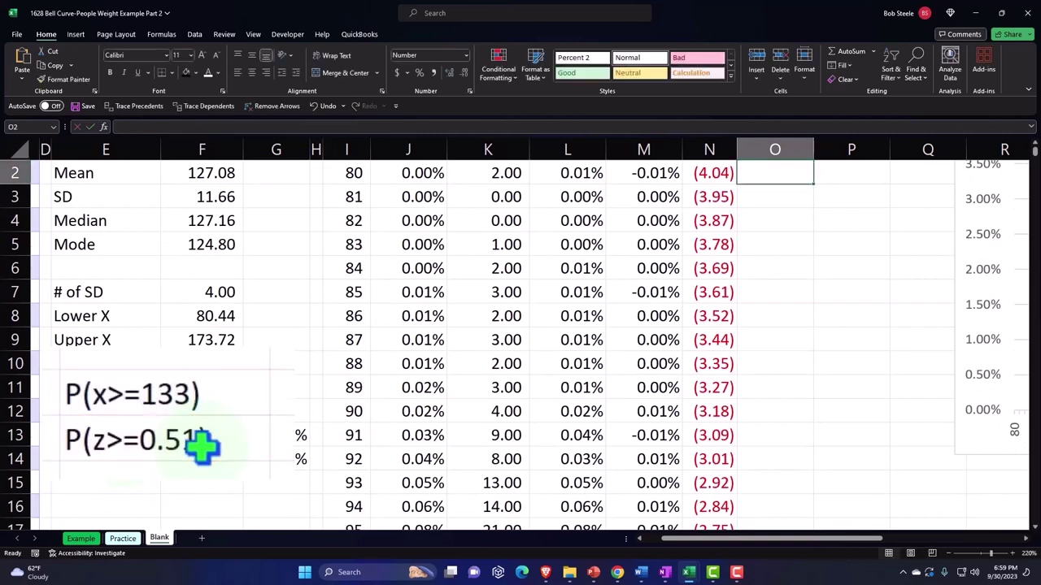
Wrap the text of the O1 header and widen column O slightly so each label fits on one line.
left_click(771, 218)
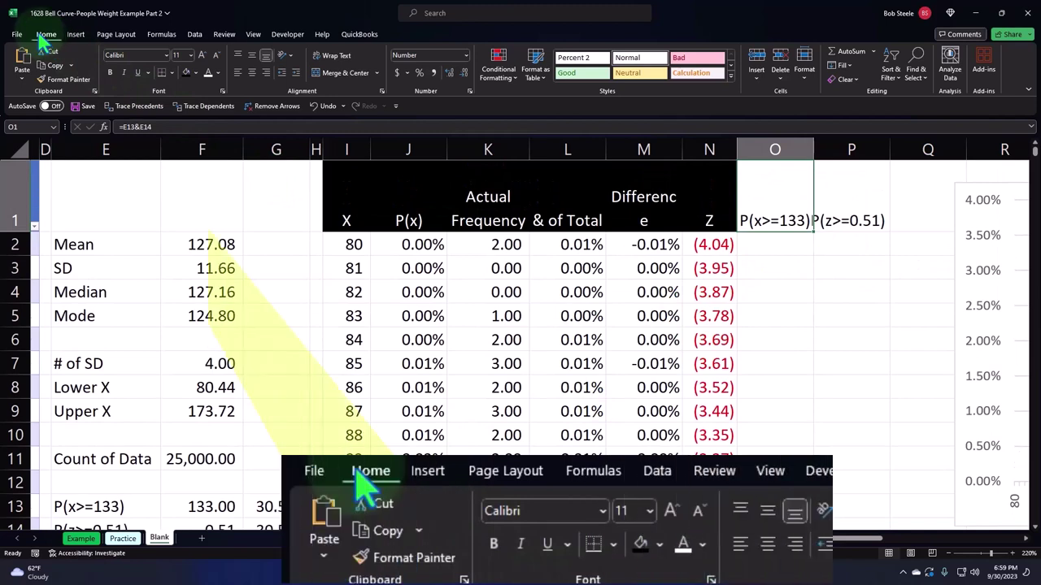
left_click(333, 57)
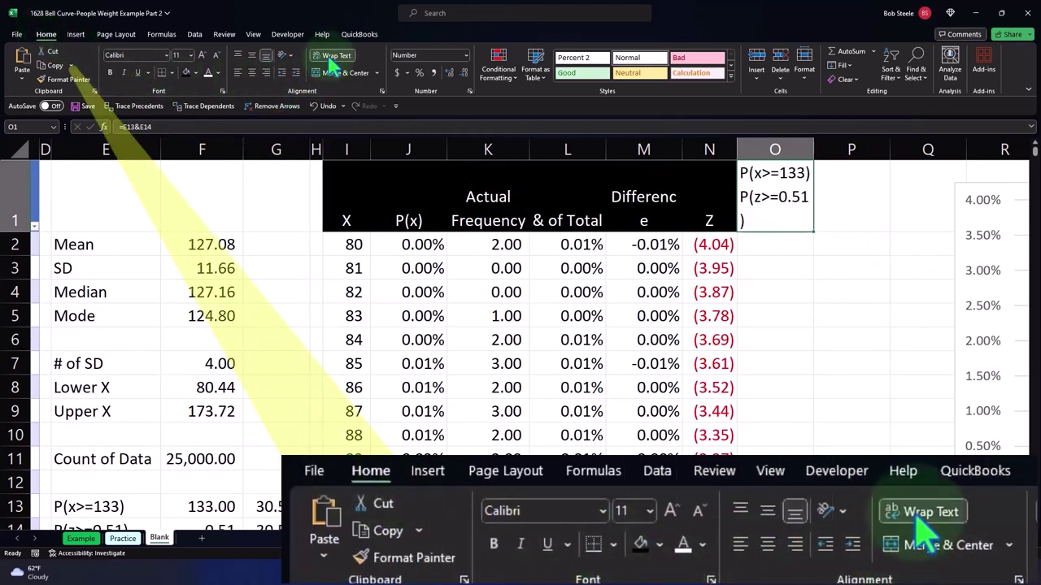
left_click_drag(813, 151, 817, 152)
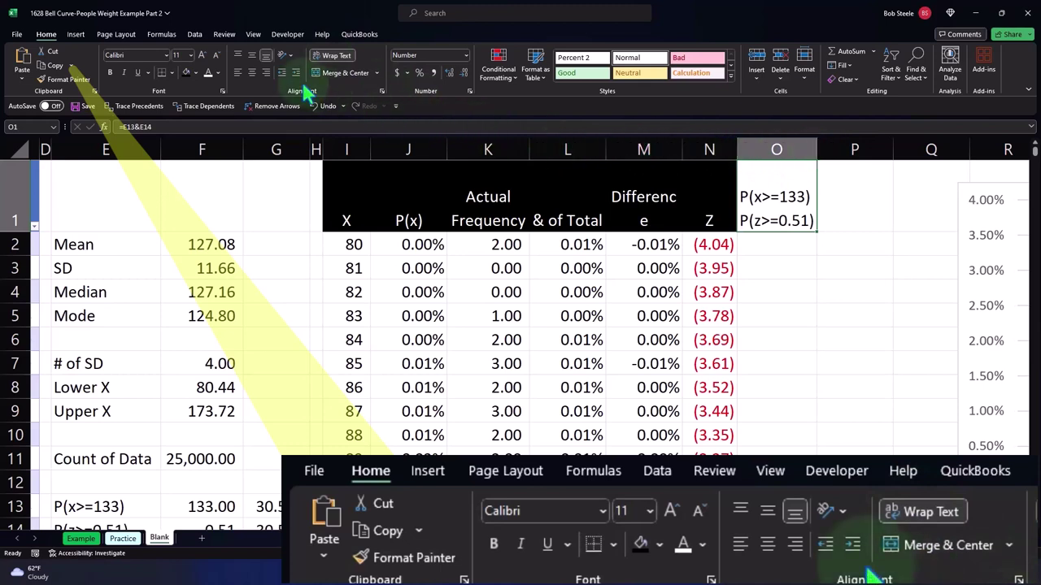
Center the O1 header and give it a black fill with white text like the neighbouring headers.
left_click(251, 73)
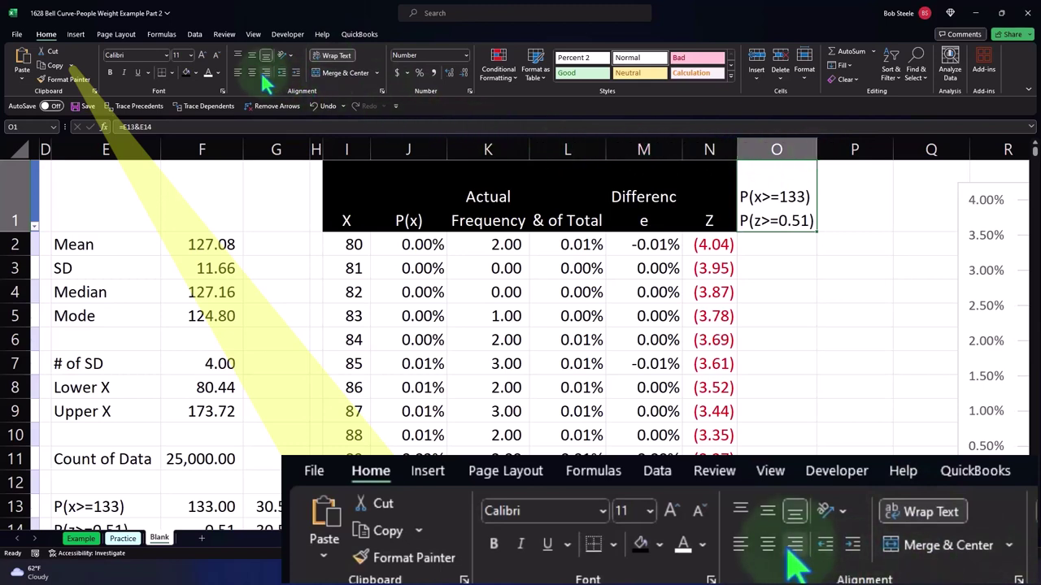
left_click(187, 72)
left_click(208, 73)
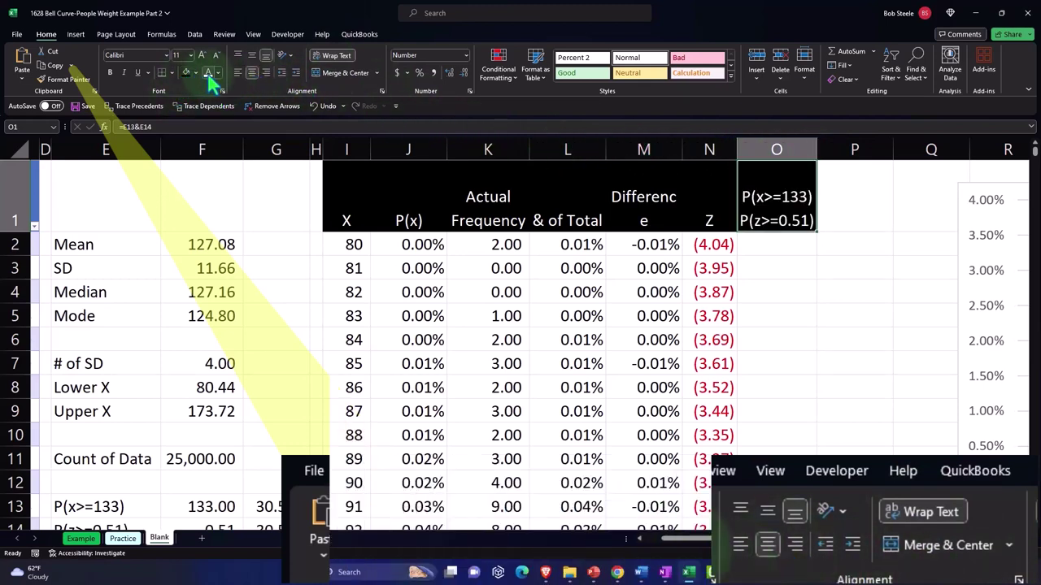
left_click(778, 302)
Enter =IF(I2>=$F$13,J2,"") in O2 to return P(x) only from the threshold upward, and fill it down the table.
left_click(772, 244)
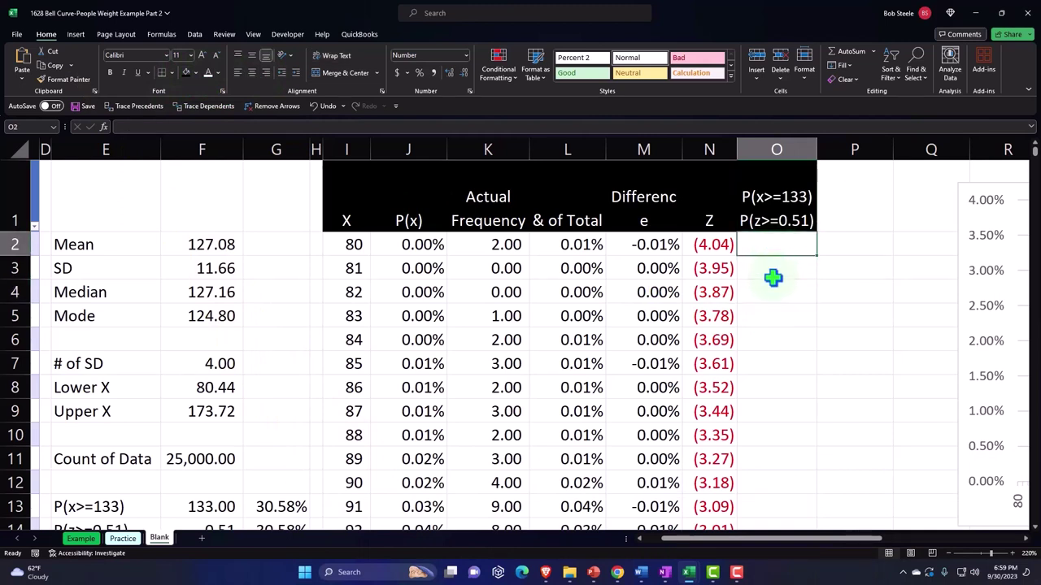
scroll(772, 277, "down", 1)
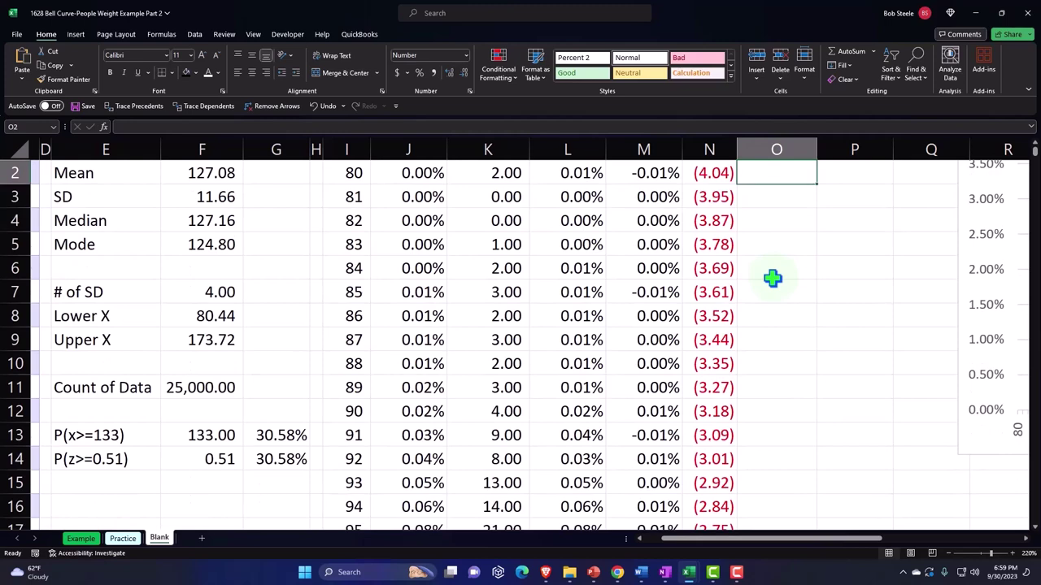
scroll(689, 374, "down", 13)
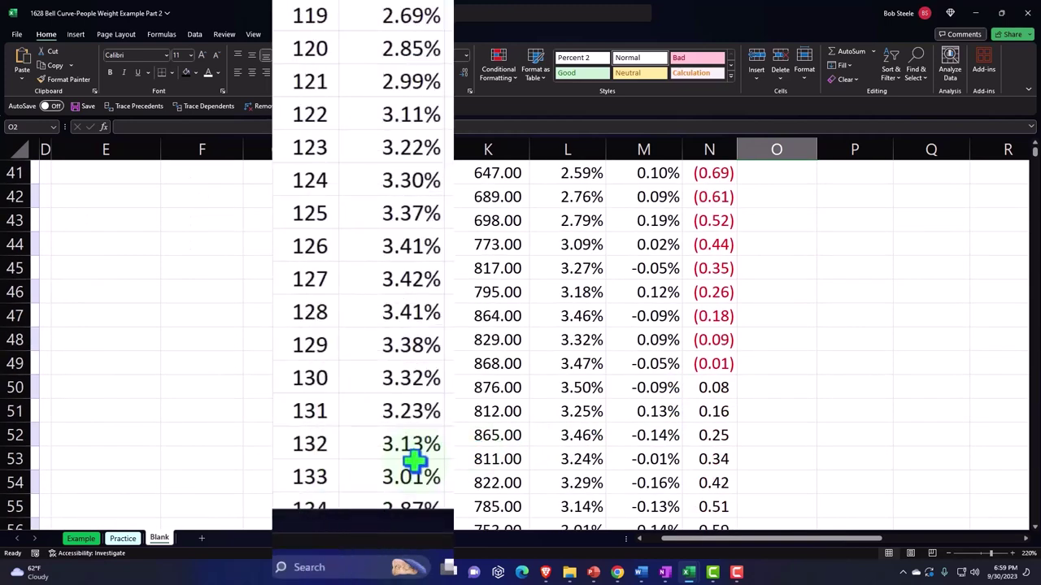
scroll(415, 460, "up", 13)
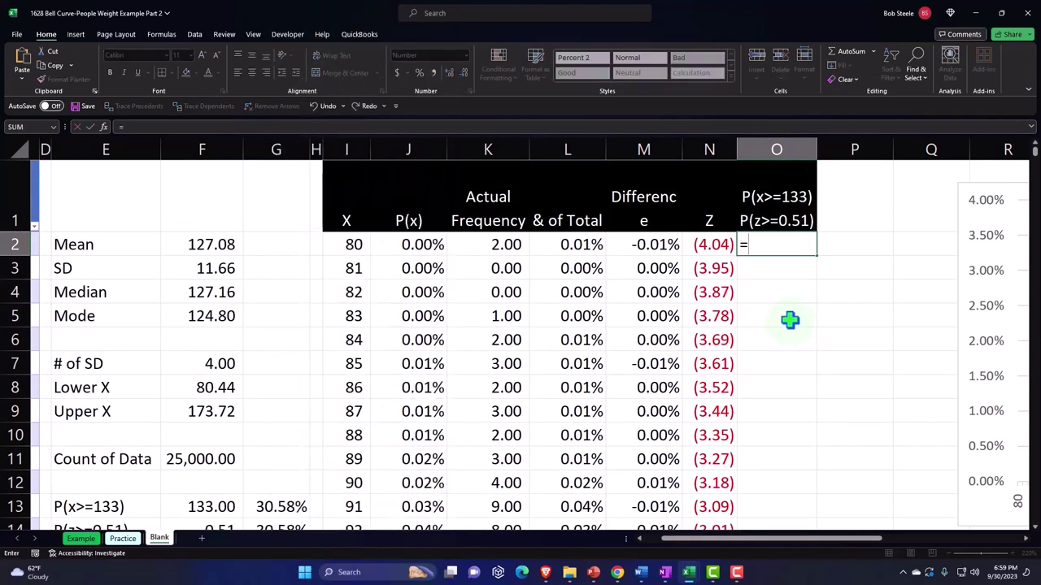
type("if(")
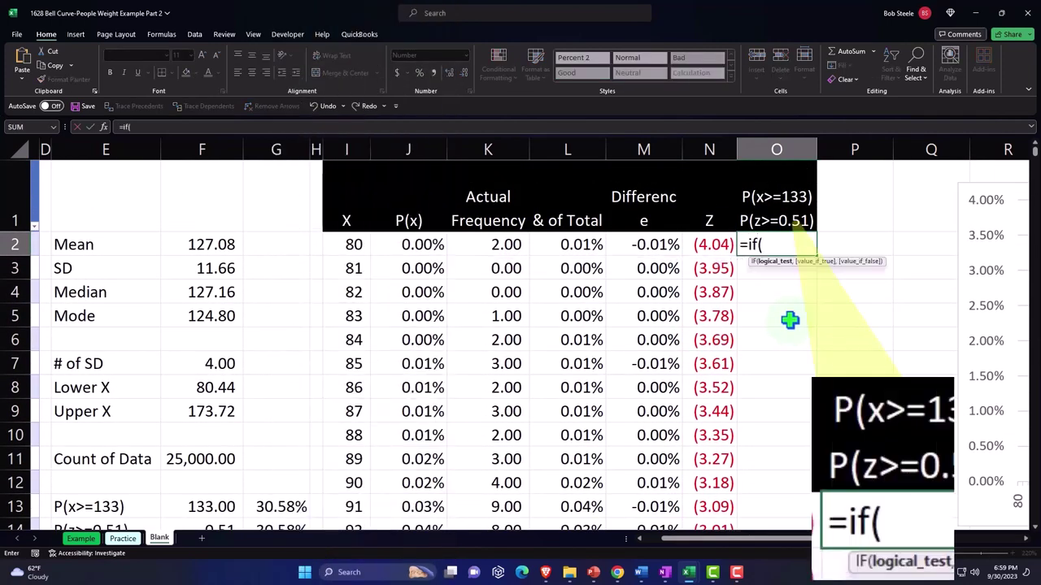
left_click(356, 247)
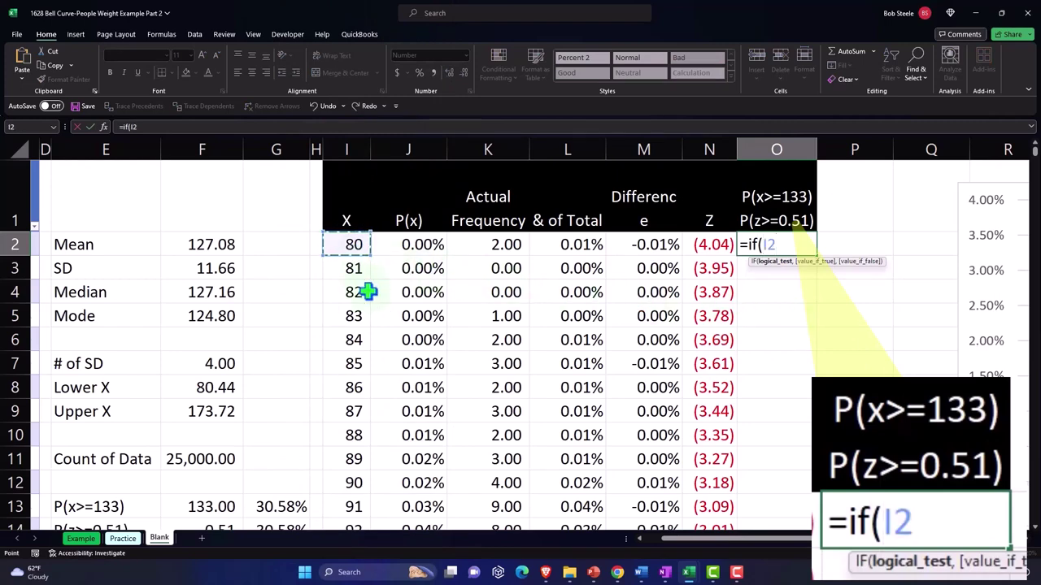
scroll(369, 292, "down", 1)
scroll(368, 292, "up", 1)
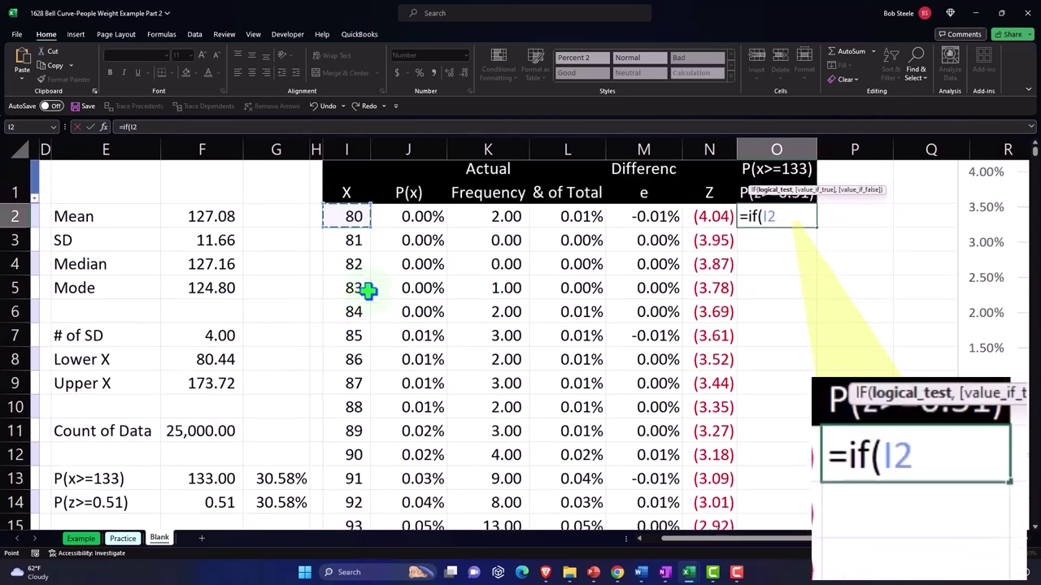
type(">=")
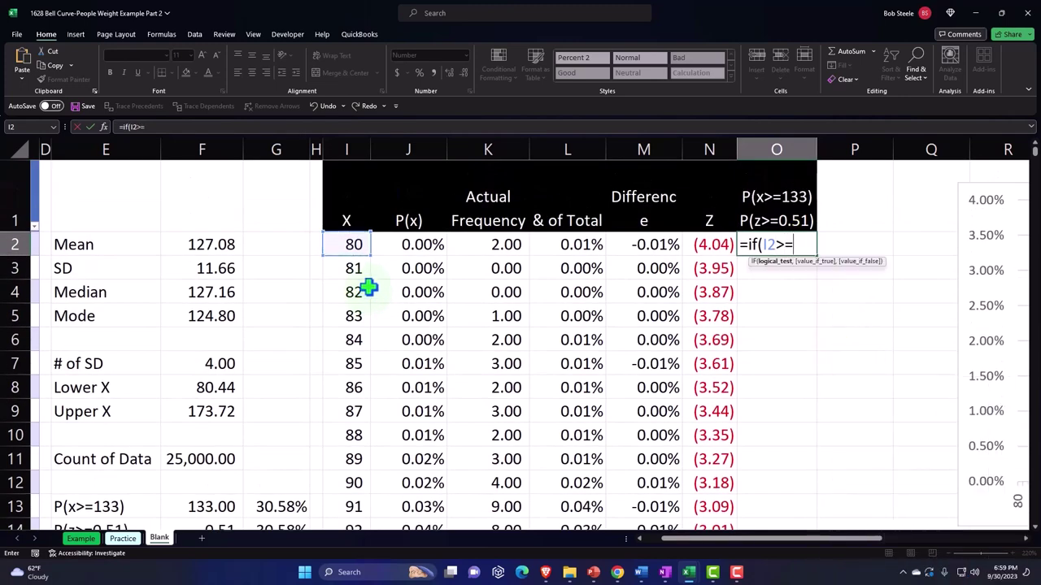
left_click(221, 504)
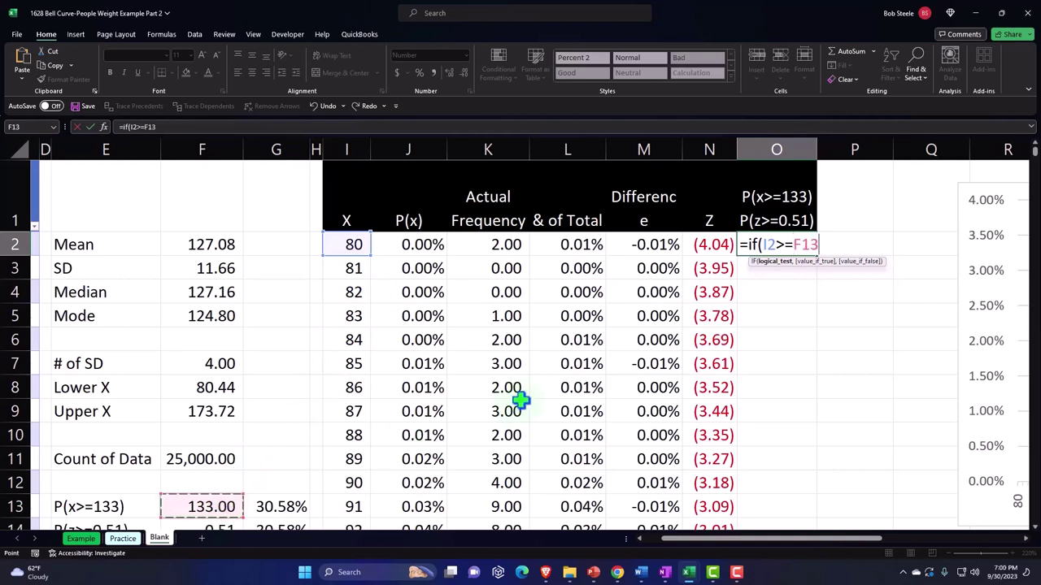
key("F4")
type(",")
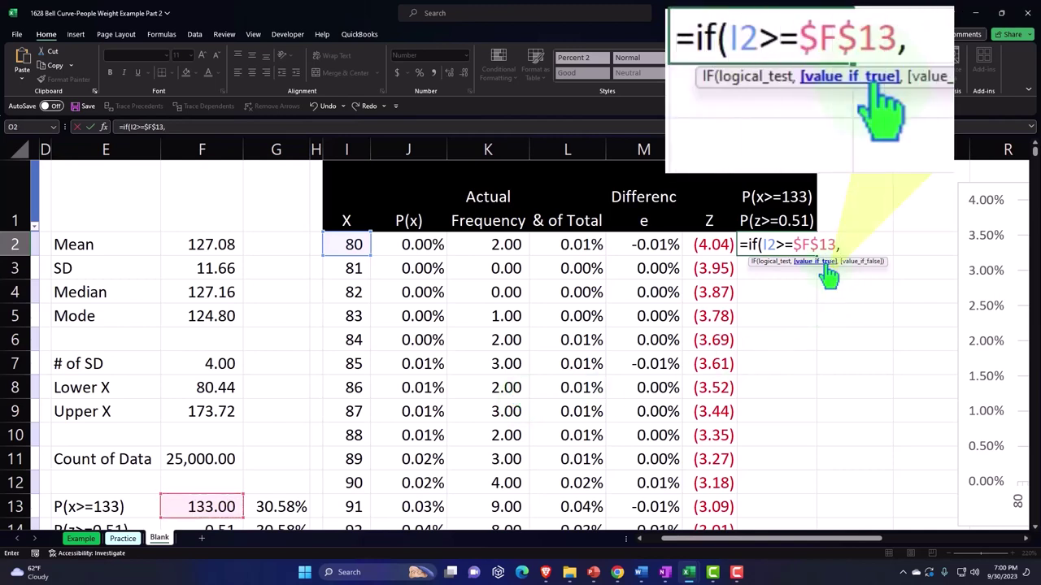
left_click(435, 246)
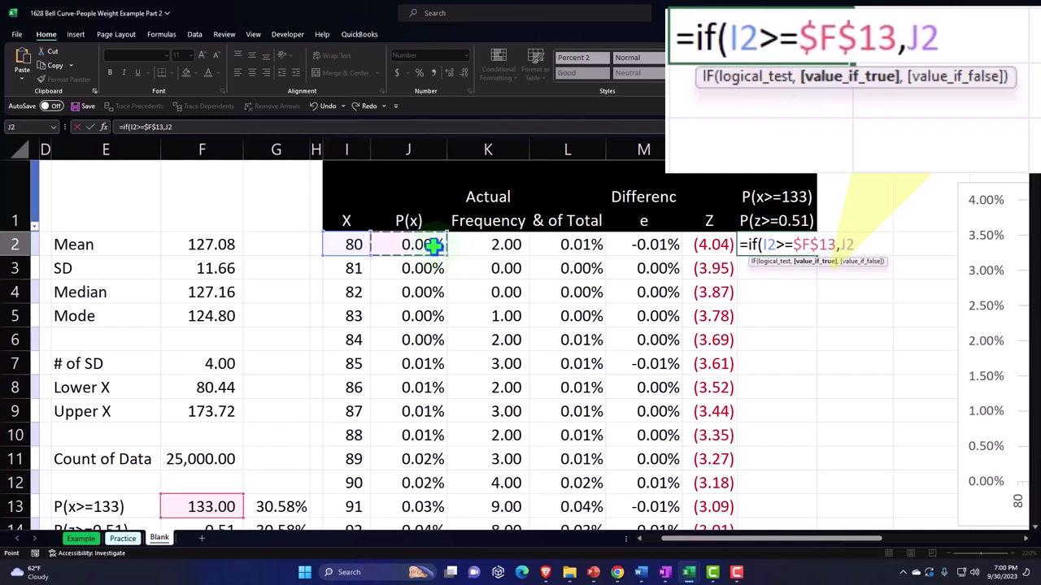
type(",")
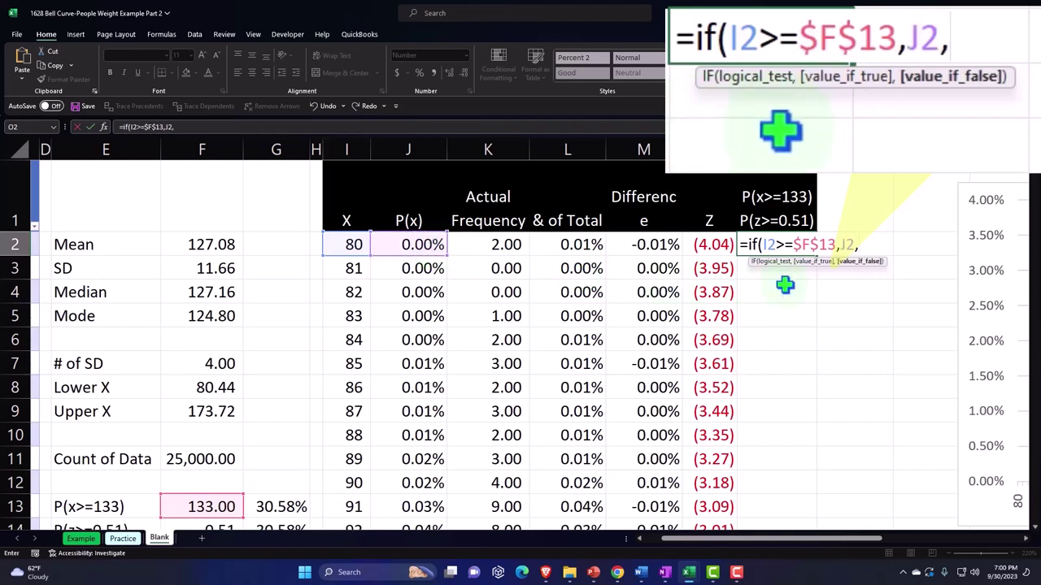
type("\"\")")
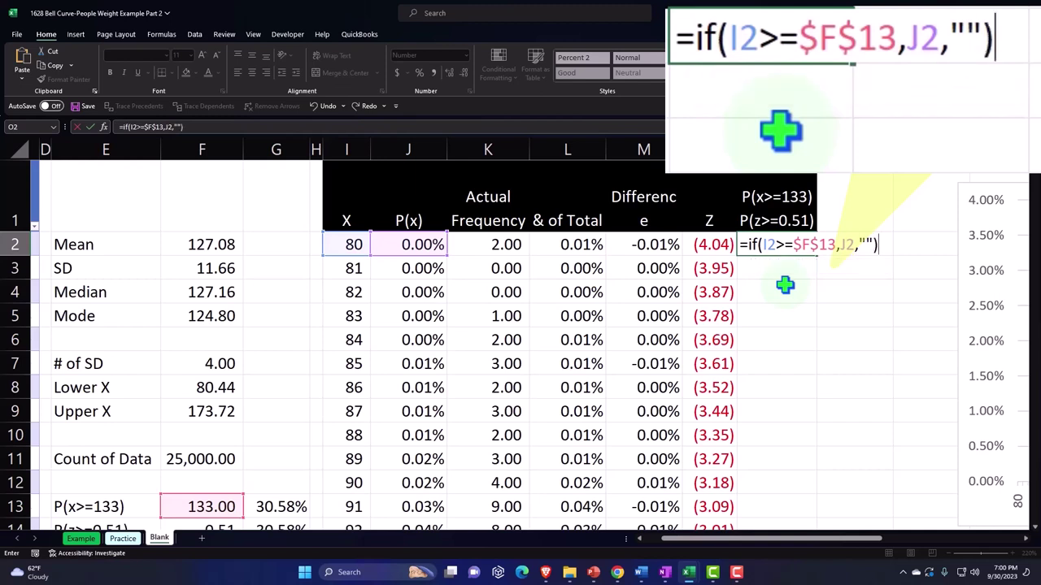
key("Return")
left_click(798, 244)
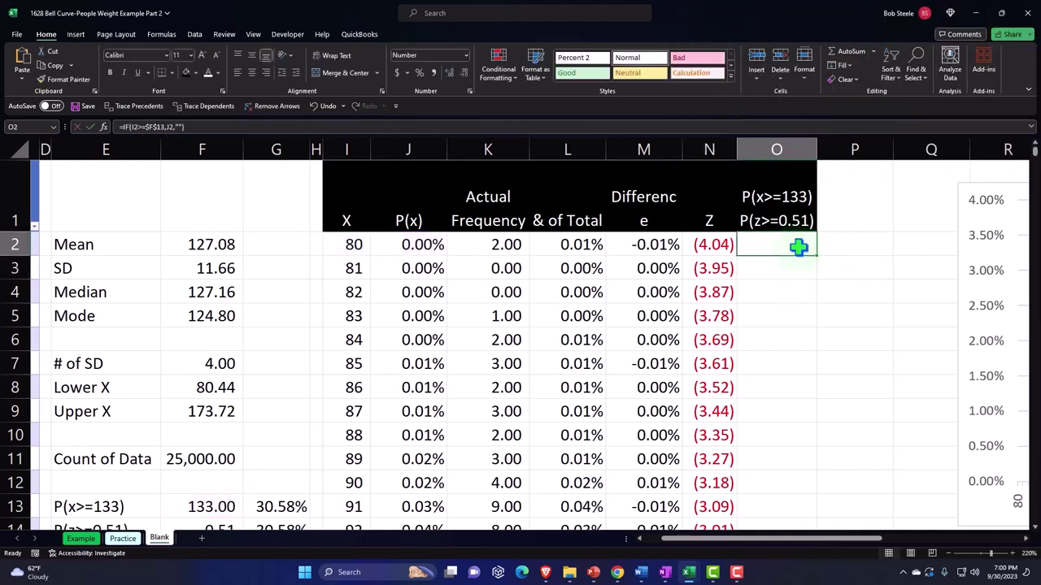
double_click(818, 258)
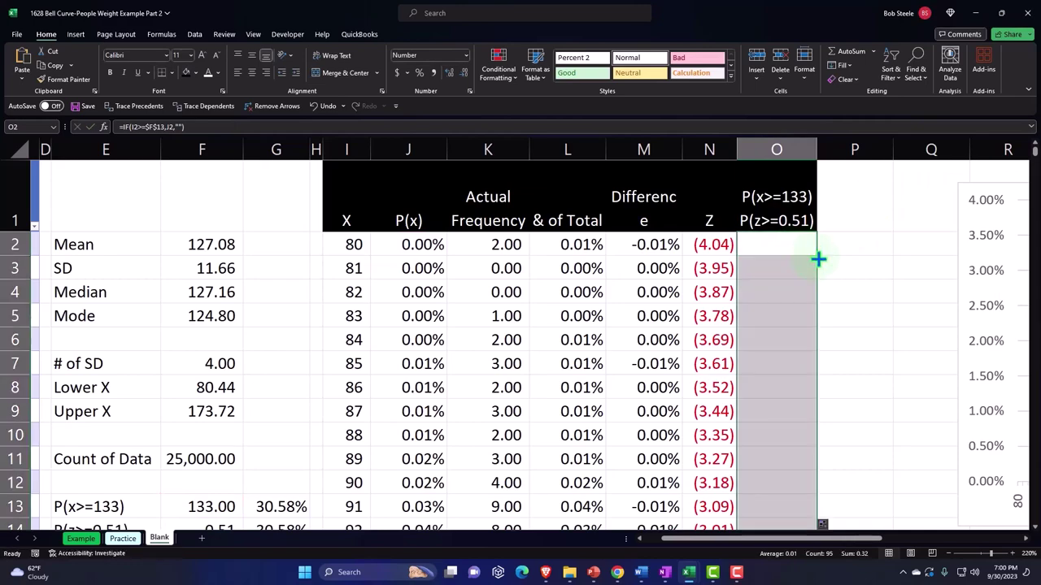
Format the whole of column O as percentages with two decimal places.
scroll(841, 156, "down", 6)
scroll(839, 155, "down", 17)
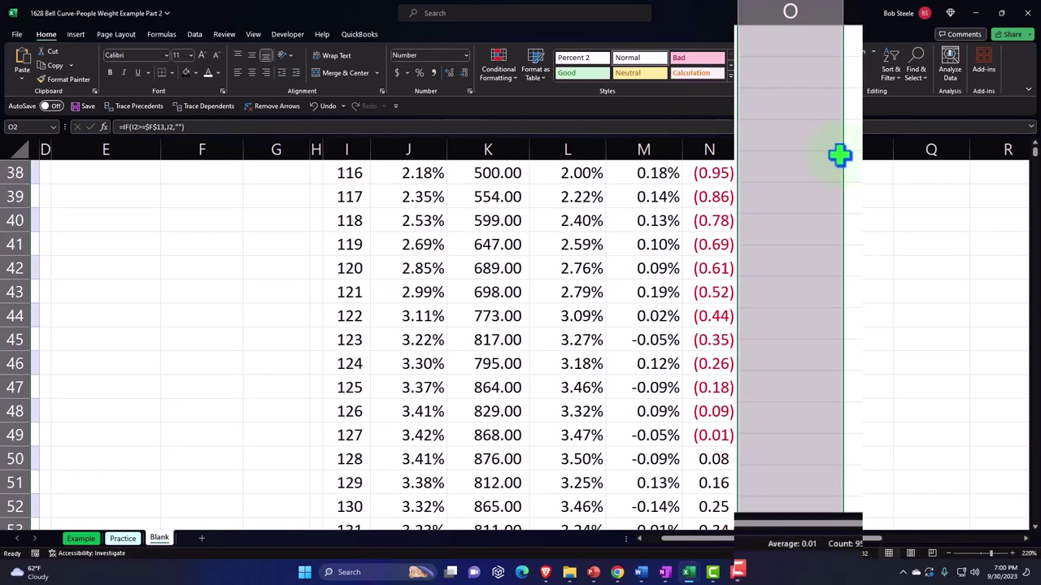
scroll(839, 159, "down", 7)
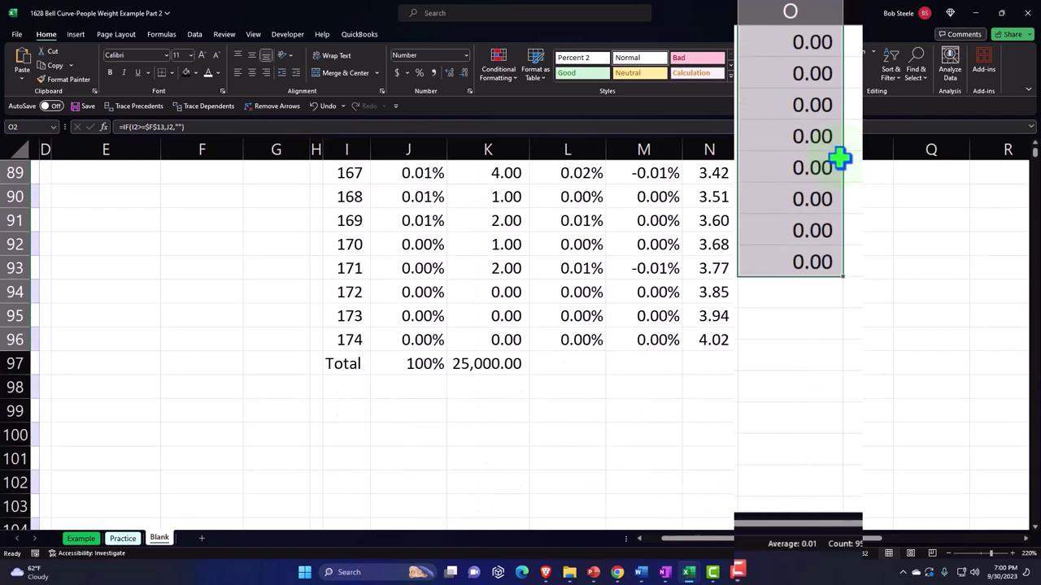
scroll(785, 285, "up", 1)
scroll(785, 284, "up", 20)
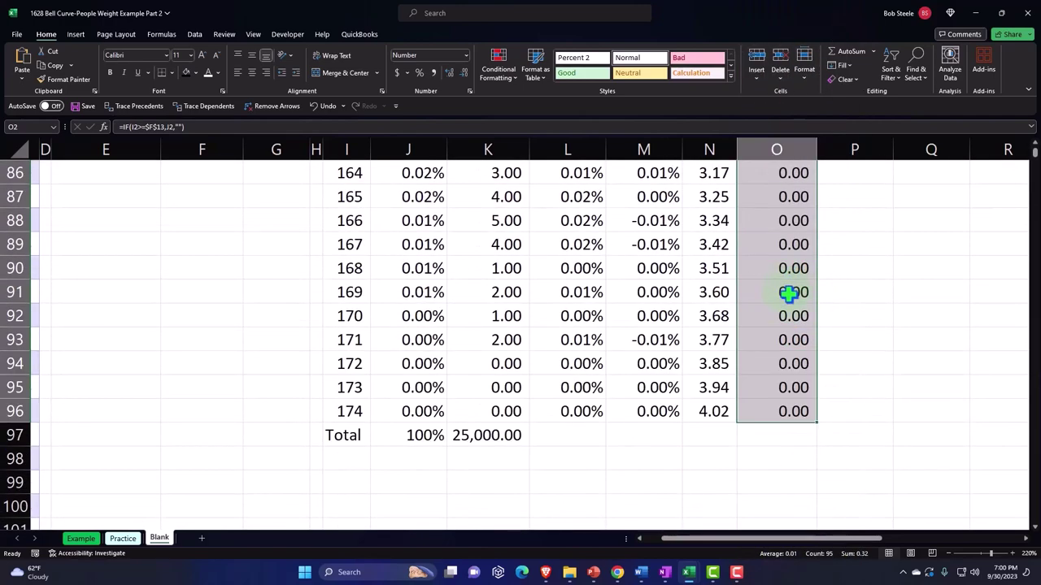
scroll(793, 293, "up", 1)
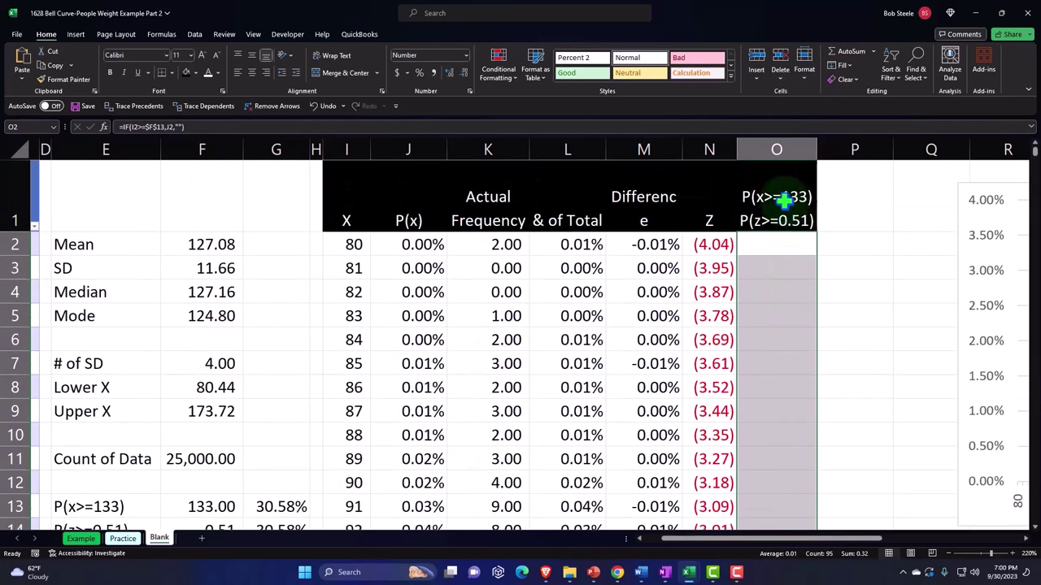
left_click(776, 149)
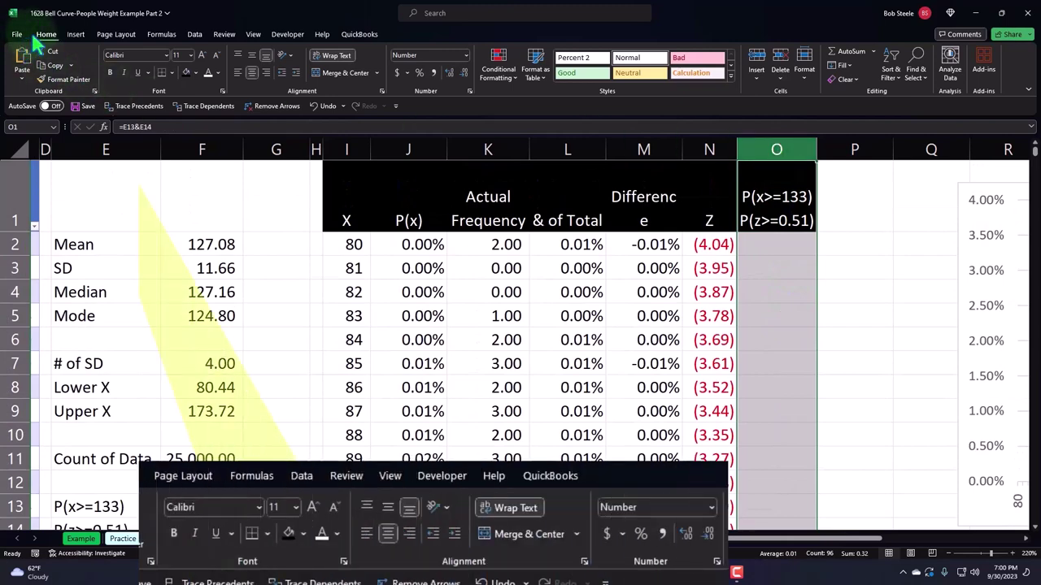
left_click(419, 73)
left_click(448, 73)
left_click(448, 72)
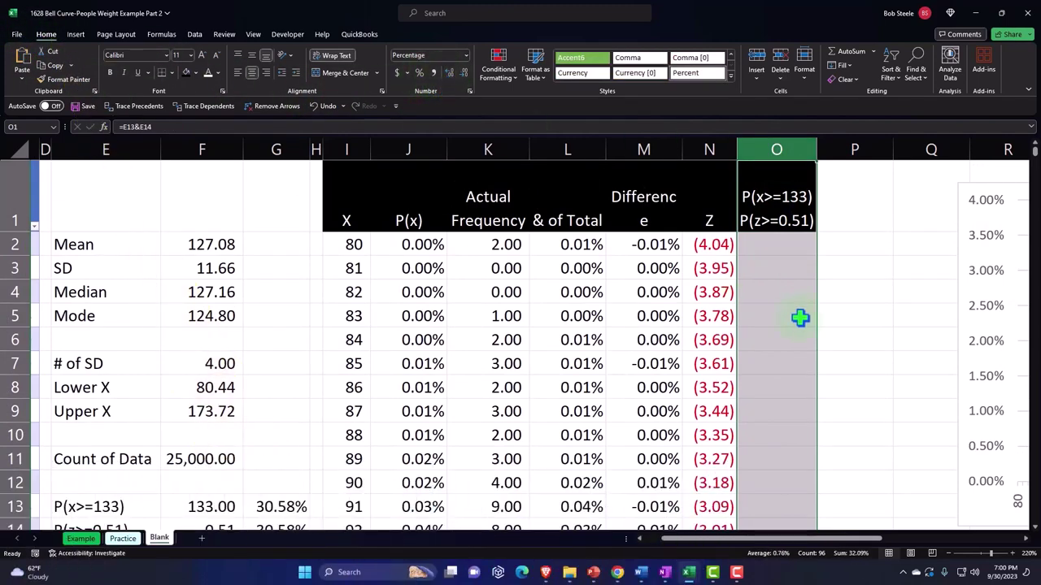
scroll(797, 326, "down", 15)
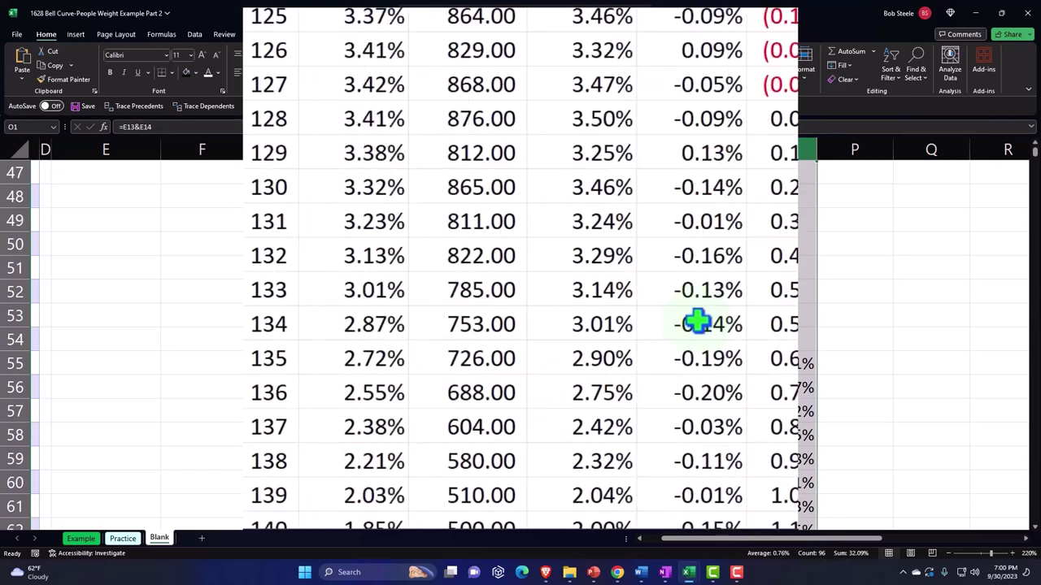
scroll(700, 322, "up", 10)
scroll(699, 322, "up", 5)
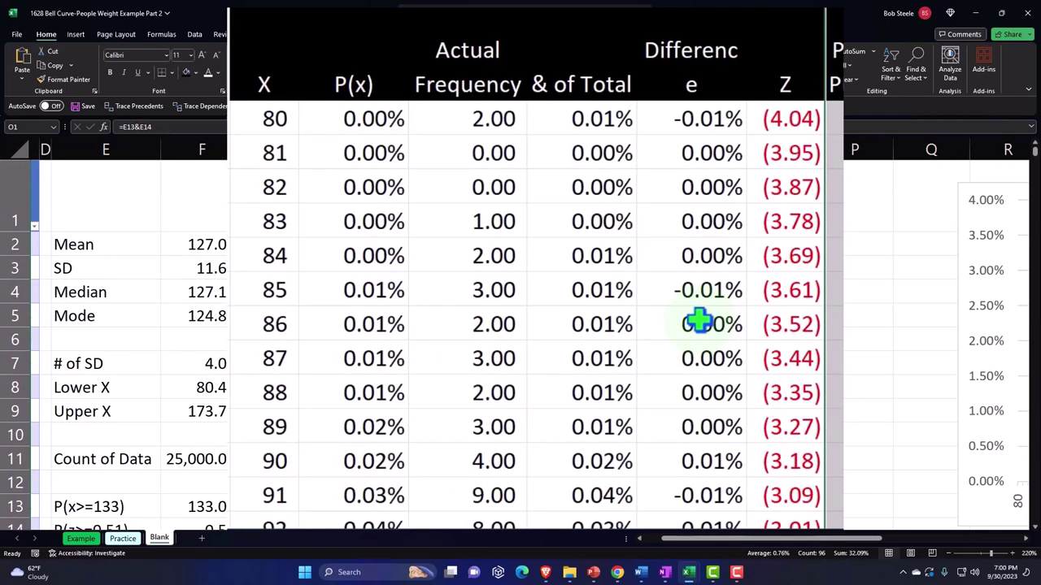
Enter the label P(X<=109) in E16, below the upper-tail probabilities, and its threshold 109 in F16.
left_click(699, 322)
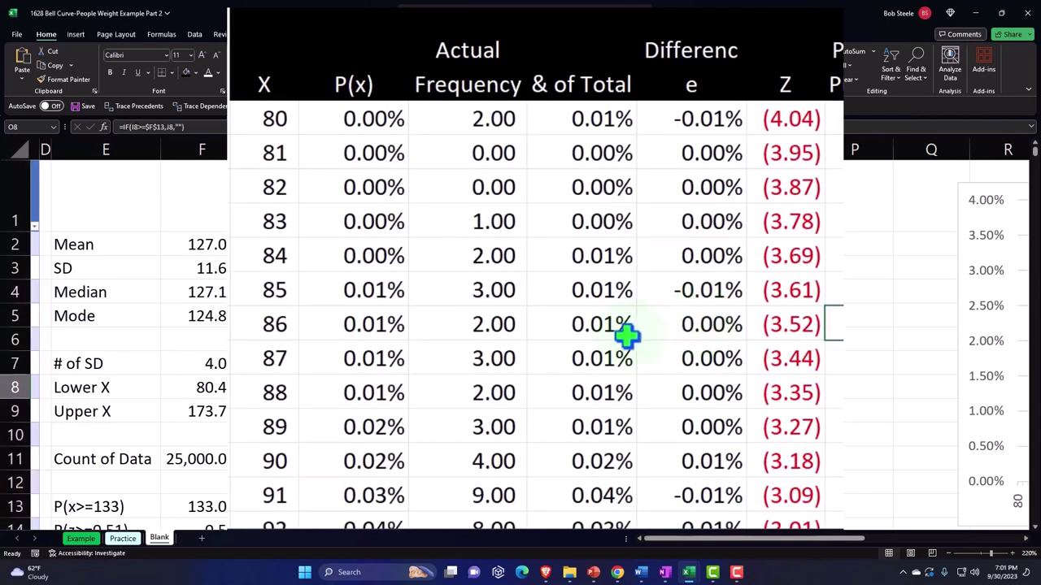
scroll(748, 551, "left", 1)
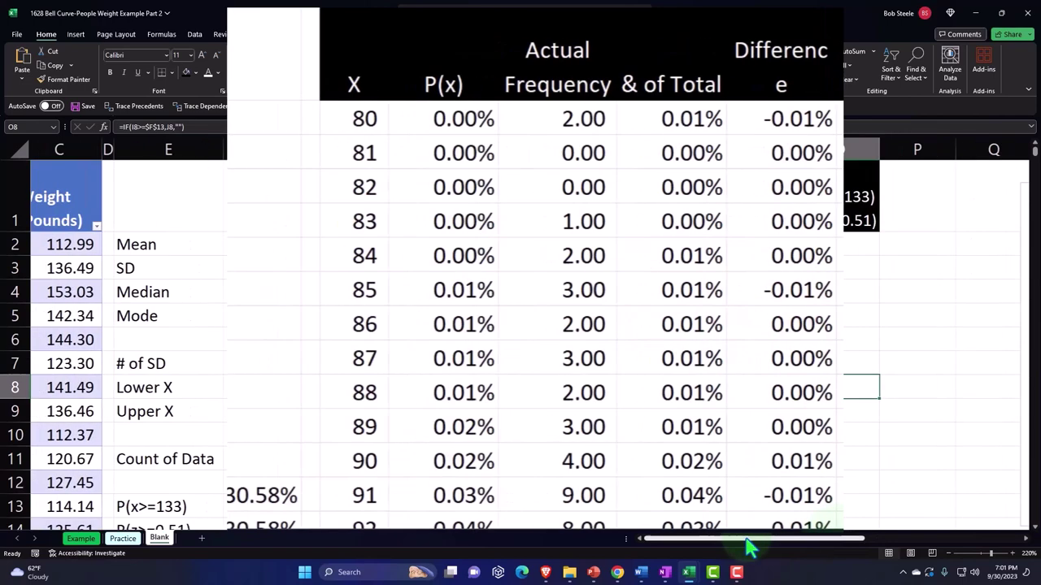
scroll(750, 548, "right", 1)
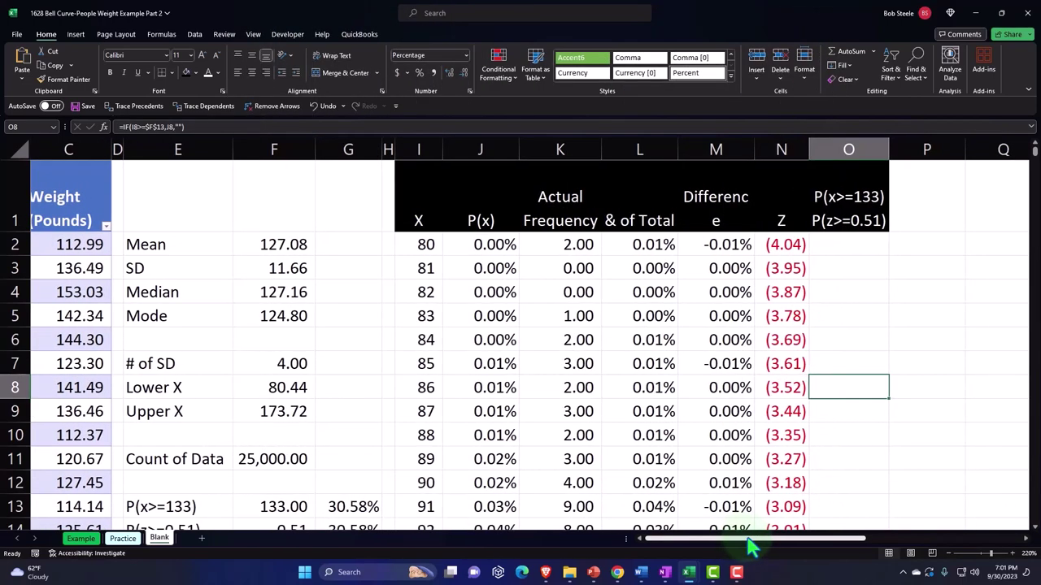
scroll(454, 409, "down", 1)
scroll(454, 409, "down", 2)
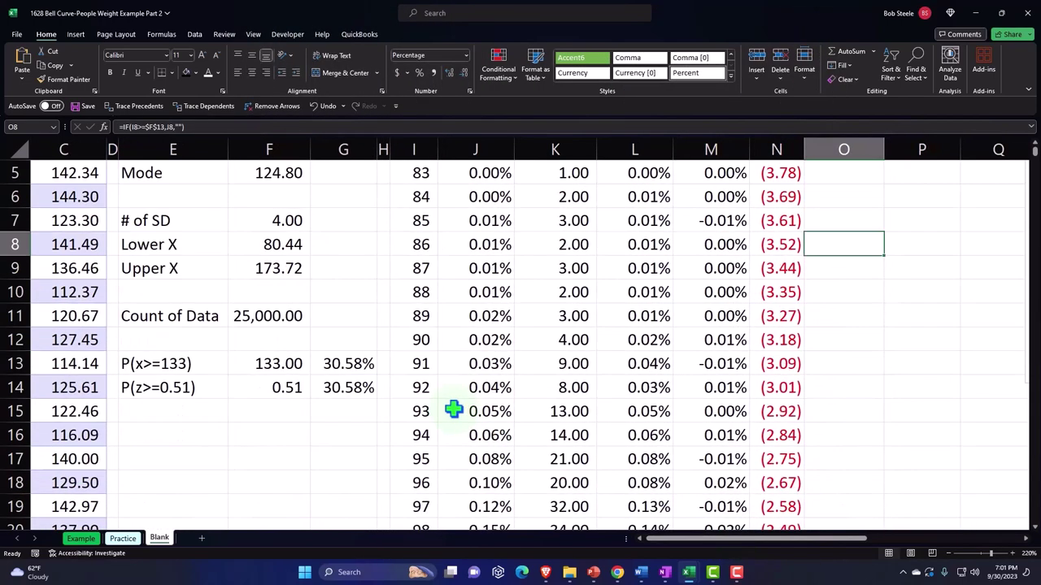
left_click(186, 435)
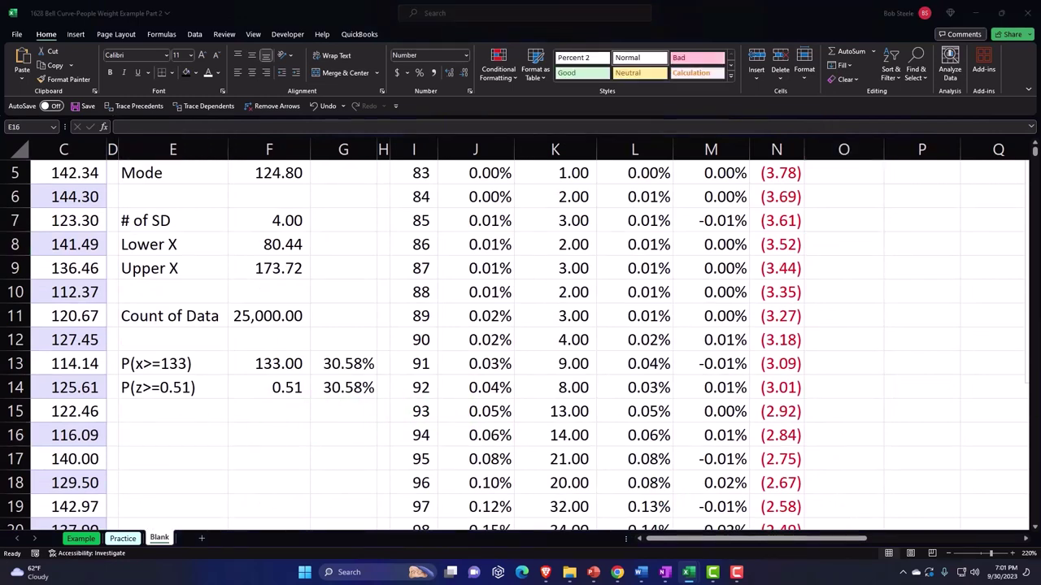
left_click(184, 434)
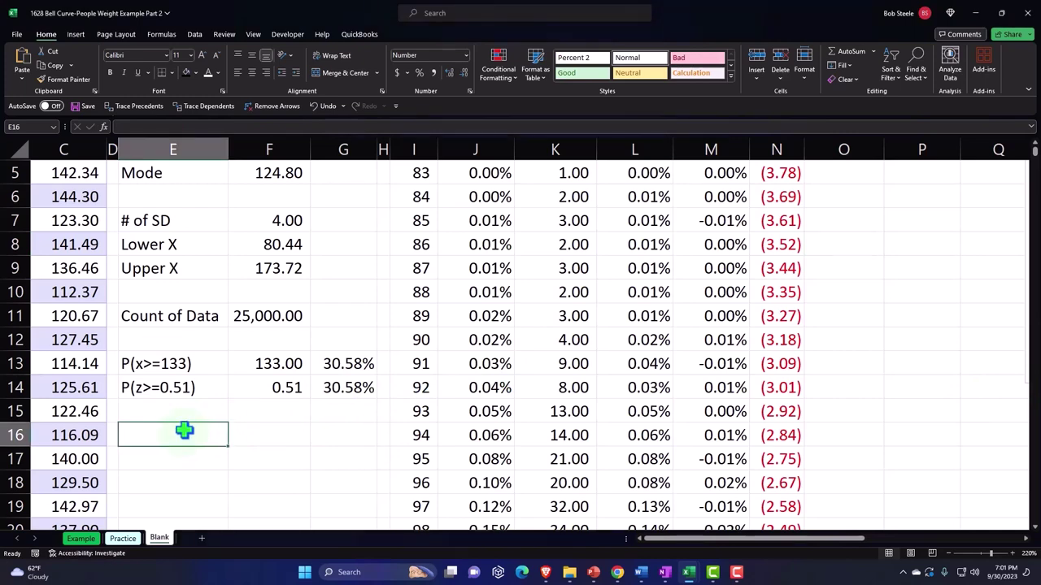
type("P(X")
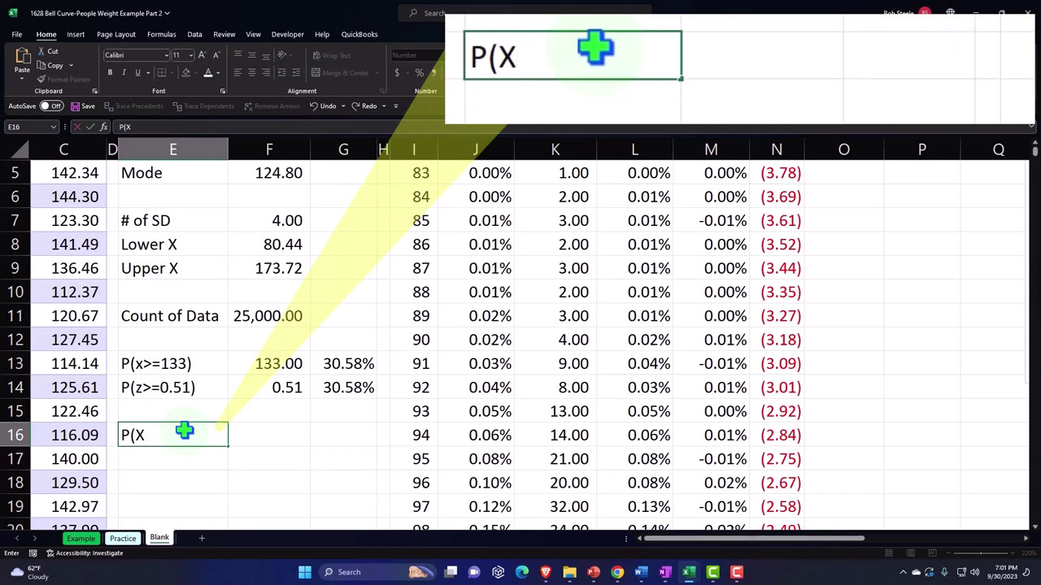
type("<=109")
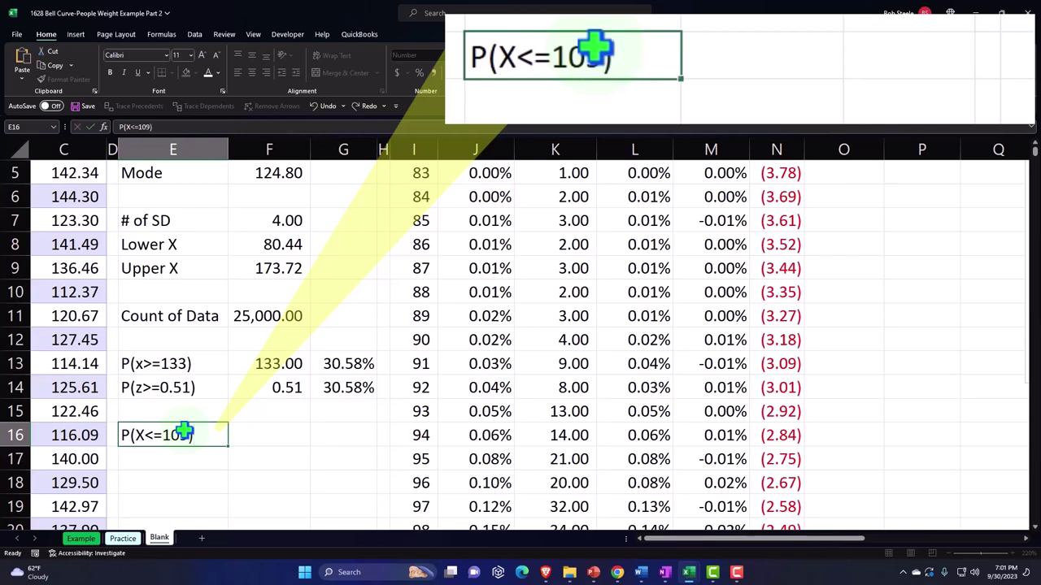
key("Return")
key("Right")
key("Up")
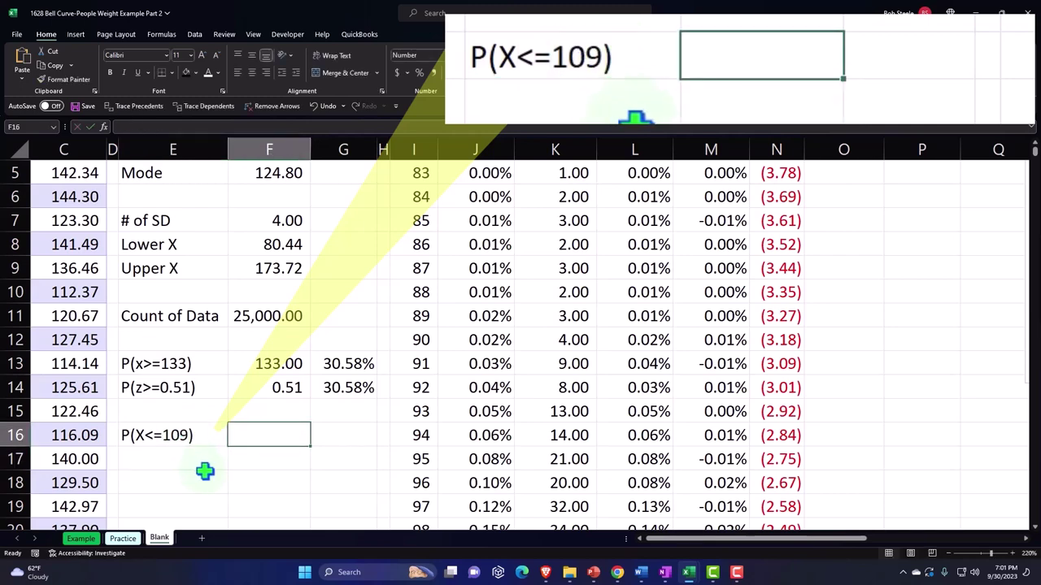
type("109")
key("Return")
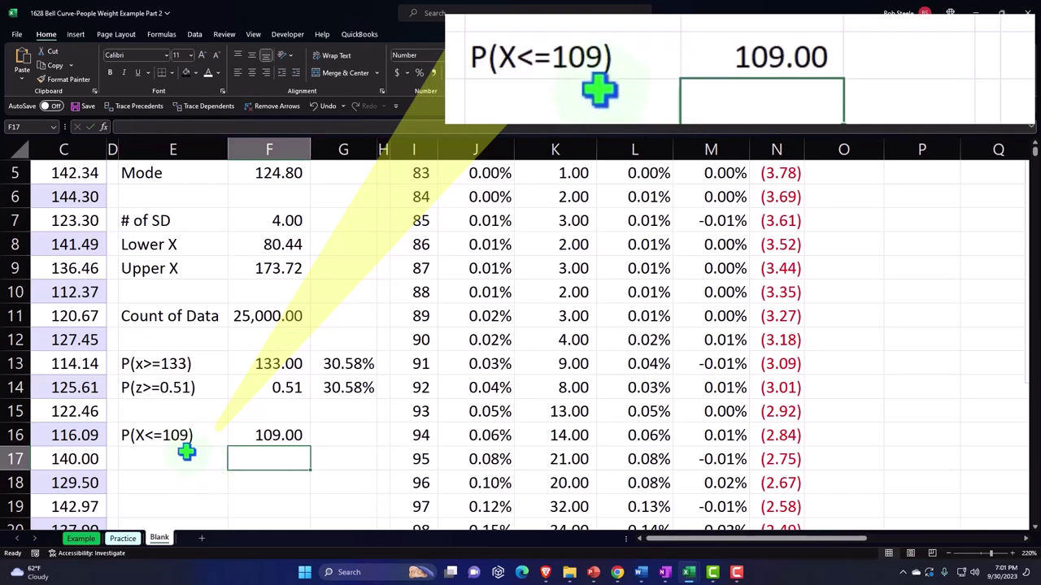
Turn the E16 label into the dynamic formula ="P(X<="&F16&")" so it picks up the threshold from F16.
double_click(129, 434)
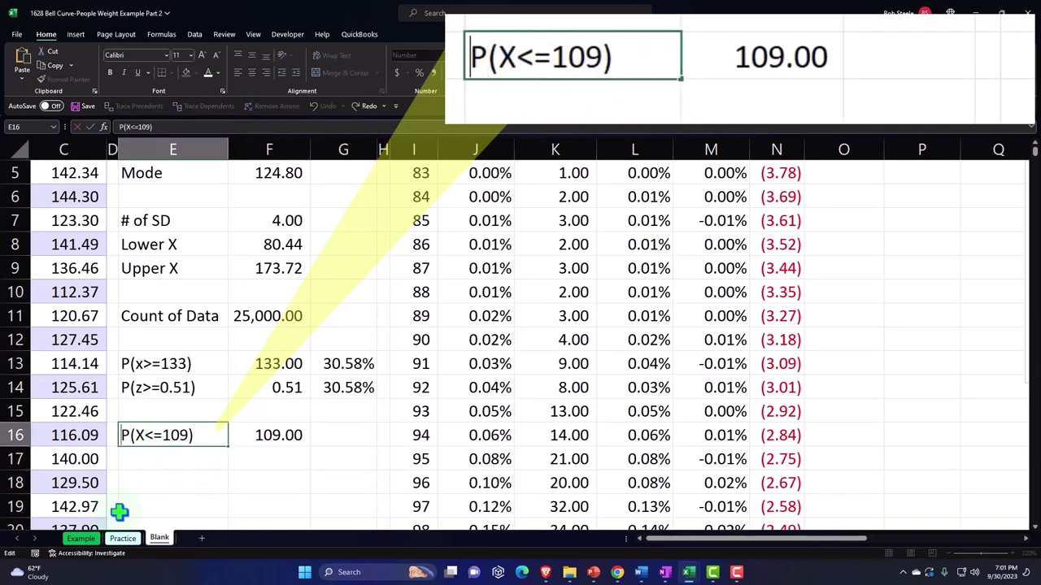
type("=\"")
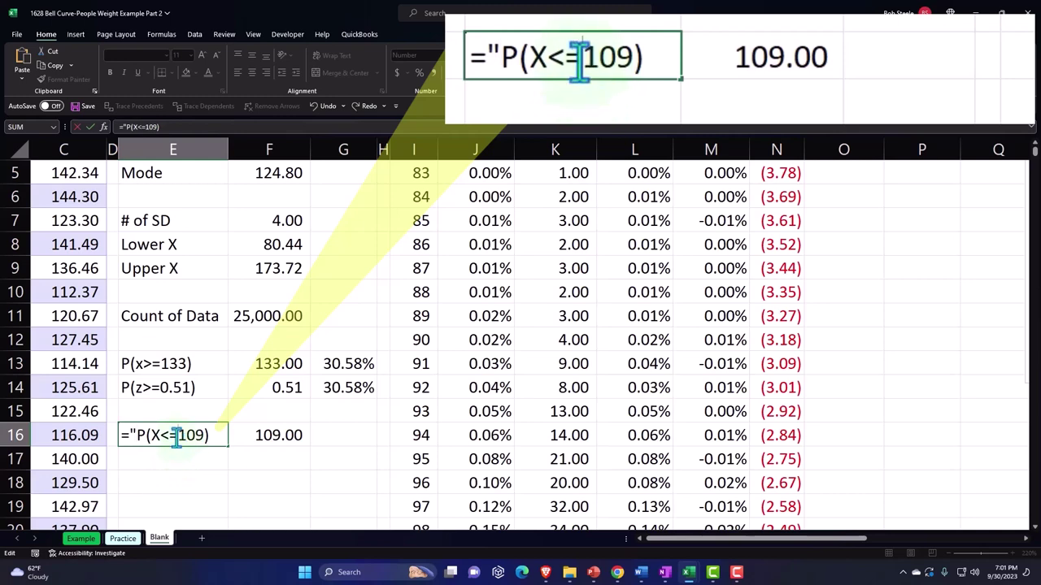
type("\"")
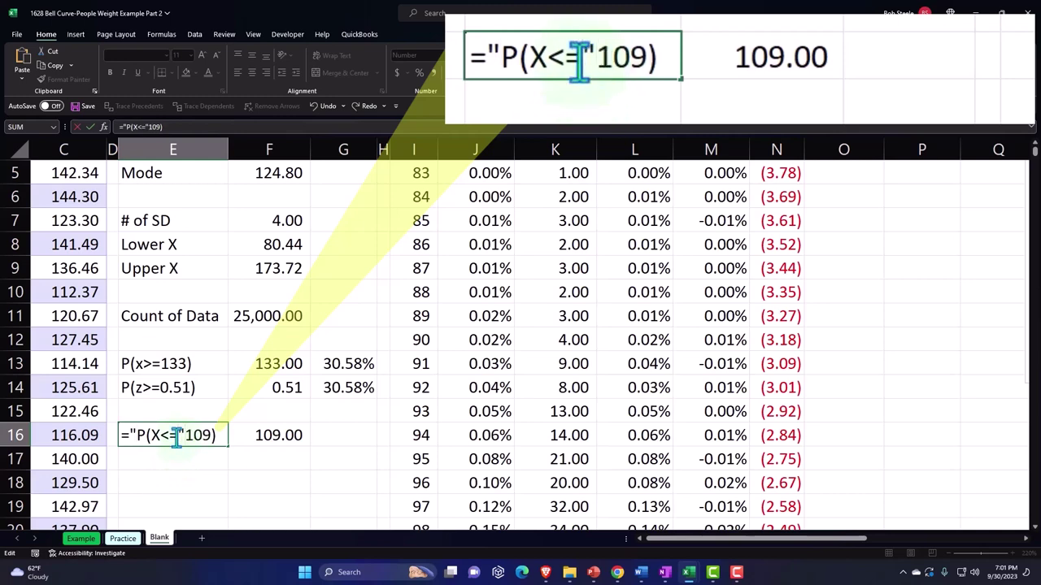
type("&")
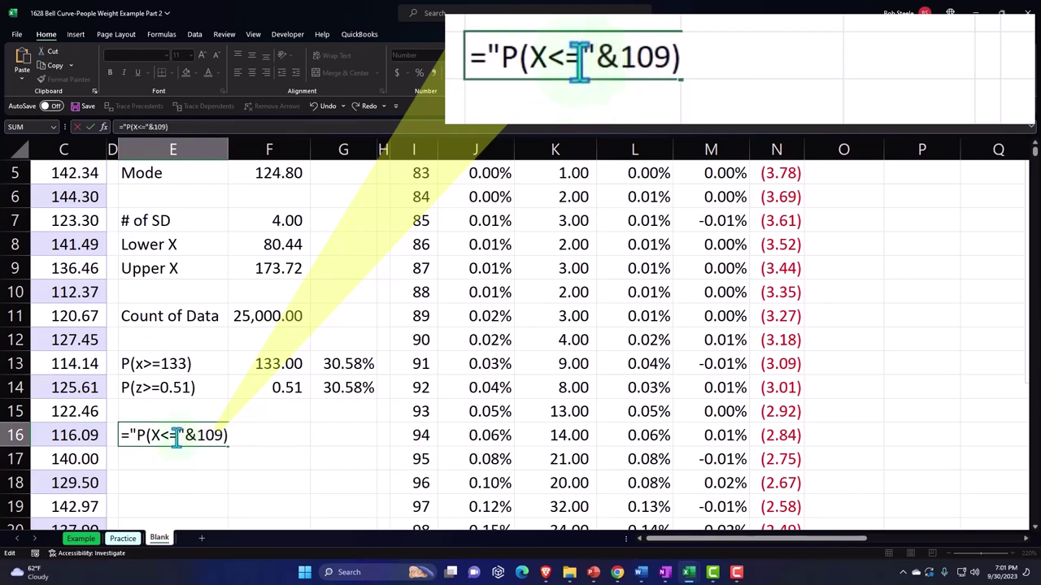
key("shift+Right")
key("shift+Right")
key("shift+Right")
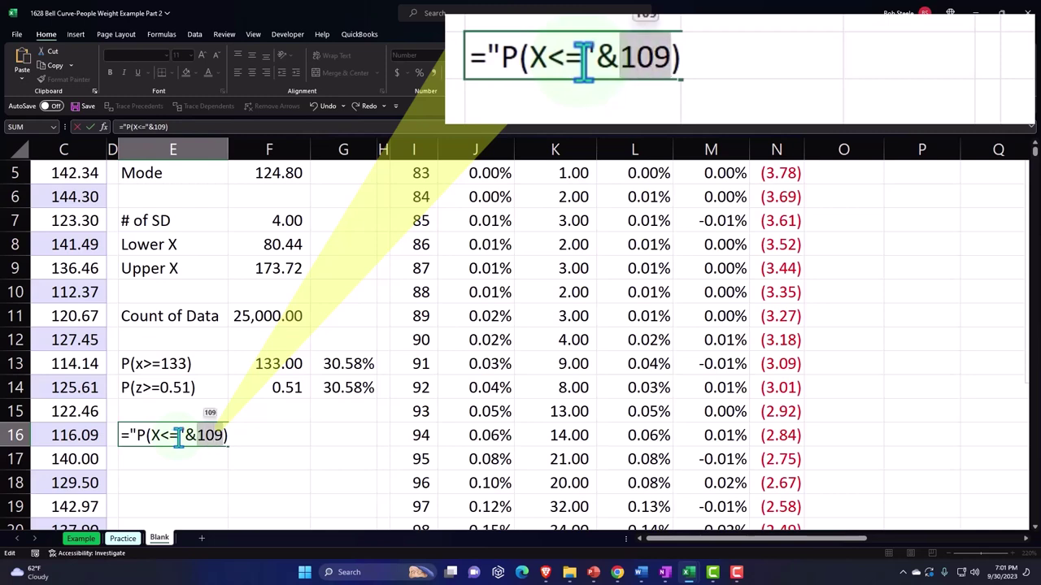
left_click(269, 480)
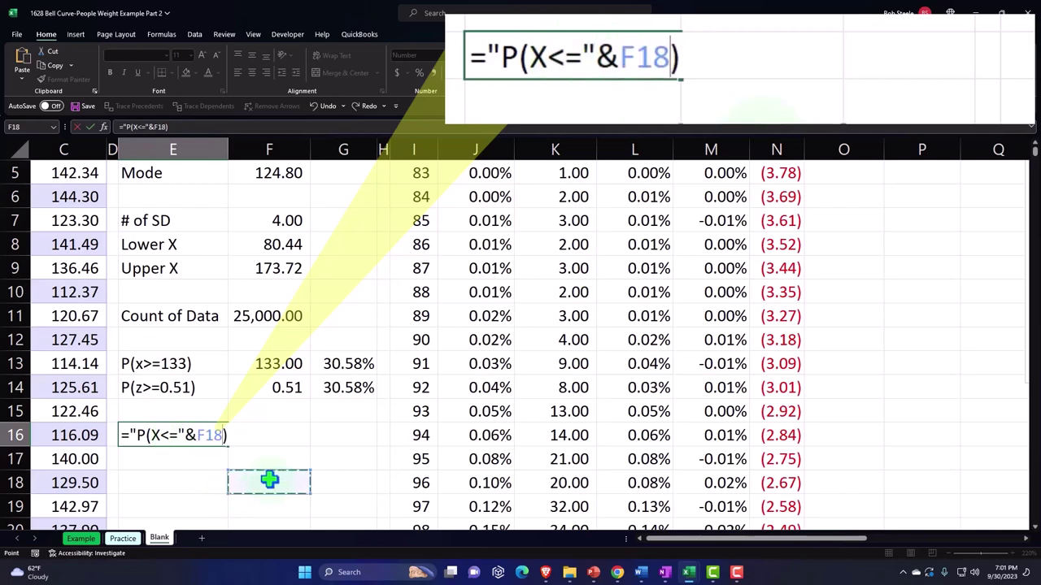
key("Up")
key("Up")
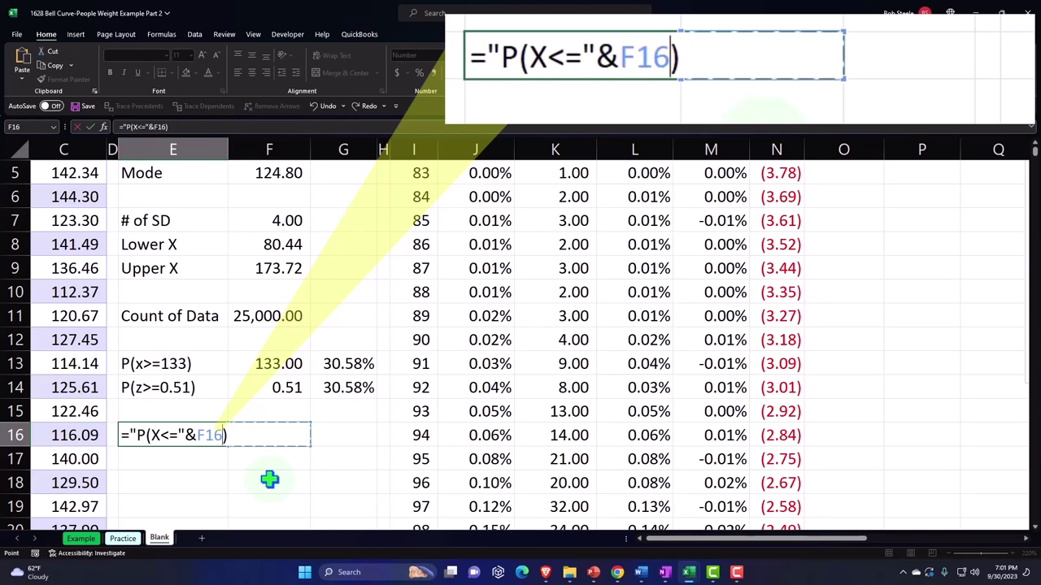
type("&")
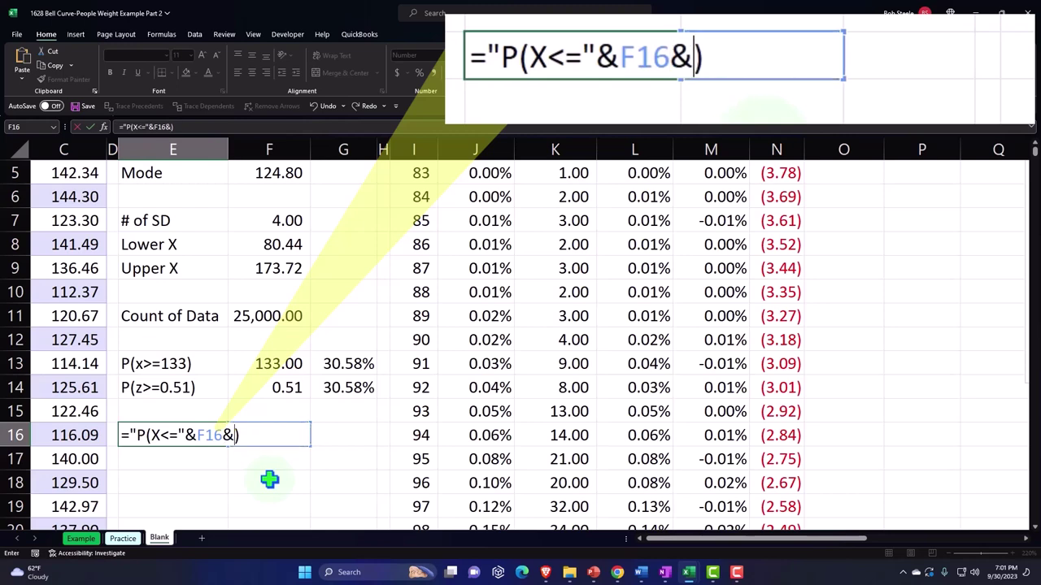
type("\"")
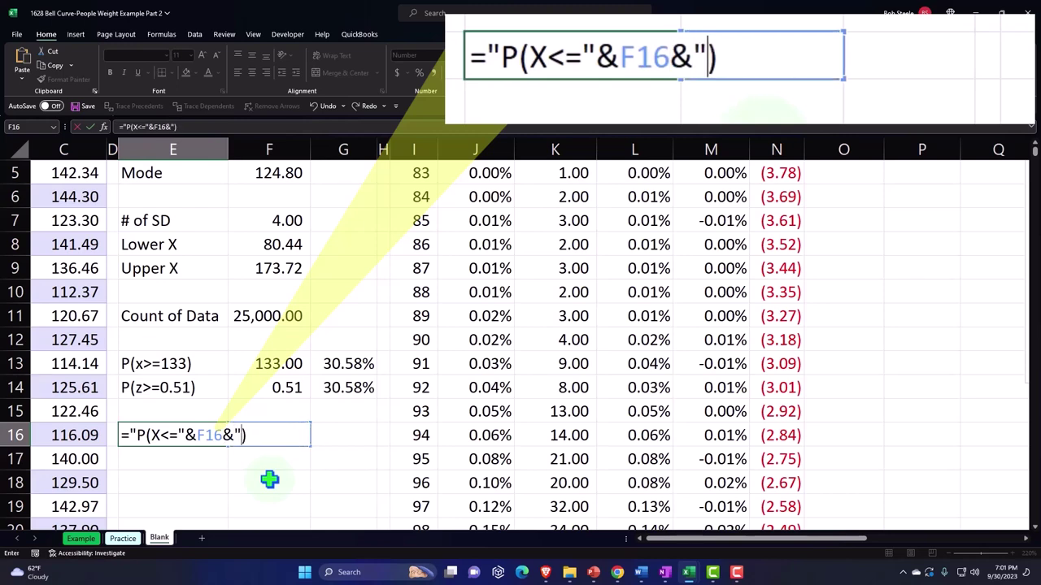
left_click(269, 437)
type("\"")
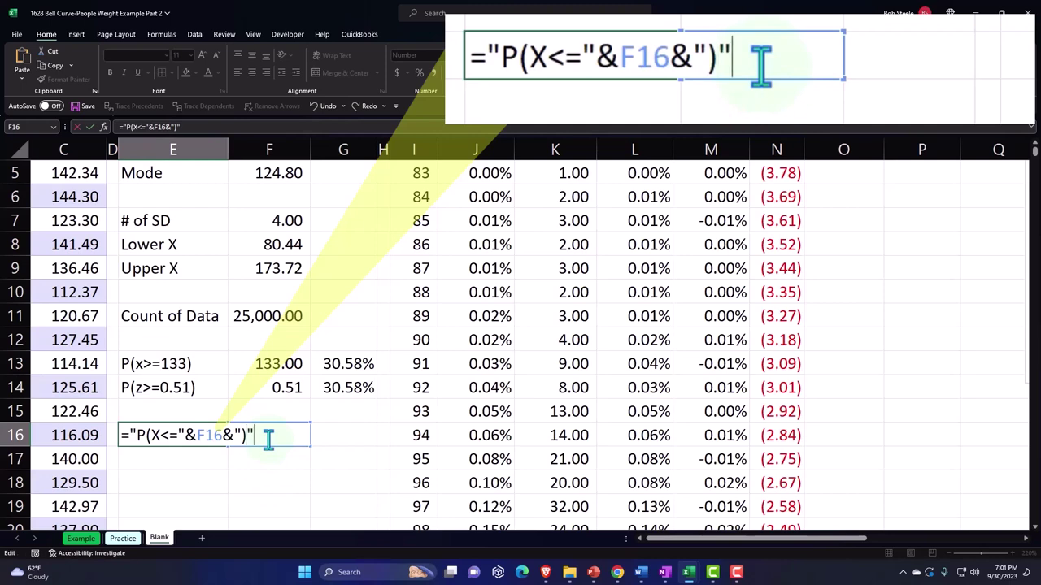
key("Return")
Test the dynamic E16 label with a threshold of 90 in F16 and undo the change.
left_click(269, 437)
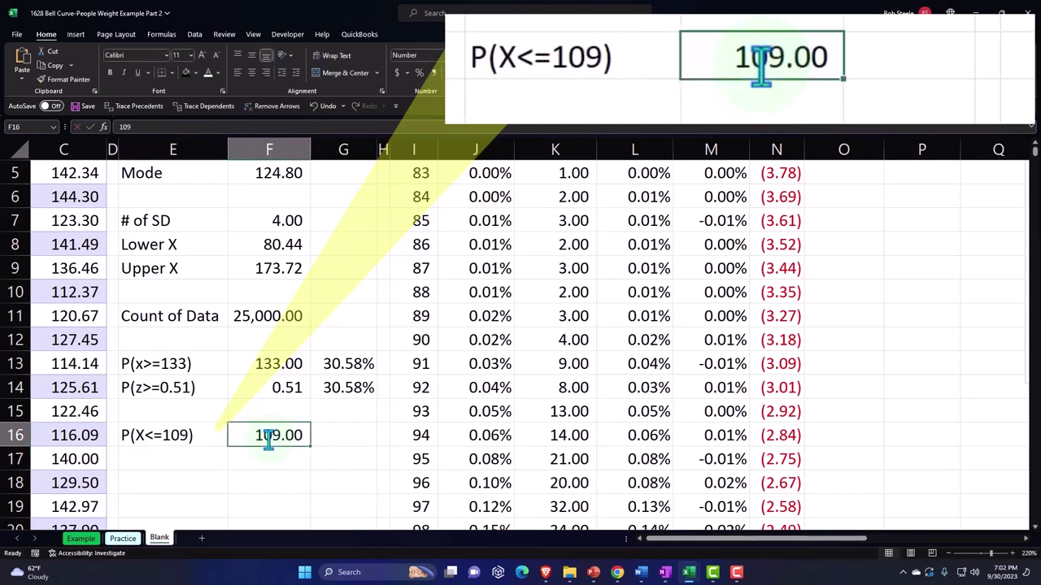
type("90")
key("Return")
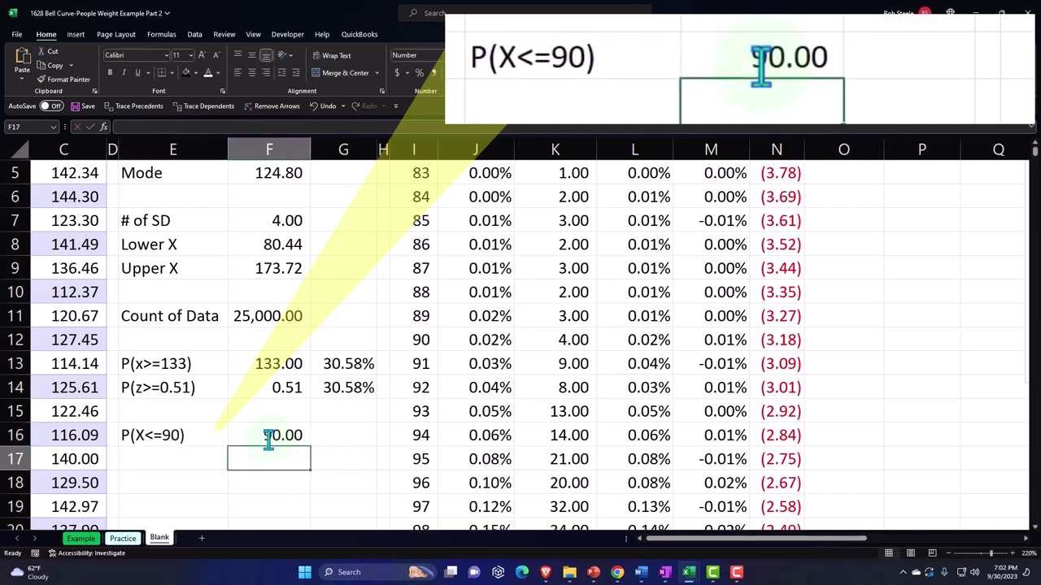
left_click(325, 118)
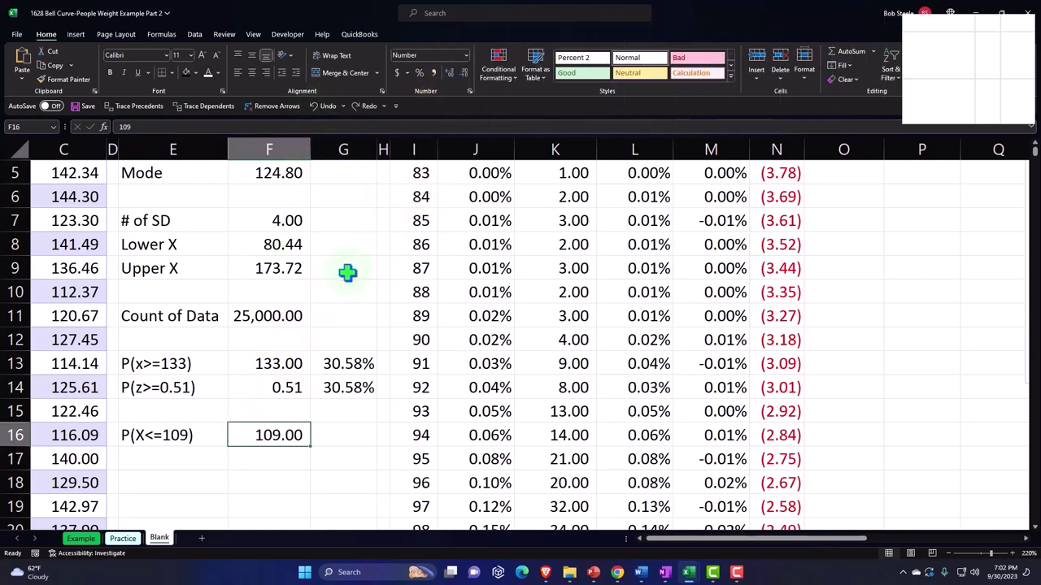
key("Down")
key("Left")
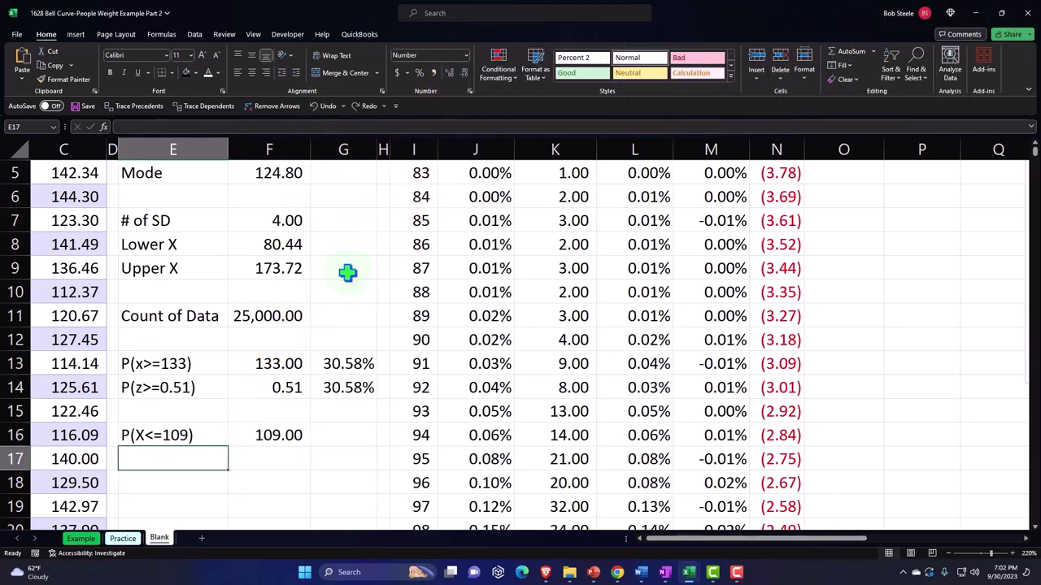
type("P")
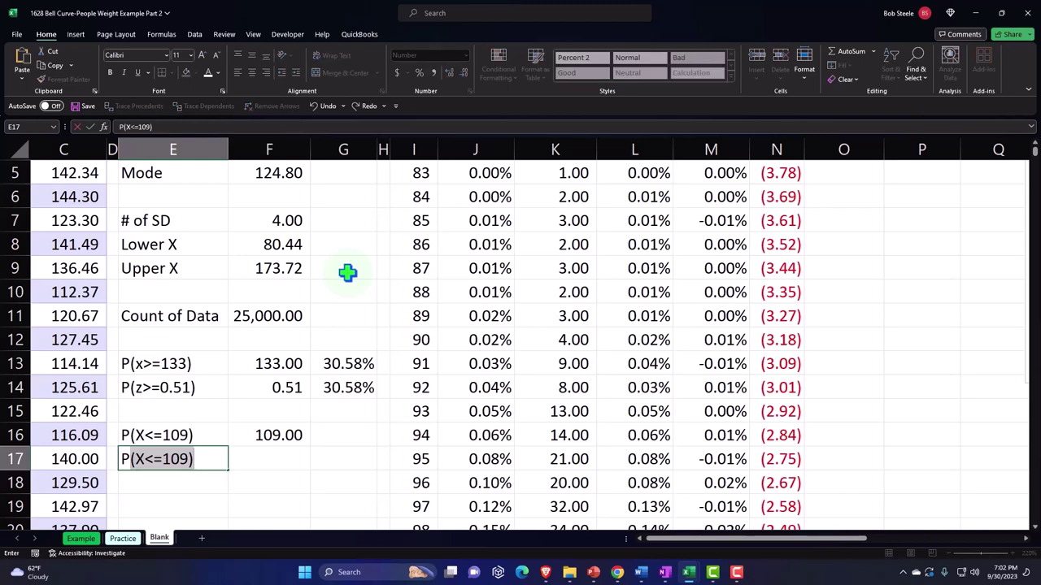
type("(")
key("BackSpace")
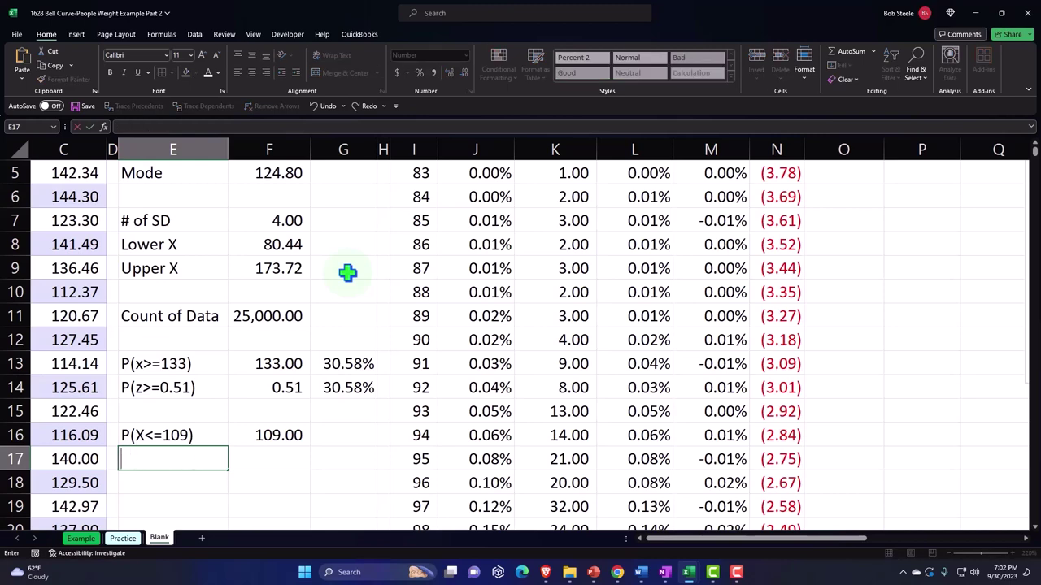
key("Tab")
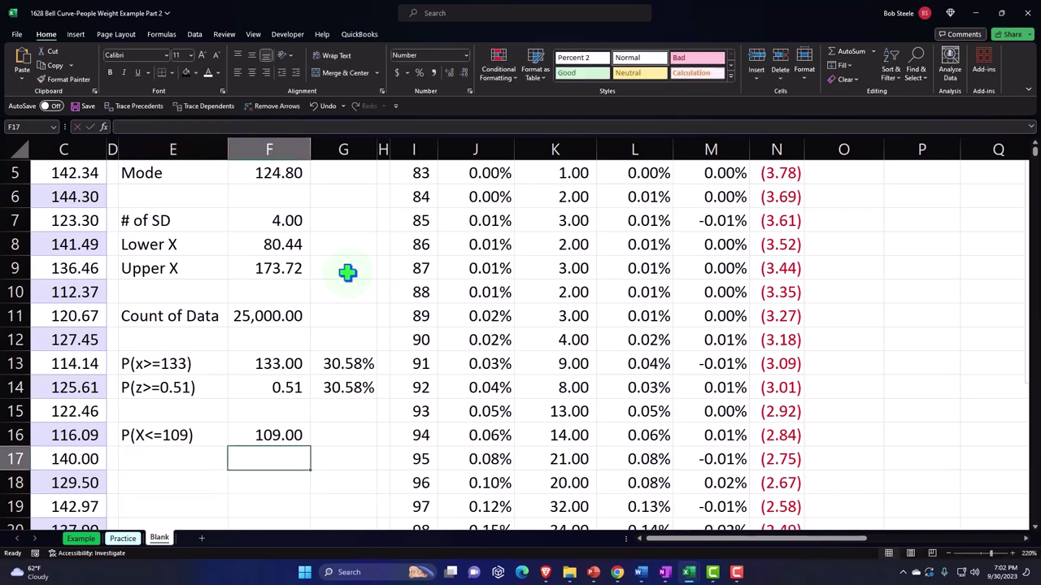
Calculate the Z-score of the 109 threshold in F17 with the formula =(F16-F2)/F3.
type("=")
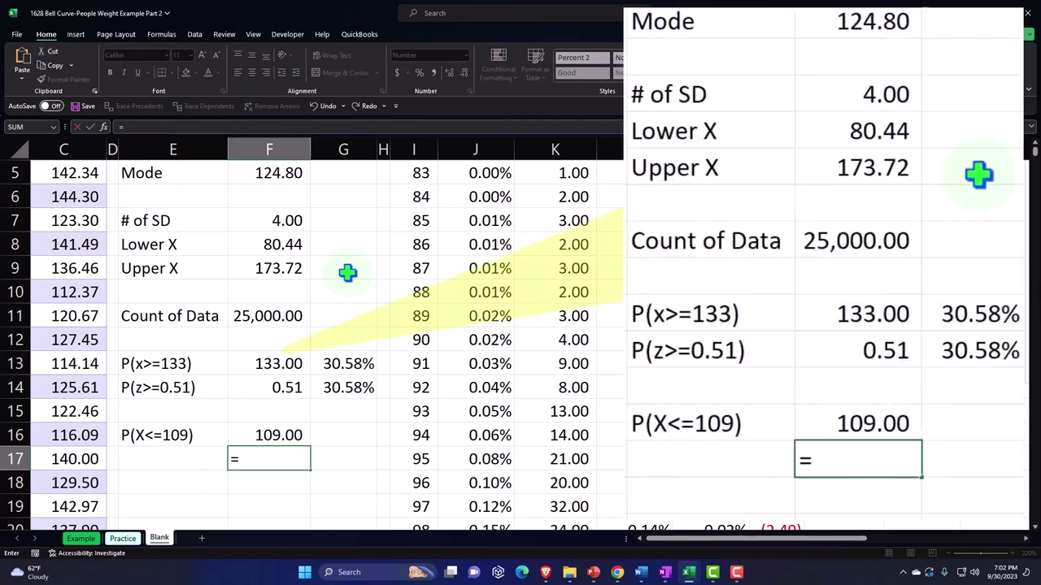
type("(")
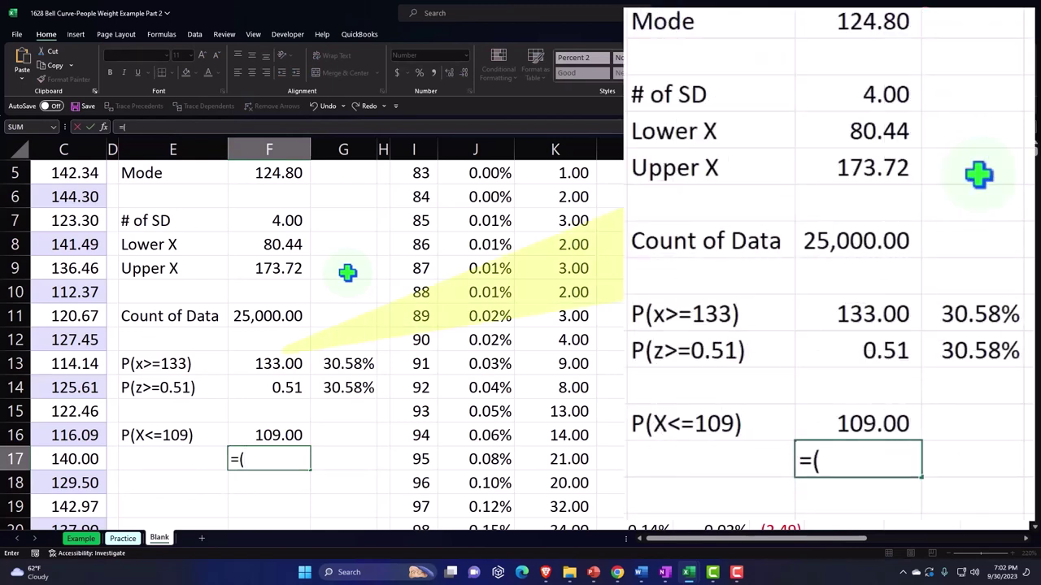
key("Up")
type("-")
key("Up")
key("Up")
key("Up")
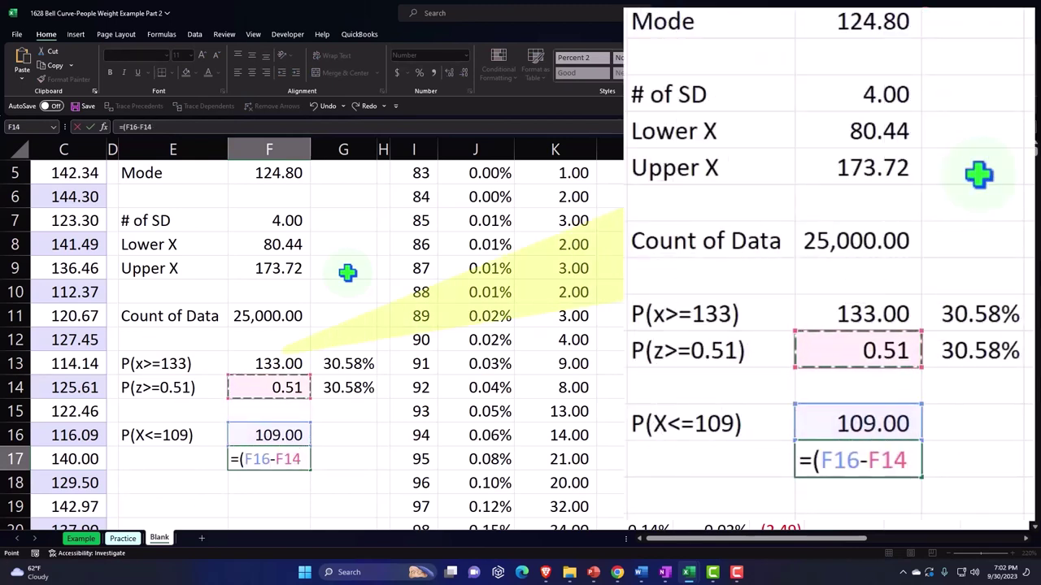
key("Up")
key("Up")
key("Up")
key("Up")
key("Up")
key("Up")
key("Up")
key("Up")
key("Up")
key("Up")
key("Up")
key("Up")
key("Up")
key("Down")
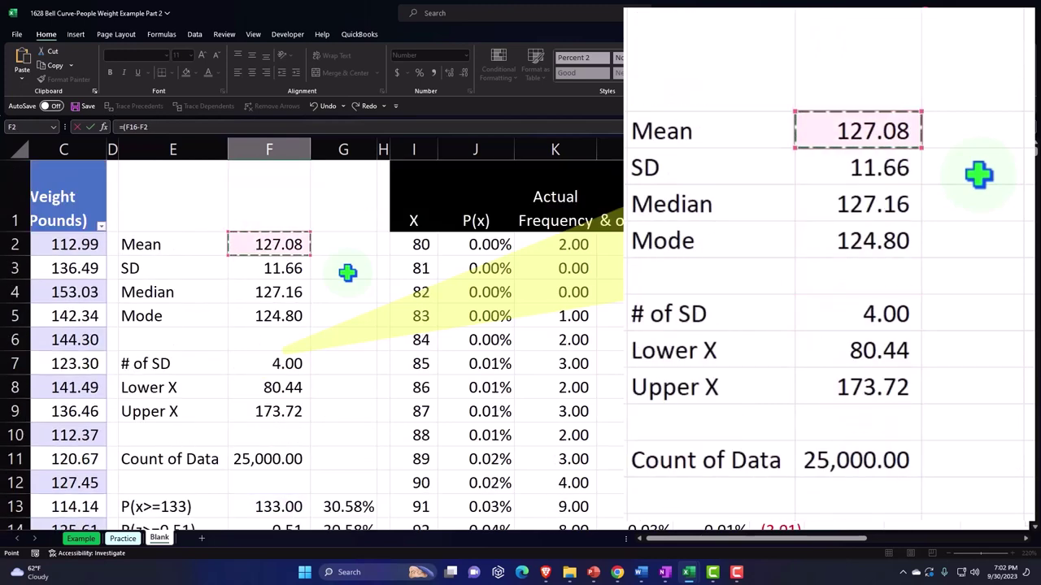
type(")")
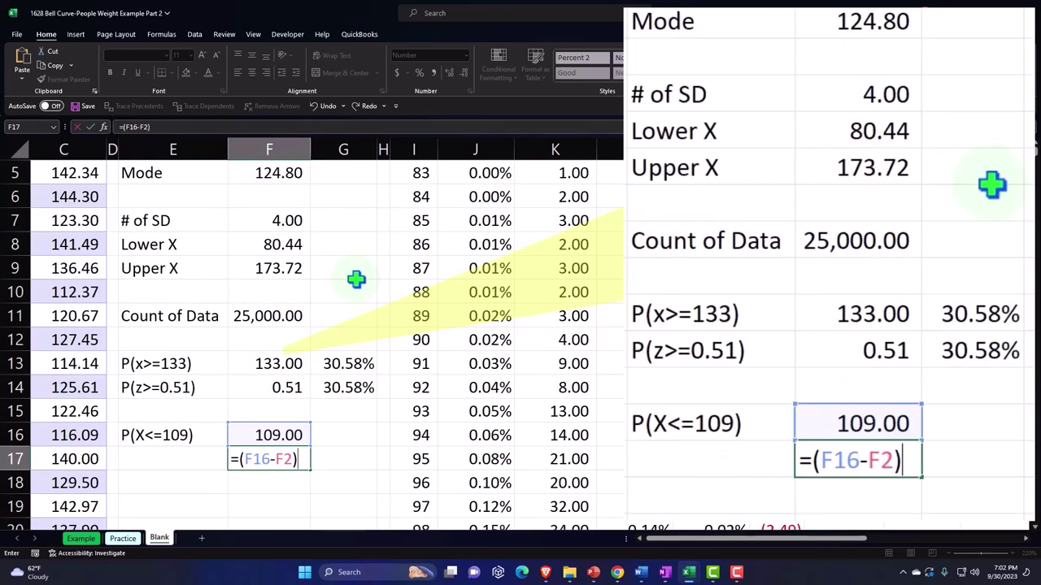
type("/")
key("Up")
key("Up")
key("Up")
key("Up")
key("Up")
key("Up")
key("Up")
key("Up")
key("Up")
key("Up")
key("Up")
key("Up")
key("Up")
key("Up")
key("Up")
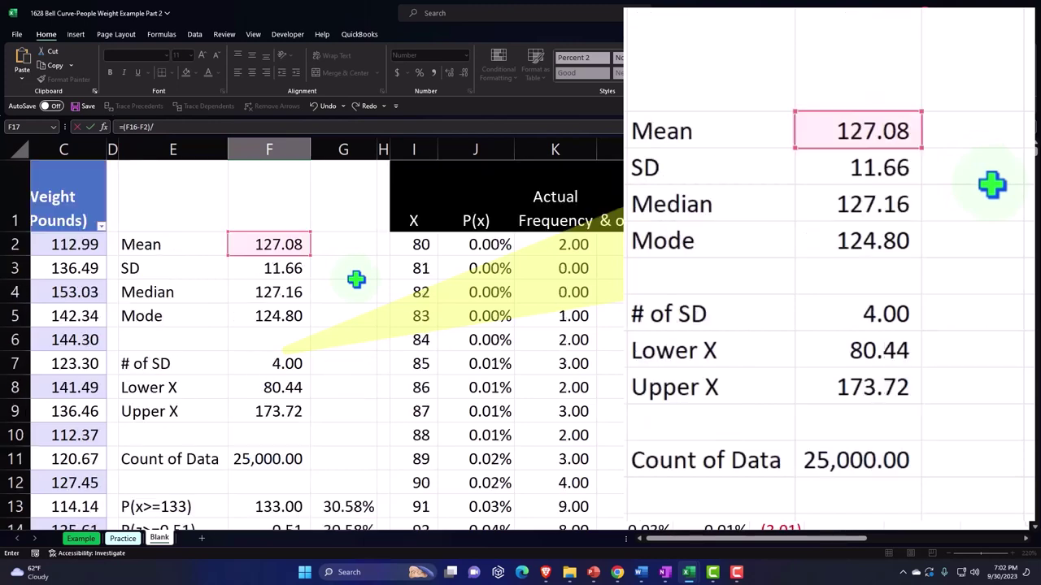
left_click(274, 269)
key("Return")
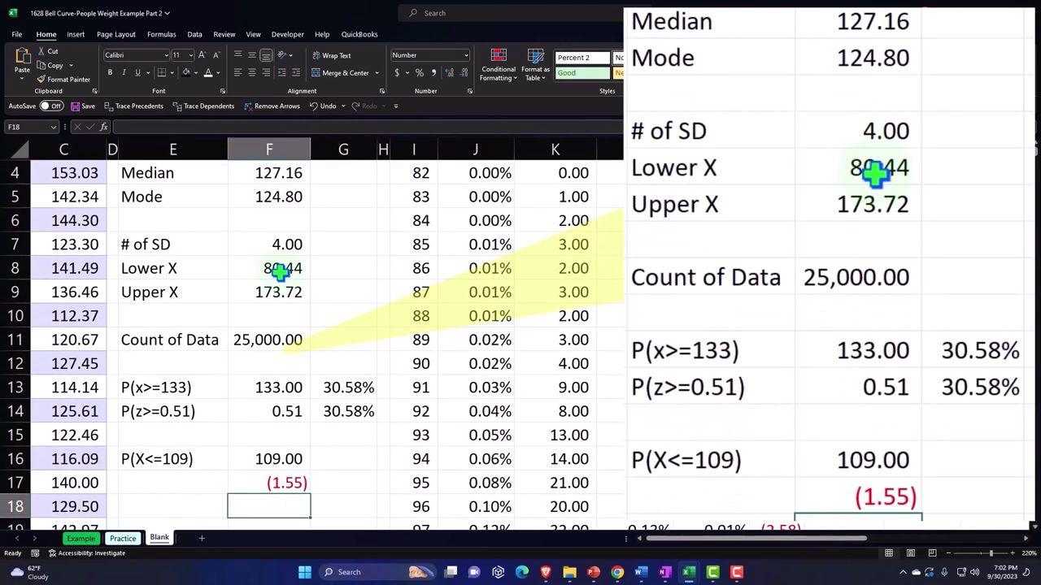
Enter the label P(z<=-1.55) in E17, beside the Z-score.
key("Up")
key("Left")
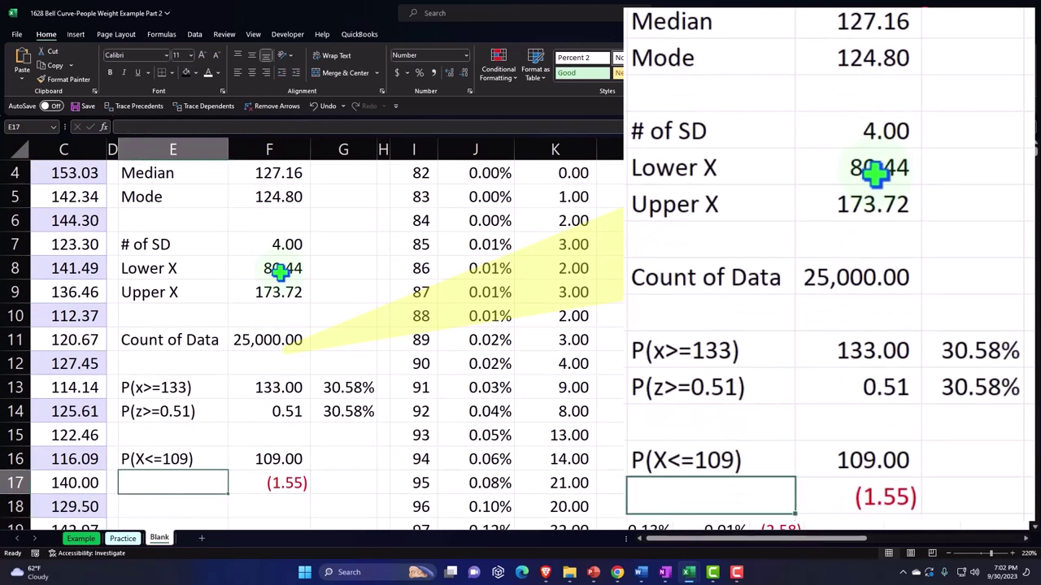
type("P(z")
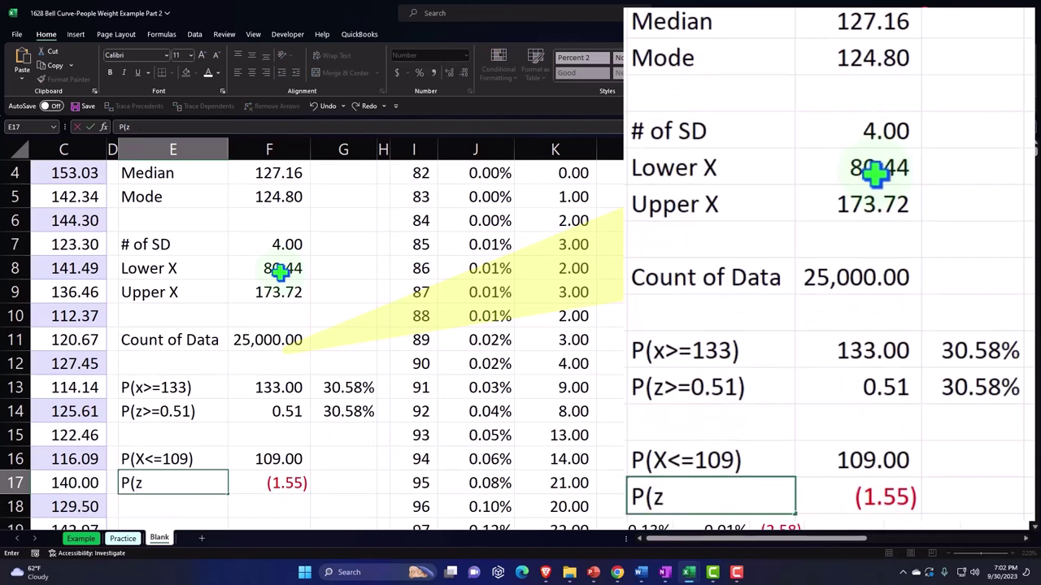
type("<=-1.55")
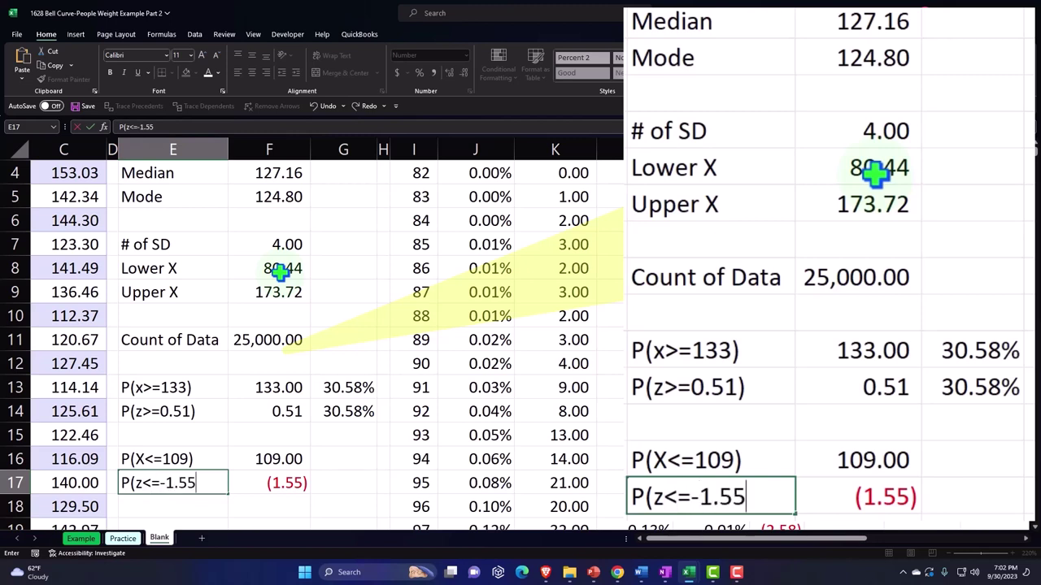
type(")")
key("Return")
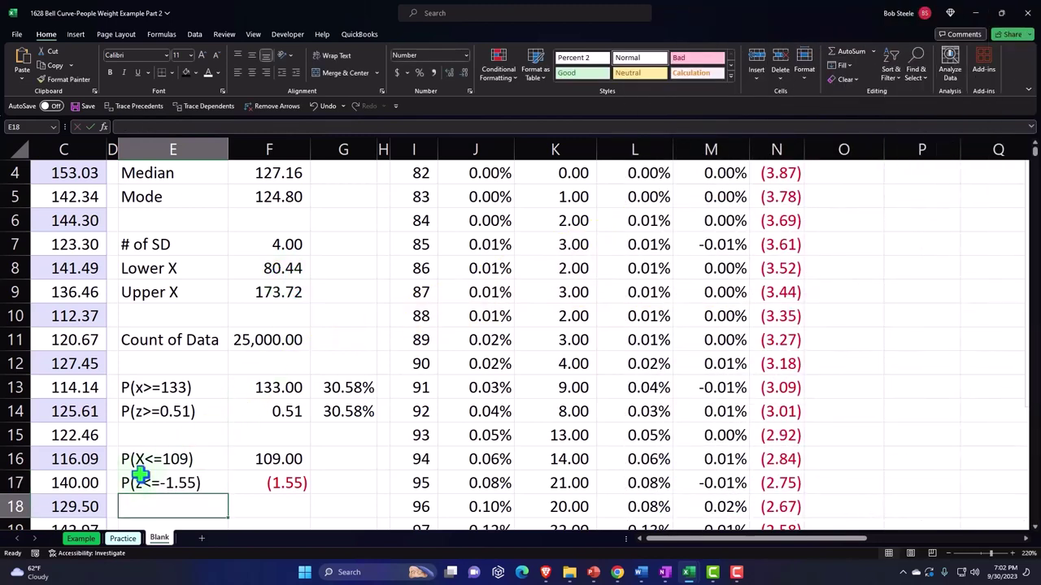
Turn the E17 label into the dynamic formula ="P(z<="&F17&")" so it picks up the Z-score from F17.
double_click(134, 483)
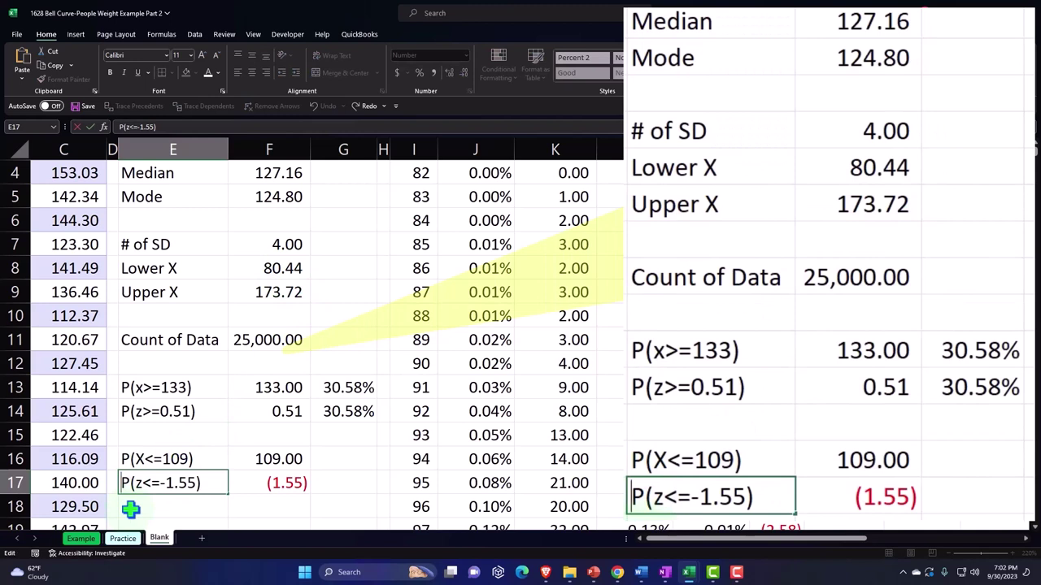
type("=\"")
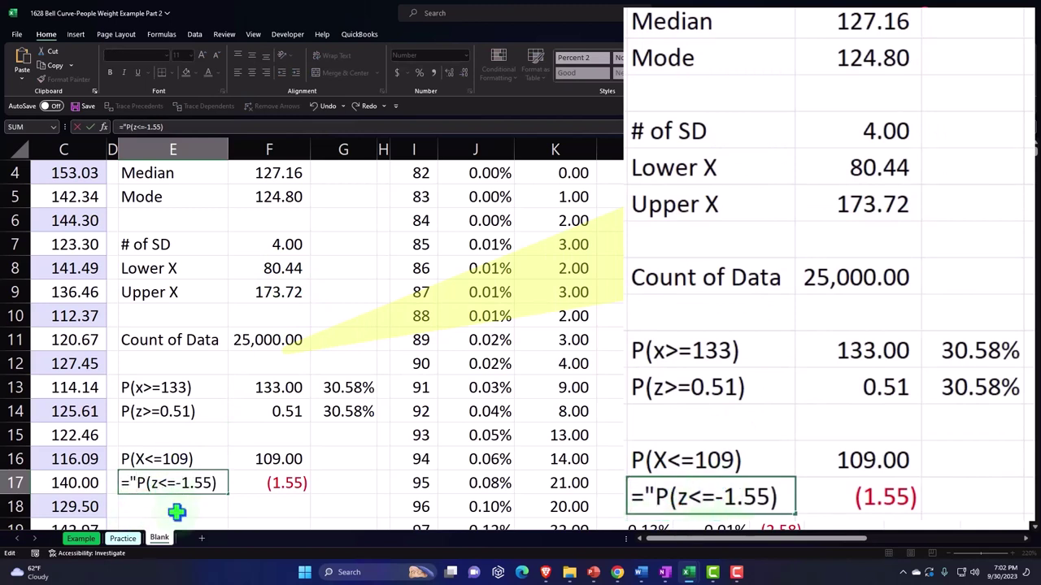
type("\"")
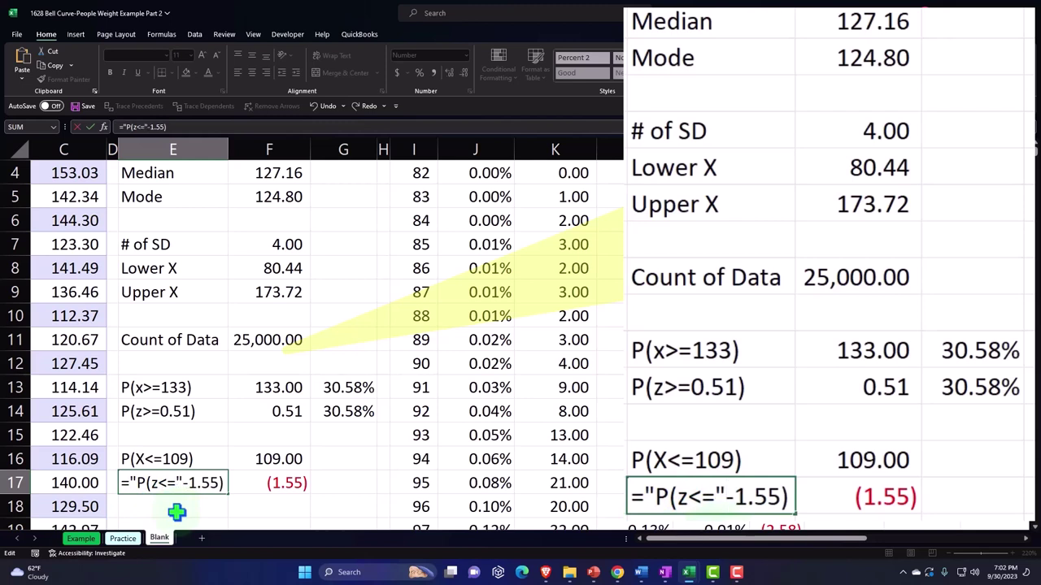
type("&")
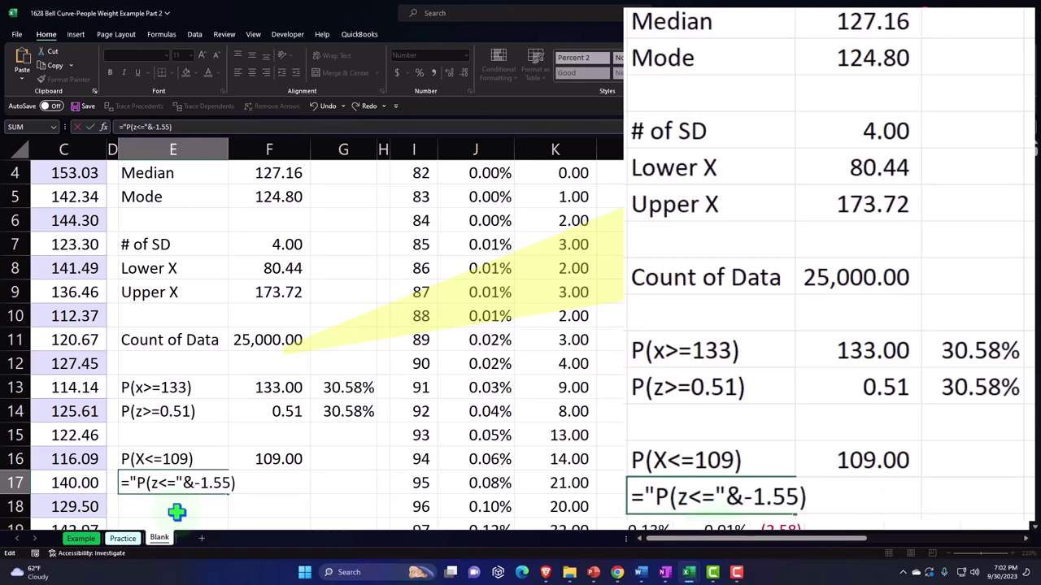
key("shift+Right")
key("shift+Right")
key("shift+Right")
key("shift+Right")
key("shift+Right")
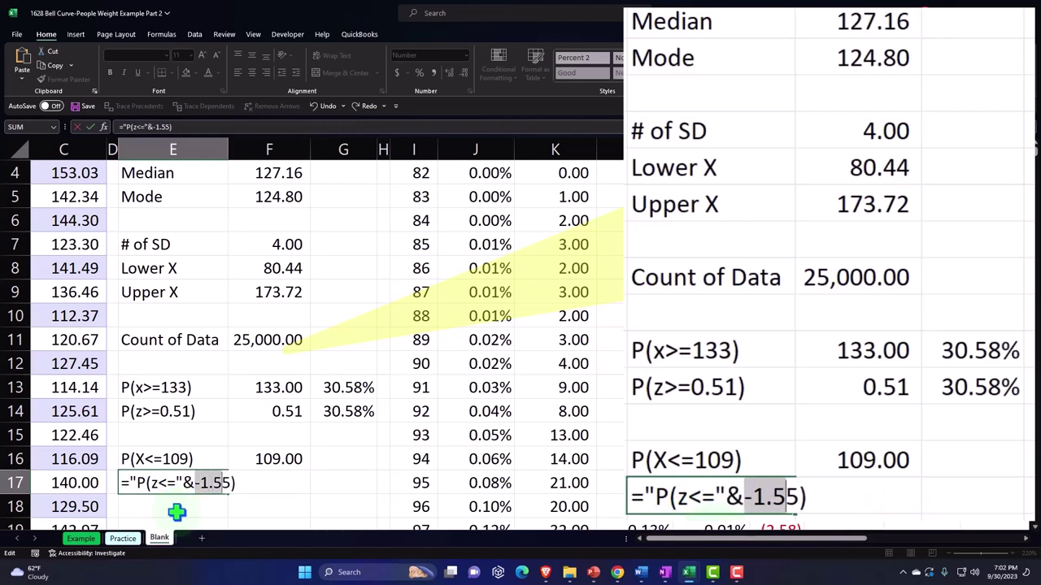
left_click(366, 502)
key("Left")
key("Up")
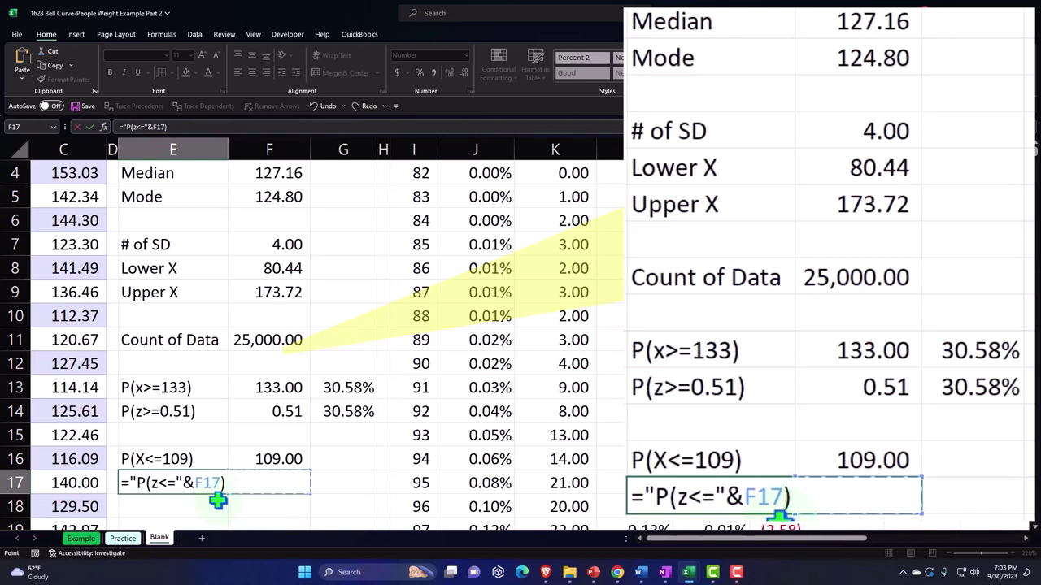
type("&")
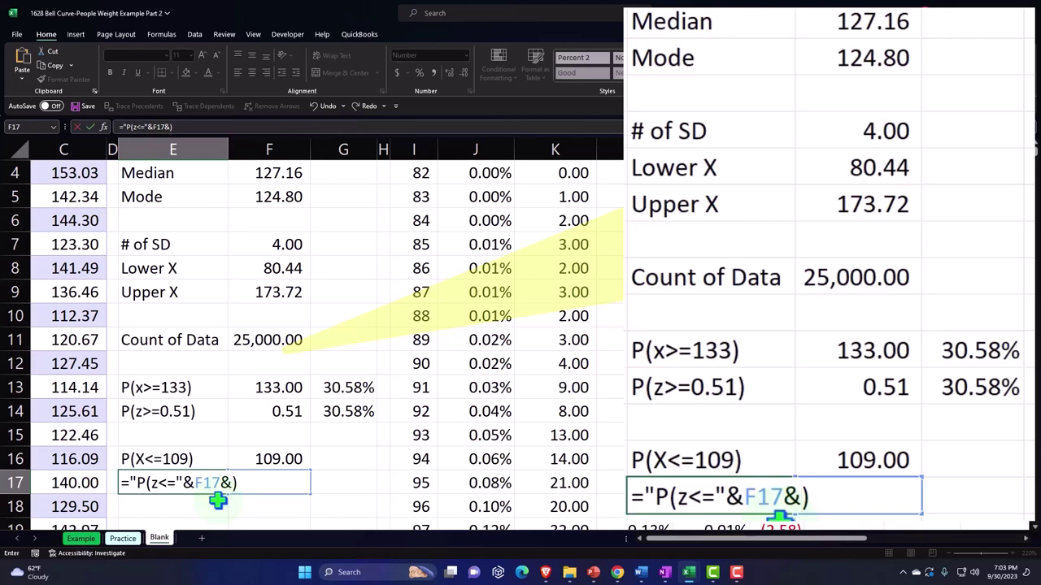
type("\"")
left_click(252, 488)
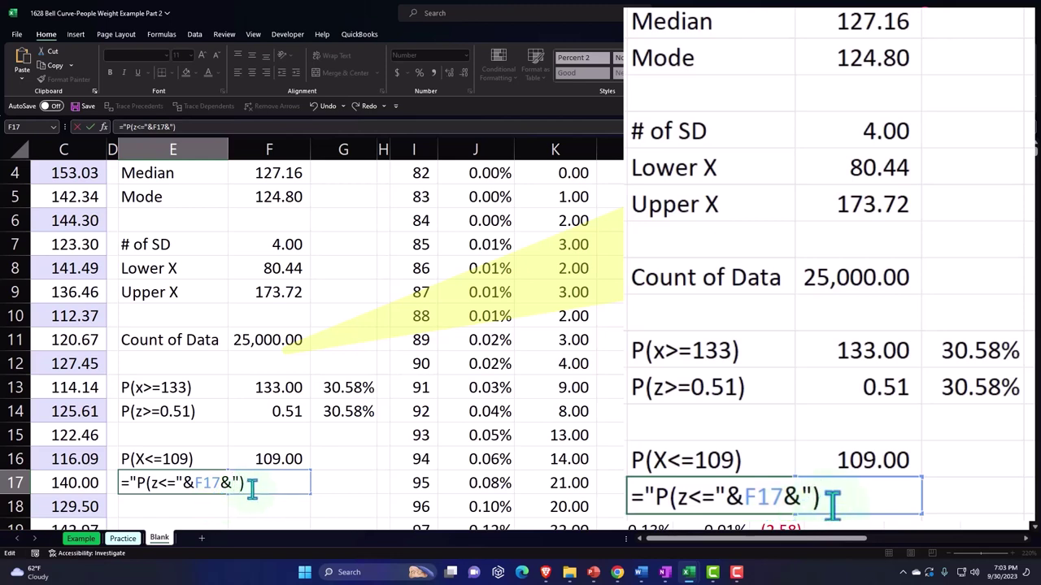
type(")\"")
key("Return")
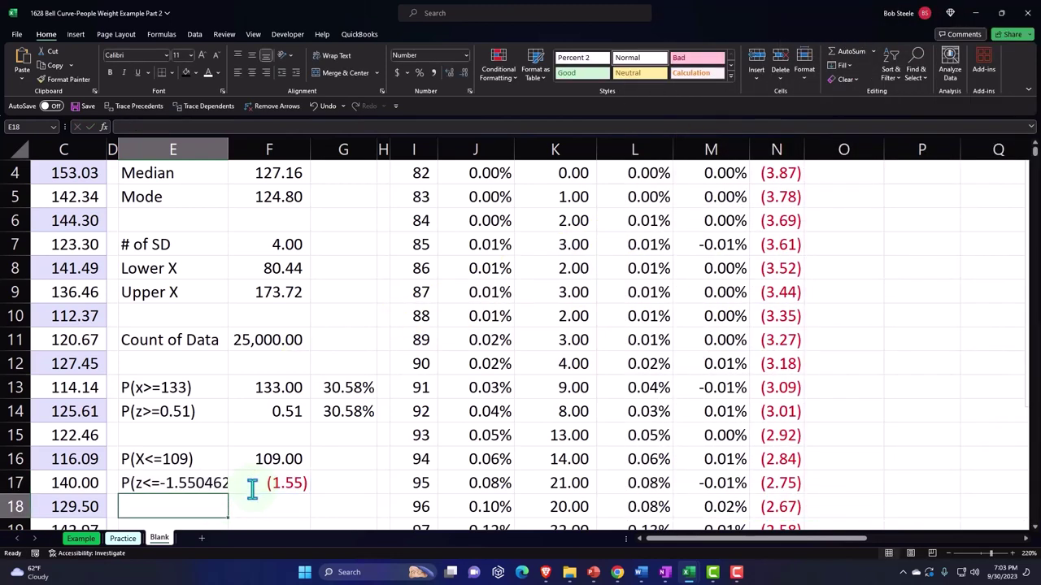
Round the Z-score in the E17 label to two decimals by wrapping the reference as ROUND(F17,2).
key("Up")
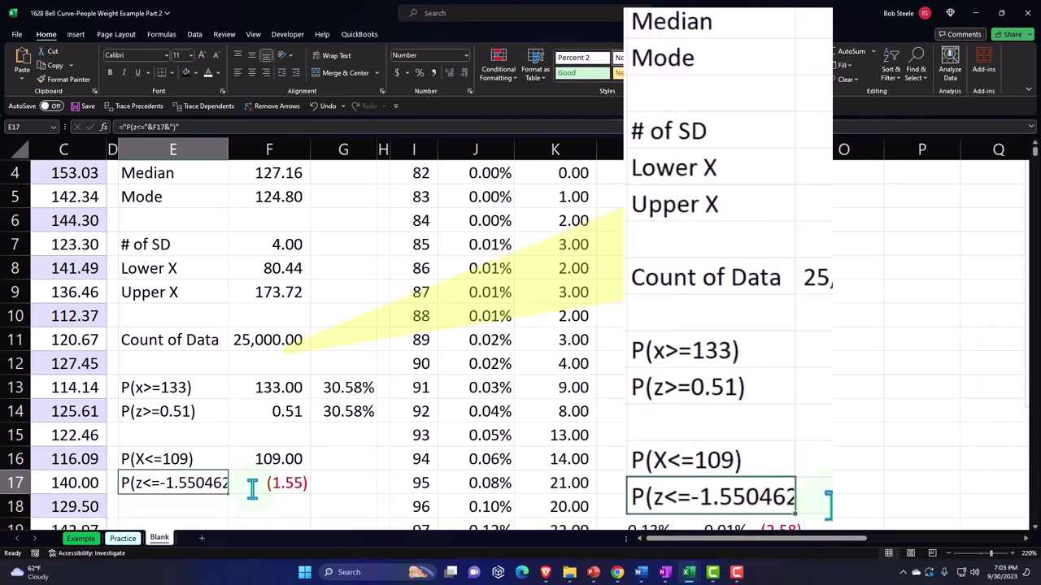
double_click(187, 482)
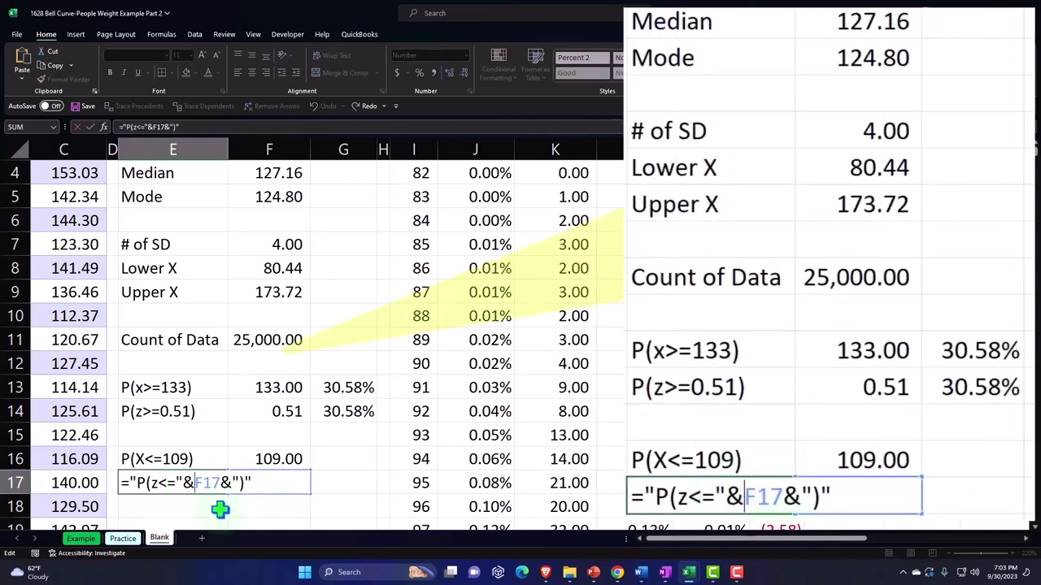
type("roun")
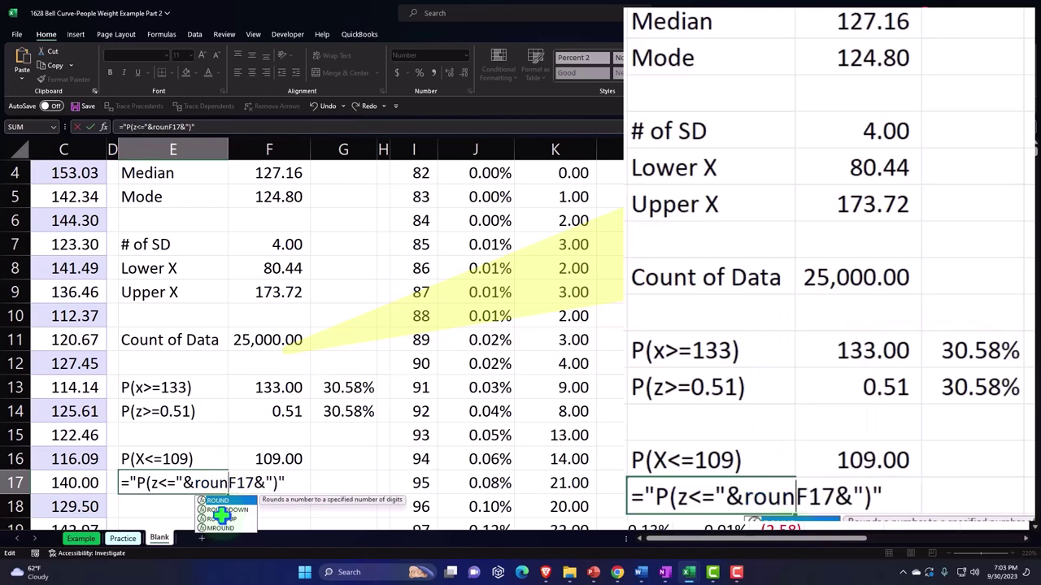
type("d(")
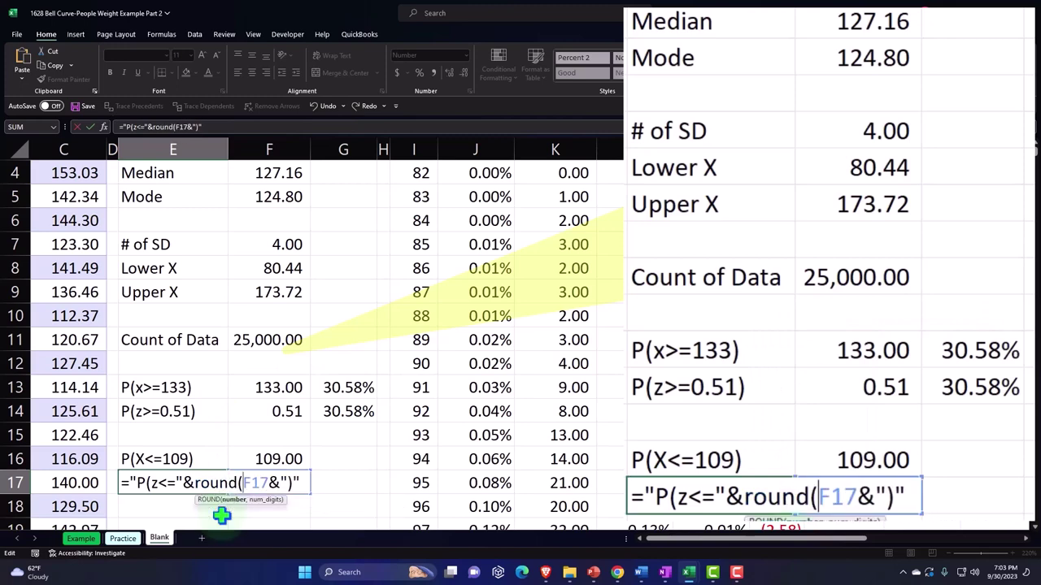
key("Right")
type(",")
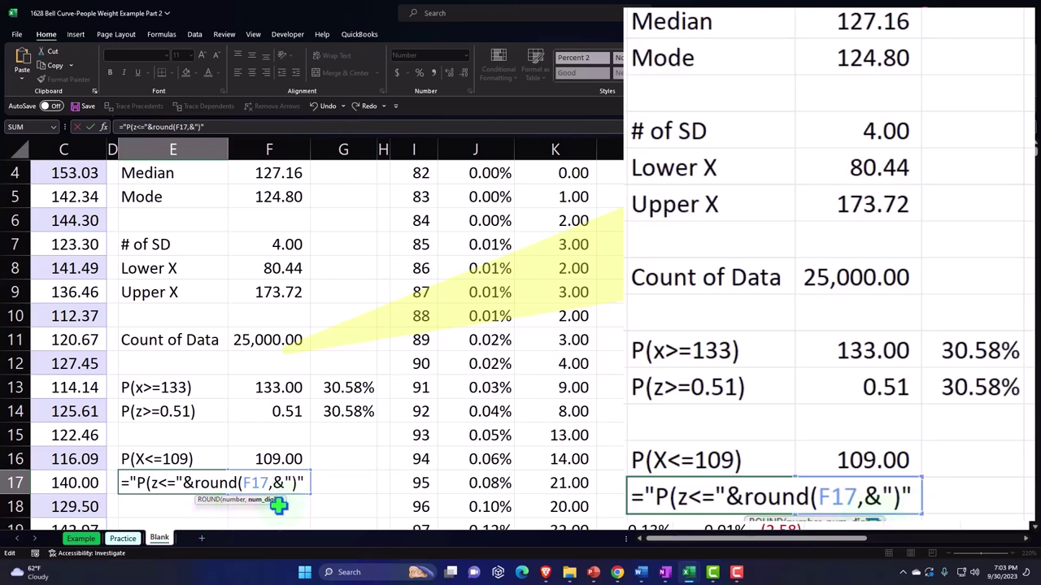
type("2")
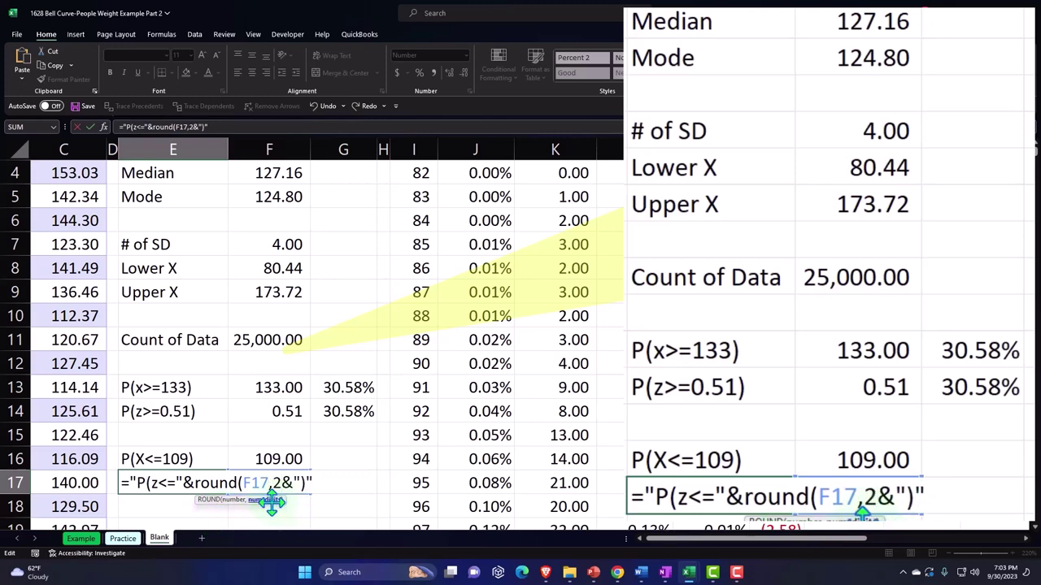
type(")")
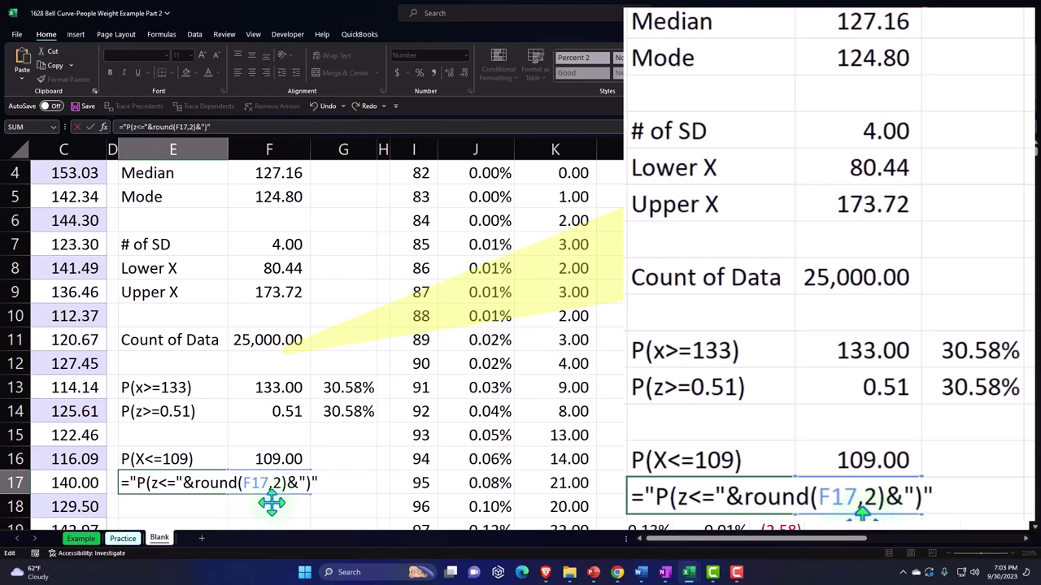
key("Return")
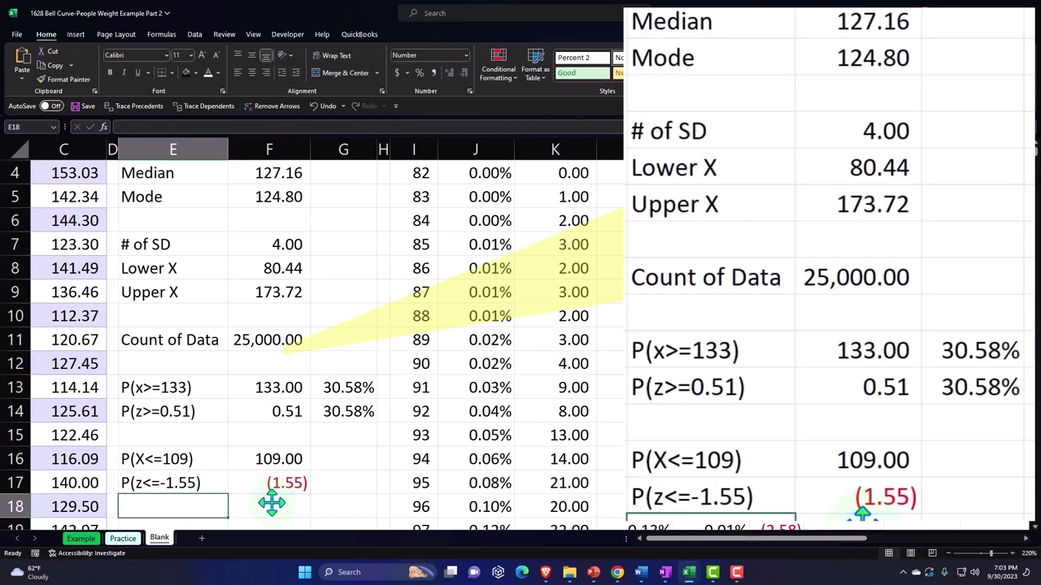
Calculate the lower-tail probability for the 109 threshold in G16 with the formula =NORM.DIST(F16,F2,F3,1).
key("Up")
key("Up")
key("Right")
key("Right")
scroll(446, 444, "down", 1)
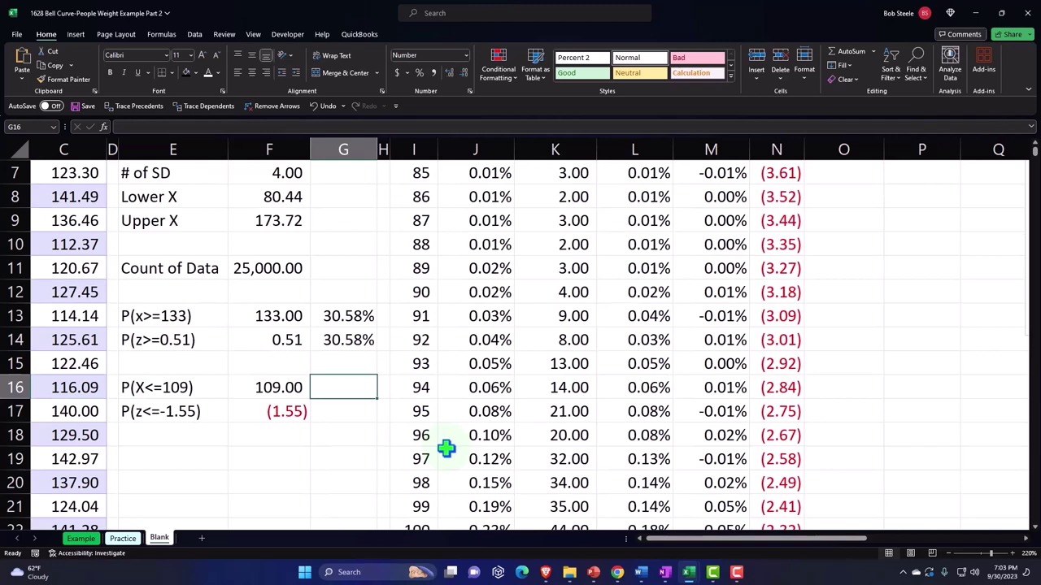
type("=")
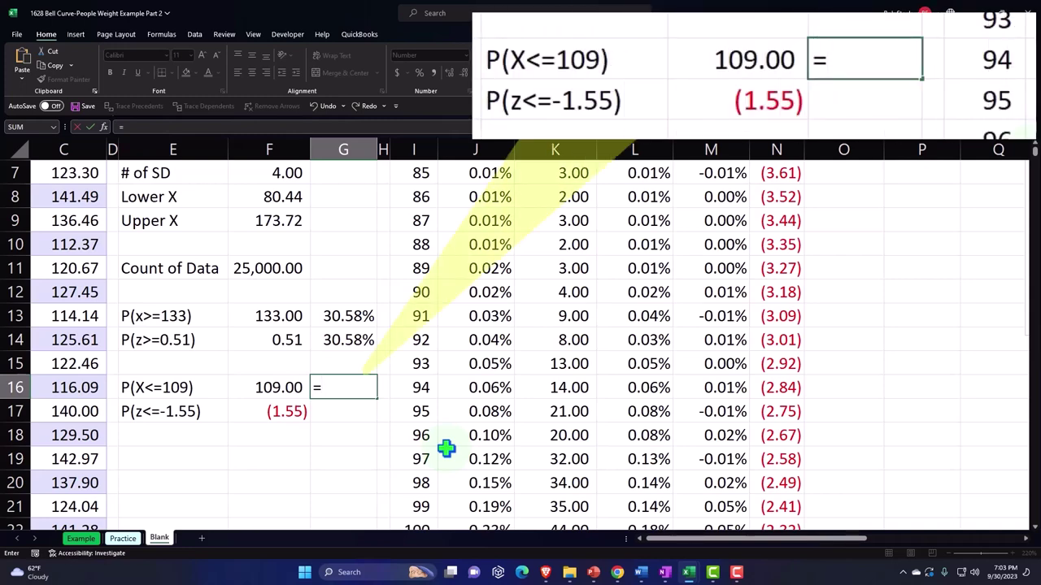
type("norm")
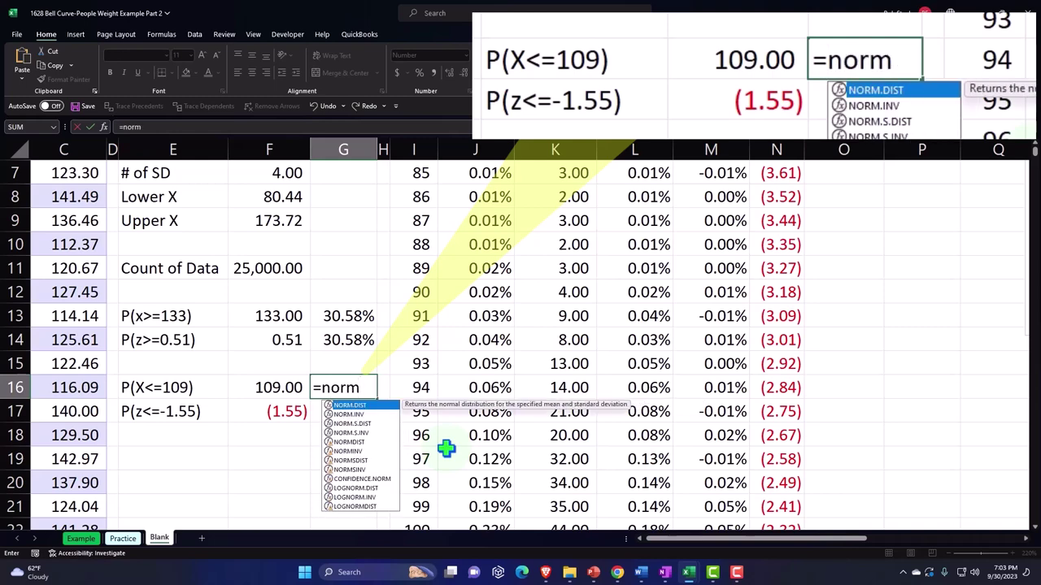
type(".")
key("Tab")
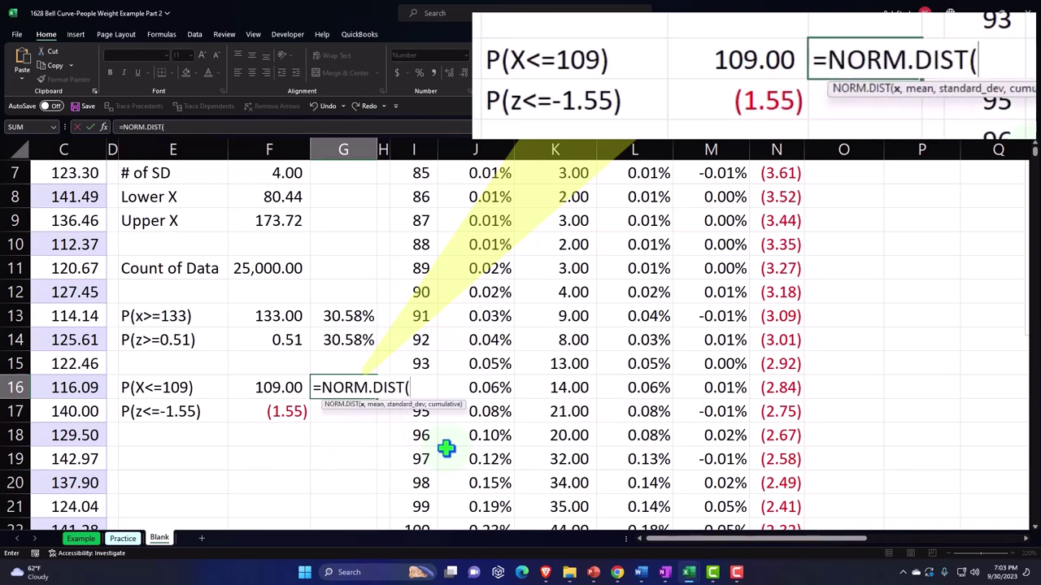
key("Left")
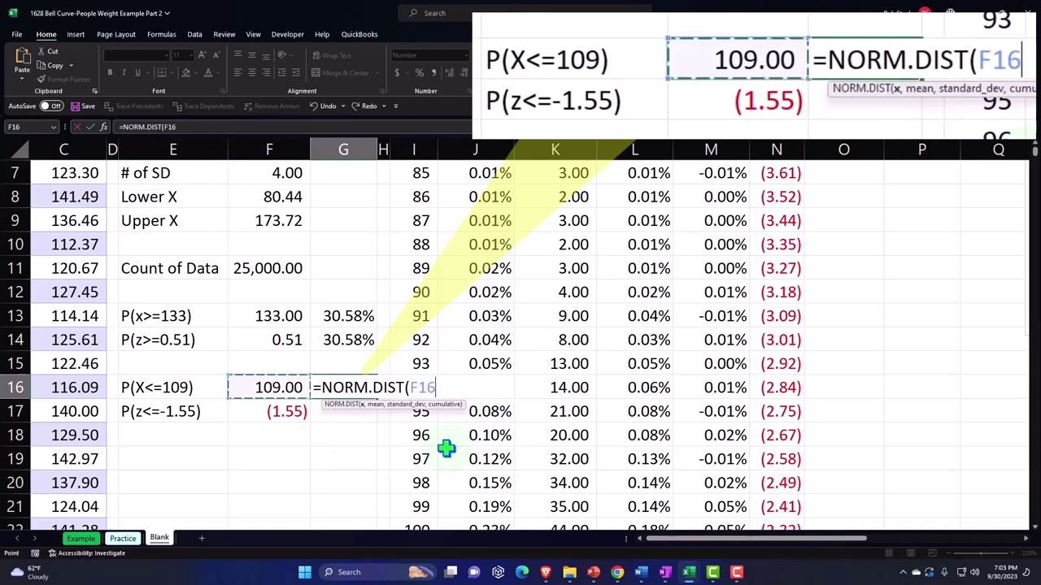
type(",")
key("Up")
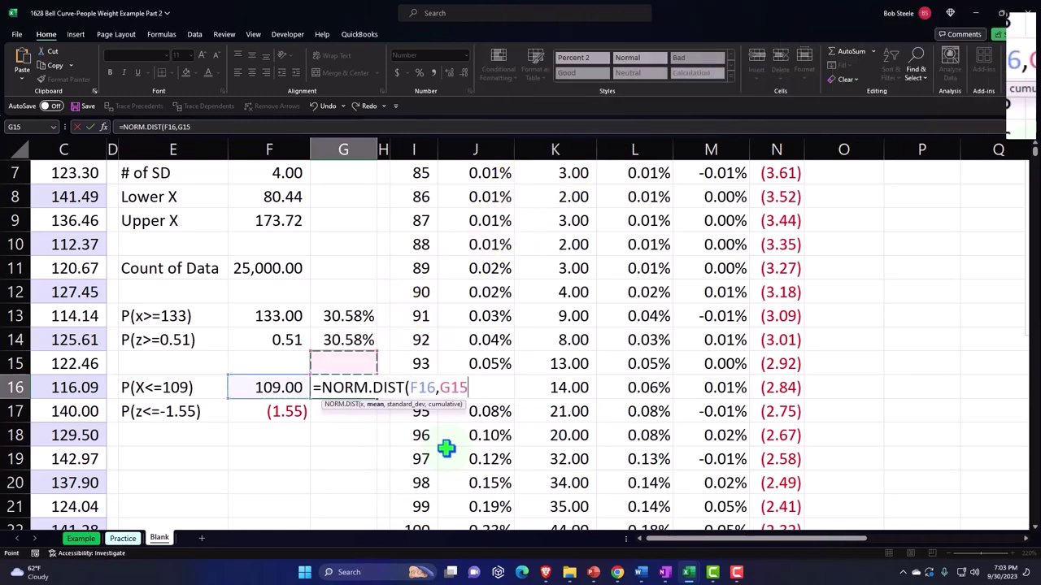
key("ctrl+Up")
key("ctrl+Up")
key("ctrl+Up")
key("Down")
key("Left")
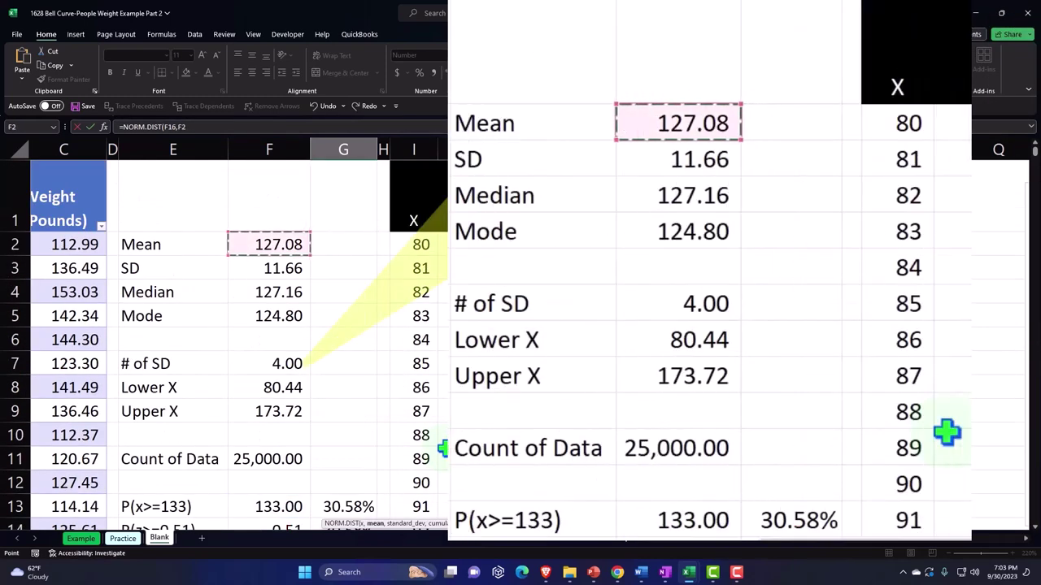
type(",")
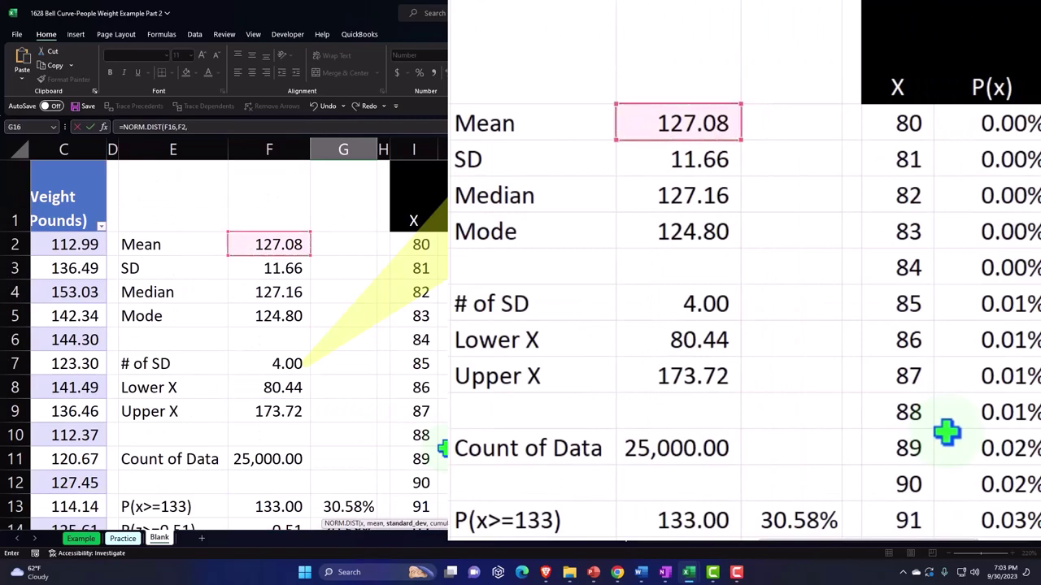
scroll(366, 344, "up", 1)
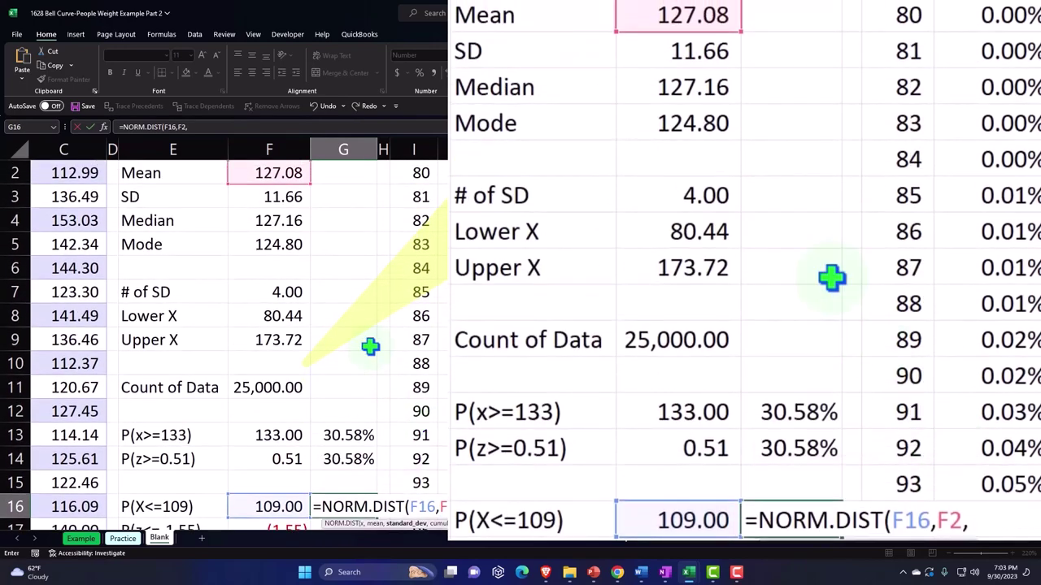
left_click(298, 204)
type(",")
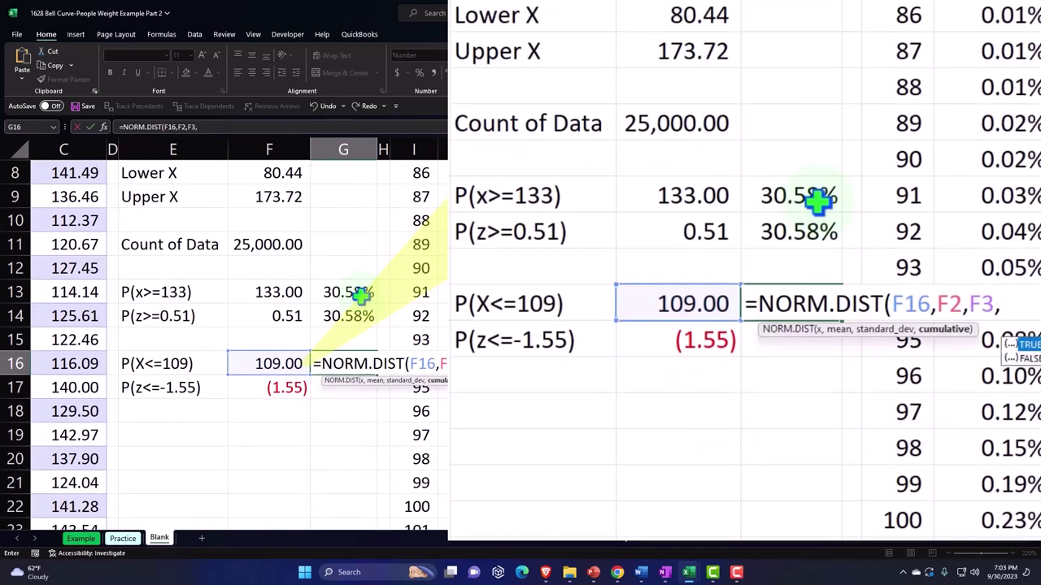
type("1)")
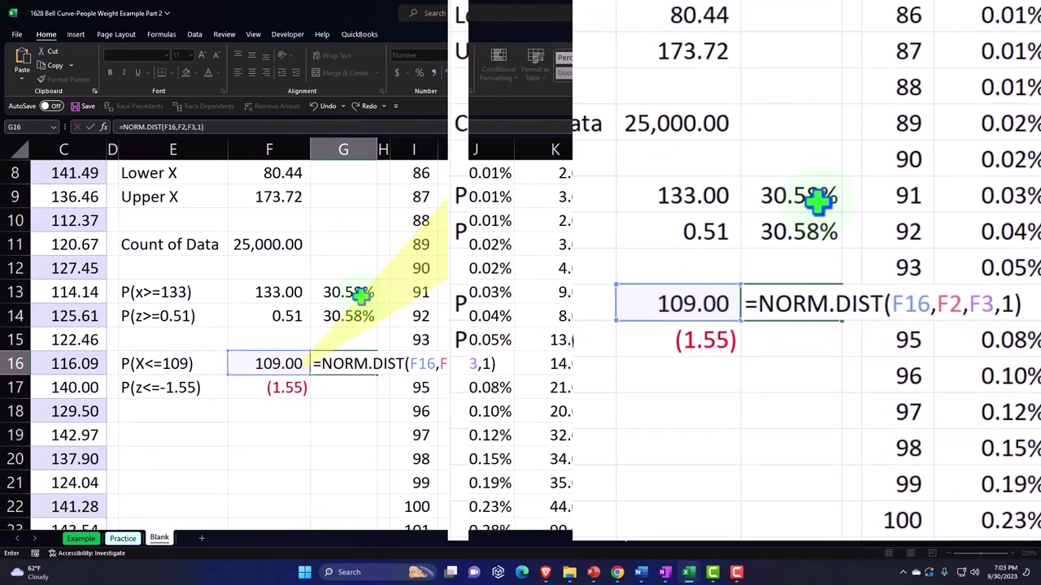
key("Return")
Format the G16 probability as a percentage with two decimals.
key("Up")
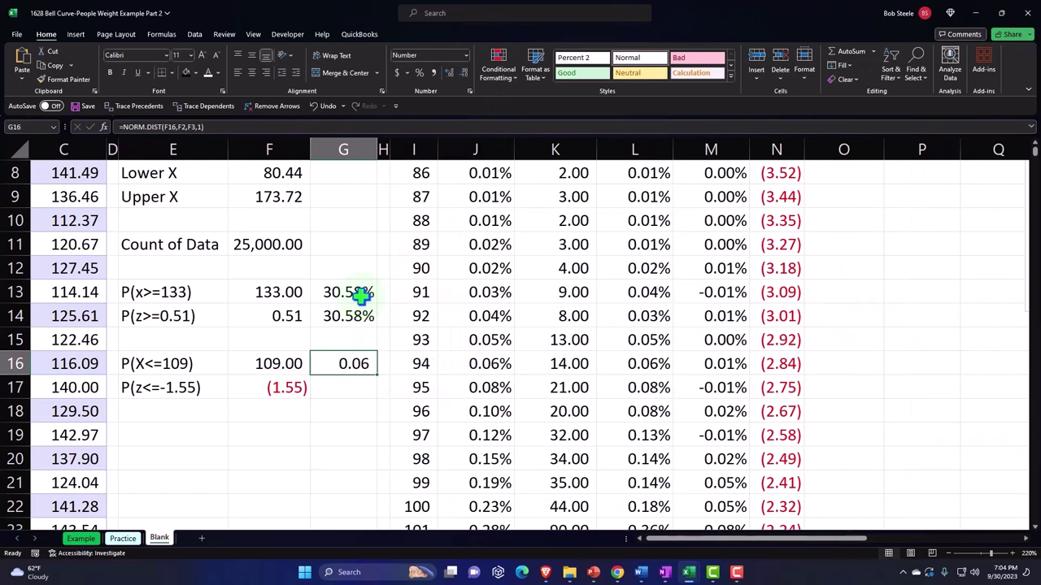
left_click(419, 73)
left_click(448, 73)
left_click(449, 72)
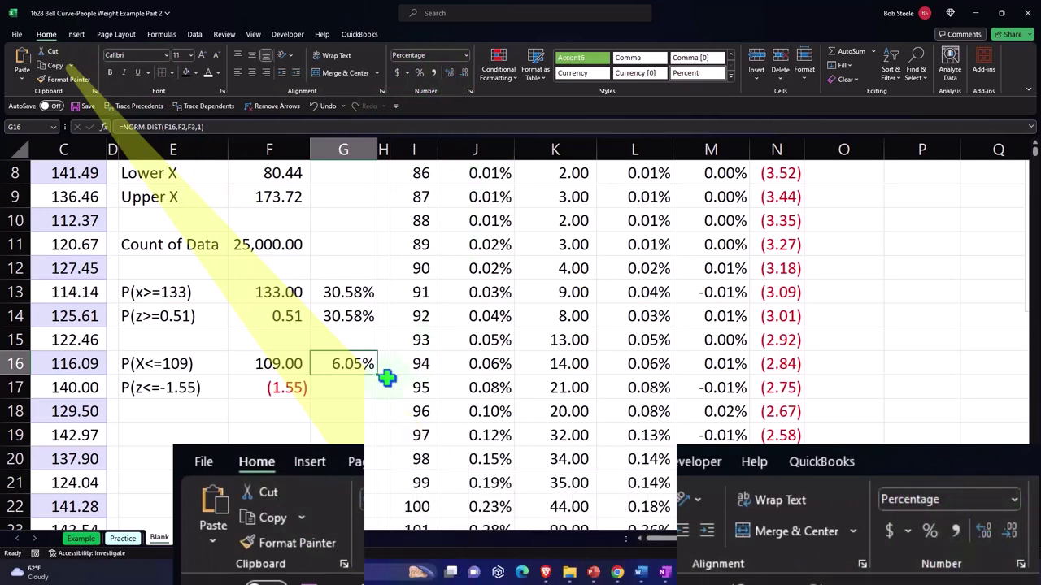
Calculate the lower-tail probability from the Z-score in G17 with the formula =NORM.S.DIST(F17,1).
left_click(365, 390)
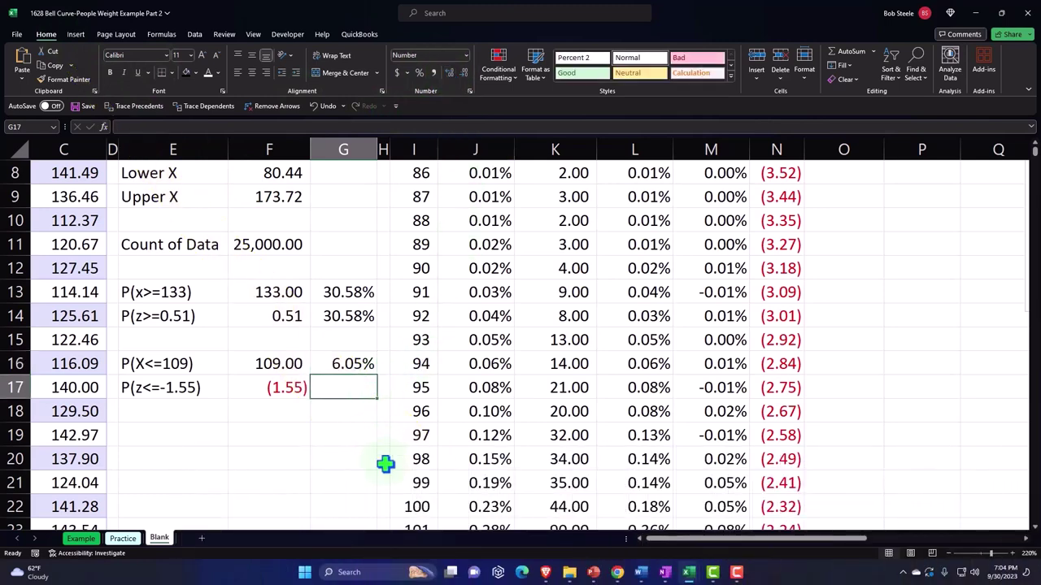
type("=")
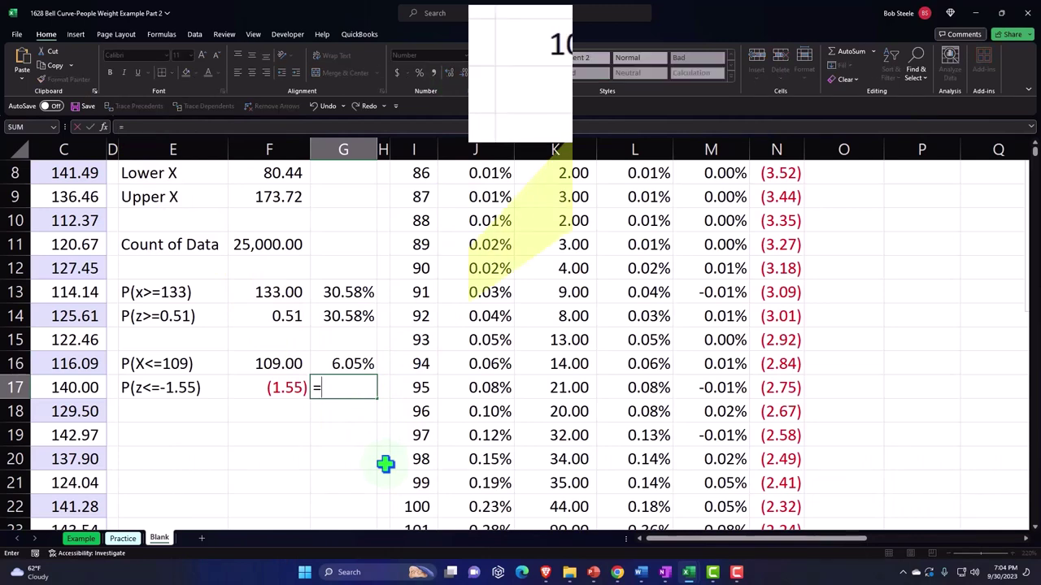
type("norm")
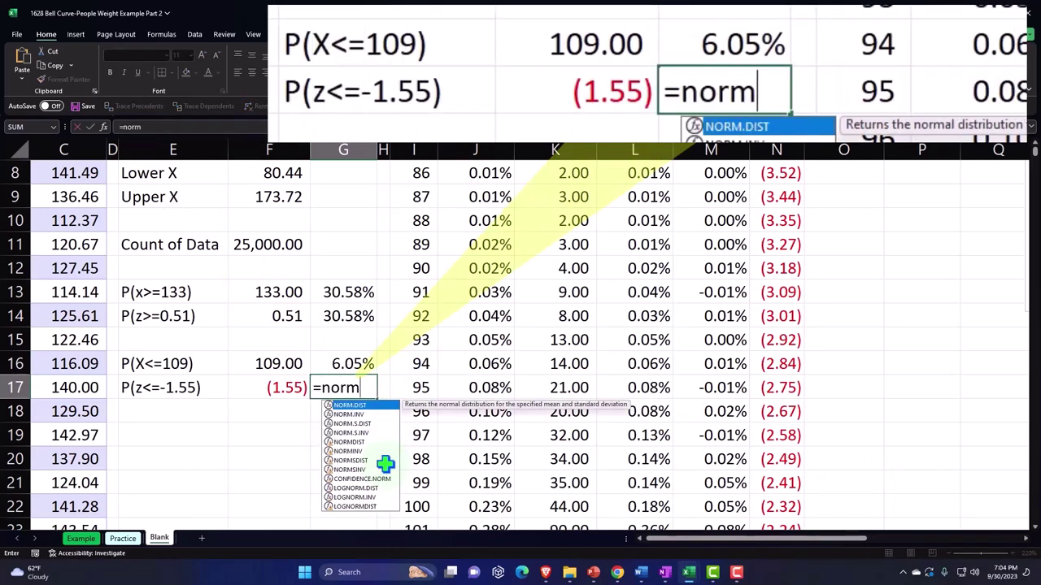
type(".s")
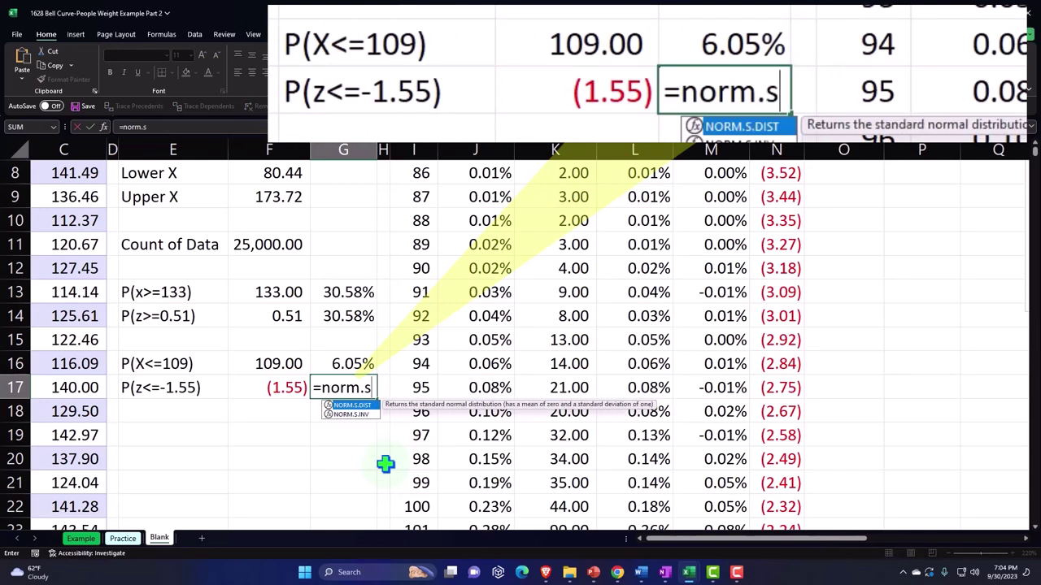
key("Tab")
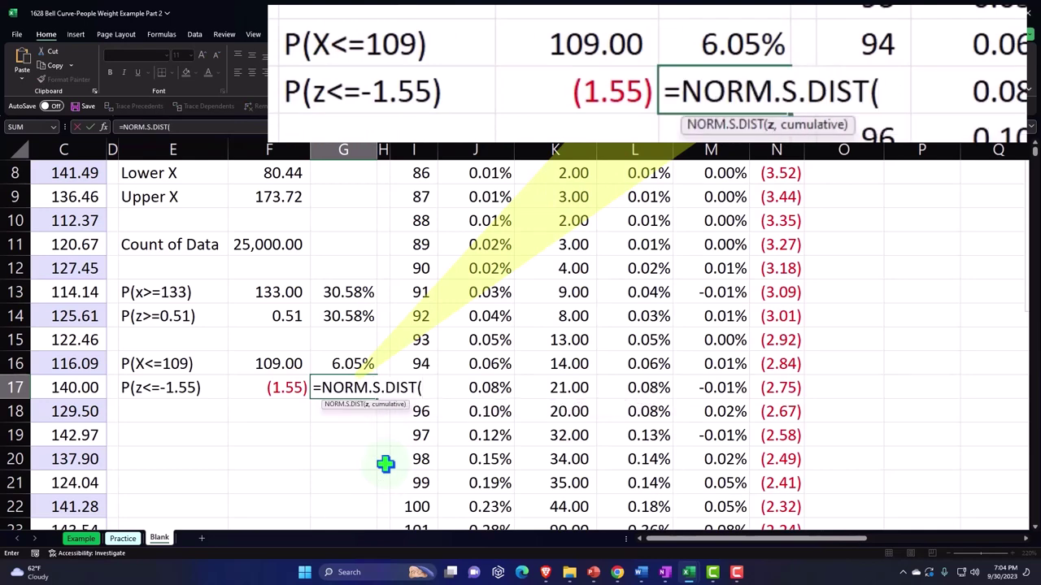
key("Left")
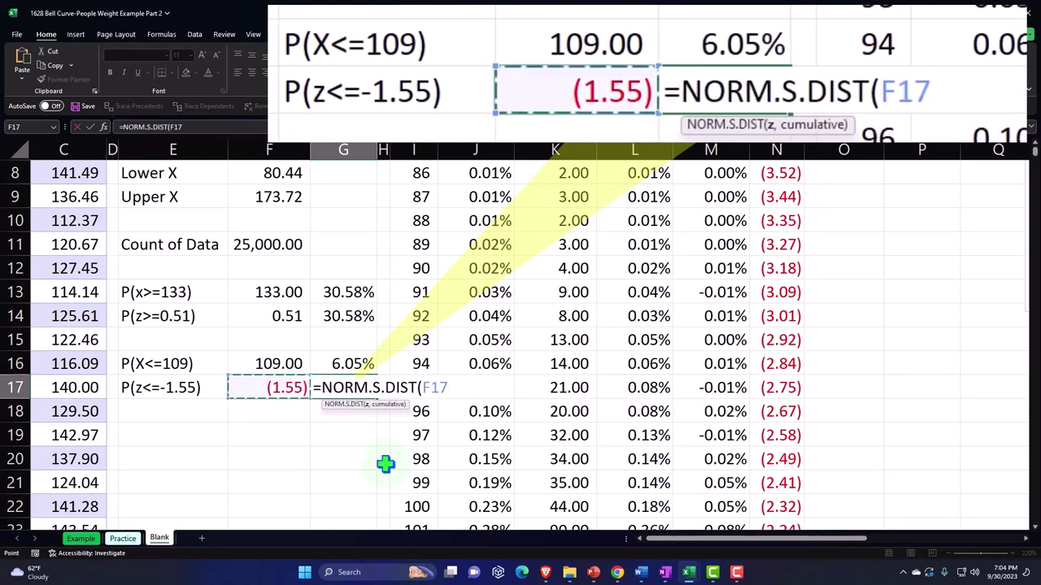
type(",")
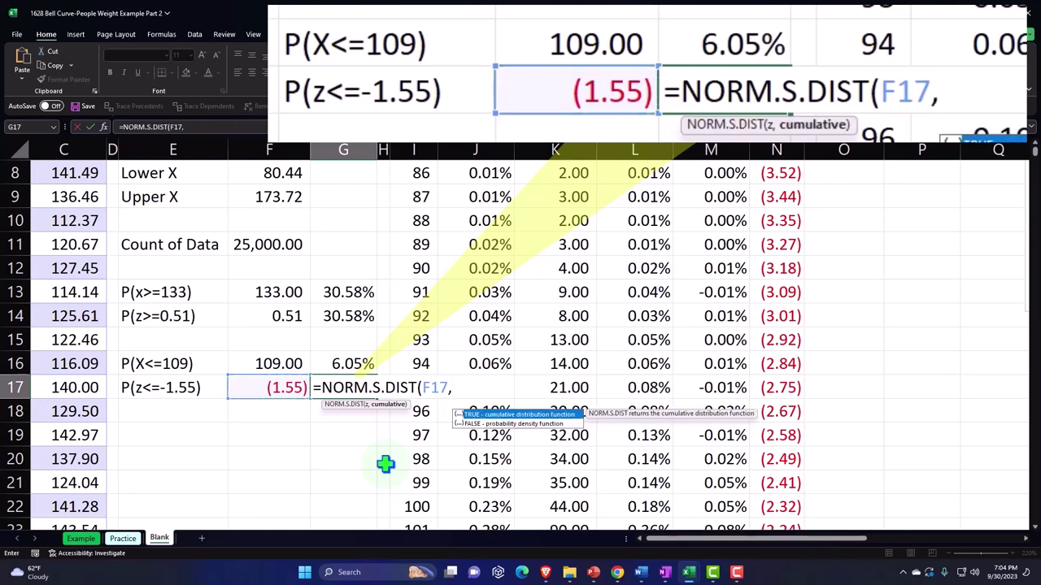
type("1)")
key("Return")
Format the G17 probability as a percentage with two decimals.
key("Up")
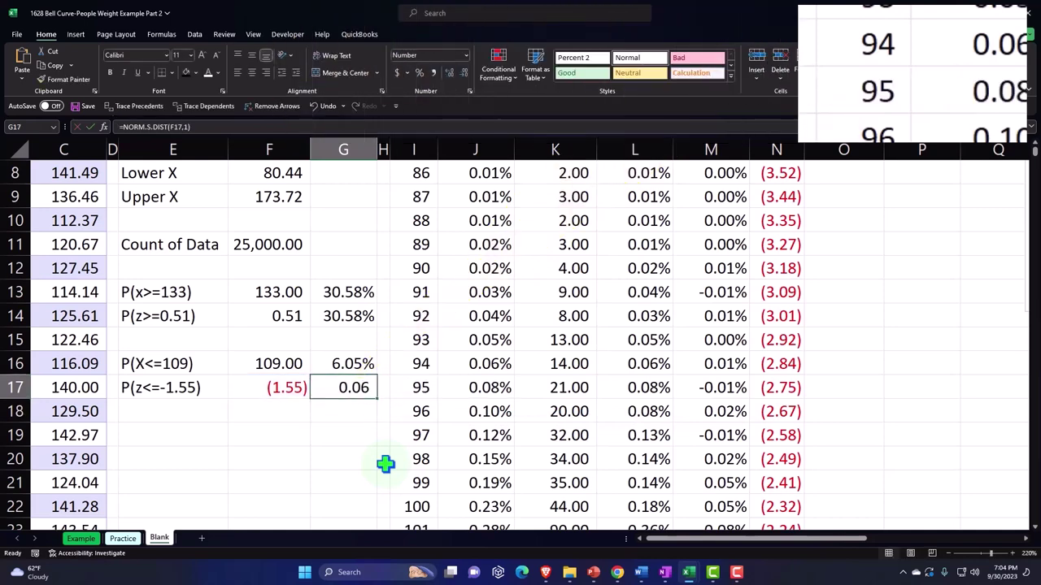
left_click(419, 73)
left_click(449, 73)
left_click(449, 73)
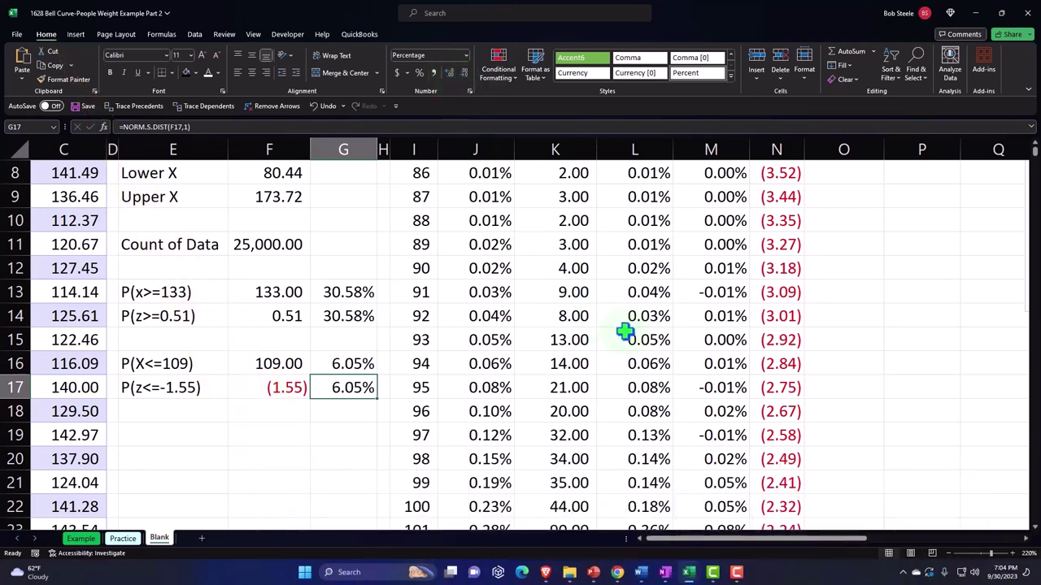
Build a dynamic column header in P1 by joining the two lower-tail labels with the formula =E16&E17.
scroll(624, 331, "up", 3)
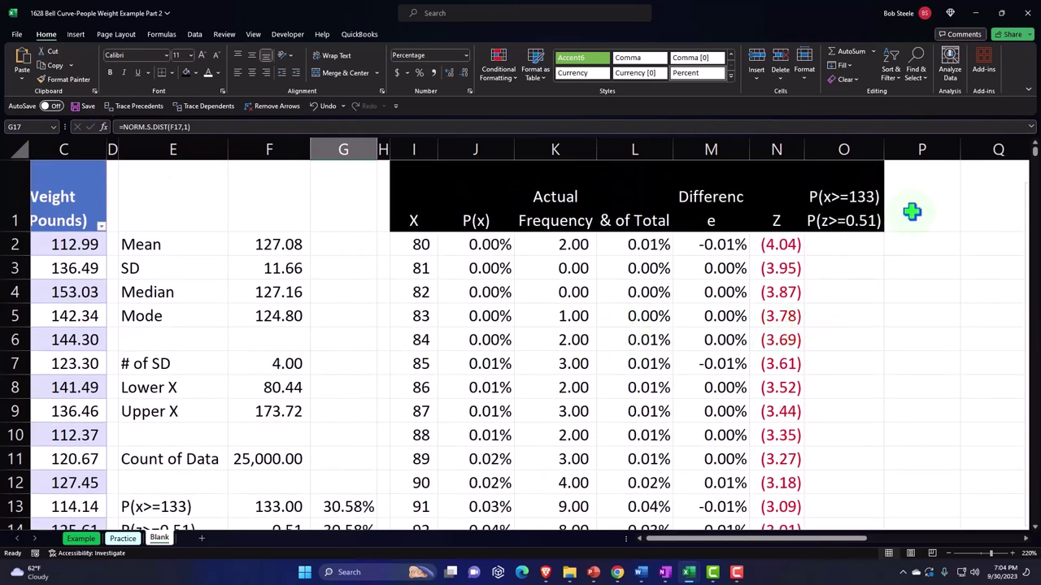
left_click(911, 211)
type("=")
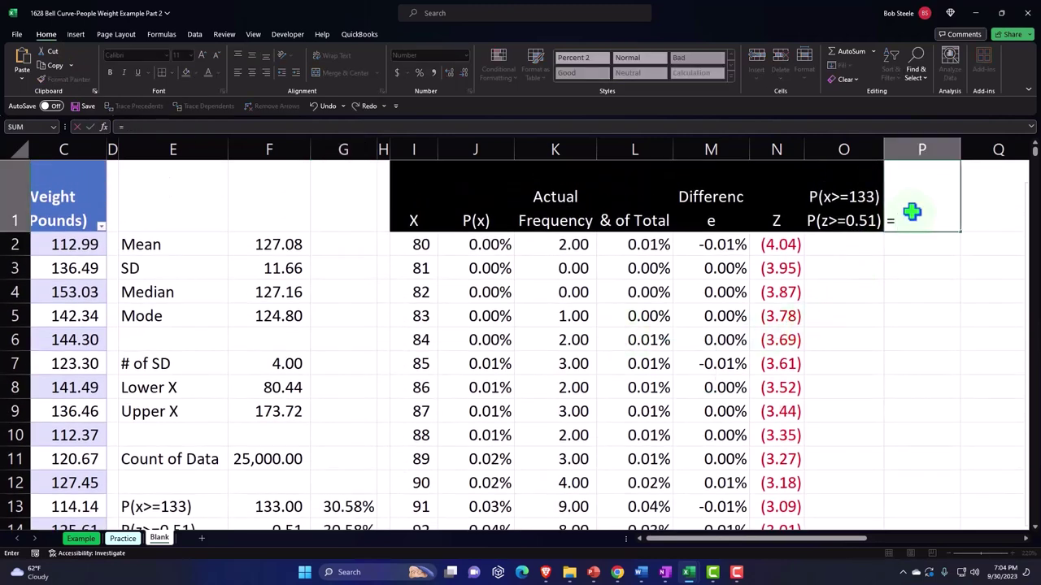
key("Down")
key("Down")
key("Down")
key("Down")
key("Down")
key("Down")
key("Down")
key("Down")
key("Down")
key("Down")
key("Down")
key("Down")
key("Down")
key("Left")
key("Left")
key("Left")
key("Left")
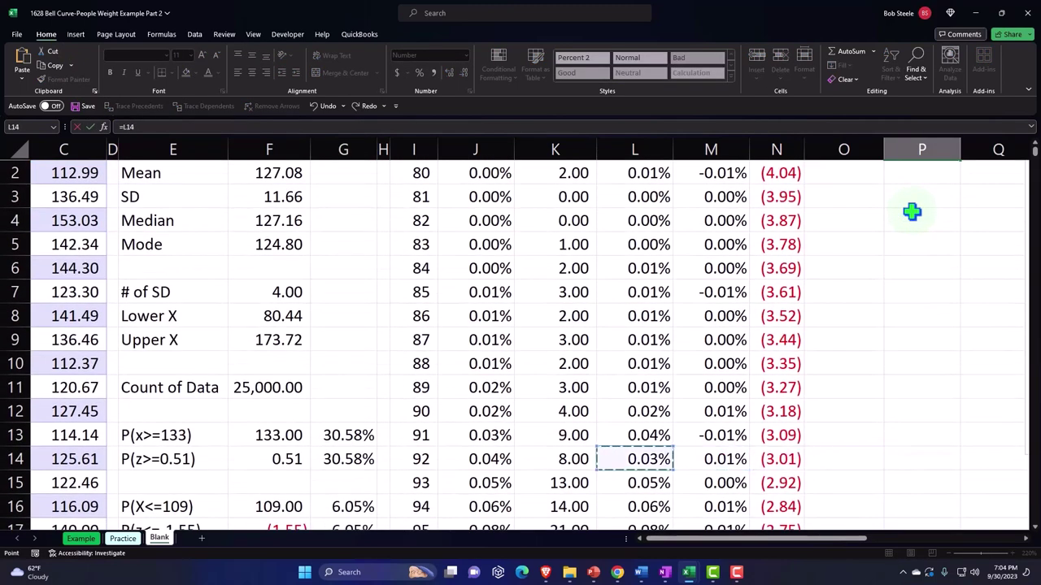
key("Left")
key("Down")
key("Down")
key("Left")
key("Left")
key("Left")
key("Left")
key("Left")
key("Left")
key("Left")
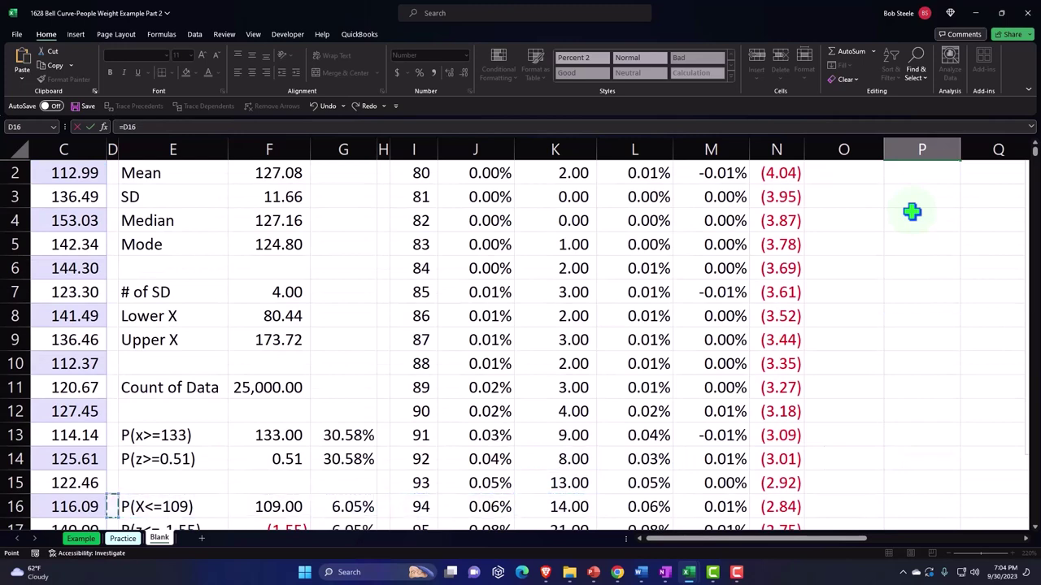
key("Right")
scroll(910, 211, "up", 1)
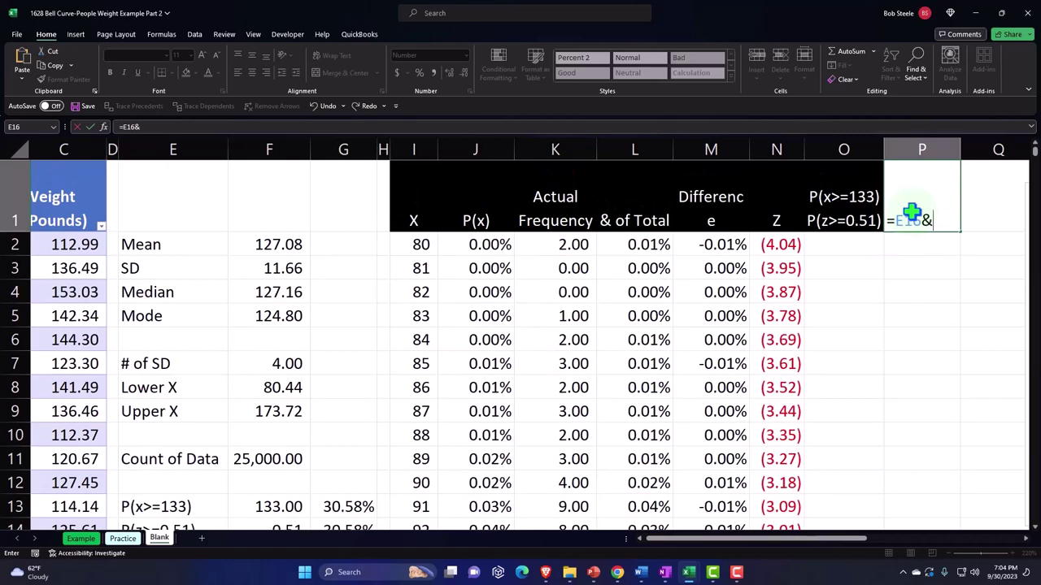
scroll(755, 297, "down", 1)
left_click(189, 460)
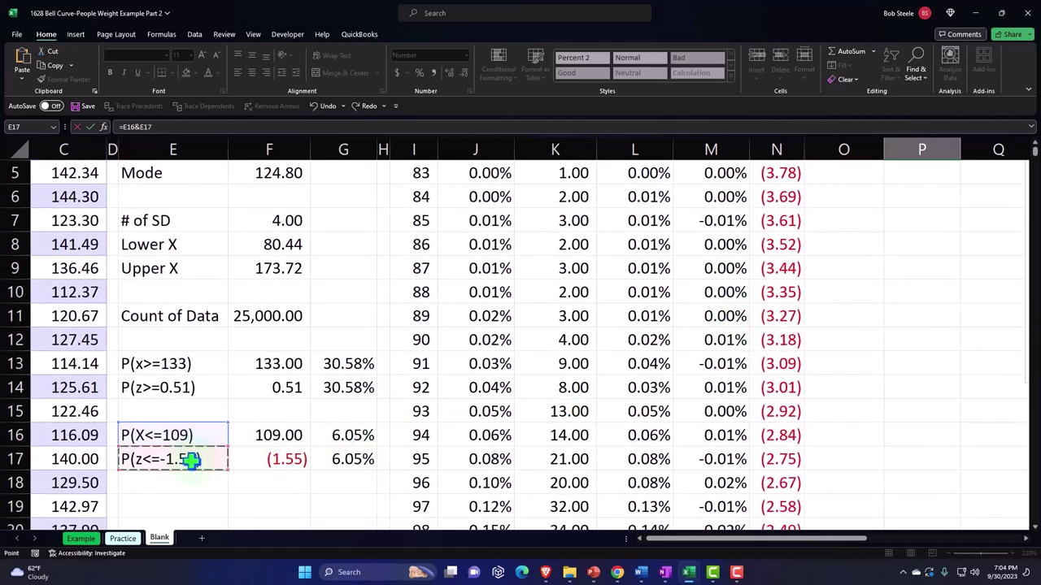
key("Return")
key("Up")
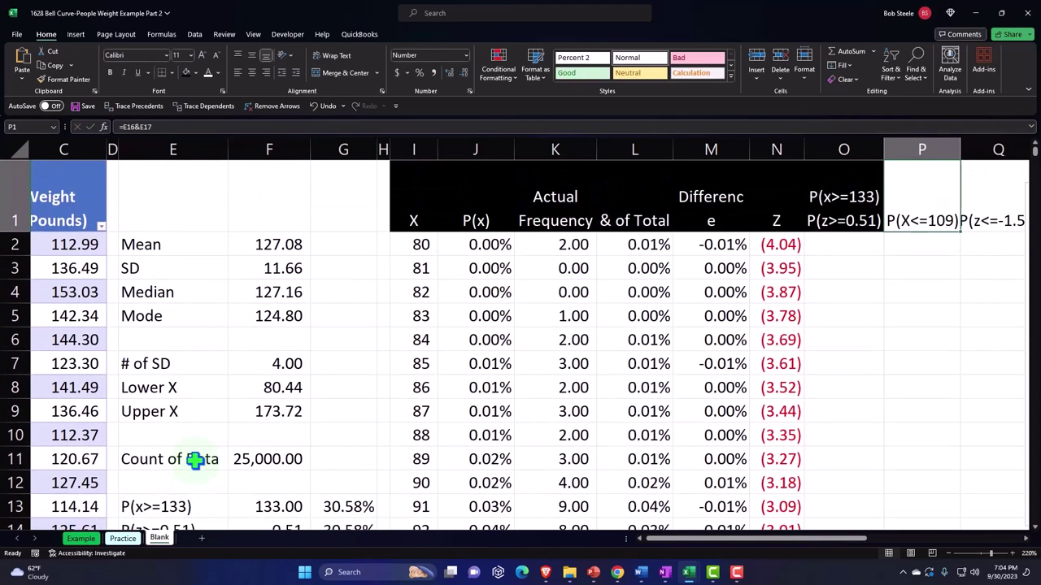
Give the P1 header a black fill and white font to match the other table headers.
key("Right")
key("Right")
key("Left")
key("Left")
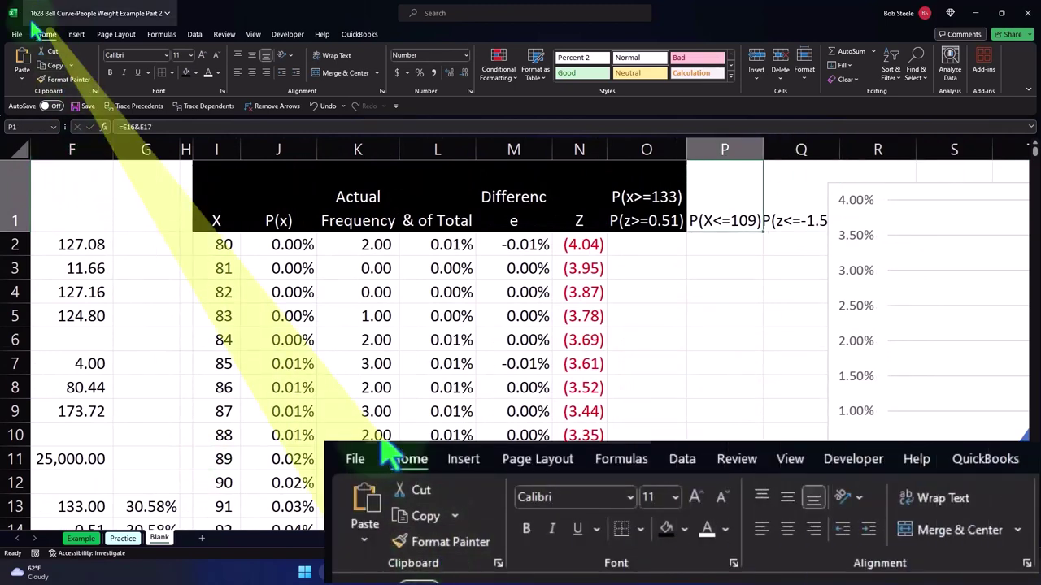
left_click(186, 73)
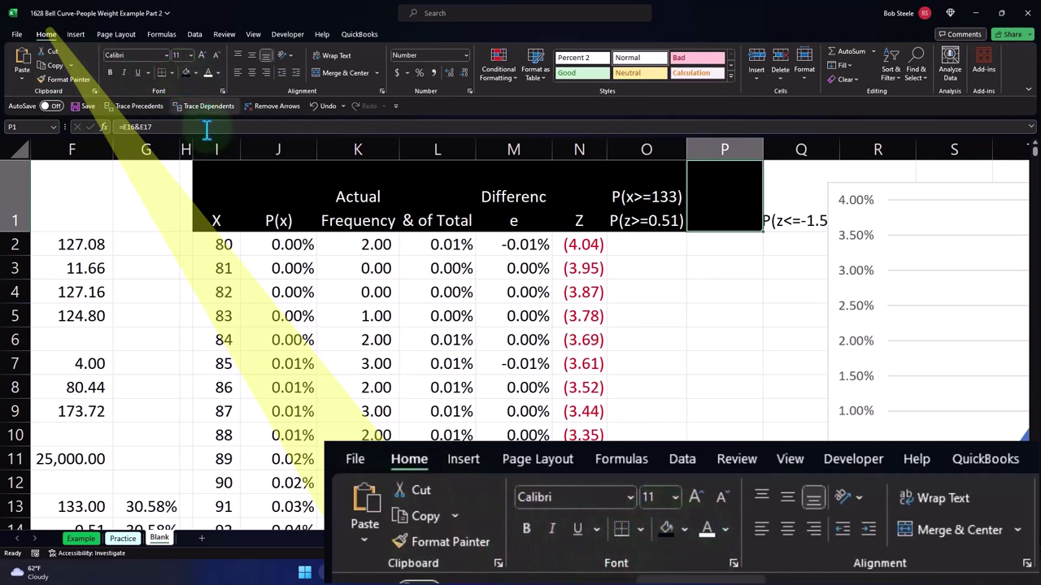
left_click(208, 72)
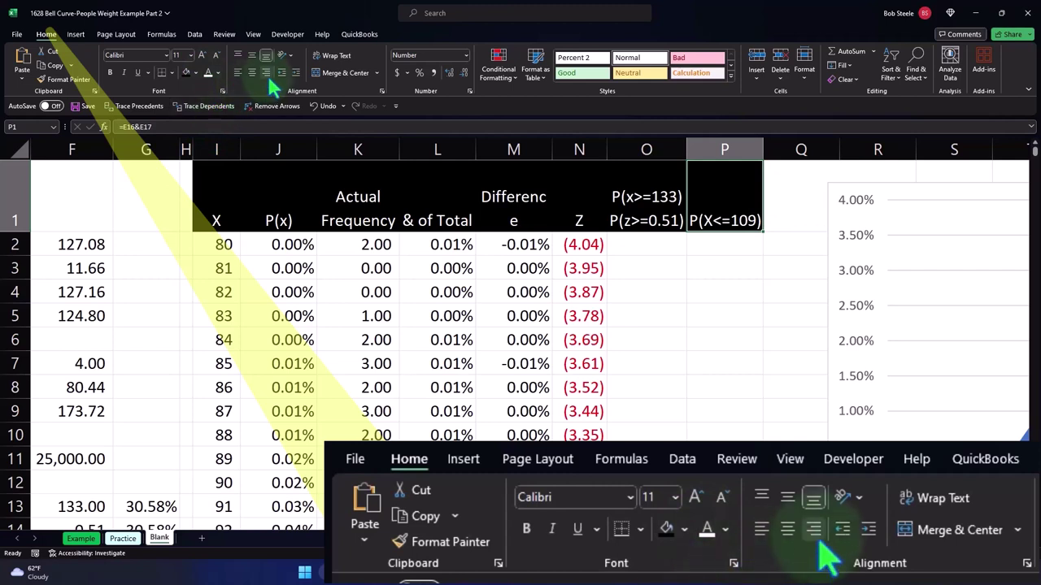
Wrap and center the P1 header text, and widen column P slightly so each label fits on its own line.
left_click(331, 57)
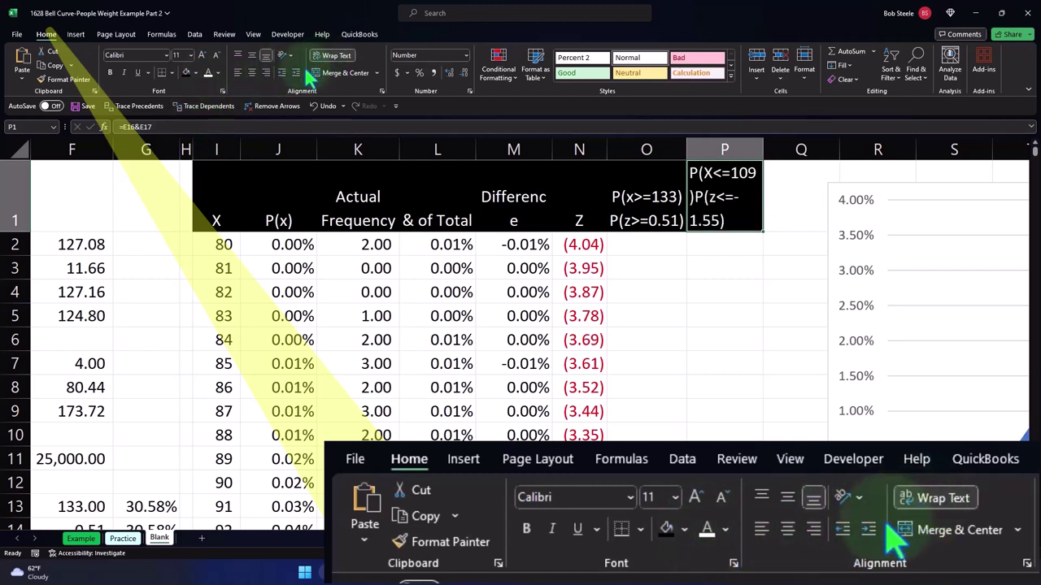
left_click(251, 72)
left_click(732, 294)
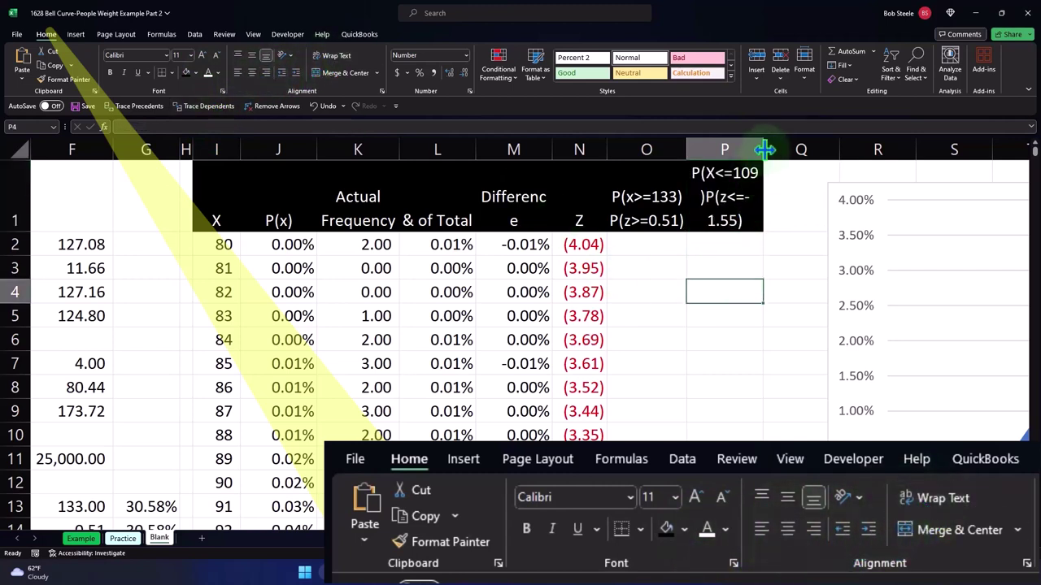
left_click_drag(763, 149, 772, 149)
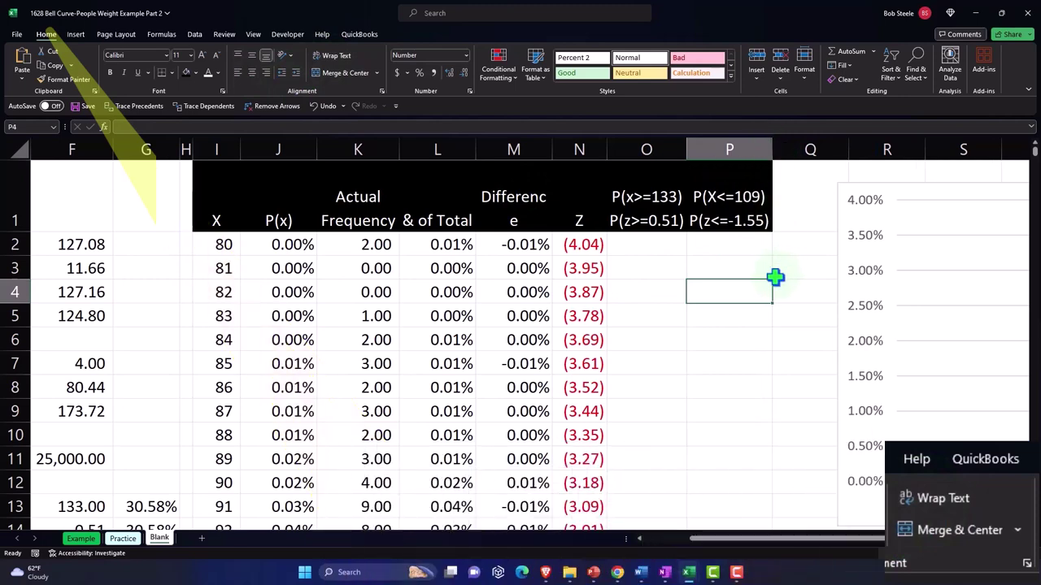
Start an IF formula in P2 that tests whether the X value in I2 is less than or equal to F16.
left_click(734, 250)
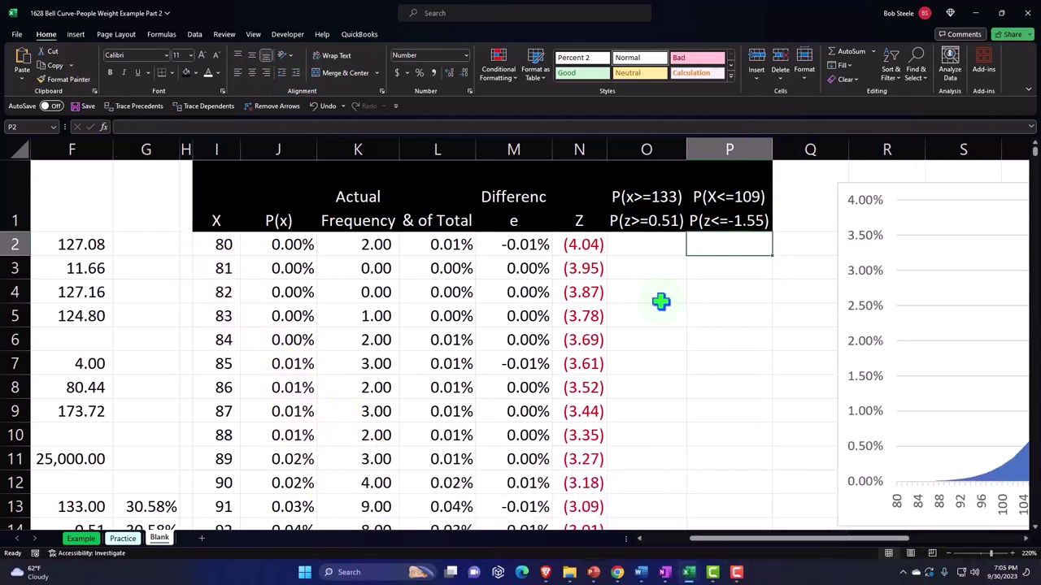
scroll(659, 302, "down", 2)
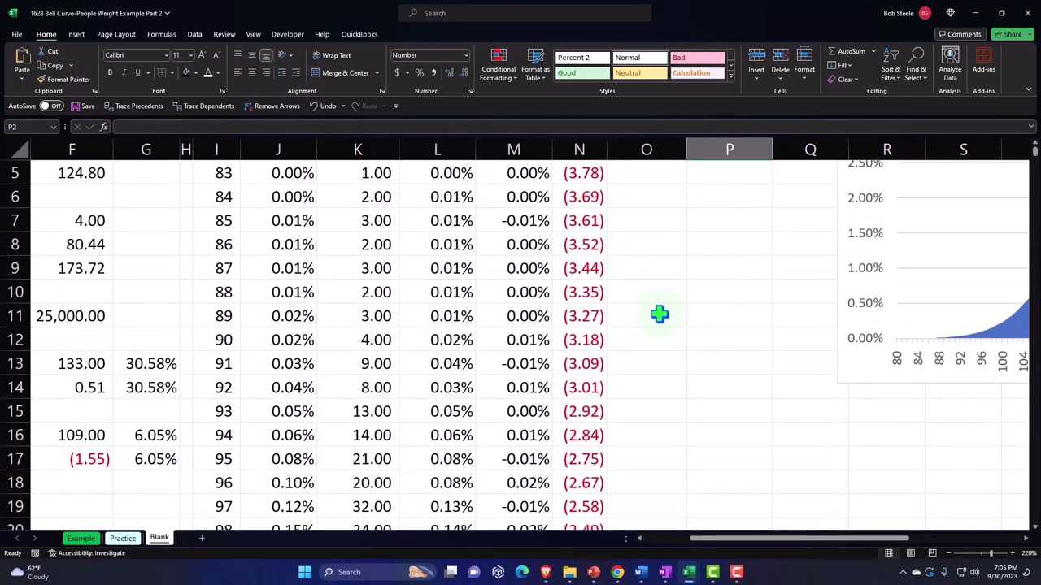
left_click_drag(704, 539, 677, 555)
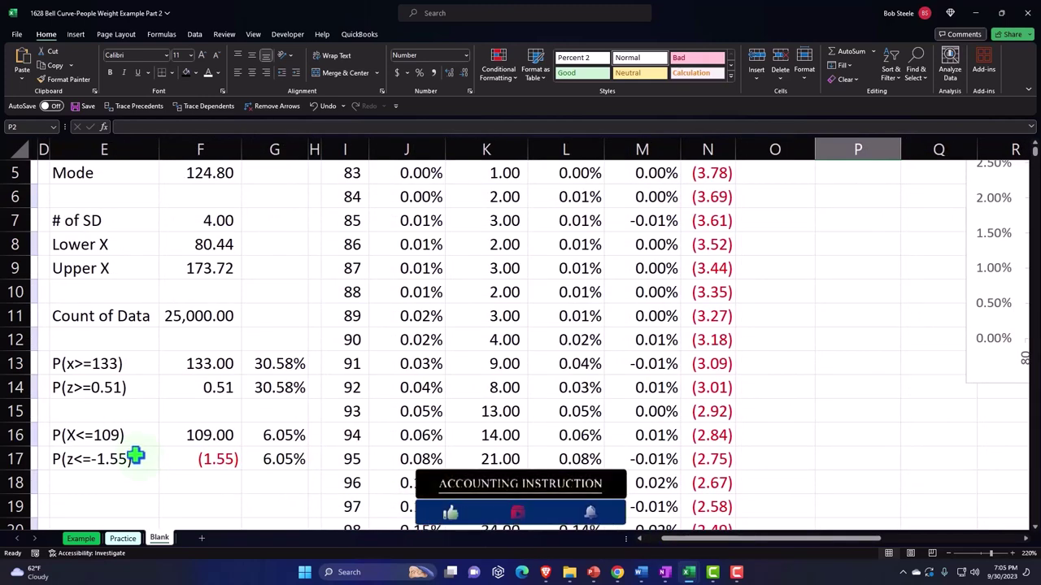
scroll(269, 437, "up", 2)
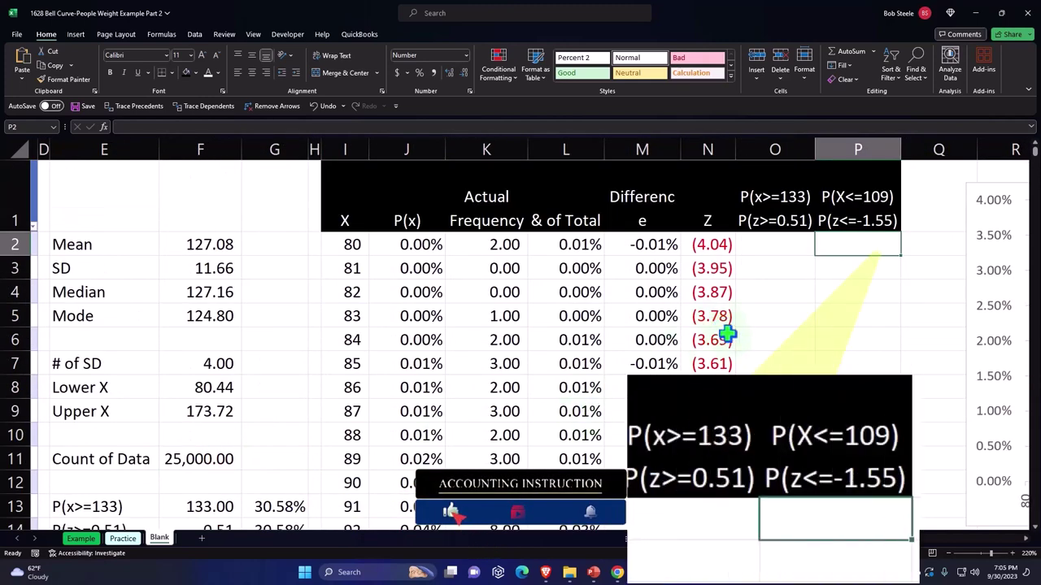
type("=if")
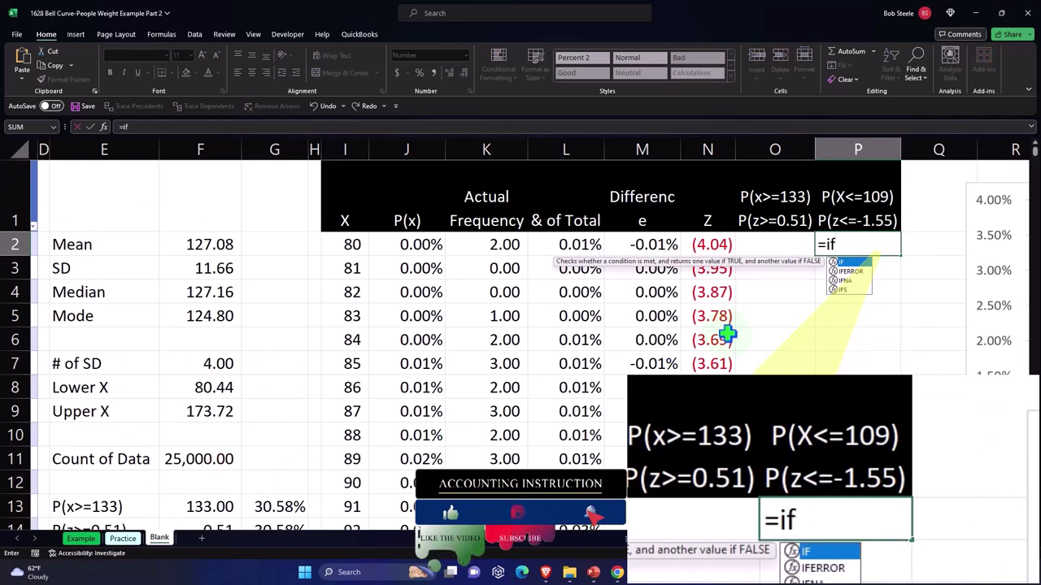
type("(")
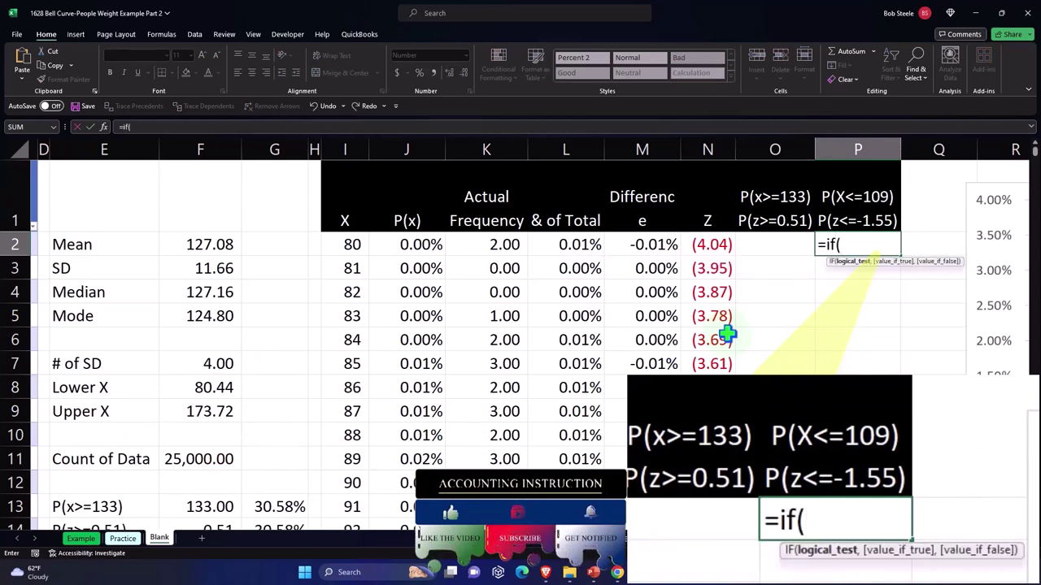
key("Left")
key("Left")
key("Left")
key("Left")
key("Left")
key("Left")
key("Left")
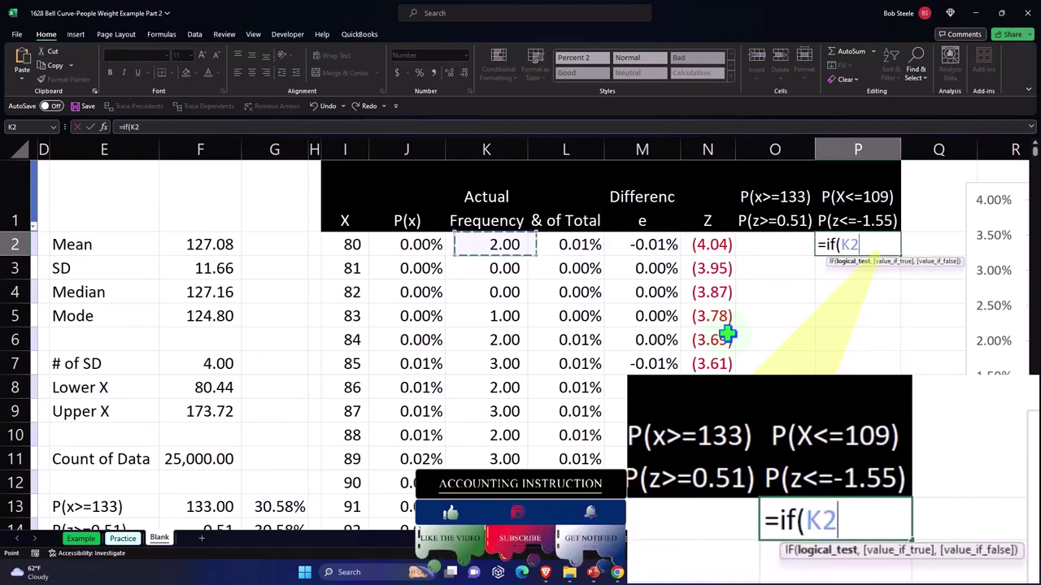
type("<")
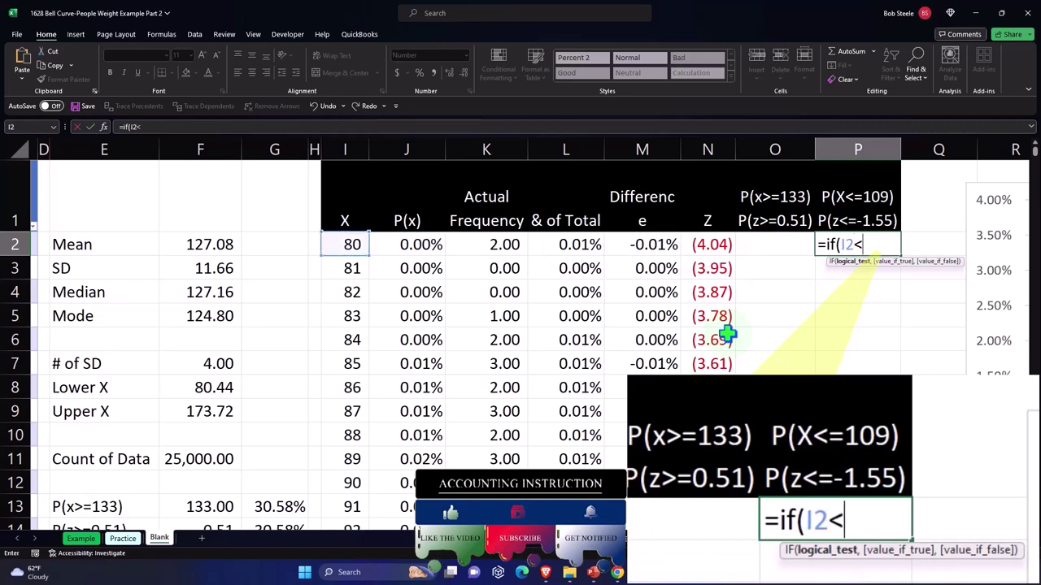
type("=")
scroll(353, 434, "down", 2)
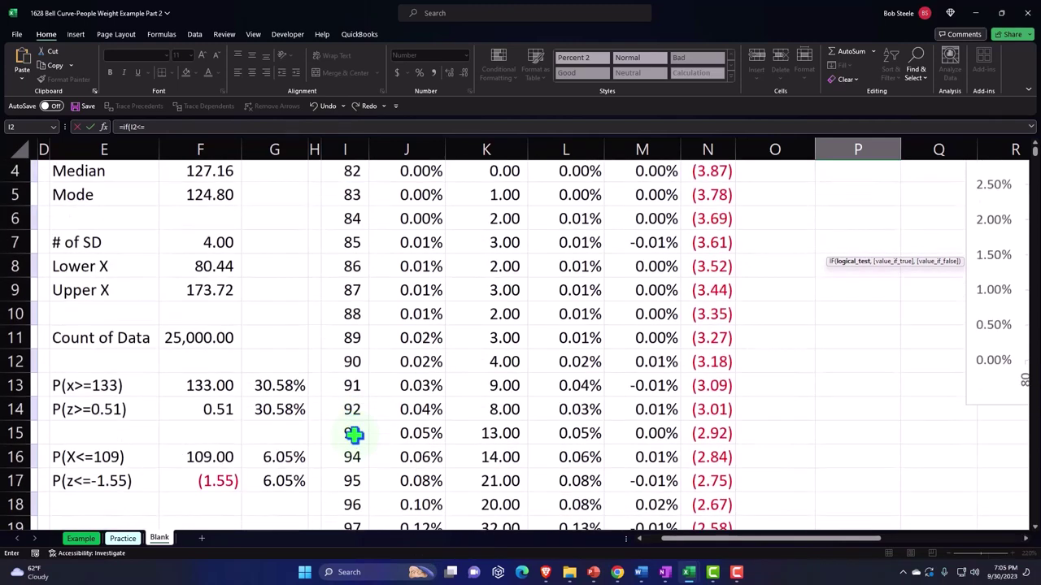
left_click(222, 435)
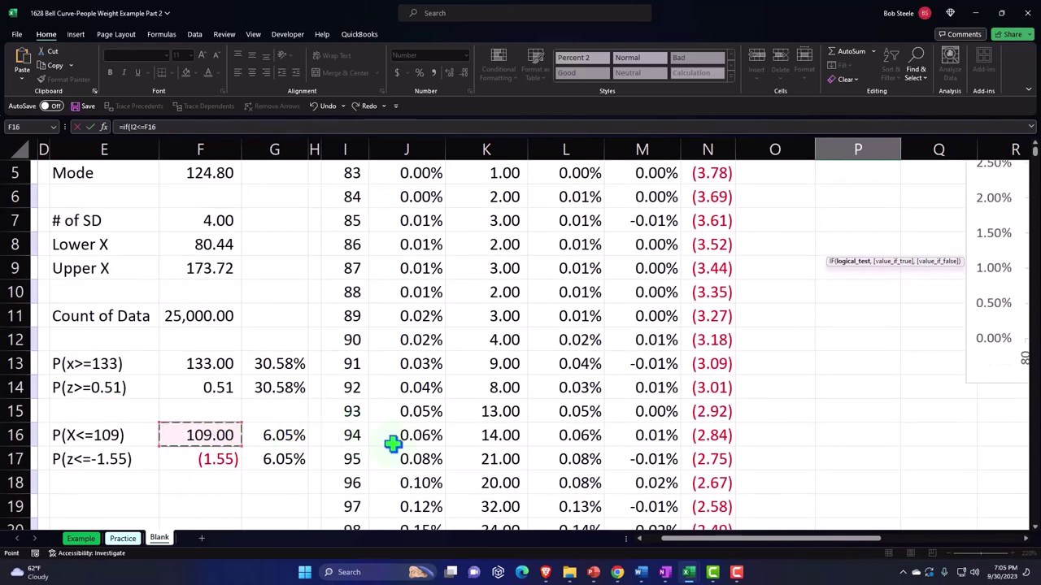
scroll(389, 439, "up", 2)
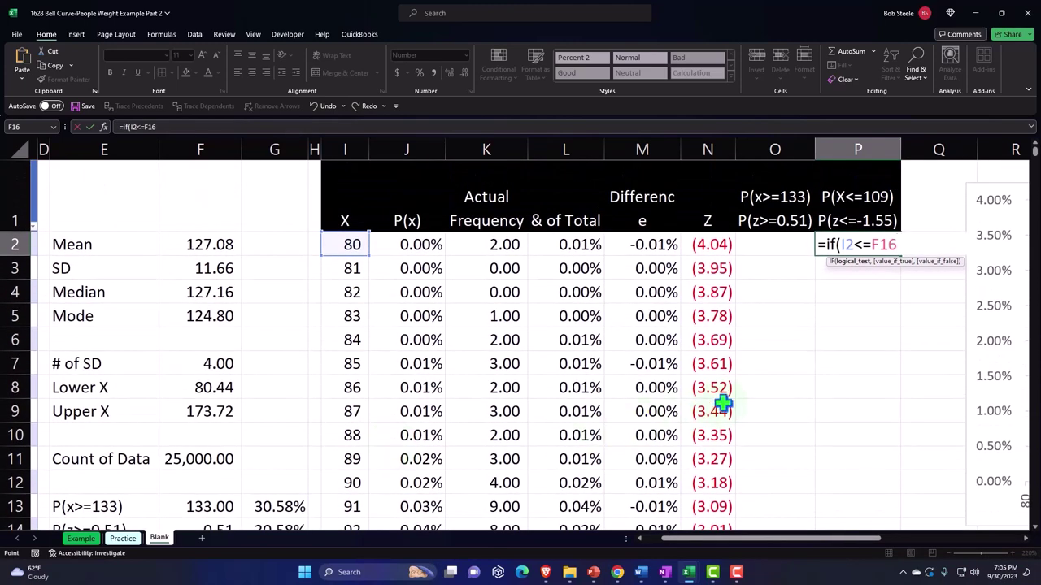
Complete the P2 IF formula so it returns J2 when the test is true and an empty string ("") otherwise.
type(",")
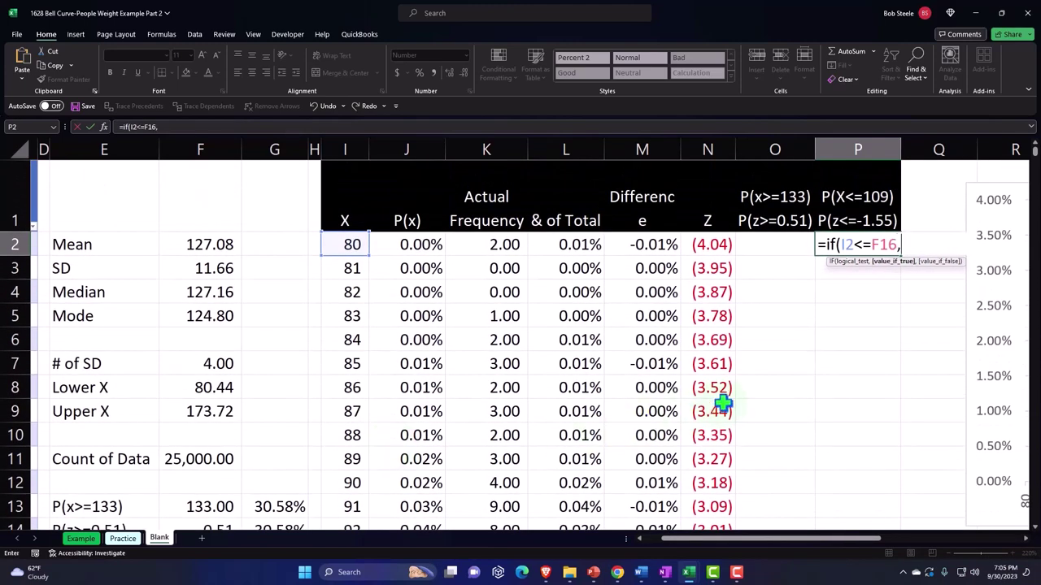
left_click(433, 248)
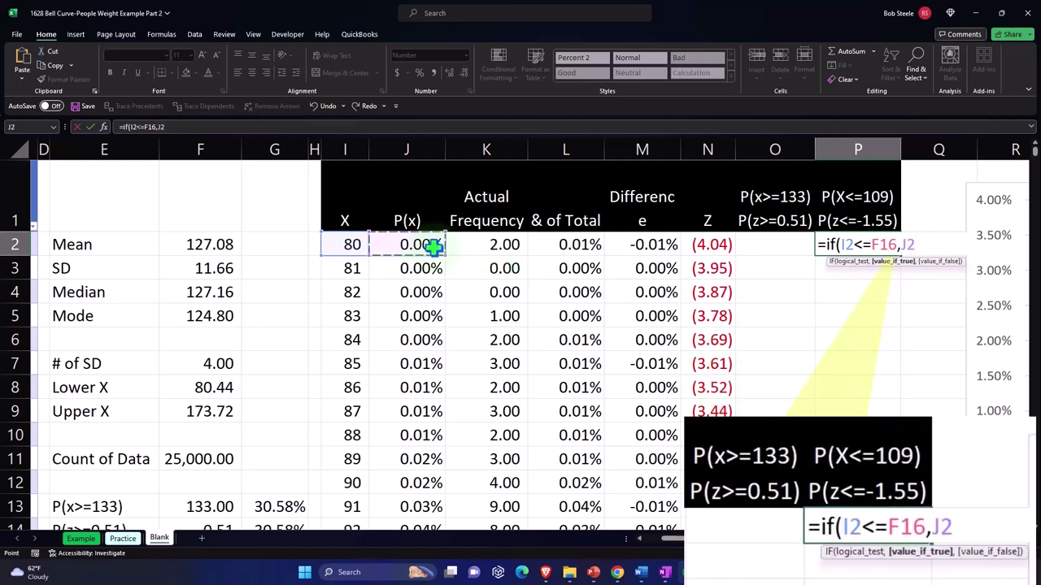
type(",")
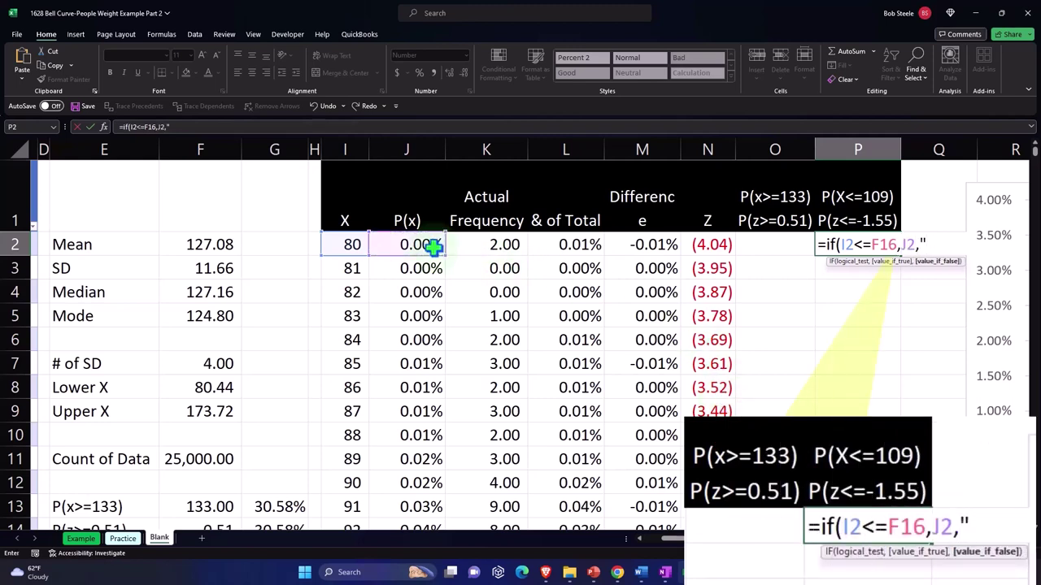
type("\"\")")
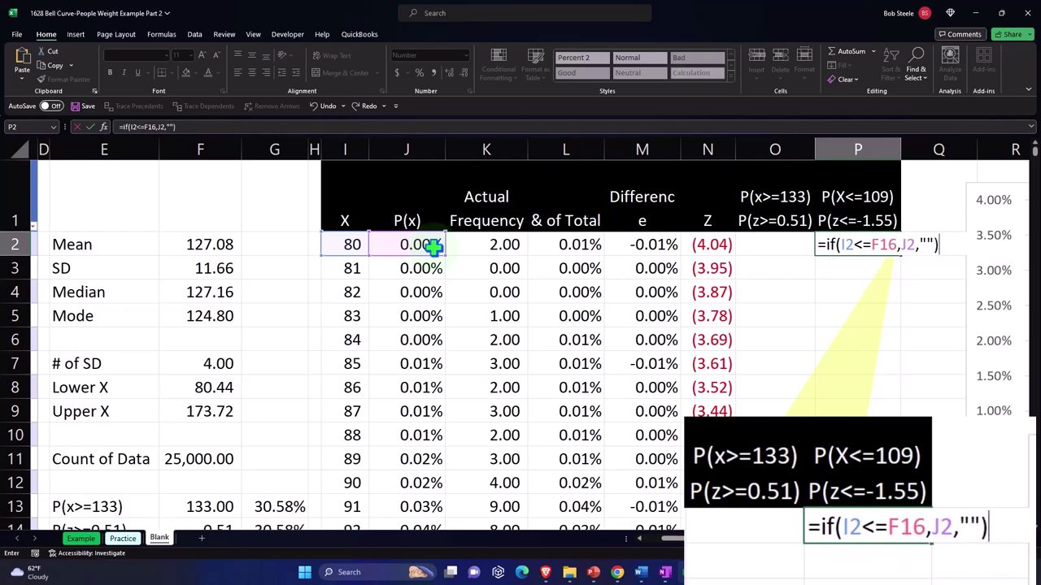
key("Return")
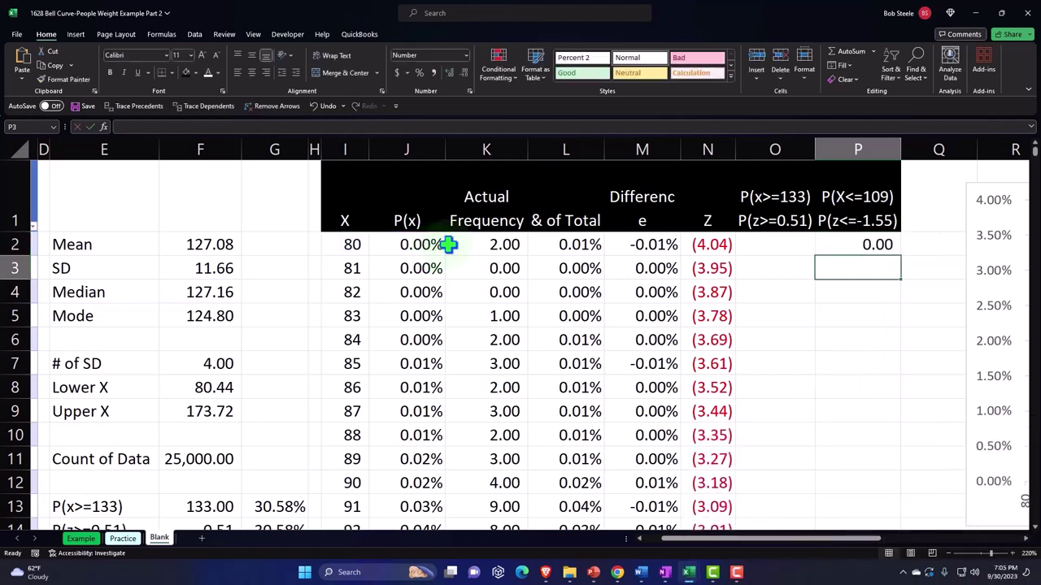
Fill the P2 formula with its relative F16 reference down column P and inspect the copied cells.
left_click(894, 247)
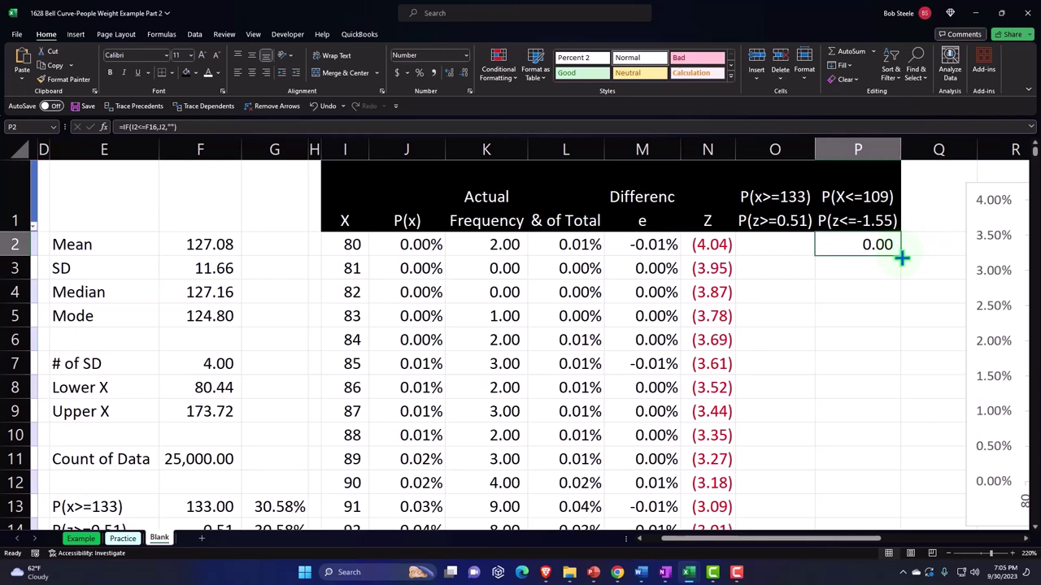
double_click(899, 255)
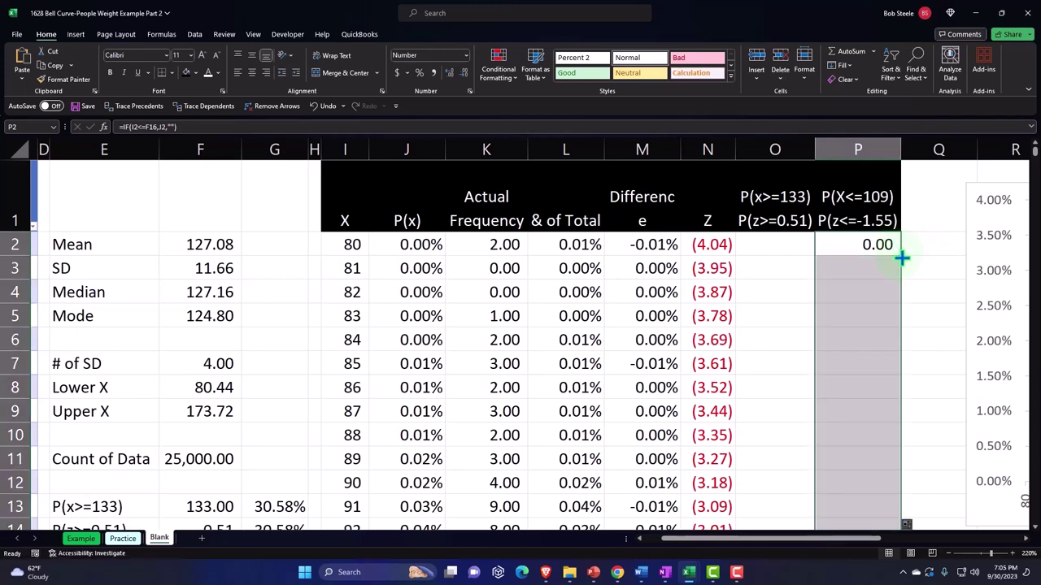
left_click(862, 289)
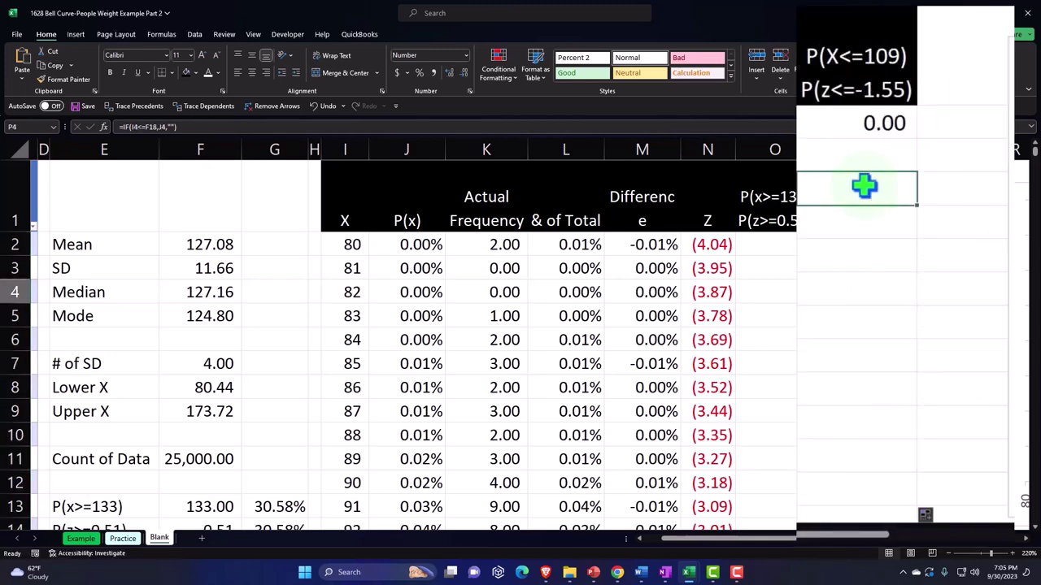
scroll(864, 187, "down", 2)
scroll(864, 186, "up", 2)
Make the F16 reference absolute in the P2 formula so it reads =IF(I2<=$F$16,J2,"").
double_click(884, 124)
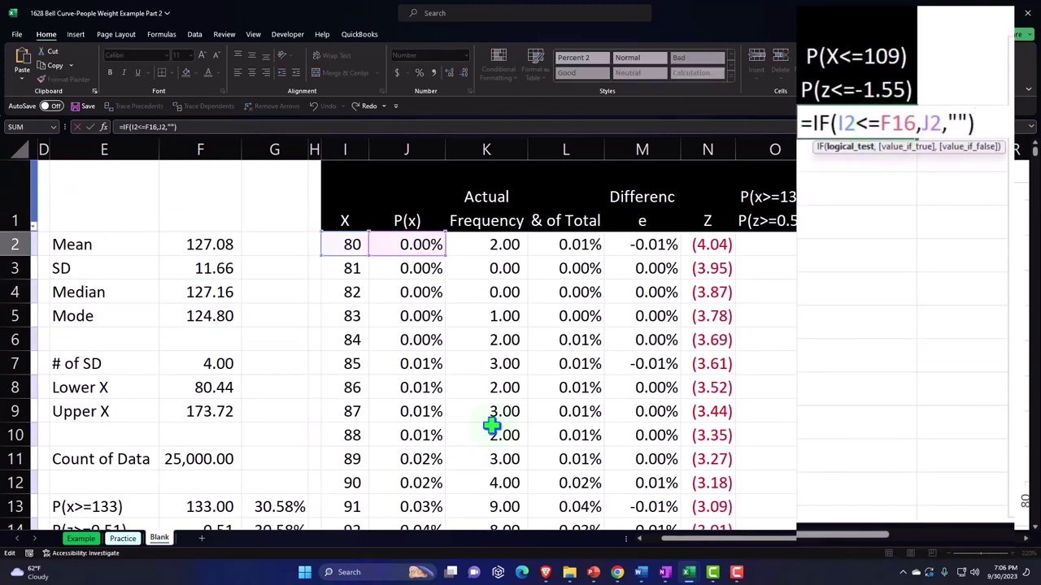
scroll(487, 427, "down", 2)
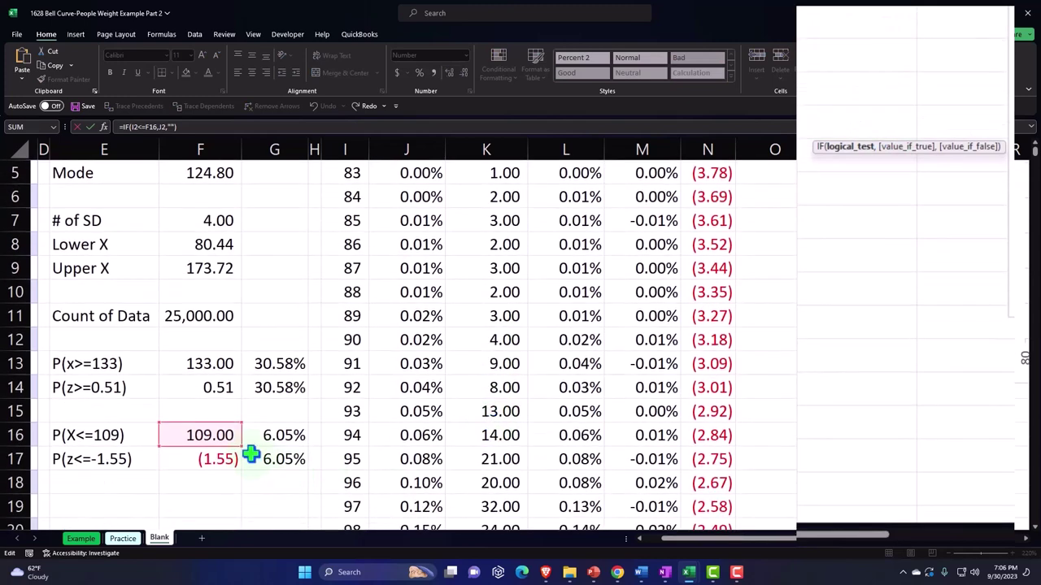
scroll(460, 423, "up", 2)
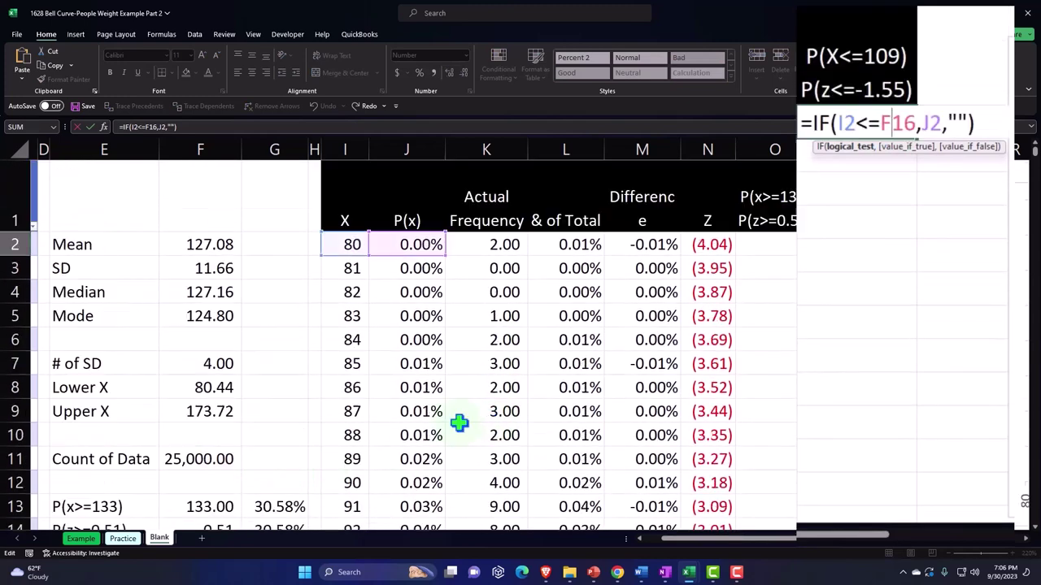
double_click(902, 122)
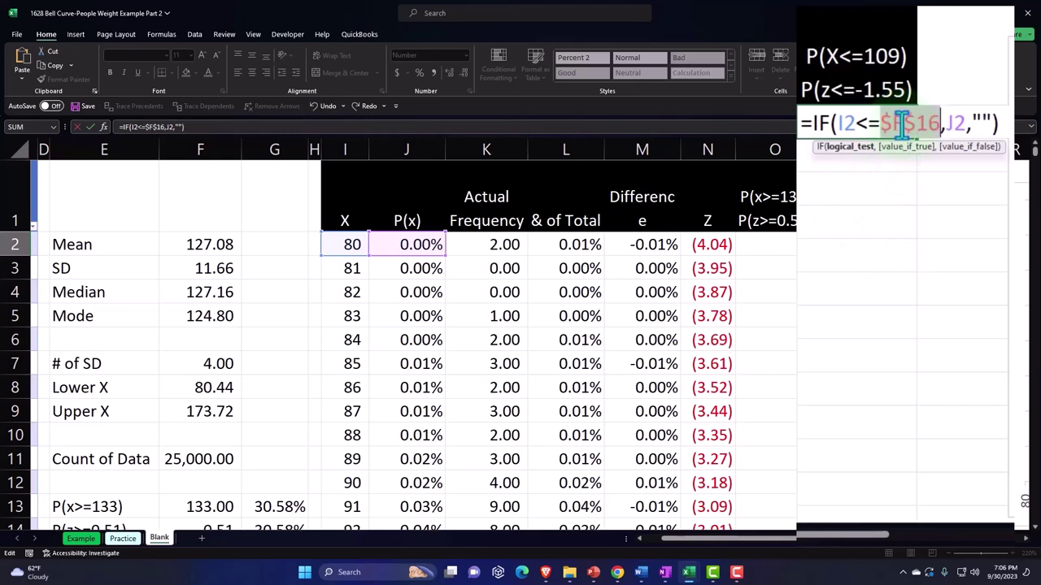
key("F4")
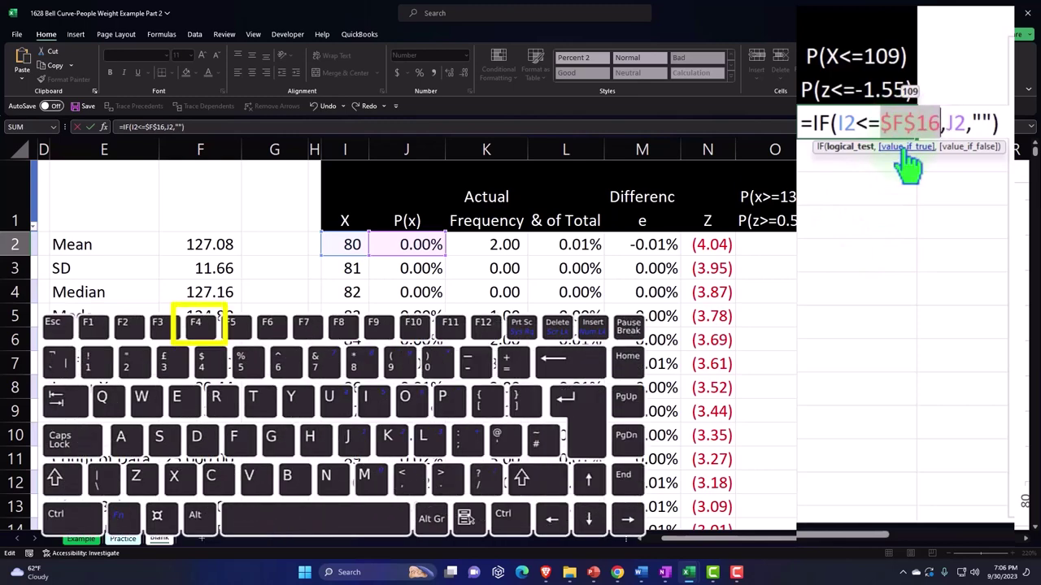
key("Return")
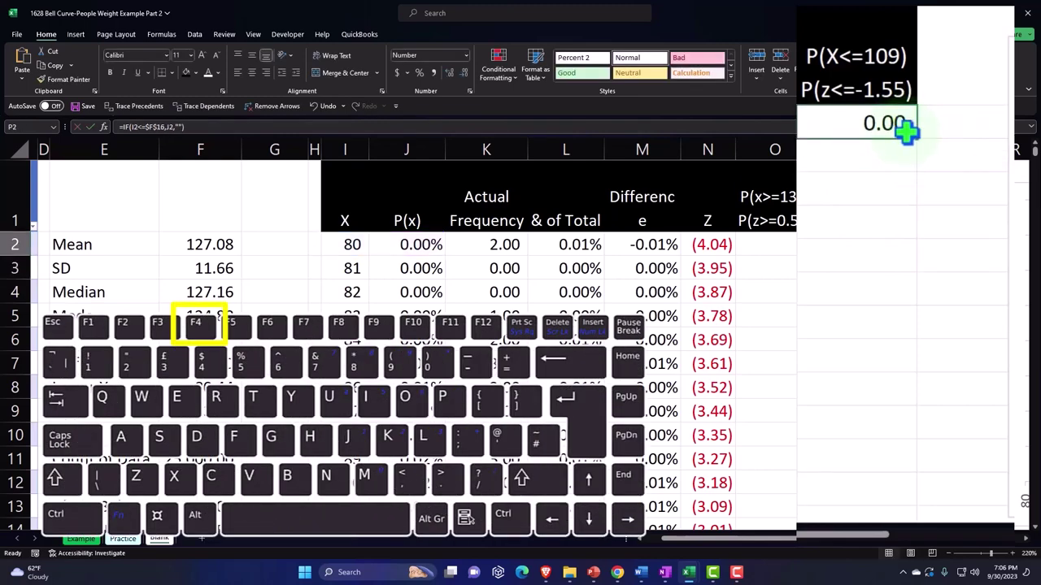
Fill the corrected P2 formula down column P and check the rows around X = 109.
double_click(922, 142)
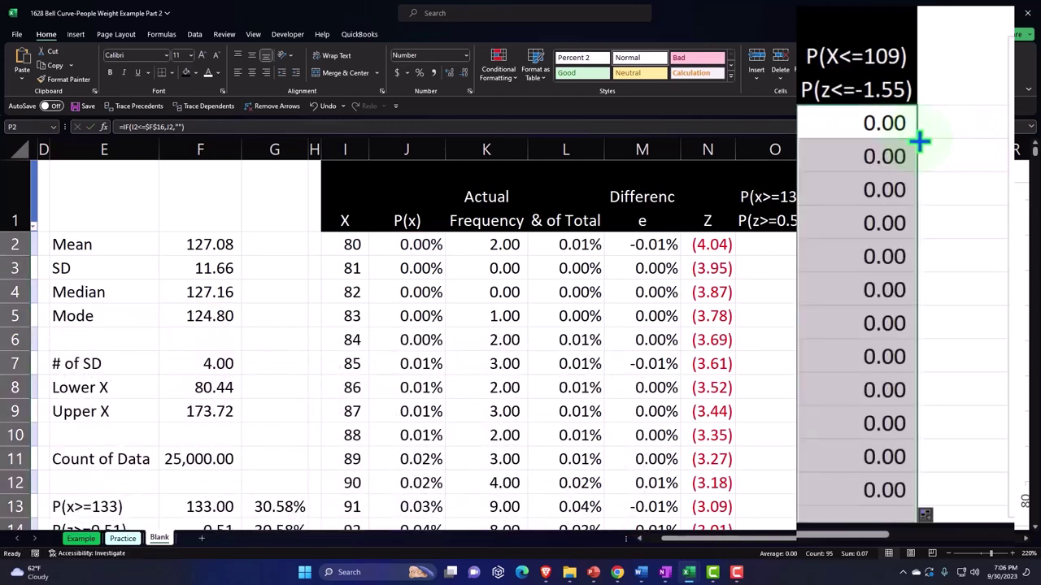
scroll(871, 309, "down", 7)
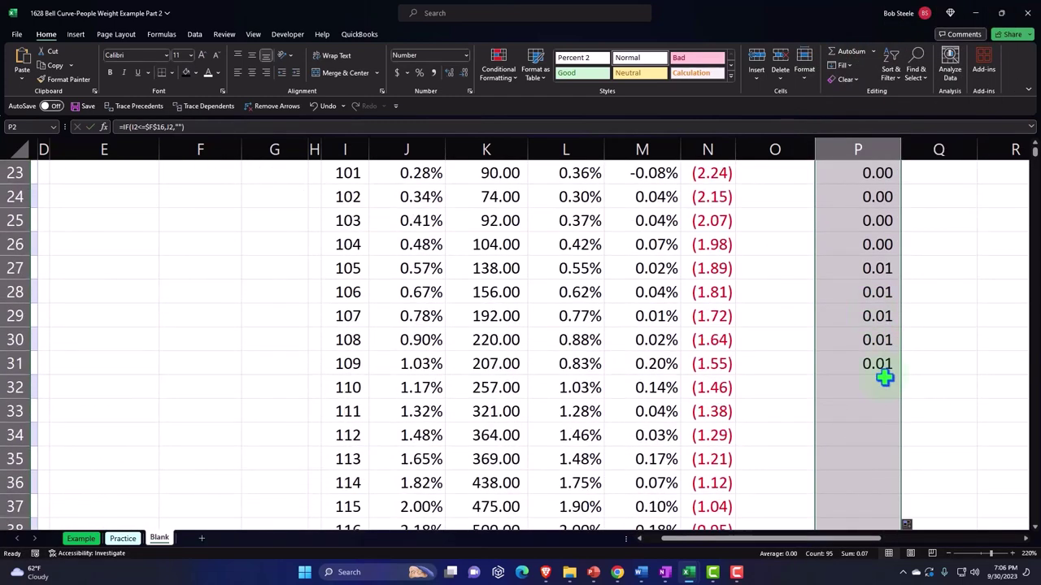
scroll(885, 380, "up", 7)
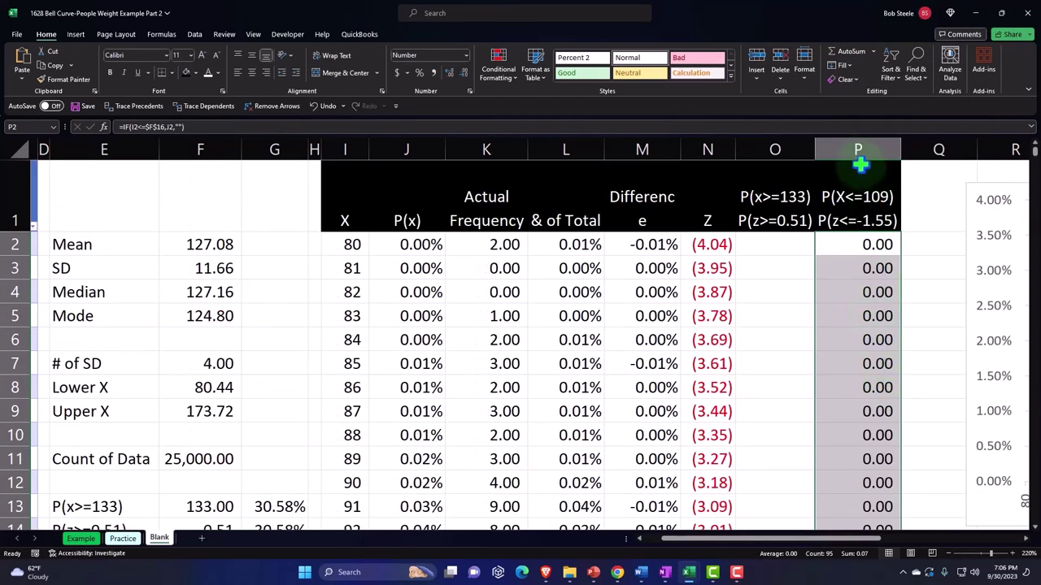
Format all of column P as percentages with two decimals and look down the column to check the values.
left_click(859, 152)
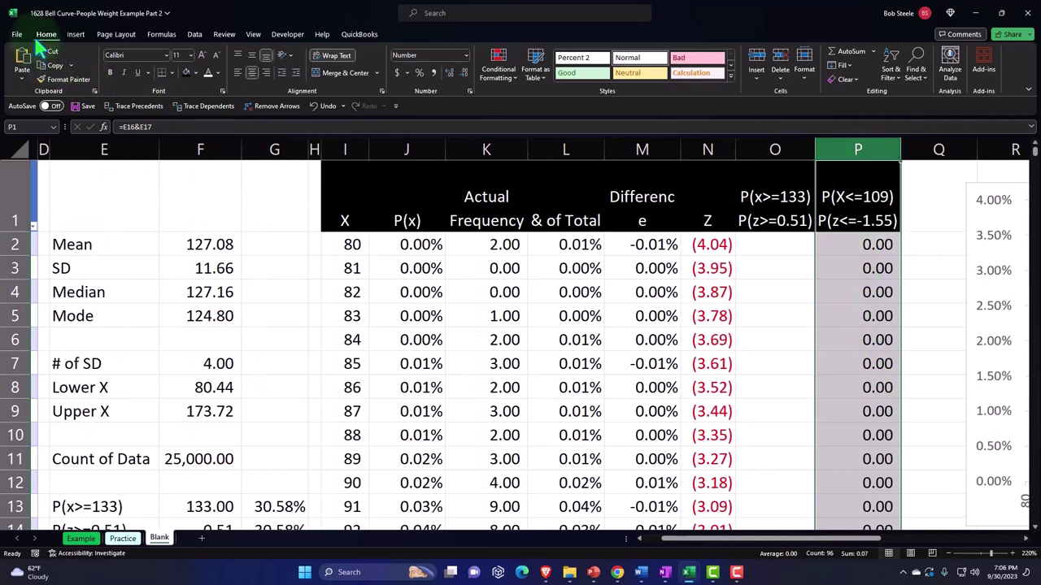
left_click(420, 74)
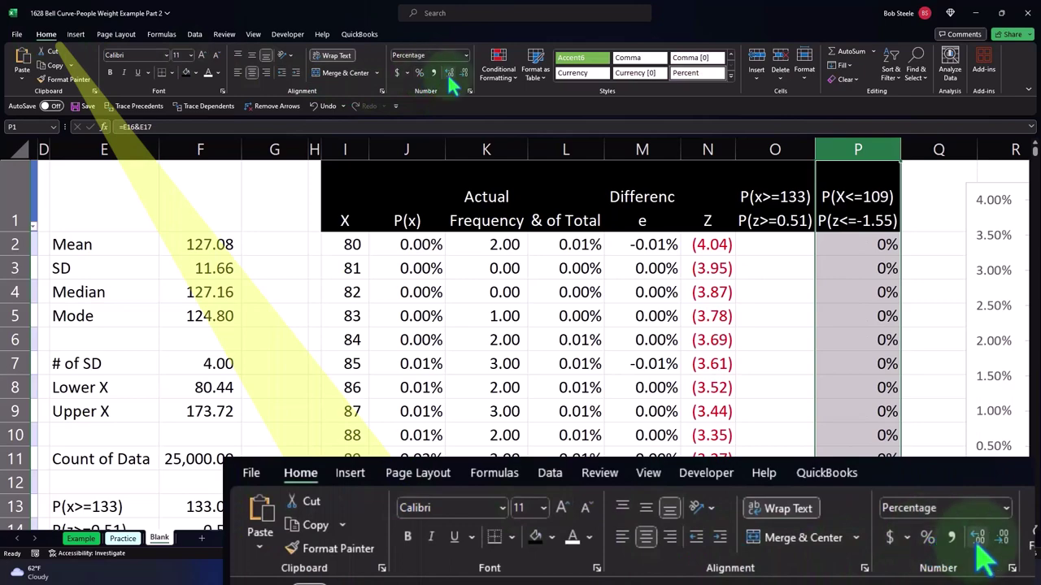
left_click(447, 71)
left_click(448, 72)
scroll(759, 270, "down", 10)
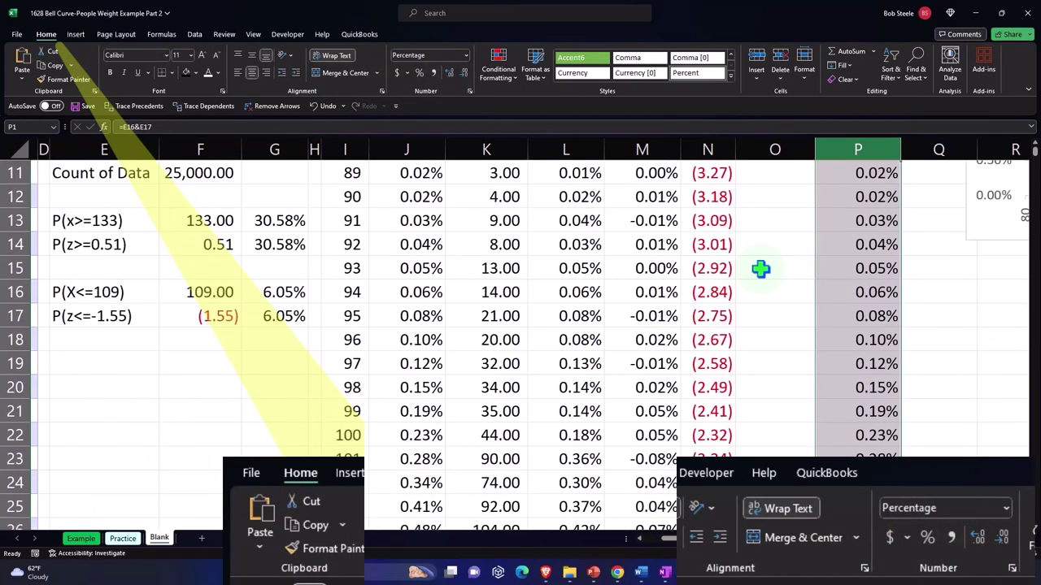
scroll(759, 269, "down", 5)
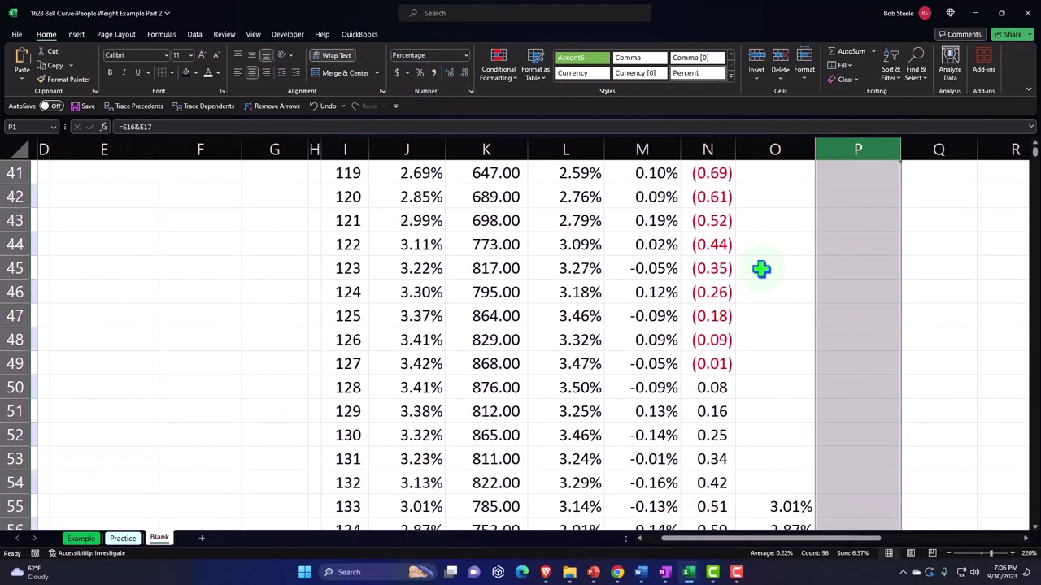
Enter the label P(x<=133&>109) in cell E19 and widen column E to fit it.
scroll(771, 275, "up", 4)
scroll(775, 280, "up", 11)
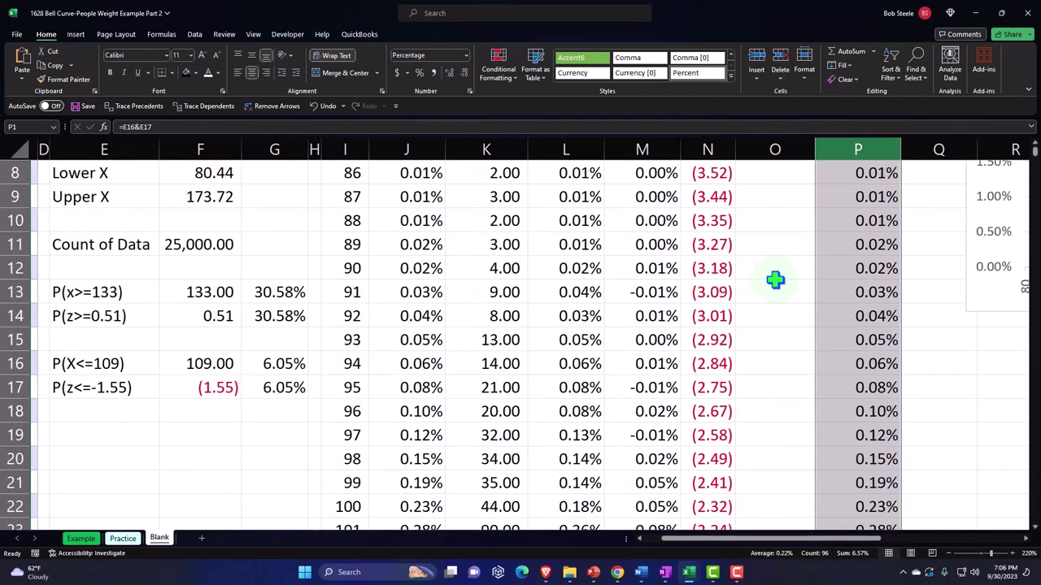
left_click(244, 416)
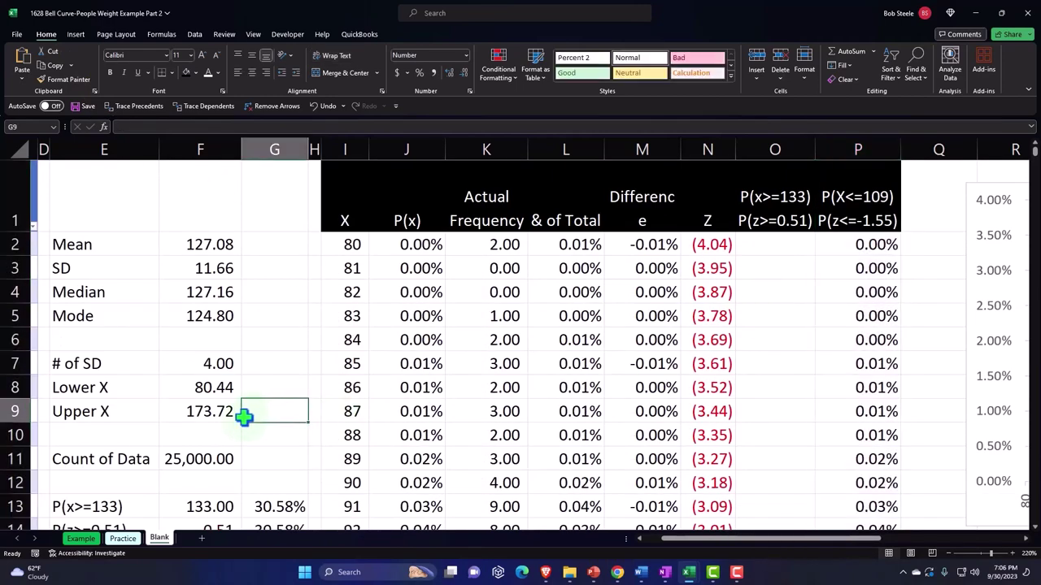
scroll(244, 417, "down", 2)
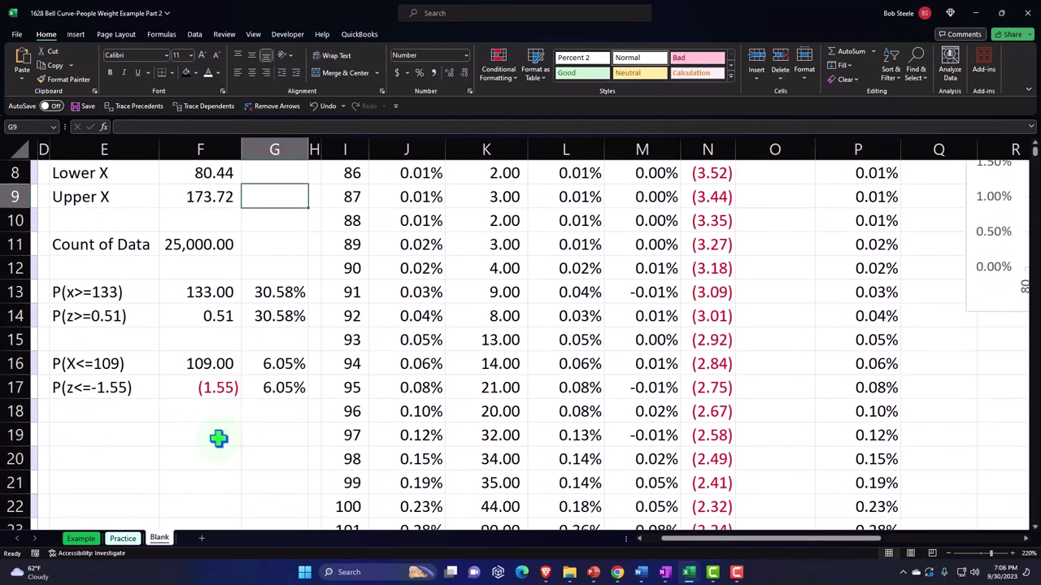
left_click(106, 440)
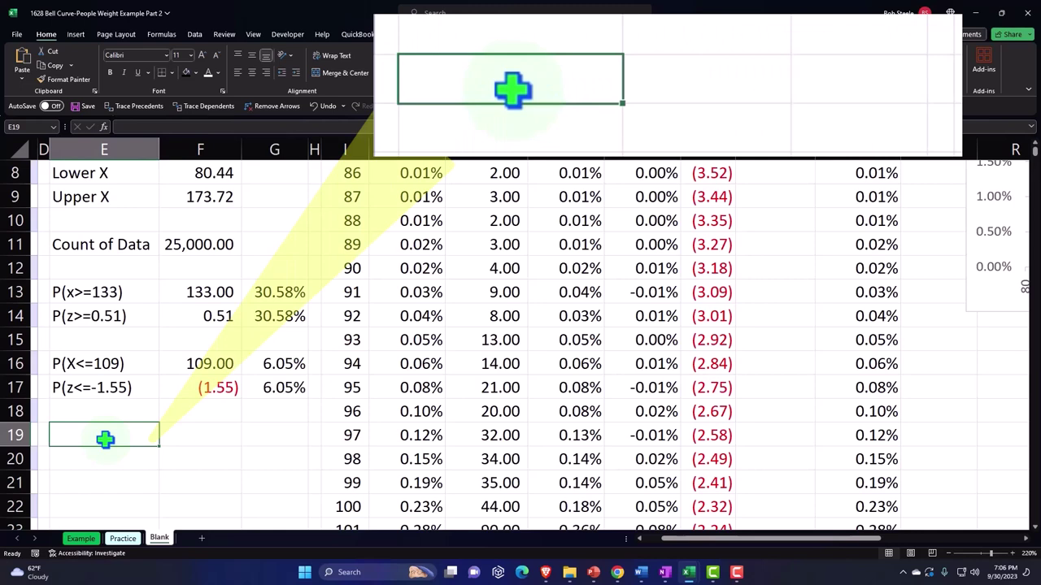
type("P")
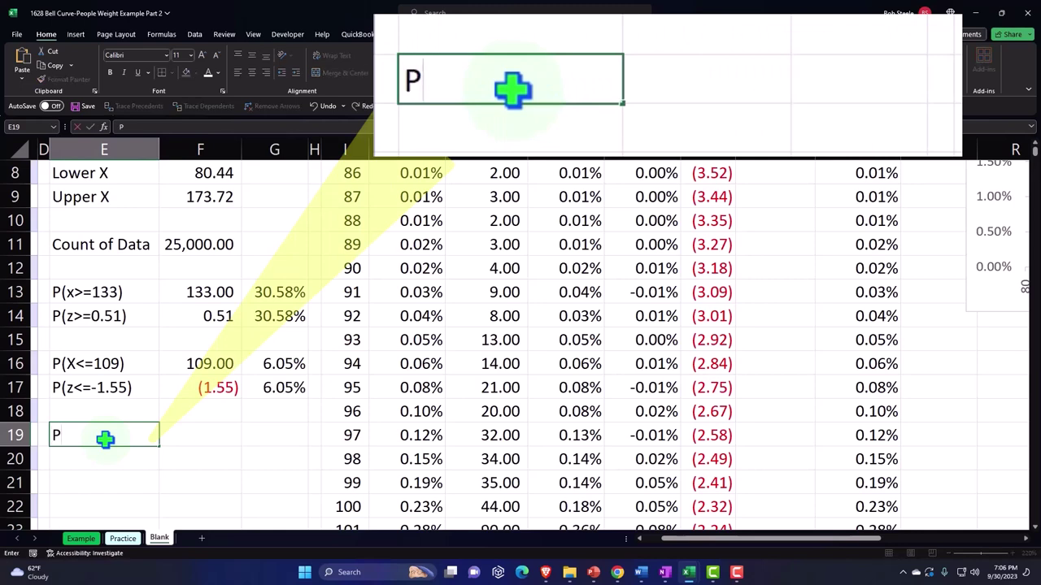
type("(")
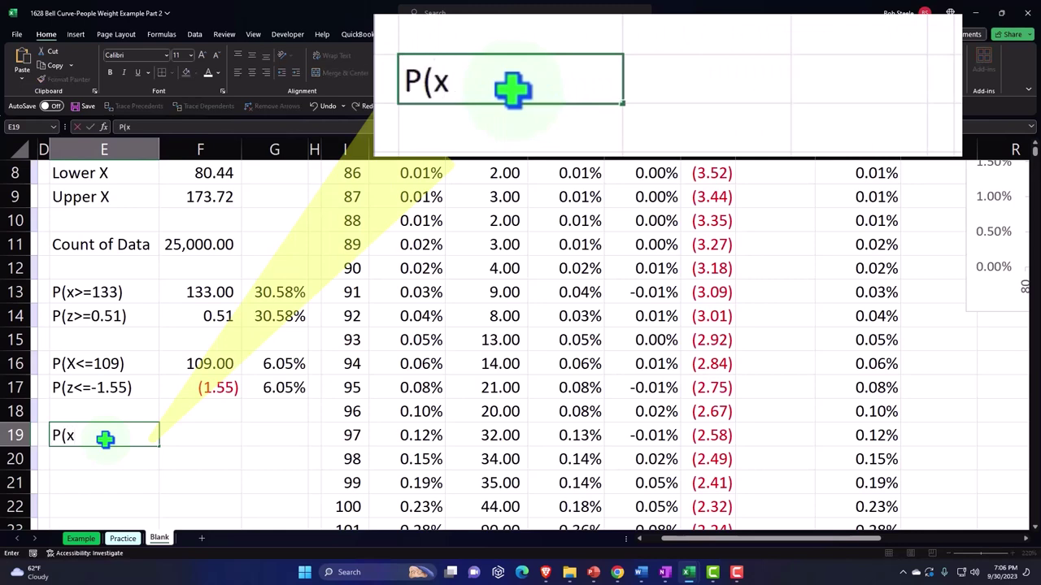
type("x<=")
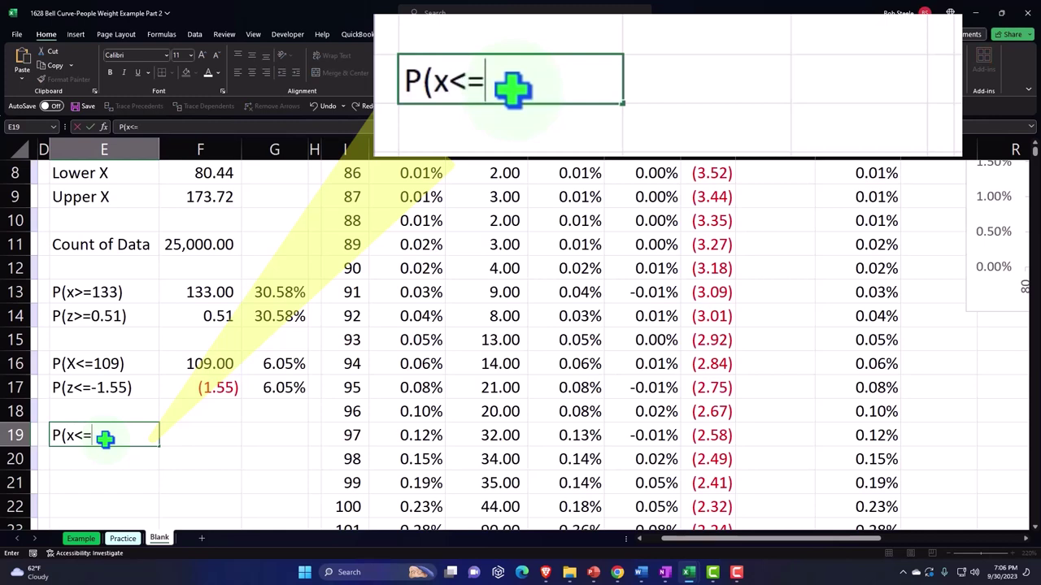
type("133&")
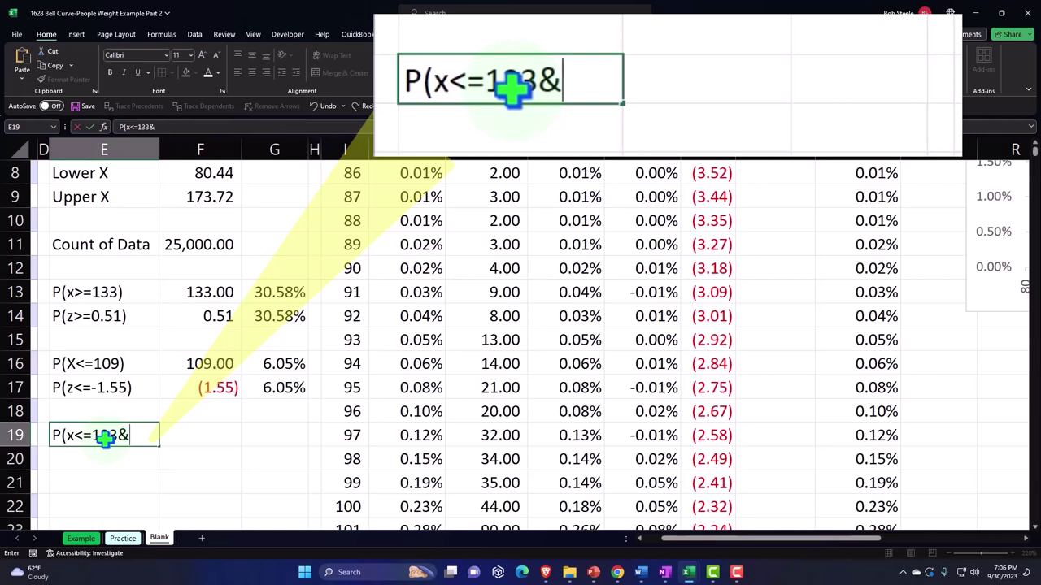
type(">109)")
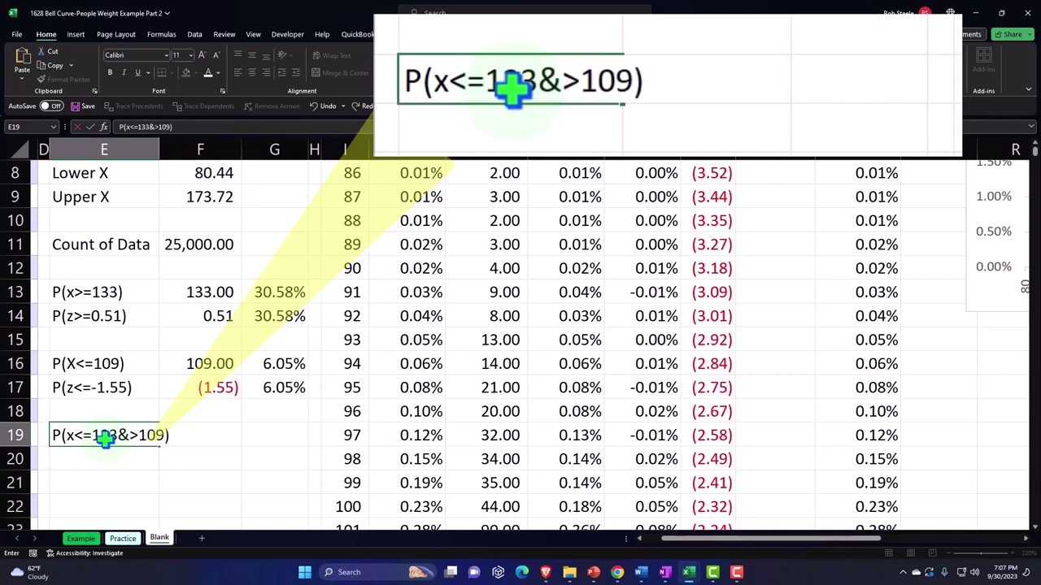
key("Return")
left_click_drag(160, 148, 181, 150)
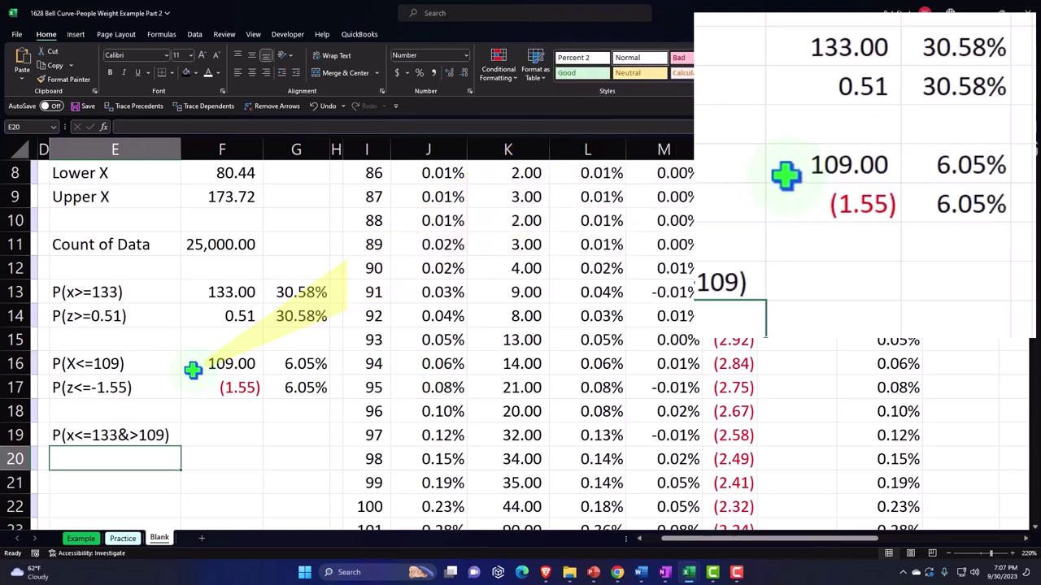
Check the sum of the P(x) values in column J for X from 109 to 133.
scroll(199, 304, "down", 2)
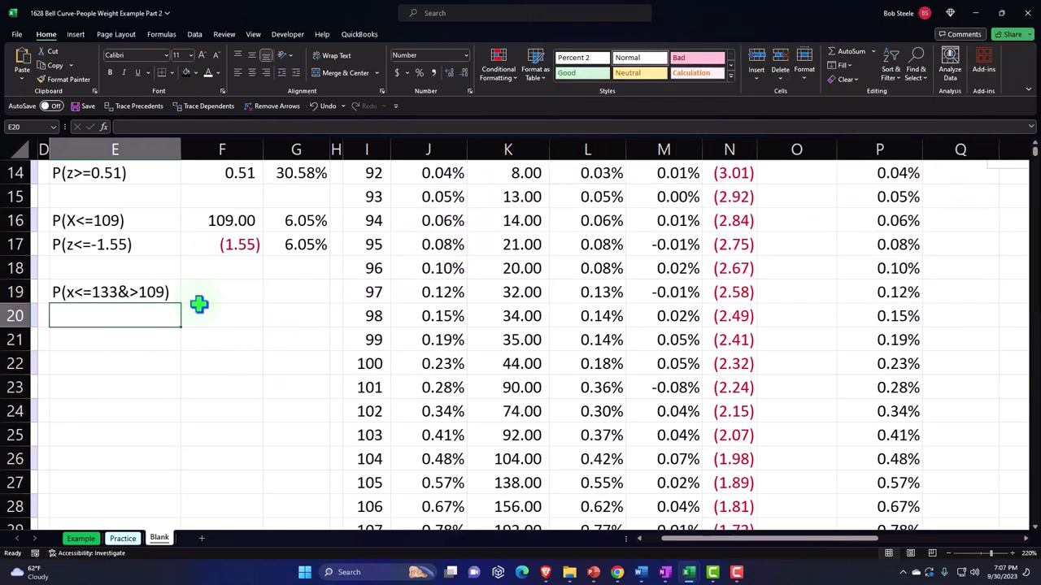
scroll(200, 305, "down", 2)
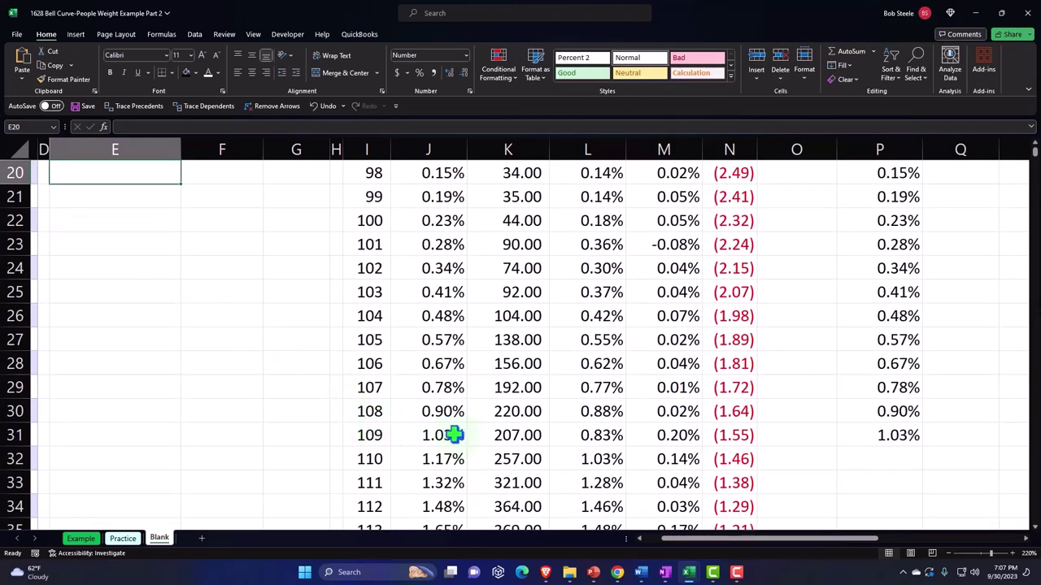
left_click_drag(452, 435, 430, 349)
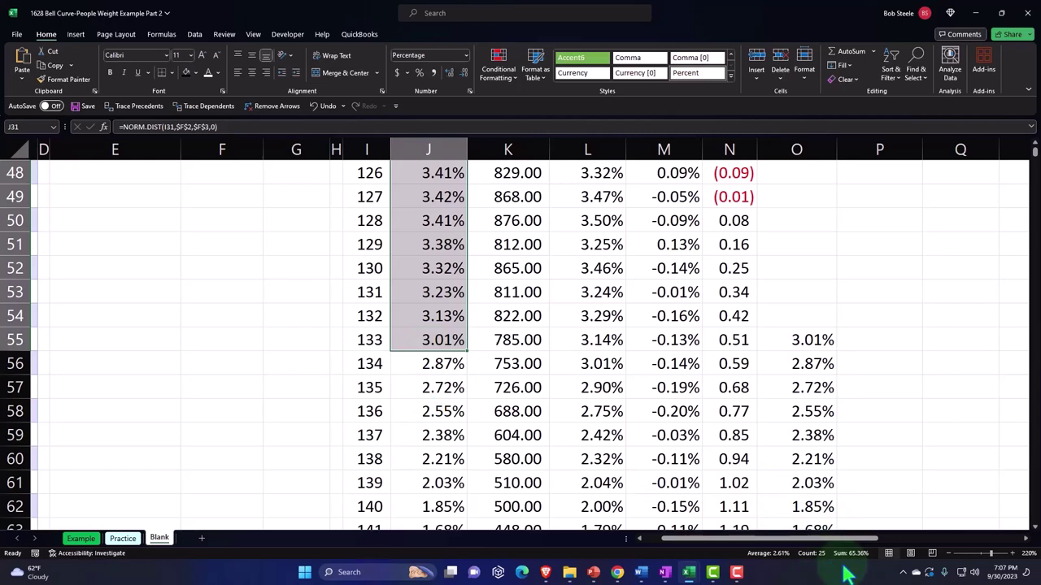
scroll(203, 399, "up", 10)
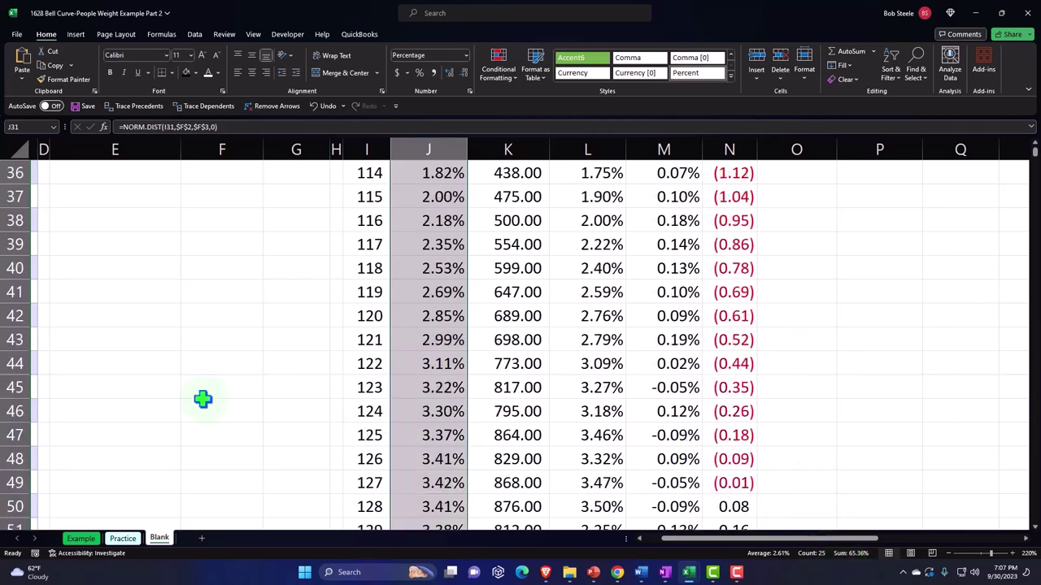
scroll(203, 400, "up", 3)
left_click(217, 413)
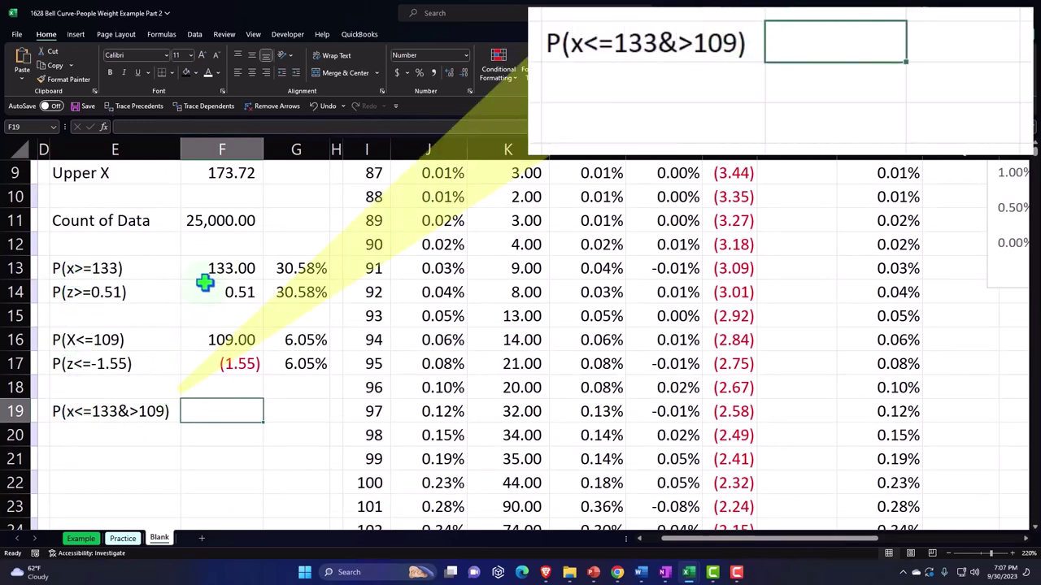
Turn the E19 label into a formula starting ="P(x<="& and replace 133 with a reference to F13.
double_click(52, 412)
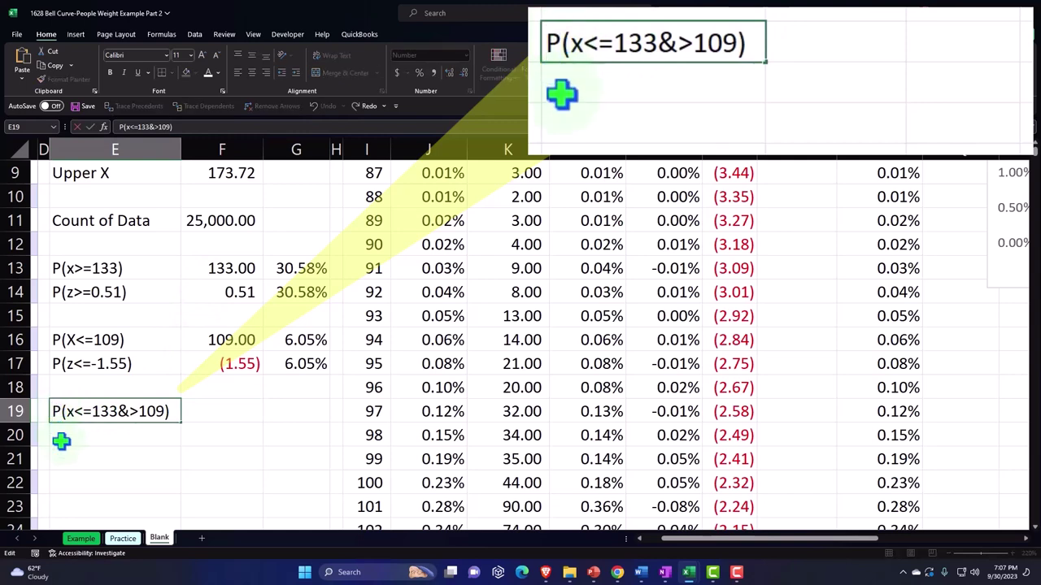
type("=\"")
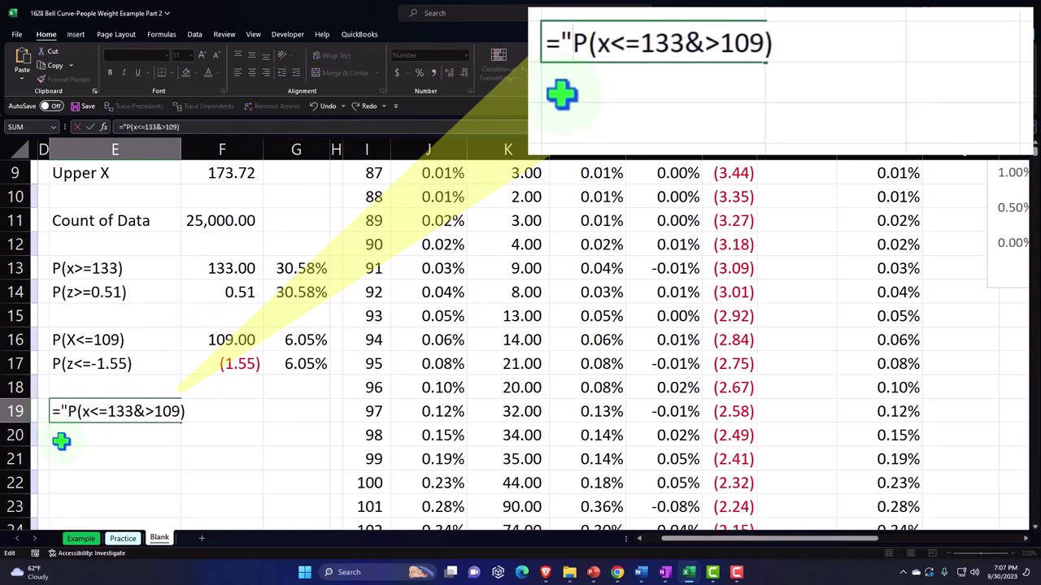
left_click(107, 412)
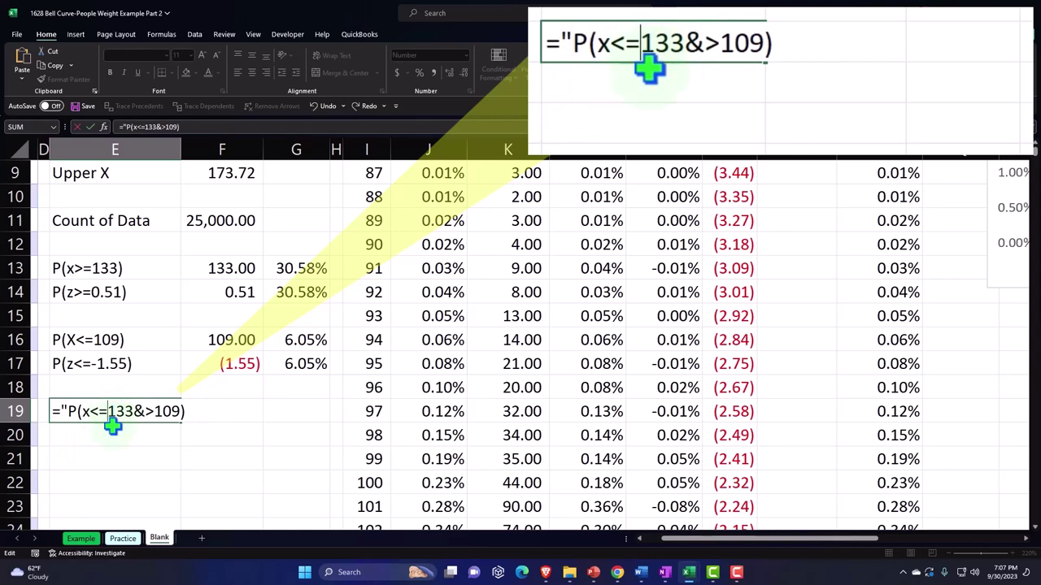
type("\"")
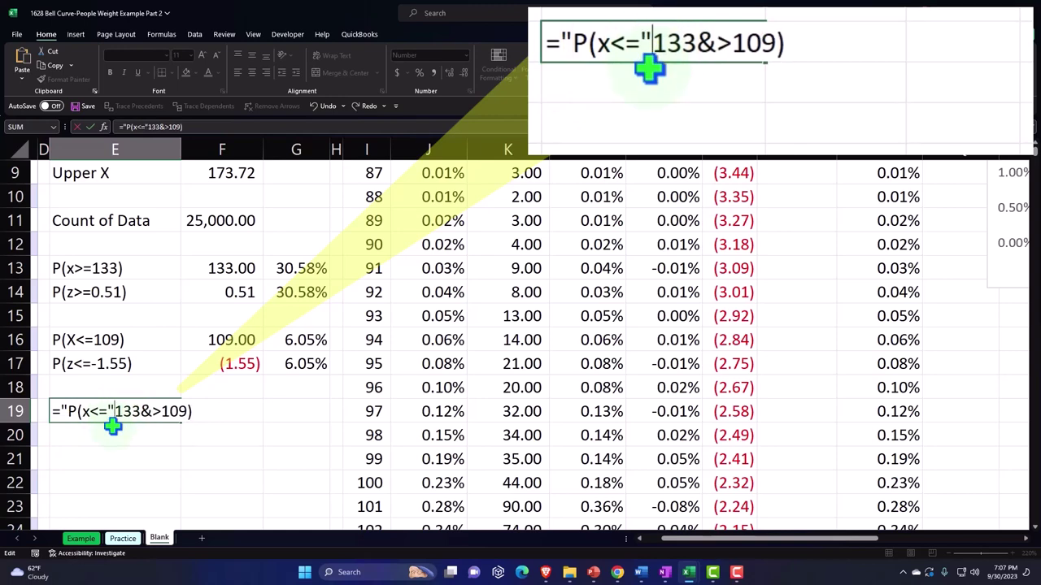
type("&")
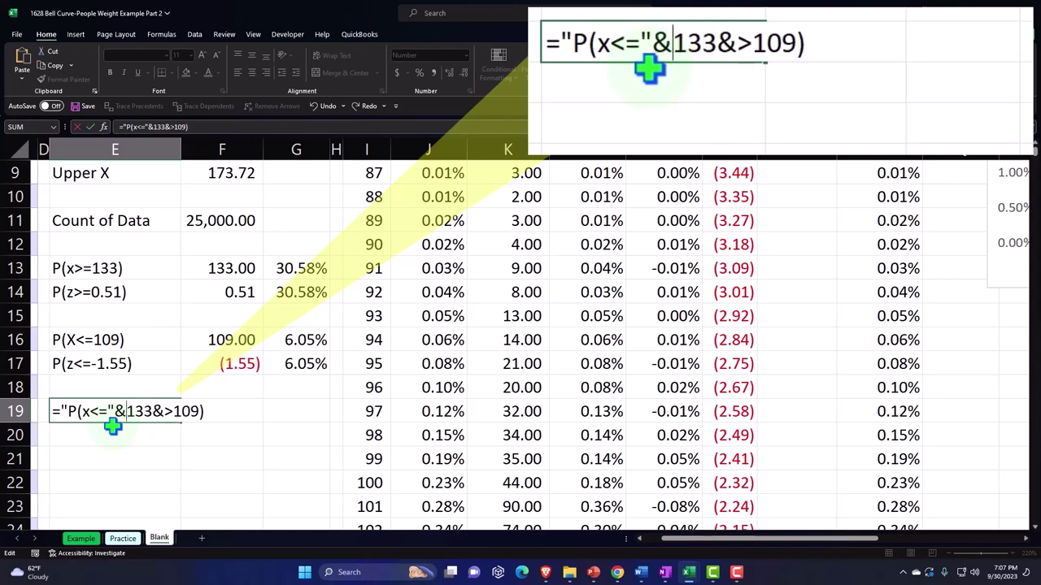
key("shift+Right")
key("shift+Right")
key("shift+Right")
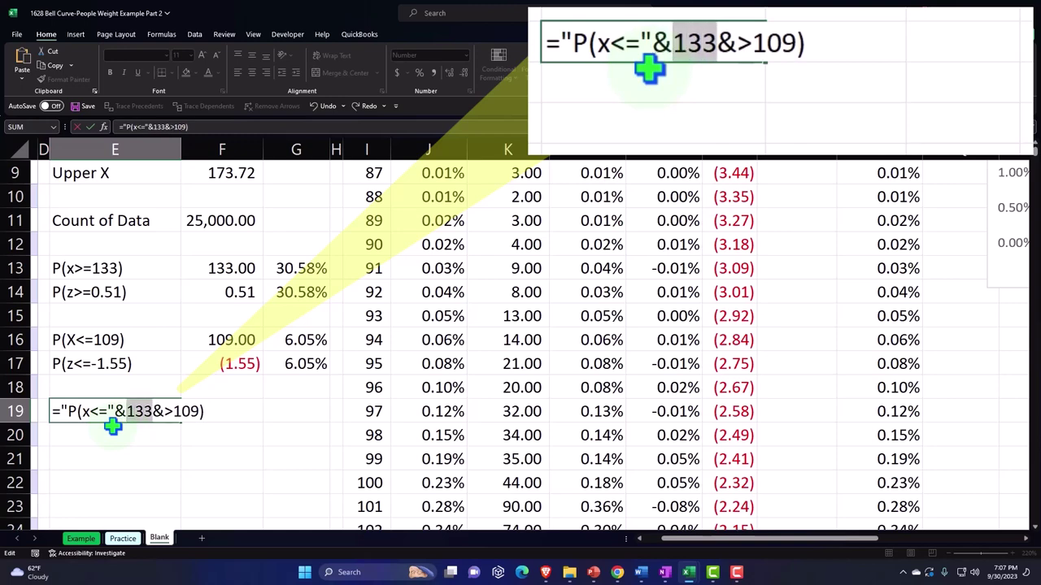
left_click(236, 274)
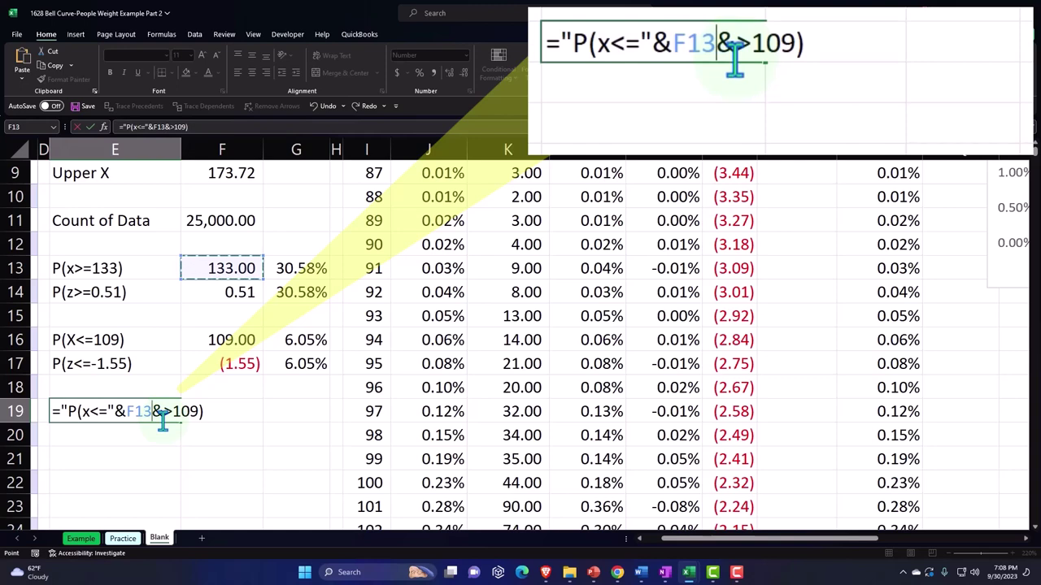
Extend the E19 label formula with the joined text "&>=" and replace 109 with a reference to F16.
type("&")
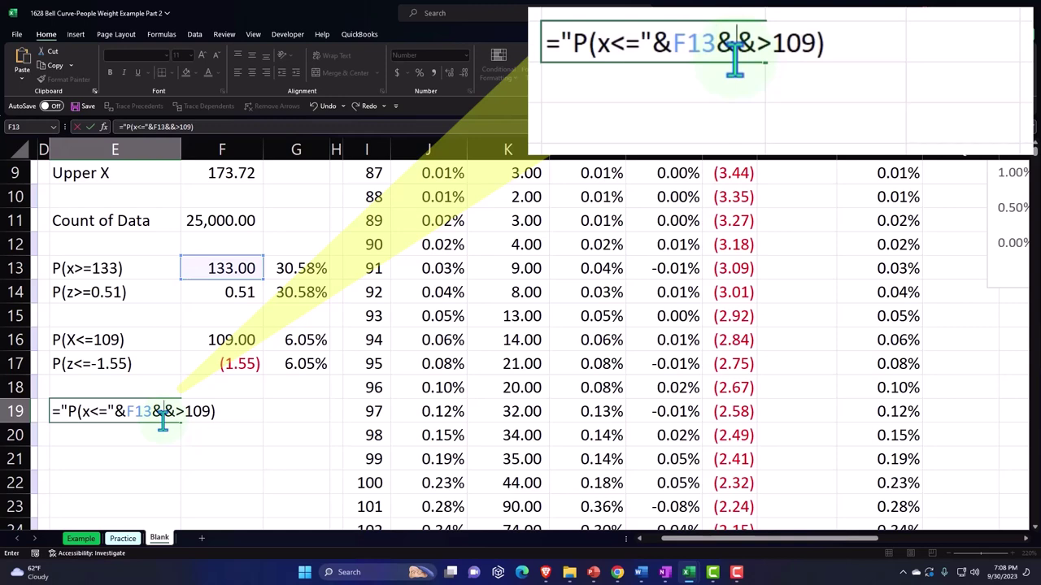
type("\"")
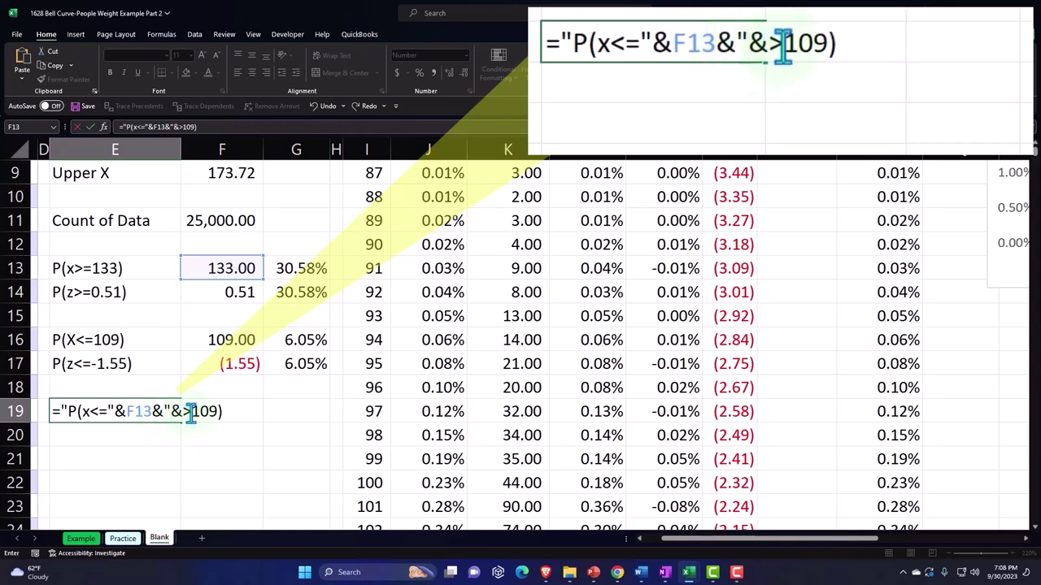
left_click(190, 413)
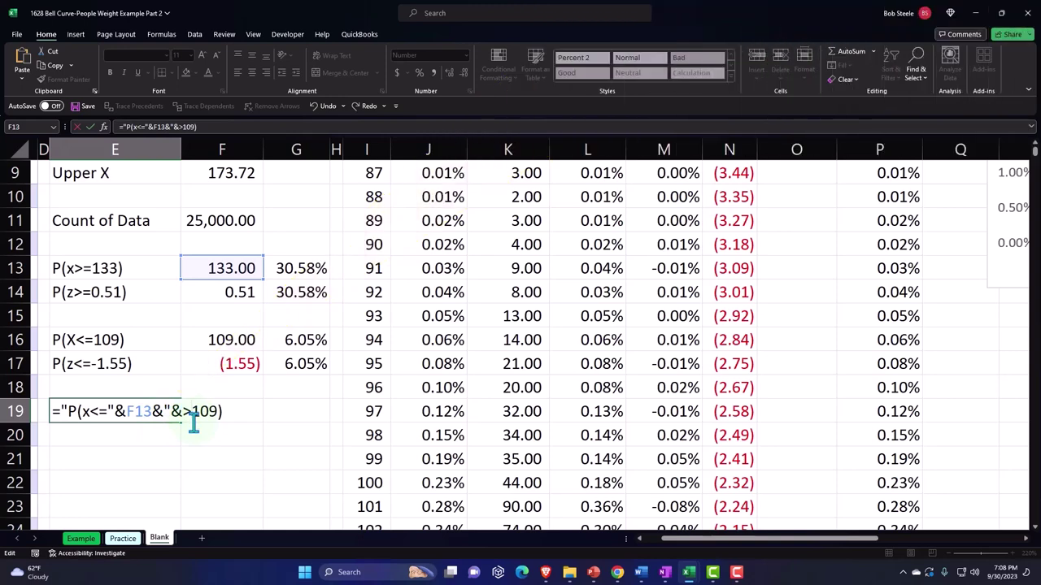
type("=")
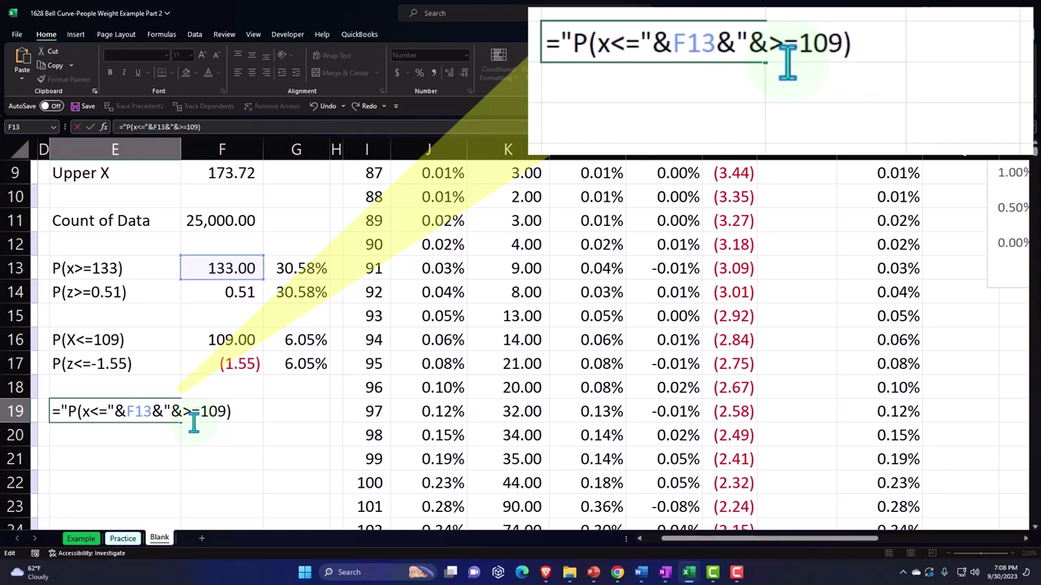
type("\"")
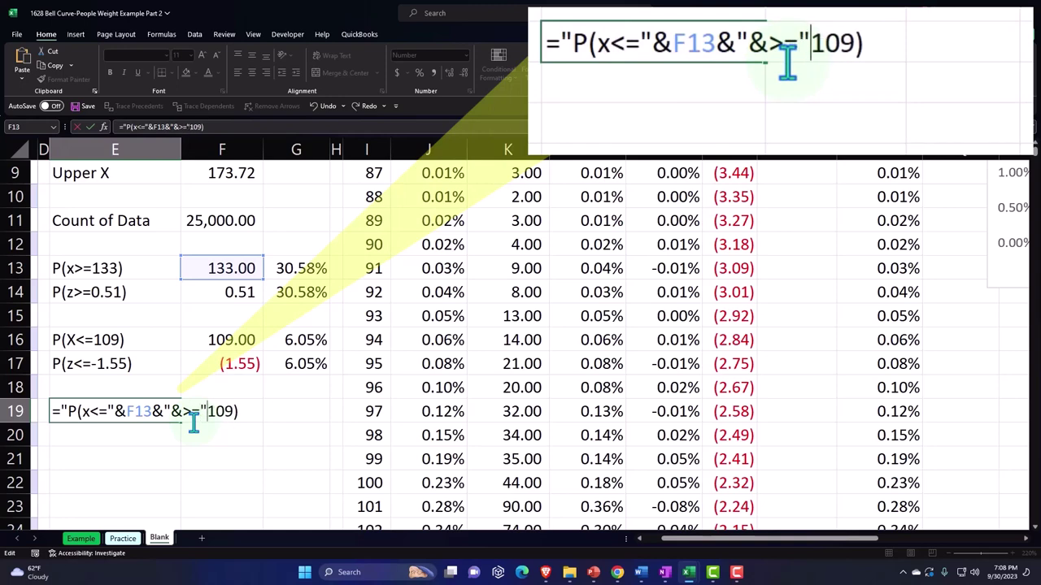
type("&")
key("shift+Right")
key("shift+Right")
key("shift+Right")
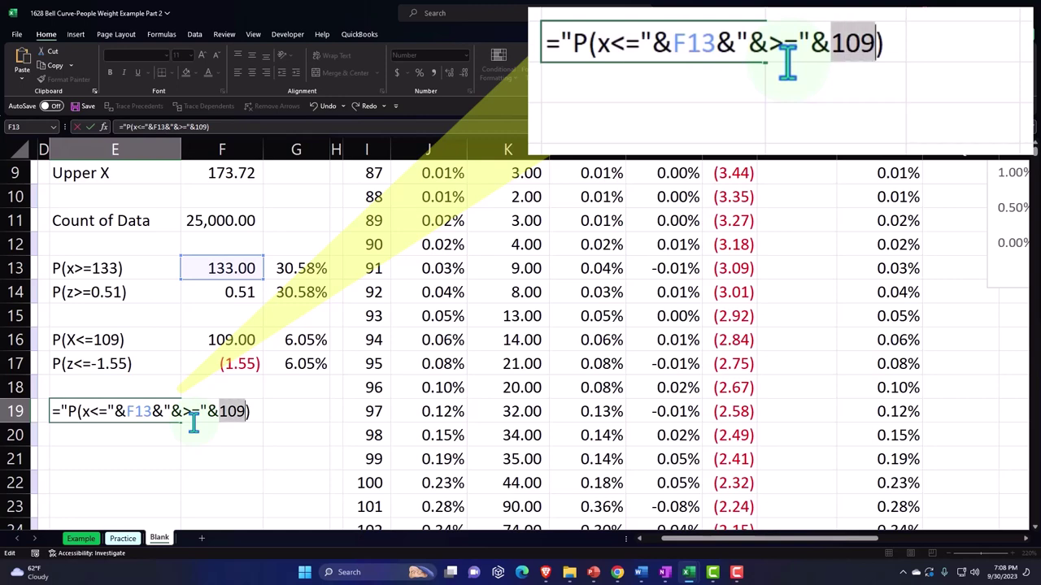
left_click(221, 339)
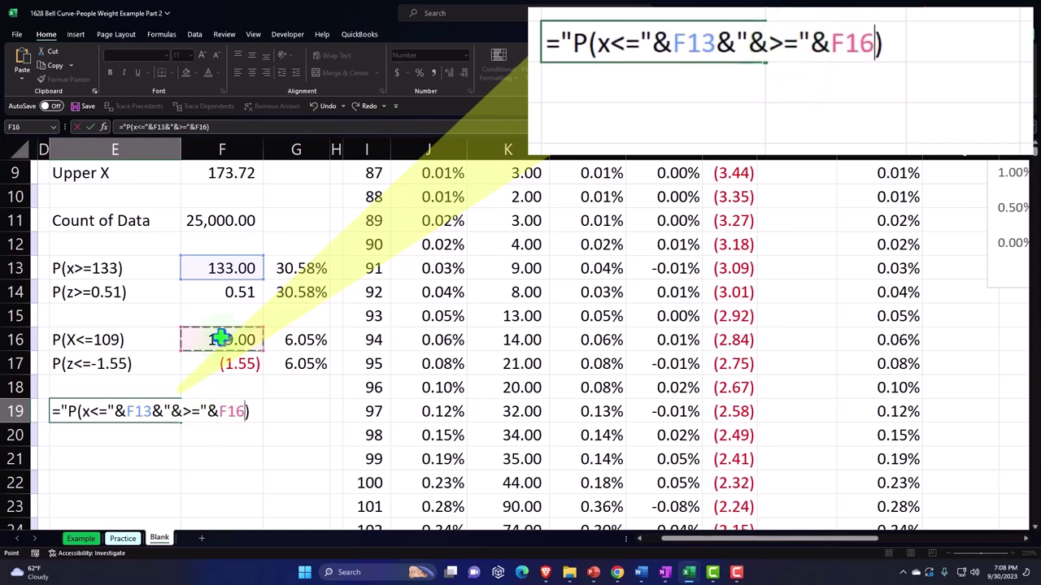
Complete the E19 label formula by joining the closing text ")" after F16.
type("&")
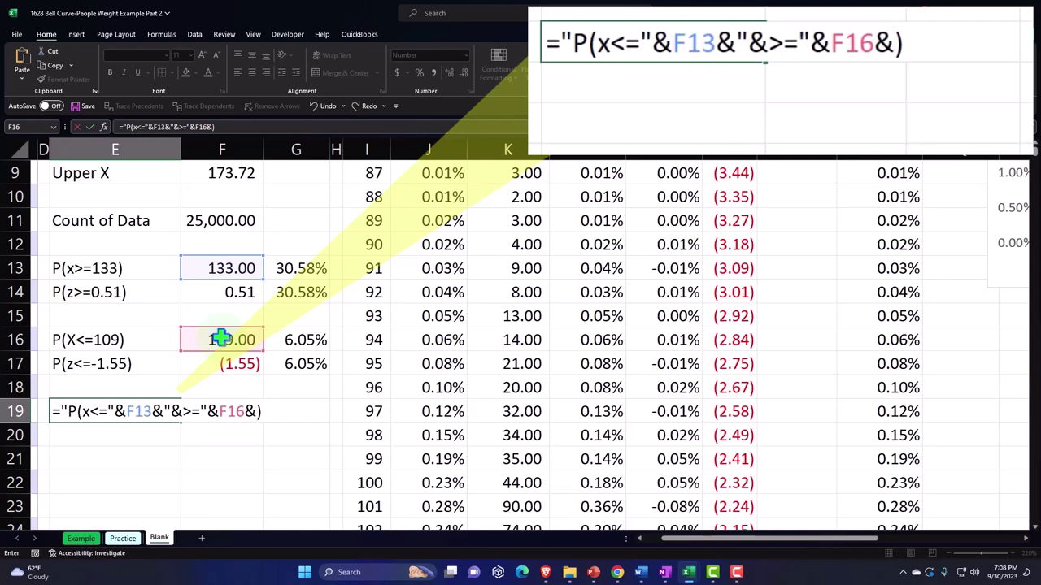
type("\"")
left_click(293, 418)
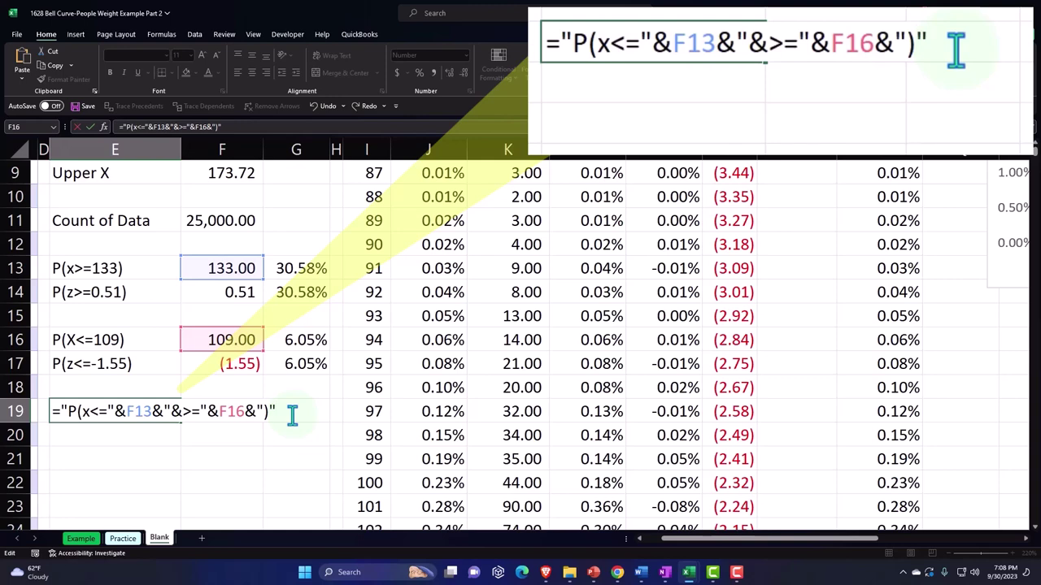
key("Return")
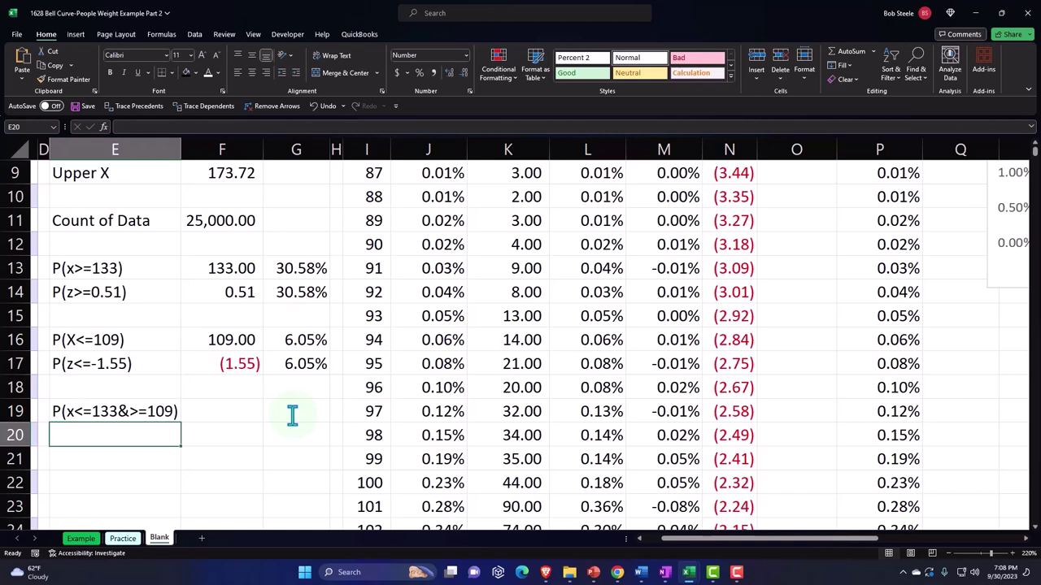
Start a NORM.DIST formula in G19 with F13 as the x argument.
key("Right")
key("Up")
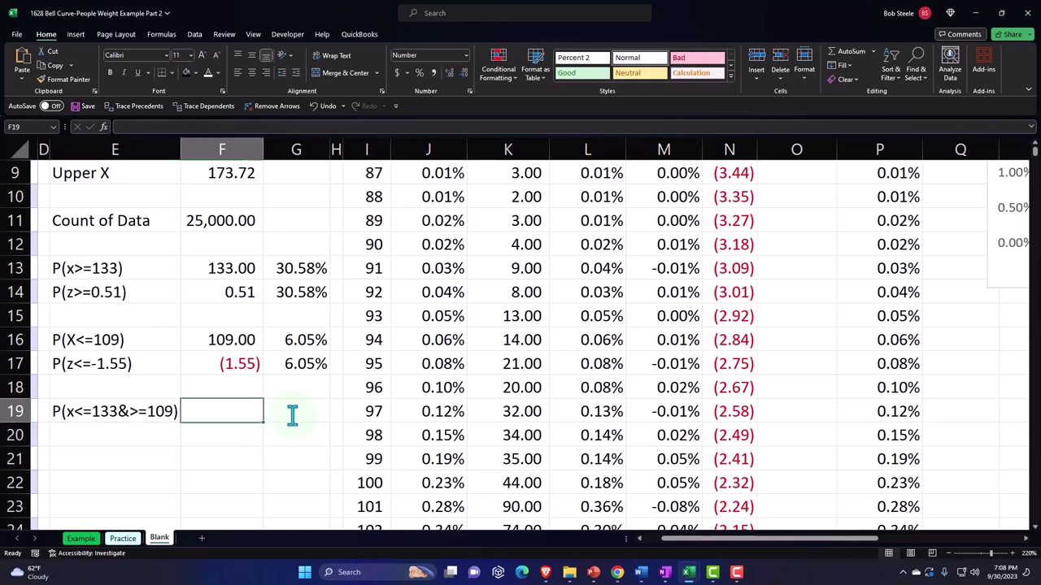
key("Right")
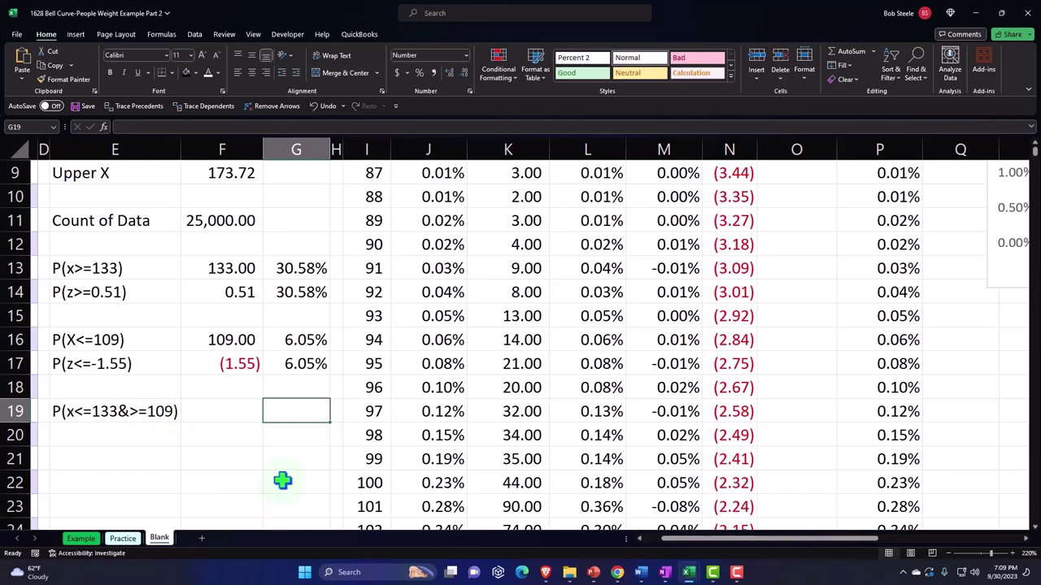
type("=norm.")
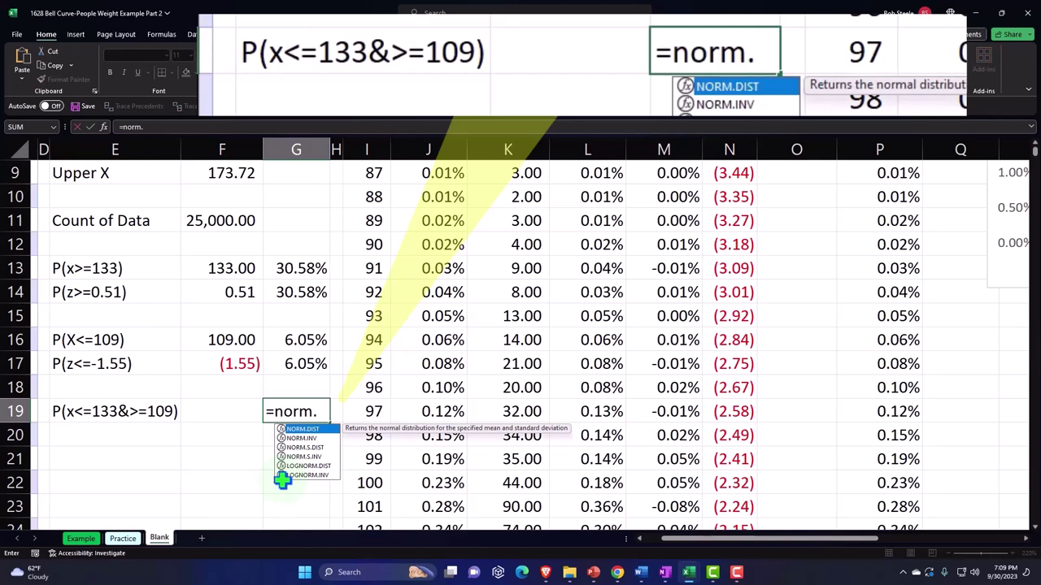
key("Tab")
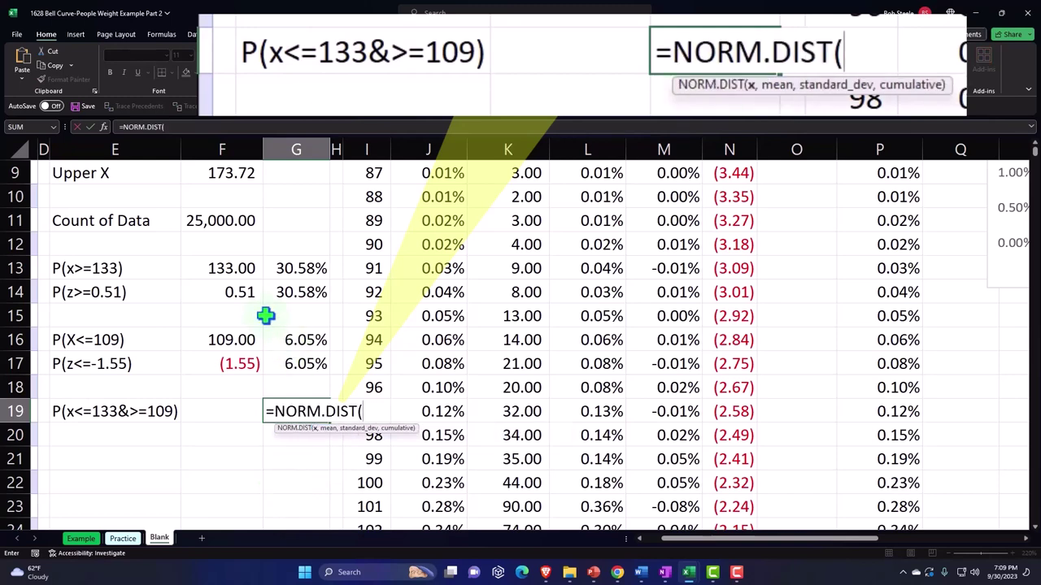
left_click(221, 268)
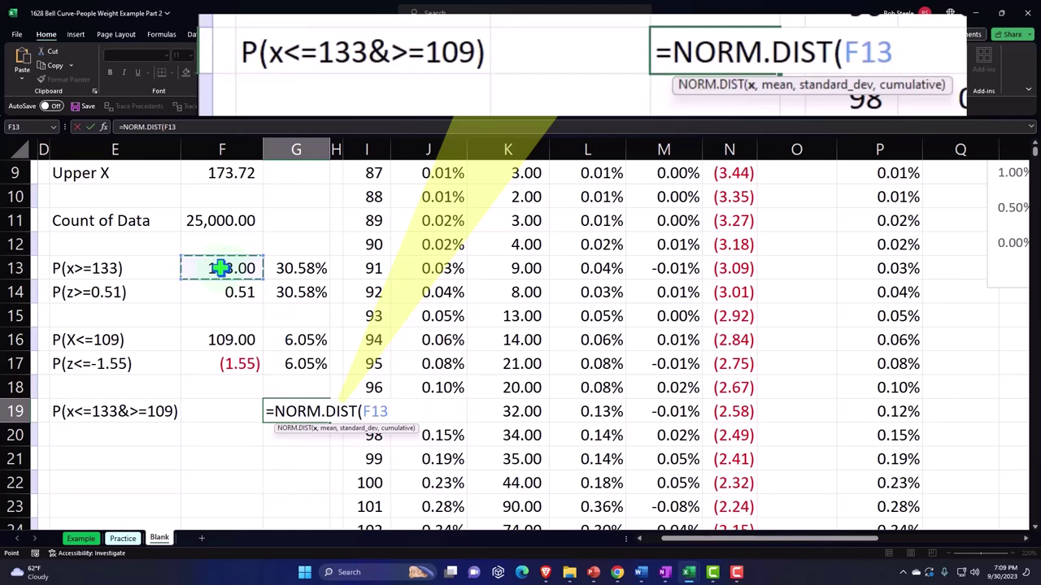
type(",")
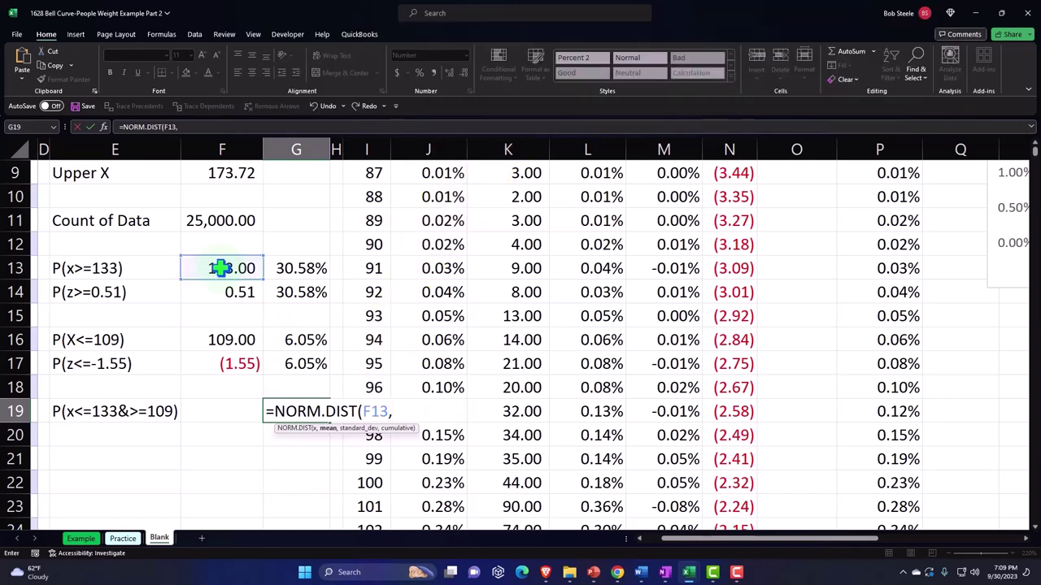
Complete the first NORM.DIST in G19 with F2 as mean, F3 as standard deviation and 1 for cumulative.
scroll(222, 268, "up", 3)
left_click(216, 239)
scroll(216, 239, "down", 1)
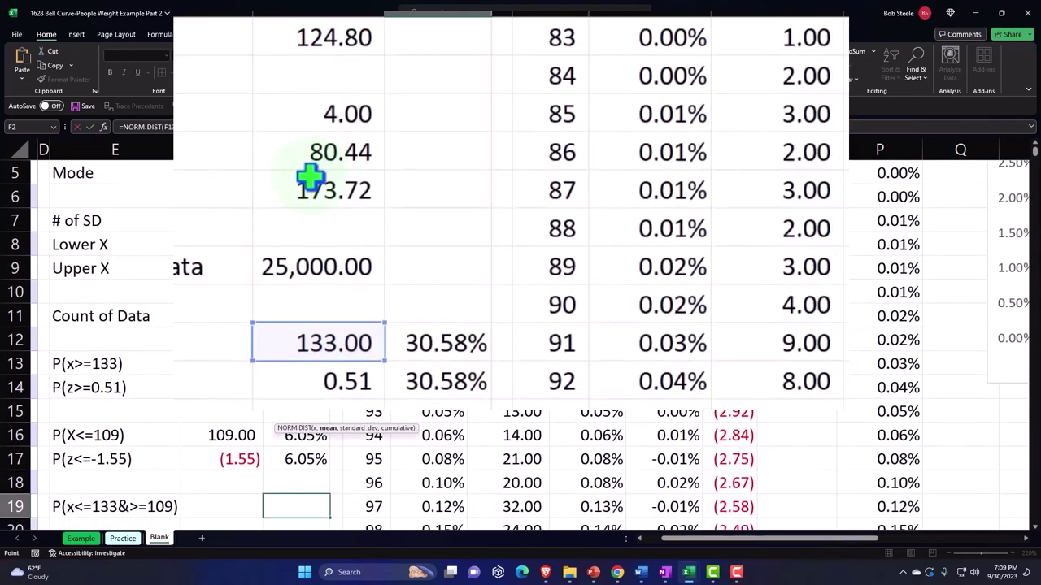
scroll(310, 175, "down", 1)
type(",")
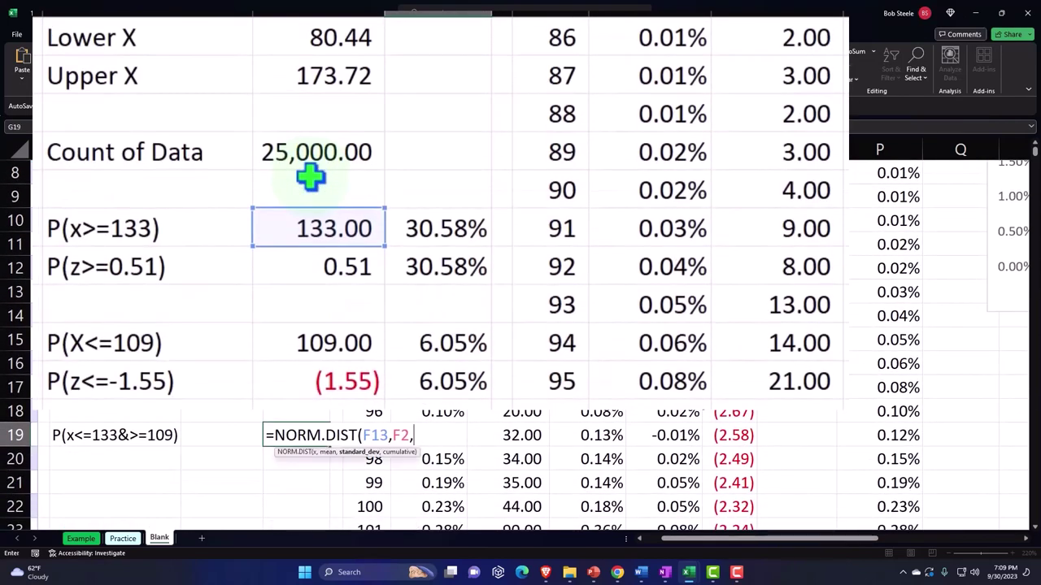
scroll(310, 176, "up", 2)
left_click(298, 112)
scroll(300, 142, "down", 2)
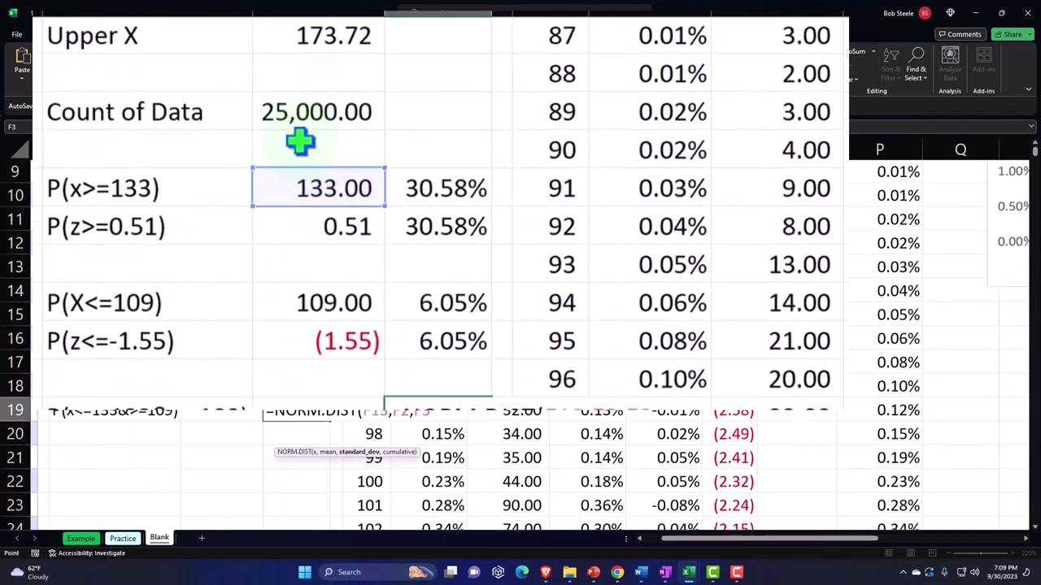
scroll(300, 142, "down", 1)
type(",")
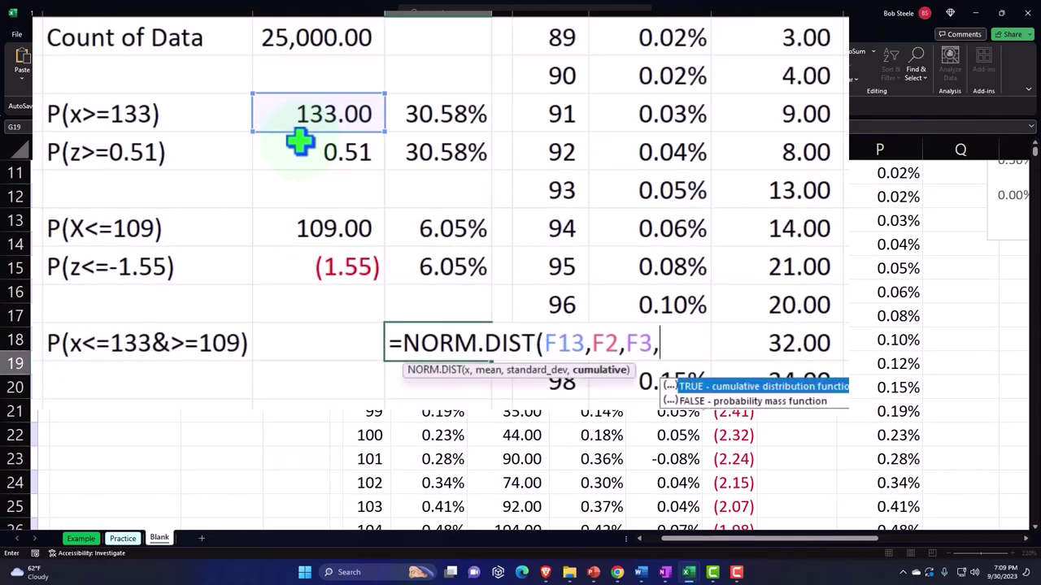
type("1)")
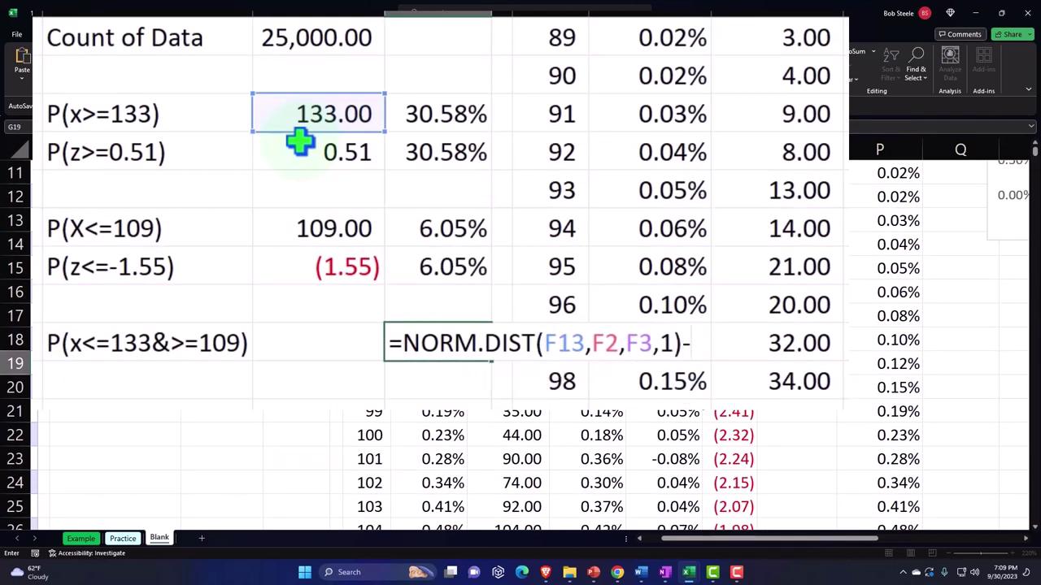
Subtract a second NORM.DIST in the G19 formula, using F16 as its x argument.
type("-nor")
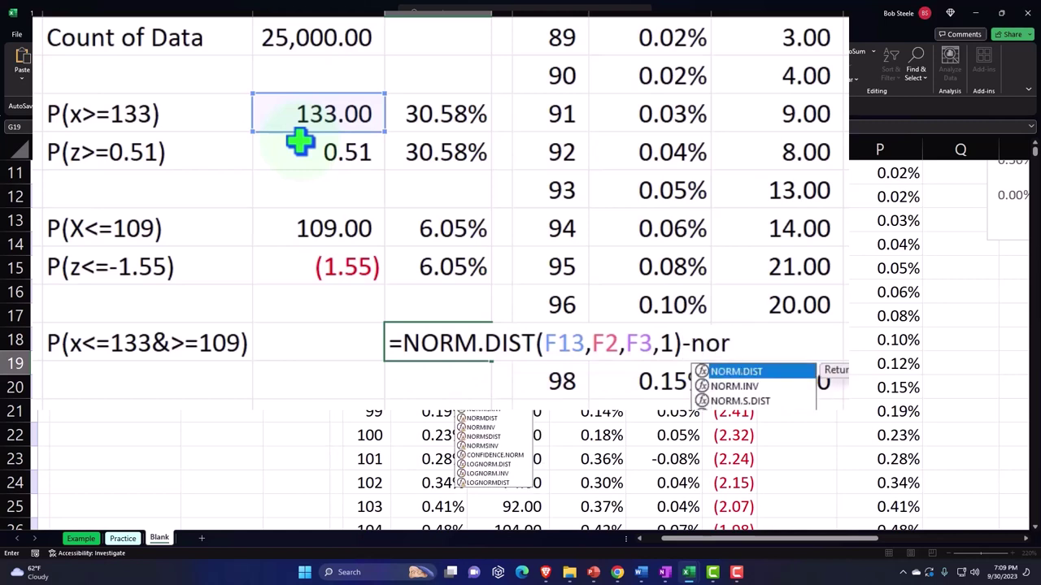
key("Tab")
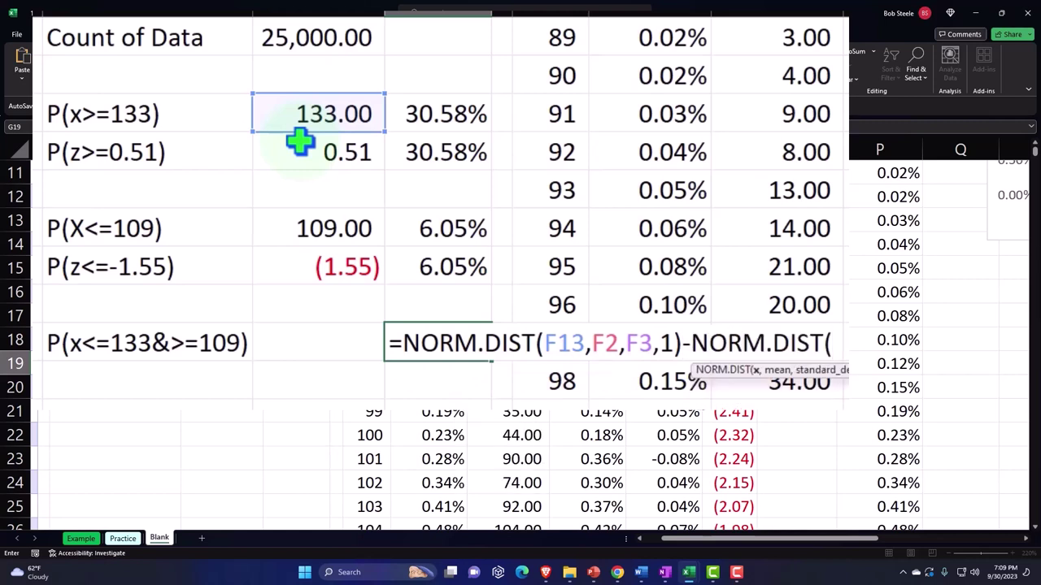
left_click(325, 223)
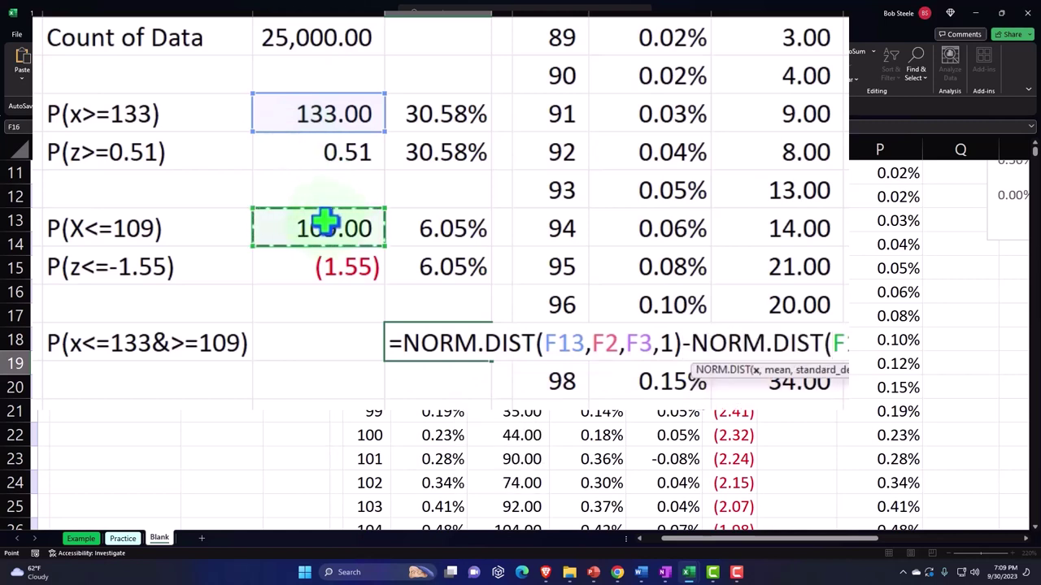
type(",")
Finish the second NORM.DIST in G19 with mean F2, standard deviation F3 and cumulative 1, and enter the formula.
scroll(326, 223, "up", 3)
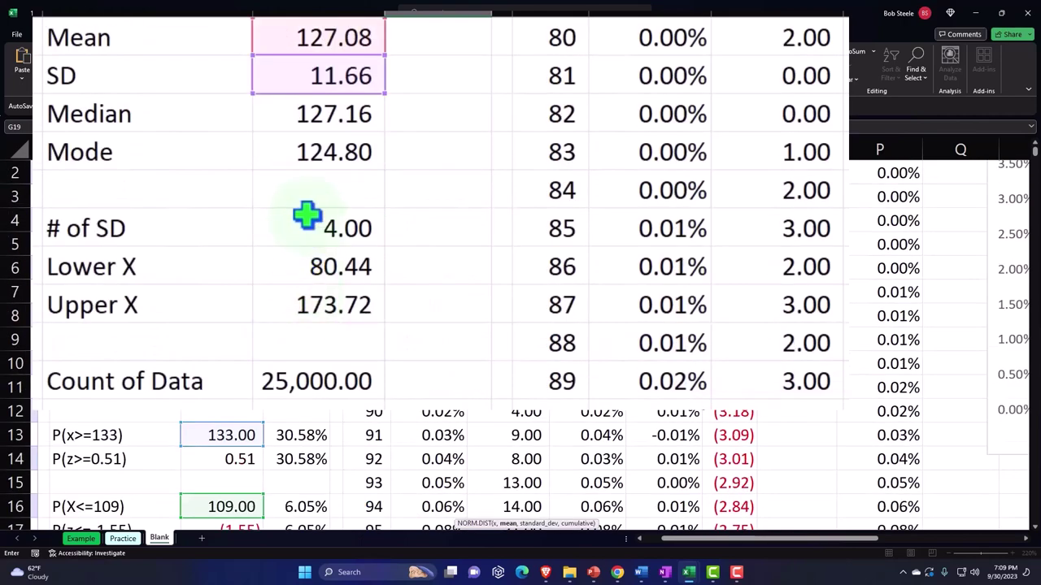
left_click(305, 41)
scroll(327, 275, "down", 1)
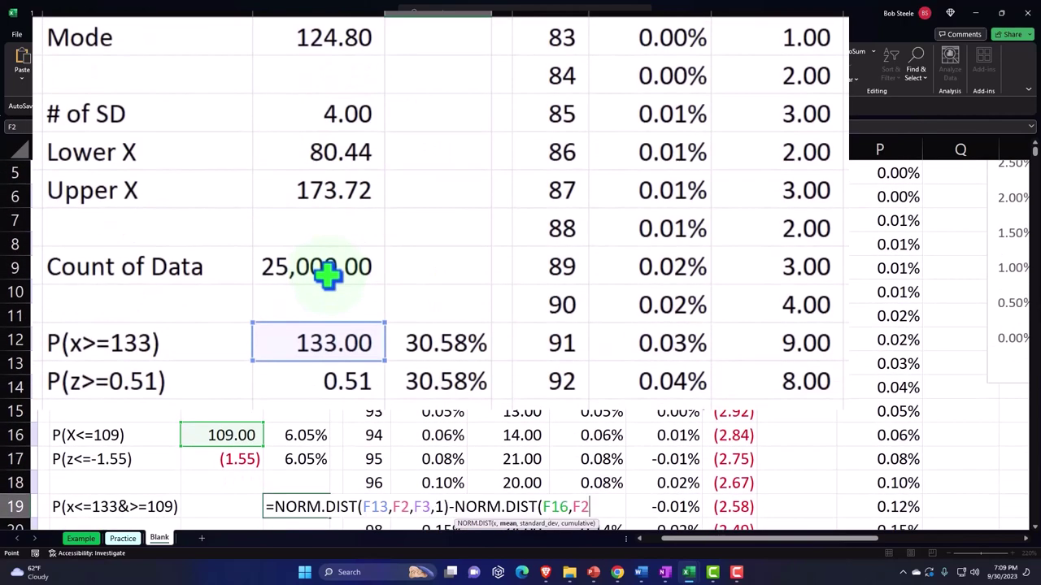
type(",")
scroll(330, 274, "up", 2)
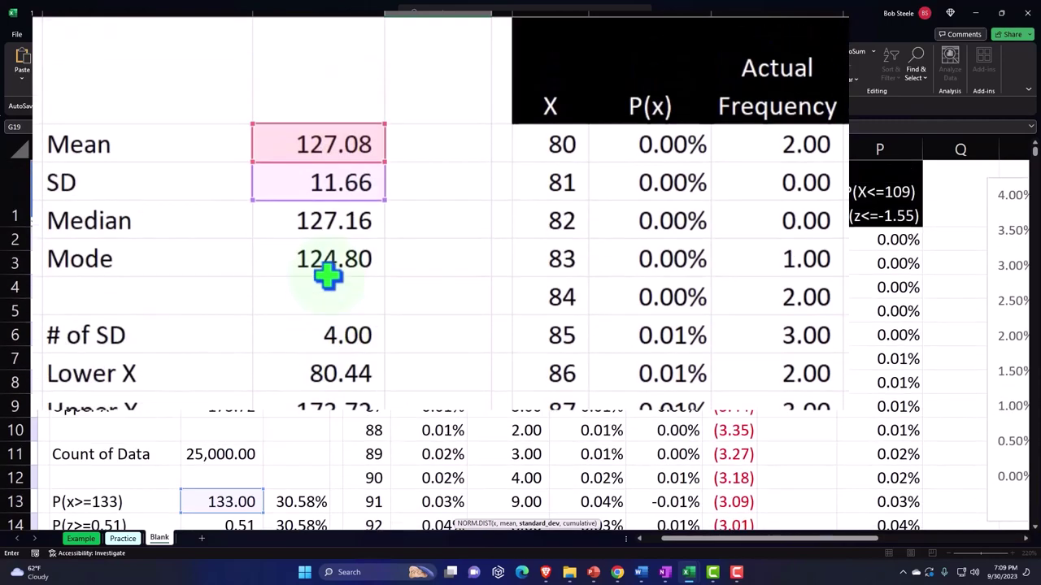
left_click(322, 192)
scroll(358, 275, "down", 2)
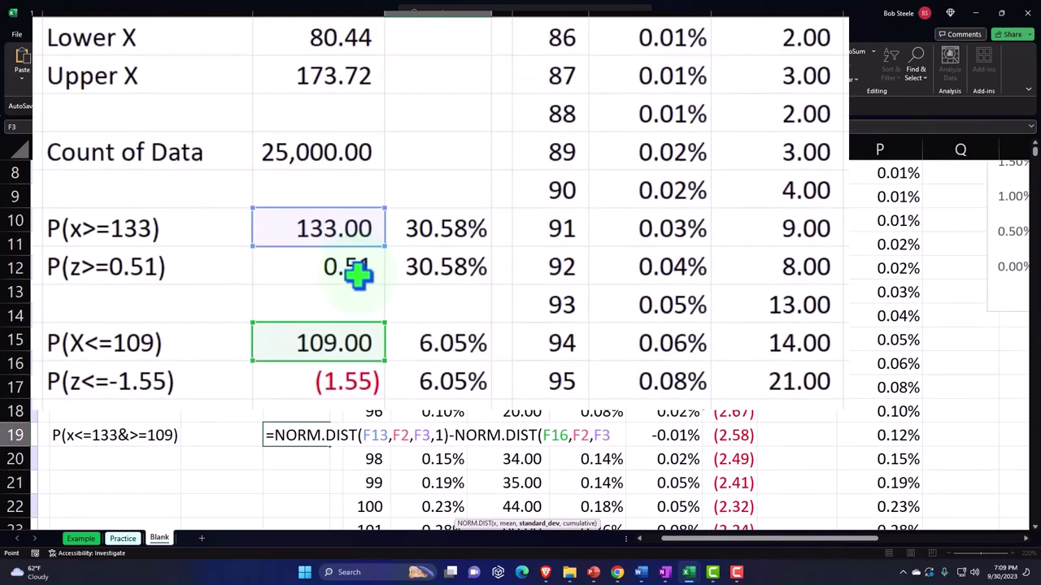
type(",")
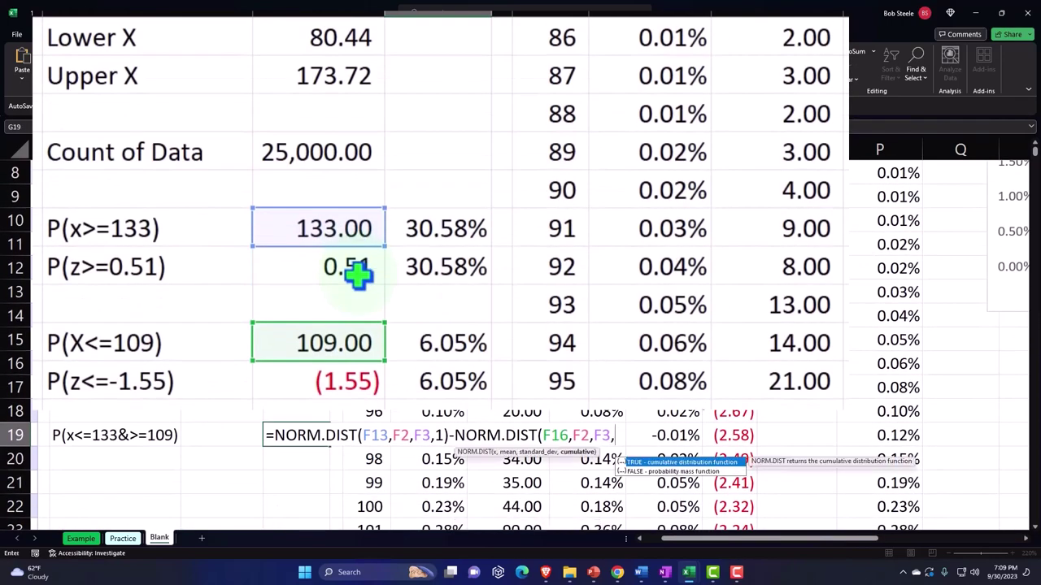
type("1)")
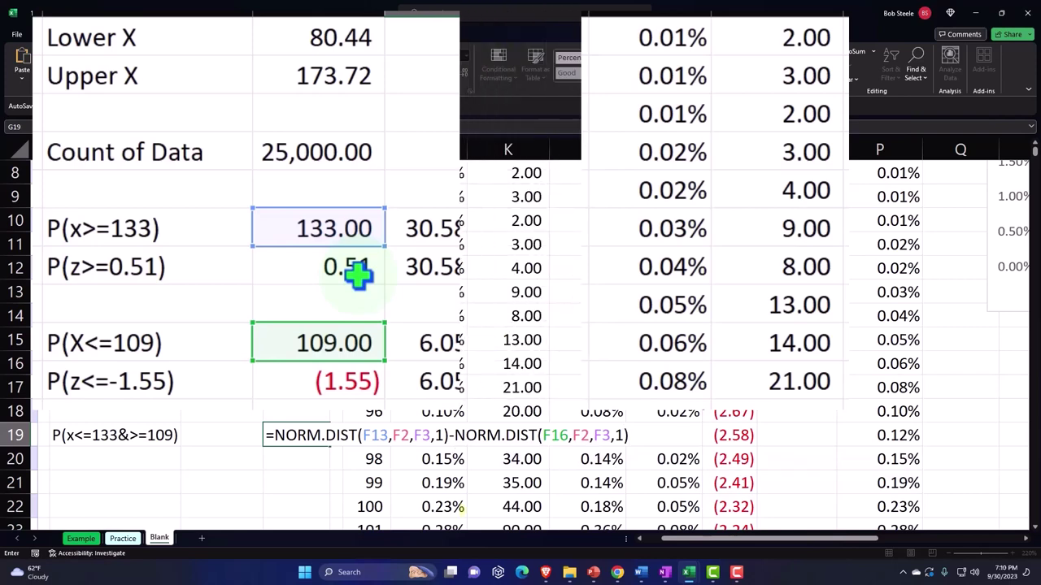
key("Return")
Format G19 as a percentage with two decimal places.
left_click(313, 435)
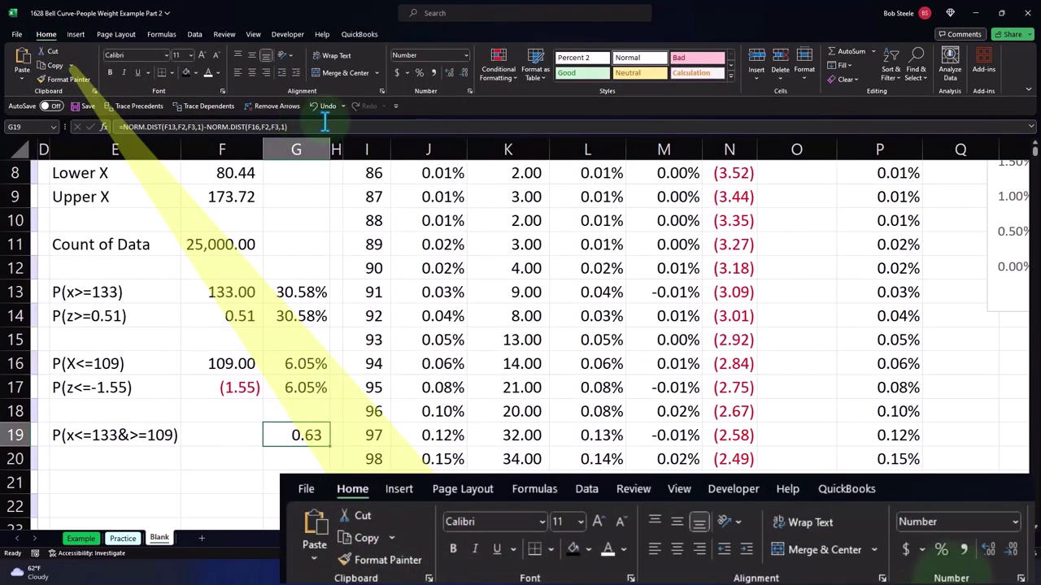
left_click(419, 72)
left_click(449, 73)
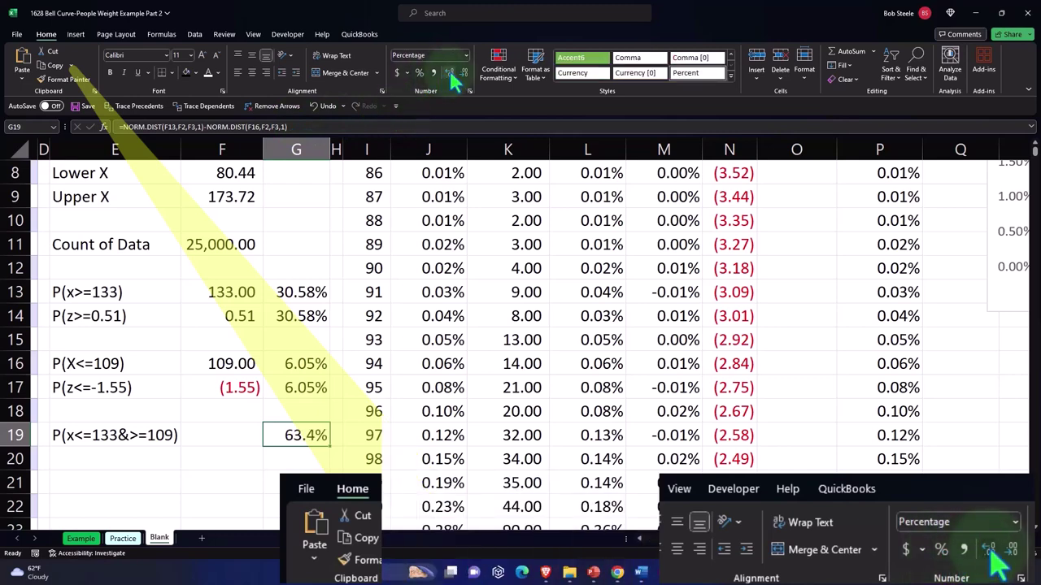
left_click(449, 72)
Repeat the E19 label in E20 with a cell reference and go to G20.
left_click(136, 454)
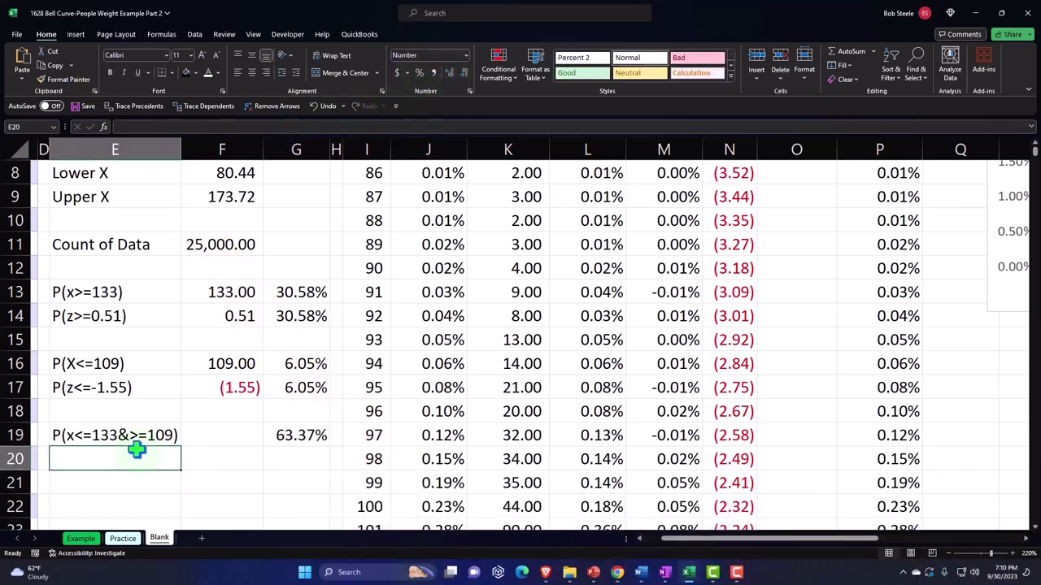
type("=")
key("Up")
key("Return")
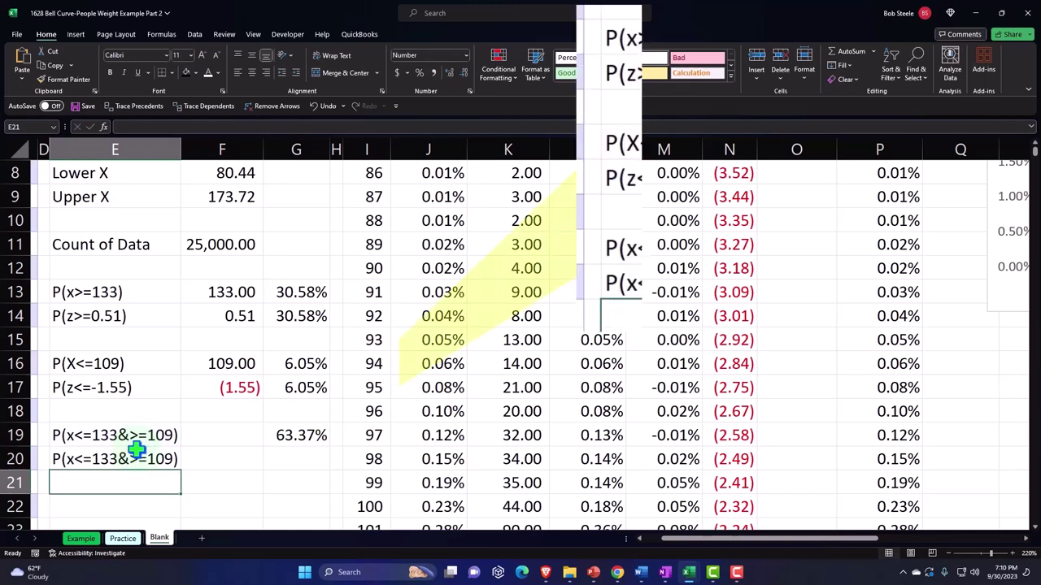
key("Up")
key("Right")
key("Right")
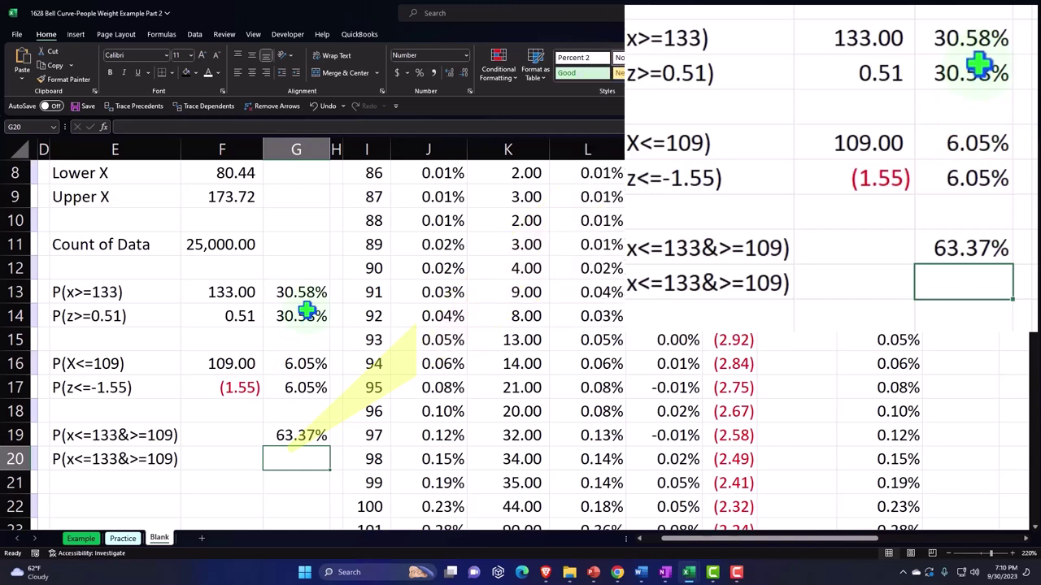
Check the P(x) values in column J and the SUM formula behind their total in J97.
scroll(404, 289, "up", 3)
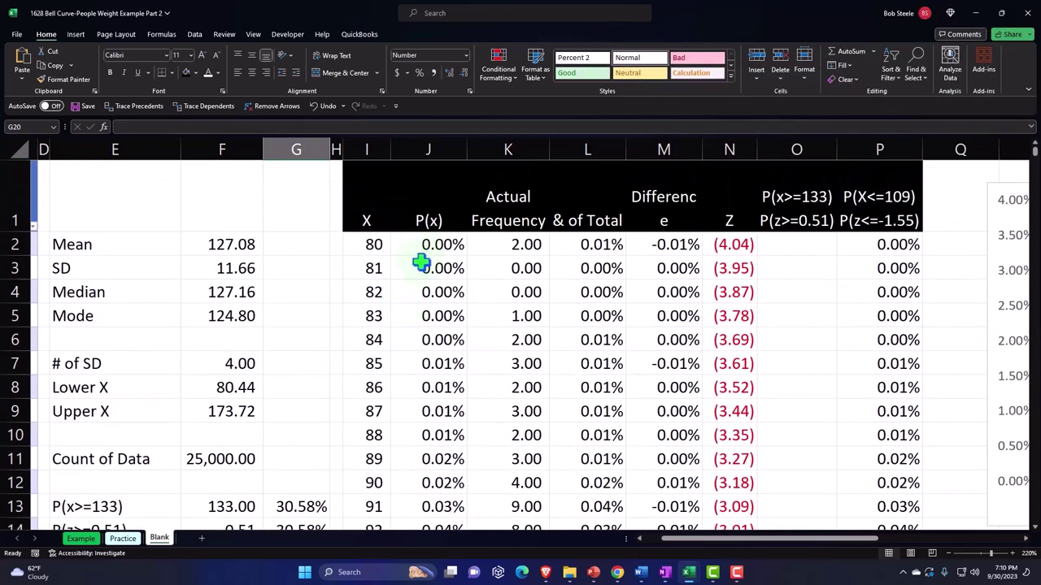
left_click_drag(417, 248, 415, 385)
scroll(407, 407, "down", 12)
scroll(439, 418, "down", 19)
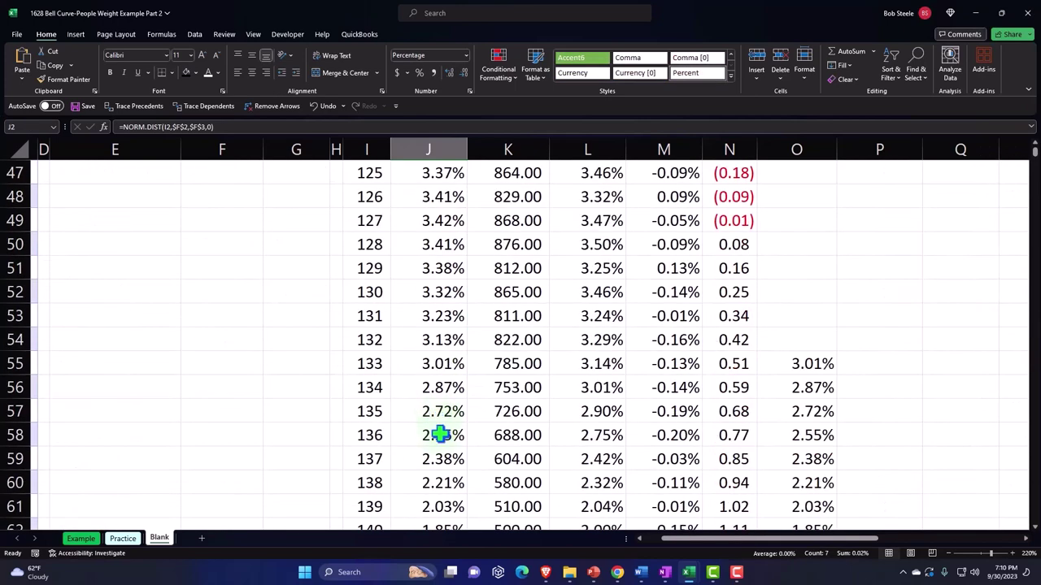
scroll(443, 400, "up", 3)
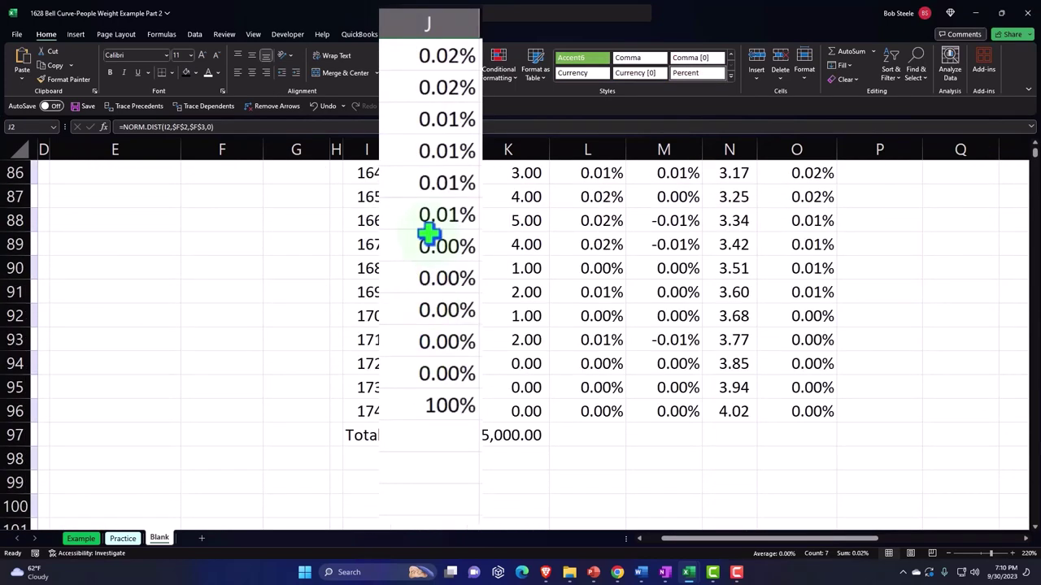
left_click_drag(431, 269, 435, 374)
left_click(437, 407)
key("alt+equal")
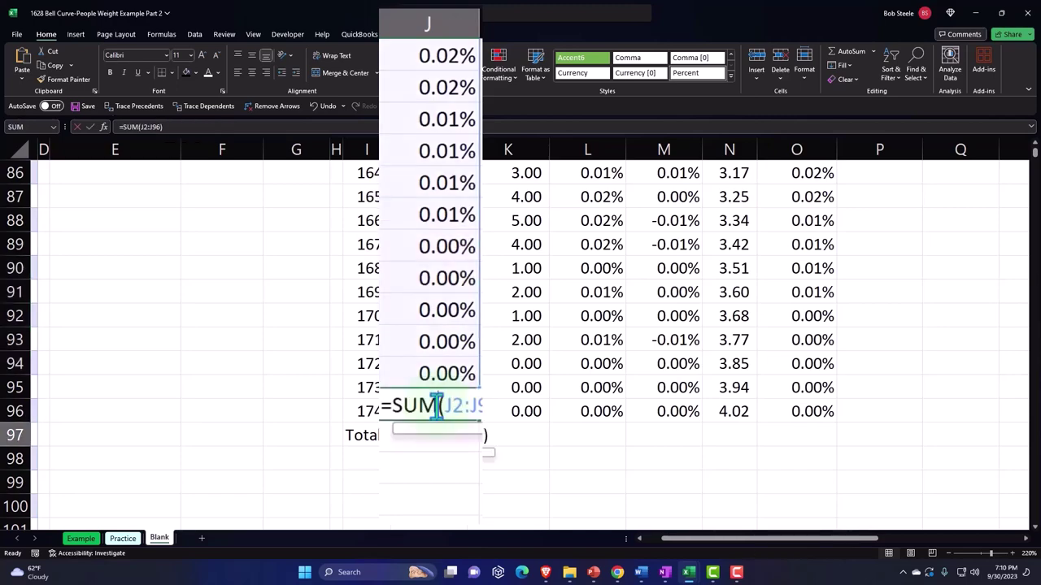
key("Return")
scroll(281, 402, "up", 2)
scroll(281, 402, "up", 20)
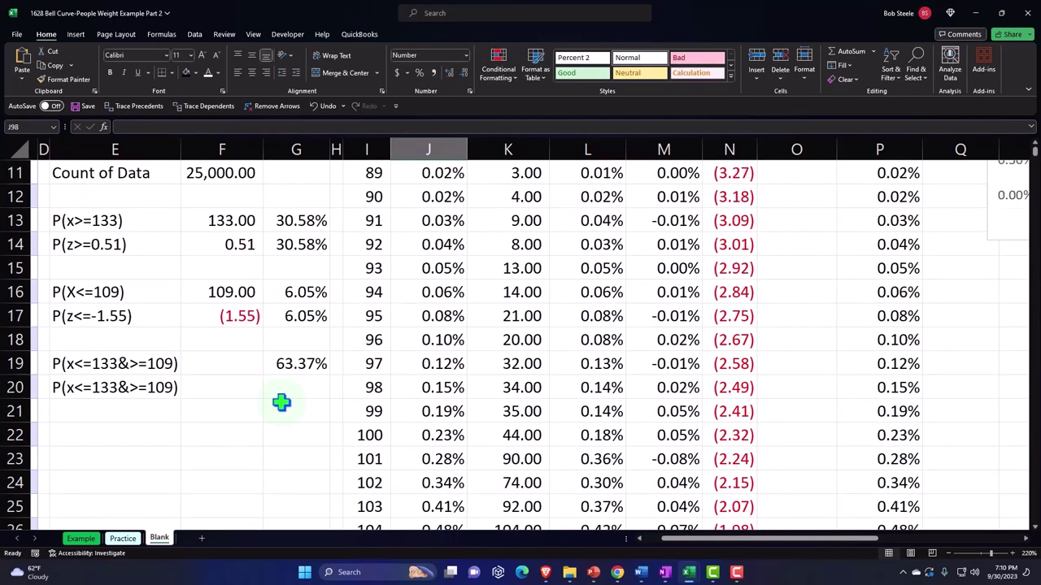
Enter the formula =1-(G13+G16) in G20 to get the between-values probability from the two tails.
left_click(289, 388)
type("=")
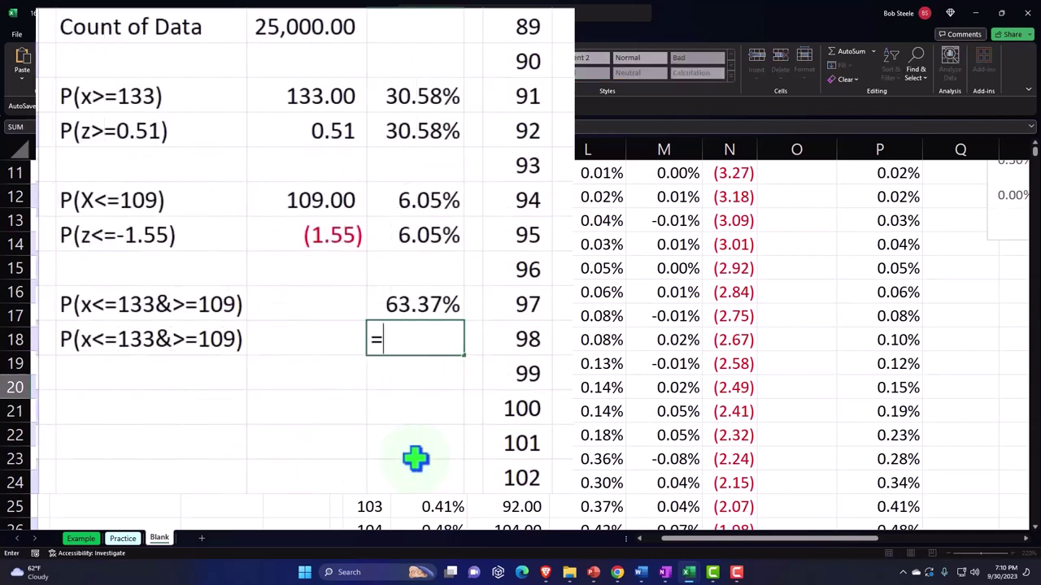
type("1-(")
left_click(416, 94)
type("+")
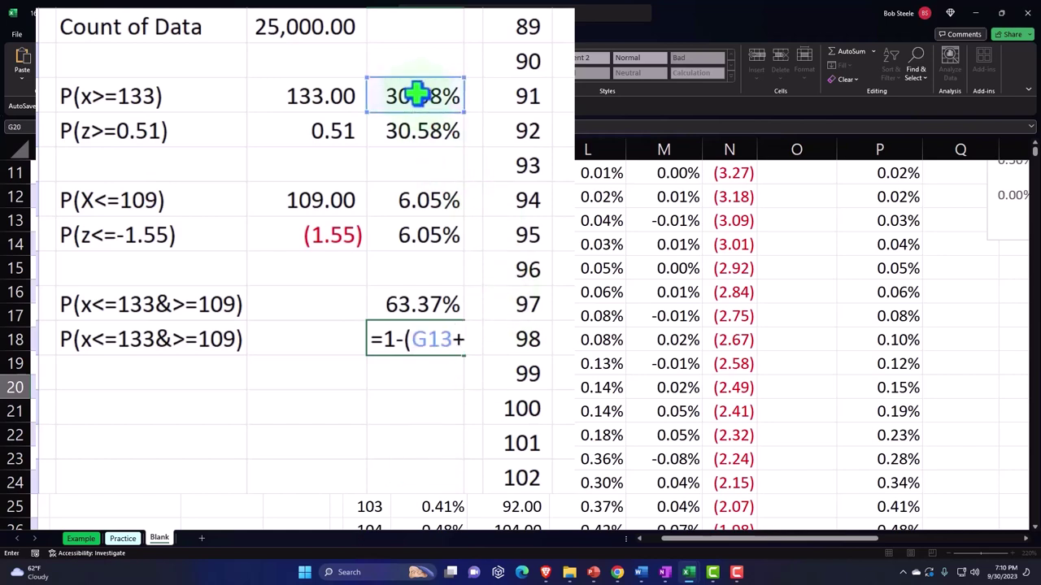
left_click(406, 198)
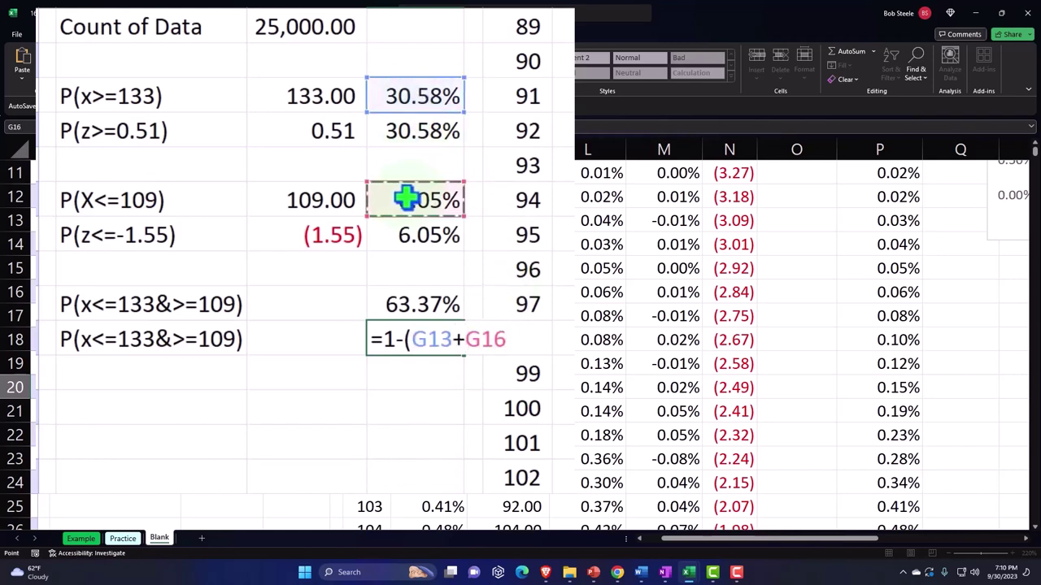
key("Return")
Format G20 as a percentage with two decimal places.
key("Up")
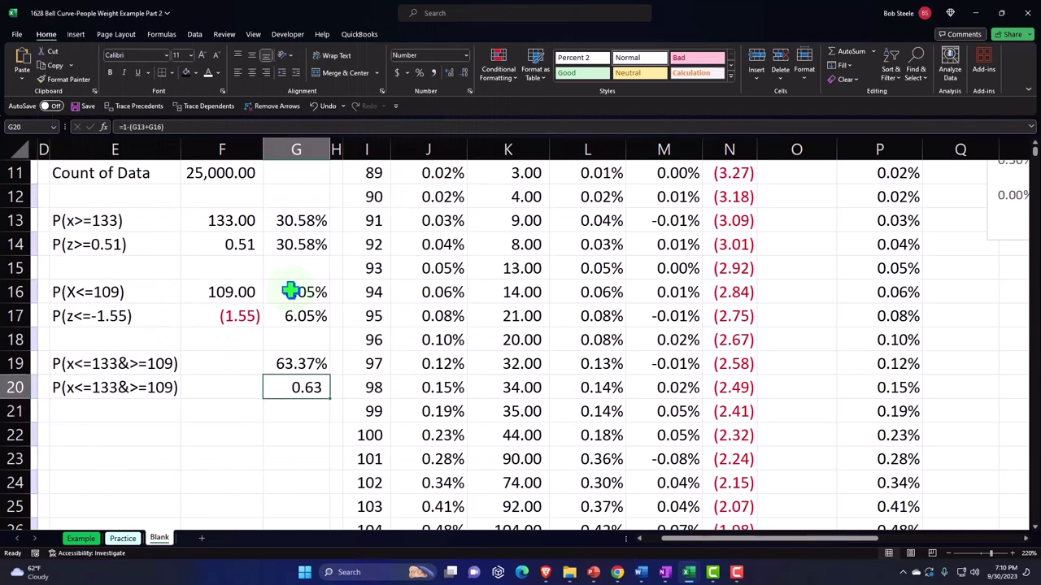
left_click(419, 73)
left_click(448, 72)
left_click(448, 72)
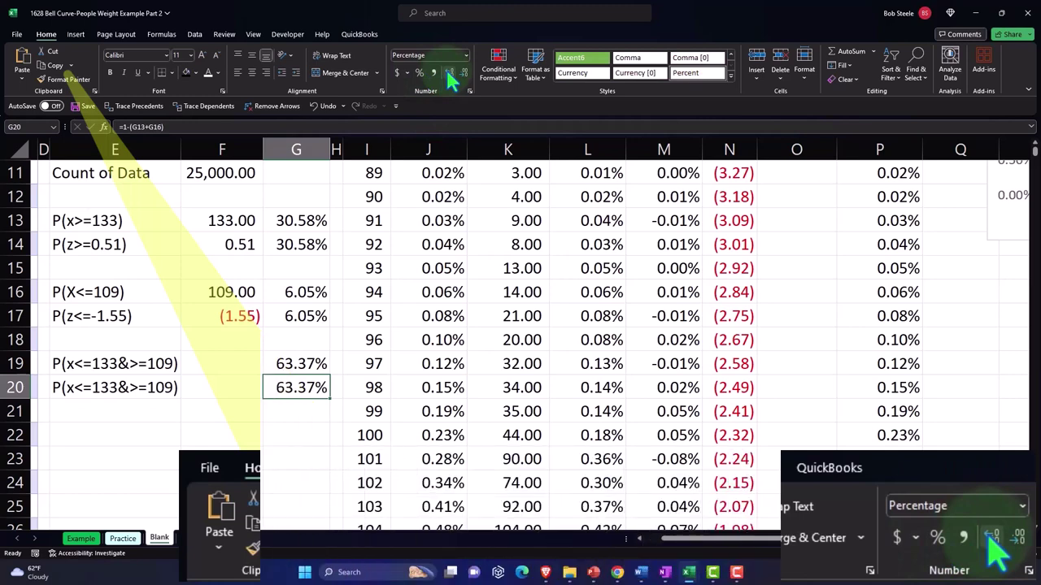
Enter the label P(z<=.51&>=-1.55) in E22.
left_click(106, 431)
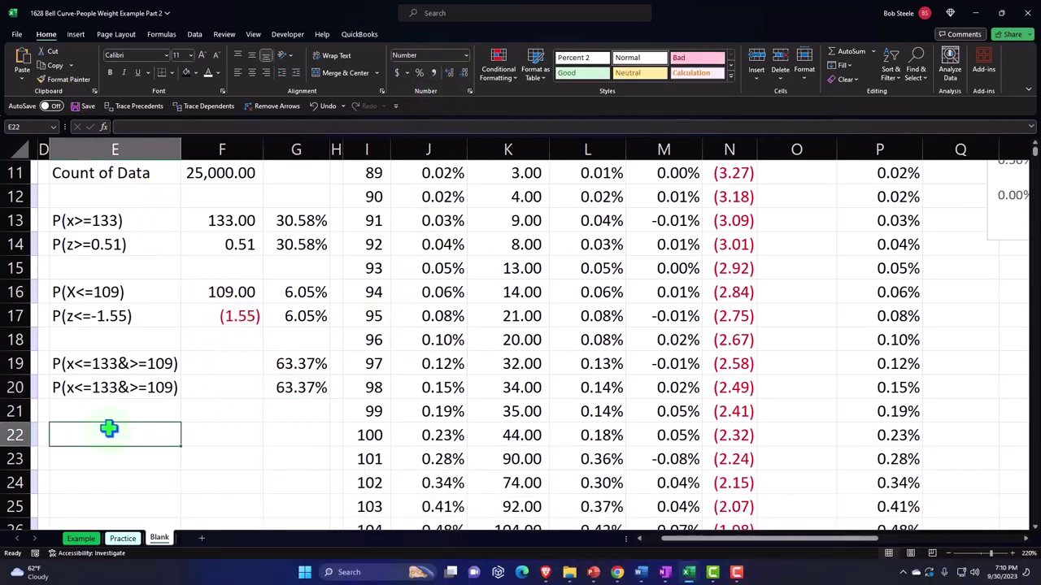
type("P")
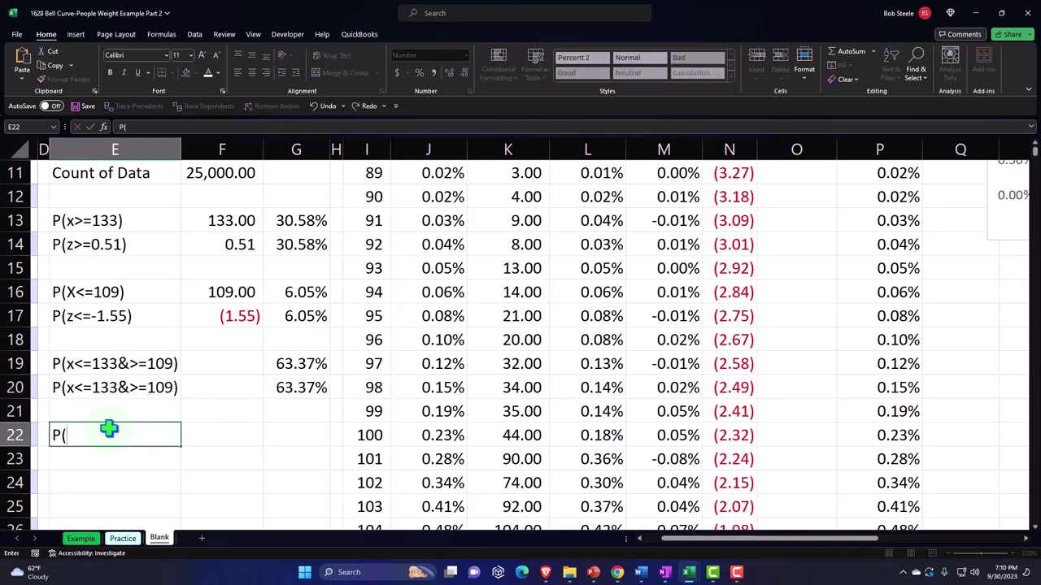
type("(z")
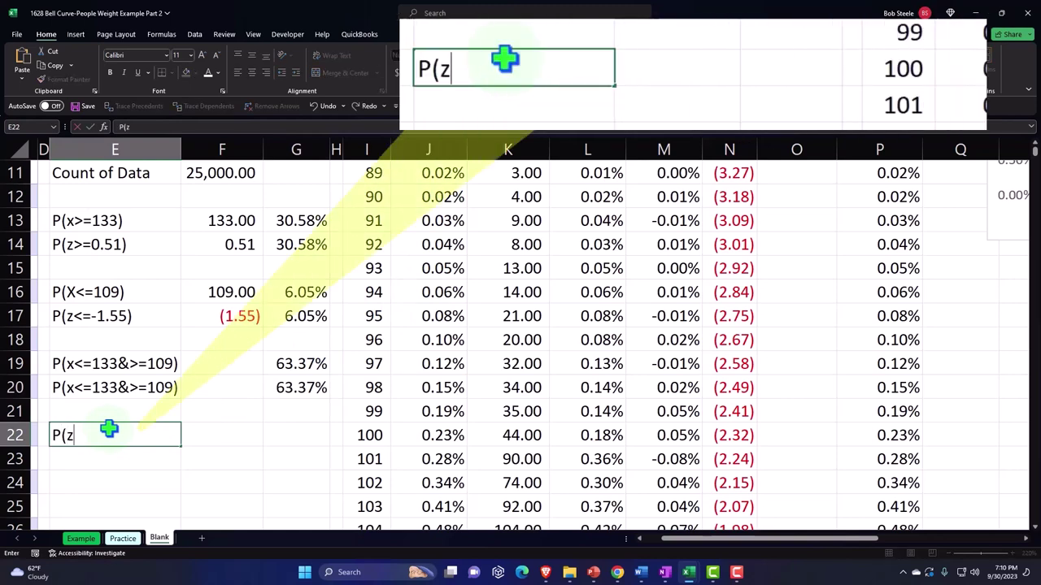
type("<")
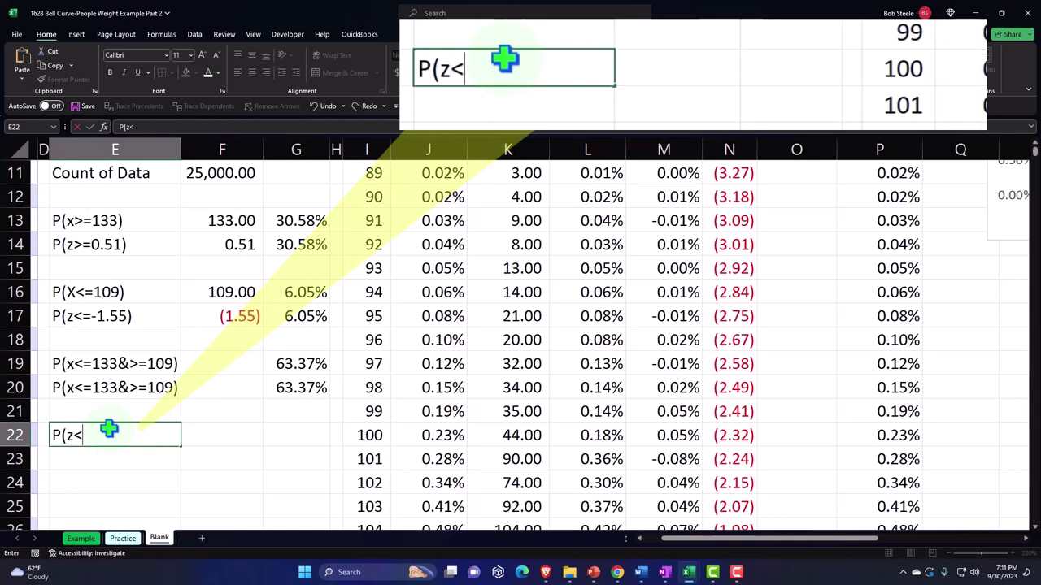
type("=.51&>")
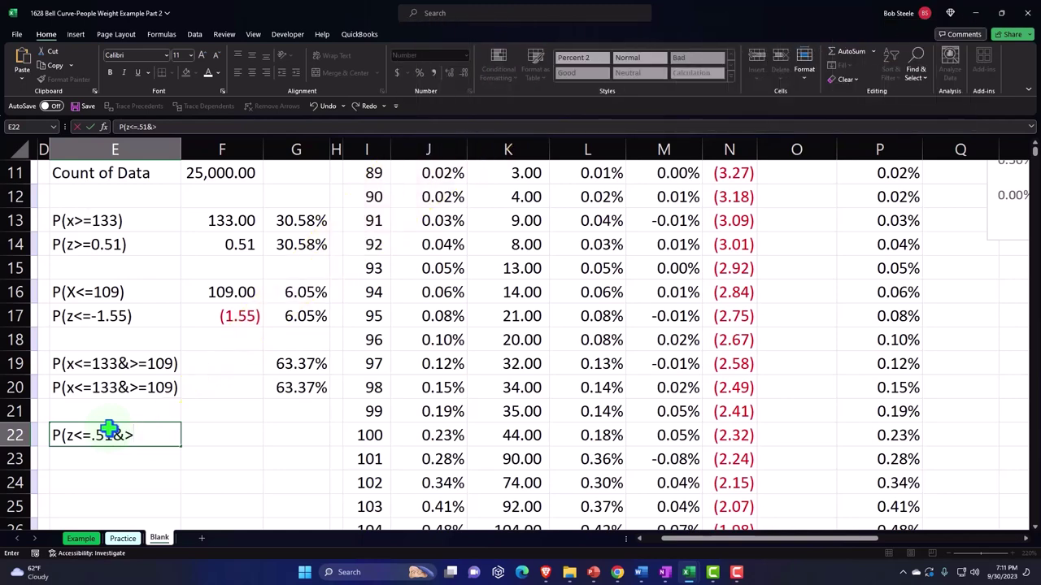
type("=")
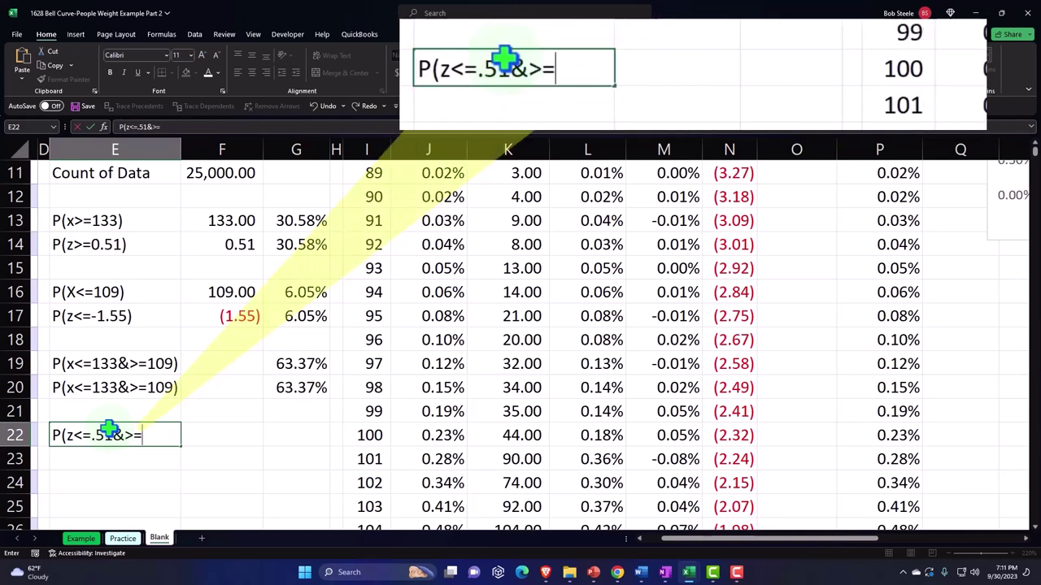
type("-1.55")
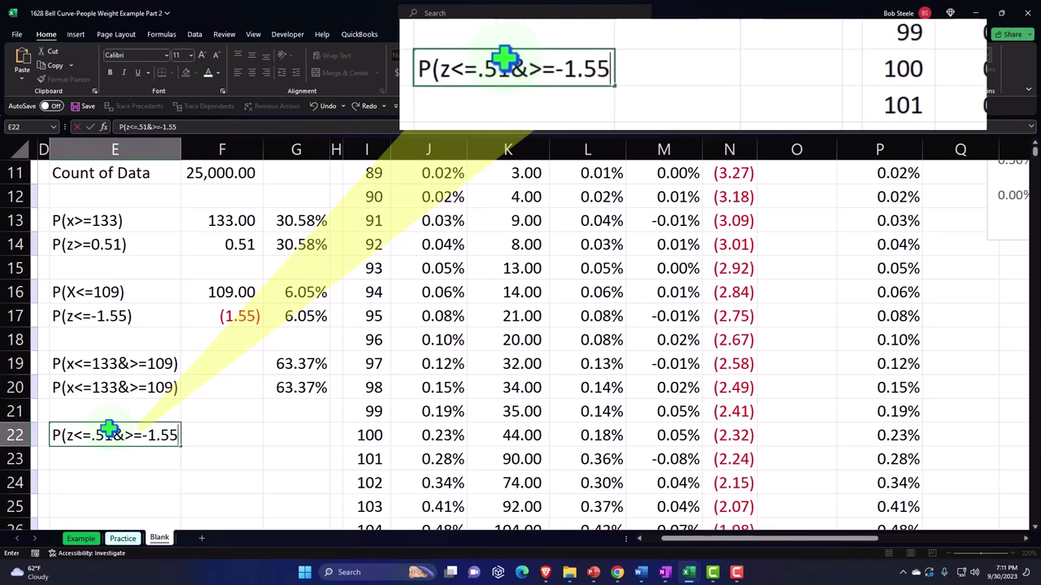
type(")")
key("Return")
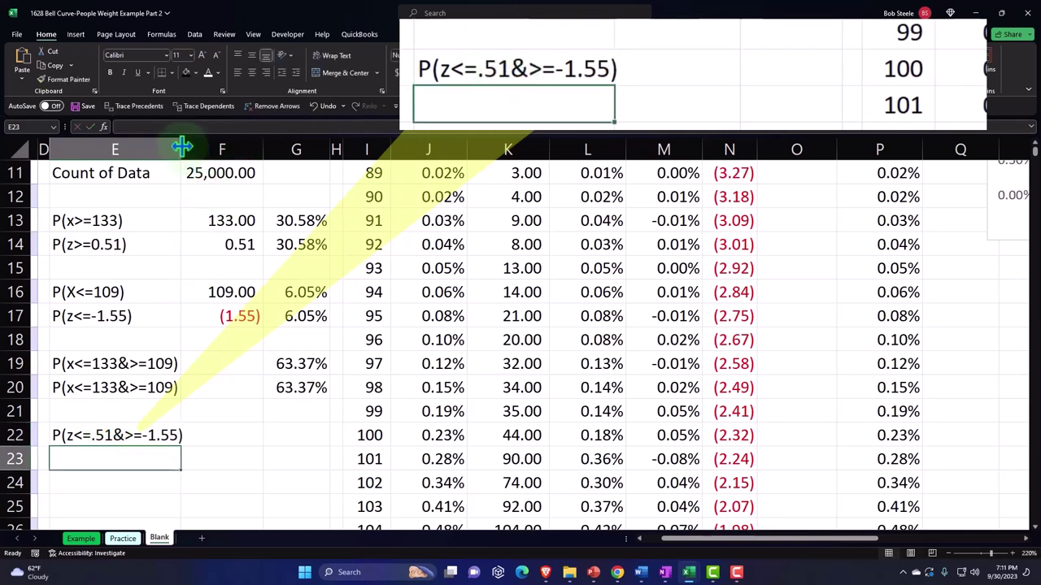
Turn the E22 label into a formula that joins the quoted text "P(z<=" with a reference to F14 in place of .51.
double_click(60, 435)
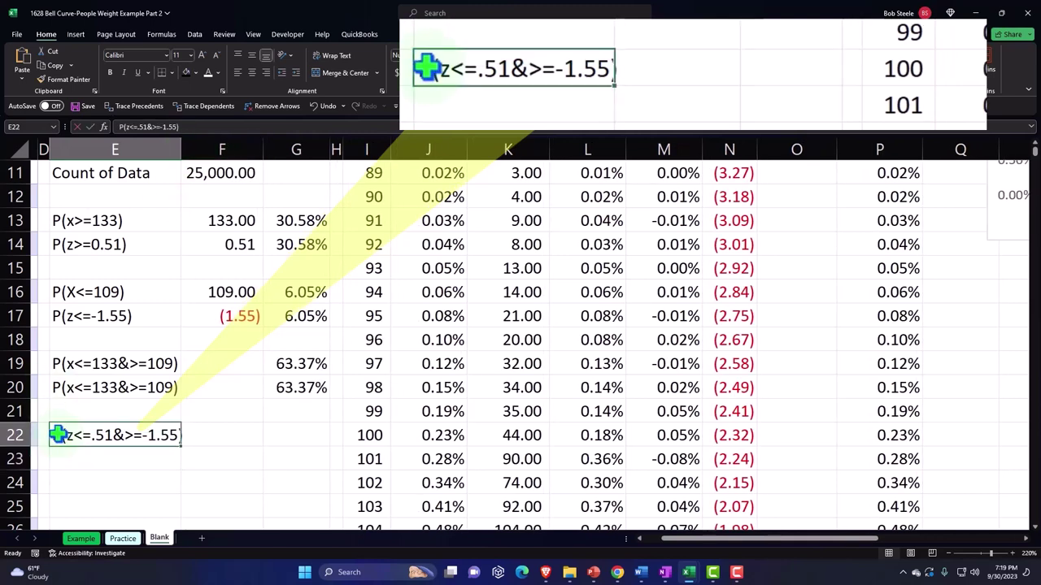
type("=")
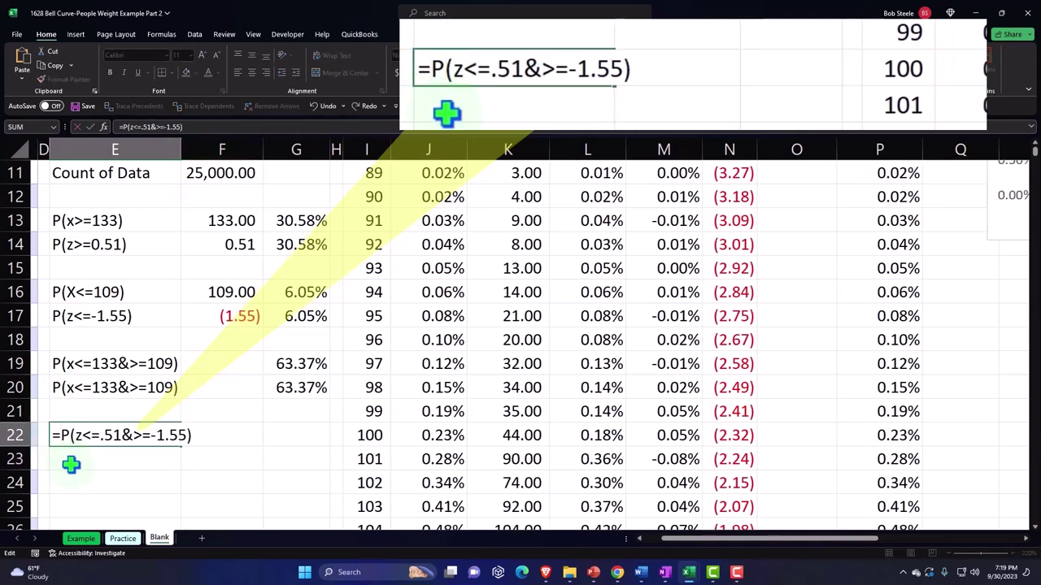
type("\"")
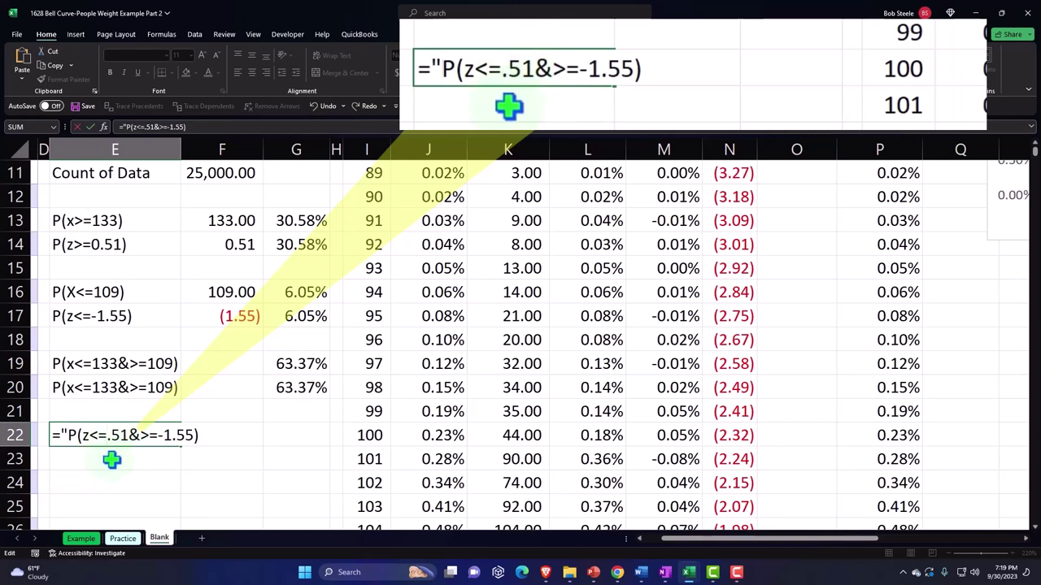
type("\"")
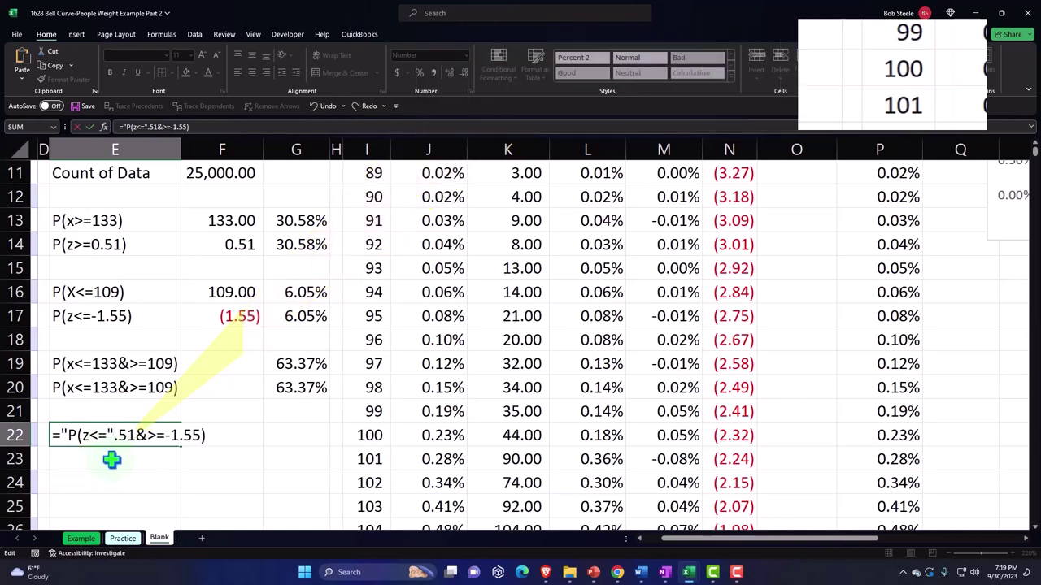
type("&")
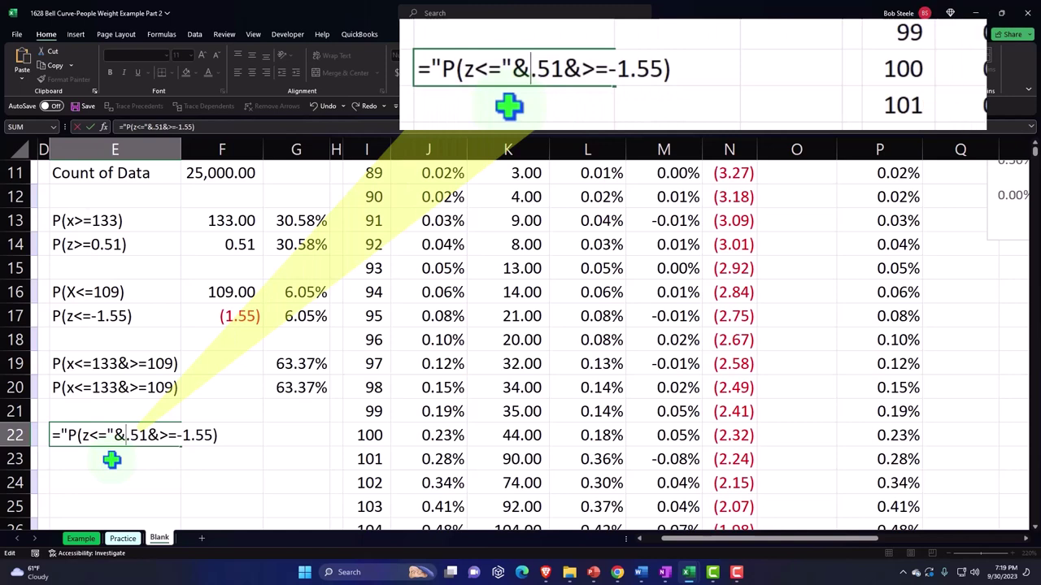
key("shift+Right")
key("shift+Right")
key("shift+Right")
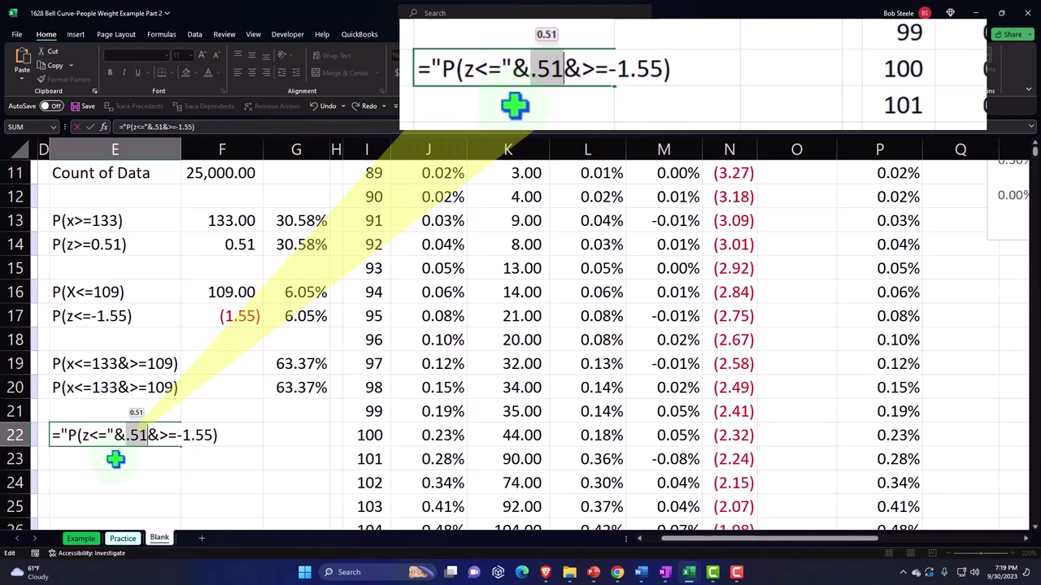
left_click(222, 247)
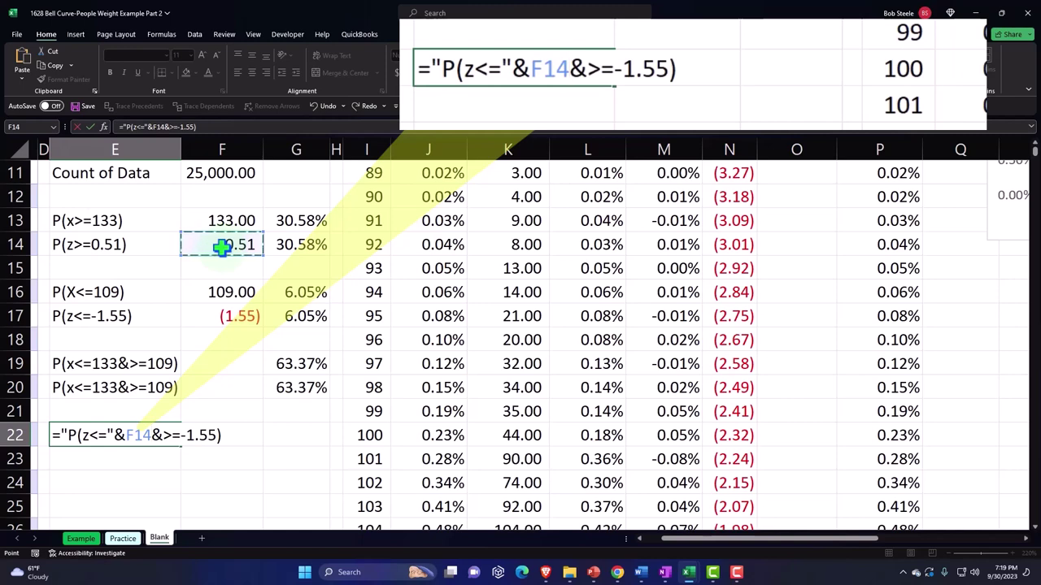
Join the quoted text "&>=" after the F14 reference in the E22 formula.
type("&")
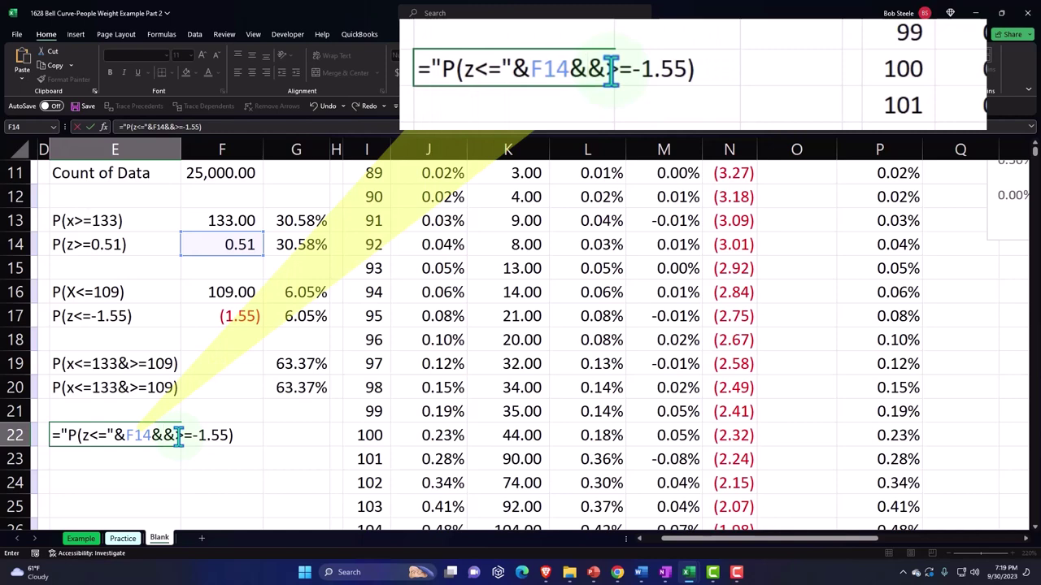
type("\"")
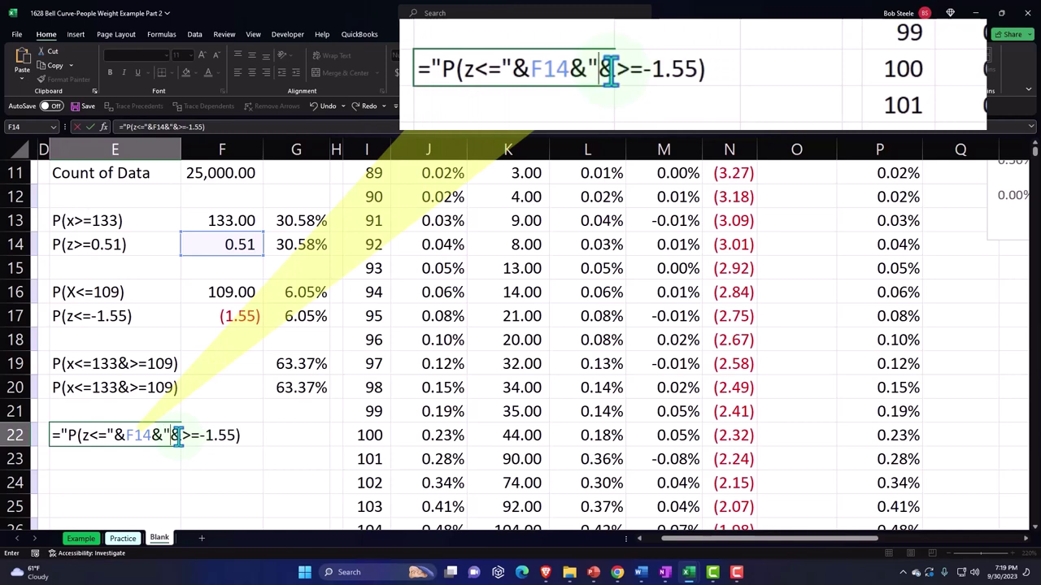
left_click(198, 436)
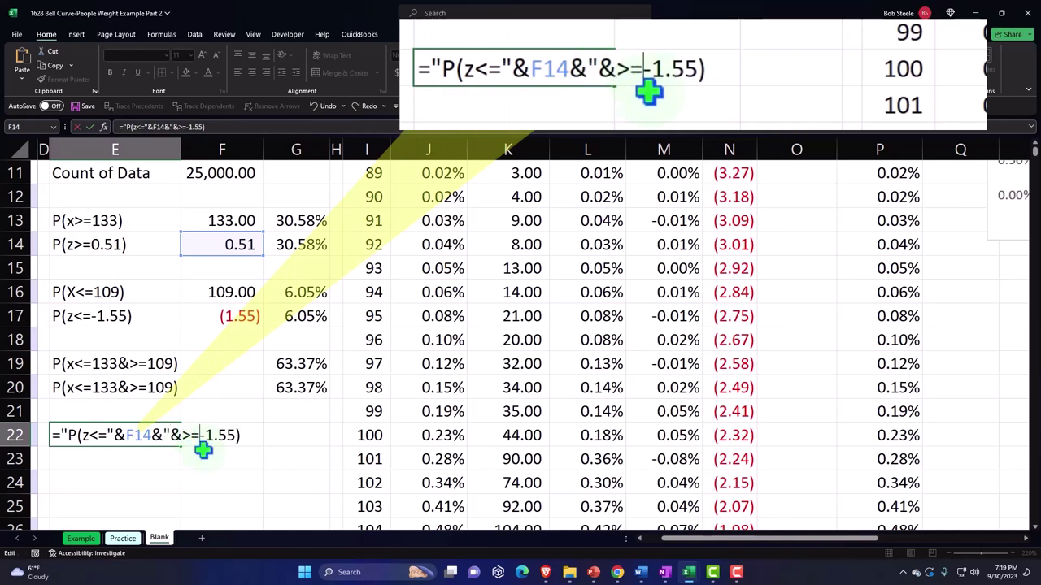
type("\"")
key("shift+Right")
key("shift+Right")
key("shift+Right")
key("shift+Right")
key("shift+Right")
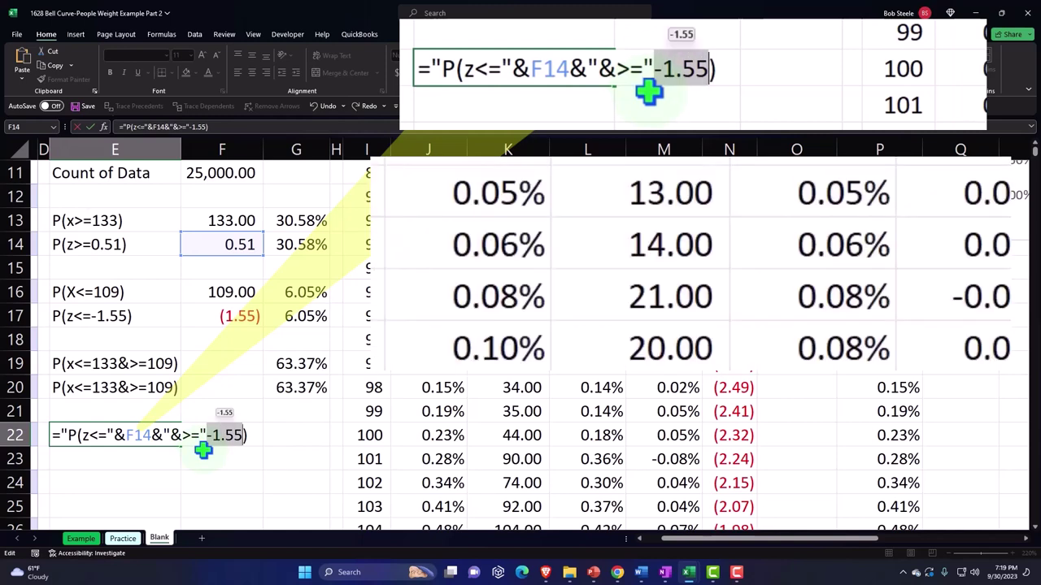
key("Return")
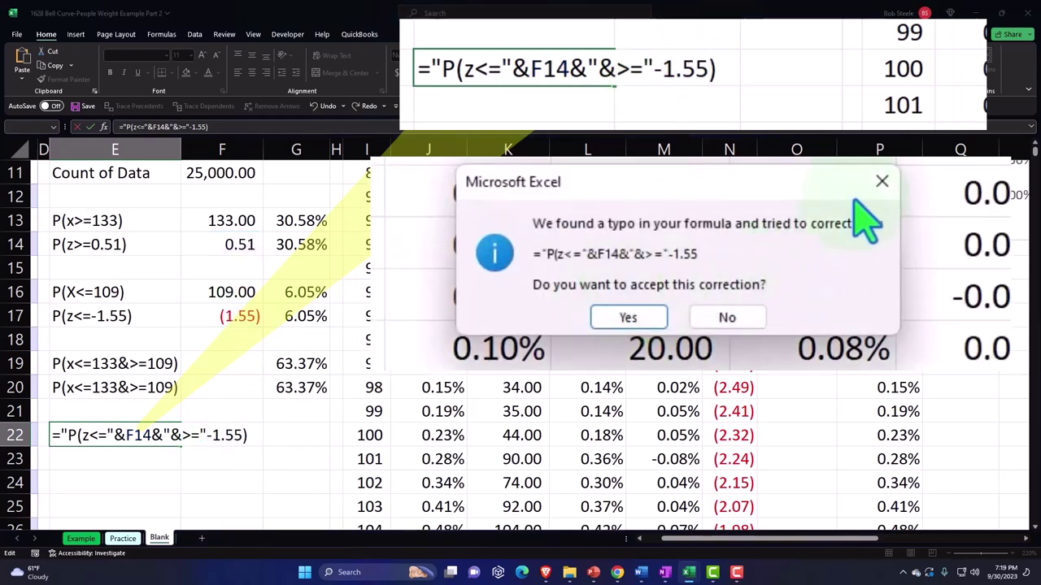
left_click(882, 181)
key("Return")
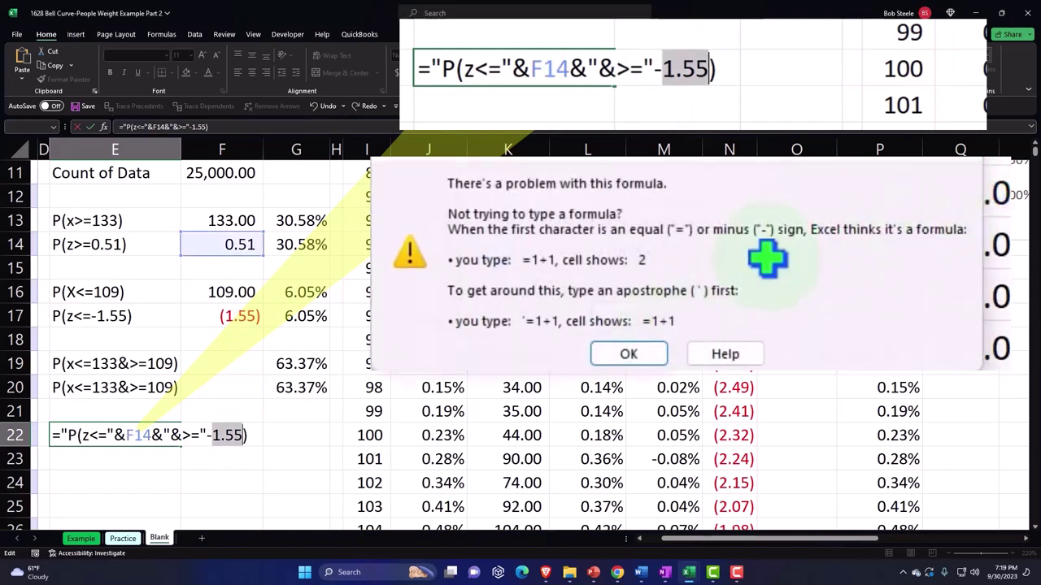
Replace -1.55 in the E22 formula with a joined reference to F17.
left_click(207, 435)
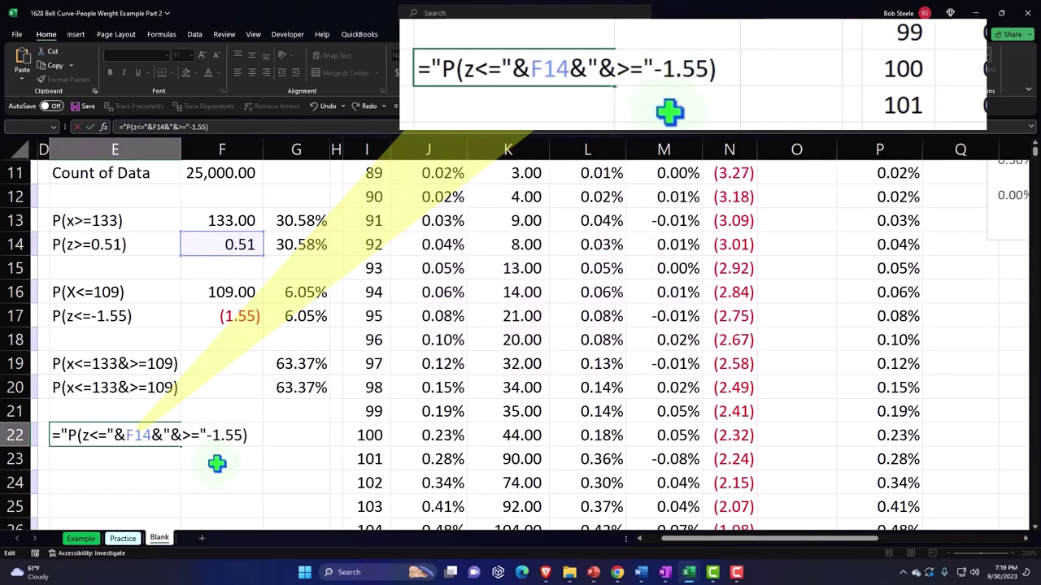
type("&")
key("shift+Right")
key("shift+Right")
key("shift+Right")
key("shift+Right")
key("shift+Right")
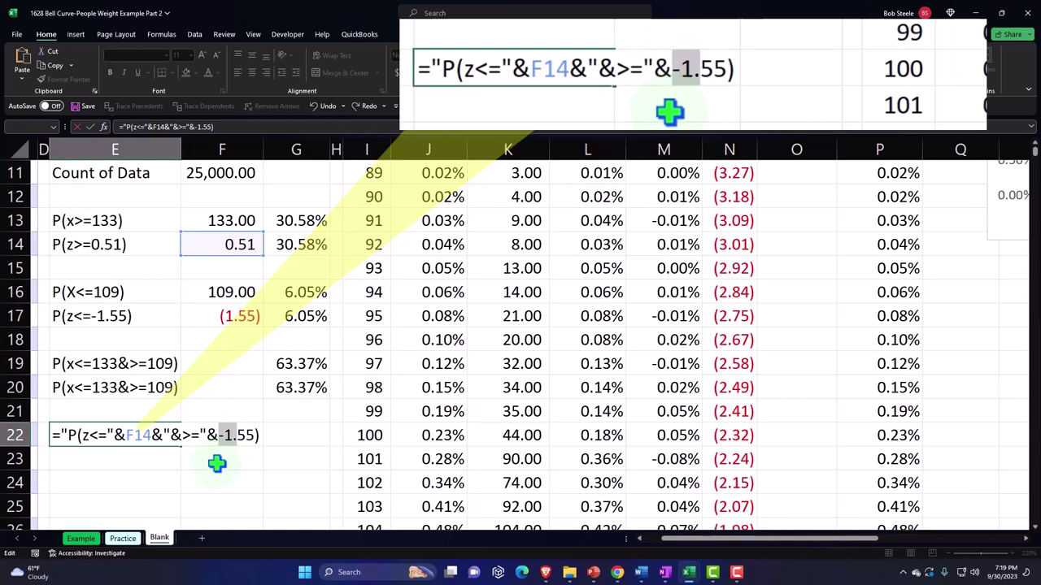
left_click(226, 317)
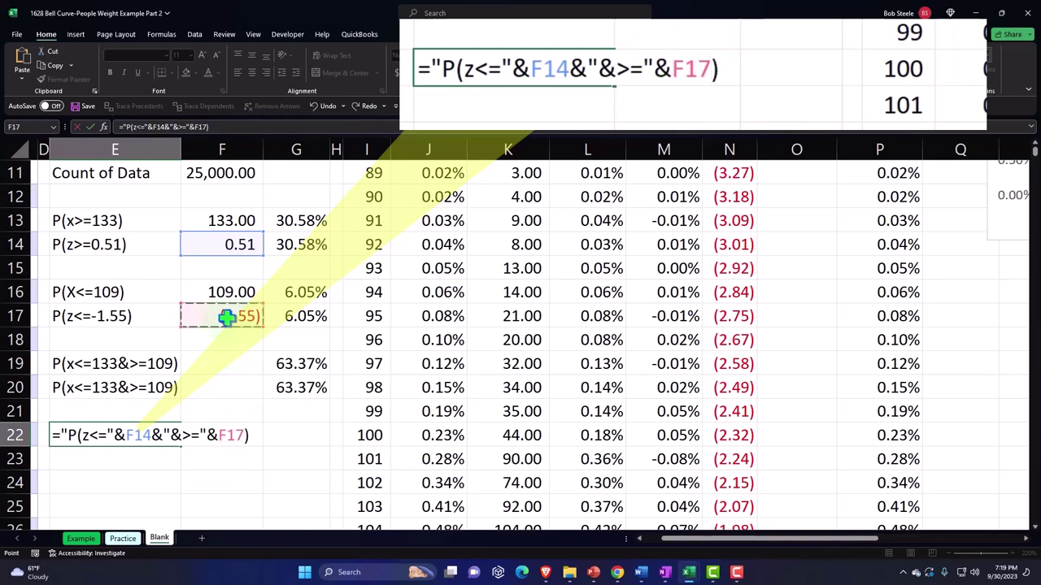
Join the closing text ")" after the F17 reference and commit the E22 label formula.
type("&")
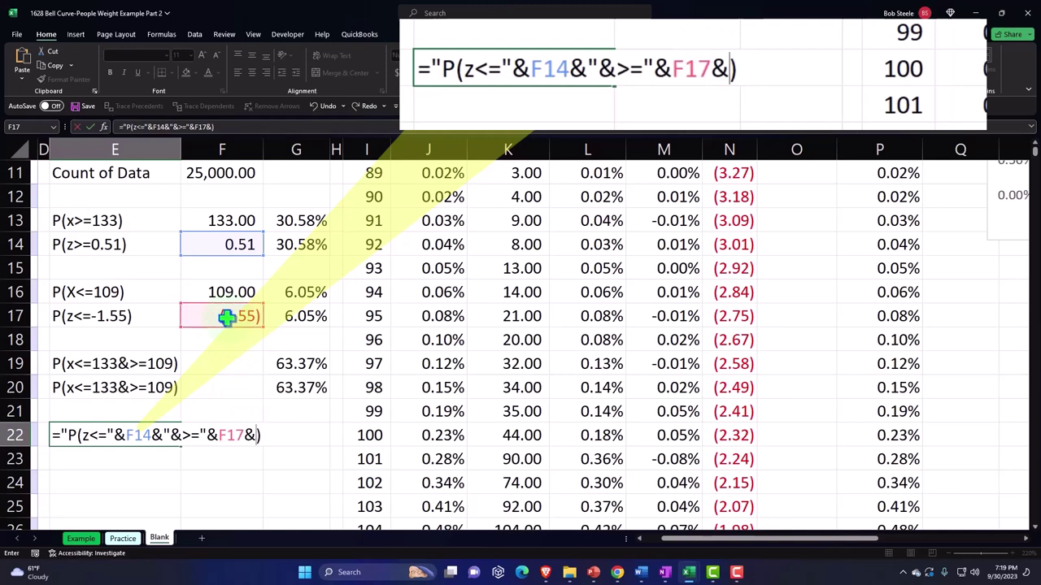
type("\"")
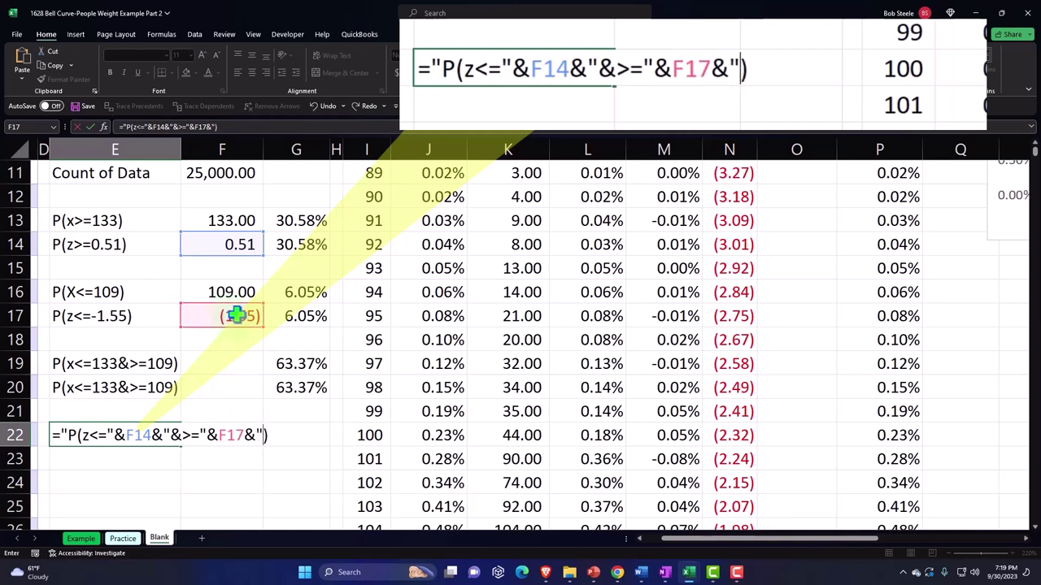
left_click(285, 435)
type(")\"")
key("Return")
key("Up")
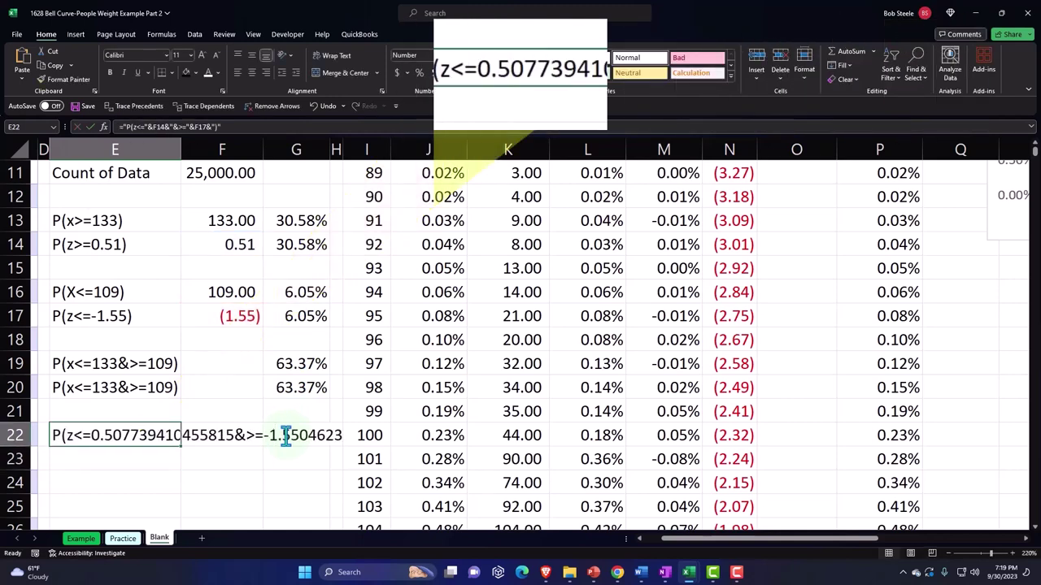
Round the F14 reference in the E22 label formula to two decimals with ROUND(F14,2).
double_click(120, 435)
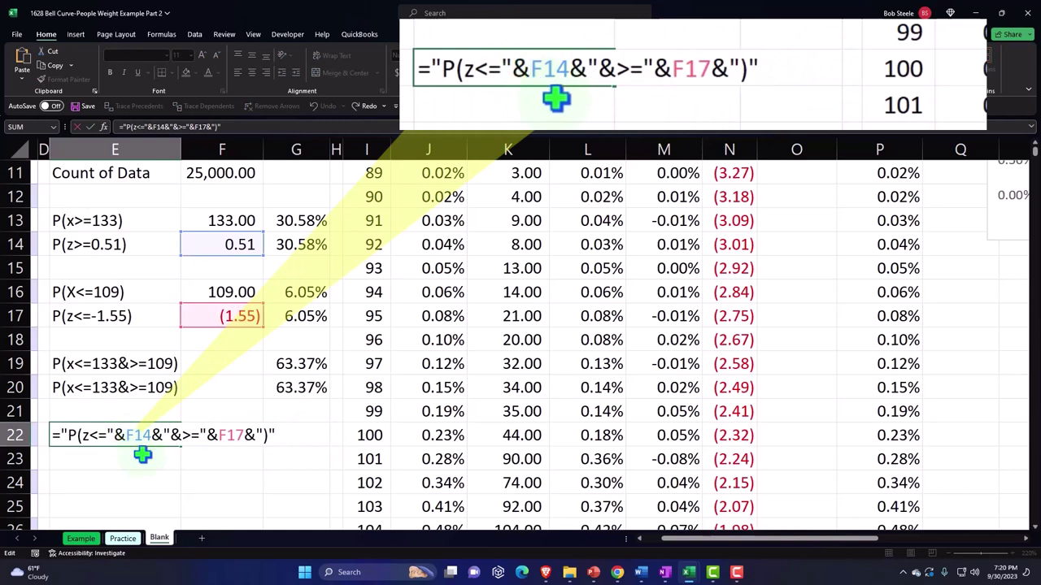
type("roun(")
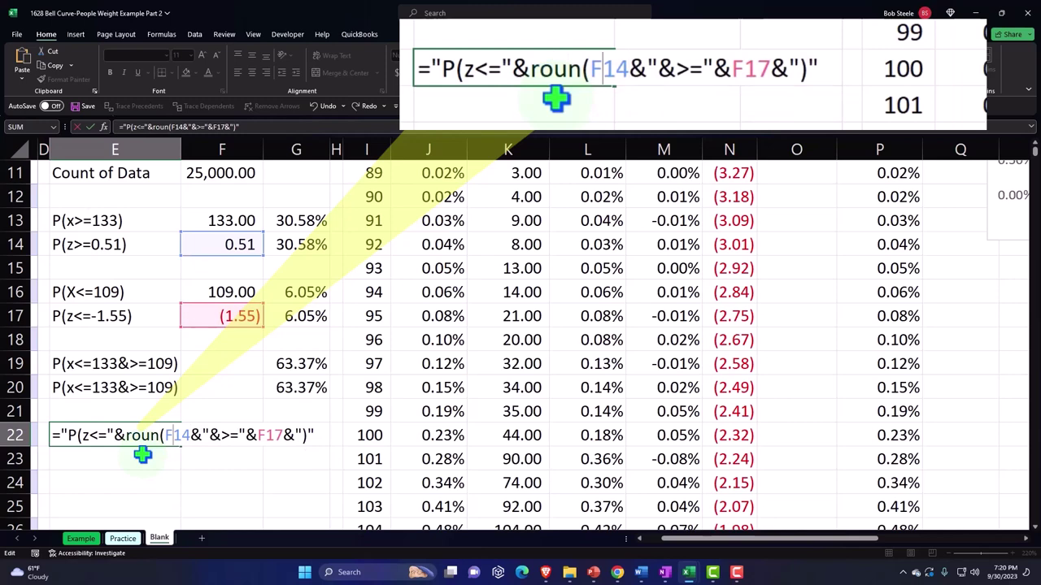
type("d")
key("Right")
key("Right")
key("Right")
key("Right")
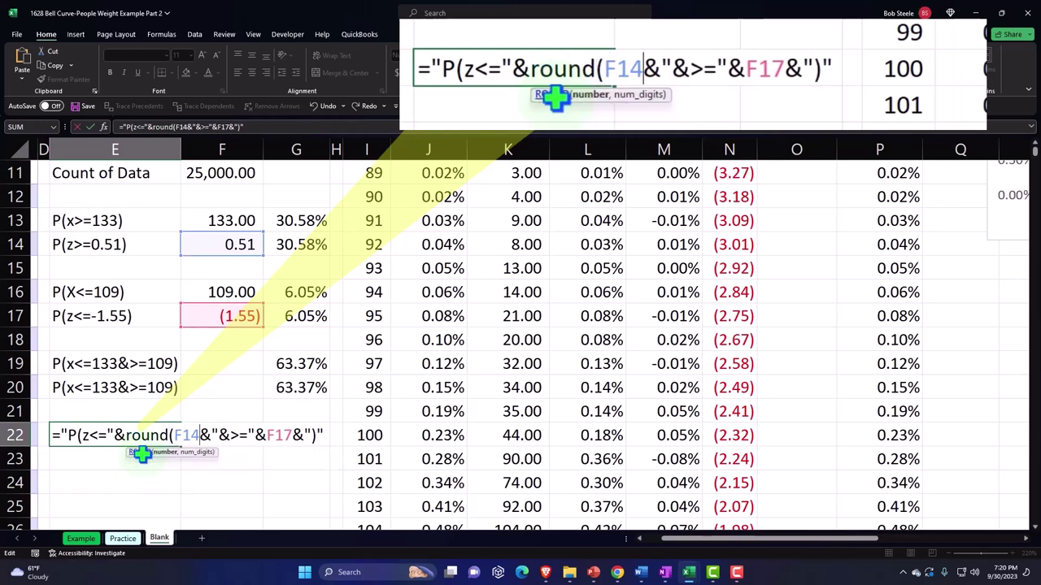
type(",2")
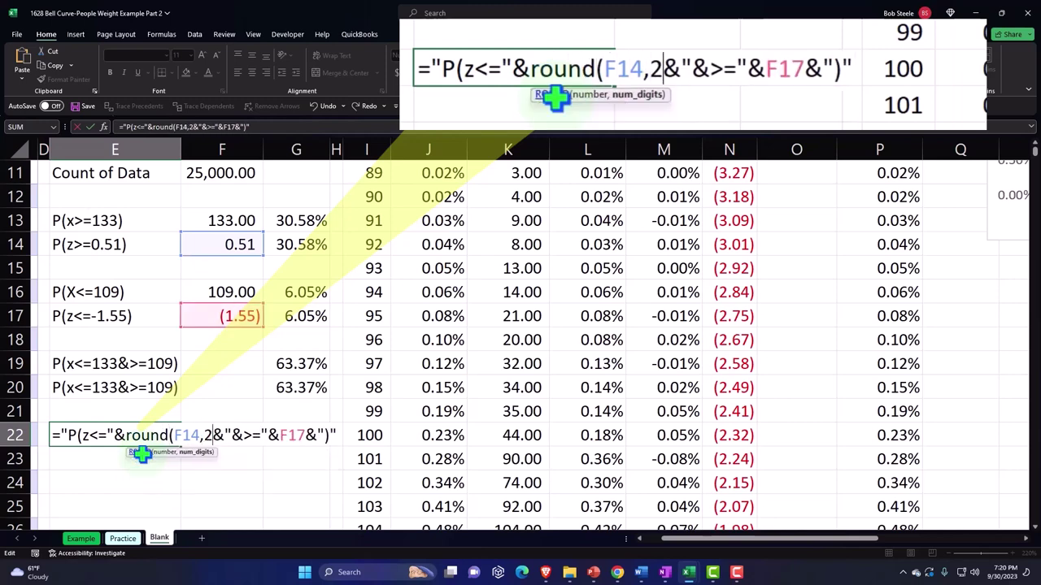
type(")")
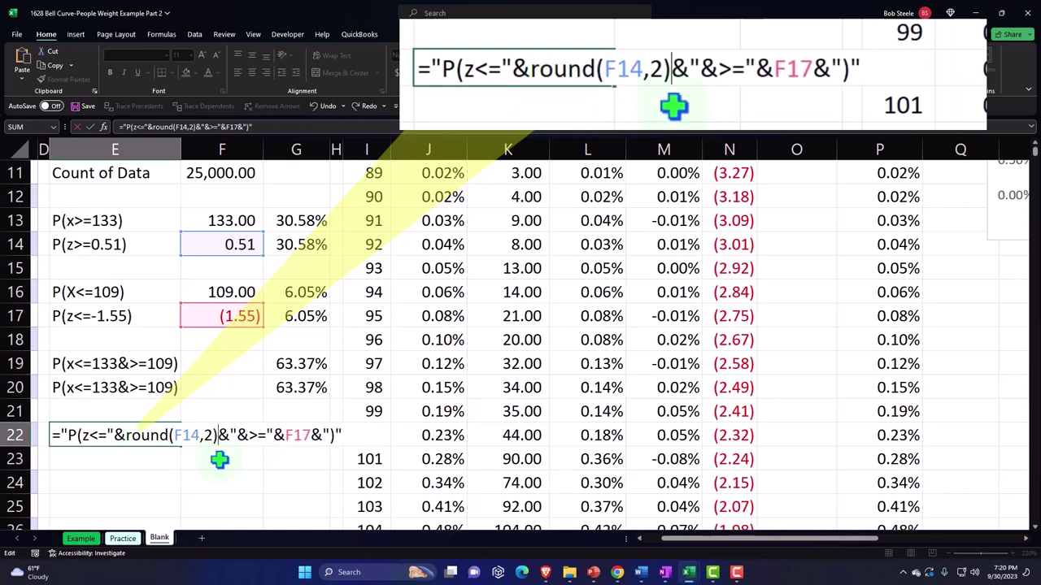
Round the F17 reference in the E22 label formula with ROUND(F17,2), commit it, and widen column E to fit the label.
left_click(284, 433)
type("roung")
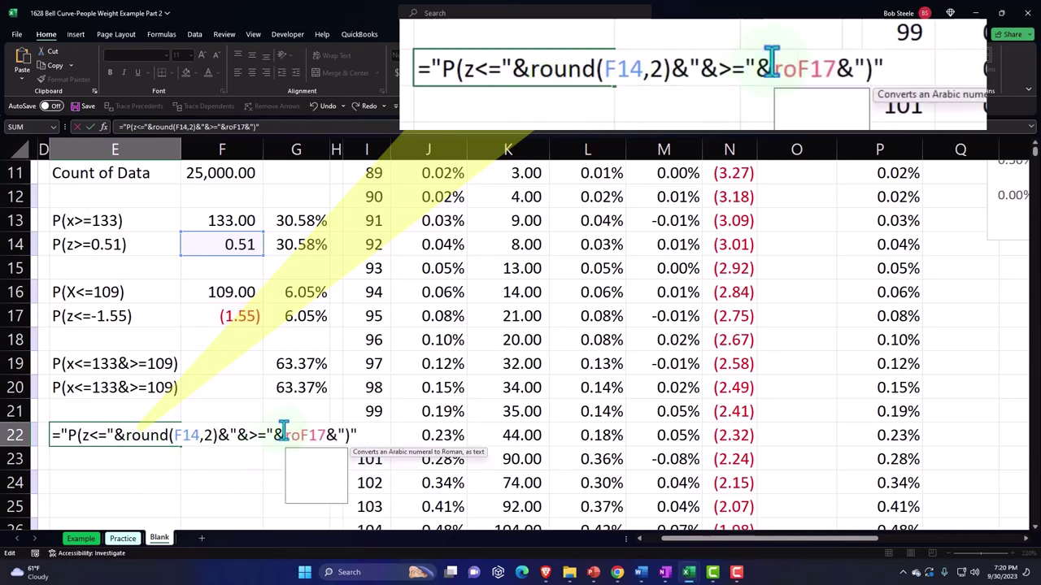
key("BackSpace")
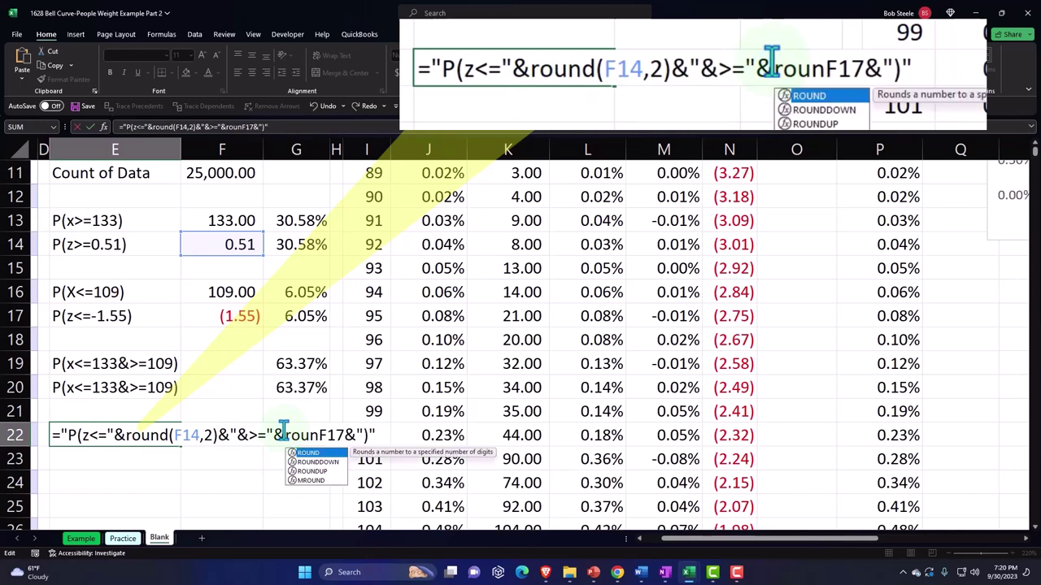
type("d(")
key("Right")
key("Right")
key("Right")
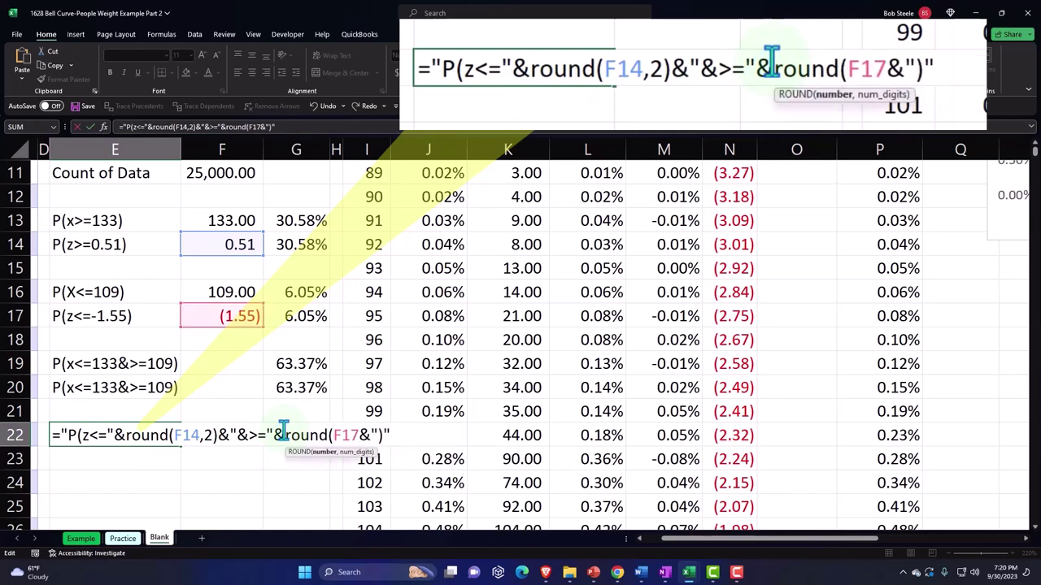
type(",2)")
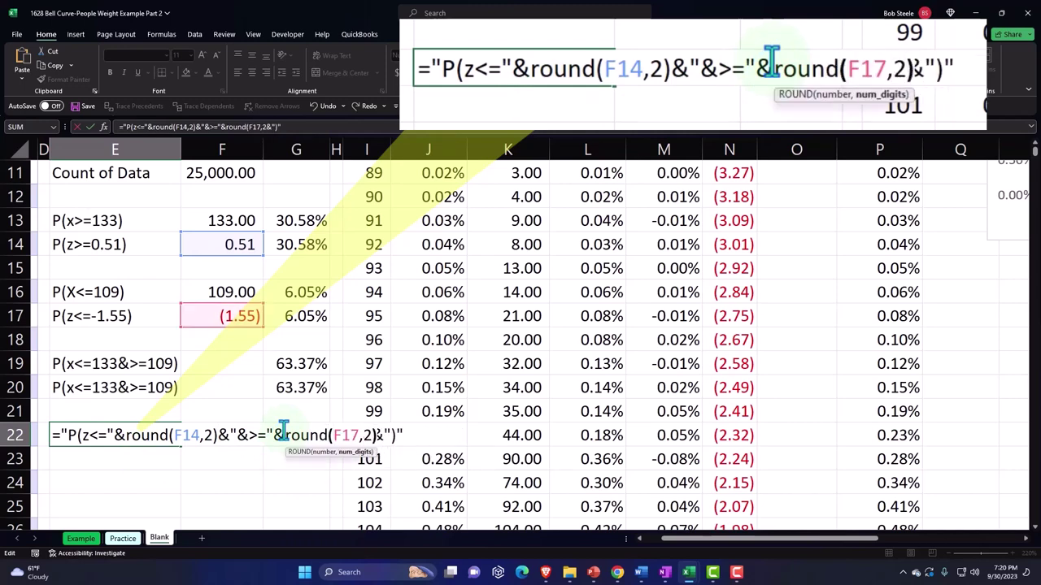
key("ctrl+Return")
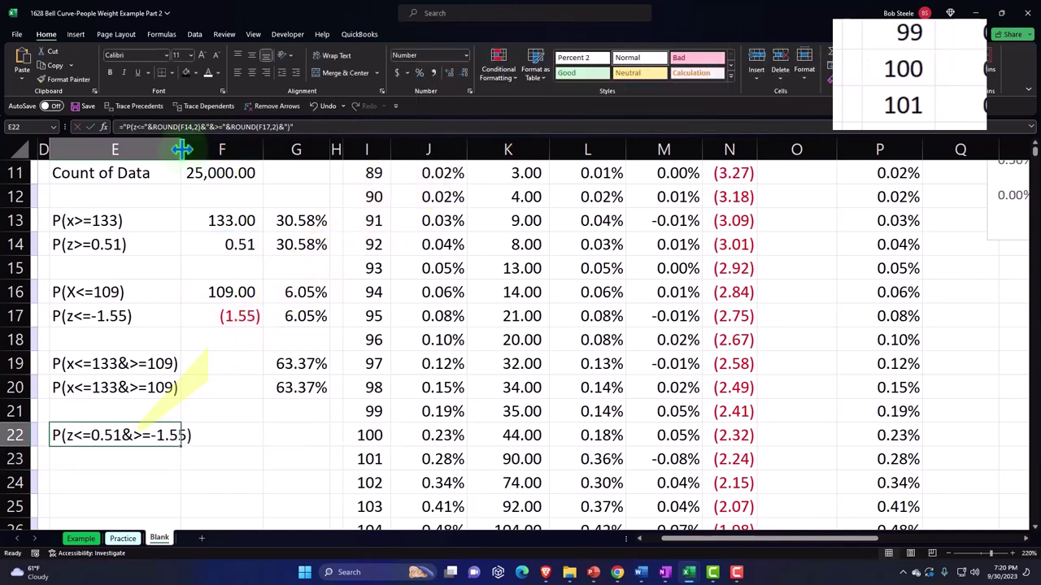
left_click_drag(181, 148, 197, 147)
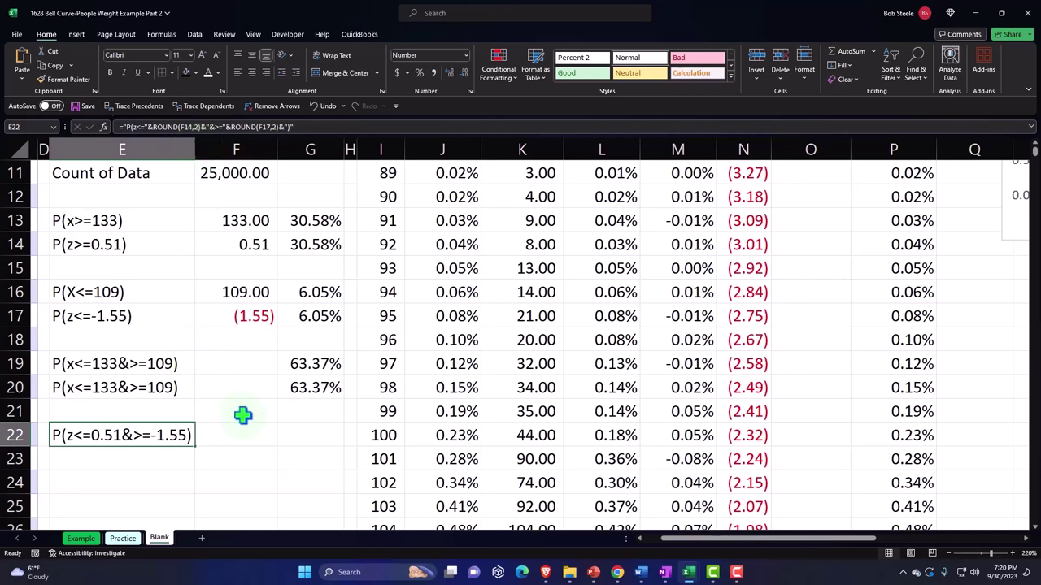
Begin the G22 formula with =NORM.S.DIST(F14,1) followed by a minus sign.
left_click(314, 436)
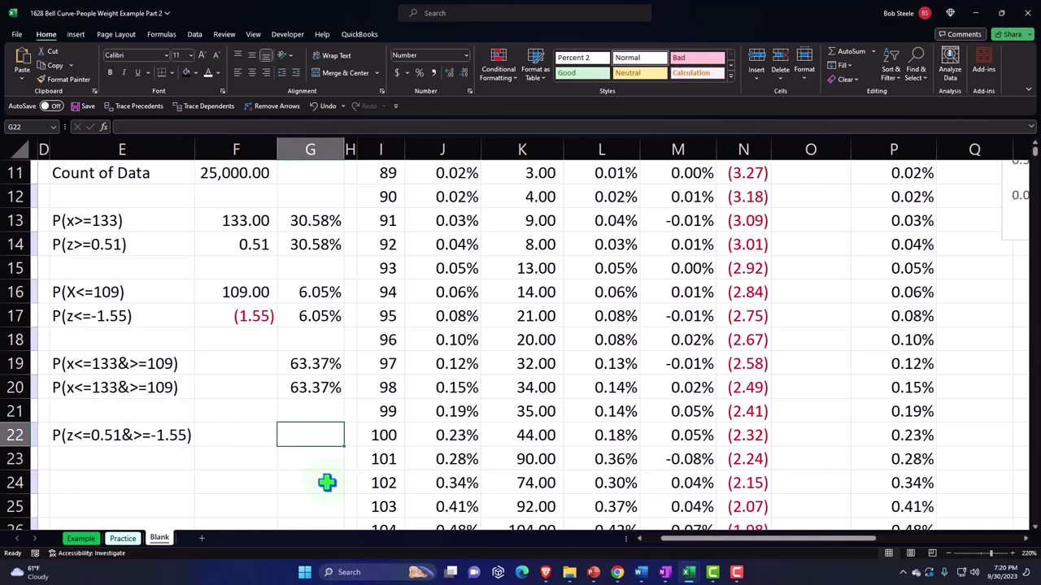
type("=no")
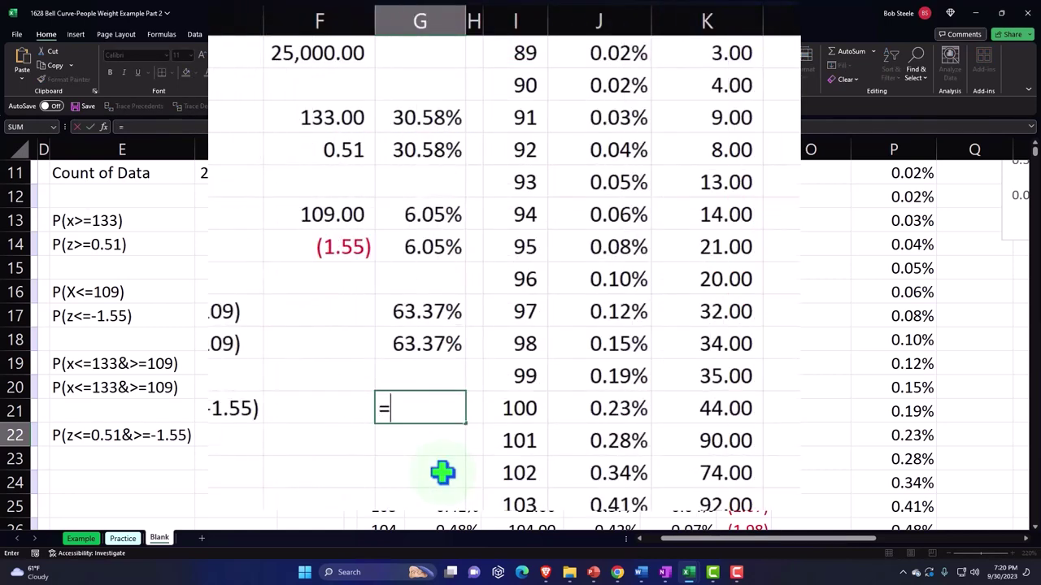
type("rm.")
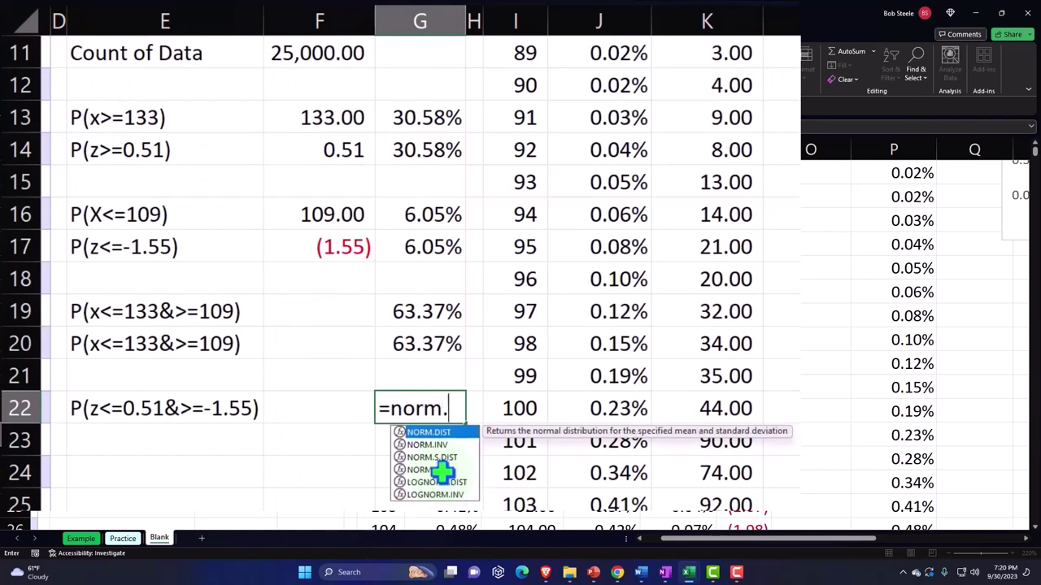
type("s")
key("Tab")
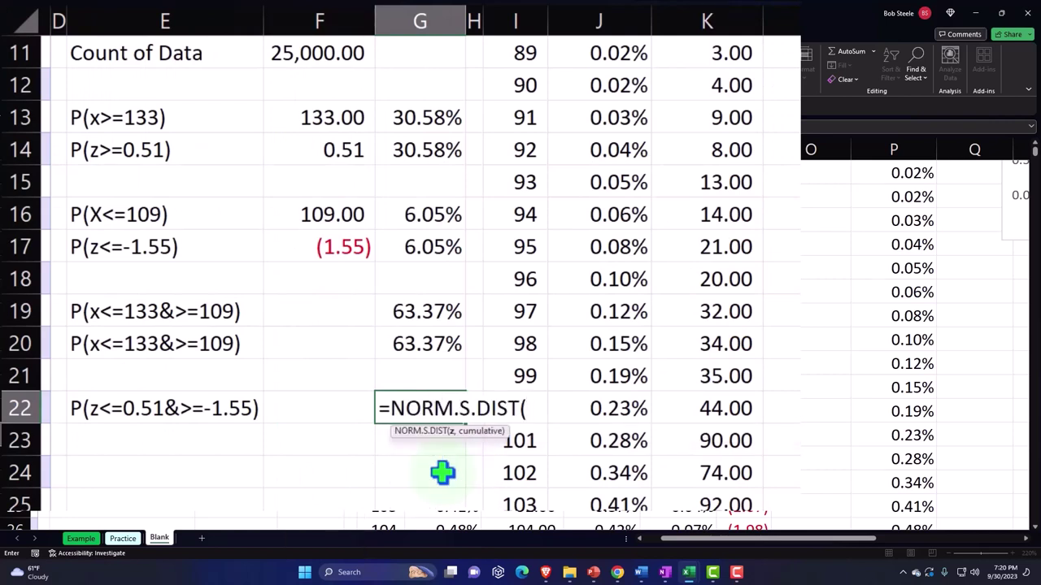
key("Up")
key("Up")
key("Up")
key("Up")
key("Up")
key("Up")
key("Up")
key("Up")
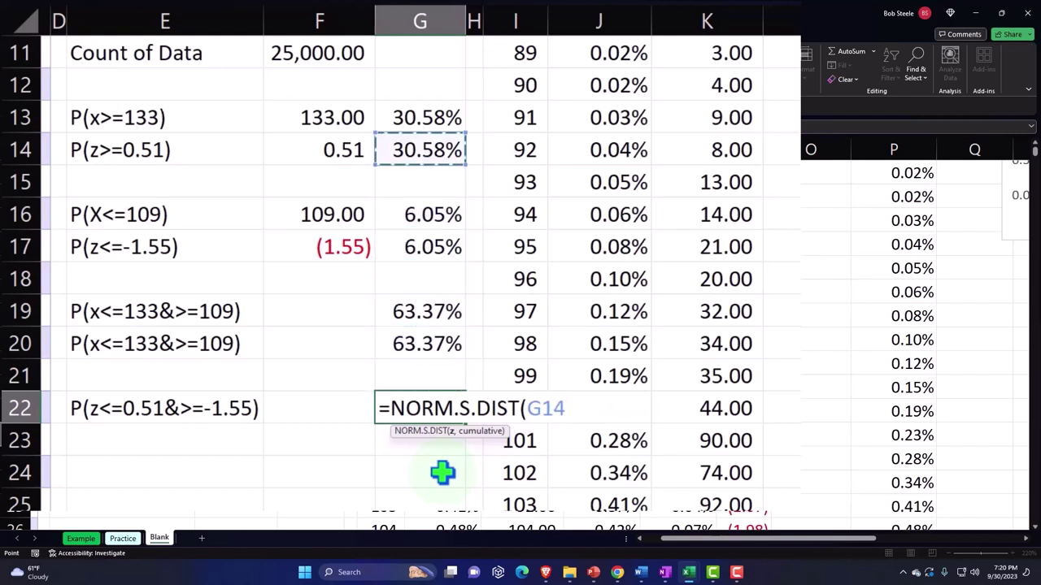
key("Left")
type(",")
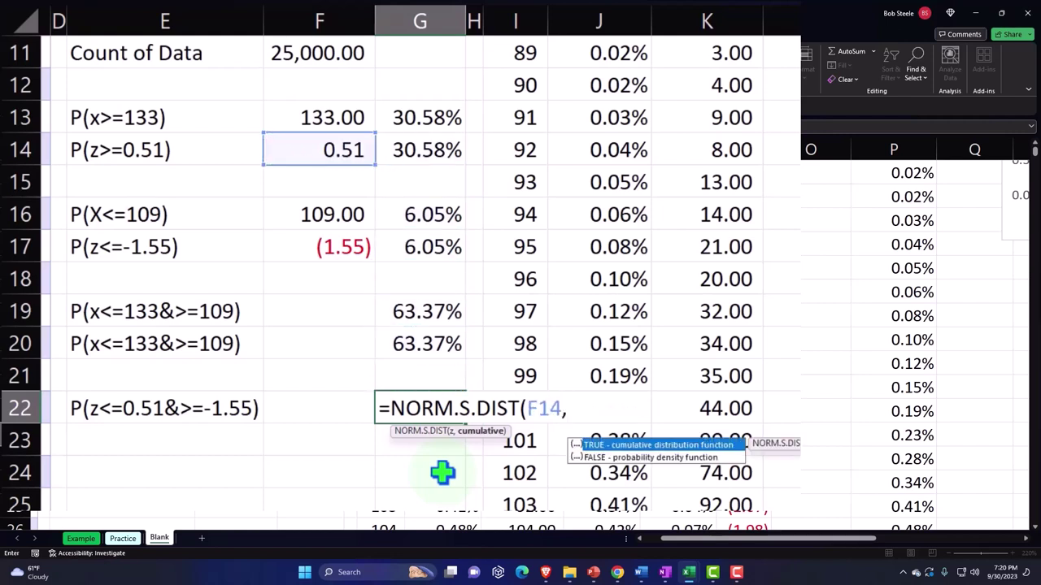
type("1)")
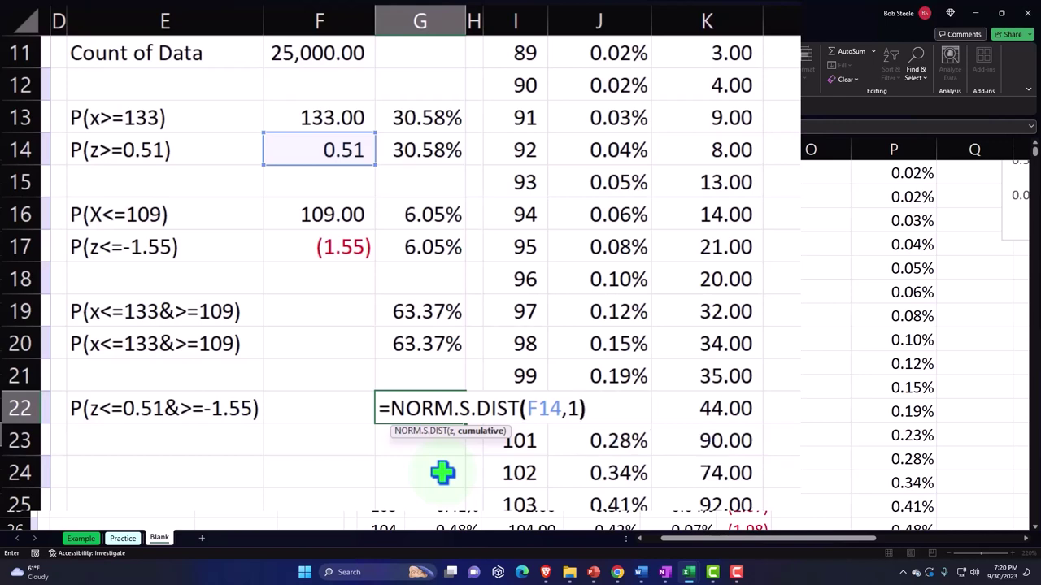
key("BackSpace")
type(")-")
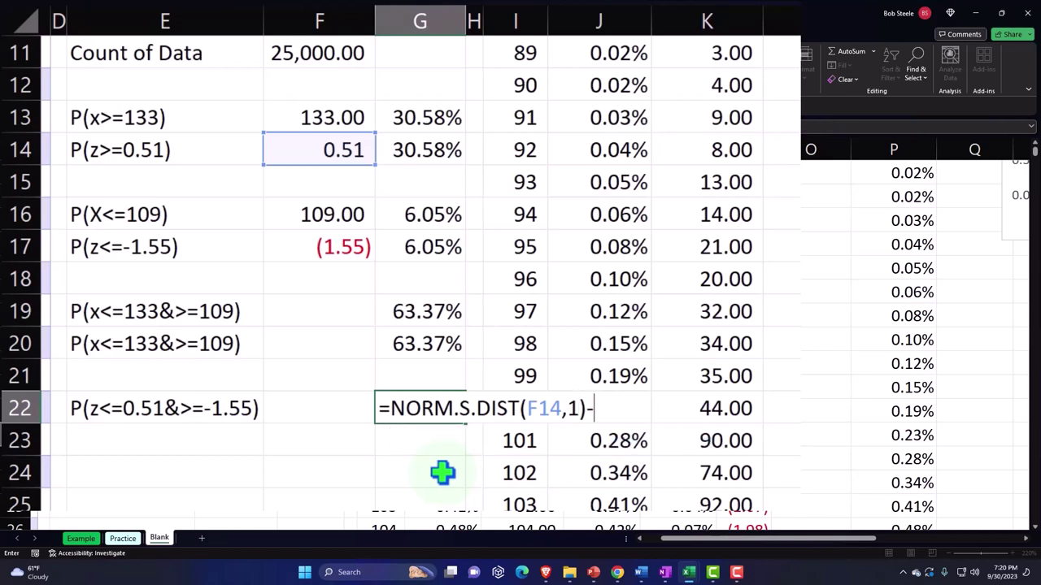
Complete the G22 formula with NORM.S.DIST(F17,1) as the subtracted term and commit it.
type("norm.s")
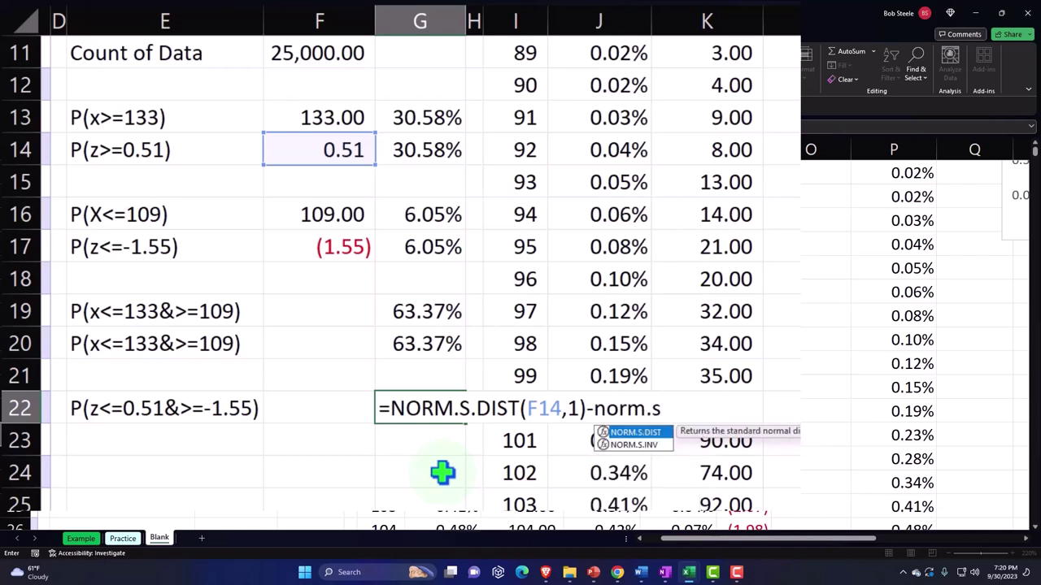
key("Tab")
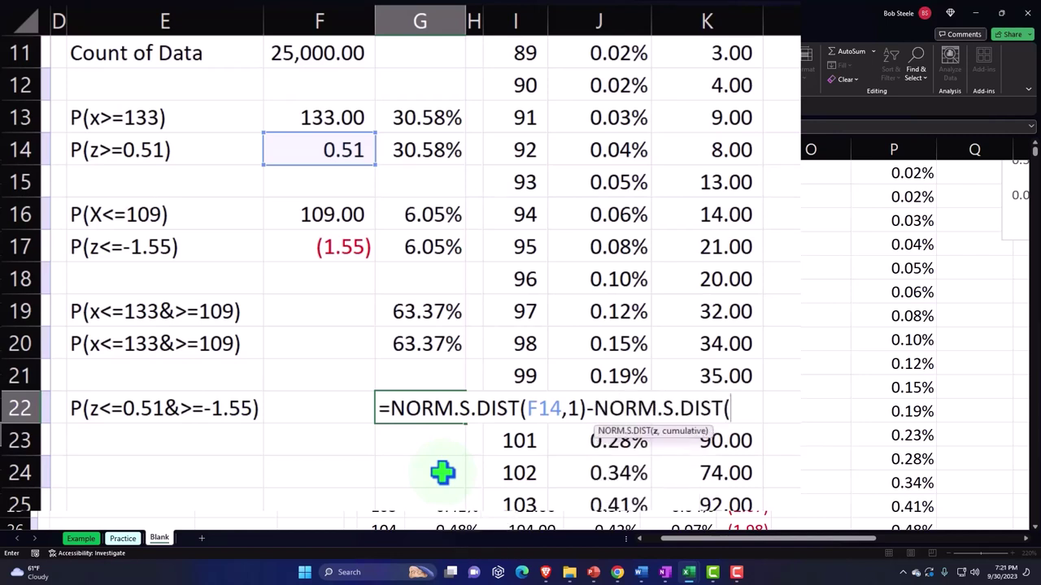
key("Up")
key("Up")
key("Up")
key("Up")
key("Up")
key("Left")
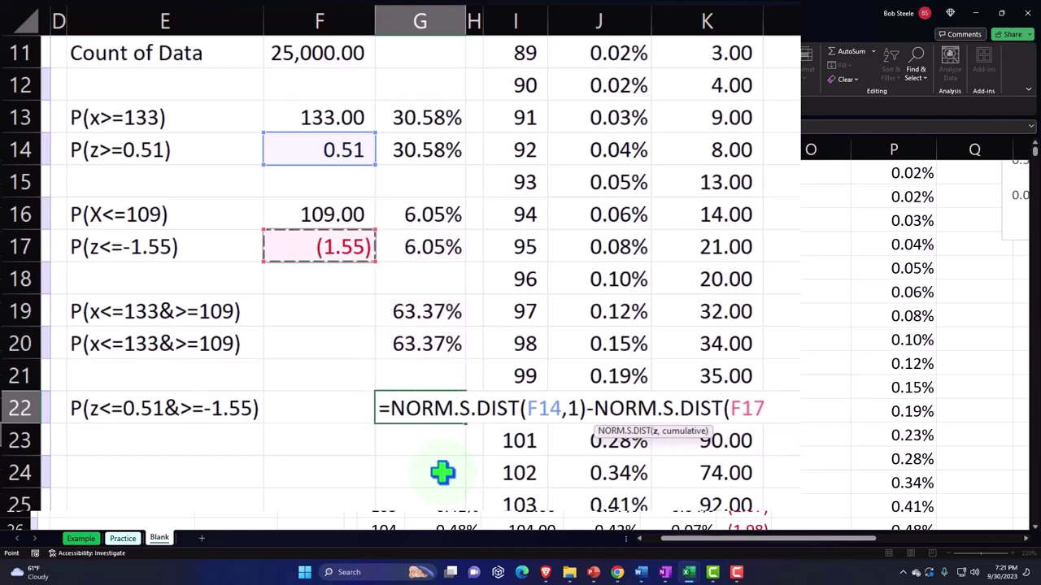
type(",")
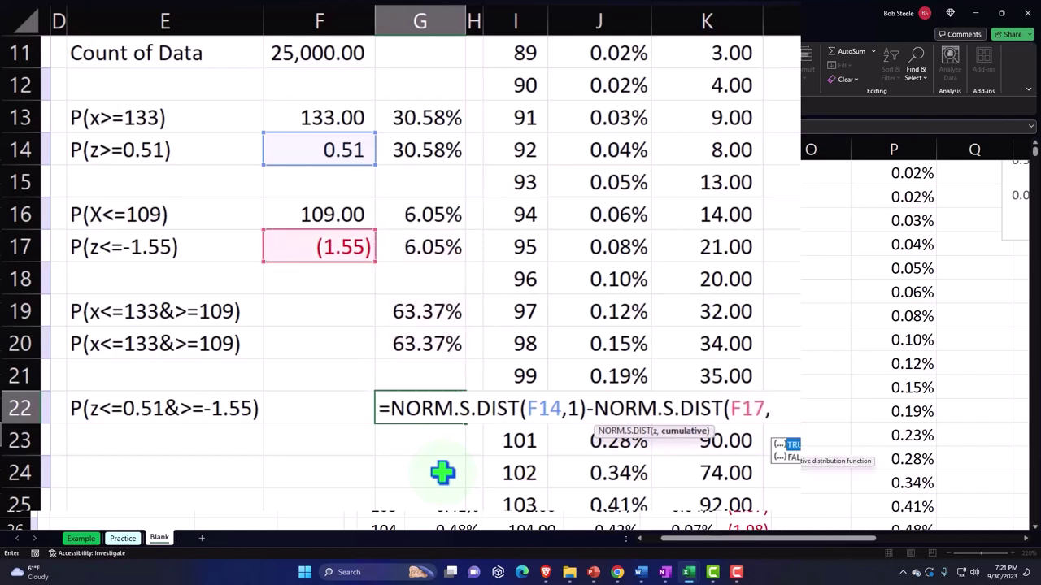
type("1)")
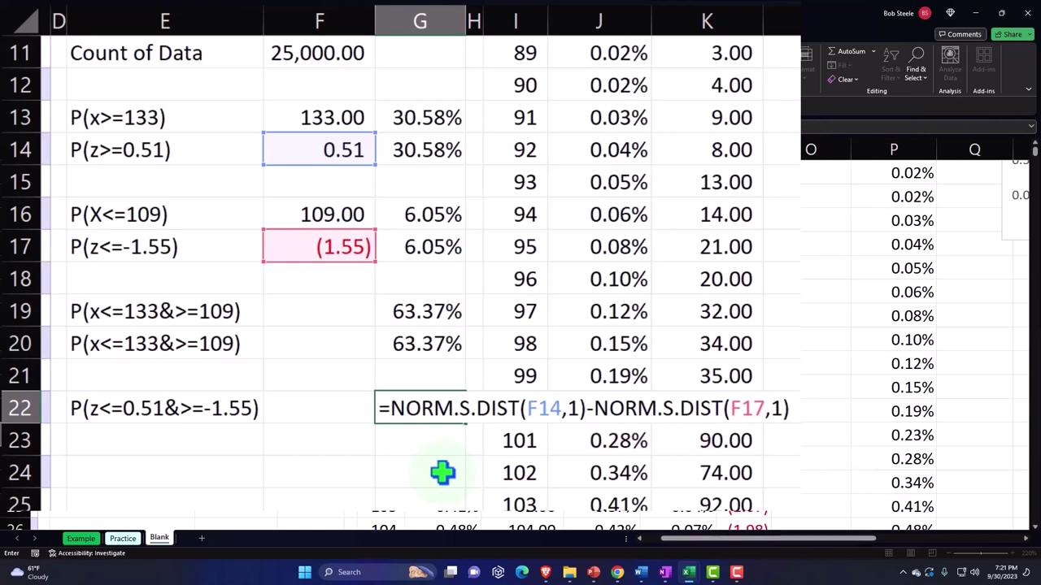
key("Return")
Format the G22 probability as a percentage with two decimal places.
key("Up")
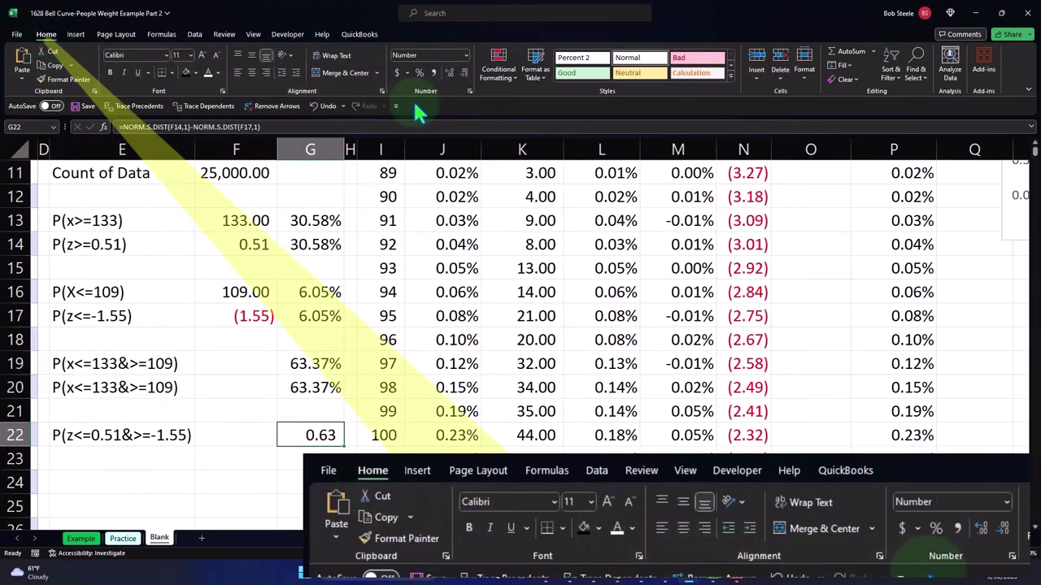
left_click(421, 73)
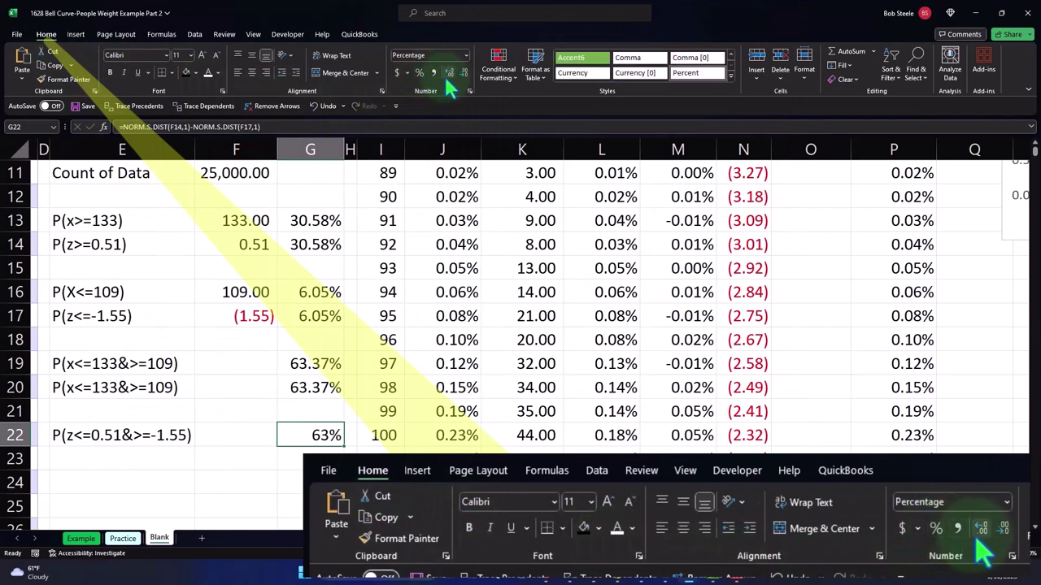
left_click(448, 72)
left_click(448, 72)
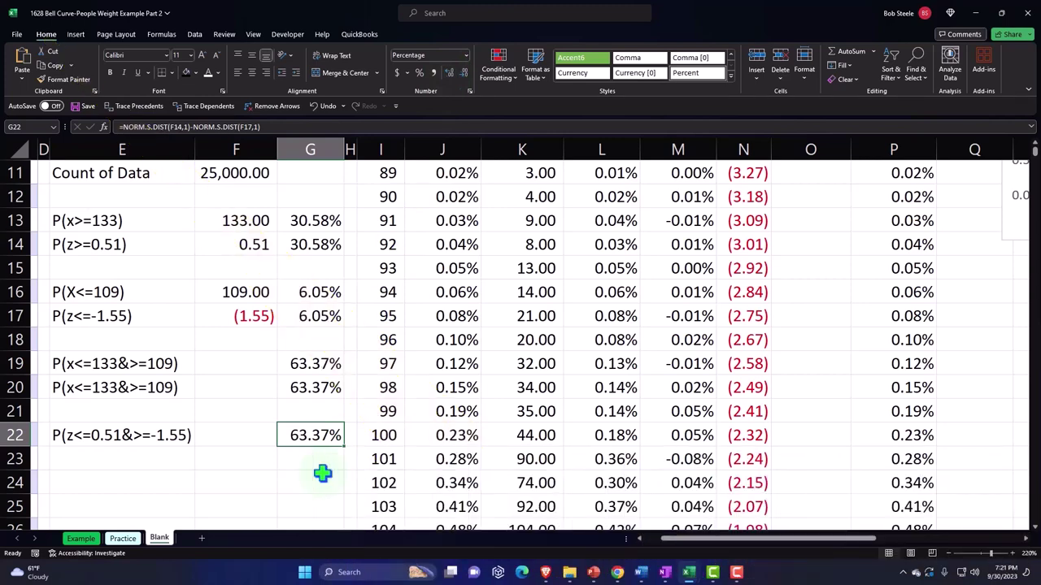
Repeat the z-score label in E23 with the formula =E22.
left_click(141, 460)
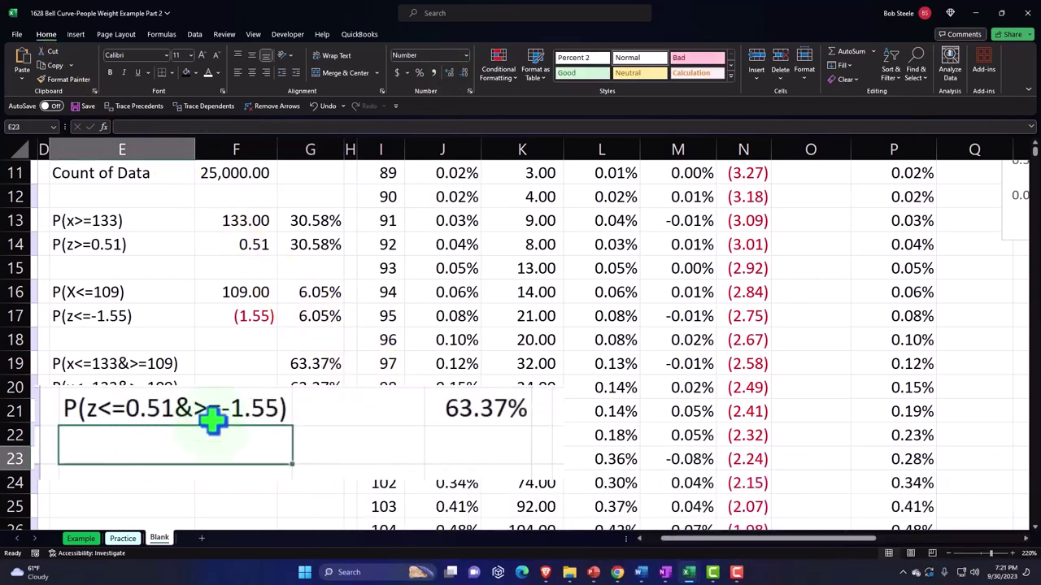
type("=")
left_click(145, 439)
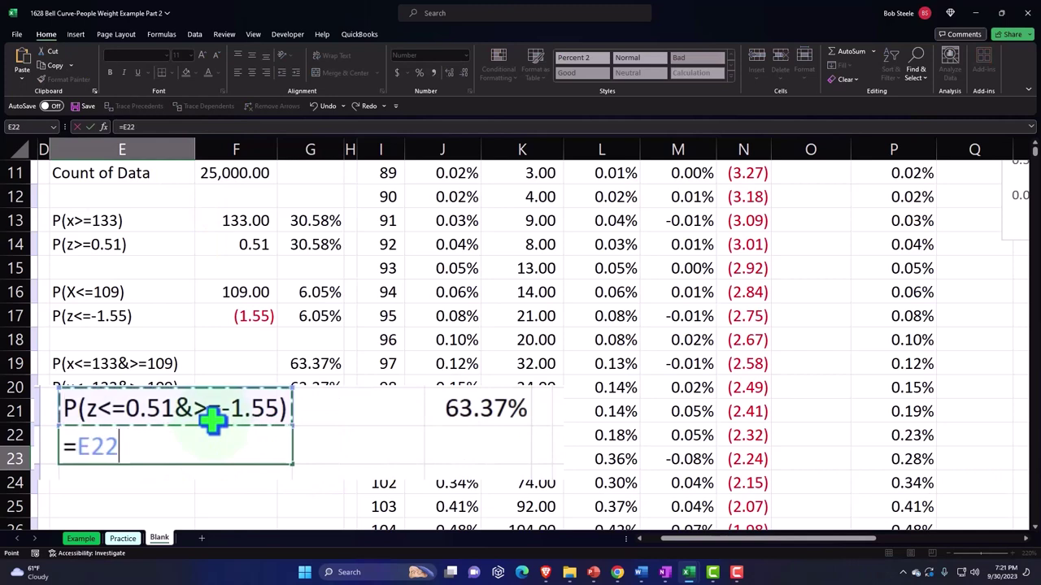
key("Return")
Enter =1(G14+G17) in G23 and accept the proposed correction to =1*(G14+G17).
key("Up")
key("Right")
key("Right")
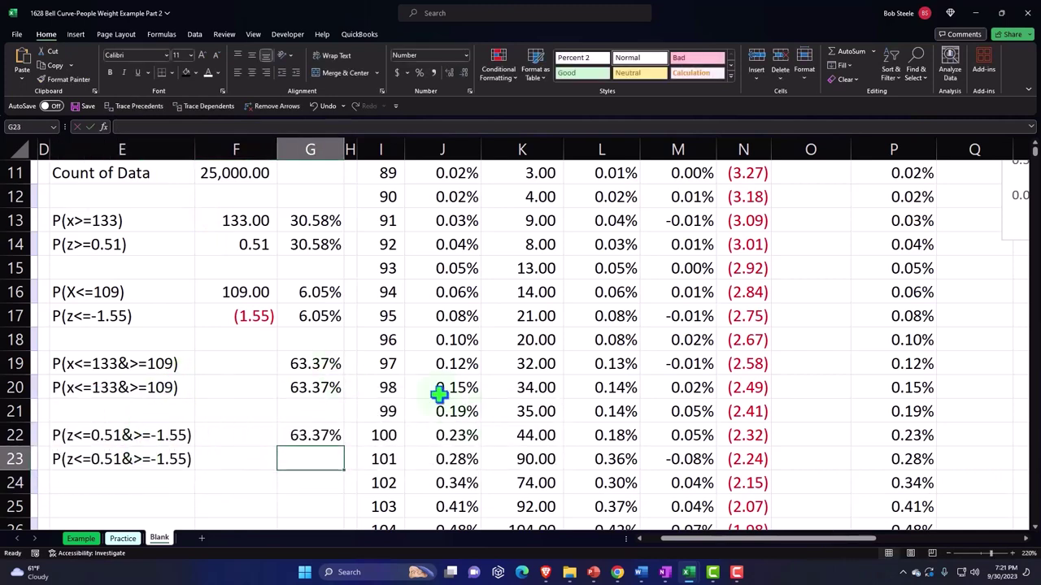
type("=1(")
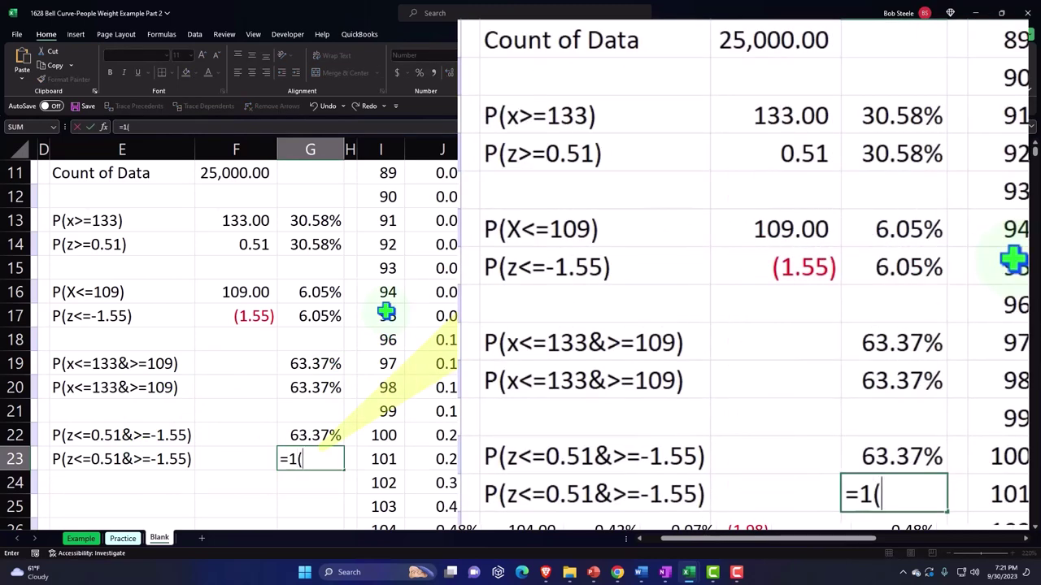
left_click(317, 245)
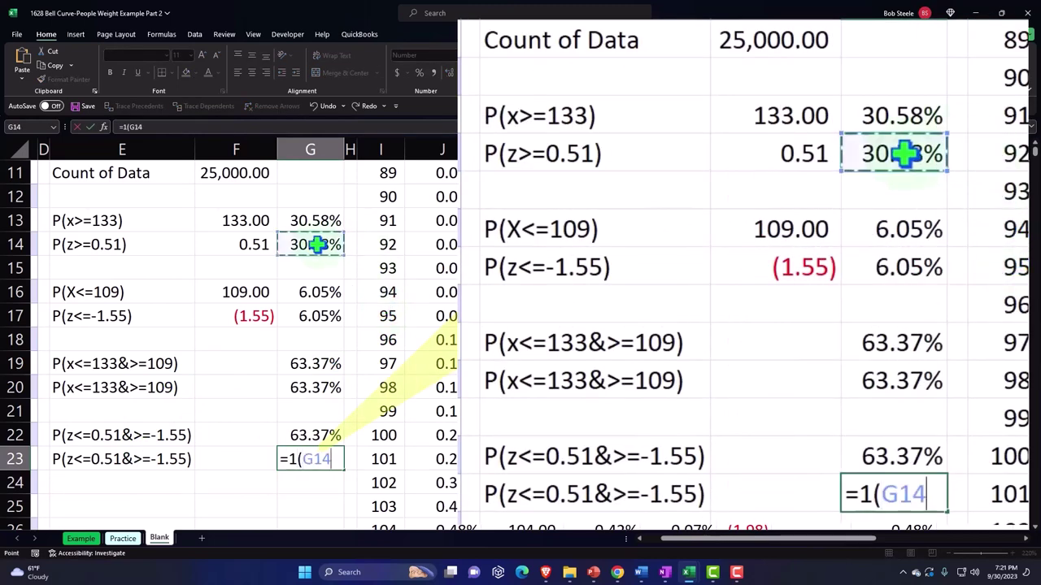
type("+")
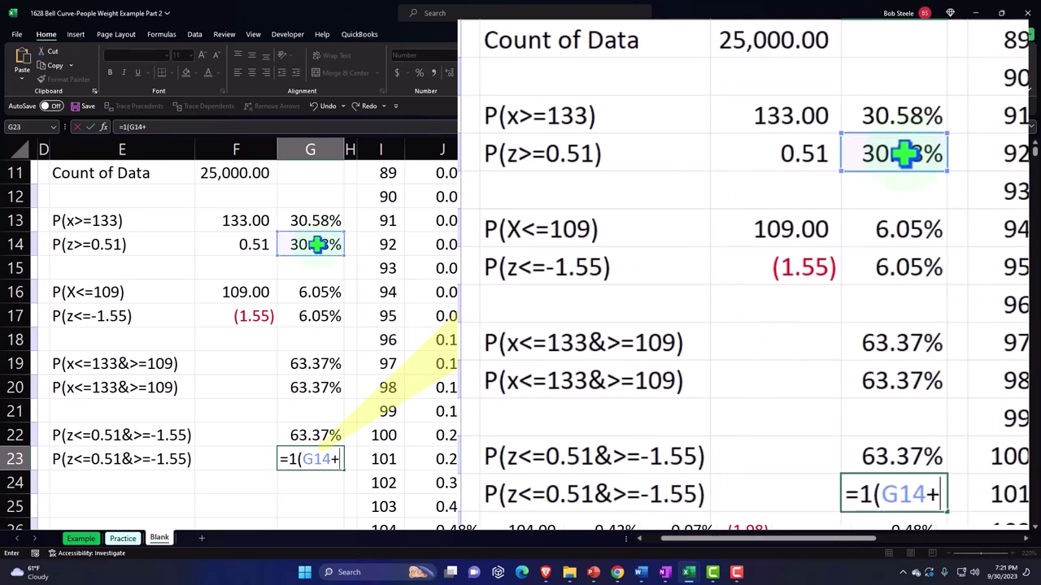
left_click(305, 315)
type(")")
key("Return")
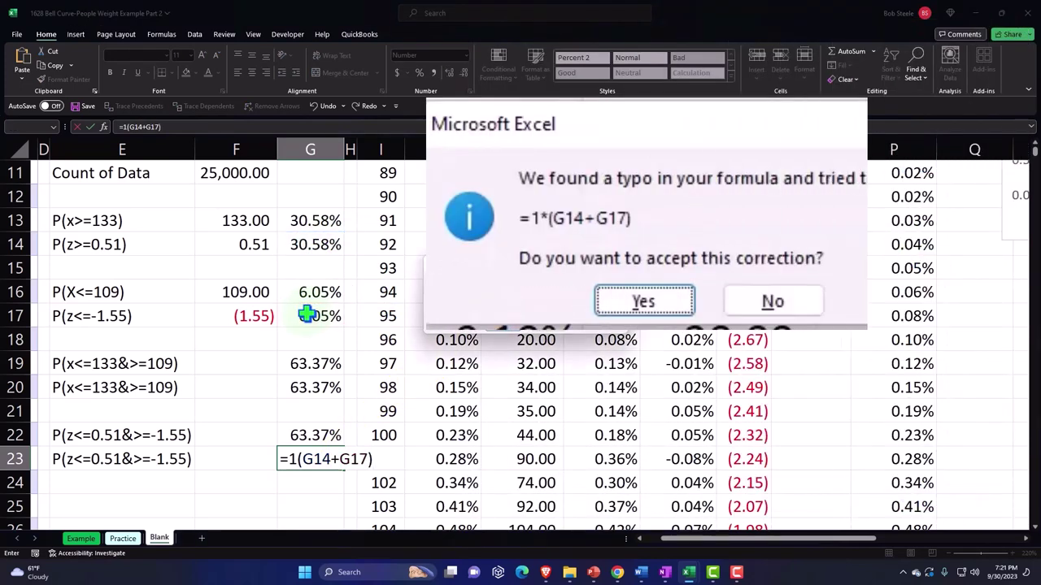
key("Return")
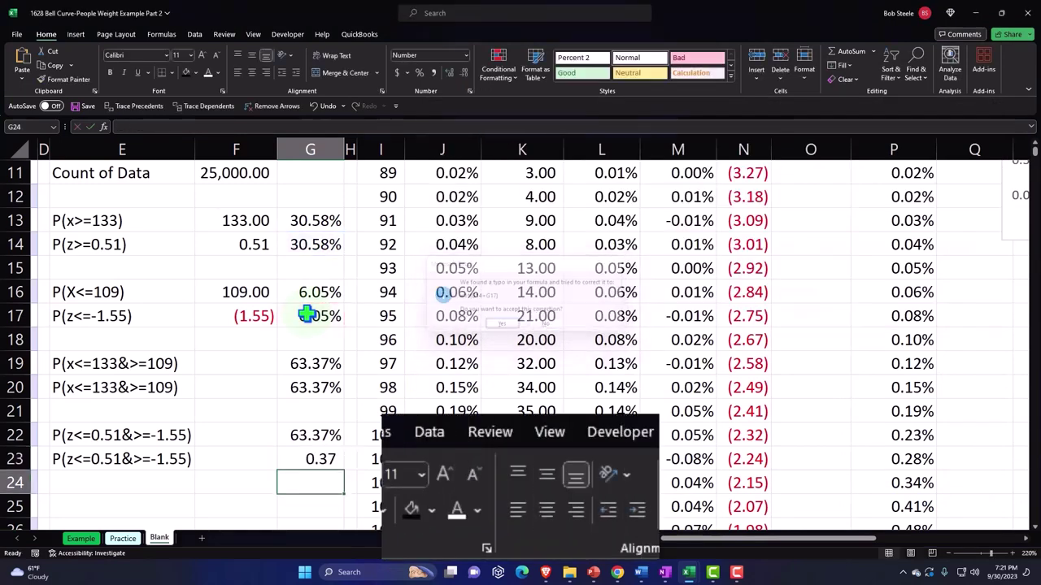
Correct the G23 formula to =1-(G14+G17) and format the cell as a percentage with two decimal places.
key("Up")
key("F2")
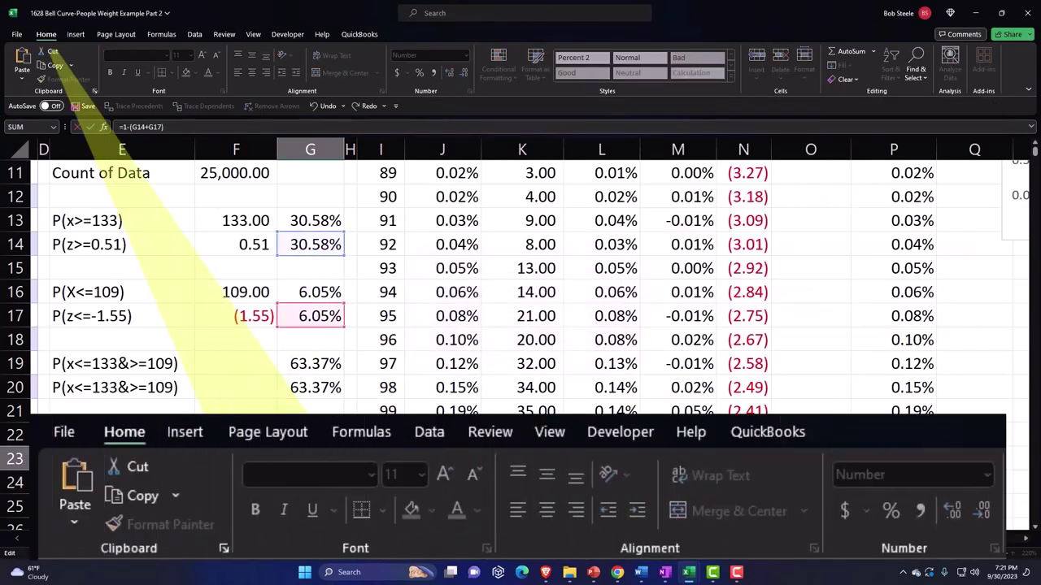
left_click(88, 126)
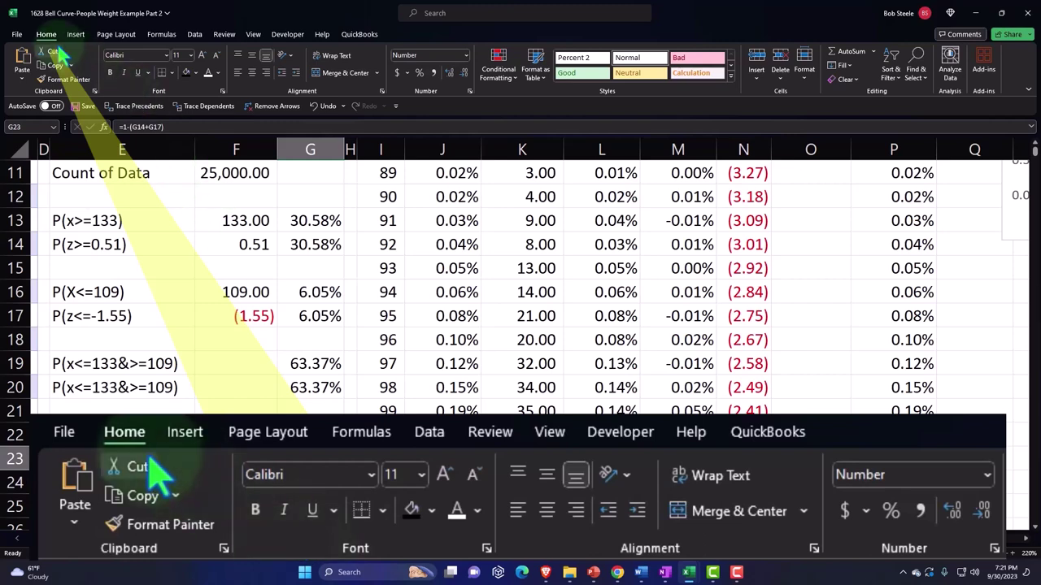
left_click(419, 72)
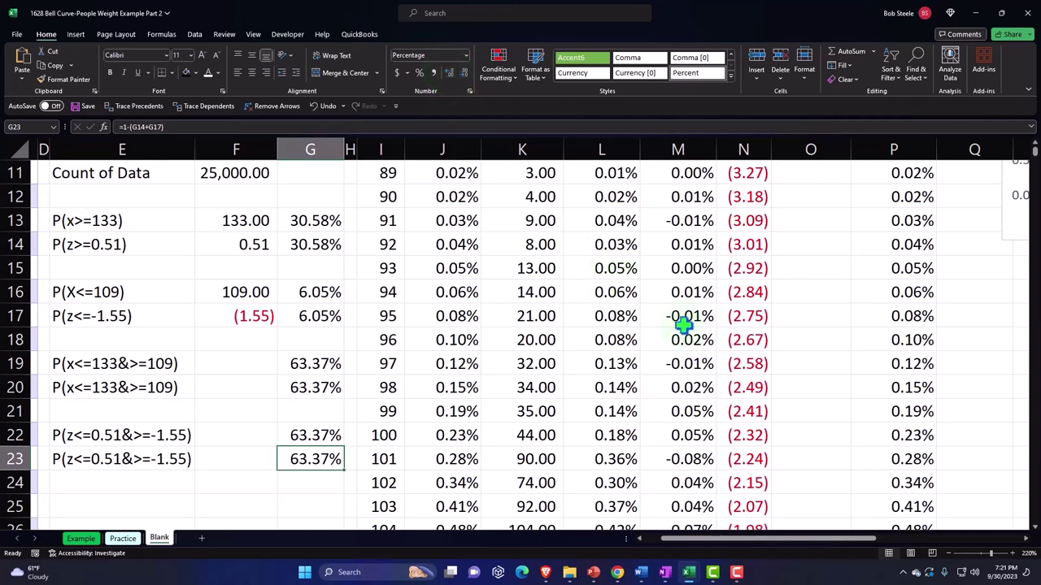
Examine the probability column headers and the bell curve chart beside the data table.
scroll(683, 324, "up", 4)
left_click(809, 289)
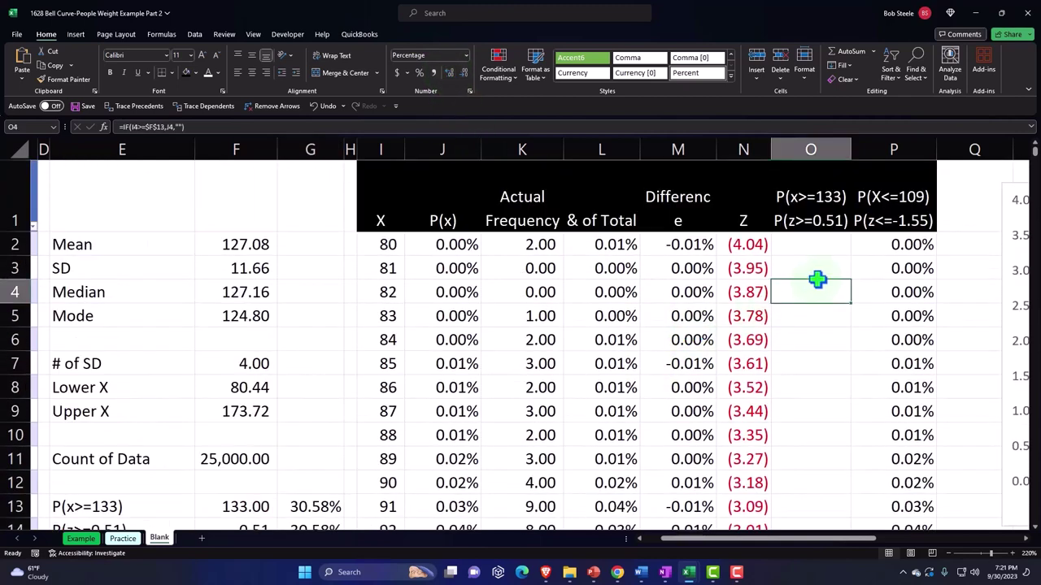
key("Right")
key("Right")
key("Right")
key("Right")
key("Right")
key("Right")
key("Right")
key("Right")
key("Right")
key("Right")
key("Right")
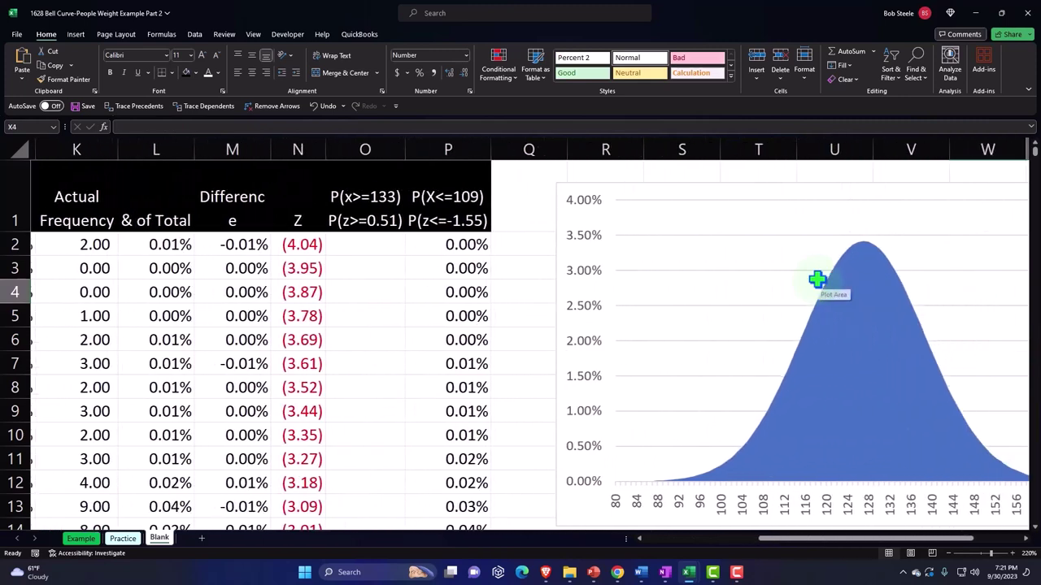
Enter the formula =E19&E22 in header cell Q1 to combine the x and z-score range labels.
left_click_drag(456, 187, 553, 189)
left_click(302, 204)
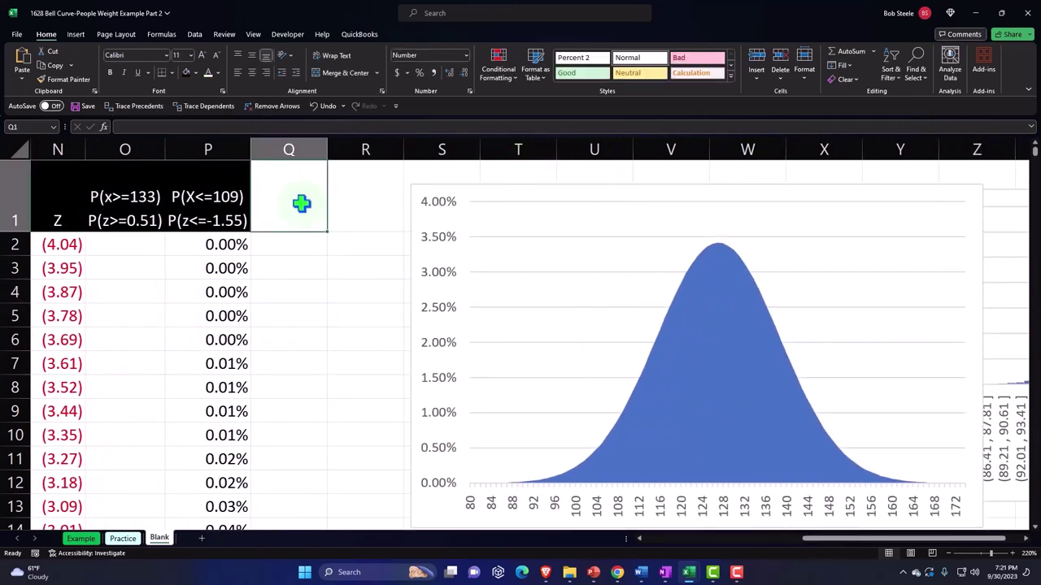
type("=")
key("Left")
key("Left")
key("Left")
key("Left")
key("Left")
key("Left")
key("Left")
key("Left")
key("Left")
key("Left")
key("Left")
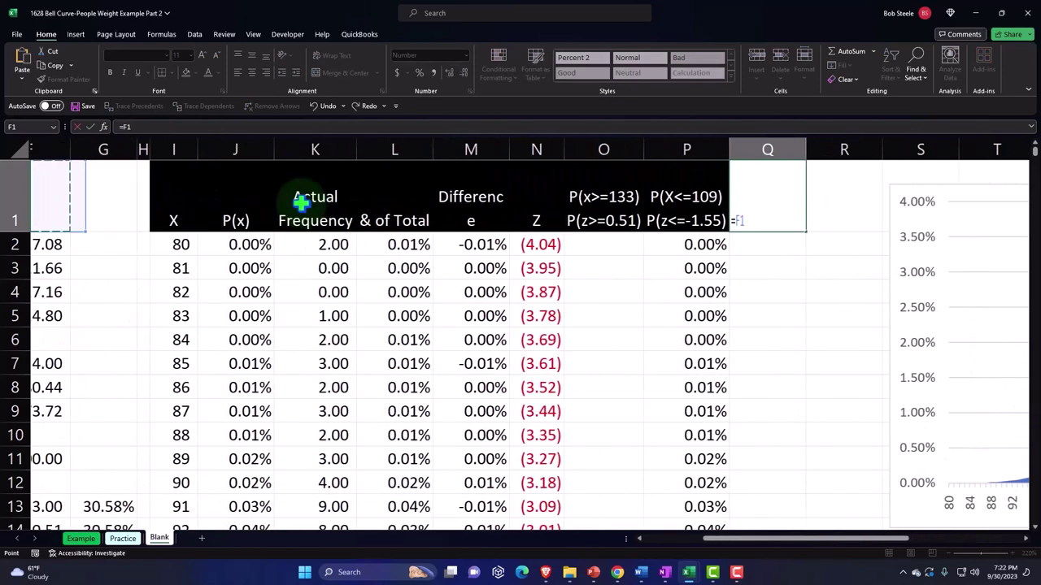
key("Left")
key("Down")
key("Down")
key("Down")
key("Down")
key("Down")
key("Down")
key("Down")
key("Down")
key("Down")
key("Down")
key("Down")
key("Down")
key("Down")
key("Down")
key("Down")
key("Down")
key("Down")
key("Down")
key("Down")
key("Down")
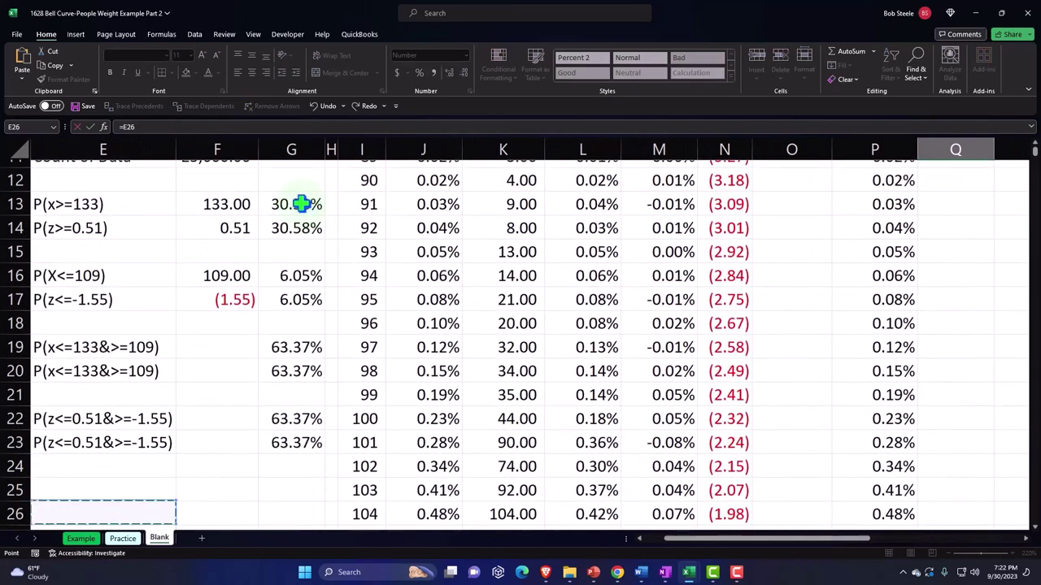
key("Up")
key("Up")
key("Up")
key("Up")
key("Up")
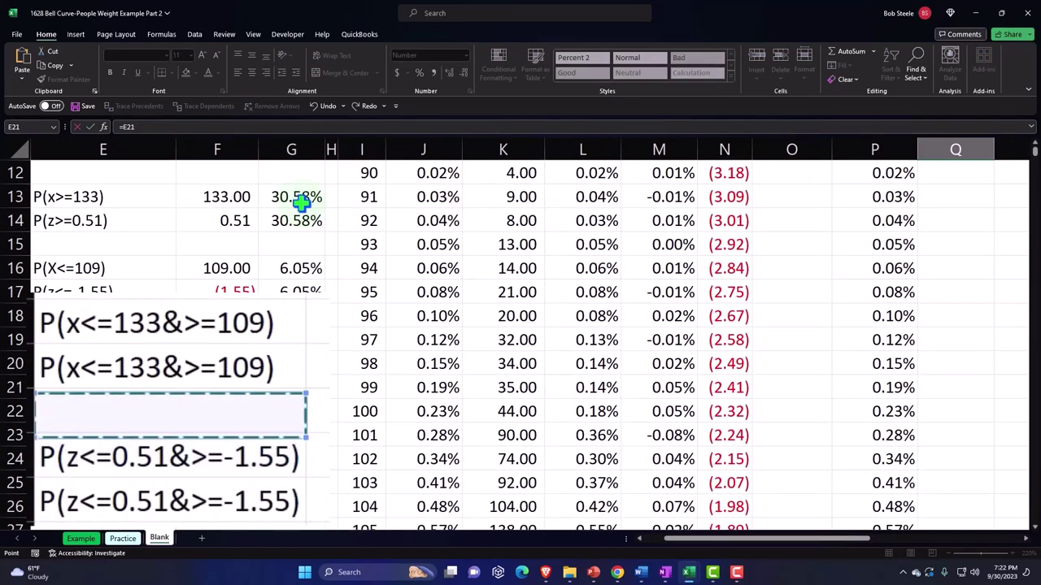
key("Up")
key("Up")
type("&")
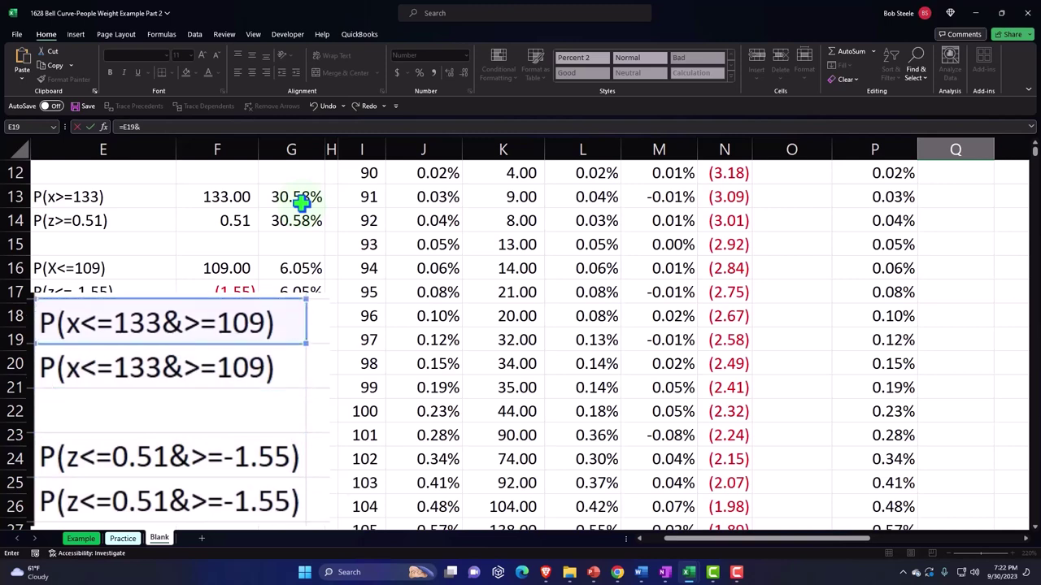
left_click(244, 448)
scroll(429, 390, "up", 4)
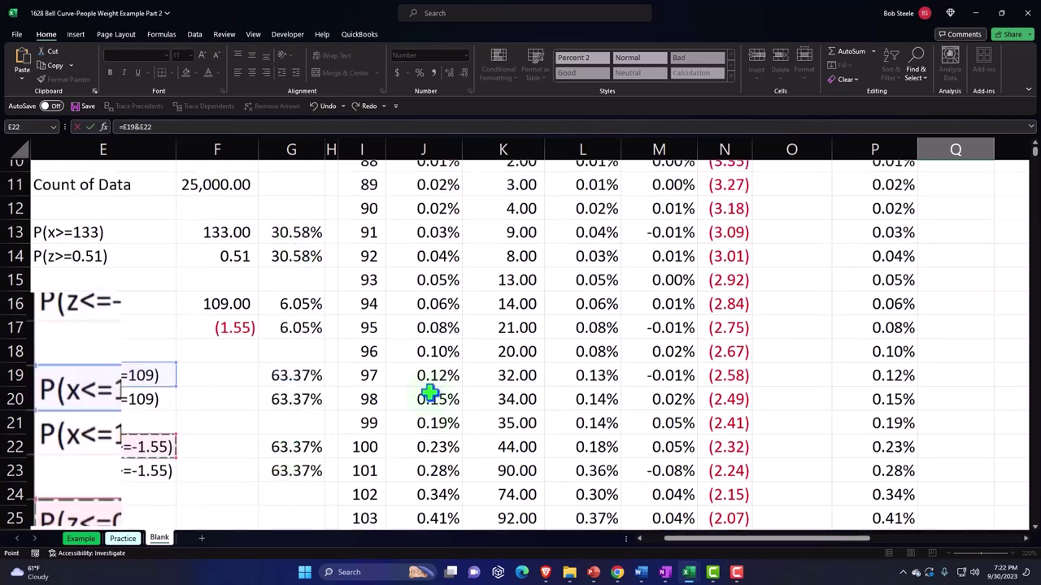
left_click_drag(868, 538, 894, 540)
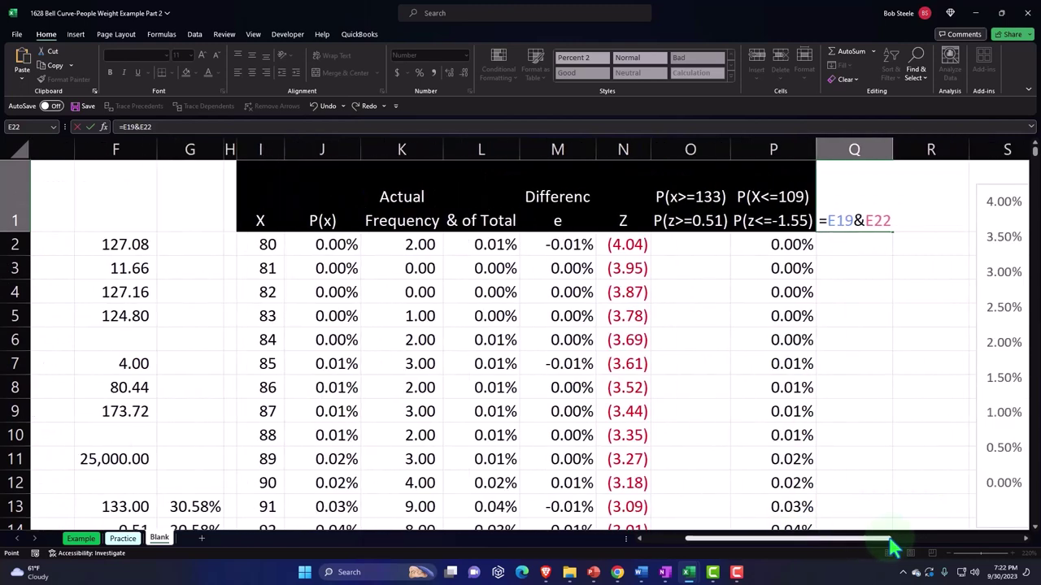
key("ctrl+Return")
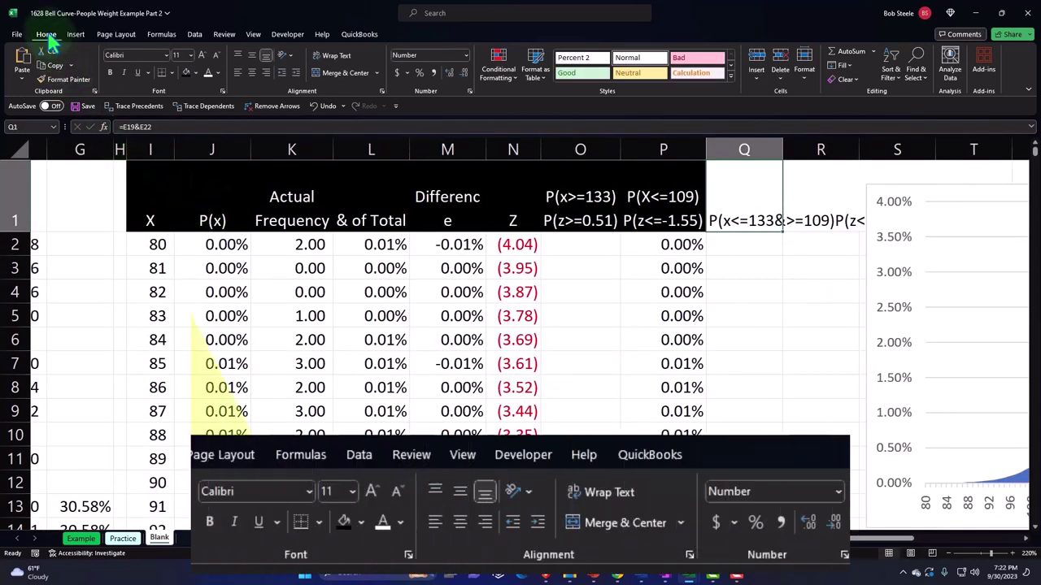
Format header Q1 as centred, wrapped white text on a black fill, and widen column Q slightly.
left_click(253, 73)
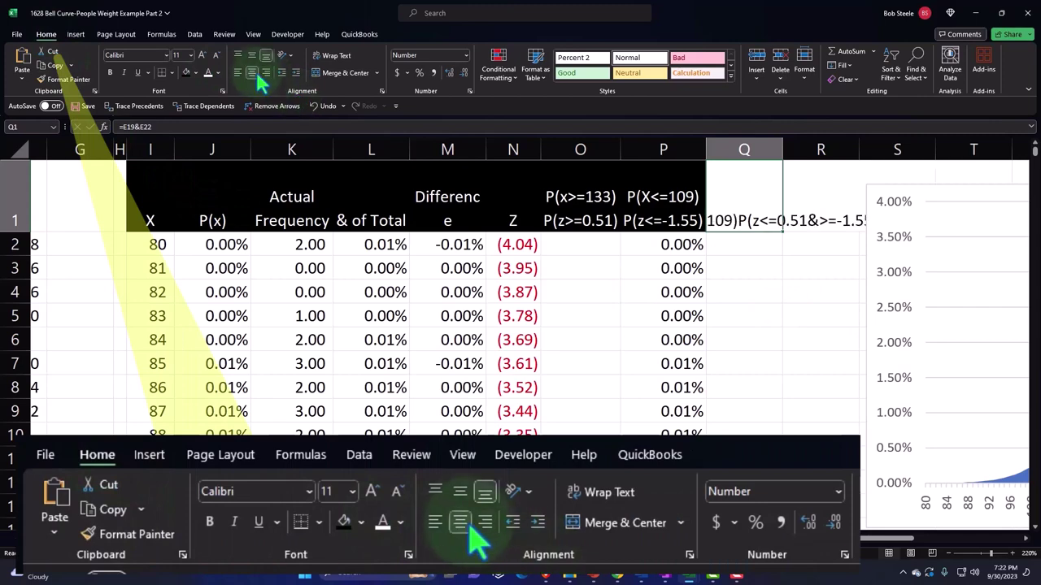
left_click(331, 56)
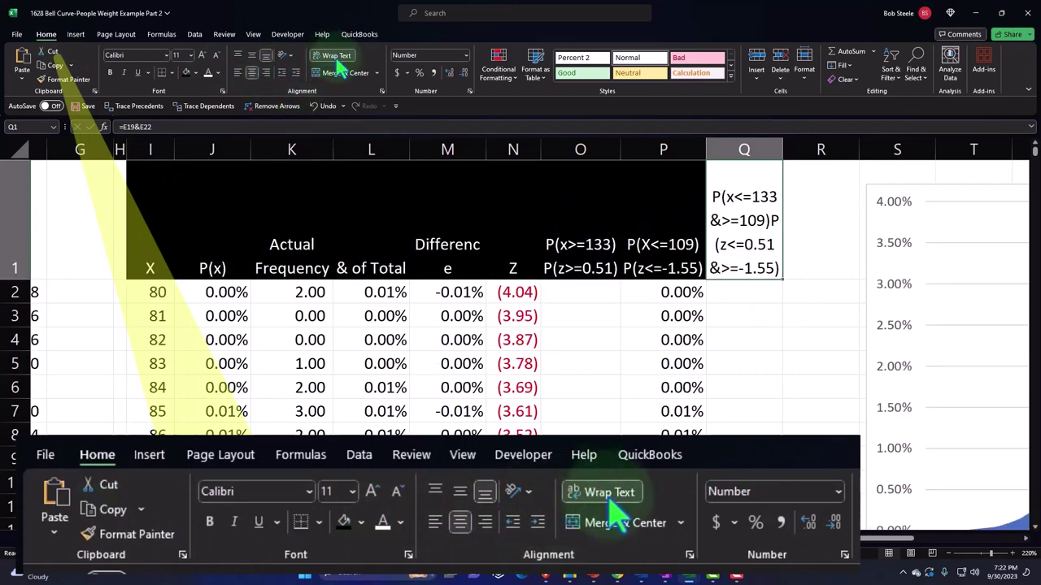
left_click(186, 73)
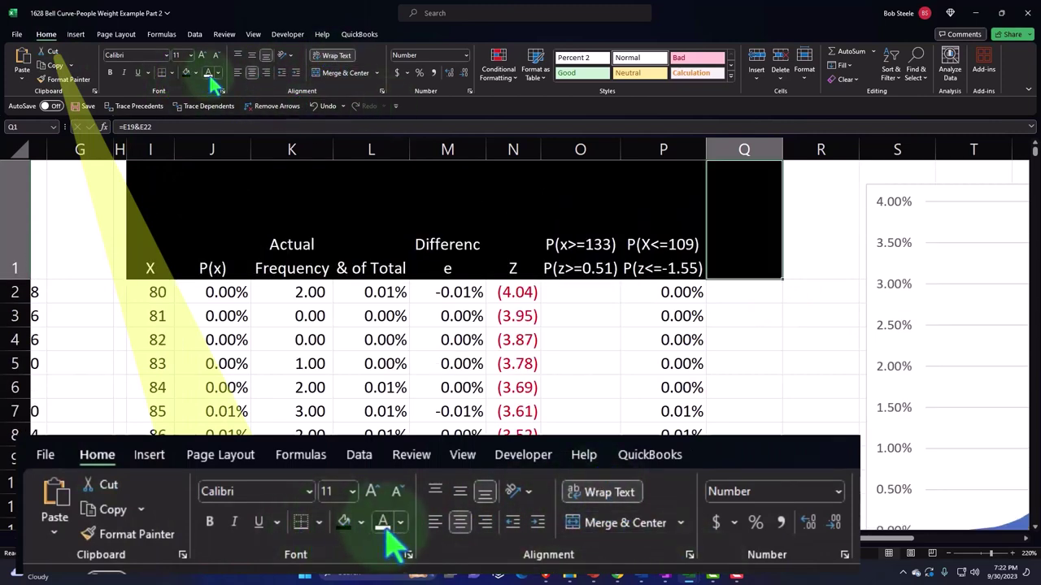
left_click(209, 72)
left_click(720, 315)
left_click_drag(783, 150, 805, 155)
Examine the two tail probability columns O and P around x = 109 alongside the P(x) values in column J.
left_click(852, 210)
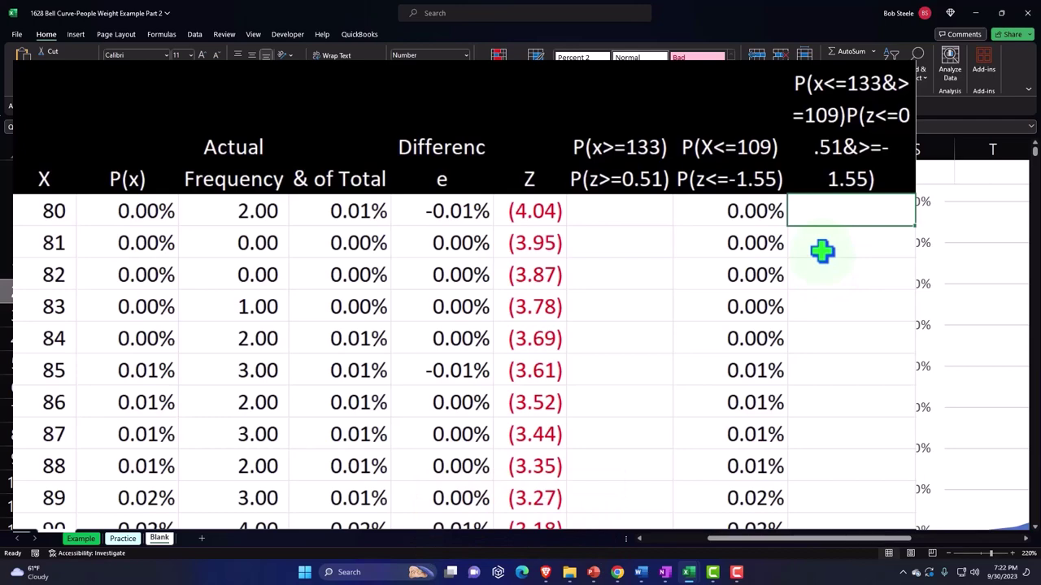
scroll(821, 251, "down", 8)
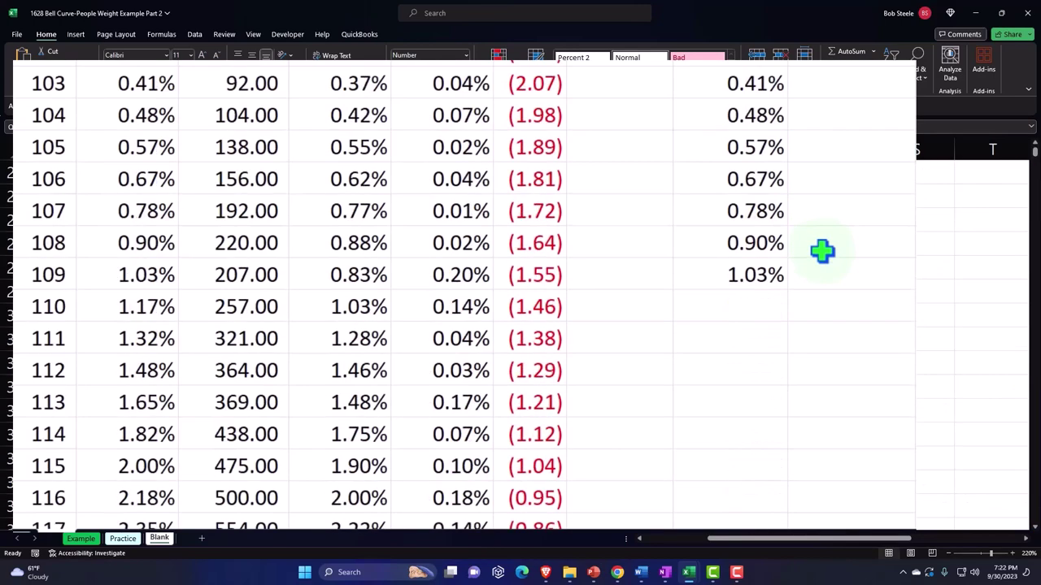
scroll(821, 250, "down", 1)
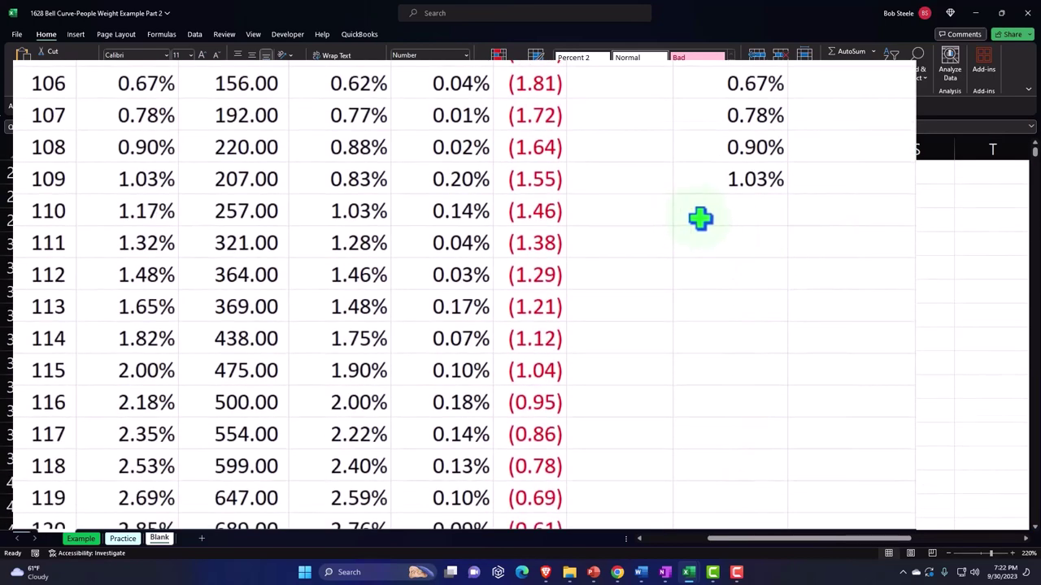
scroll(700, 218, "down", 1)
left_click_drag(730, 116, 729, 183)
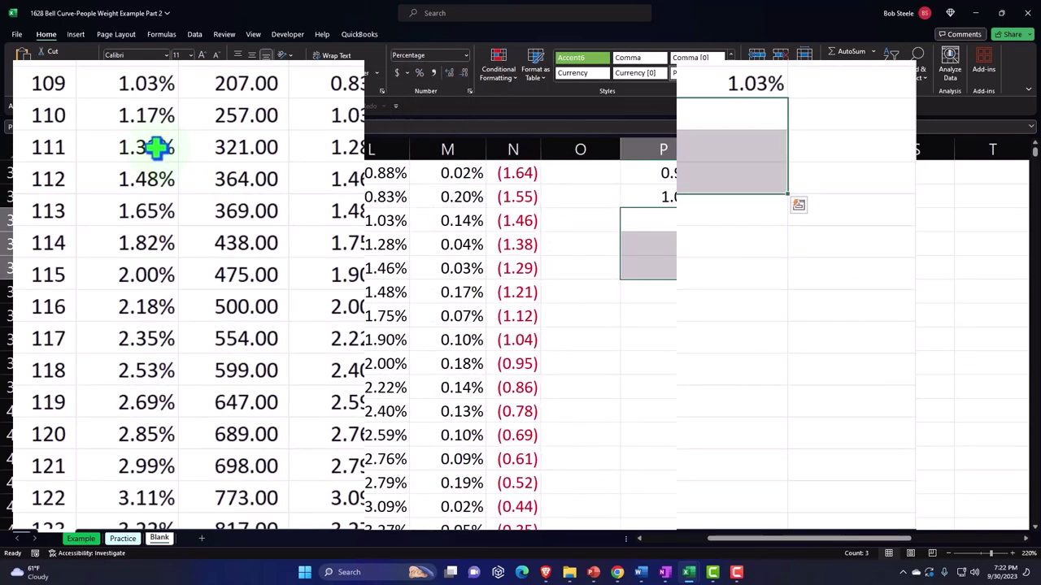
left_click_drag(157, 146, 231, 416)
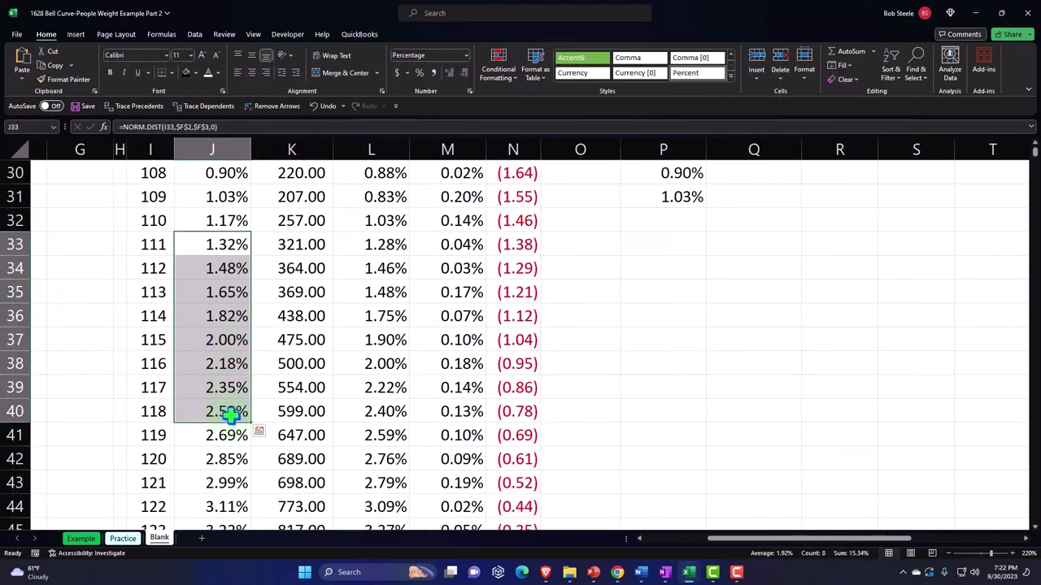
scroll(231, 416, "up", 10)
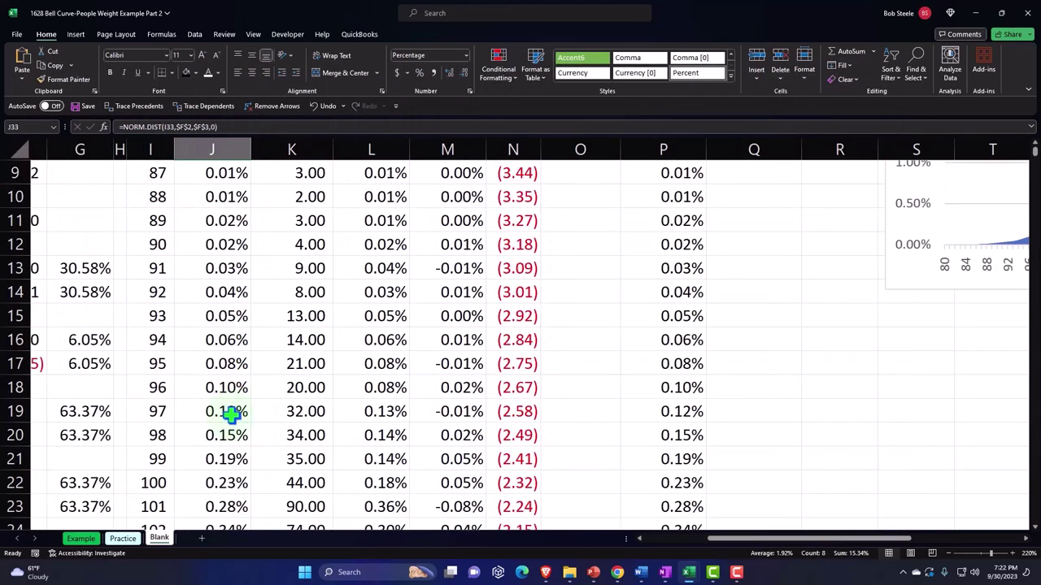
left_click_drag(599, 297, 656, 297)
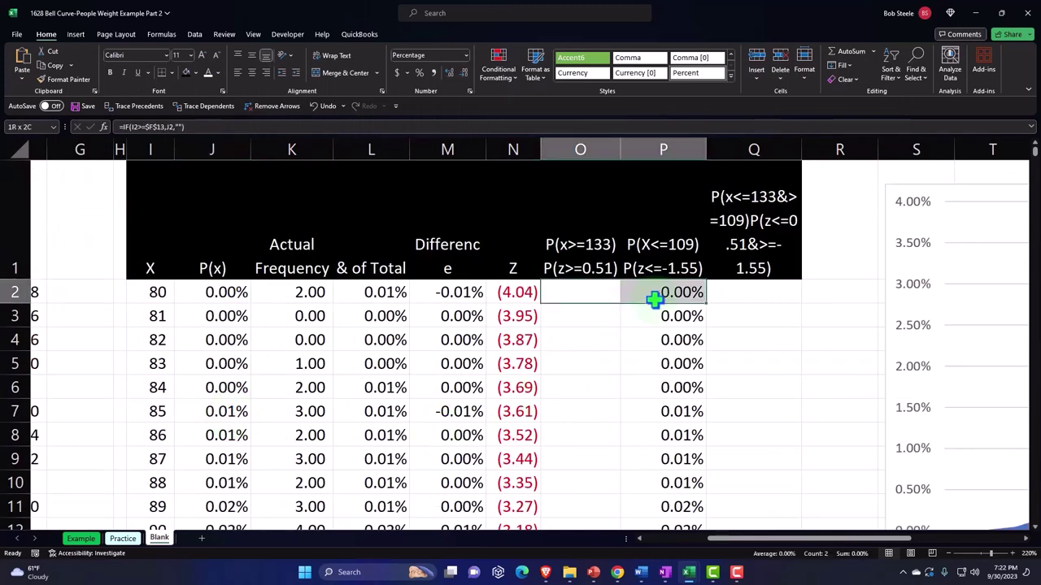
Enter =IF(SUM(O2:P2)>0,"",J2) in Q2, accepting the proposed closing-parenthesis correction.
left_click(771, 290)
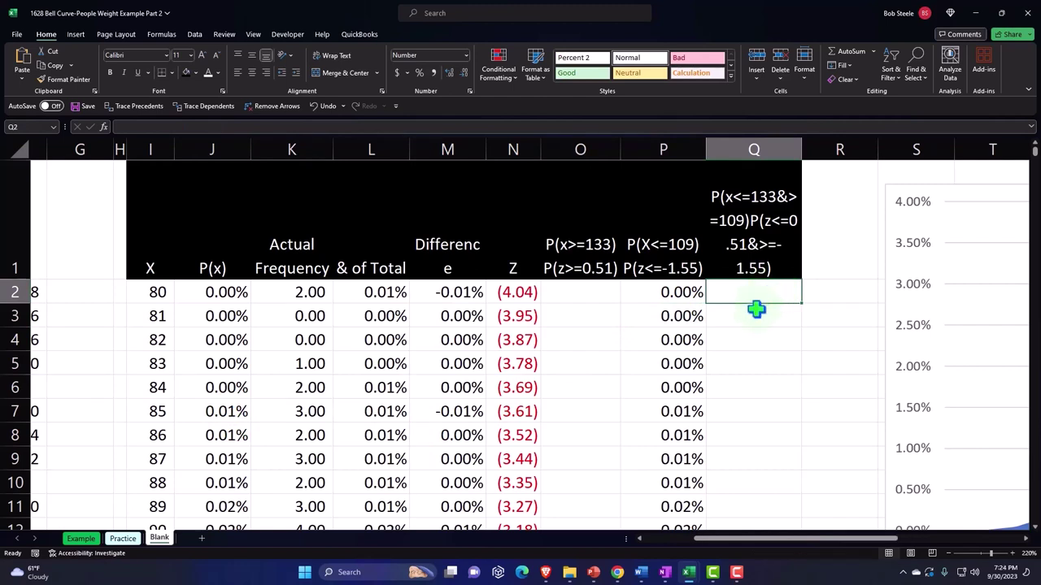
type("=i")
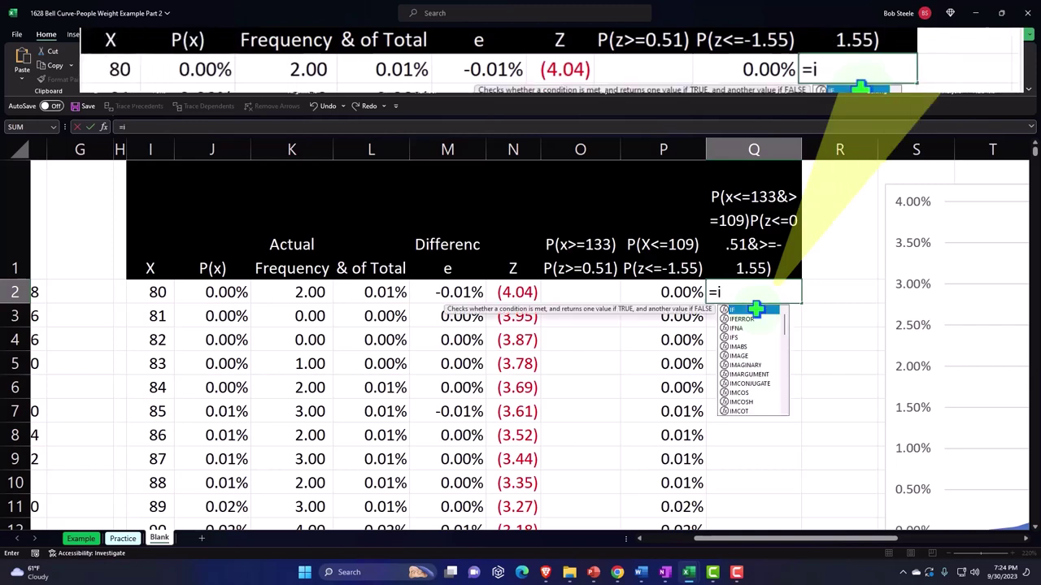
type("f")
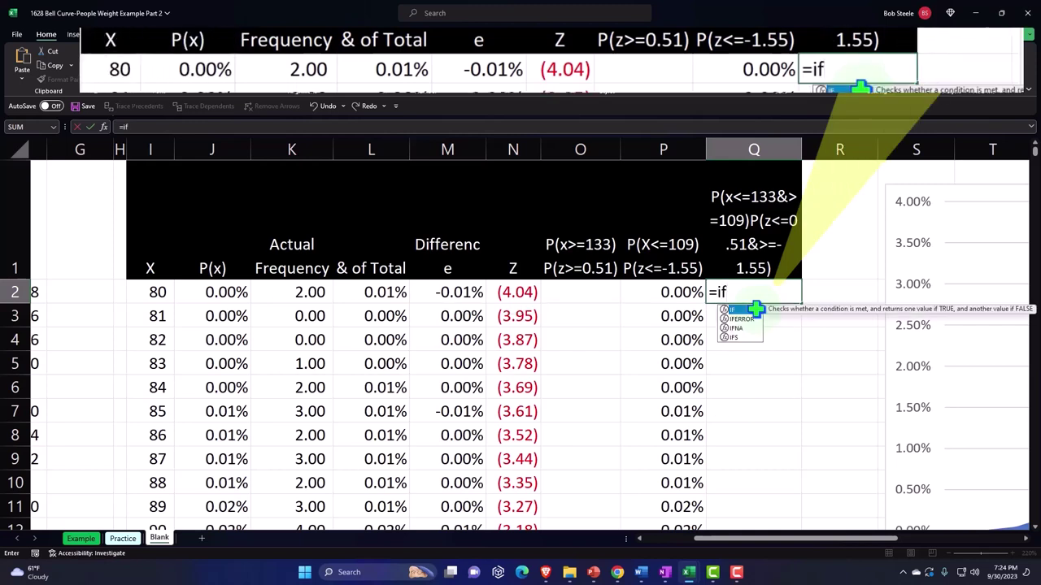
type("(")
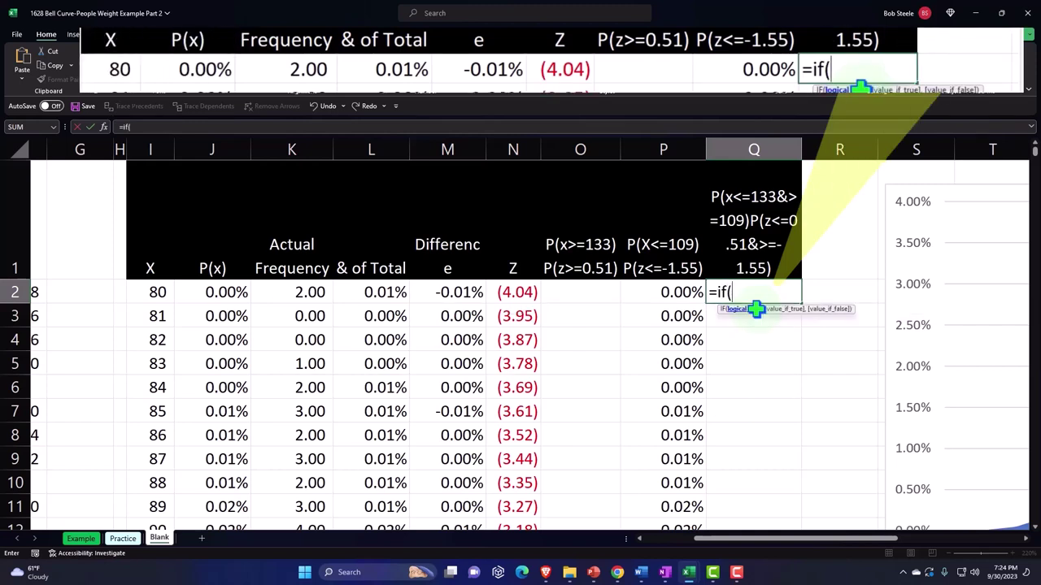
type("sum")
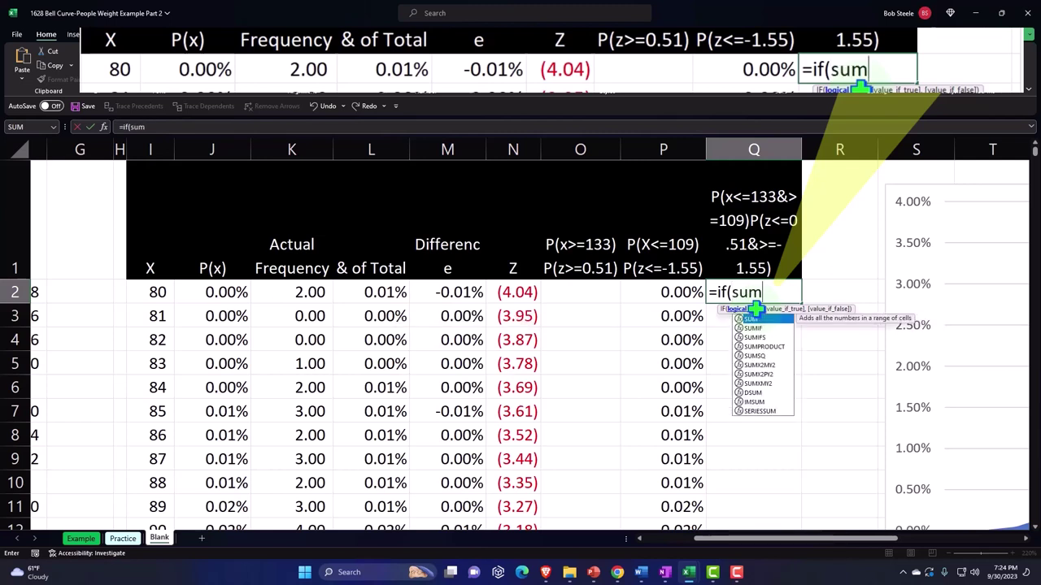
type("(")
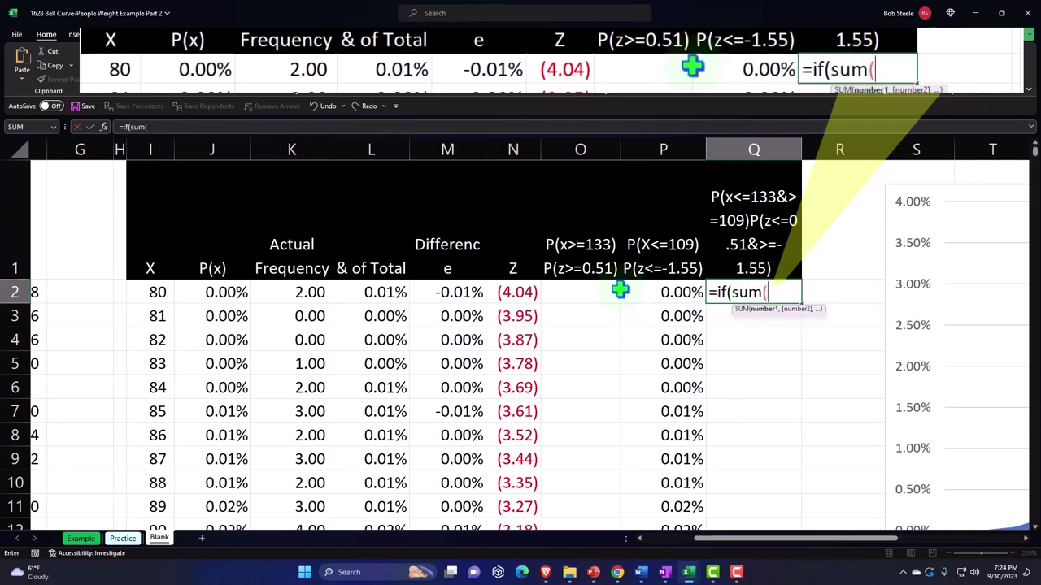
left_click_drag(606, 291, 647, 292)
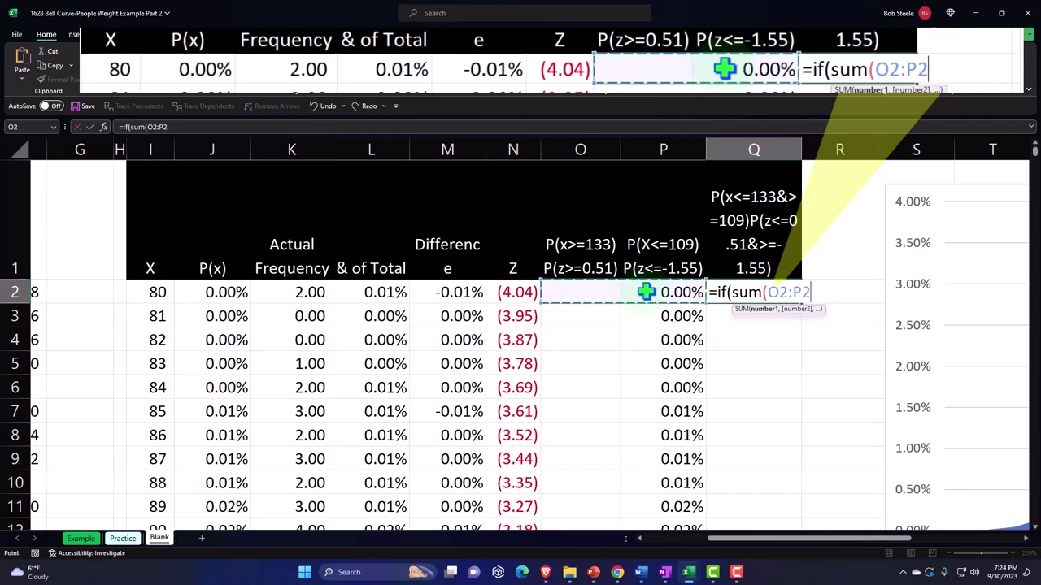
scroll(678, 310, "down", 3)
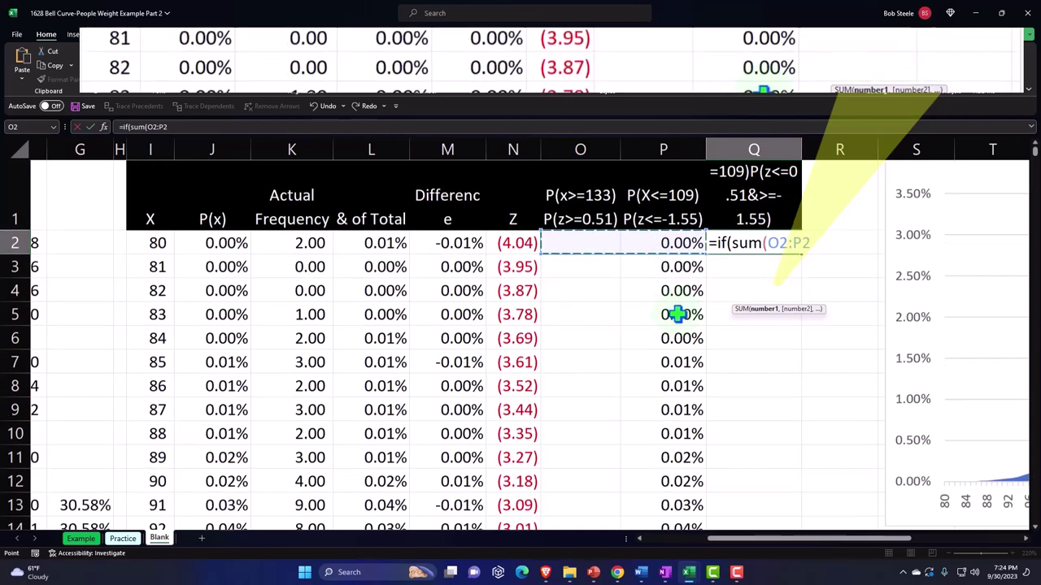
scroll(678, 317, "down", 6)
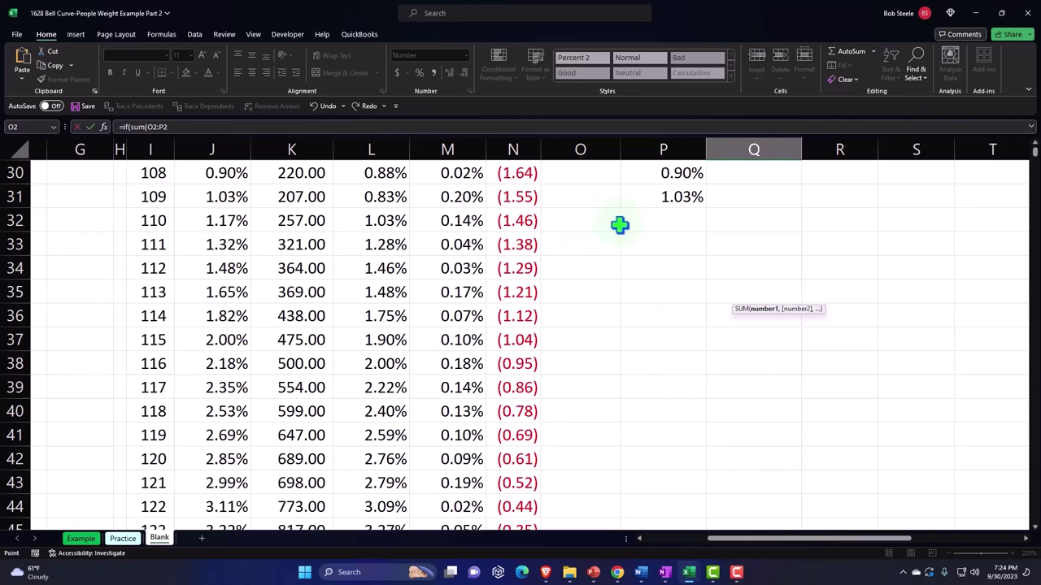
scroll(619, 225, "up", 9)
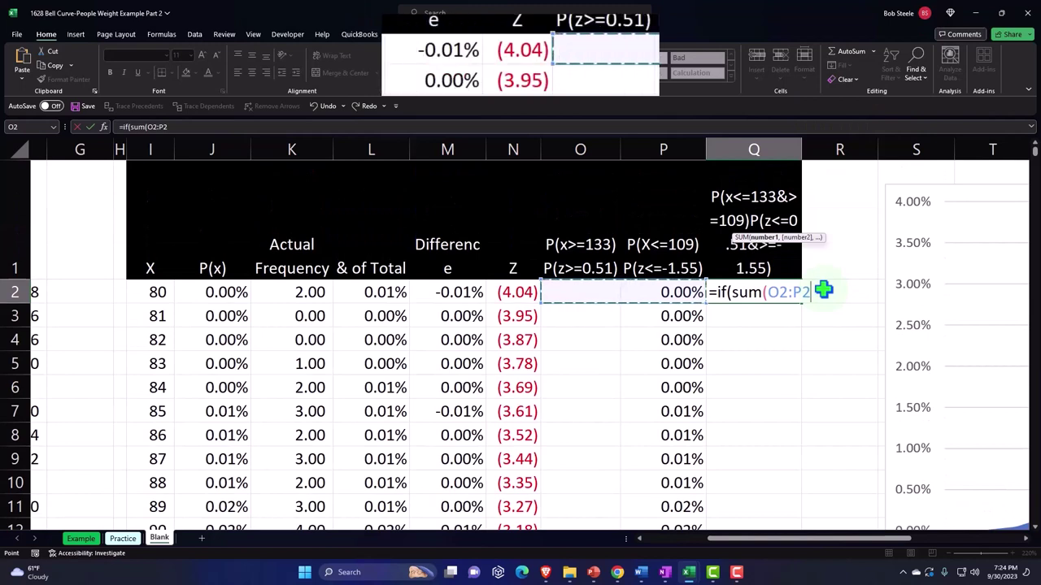
type(")")
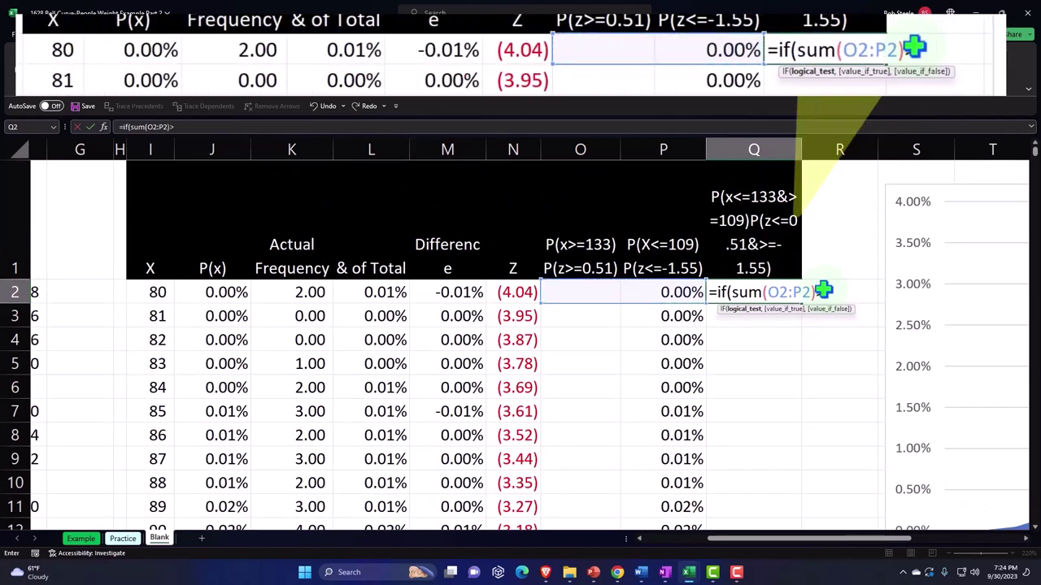
type(">0")
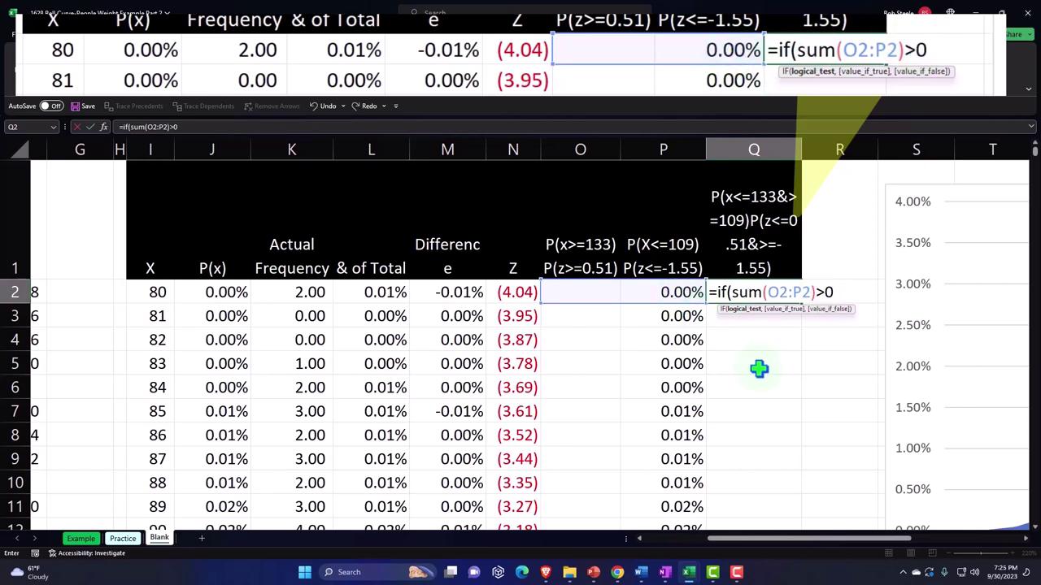
type(",")
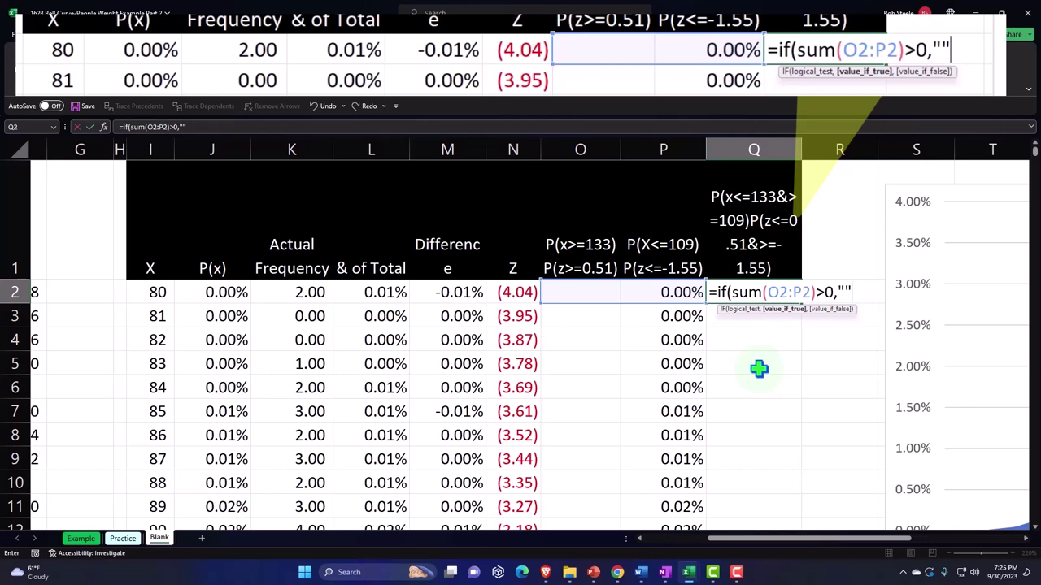
type(",")
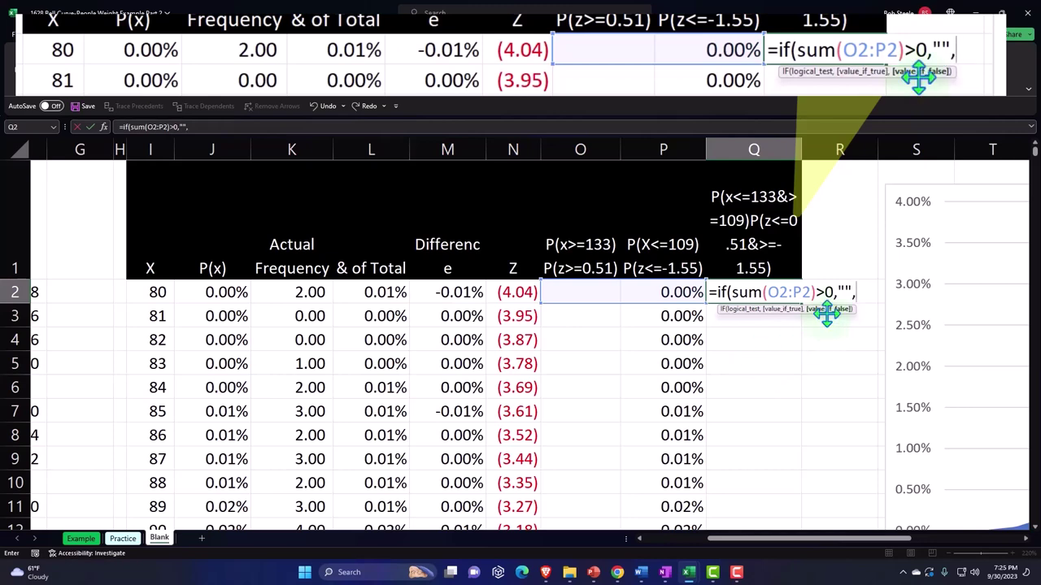
left_click(228, 292)
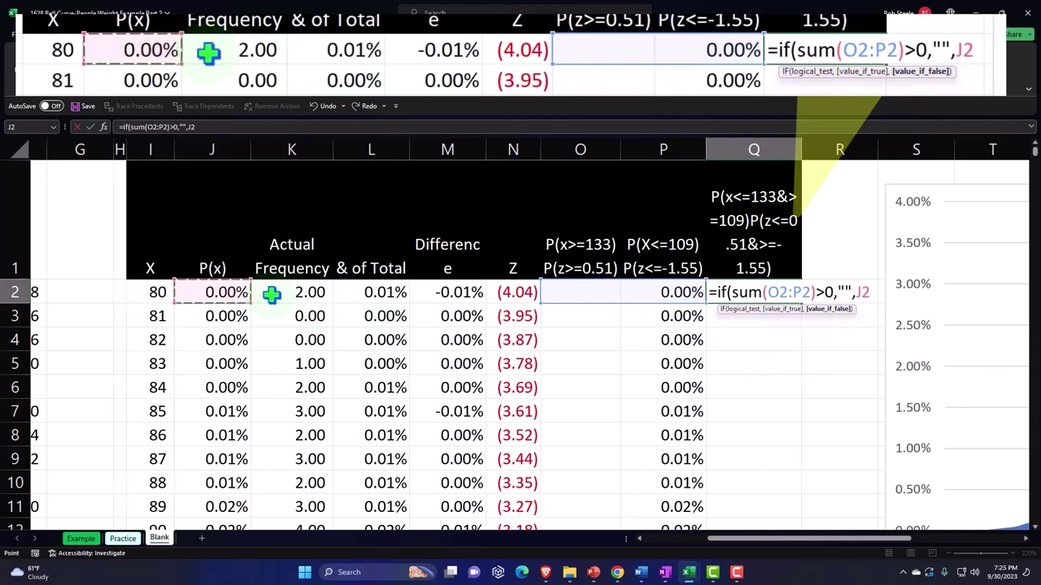
key("Return")
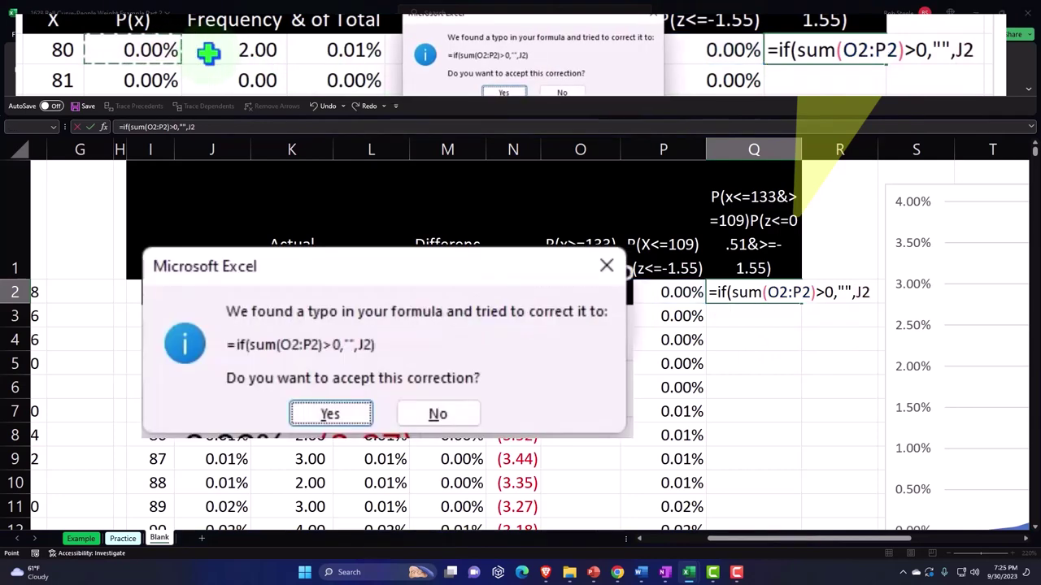
key("Return")
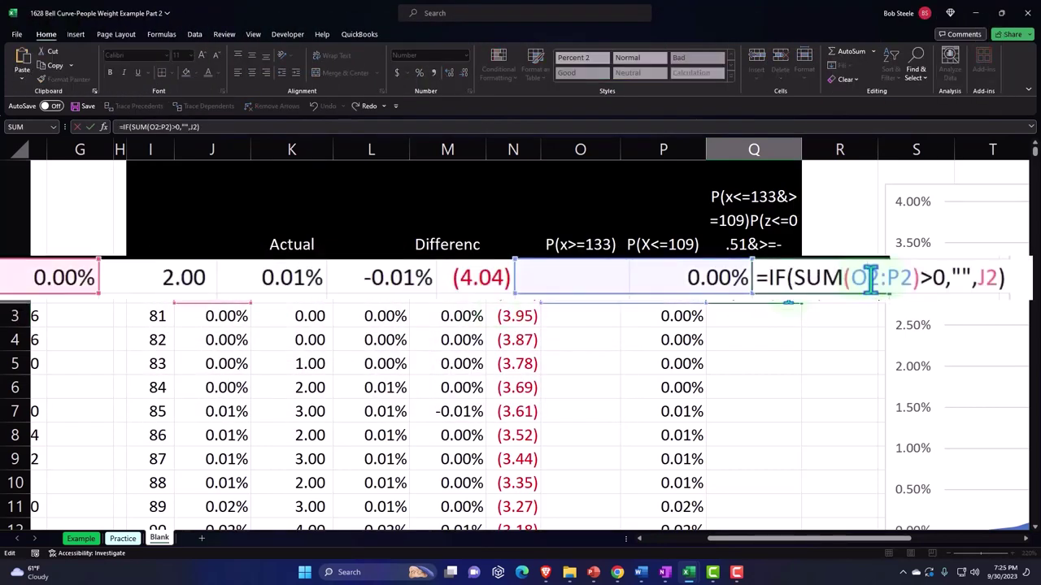
Fill the Q2 formula down column Q to row 96 and check the middle-range results against columns O and P.
left_click(788, 294)
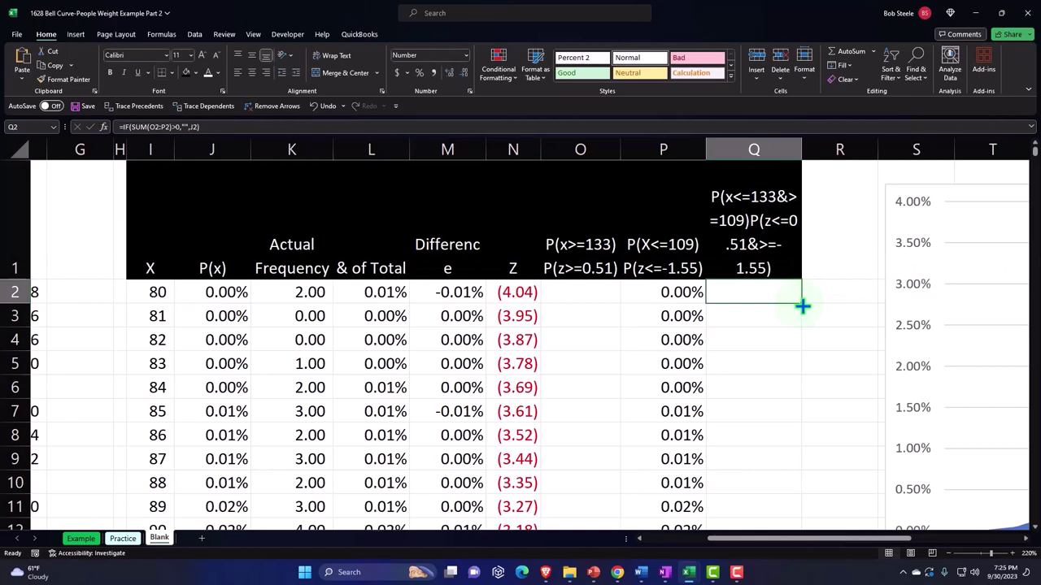
double_click(802, 306)
scroll(813, 222, "down", 3)
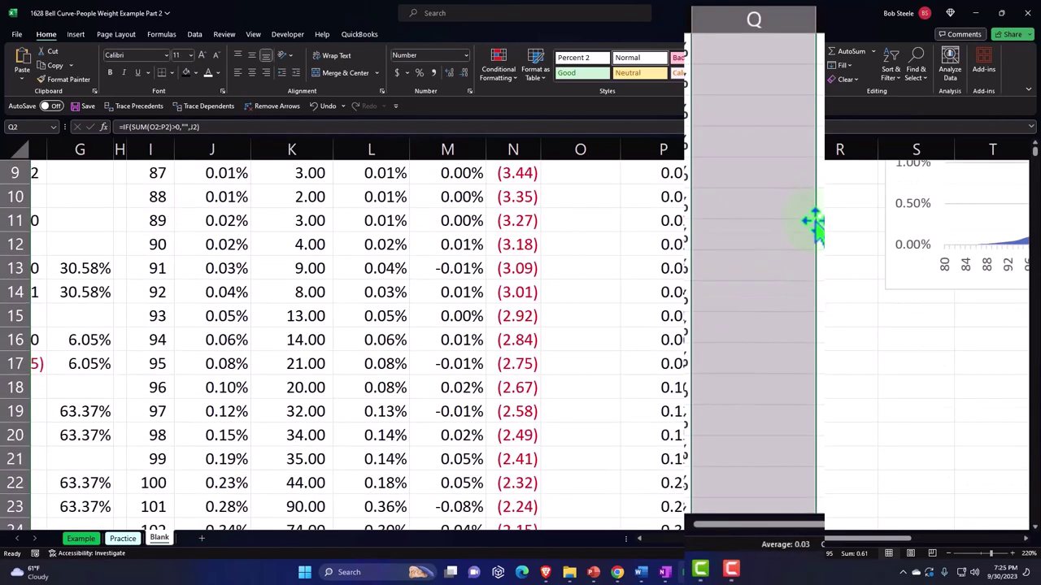
scroll(813, 222, "down", 7)
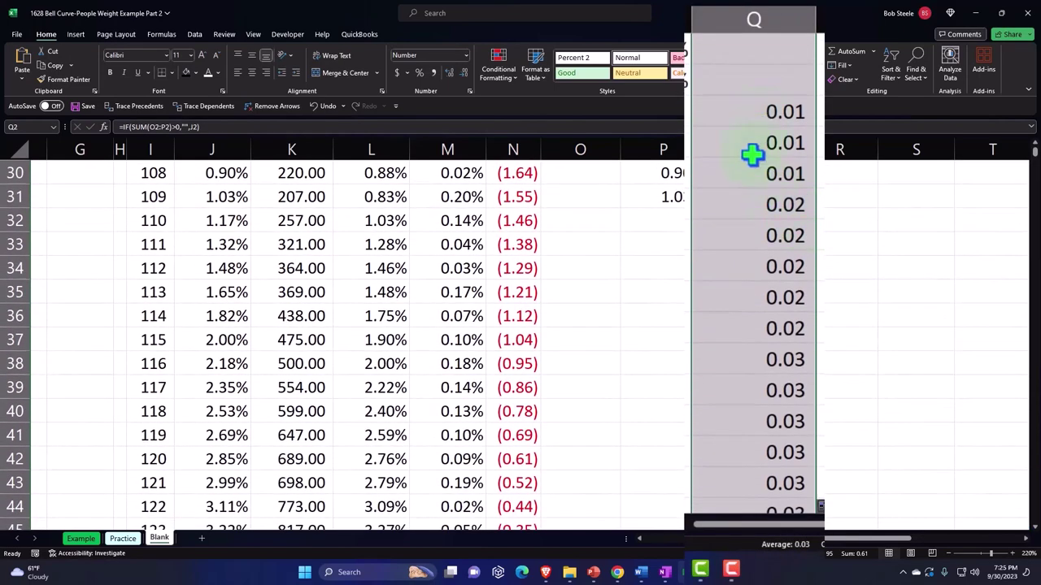
scroll(752, 155, "down", 6)
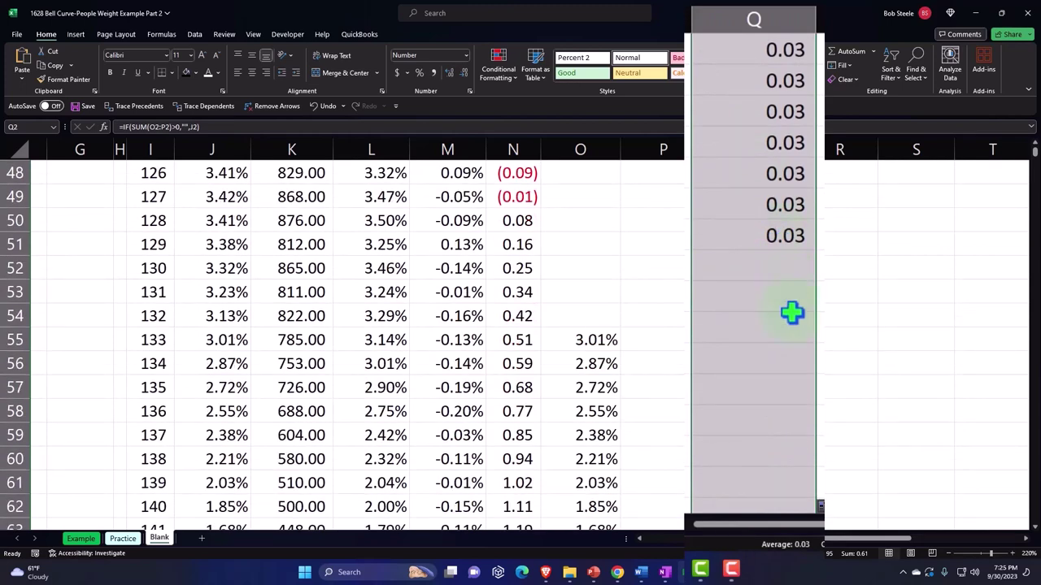
scroll(792, 313, "up", 16)
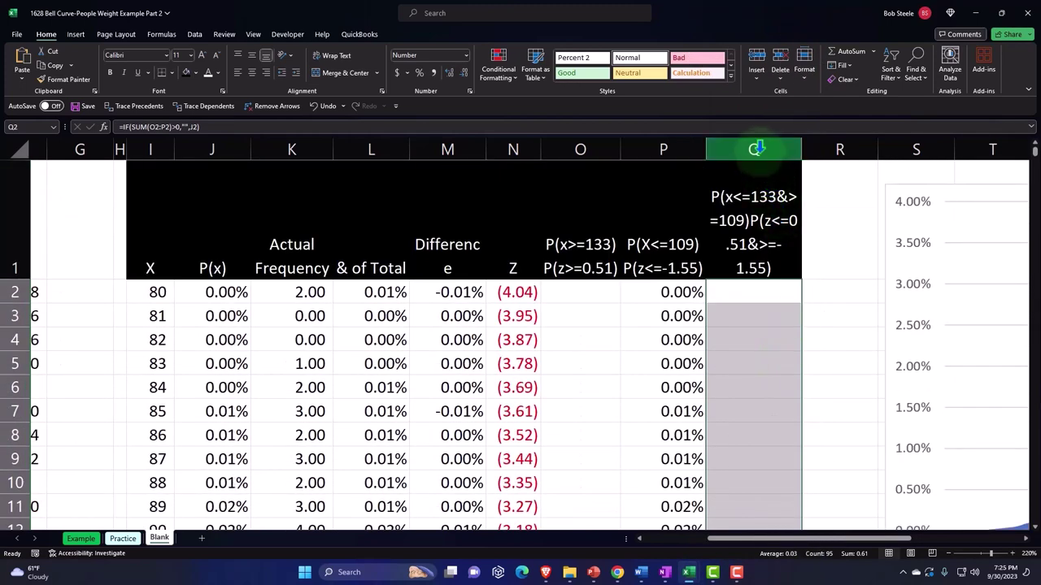
Format column Q as percentages with two decimal places.
left_click(756, 149)
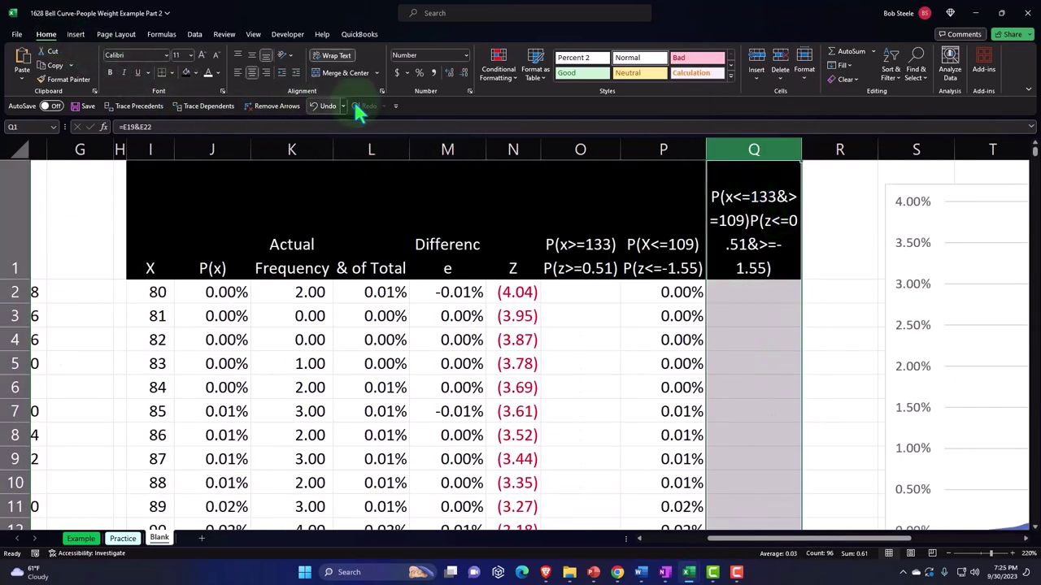
left_click(419, 72)
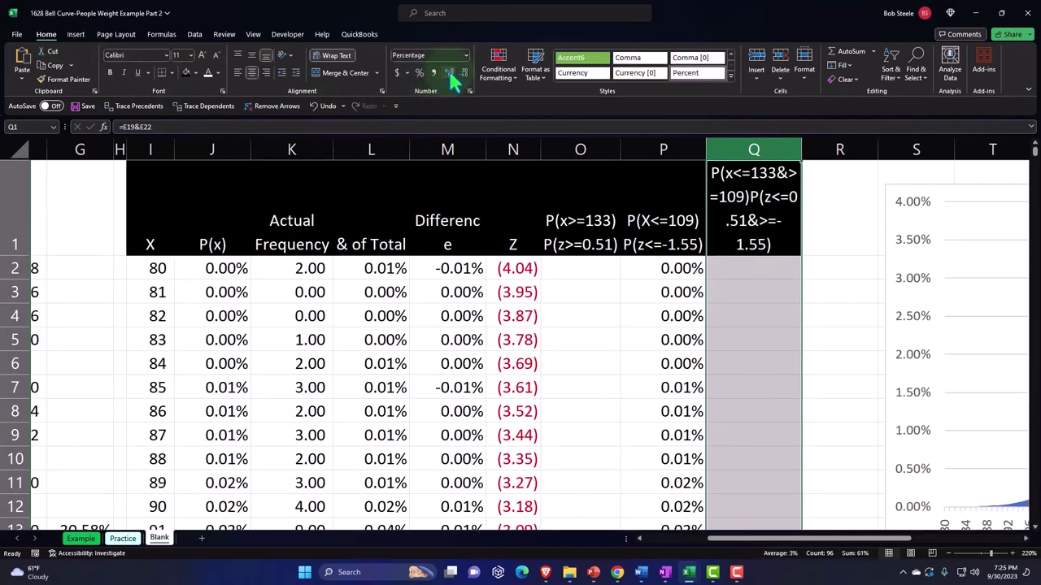
left_click(449, 71)
left_click(448, 72)
scroll(675, 242, "down", 7)
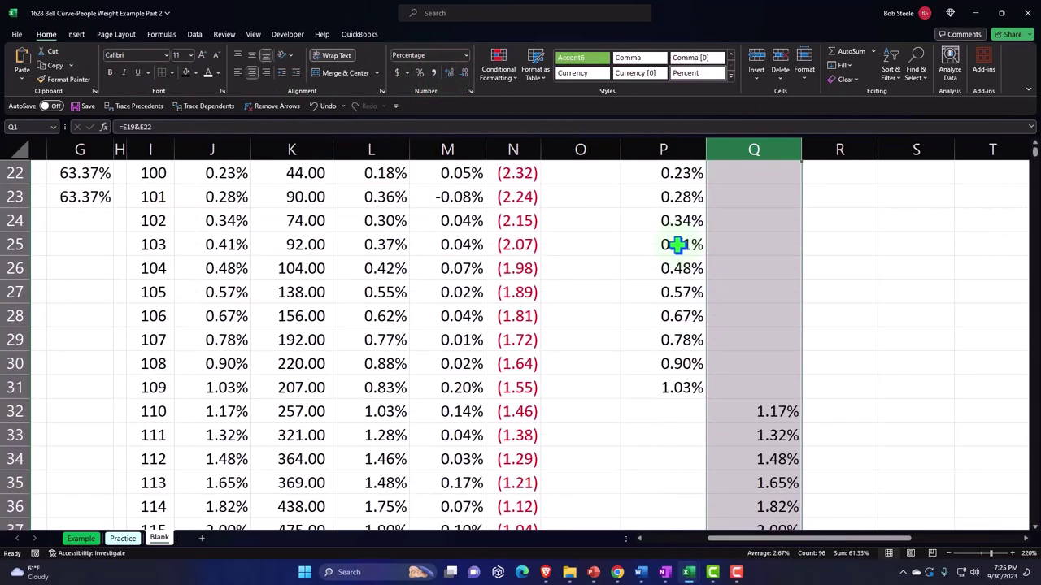
scroll(739, 316, "down", 7)
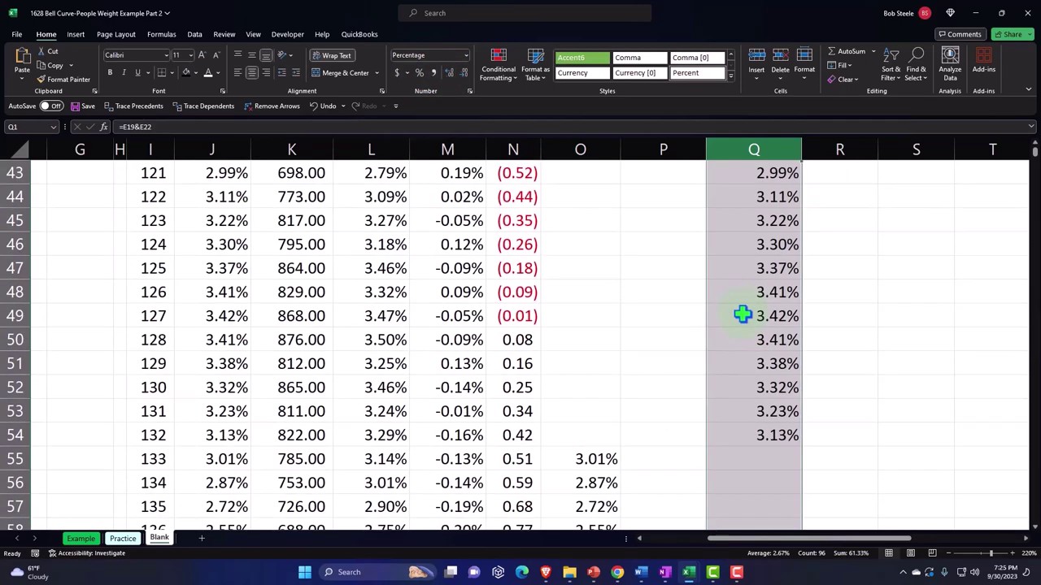
scroll(740, 309, "up", 14)
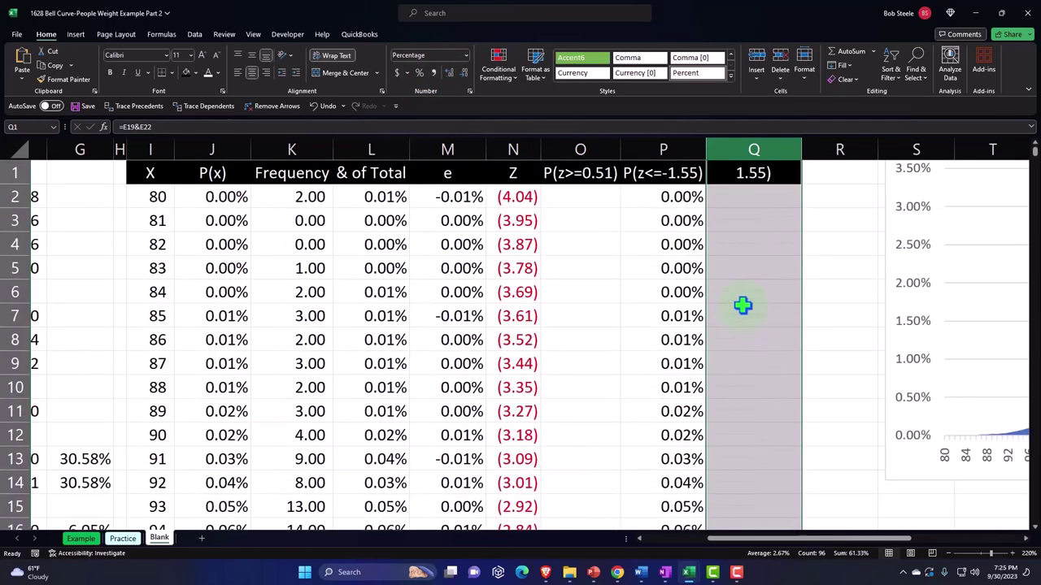
Move the bell curve area chart closer to column Q so that it starts in column R.
left_click(823, 276)
key("Right")
key("Right")
key("Right")
key("Right")
key("Right")
key("Right")
key("Right")
key("Right")
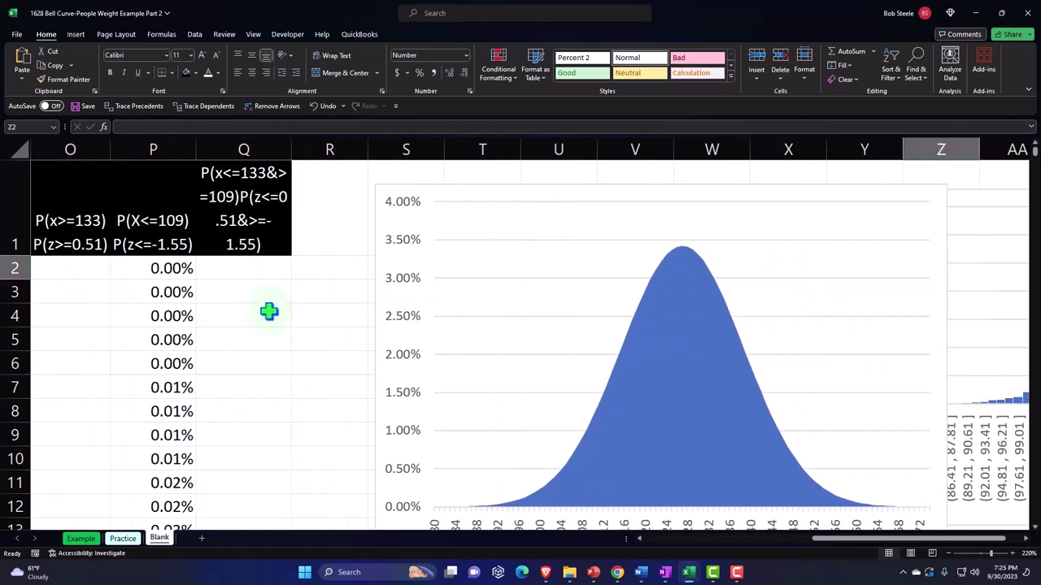
left_click(469, 194)
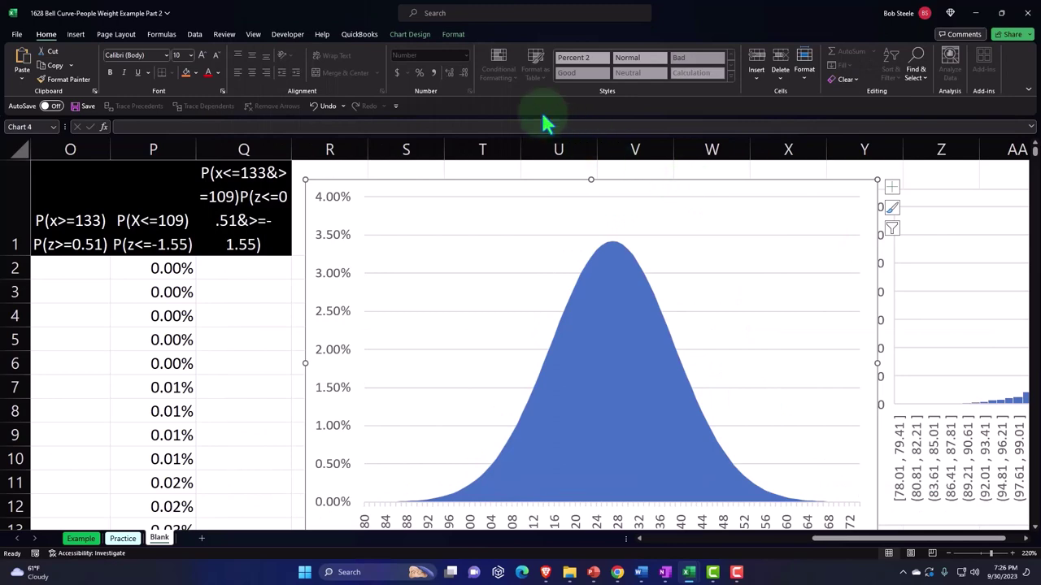
Add a new data series to the bell curve chart, taking its name from header cell Q1.
left_click(416, 37)
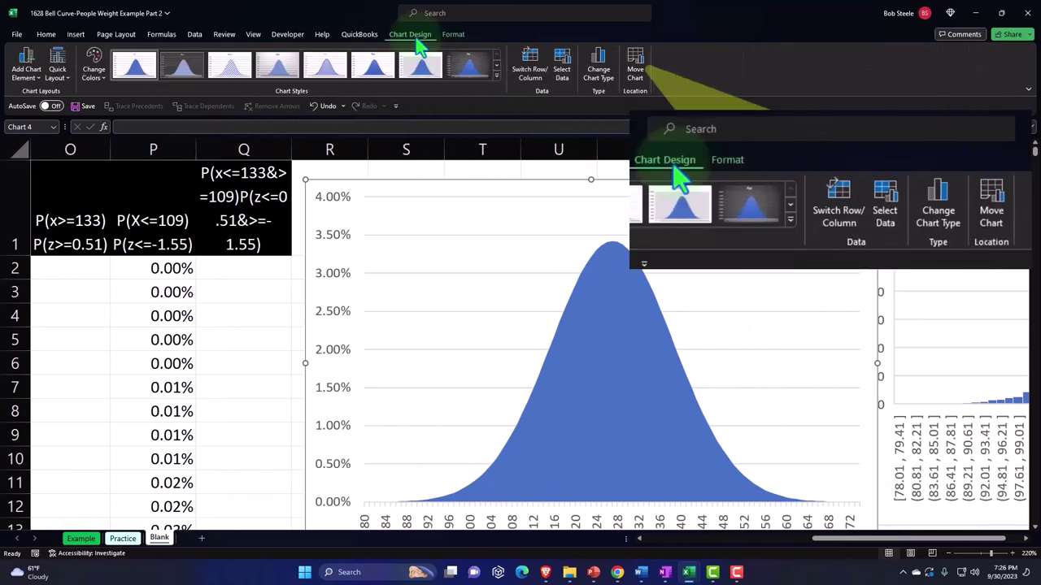
left_click(563, 70)
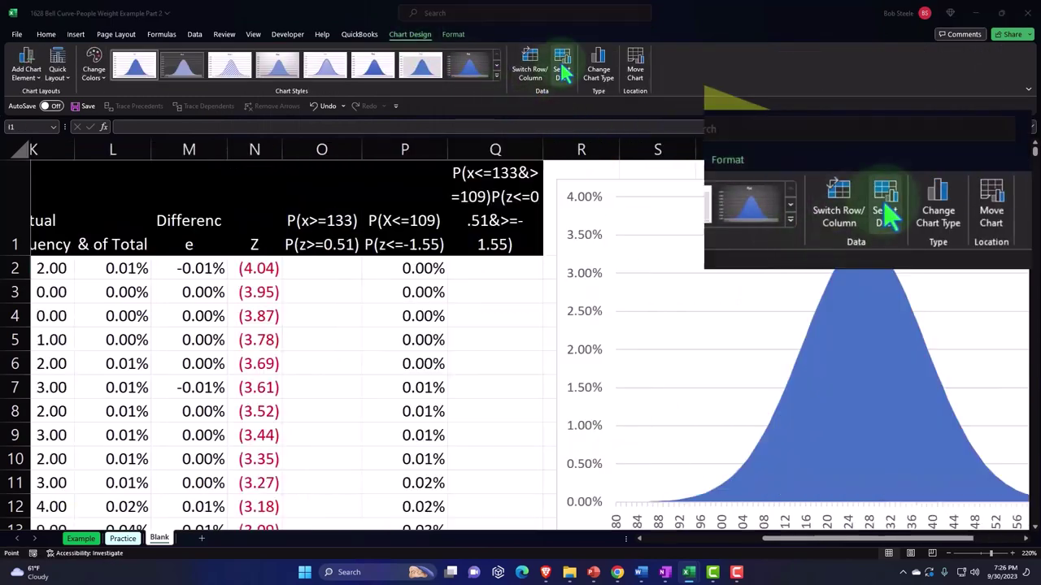
left_click_drag(674, 151, 760, 262)
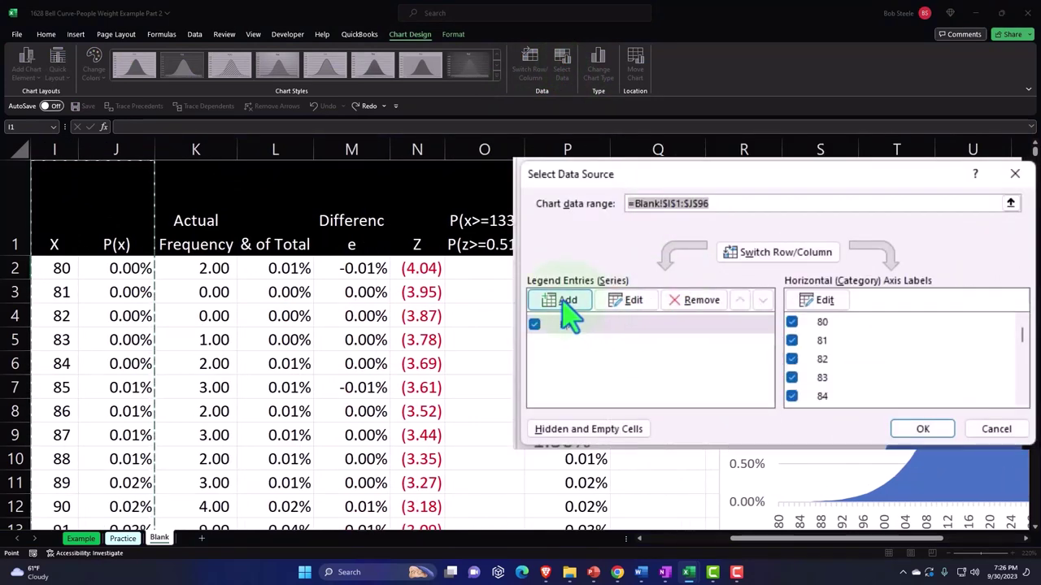
left_click(561, 302)
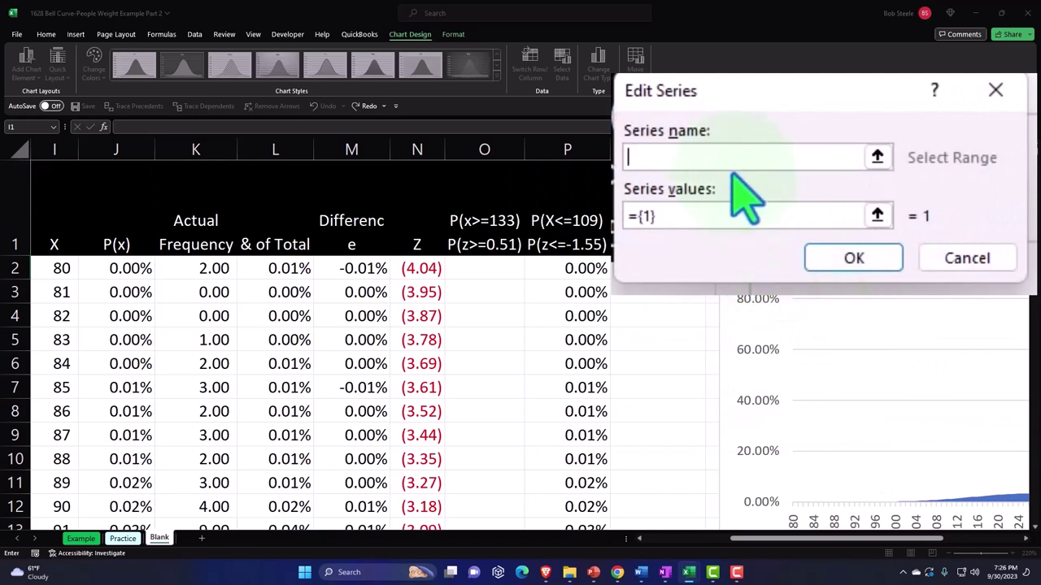
left_click(612, 244)
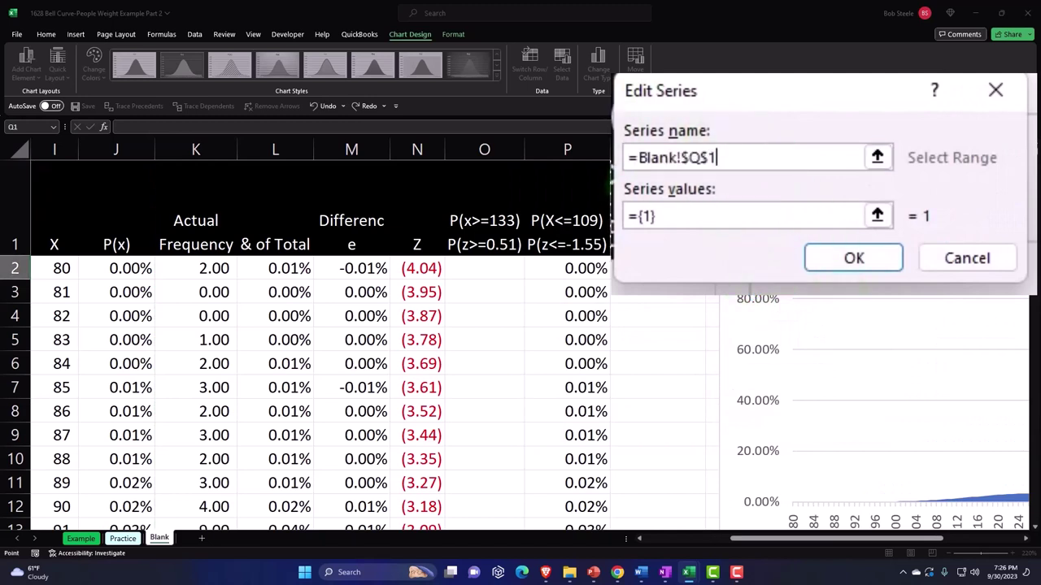
Set the new series' values to Q2:Q96 on the Blank sheet and apply the chart's data source changes.
left_click(685, 216)
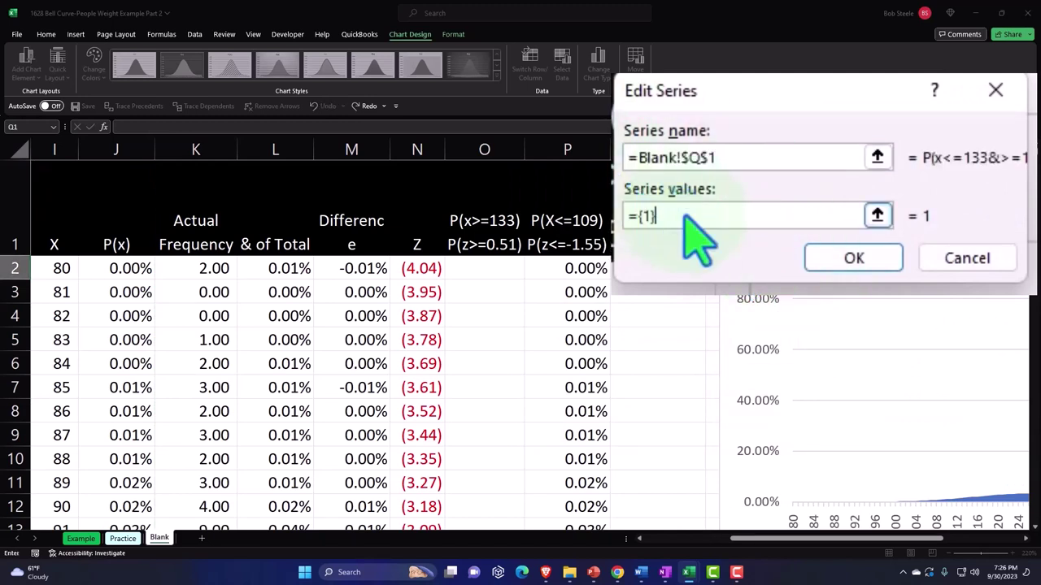
left_click(877, 216)
left_click(648, 268)
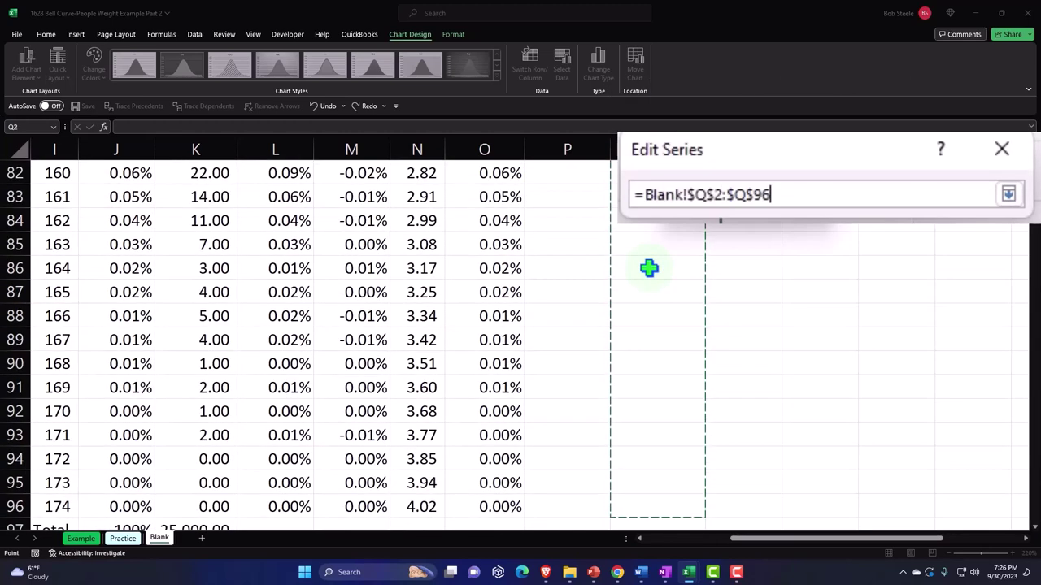
scroll(713, 336, "down", 1)
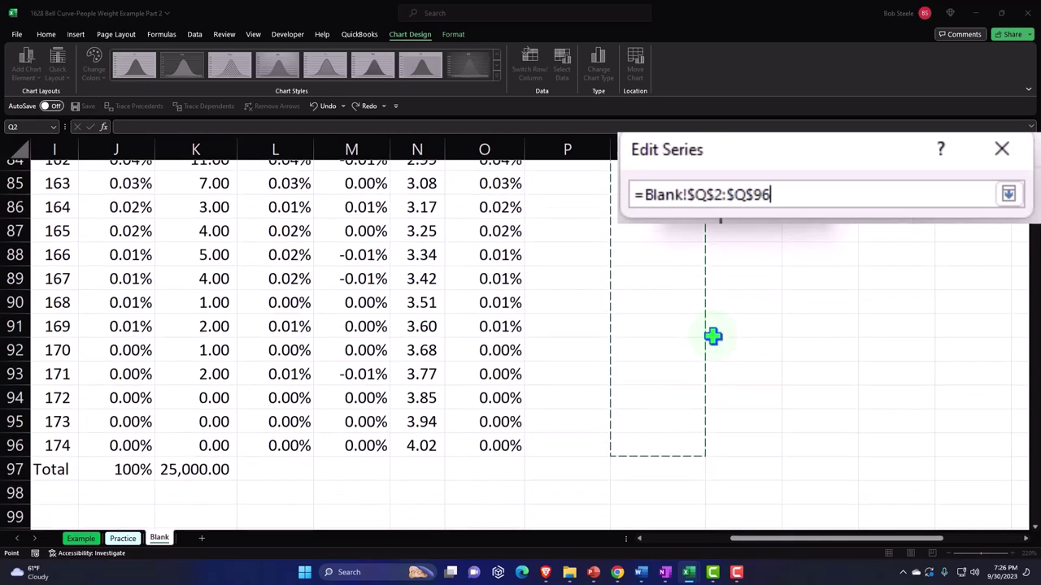
left_click(1008, 195)
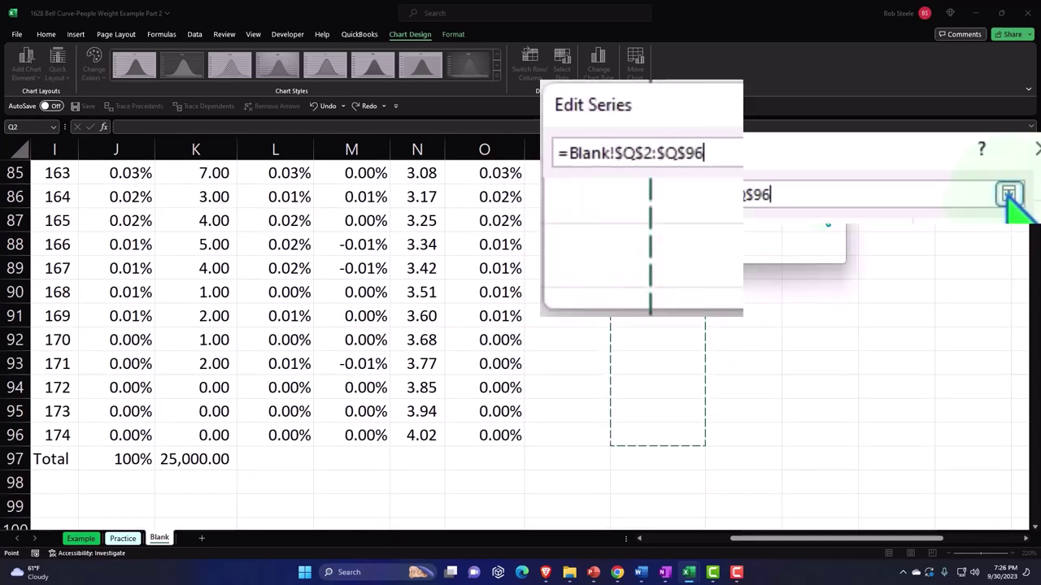
left_click(881, 291)
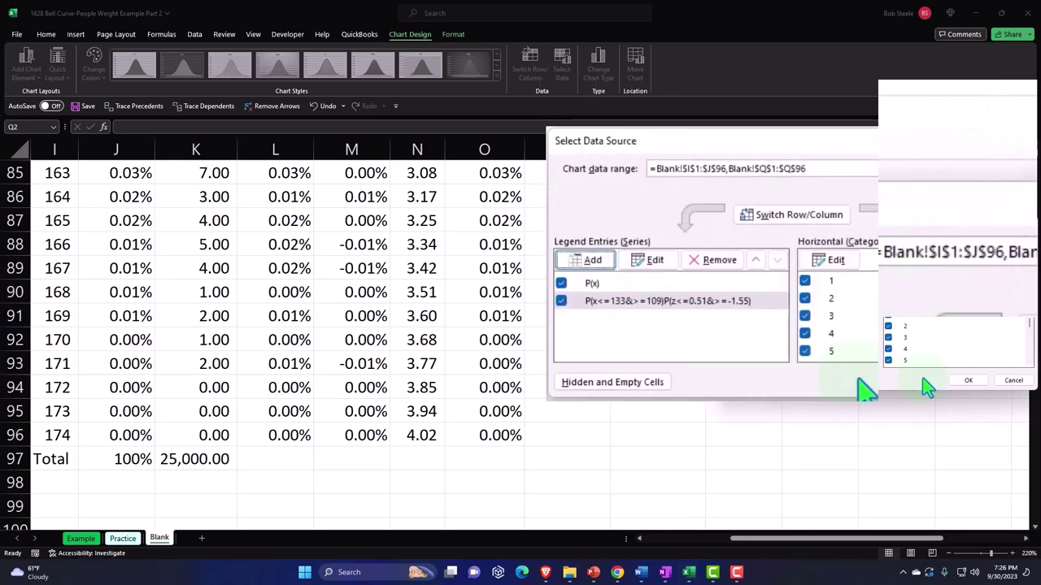
left_click(927, 381)
Add a legend to the bell curve chart and place it at the top.
scroll(961, 370, "up", 5)
scroll(962, 370, "up", 20)
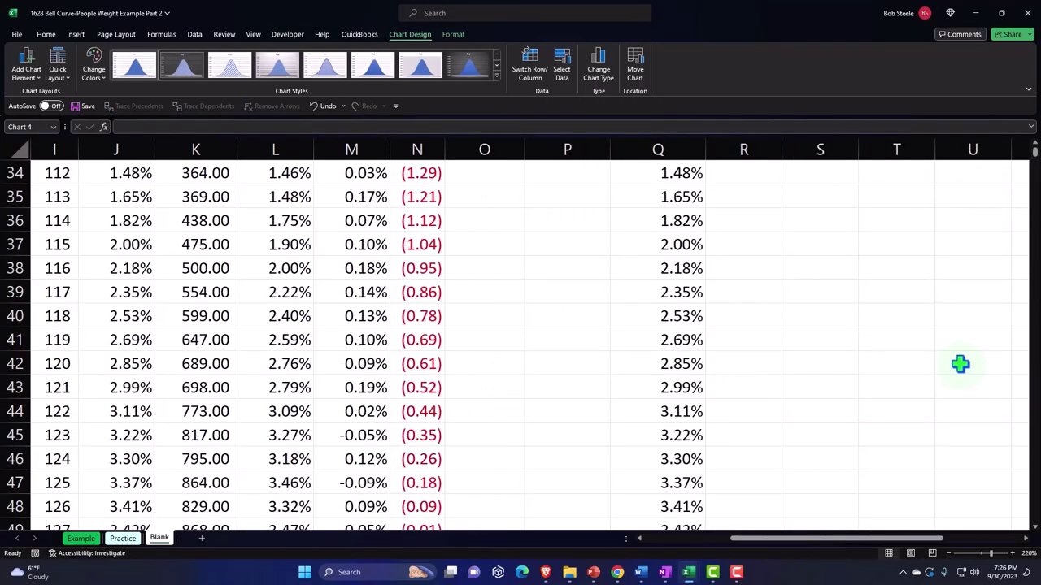
left_click_drag(895, 543, 944, 545)
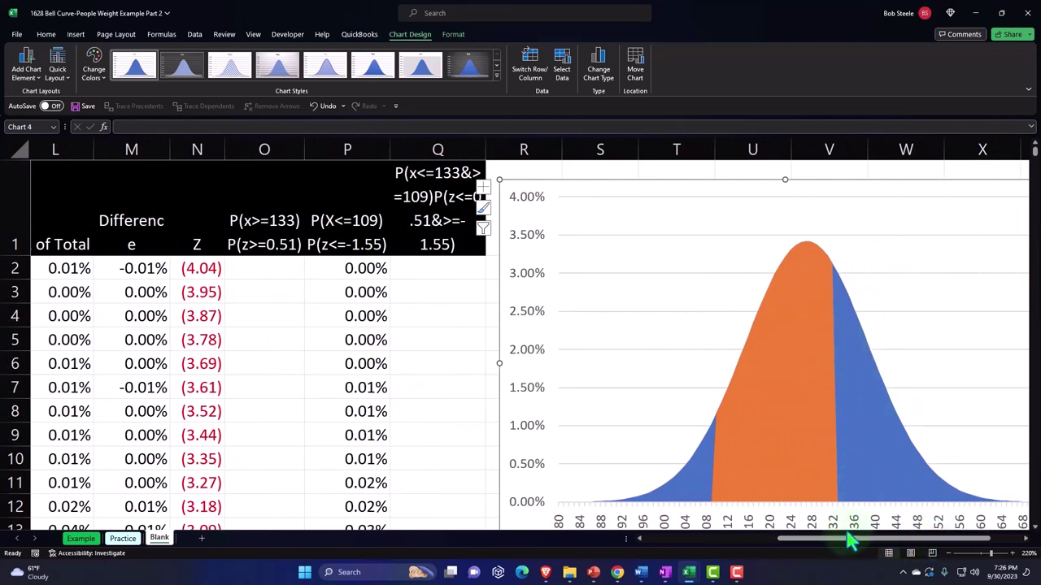
left_click(947, 554)
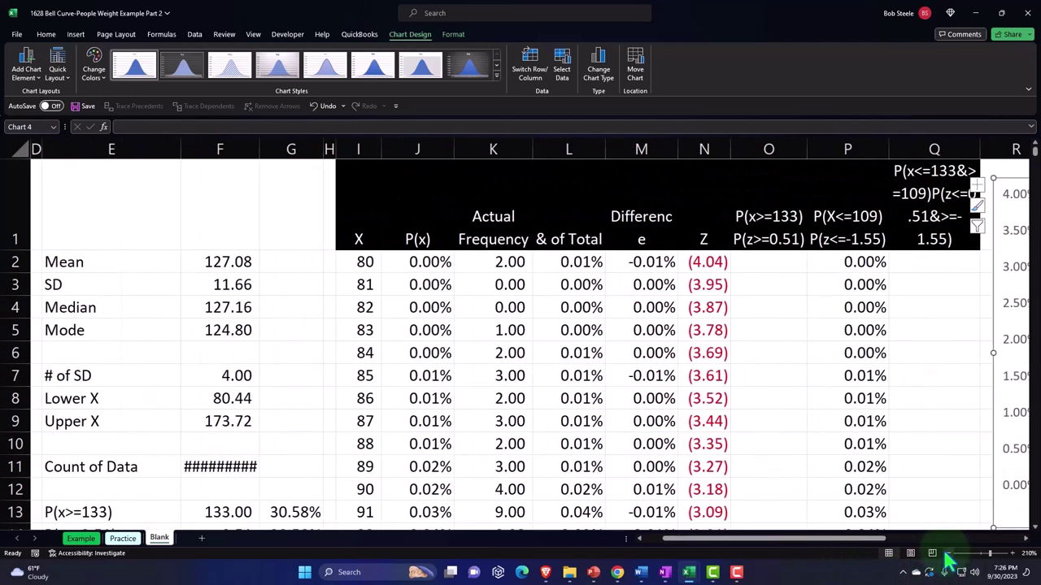
left_click(948, 553)
left_click(950, 554)
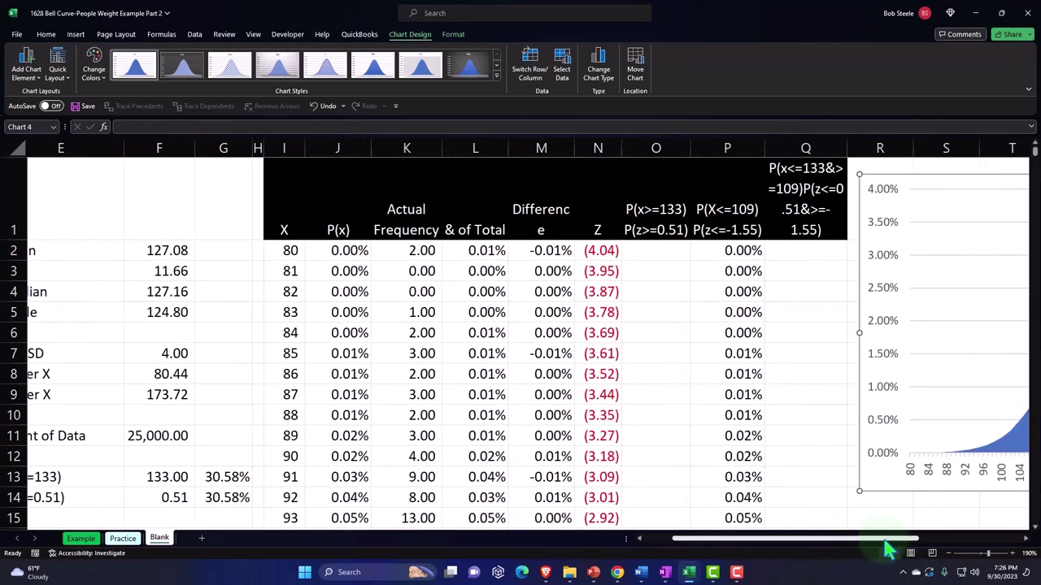
scroll(957, 554, "right", 2)
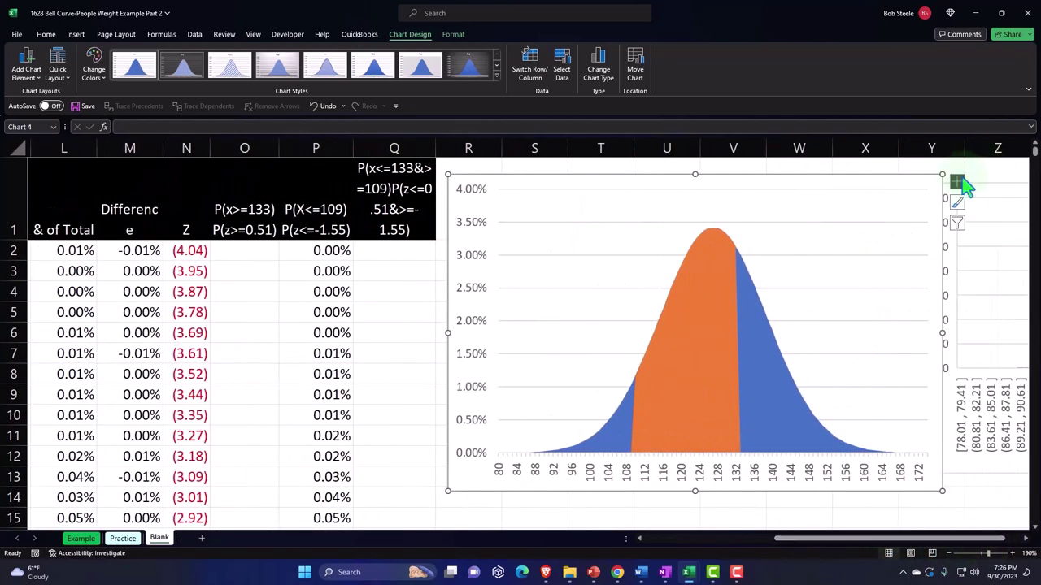
left_click(956, 186)
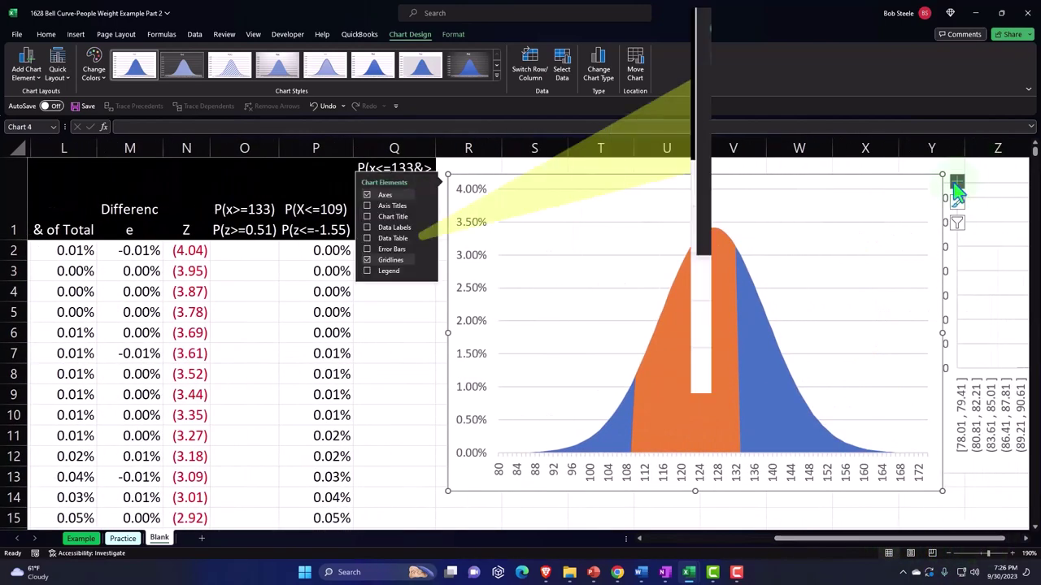
left_click(368, 272)
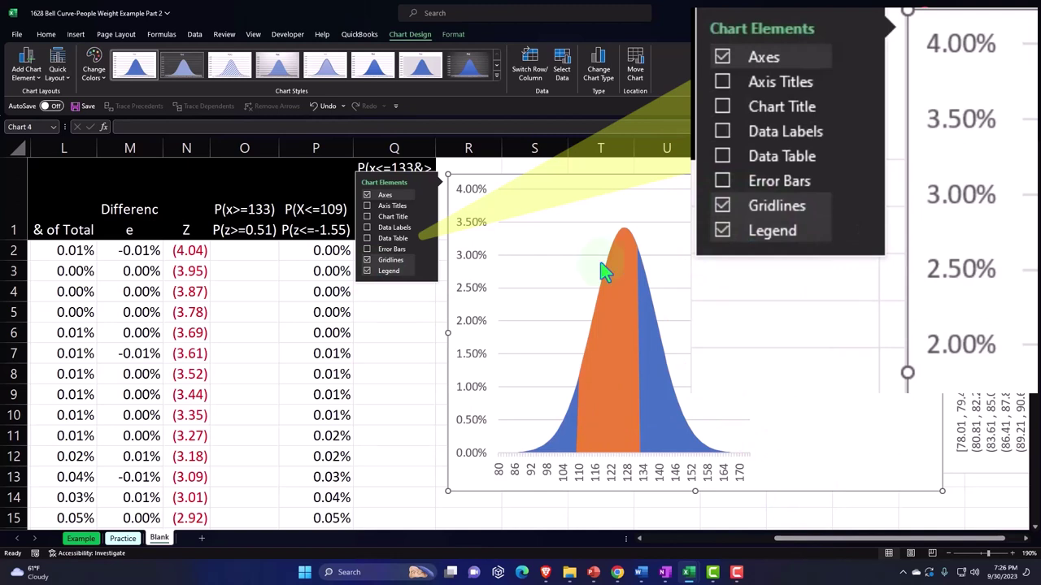
left_click(430, 274)
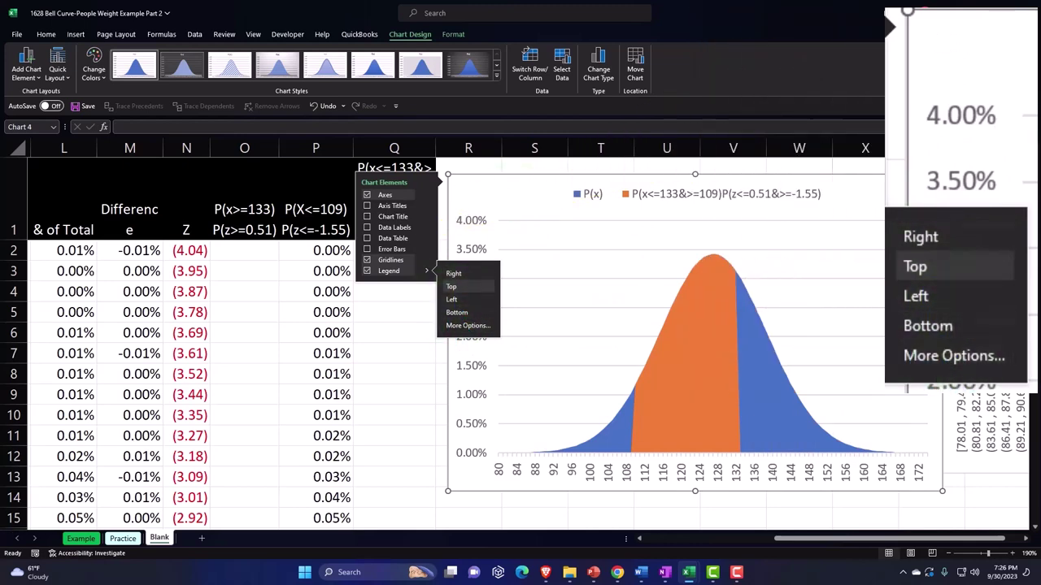
left_click(958, 183)
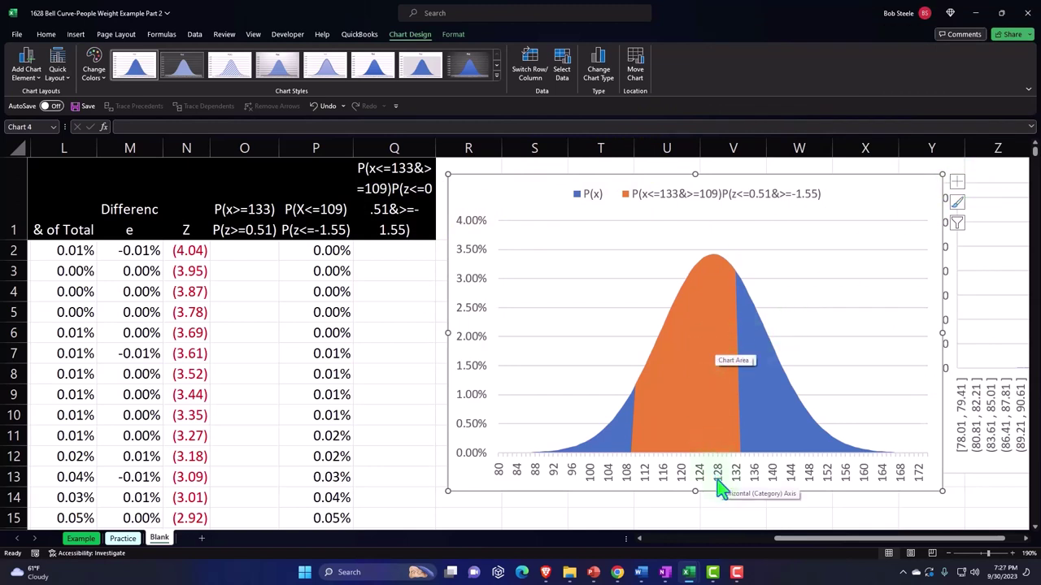
Plot the orange middle-range series on the secondary axis and close its formatting options.
double_click(677, 336)
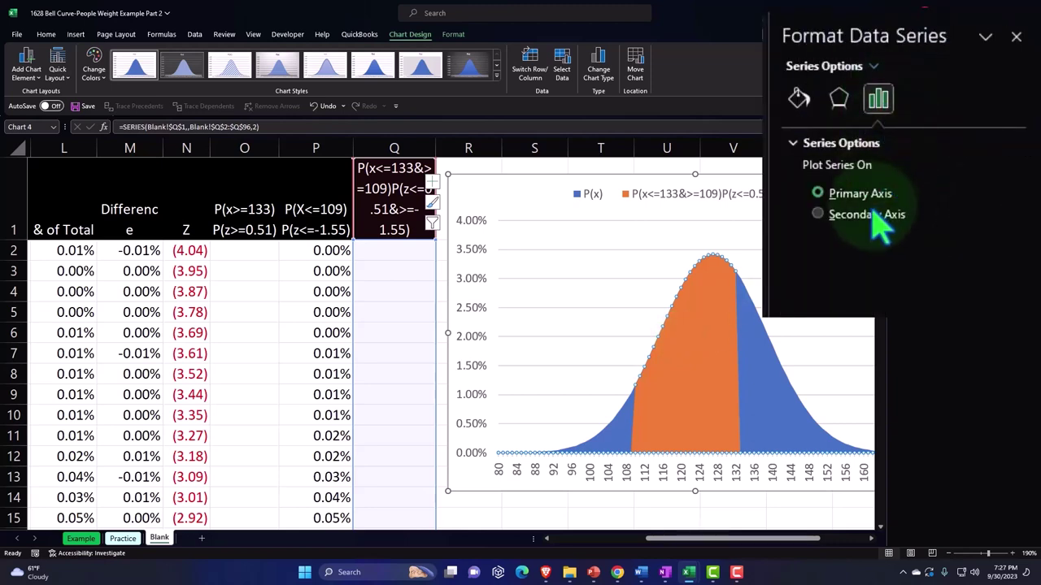
left_click(820, 215)
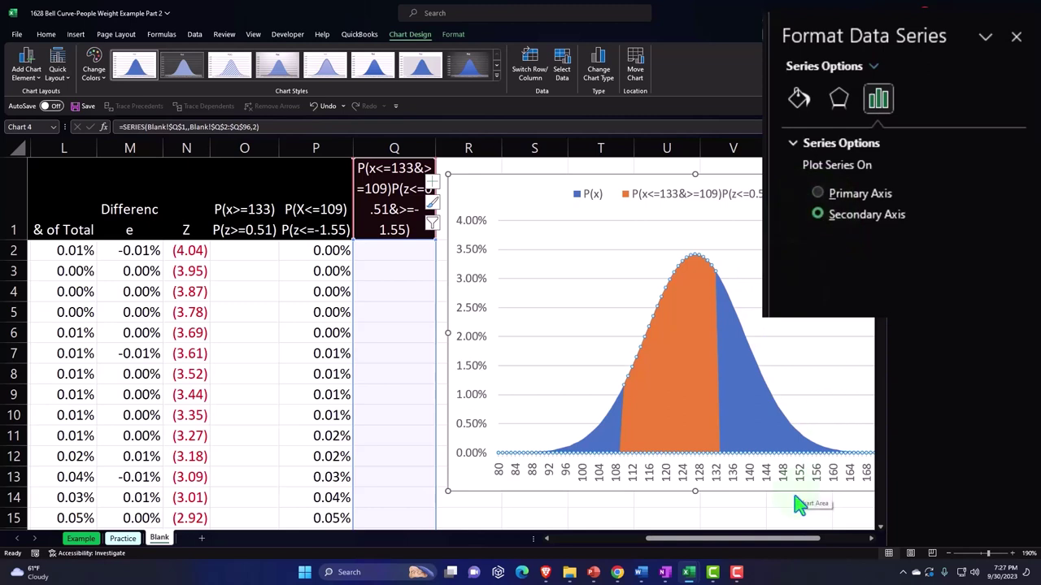
left_click(1025, 79)
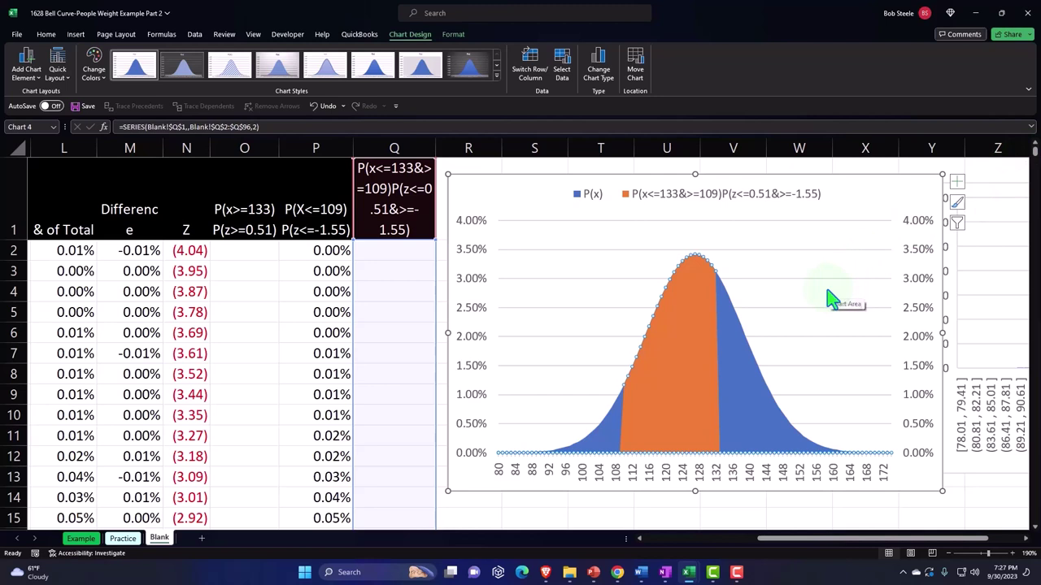
Set the middle-range series' horizontal axis labels to the z-scores in N2:N96 on the Blank sheet and apply the chart's data source changes.
left_click(561, 63)
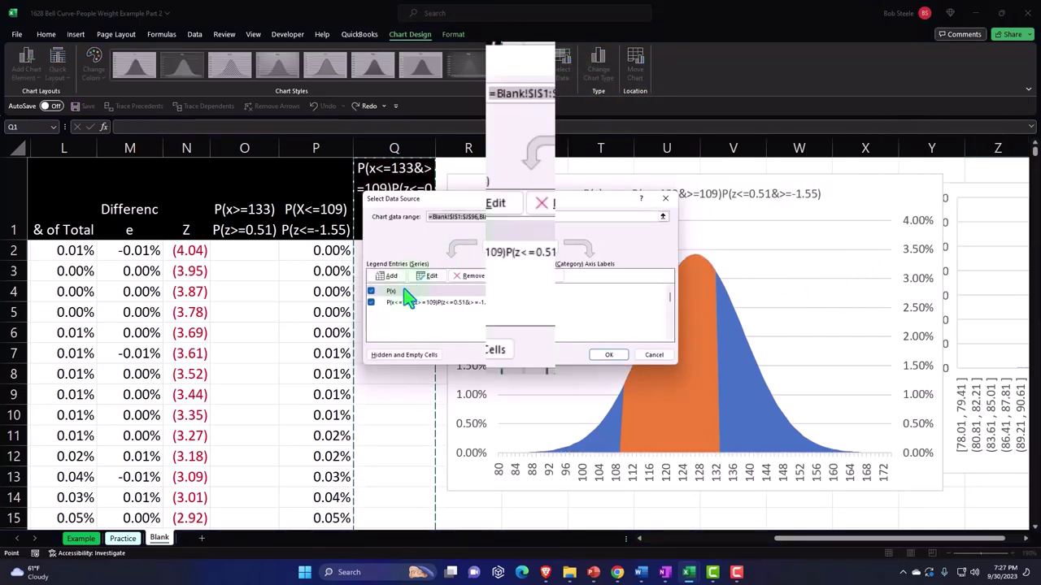
left_click(458, 252)
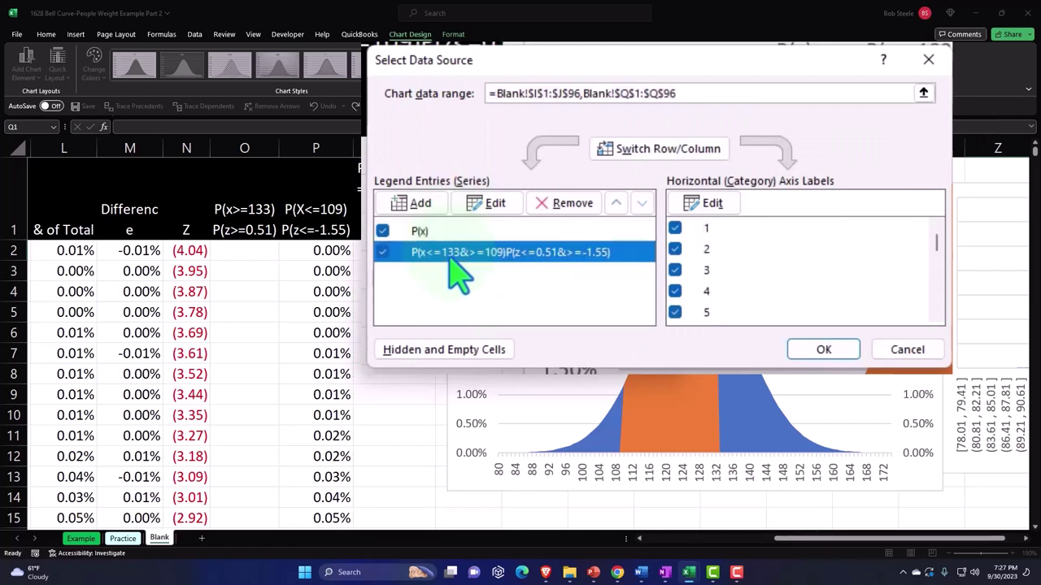
left_click(711, 204)
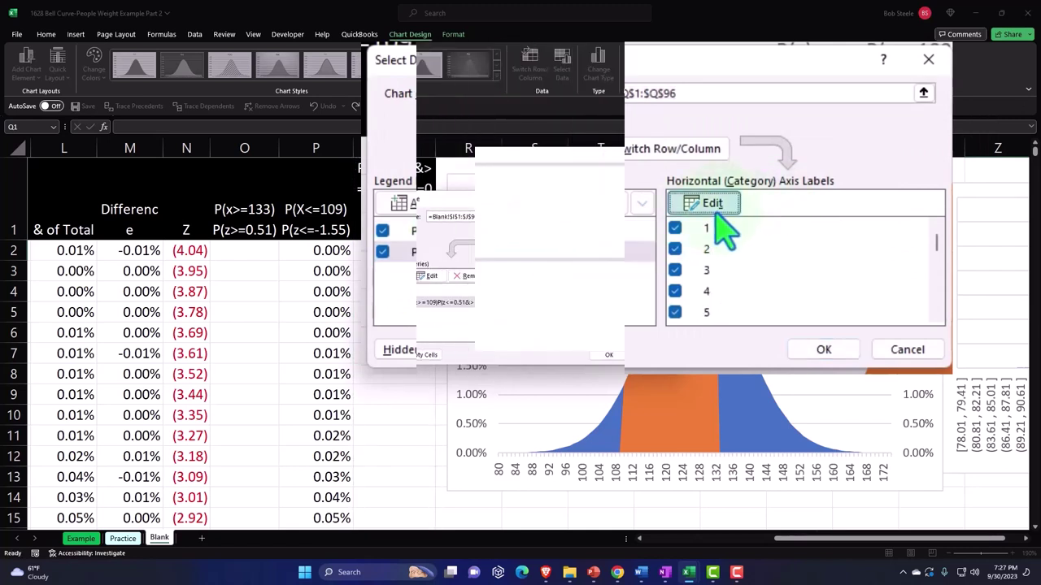
left_click(818, 261)
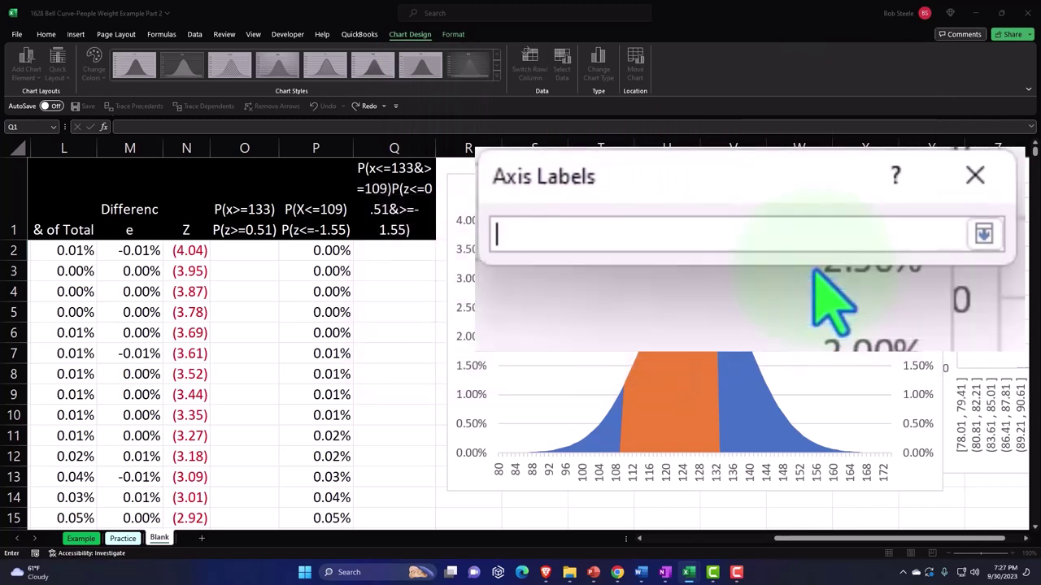
left_click(269, 271)
key("Left")
key("Up")
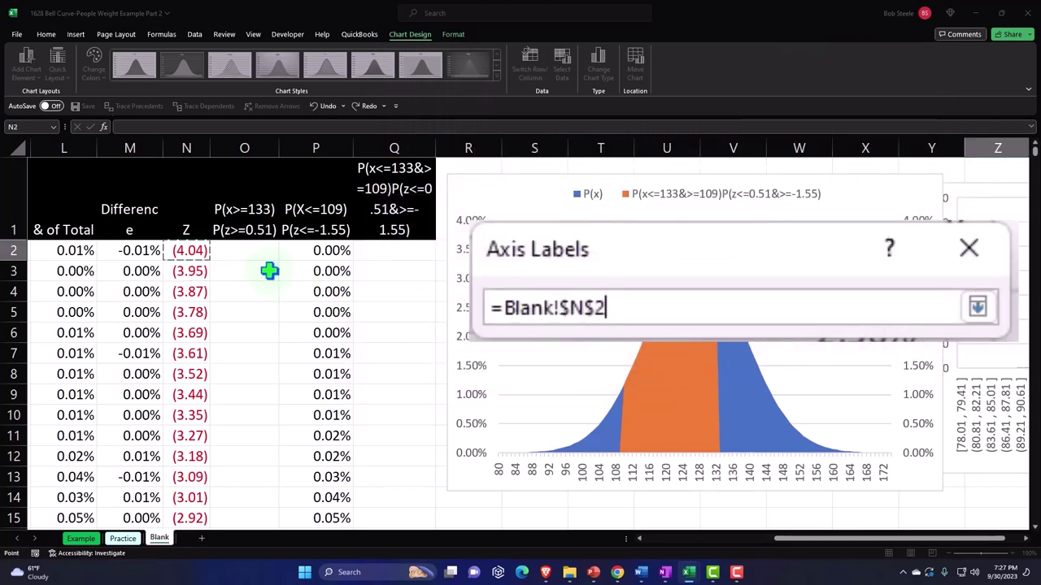
key("ctrl+shift+Down")
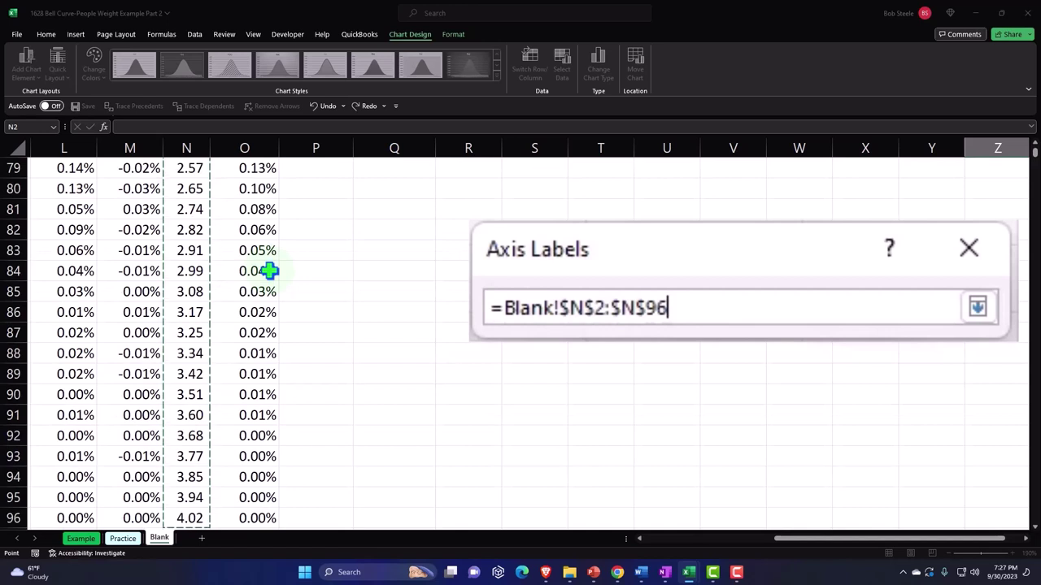
left_click(977, 309)
left_click(813, 382)
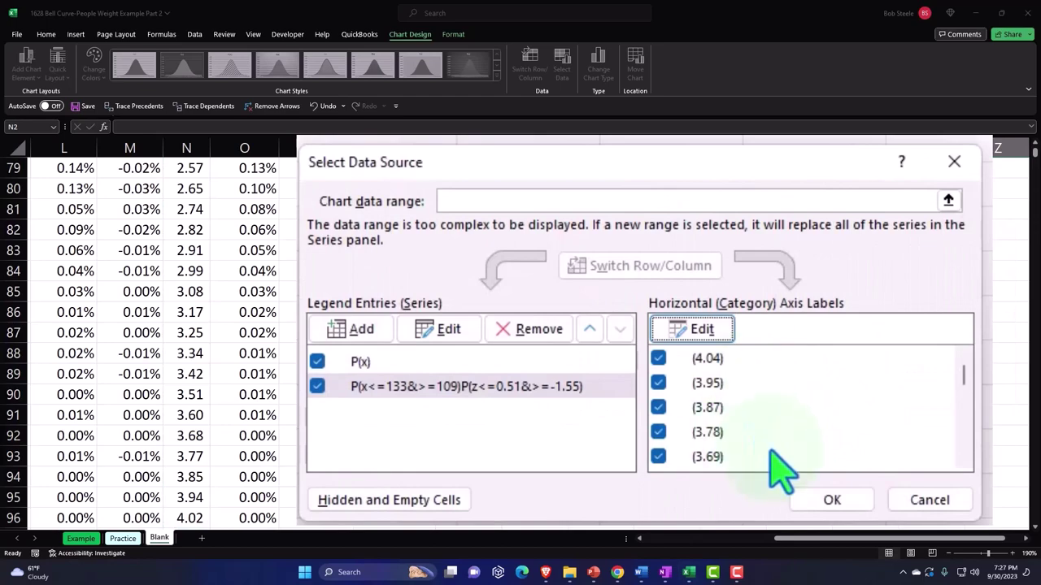
left_click(812, 504)
Delete the secondary vertical percentage axis from the bell curve chart.
scroll(600, 351, "up", 20)
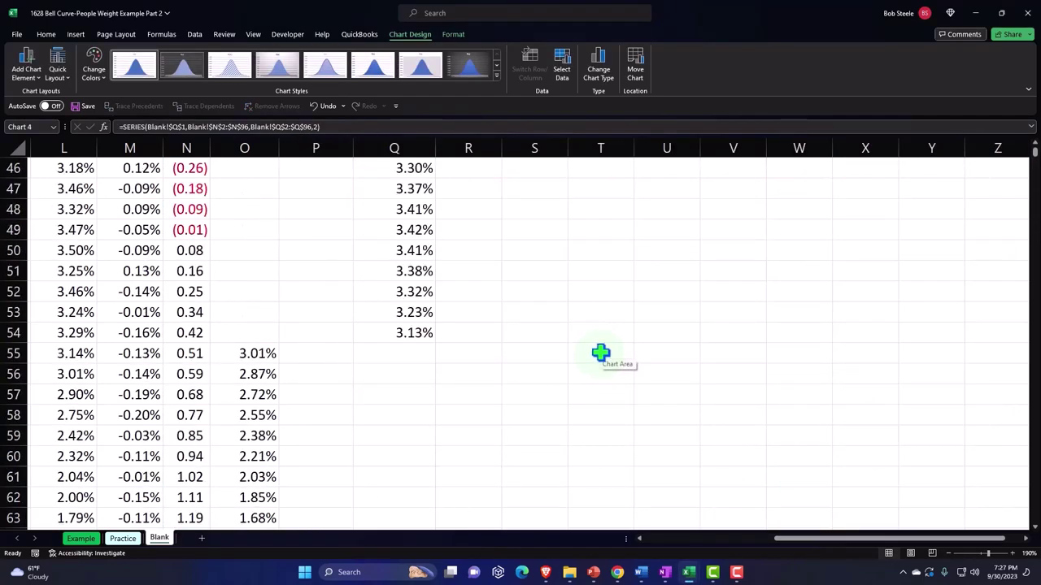
scroll(600, 349, "up", 3)
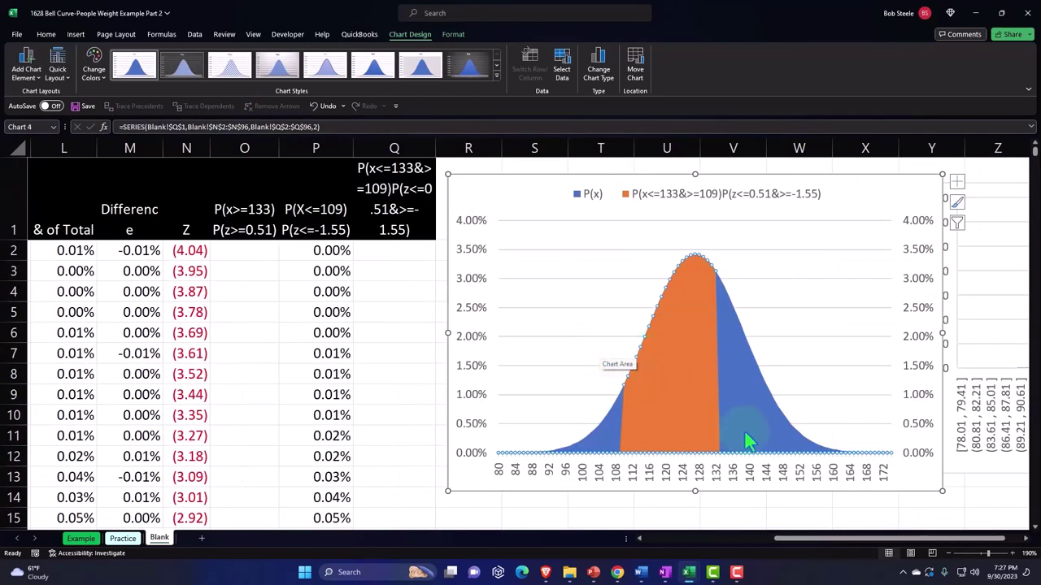
left_click(920, 268)
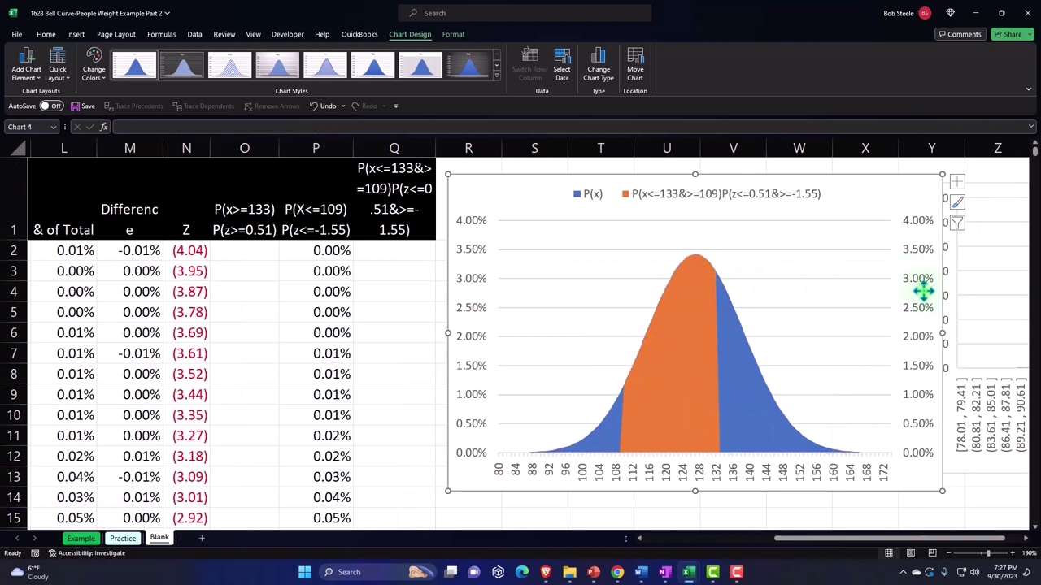
left_click(913, 326)
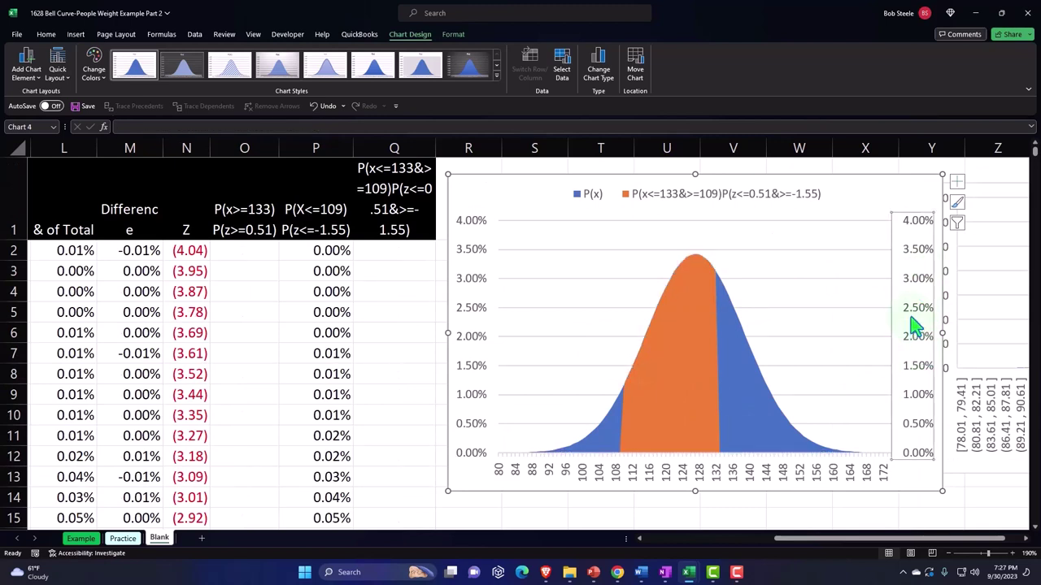
key("Delete")
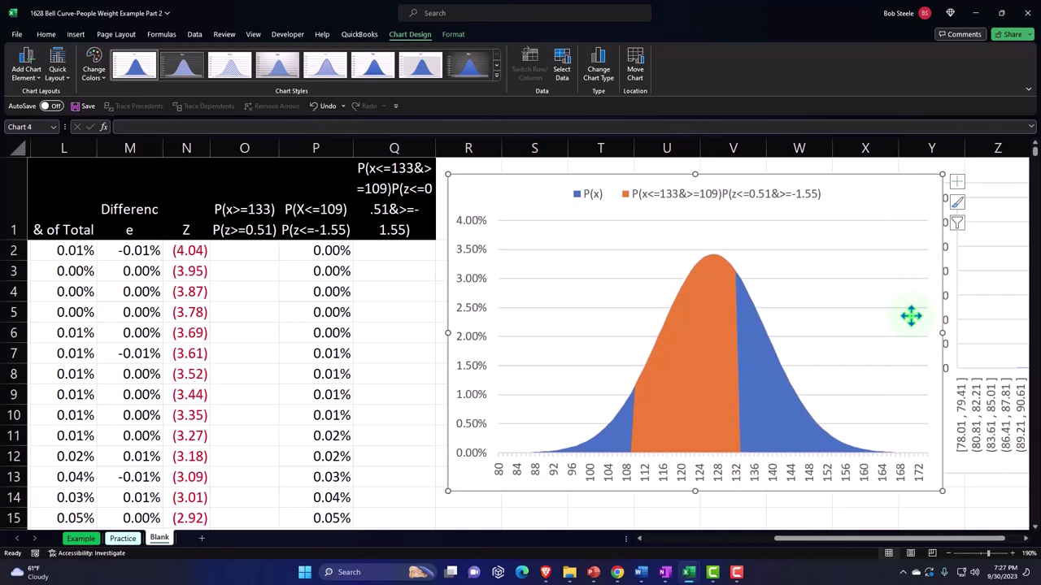
Add a secondary horizontal axis to the bell curve chart to show the z-scores.
left_click(957, 184)
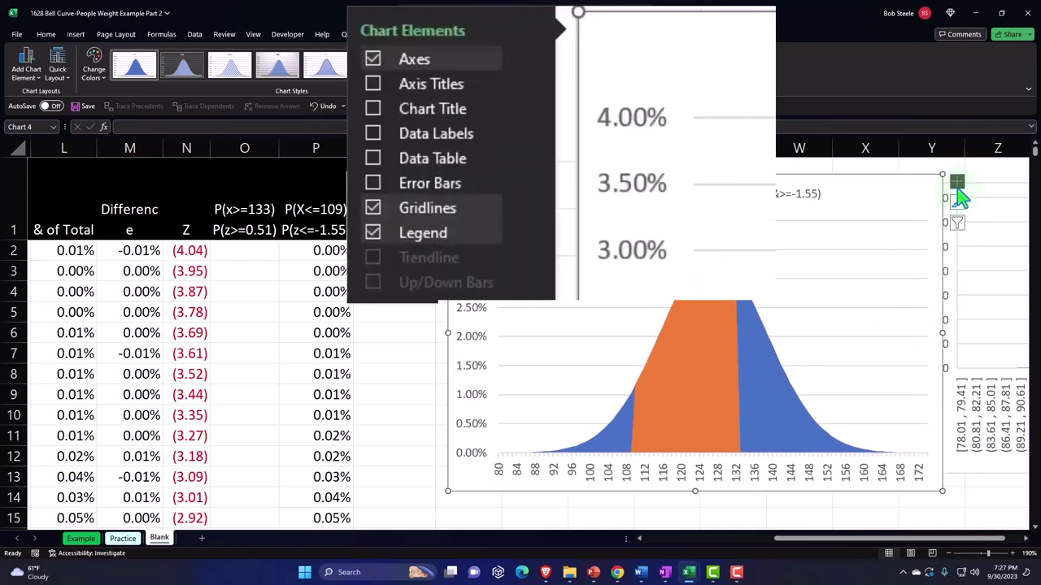
left_click(530, 63)
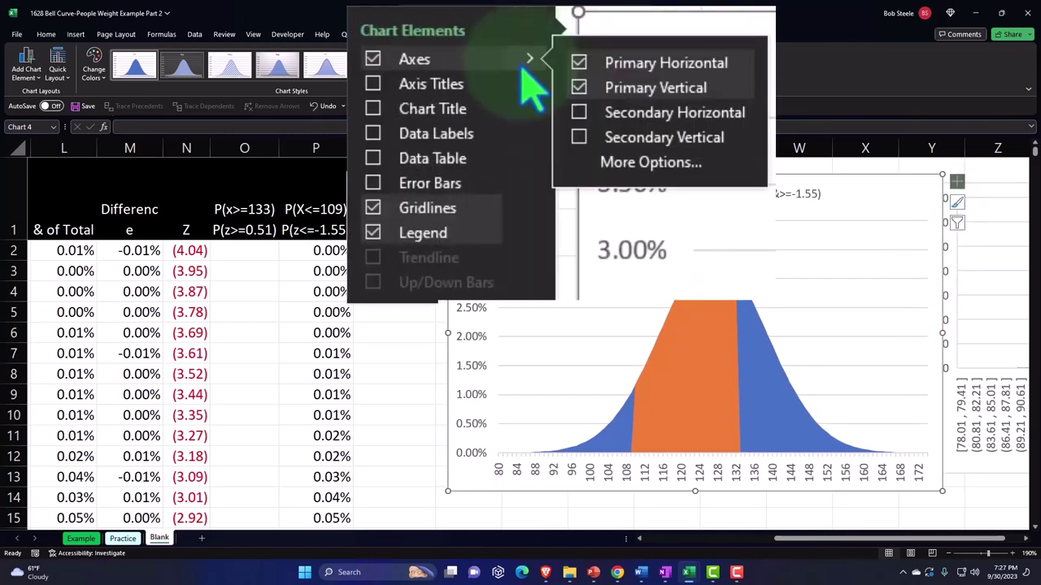
left_click(578, 113)
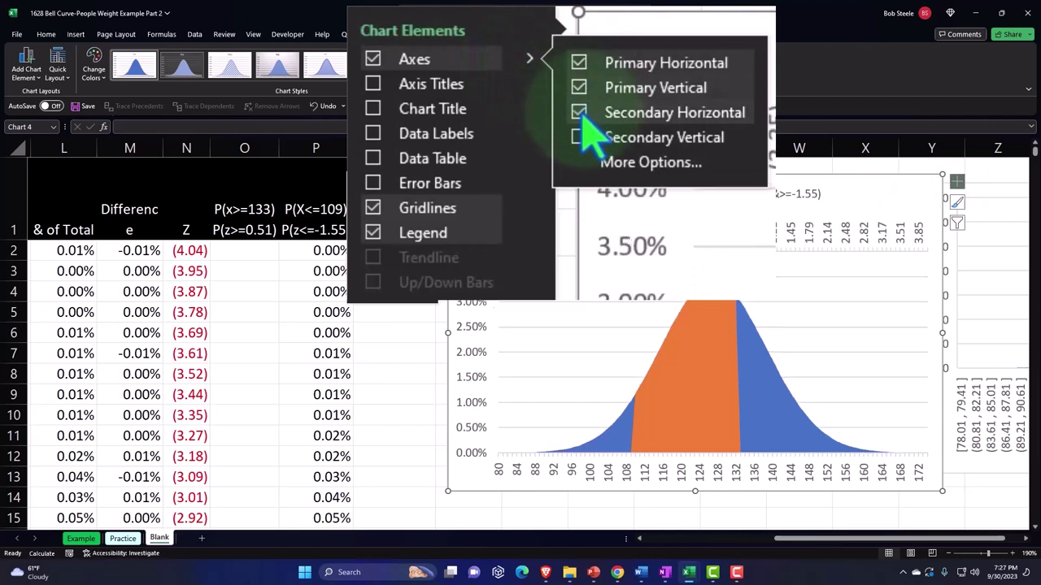
left_click(959, 189)
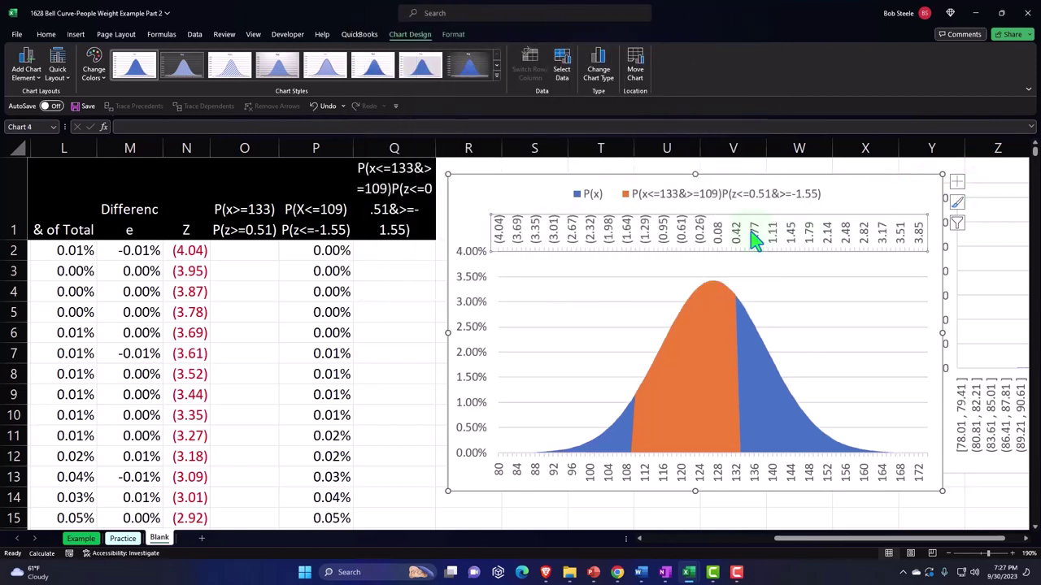
Set the label position of the secondary horizontal z-score axis to Low, then close its formatting options and deselect the chart.
double_click(755, 237)
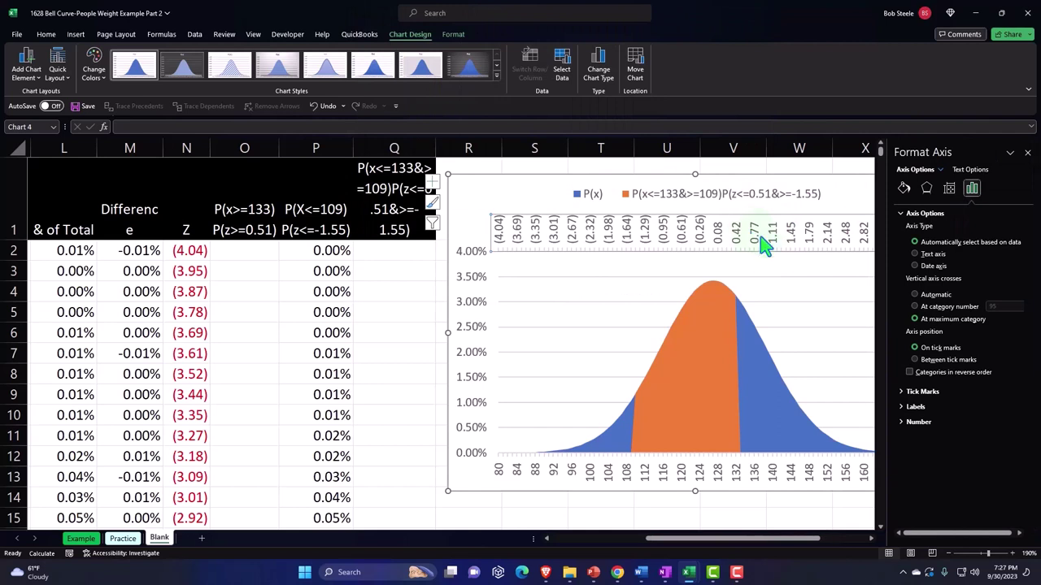
left_click(911, 407)
left_click(980, 484)
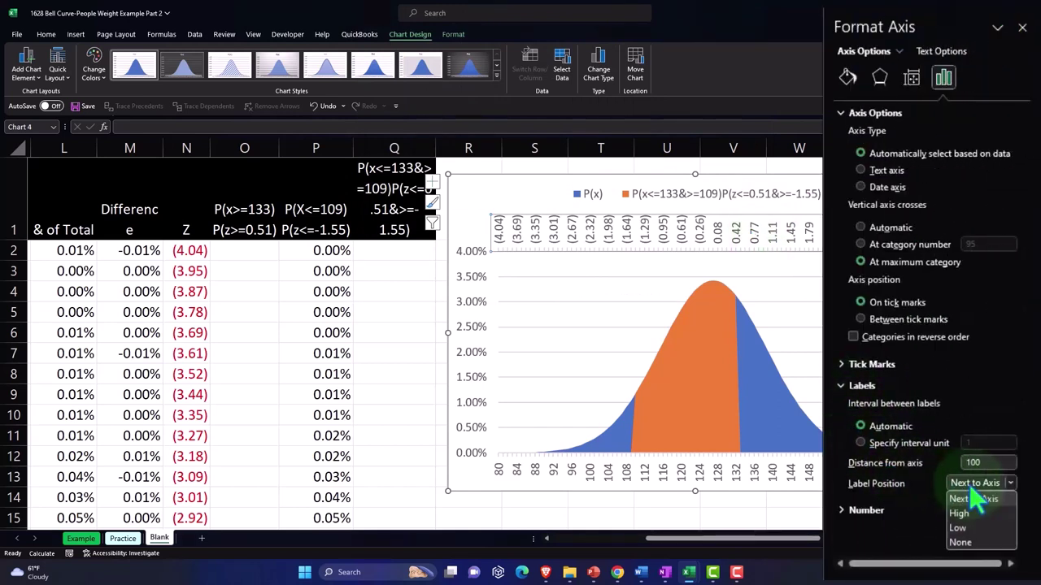
left_click(972, 529)
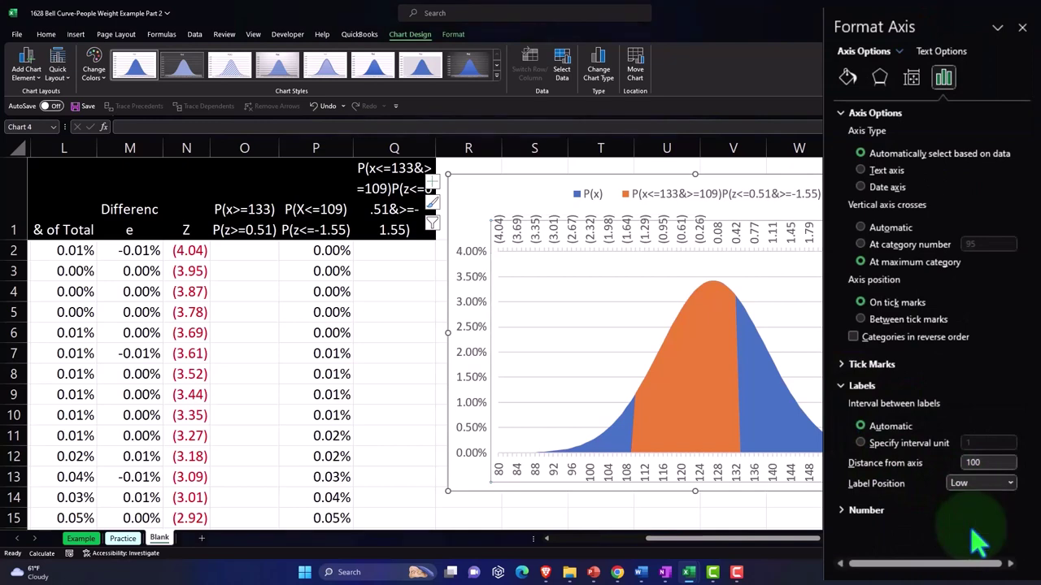
left_click(1022, 27)
left_click(412, 331)
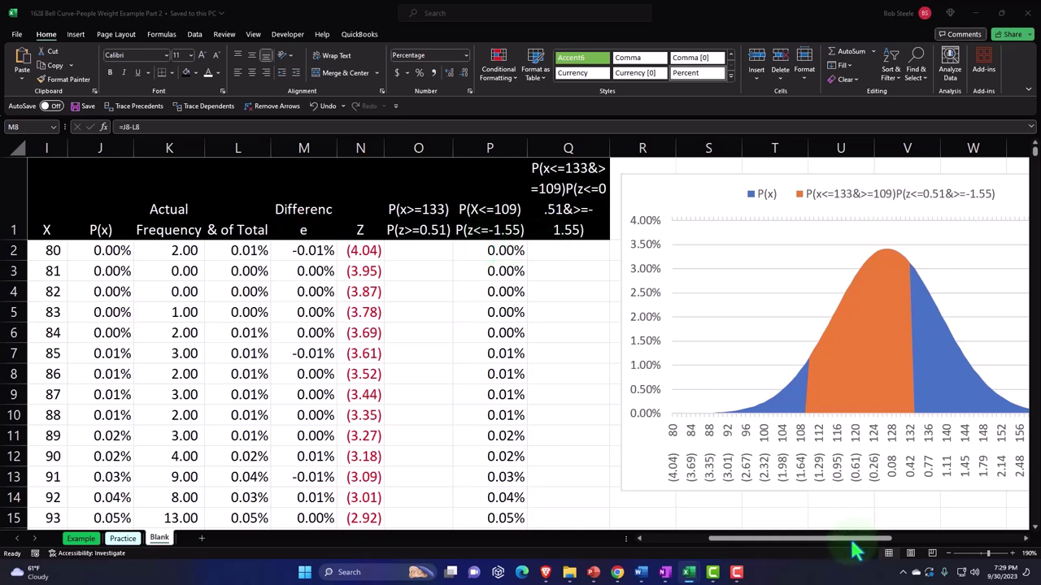
Compare the probability calculations in columns E to G with the shaded middle range of the bell curve chart.
left_click_drag(854, 544, 784, 549)
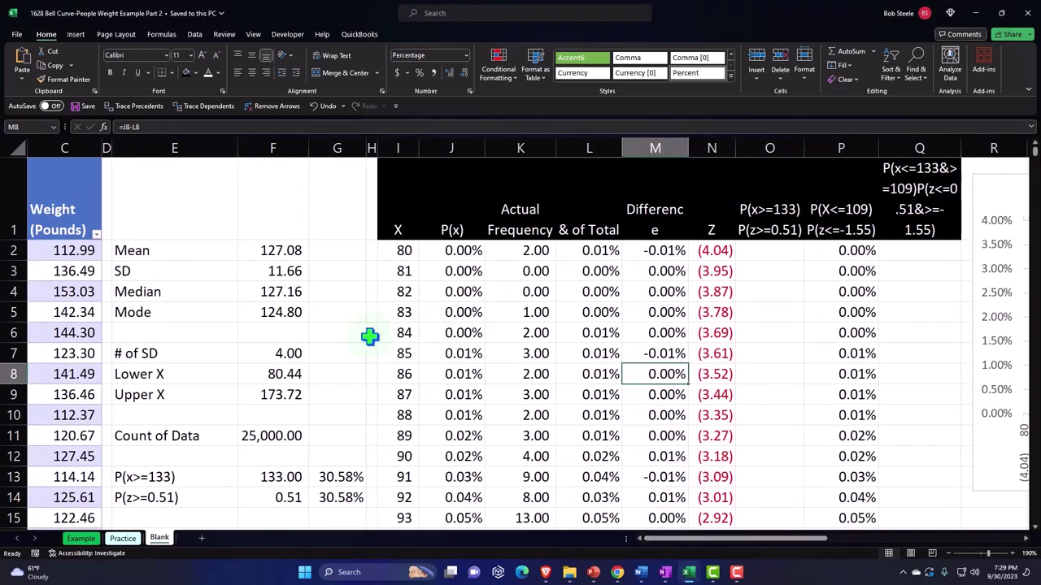
scroll(370, 337, "down", 3)
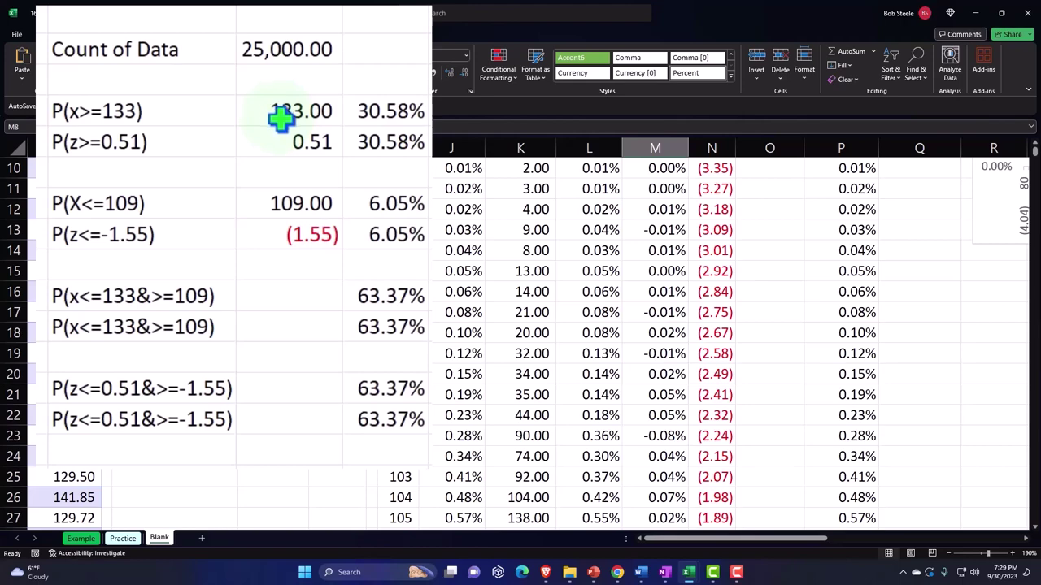
scroll(562, 371, "up", 3)
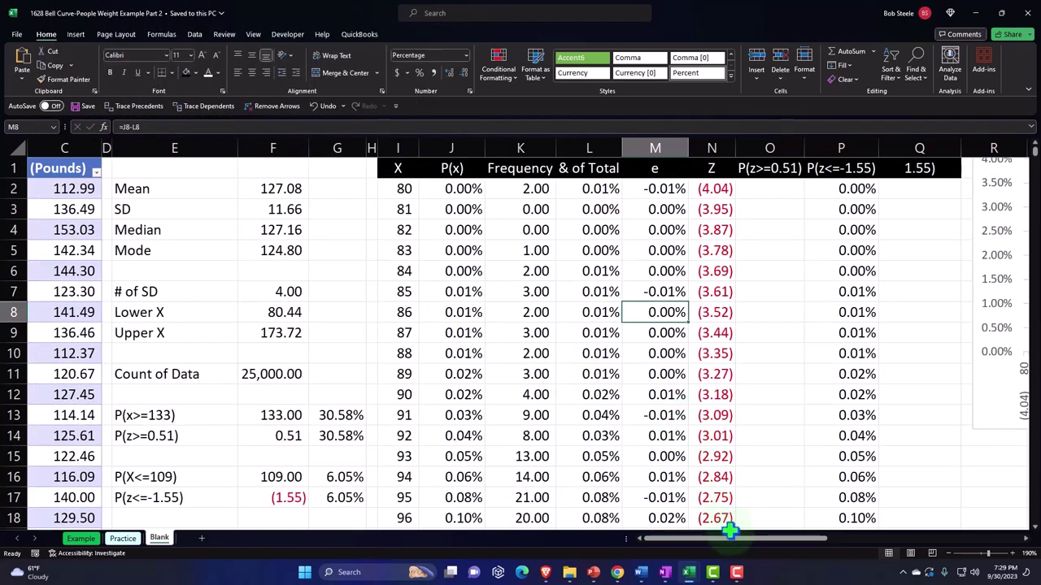
left_click_drag(729, 530, 873, 564)
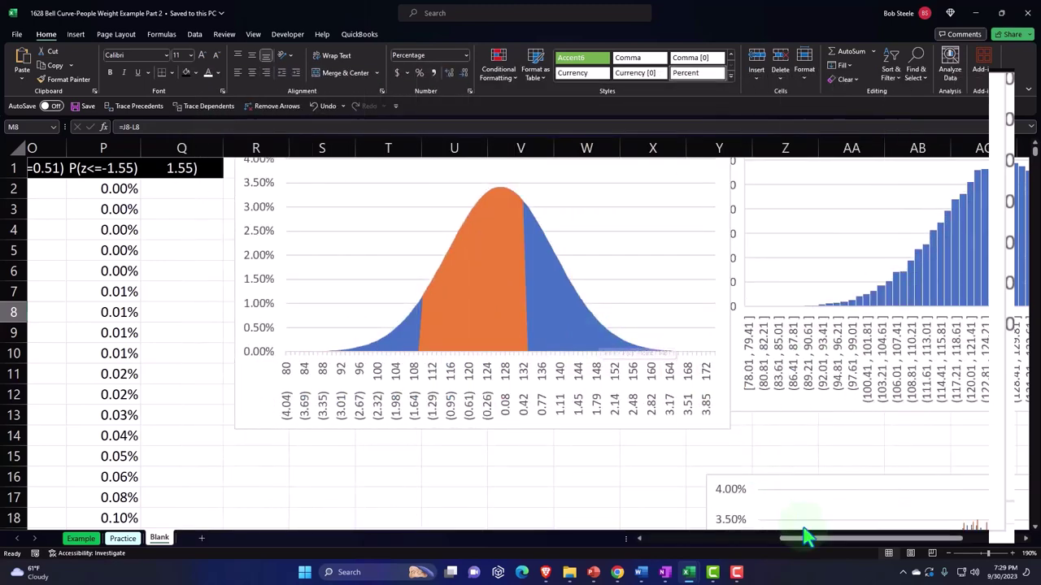
left_click_drag(801, 540, 719, 561)
scroll(295, 425, "left", 3)
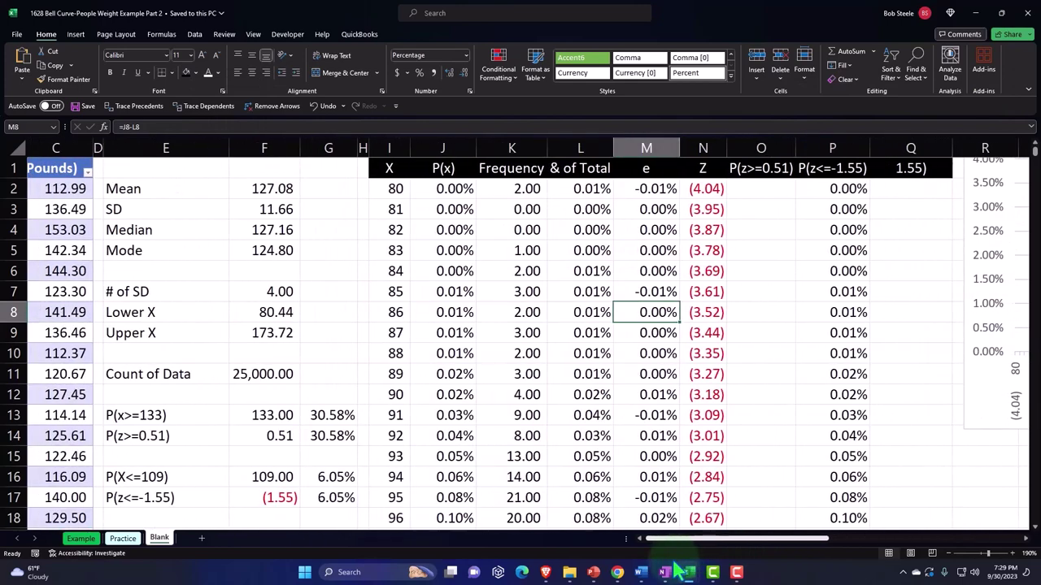
scroll(282, 423, "down", 2)
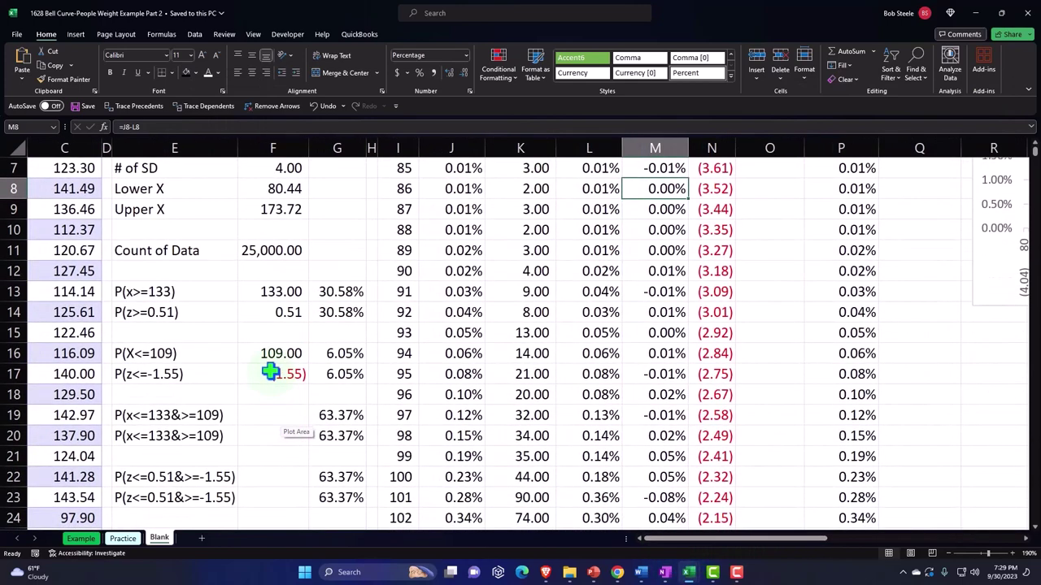
left_click_drag(662, 540, 800, 541)
scroll(728, 518, "up", 2)
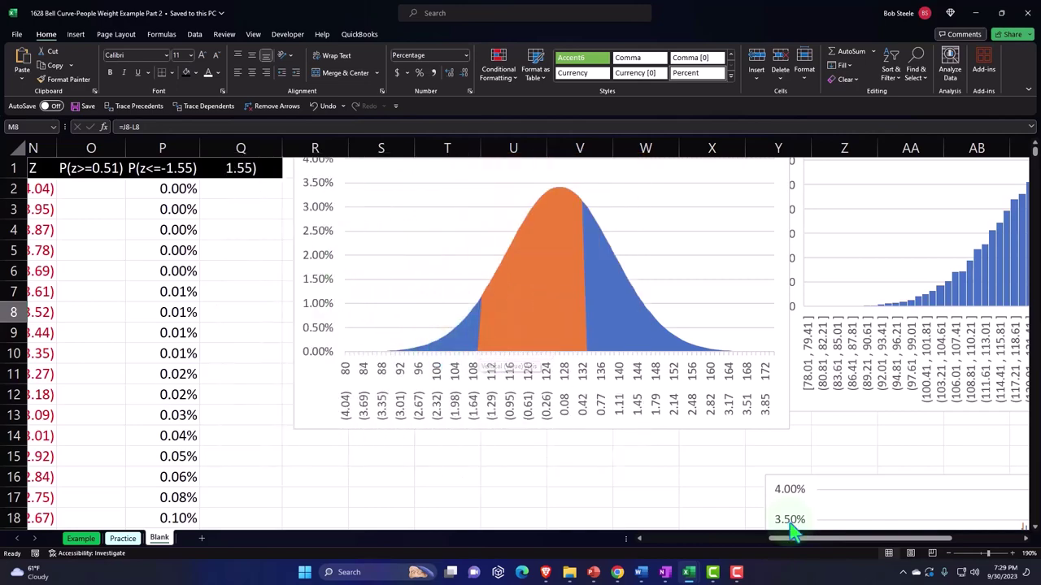
Examine the 133 and 109 bounds in F13 and F16 alongside the between-range probabilities, the bell curve's axis labels and the neighbouring histogram.
left_click_drag(789, 539, 673, 544)
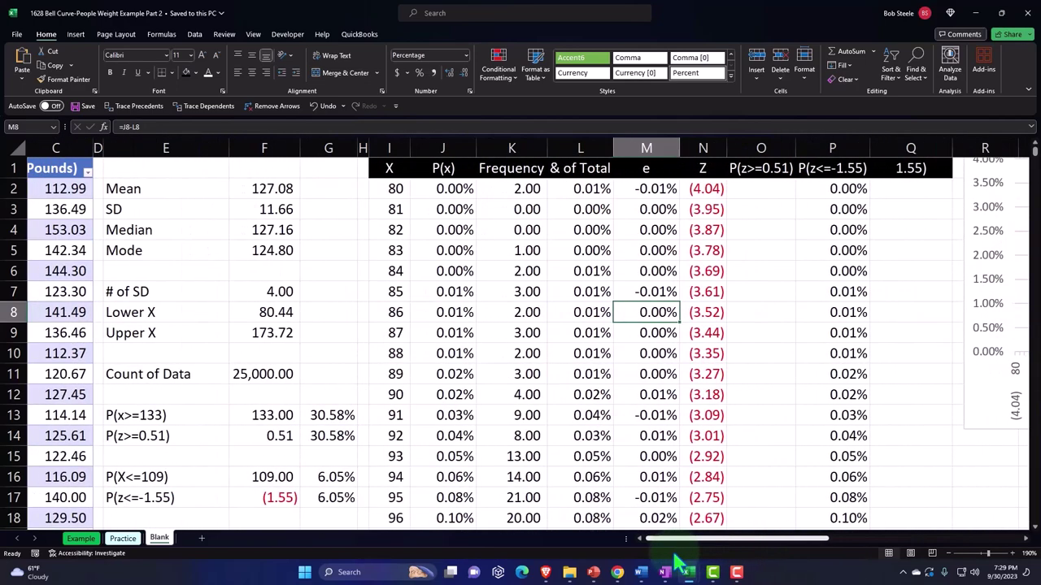
scroll(280, 366, "down", 1)
scroll(281, 366, "down", 1)
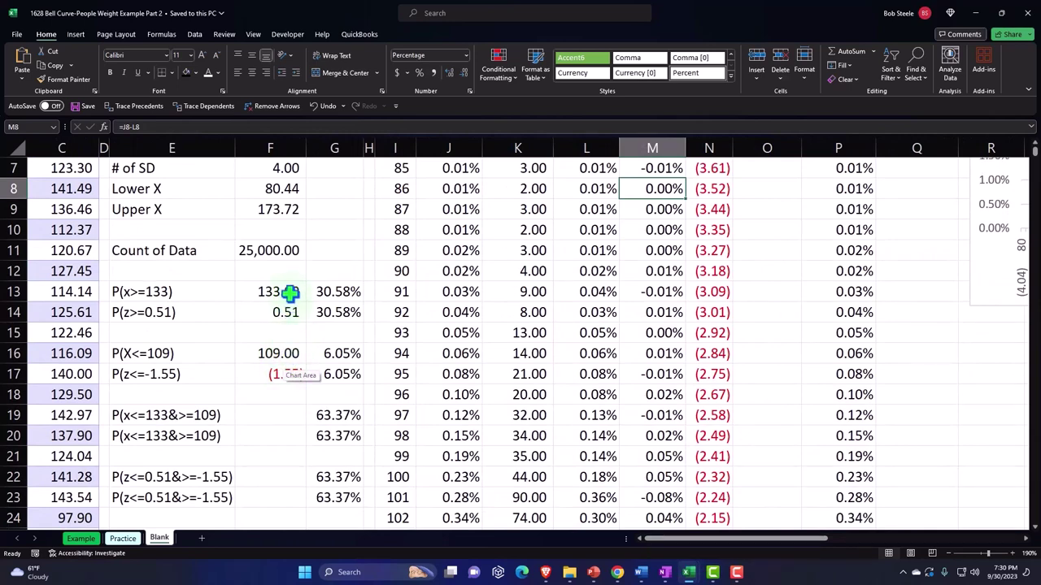
scroll(290, 294, "down", 1)
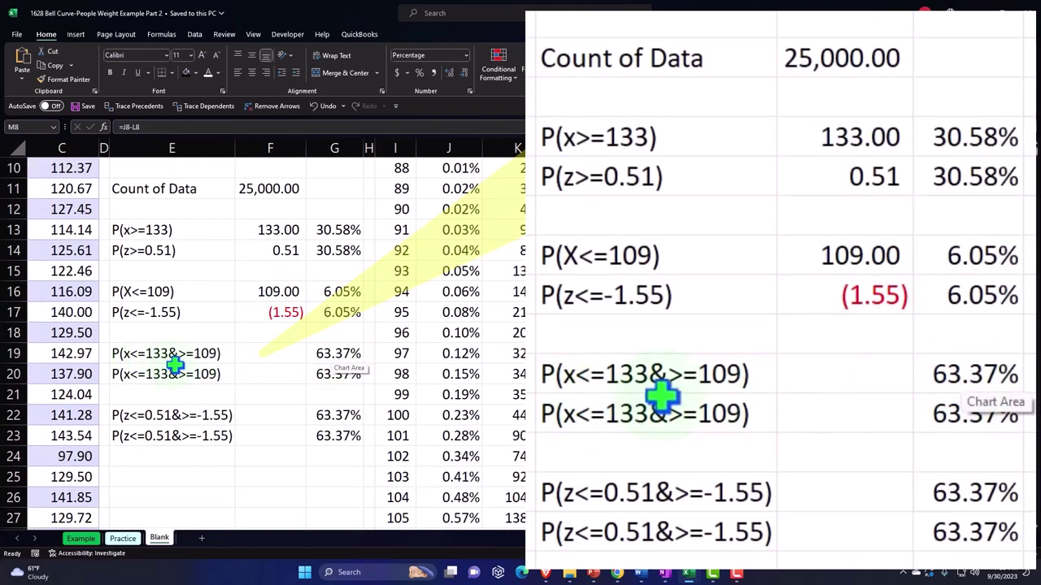
left_click(264, 231)
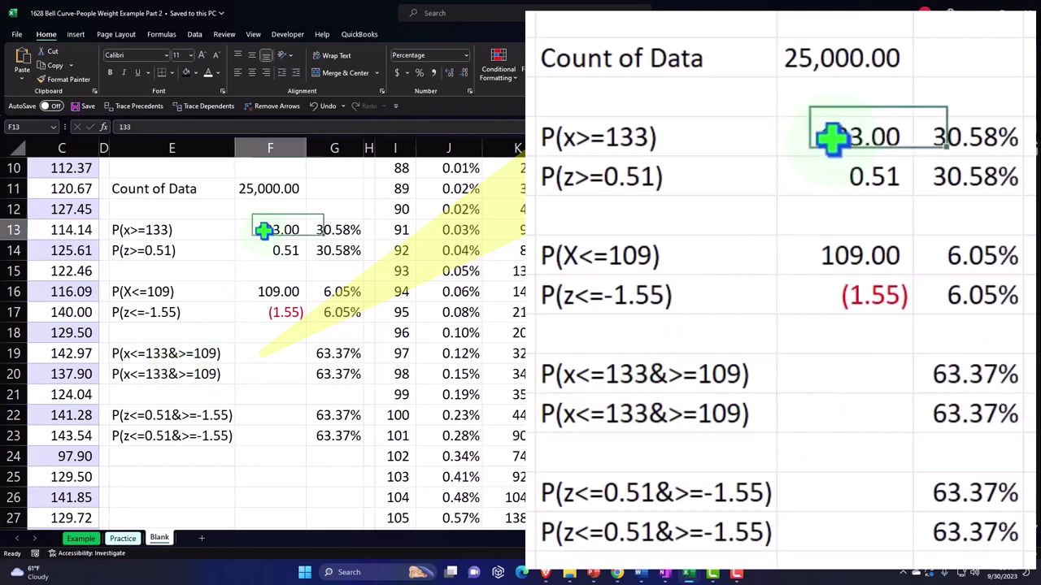
left_click(263, 295)
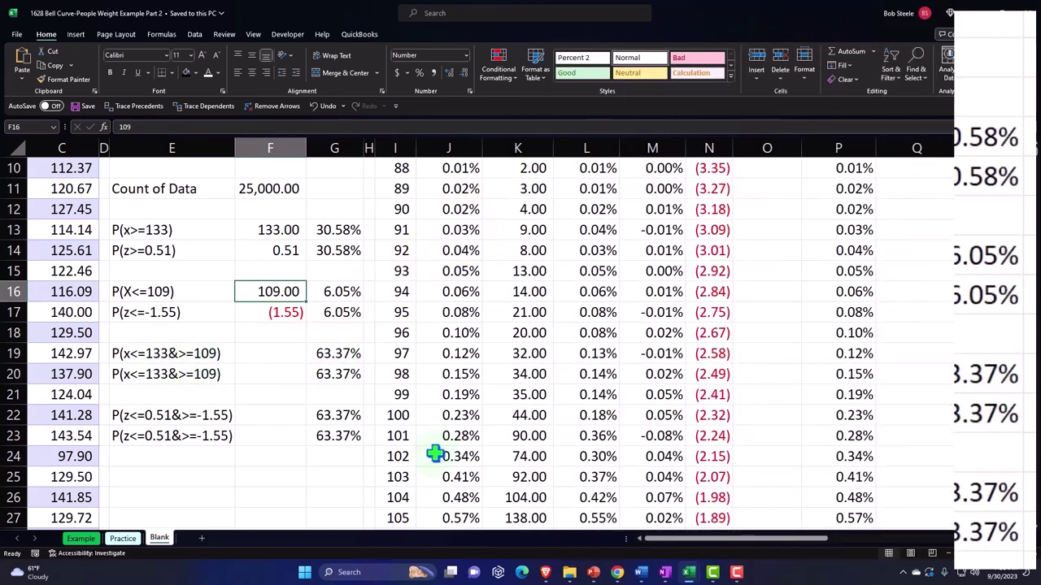
left_click_drag(692, 539, 793, 539)
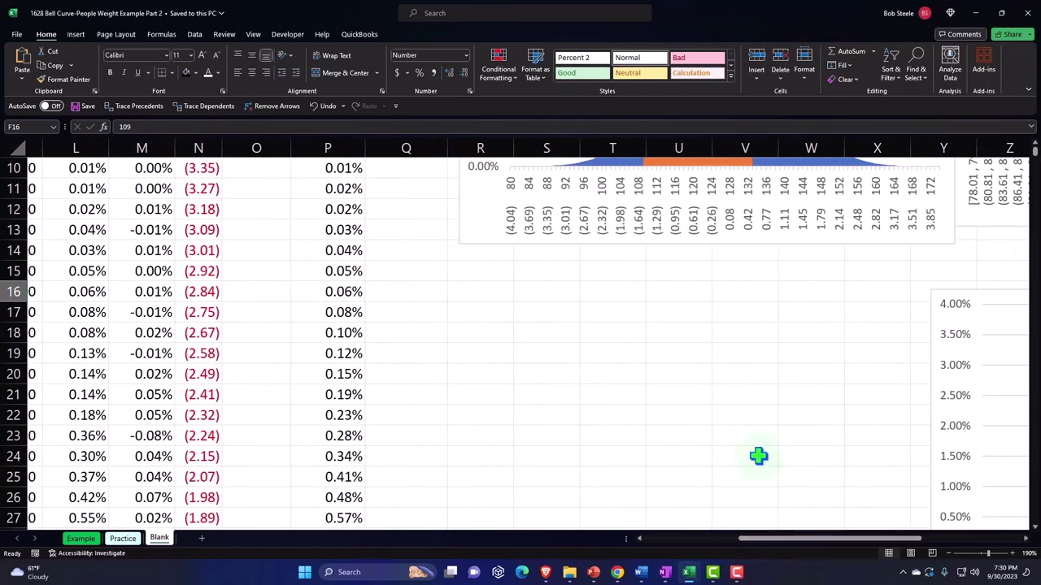
scroll(758, 457, "up", 3)
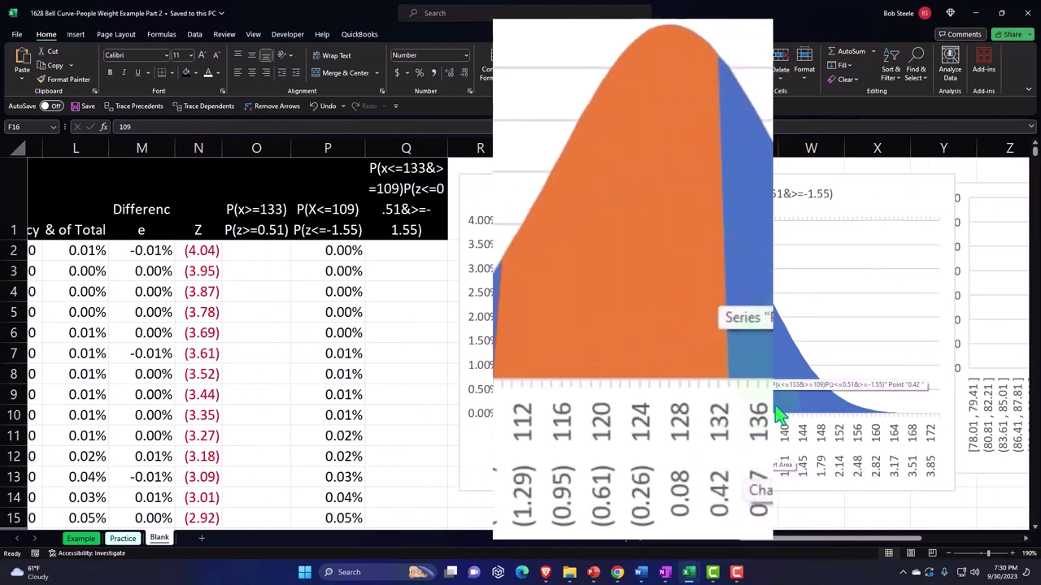
left_click_drag(818, 543, 927, 553)
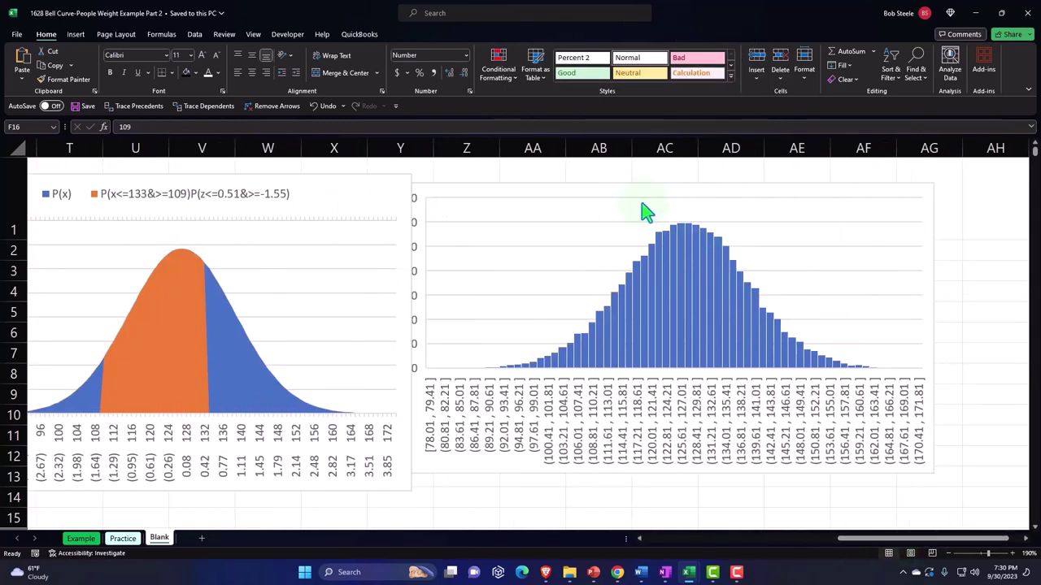
Move the histogram and the column chart below it further right, clear of the bell curve, then return to the calculations and deselect the chart.
left_click_drag(560, 197, 632, 187)
scroll(724, 390, "down", 2)
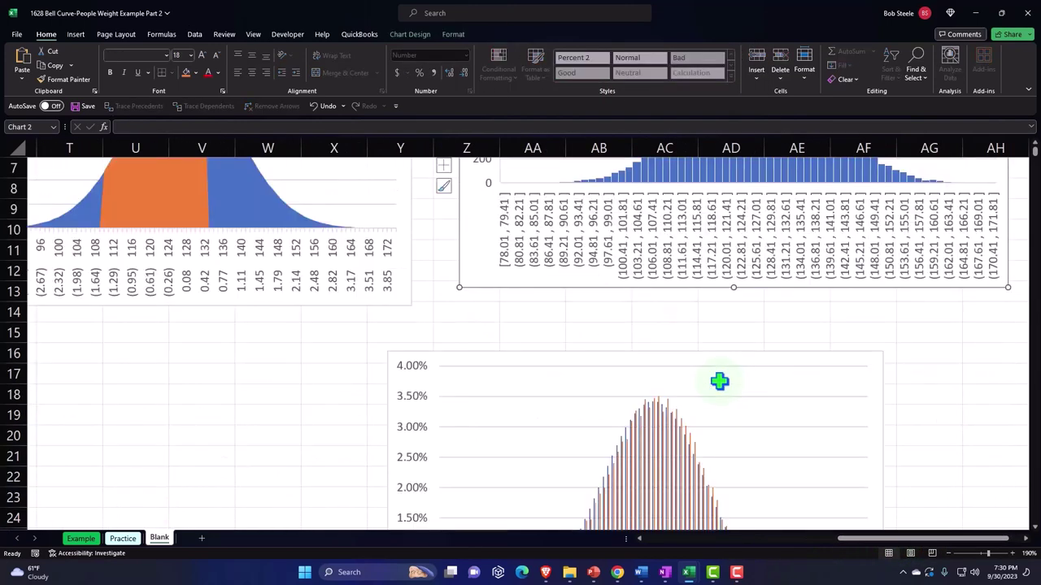
left_click_drag(529, 367, 631, 316)
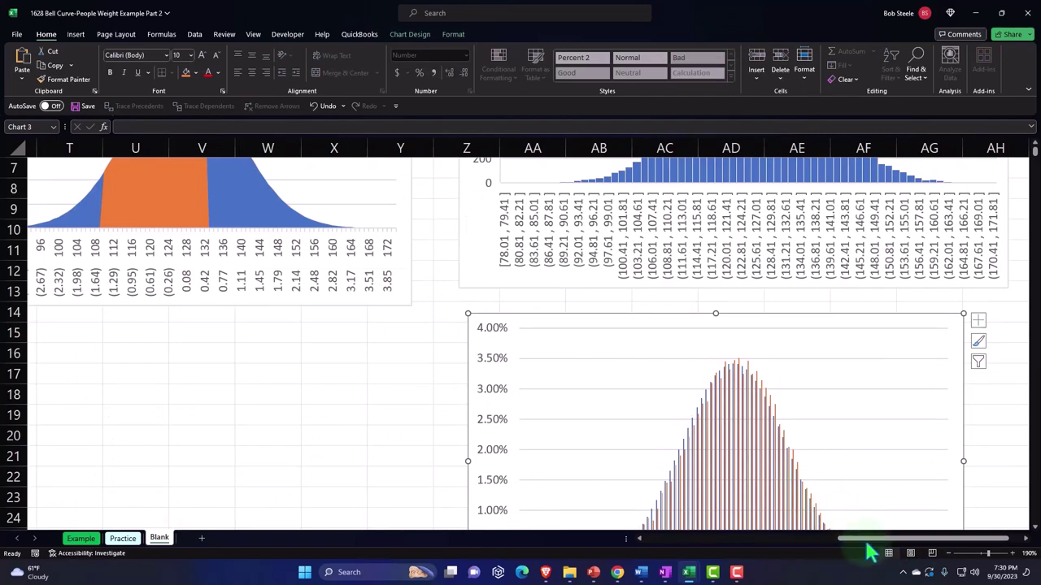
left_click_drag(867, 541, 666, 561)
left_click(382, 374)
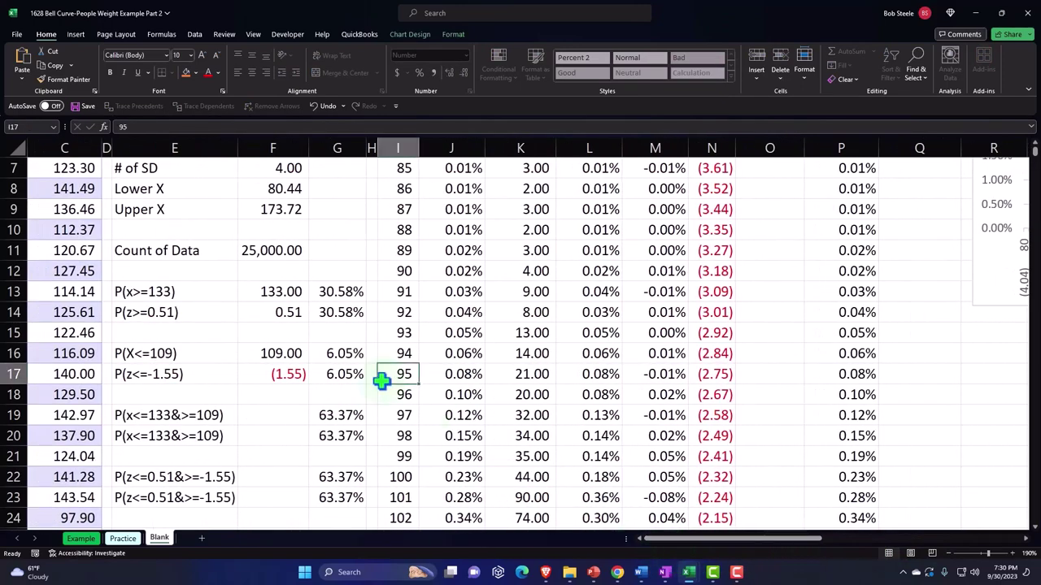
Label E25 "Probability lower end" and enter 0.45 in G25, formatted as a percentage.
scroll(380, 378, "down", 3)
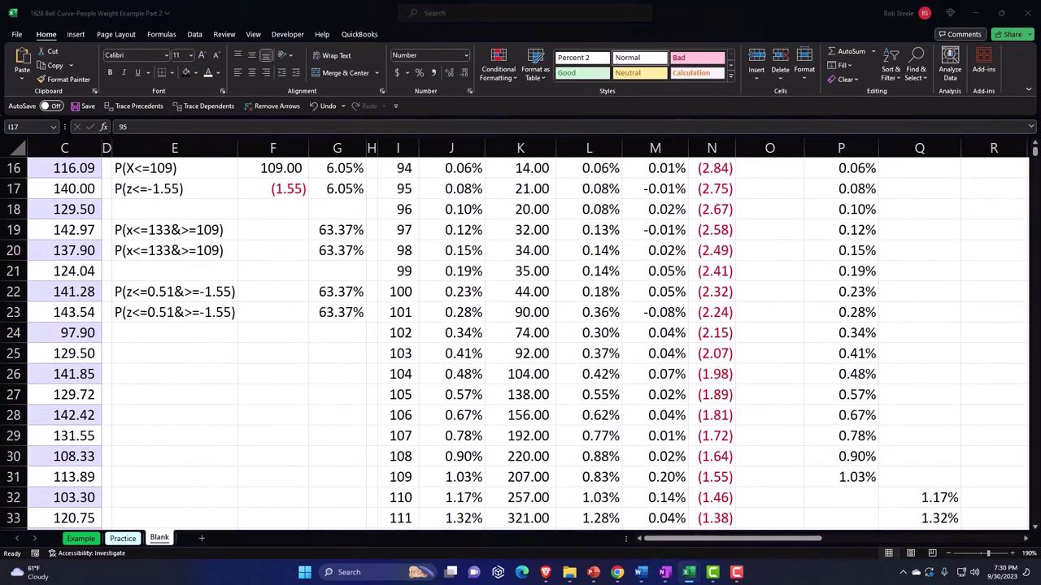
left_click(170, 356)
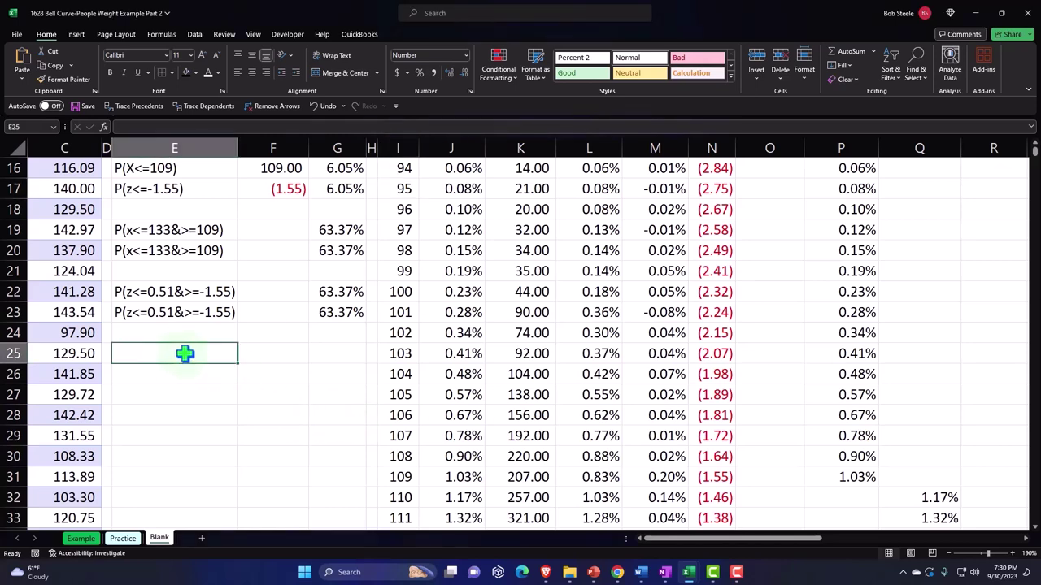
type("Proba")
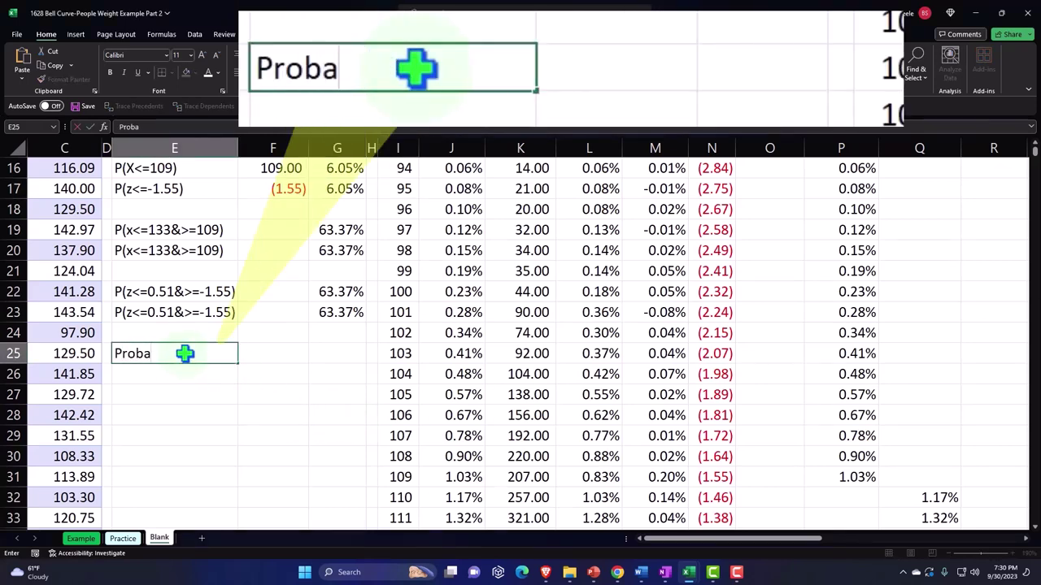
type("bility")
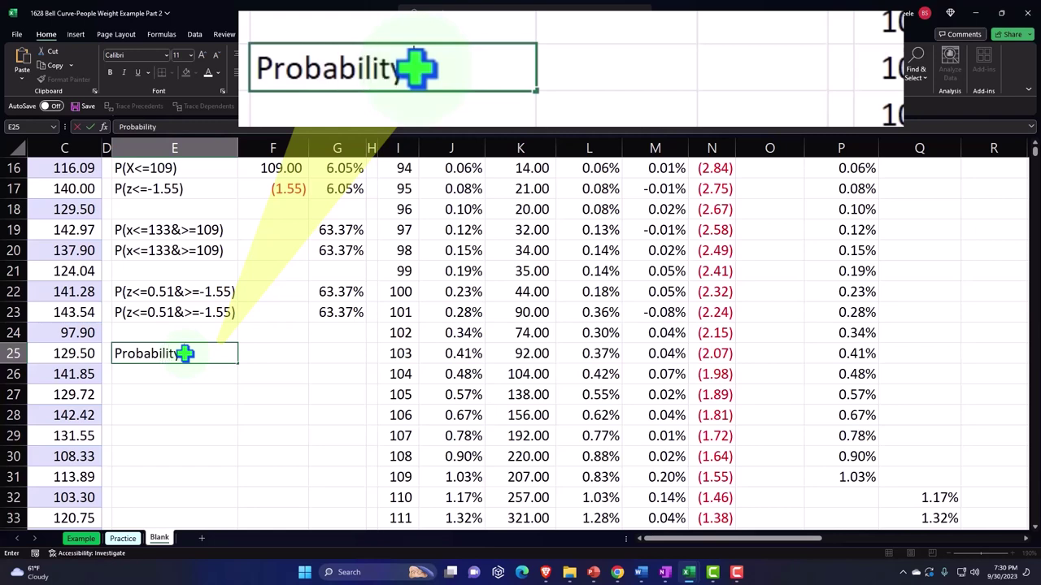
type(" lower end")
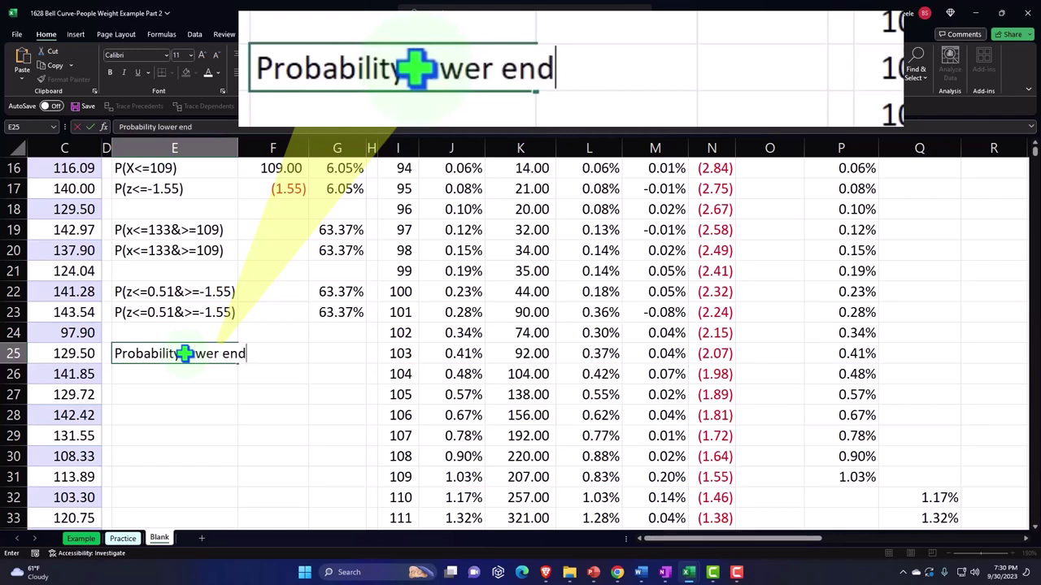
key("Tab")
key("Tab")
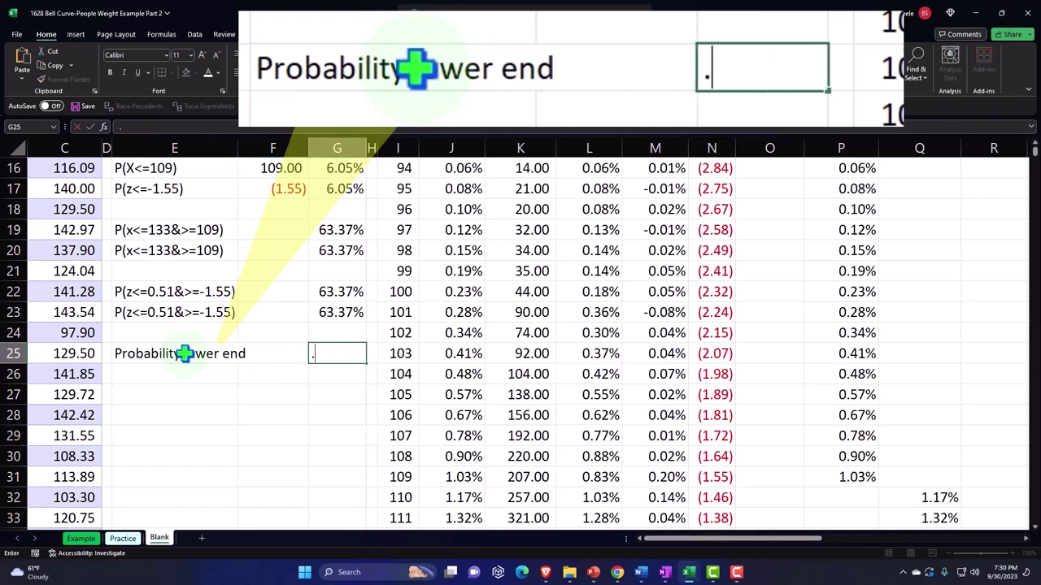
type("0.45")
key("ctrl+Return")
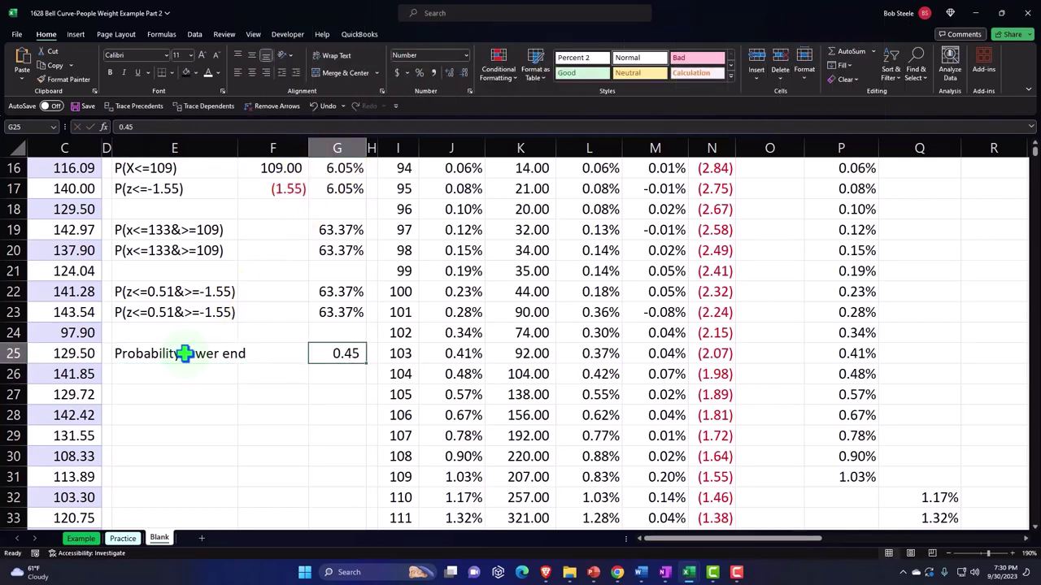
left_click(419, 72)
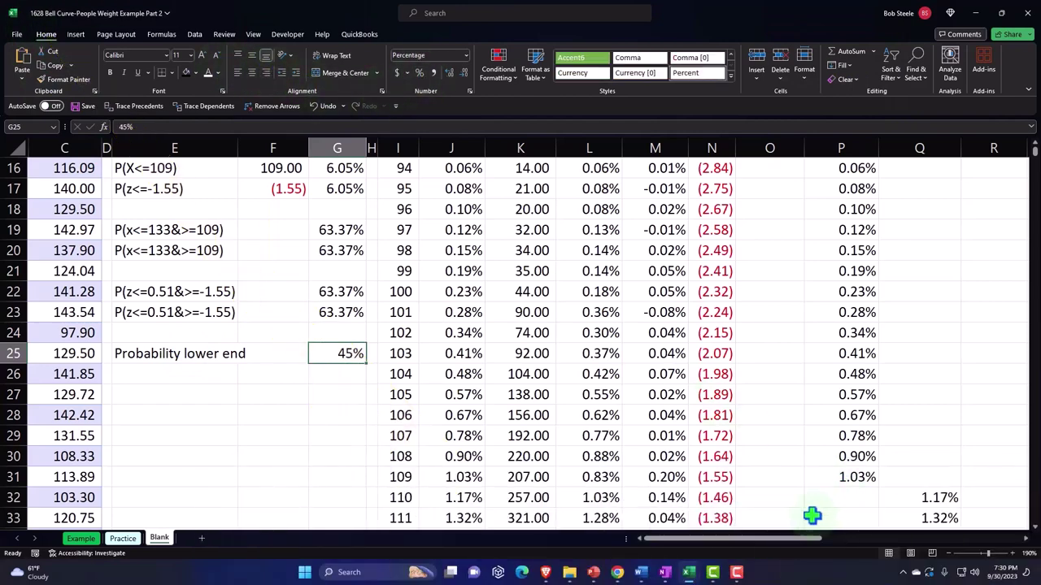
Review the bell curve against the lower-end probability, then label cell E26 "x value".
left_click_drag(801, 538, 892, 538)
scroll(778, 422, "up", 5)
scroll(778, 422, "up", 1)
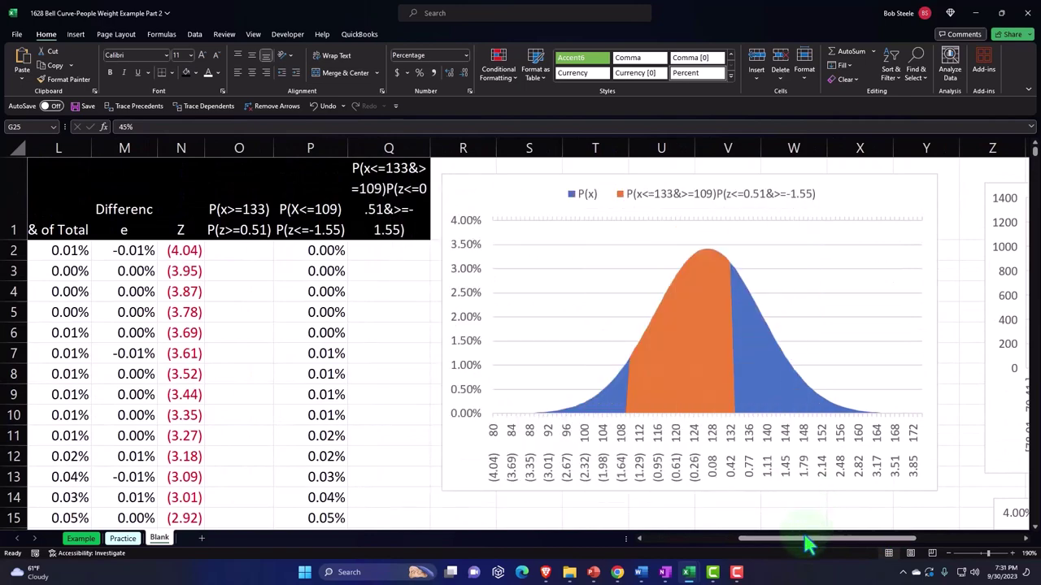
left_click_drag(804, 538, 648, 537)
scroll(312, 378, "down", 6)
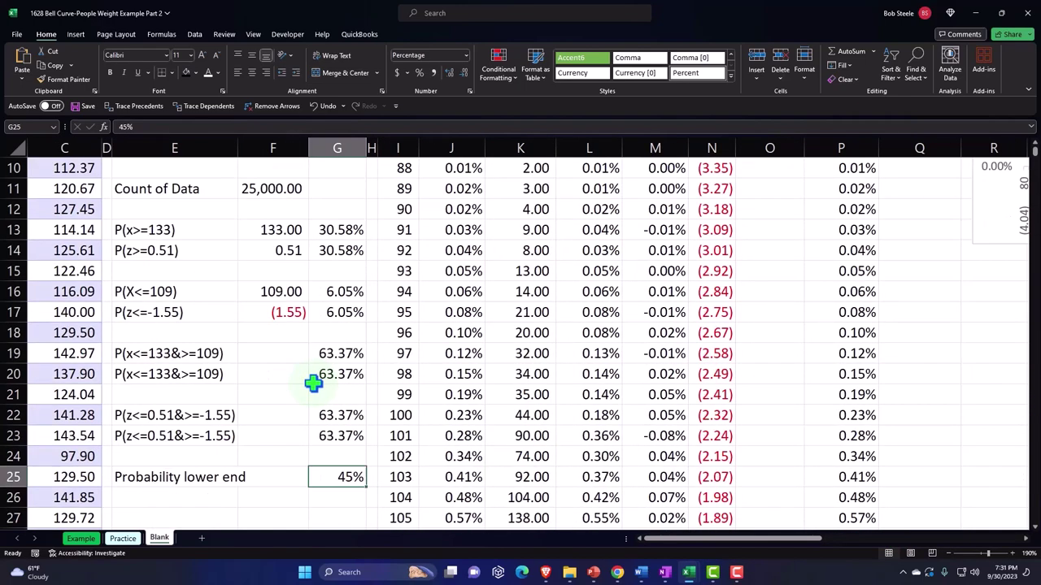
left_click(166, 308)
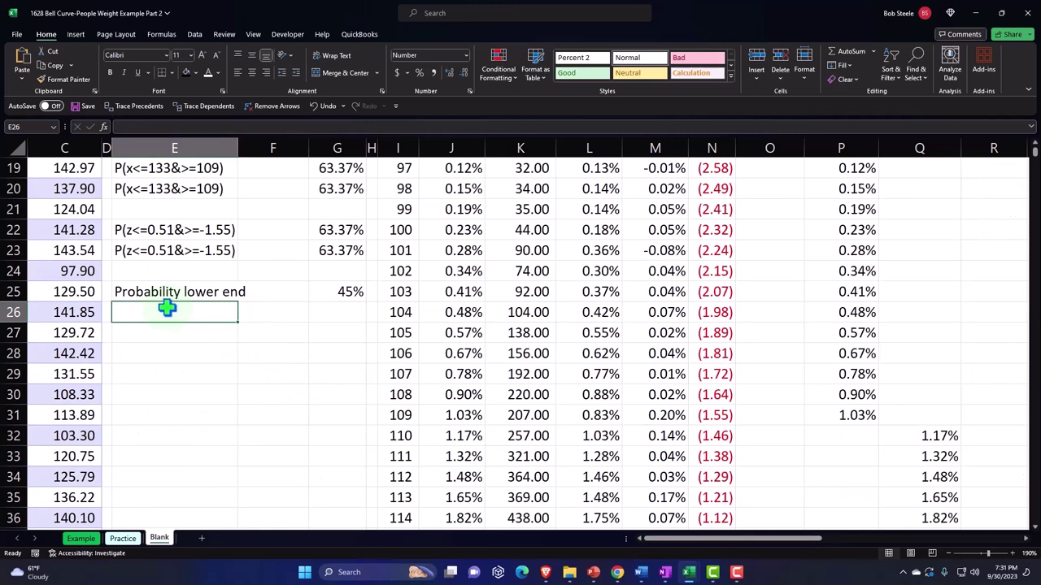
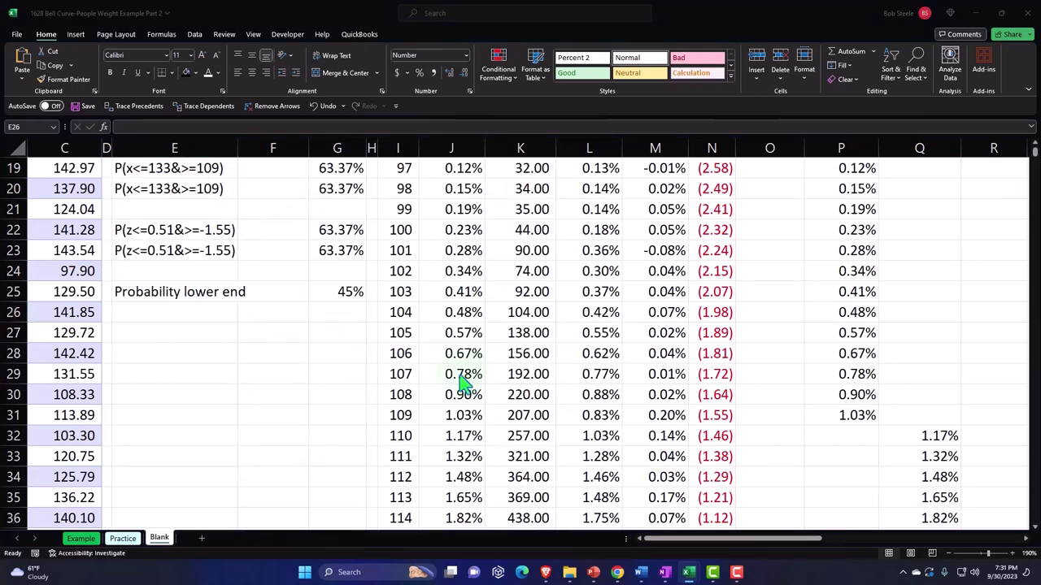
left_click(195, 315)
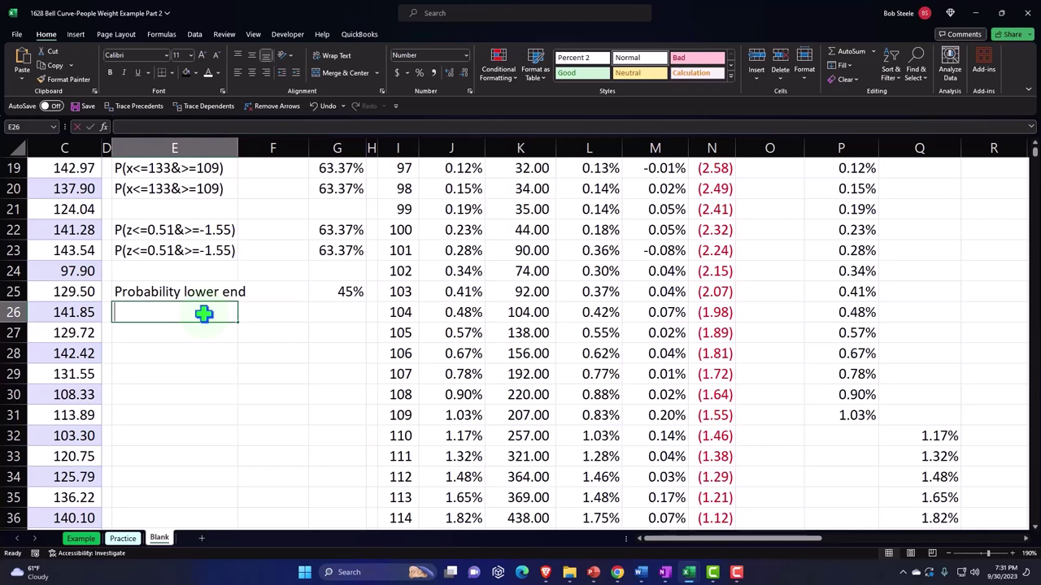
type("x va")
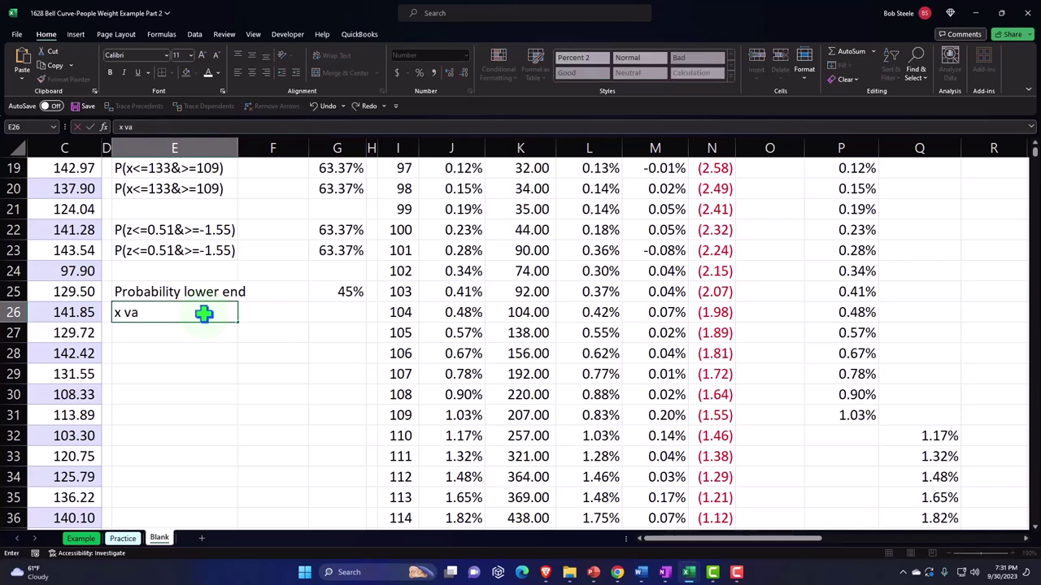
type("lue")
key("Tab")
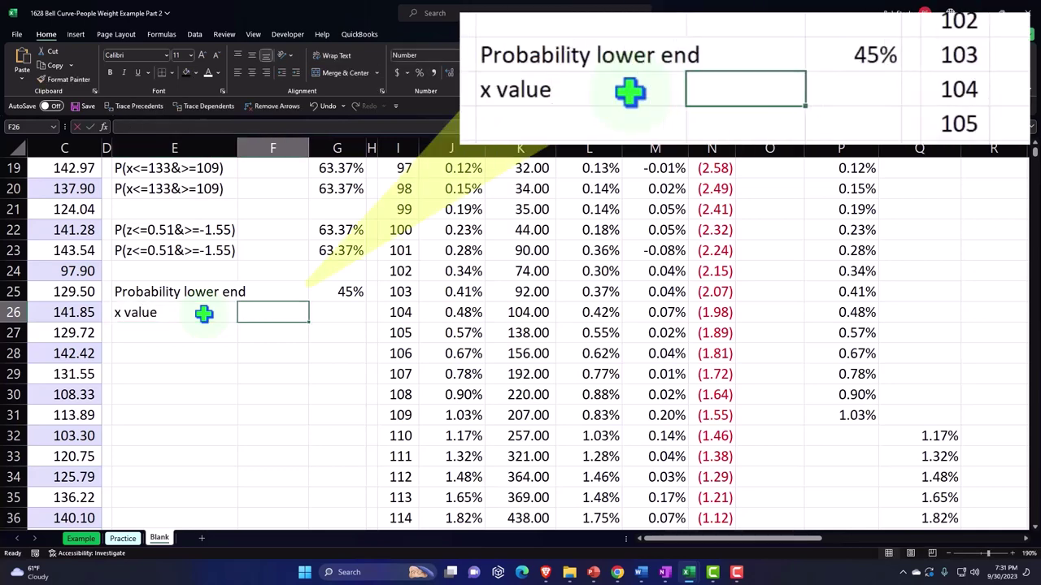
Start a NORM.INV formula in G26 with the lower-end probability in G25 as its probability argument.
type("=")
key("Escape")
key("Right")
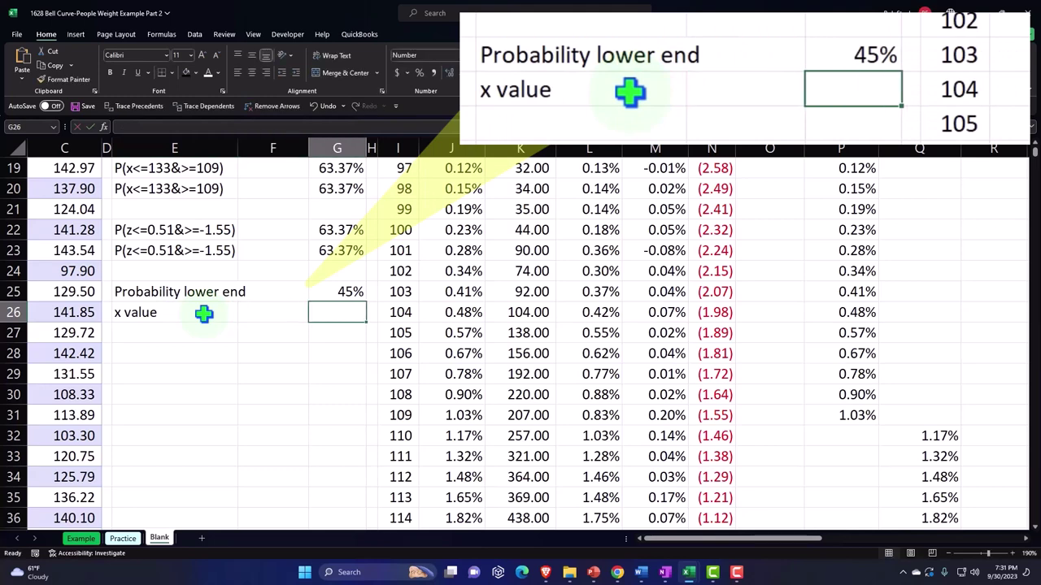
type("=norm")
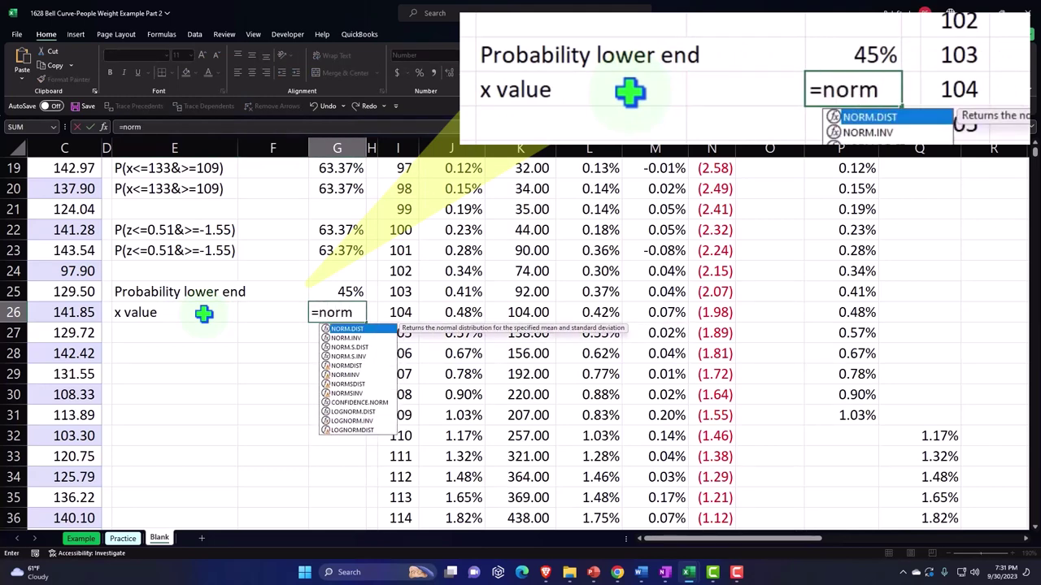
type(".i")
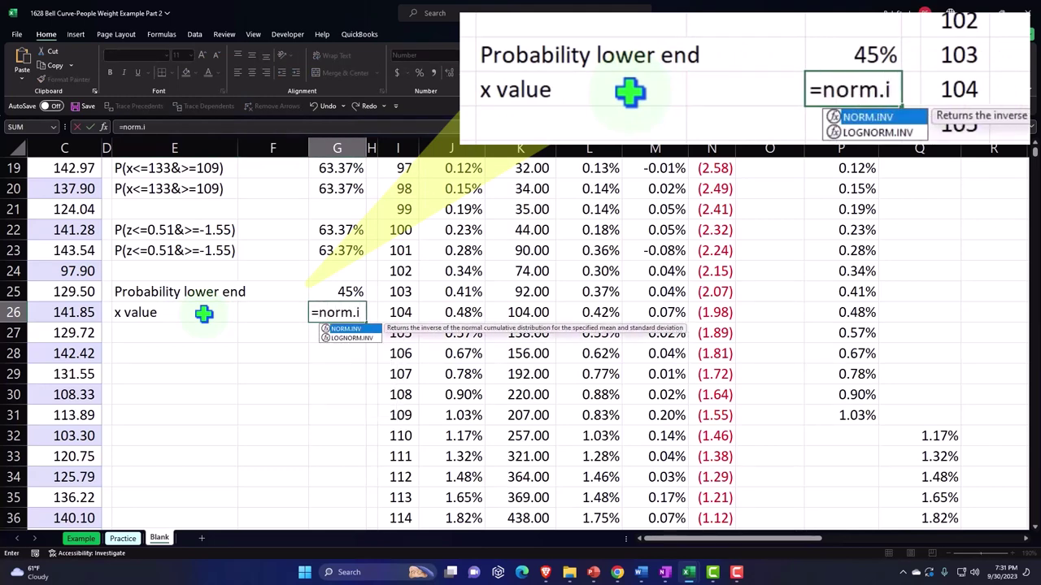
key("Tab")
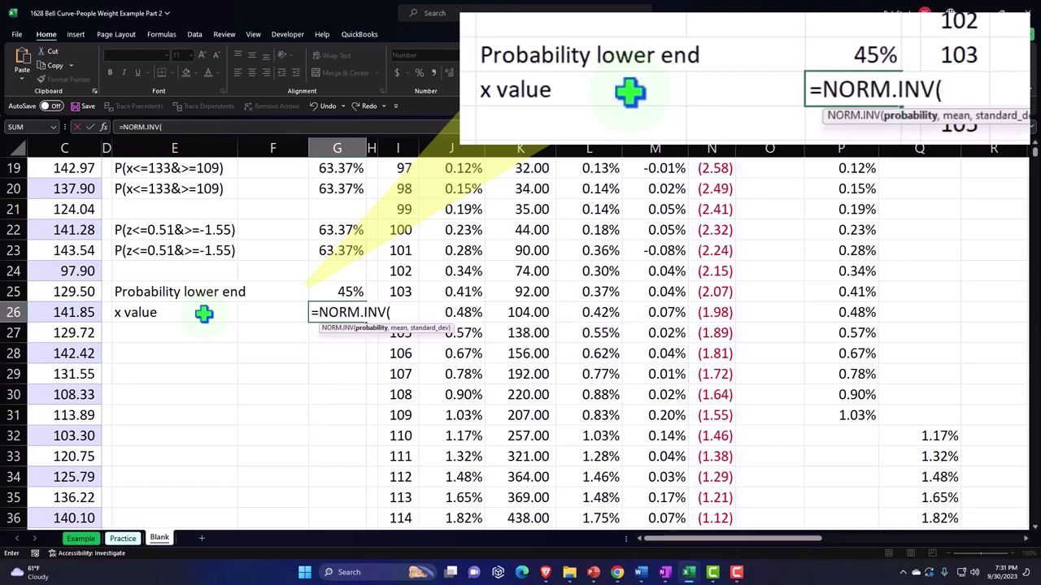
left_click(347, 293)
type(",")
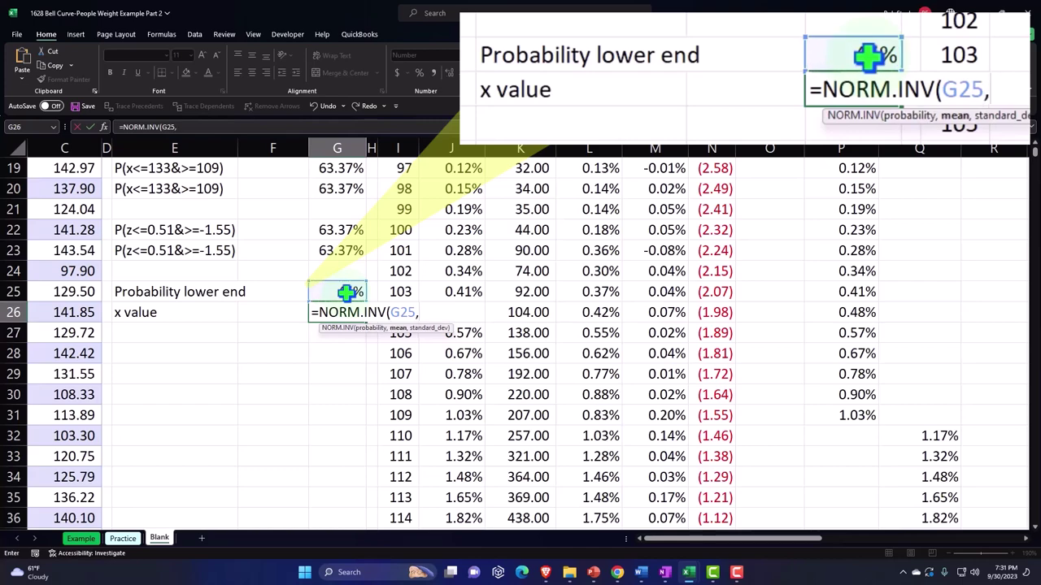
Complete the NORM.INV formula in G26 with the mean in F2 and the standard deviation in F3.
scroll(344, 366, "up", 6)
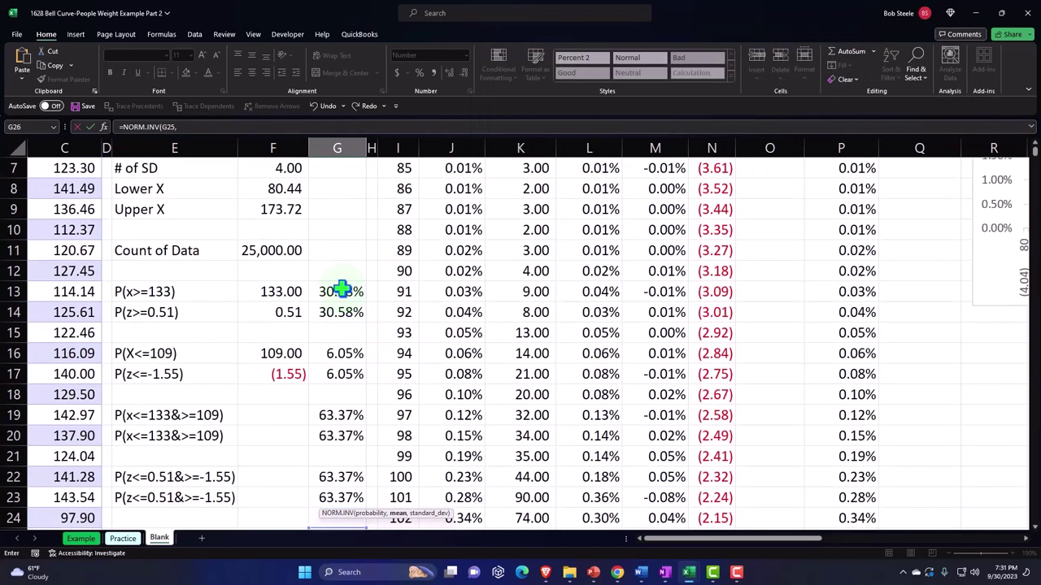
left_click(273, 189)
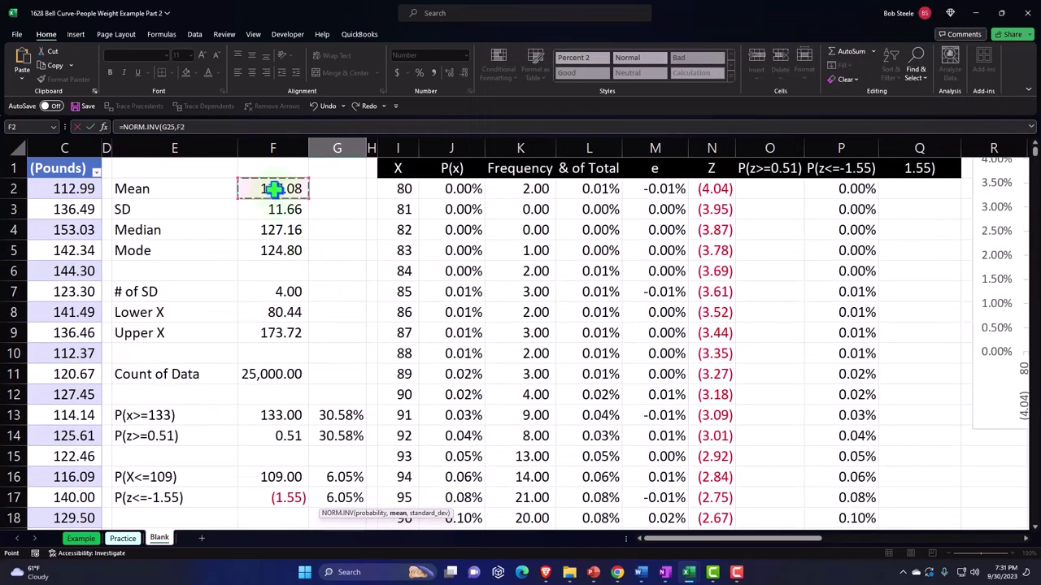
scroll(372, 360, "down", 5)
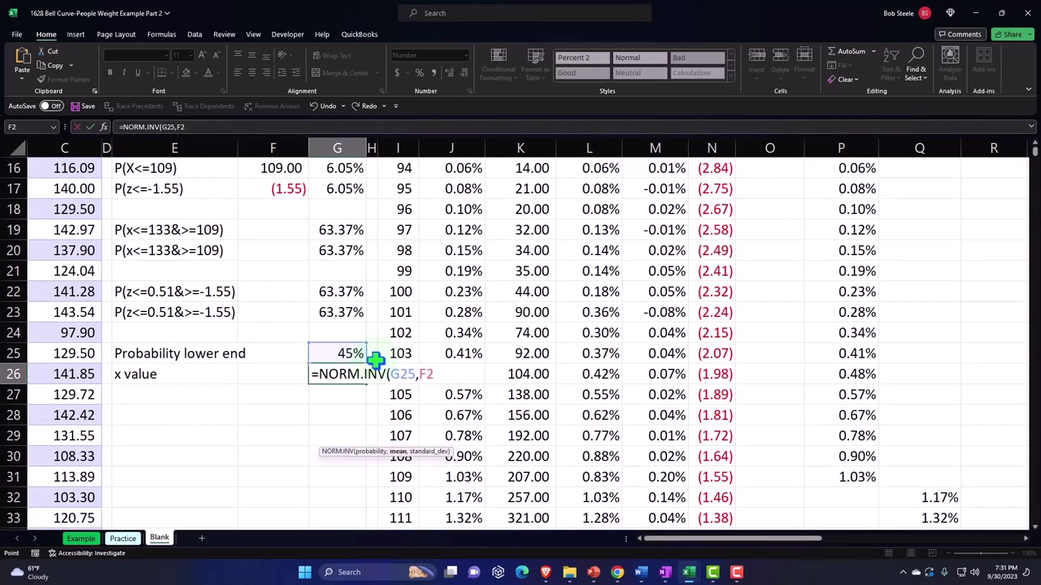
type(",")
scroll(376, 360, "up", 5)
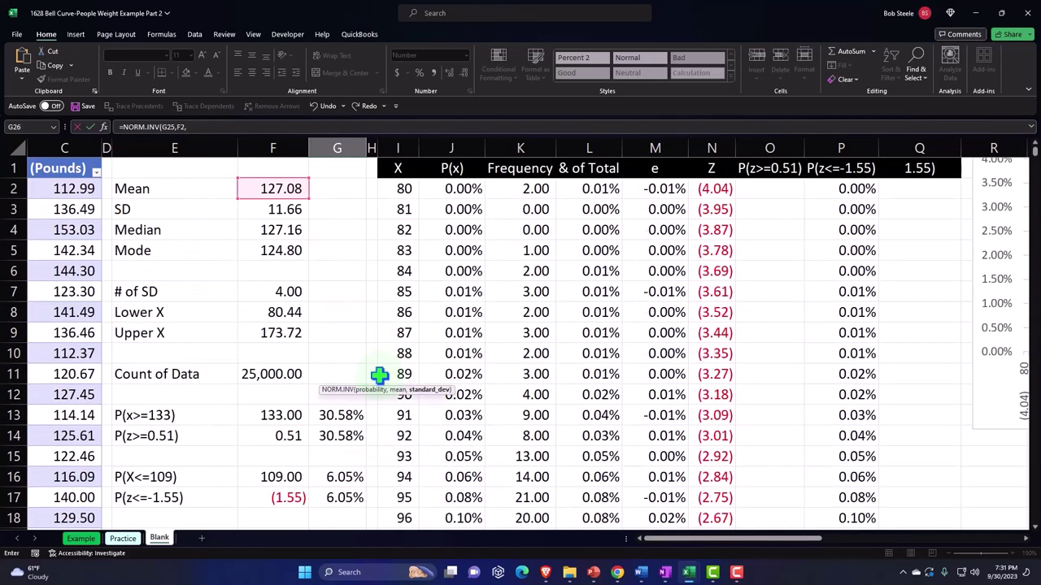
left_click(284, 270)
scroll(376, 399, "down", 2)
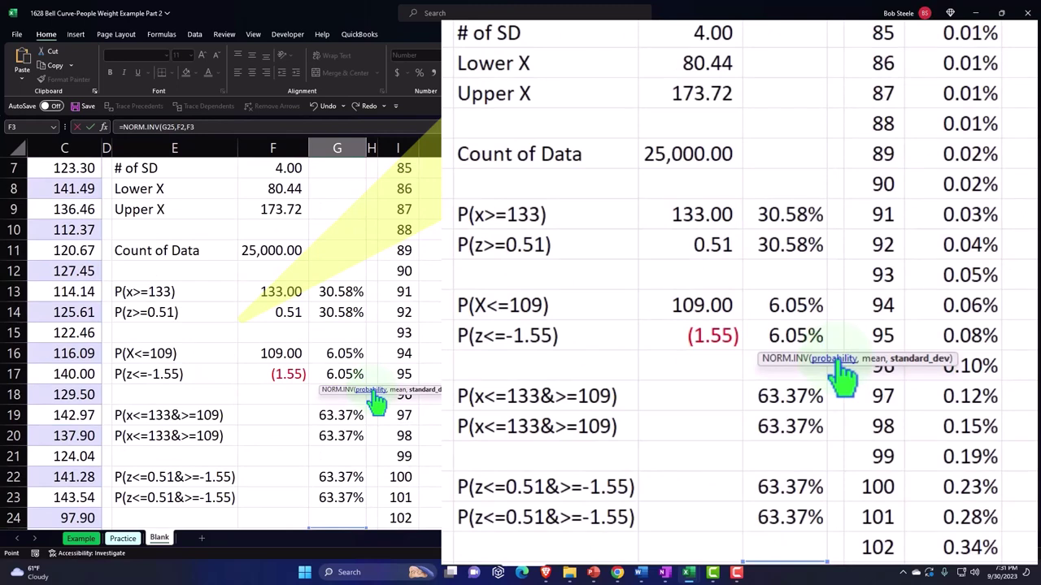
scroll(378, 488, "down", 2)
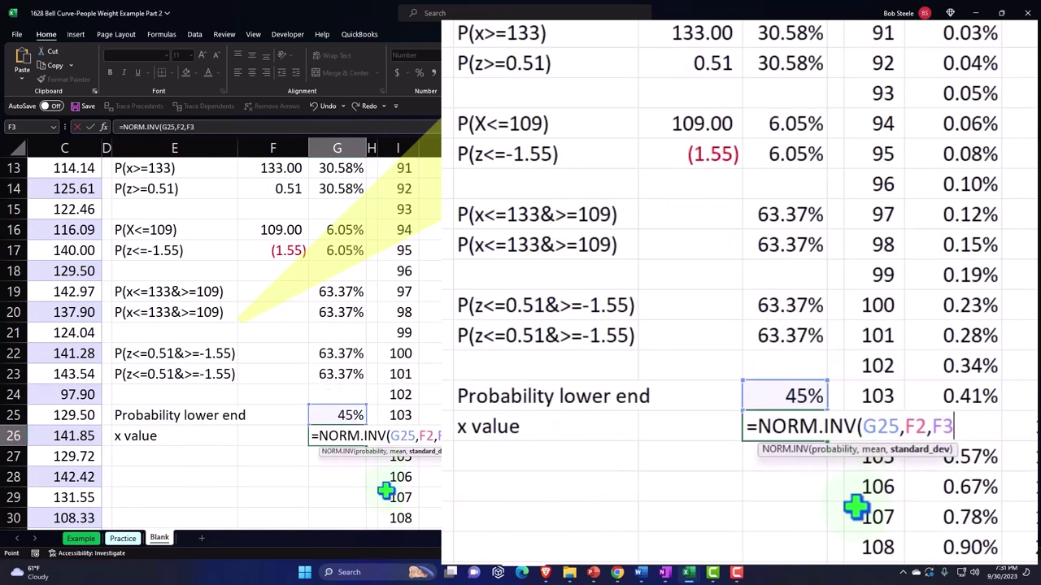
type(")")
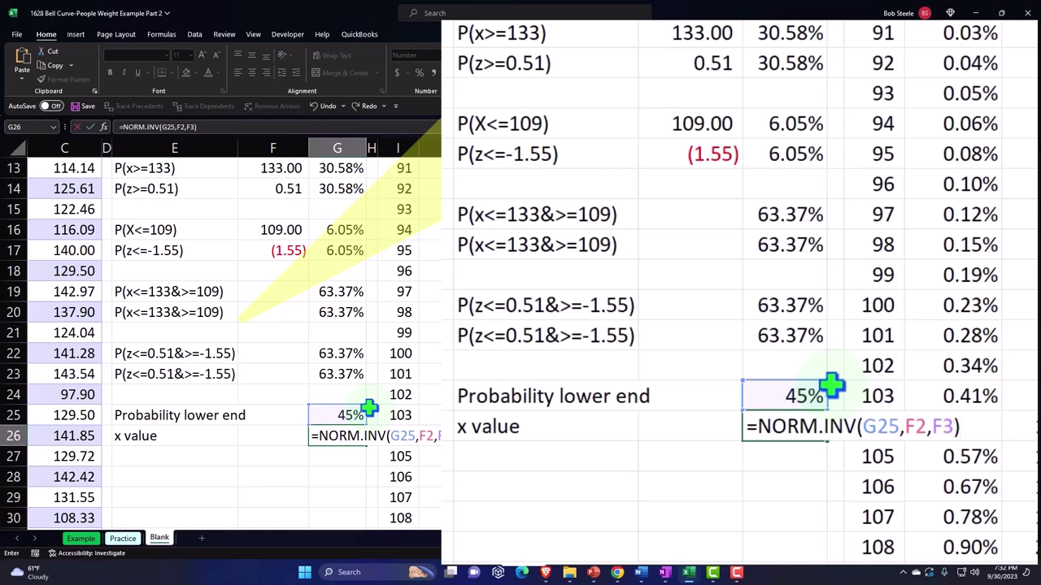
key("Left")
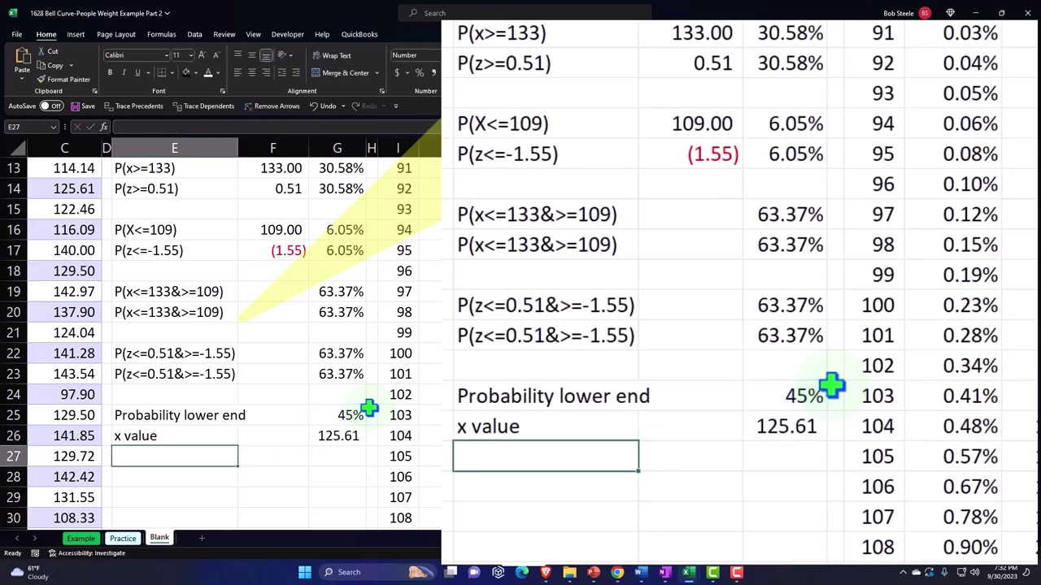
key("Right")
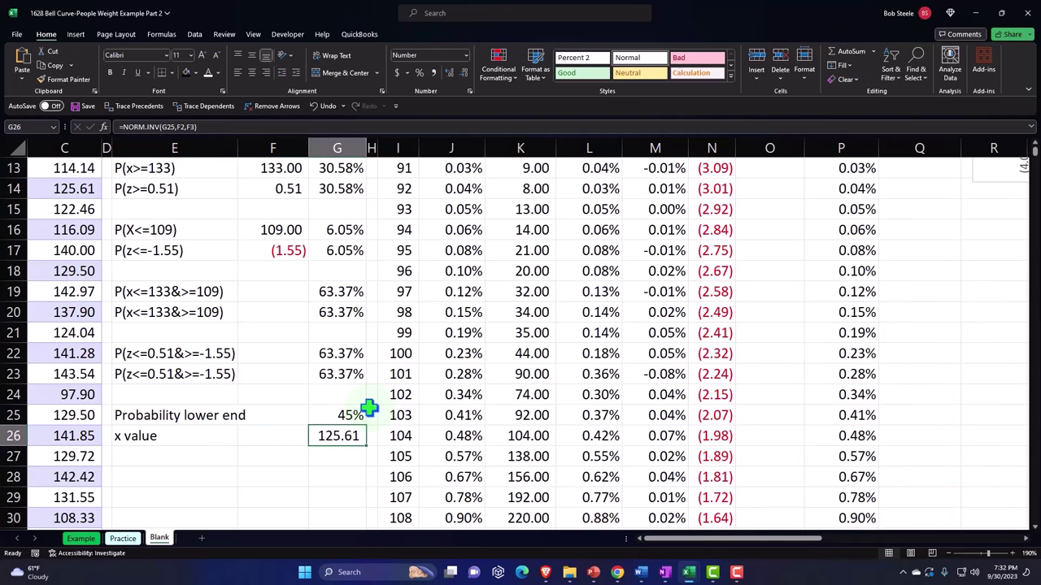
Label cell E27 "z value" below the x value label.
key("Down")
key("Left")
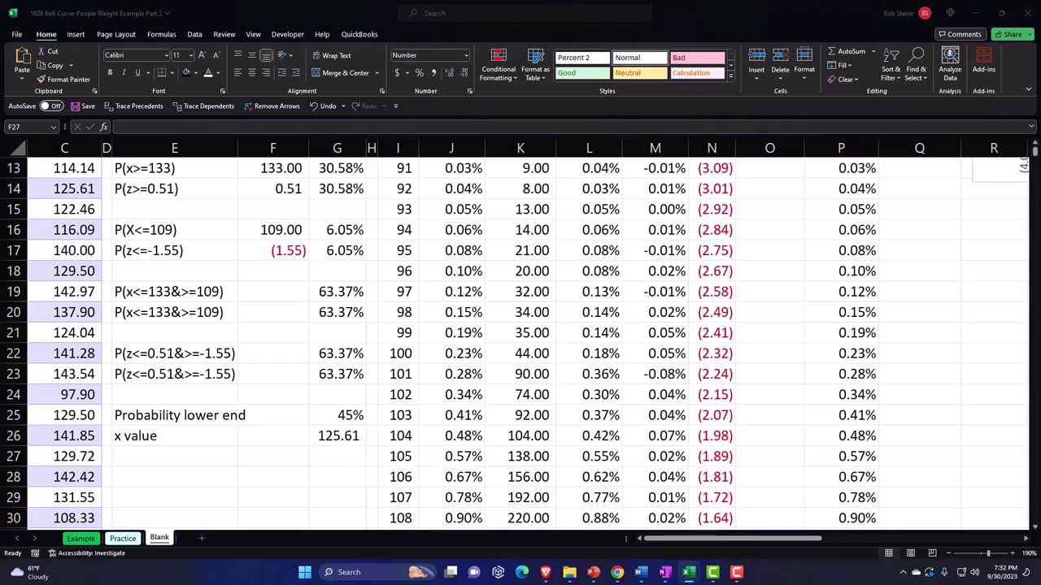
left_click(153, 454)
left_click(154, 453)
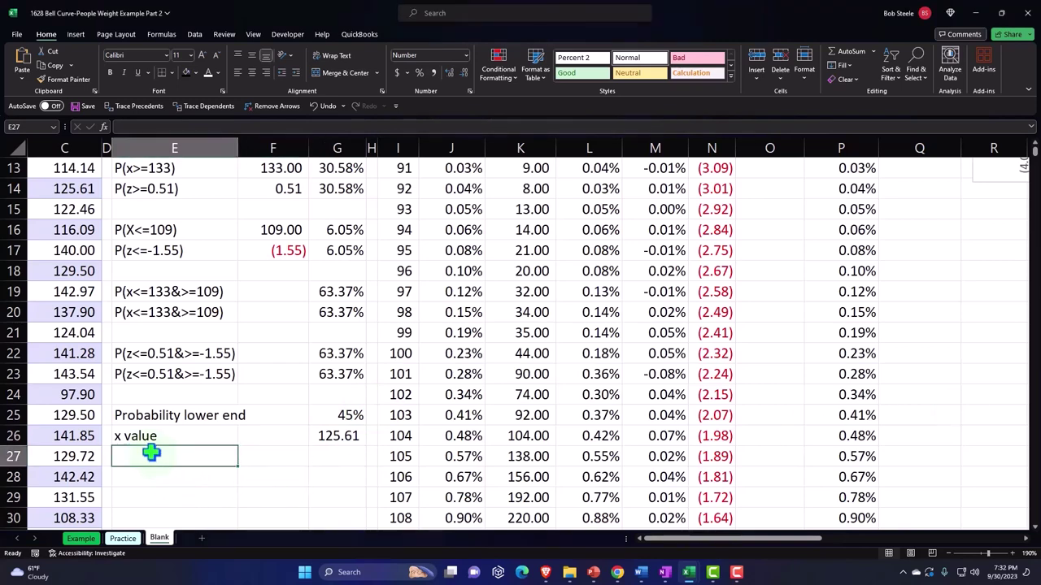
type("z value")
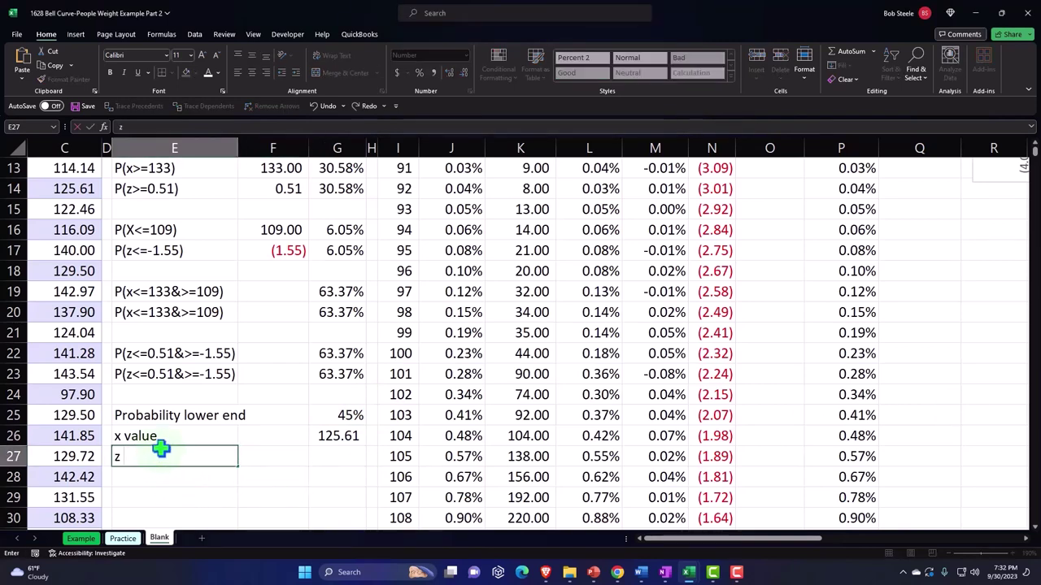
key("Tab")
key("Tab")
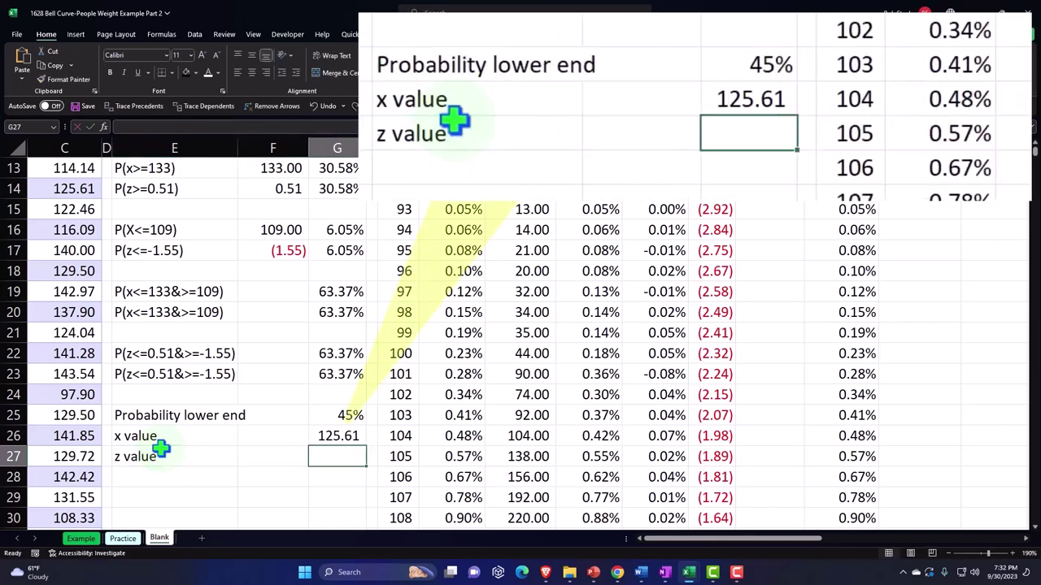
Calculate the z value in G27 with a NORM.S.INV formula that uses the lower-end probability in G25.
type("=nor")
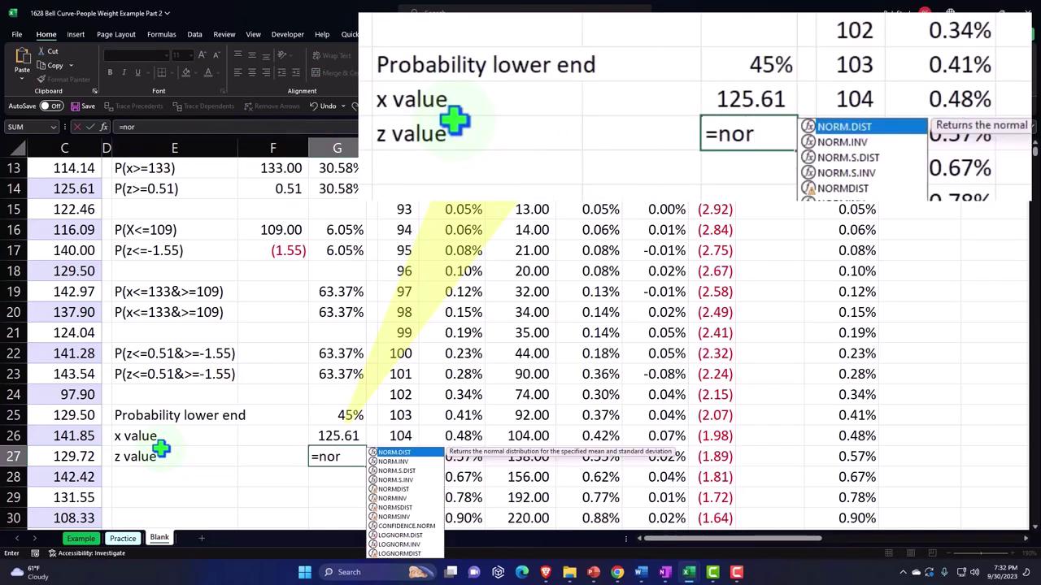
type(".")
key("BackSpace")
type("n")
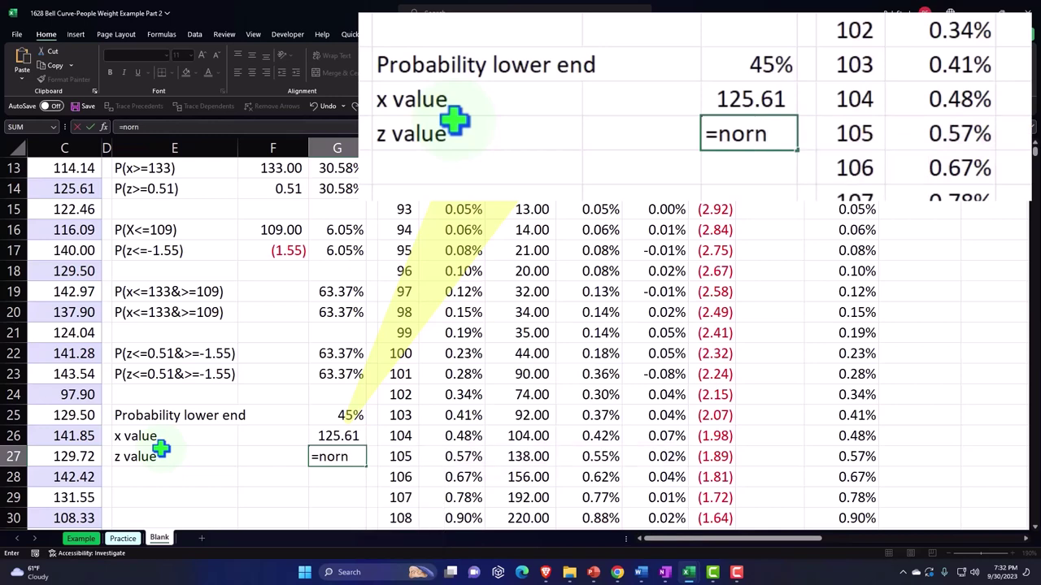
key("BackSpace")
type("m.s.")
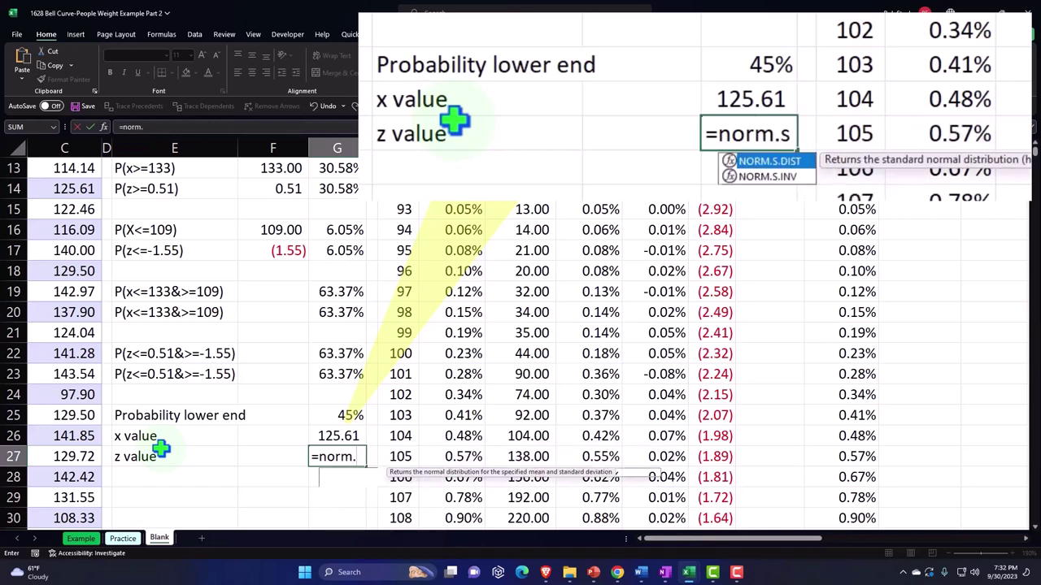
key("Down")
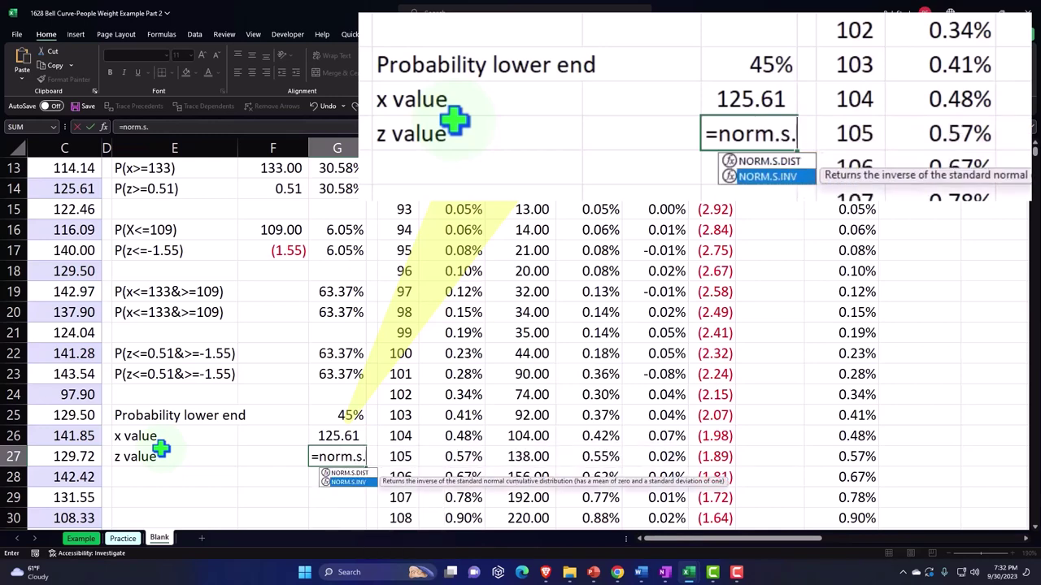
key("Tab")
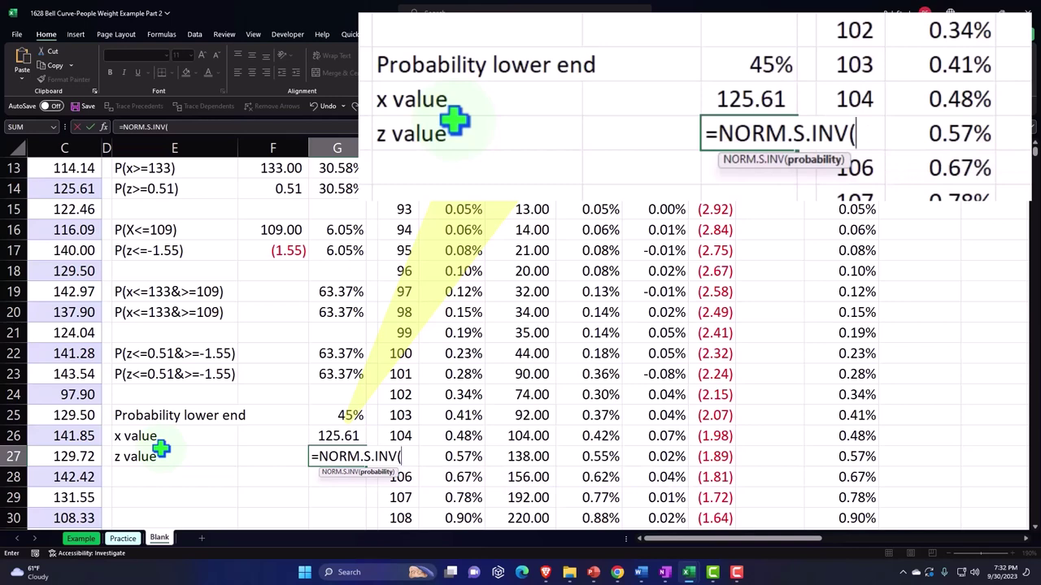
left_click(316, 417)
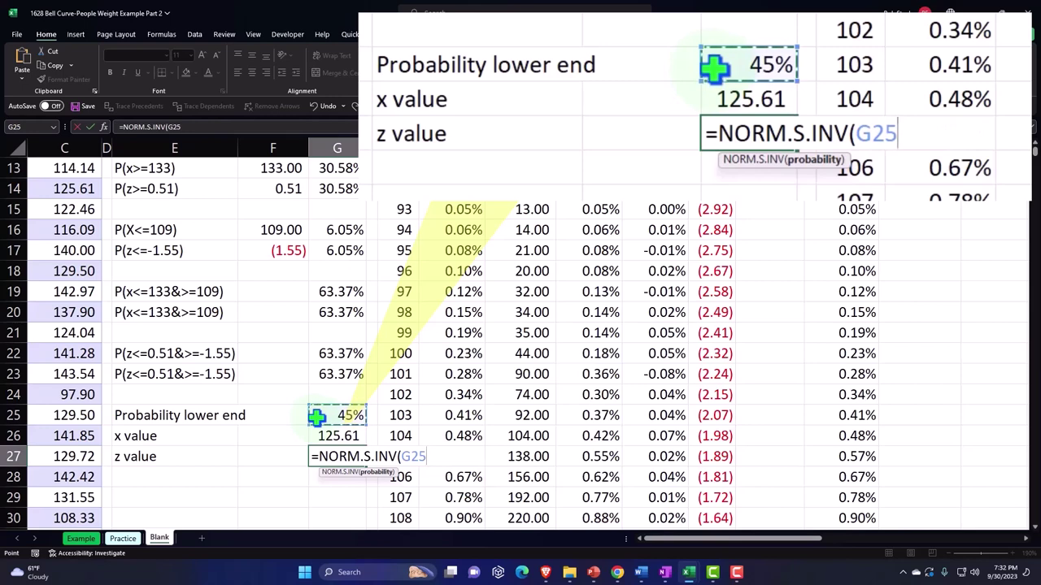
type(")")
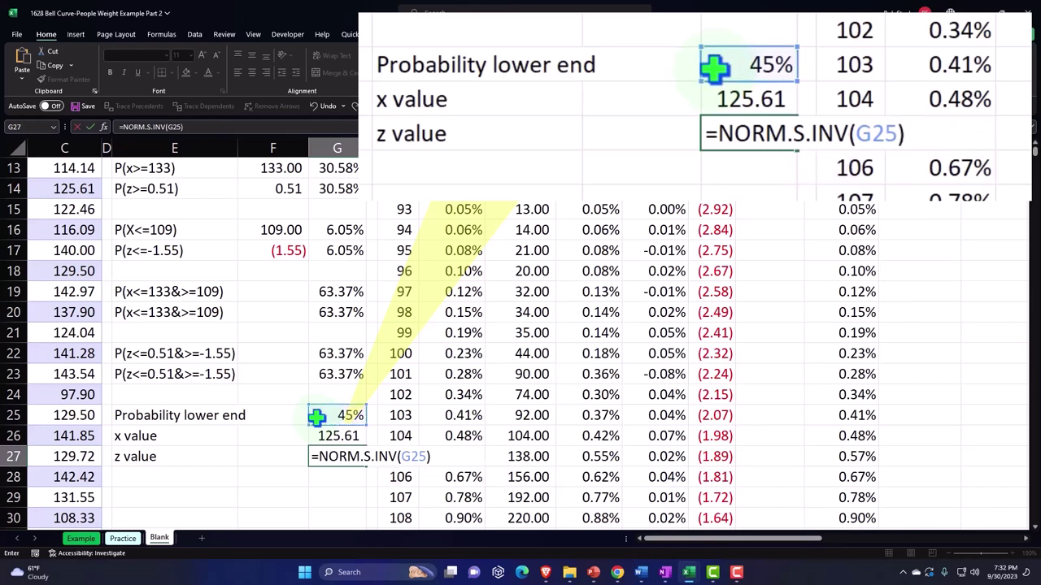
key("Return")
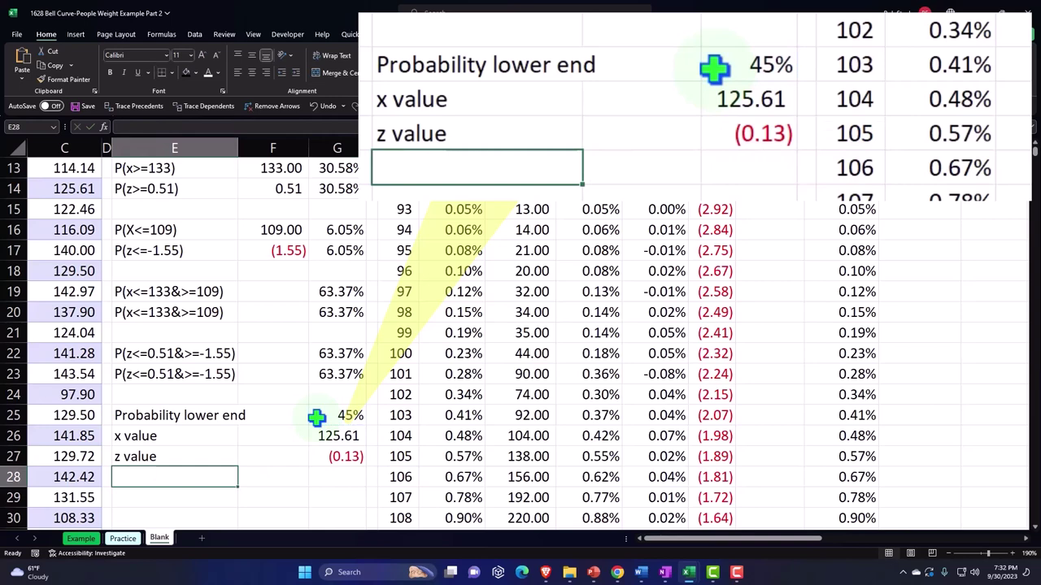
key("Right")
key("Right")
key("Up")
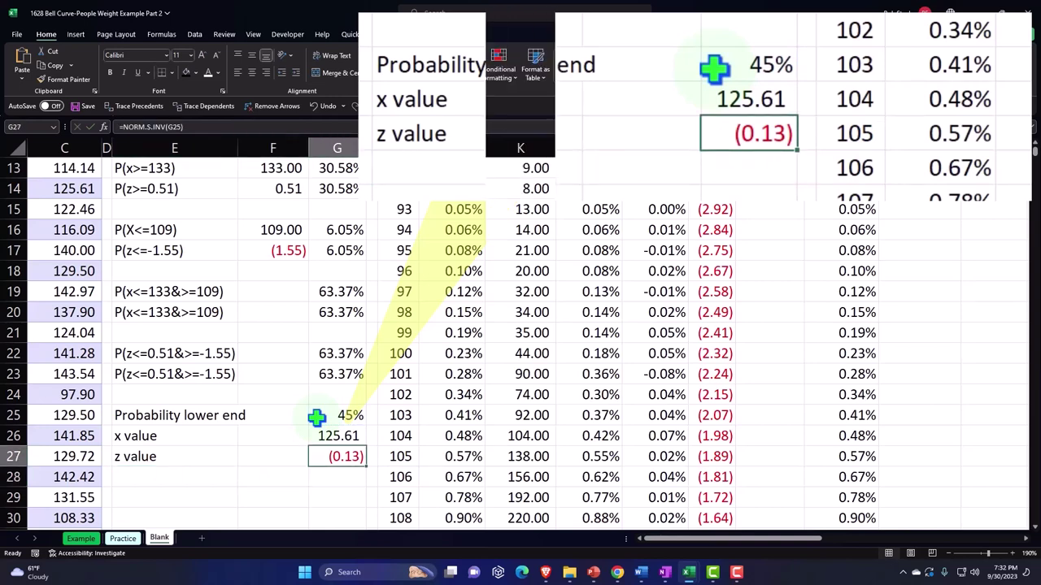
Label cell E29 "Probability upper end", leaving row 28 blank below the z value.
key("Down")
key("Left")
key("Left")
key("Down")
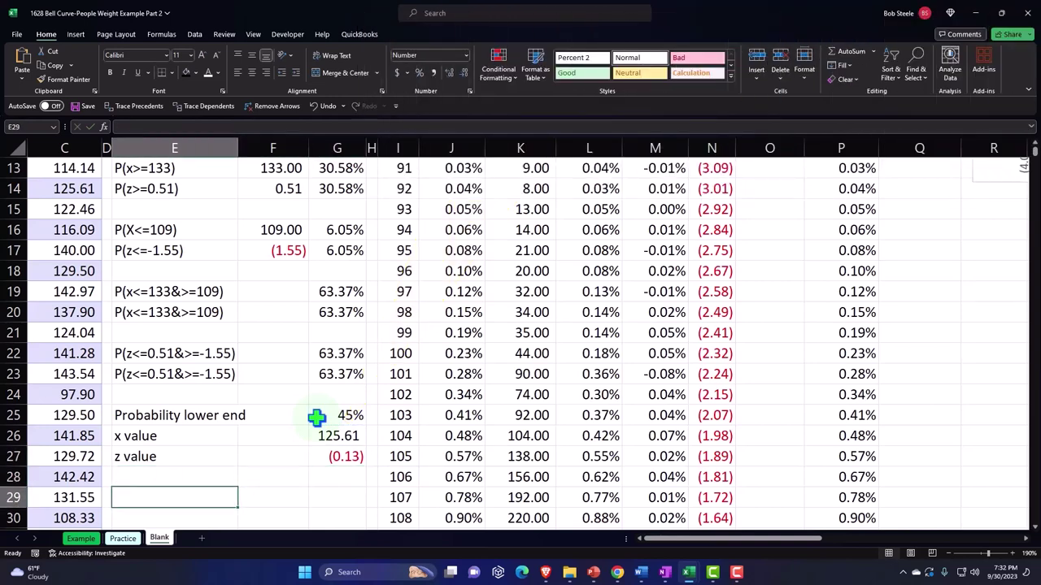
type("Probabl")
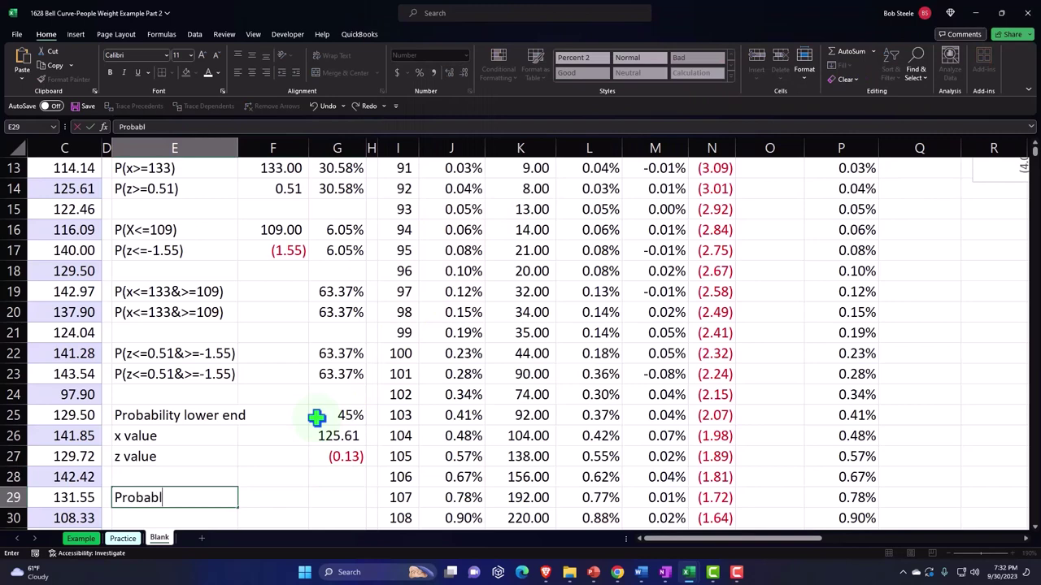
key("BackSpace")
key("BackSpace")
key("BackSpace")
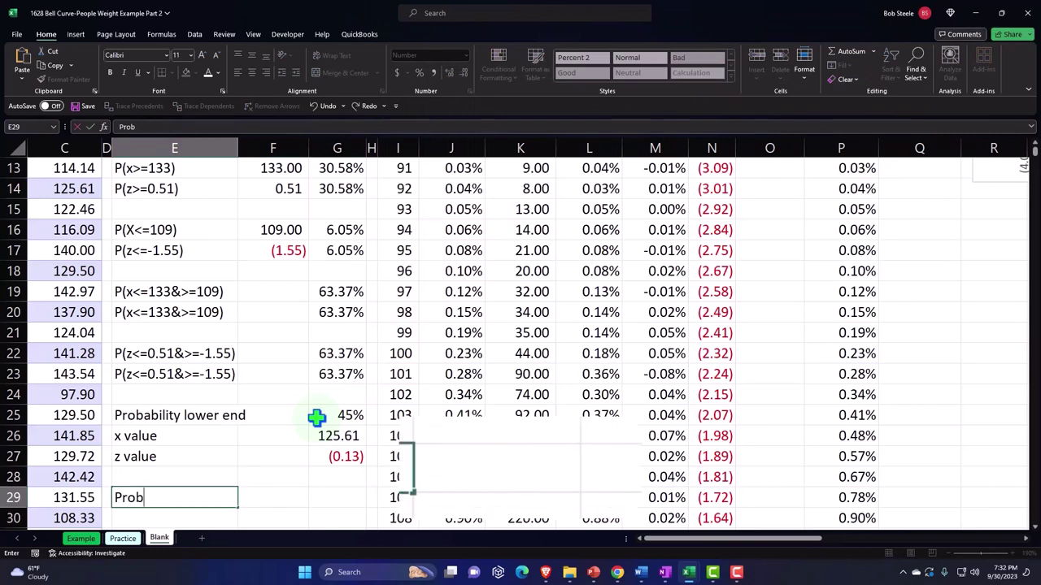
type("ability upper end")
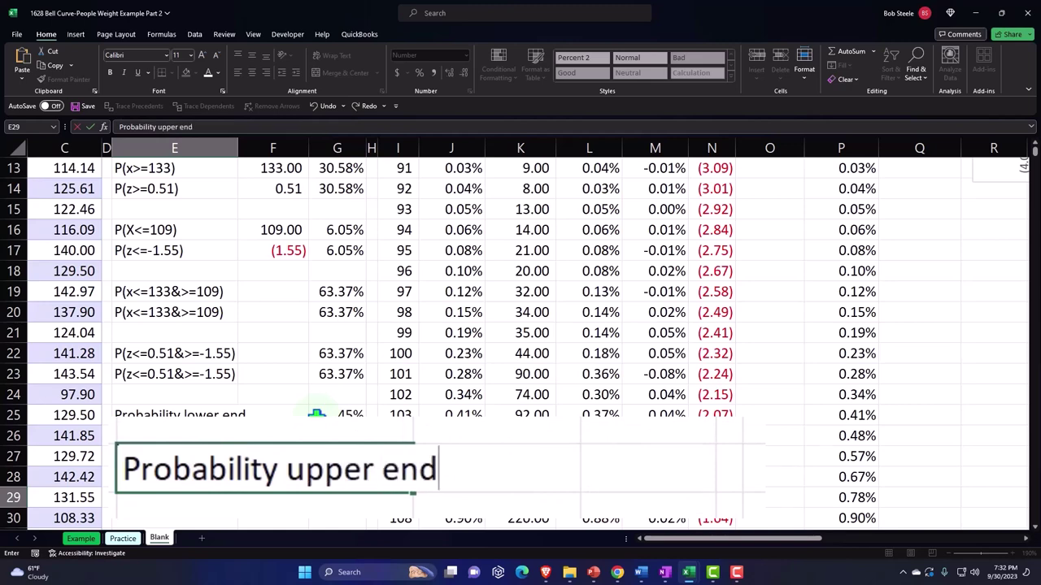
Enter 0.55 in G29 as the upper-end probability and format it as a percentage.
key("Tab")
key("Tab")
type(".55")
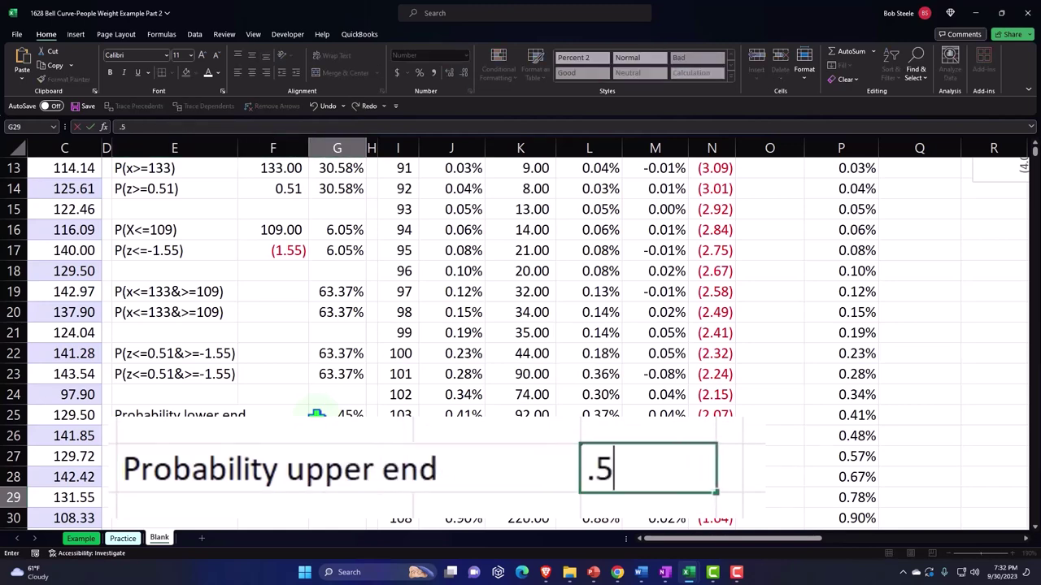
key("ctrl+Return")
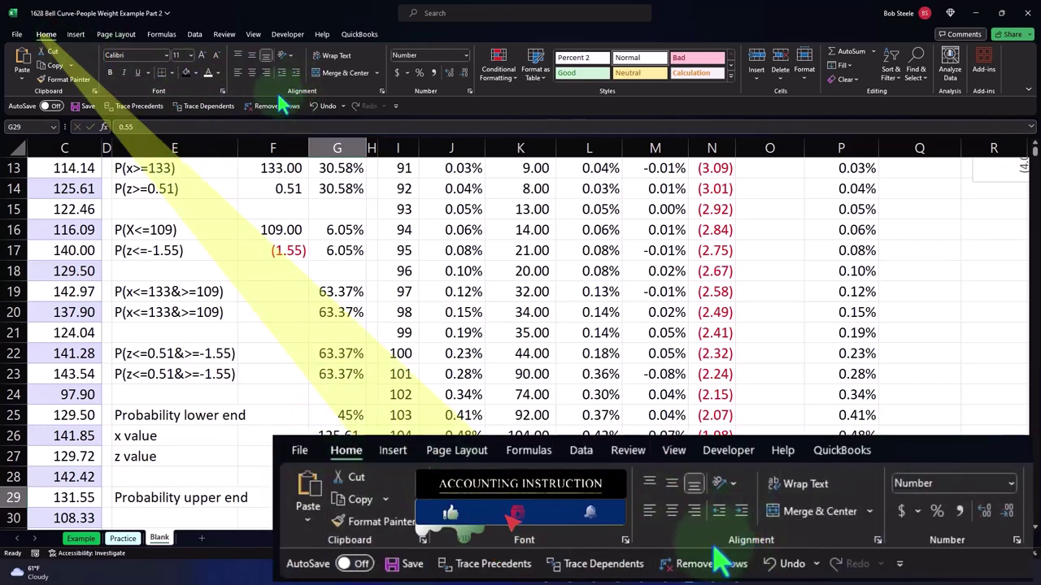
left_click(420, 73)
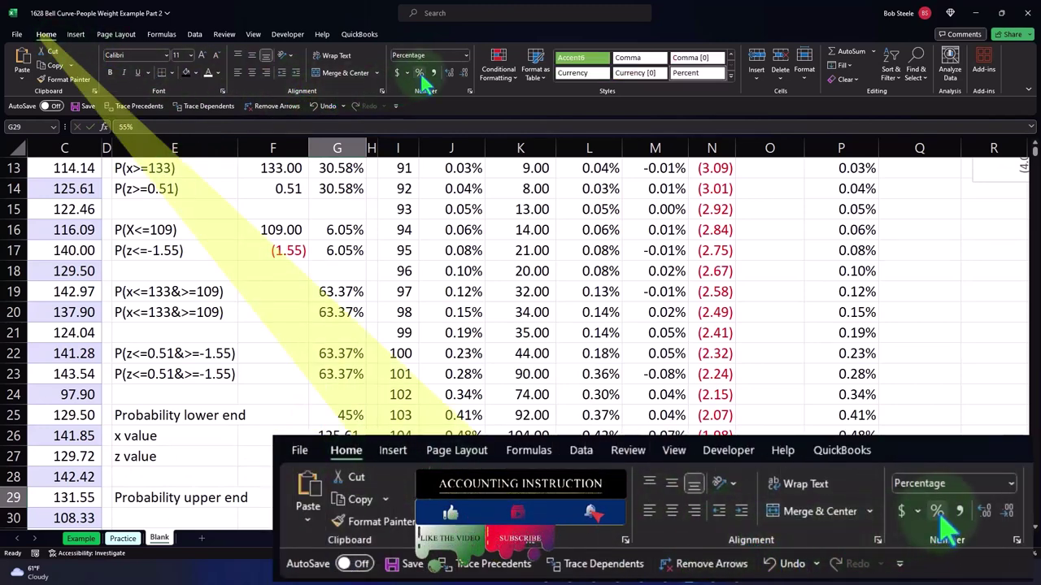
Review the bell curve against the upper-end probability, and select cell E30 below its label.
scroll(779, 348, "up", 4)
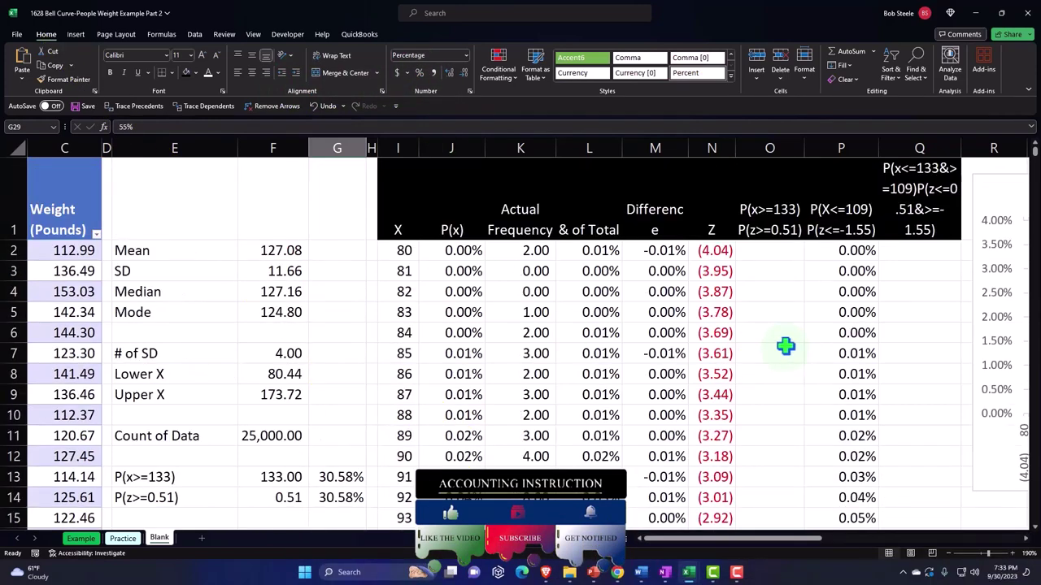
left_click_drag(813, 538, 911, 552)
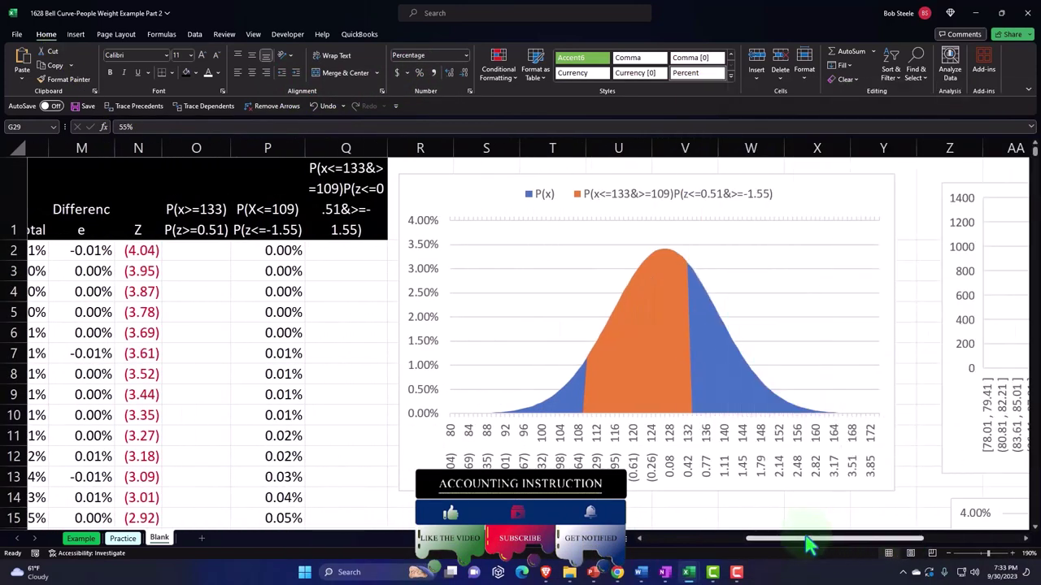
left_click_drag(809, 540, 704, 543)
scroll(332, 446, "down", 6)
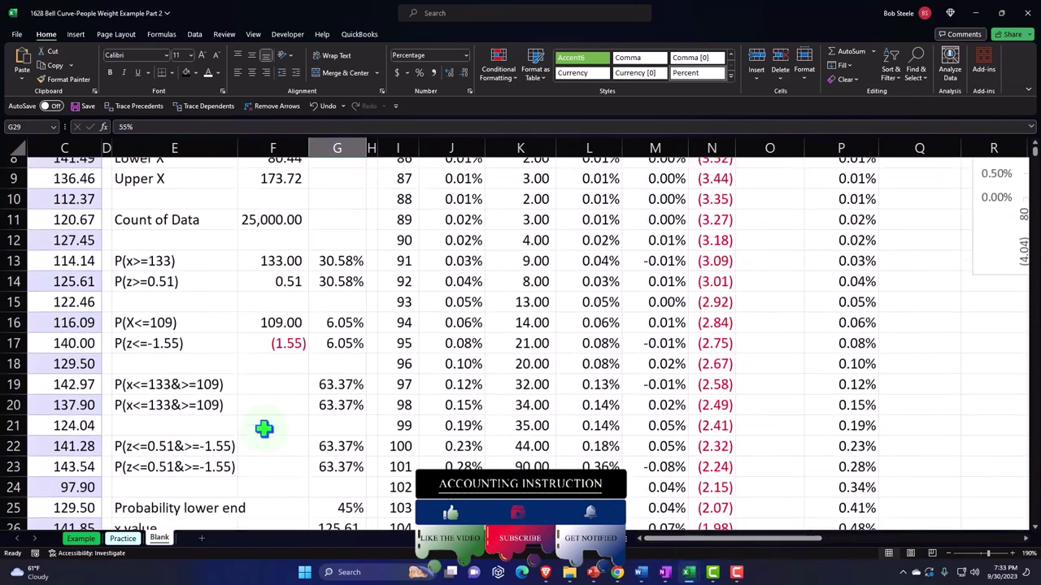
left_click(191, 394)
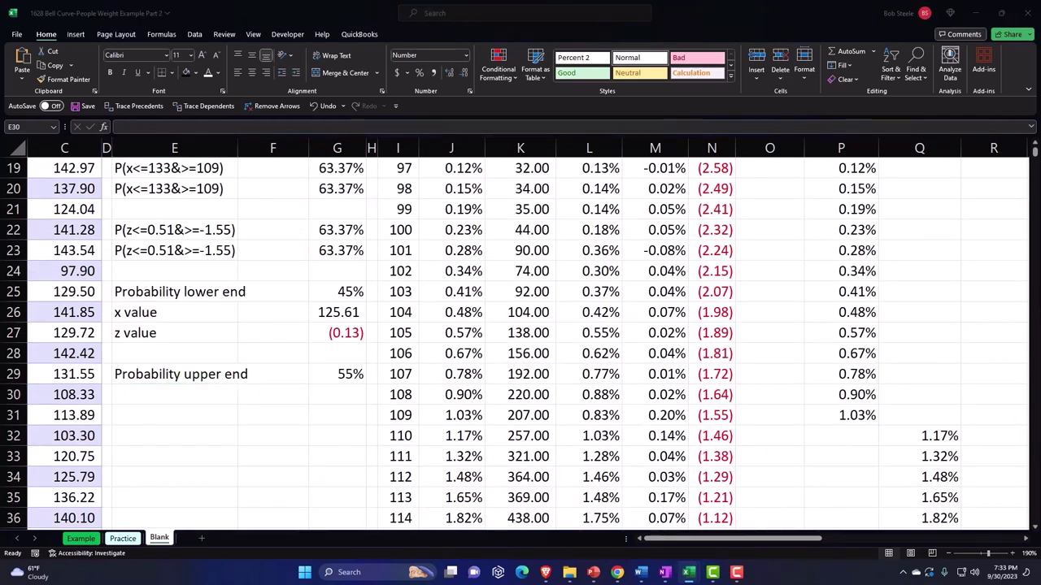
left_click(186, 398)
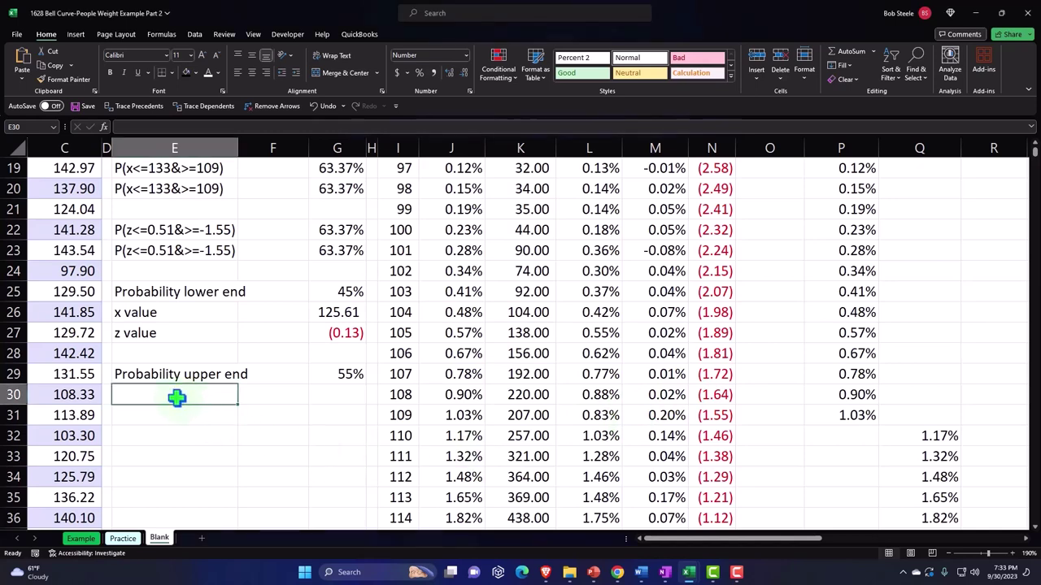
type("=")
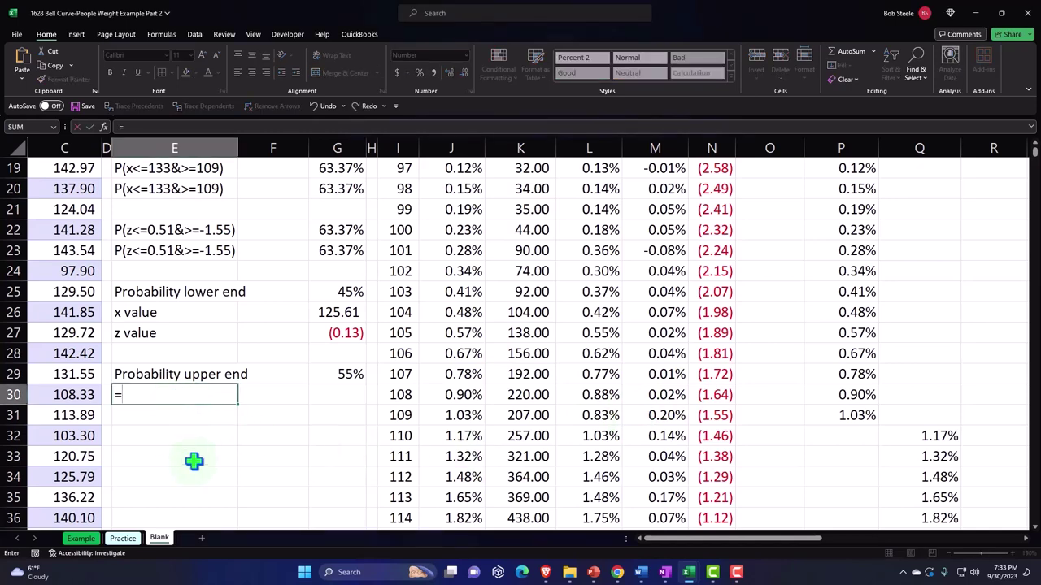
type("norm.i")
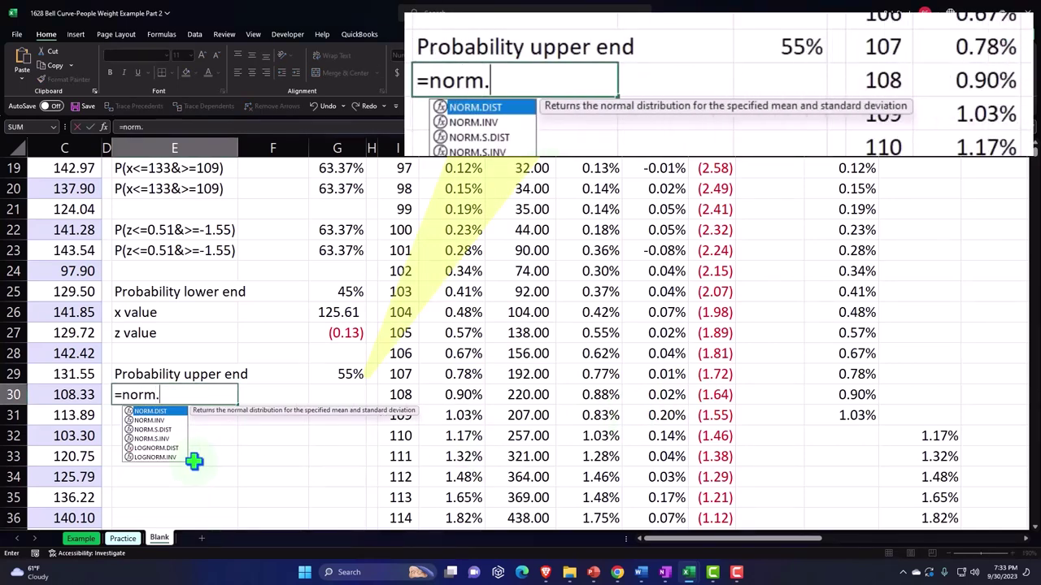
key("BackSpace")
key("BackSpace")
key("BackSpace")
key("BackSpace")
key("BackSpace")
key("BackSpace")
key("BackSpace")
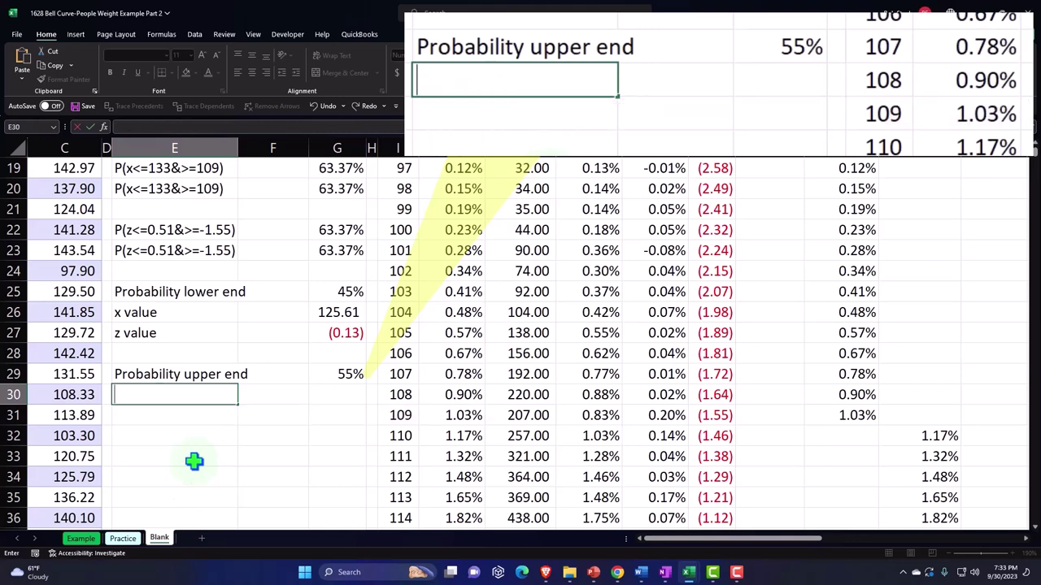
Label cell E30 "x value" under the upper-end probability.
type("x value")
key("Tab")
key("Tab")
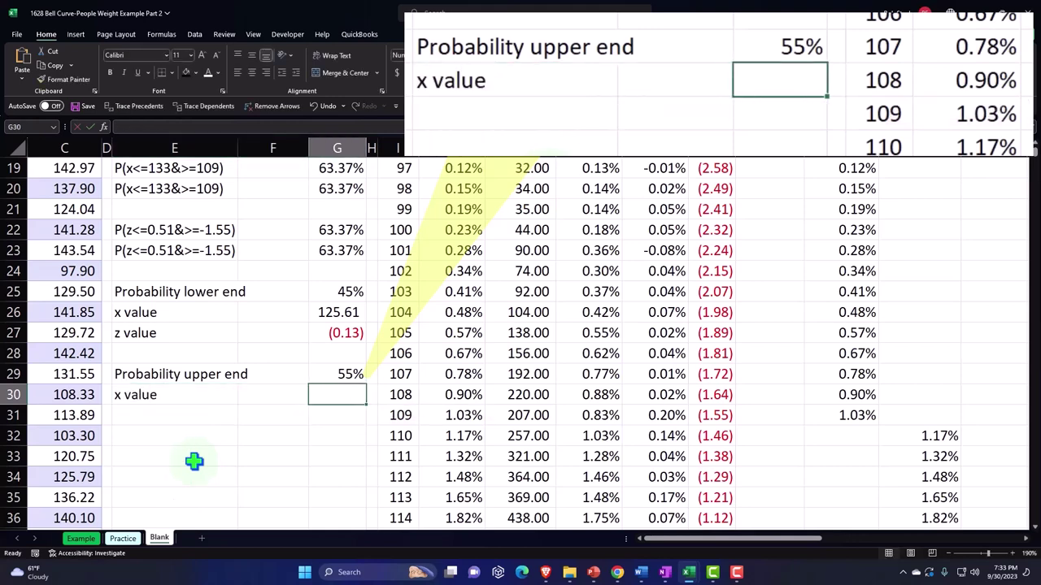
Calculate the x value in G30 with =NORM.INV(1-G29,F2,F3), using the mean and standard deviation cells.
type("=norm")
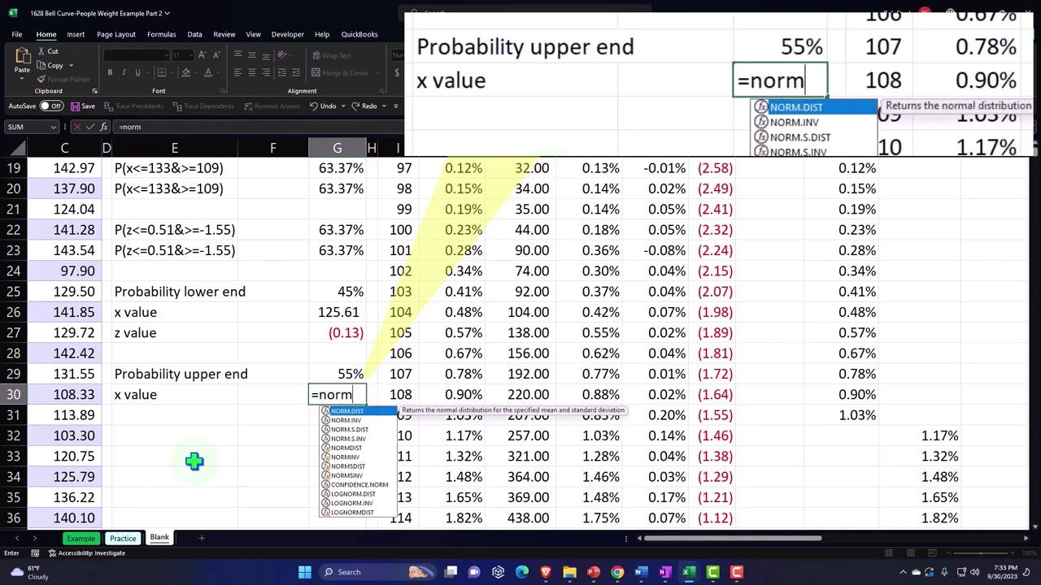
type(".in")
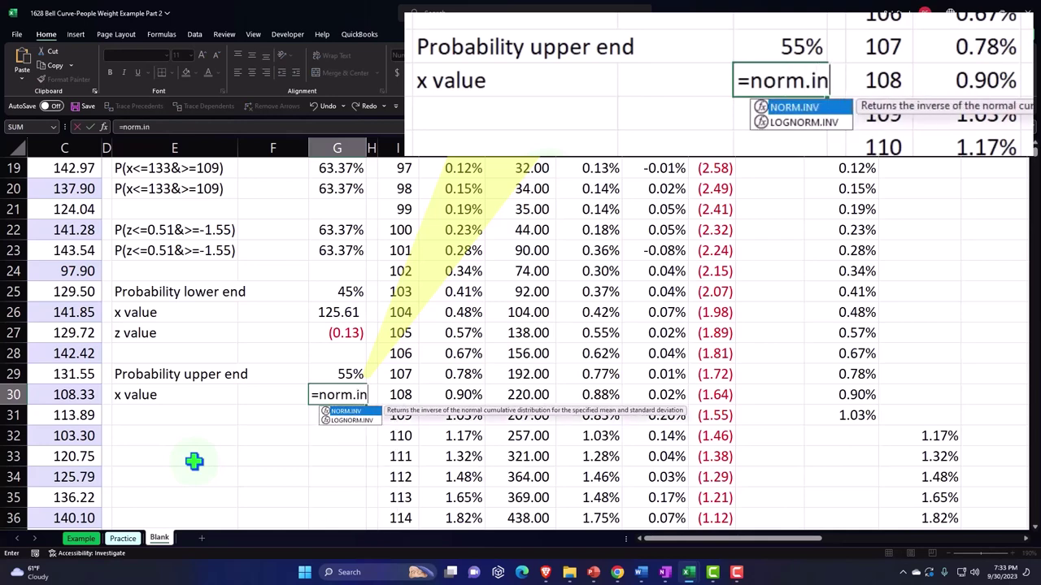
key("Tab")
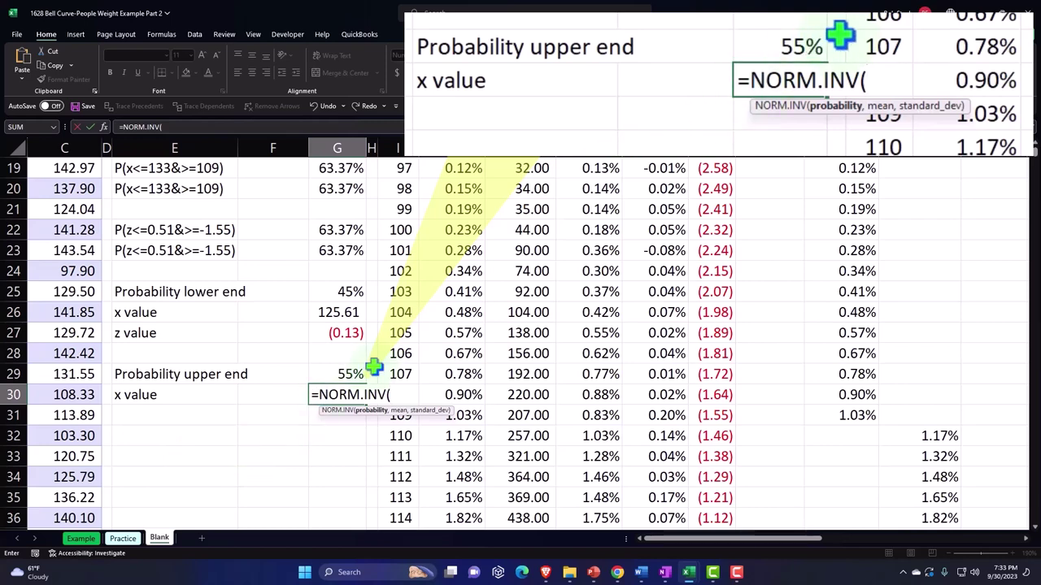
type("1-")
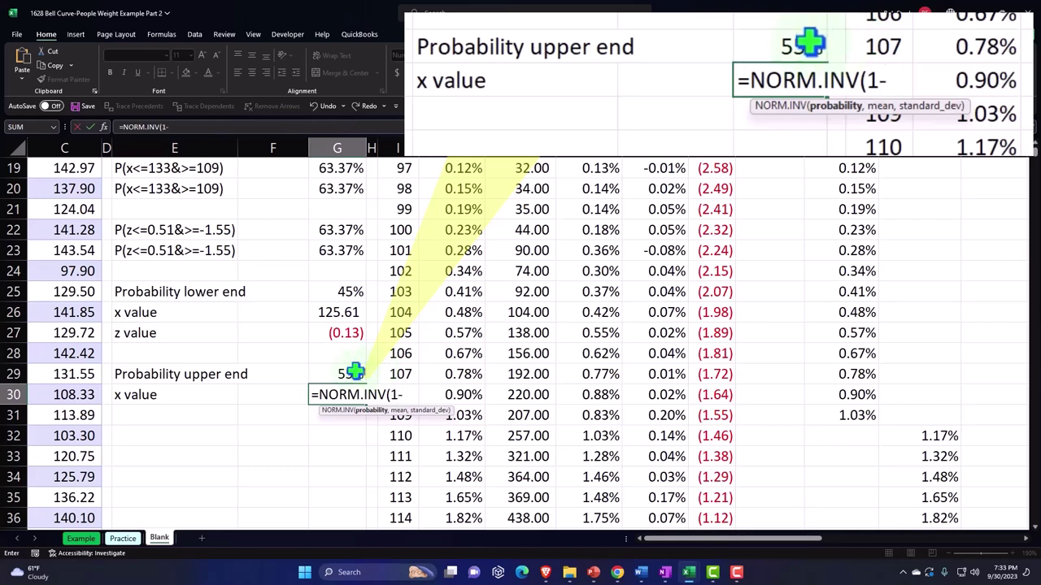
left_click(357, 370)
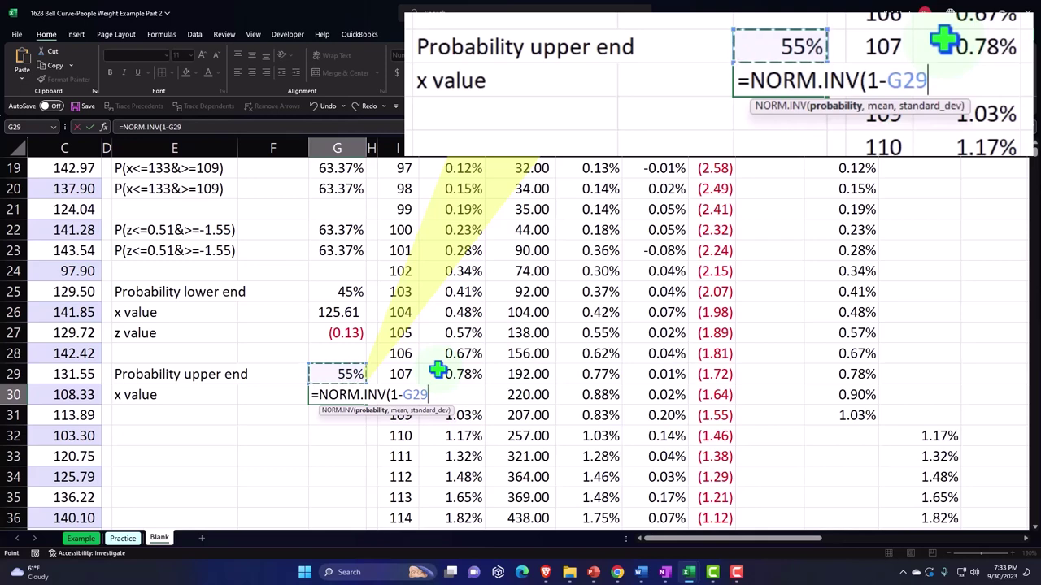
type(",")
scroll(445, 368, "up", 6)
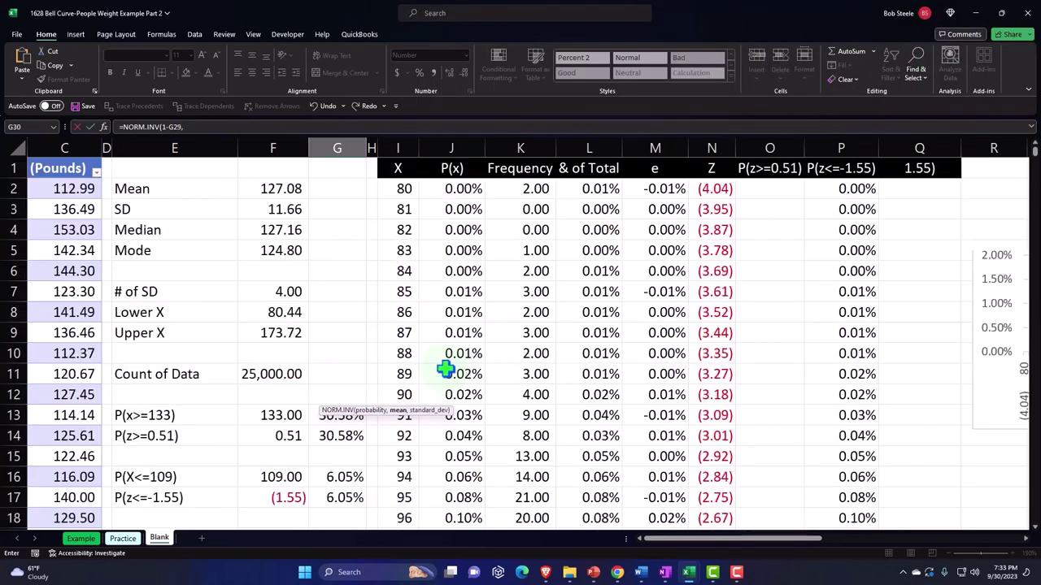
left_click(279, 249)
scroll(395, 337, "down", 5)
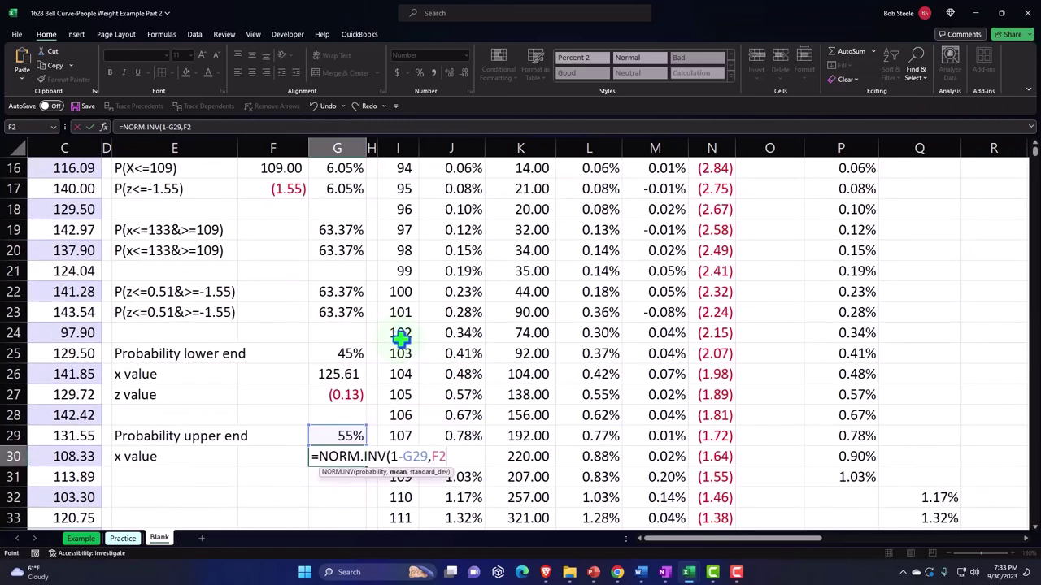
scroll(400, 338, "down", 1)
type(",")
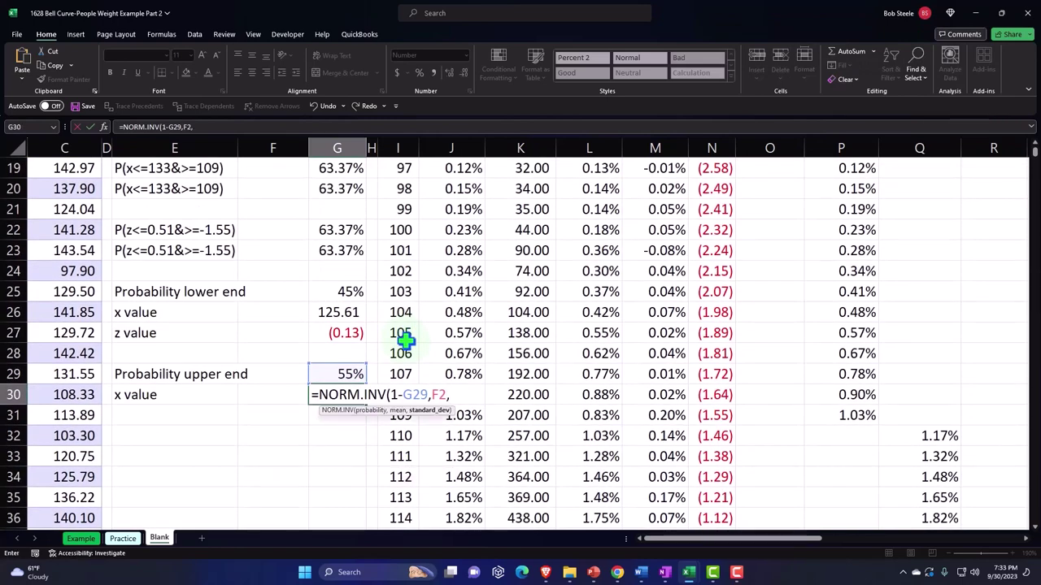
scroll(402, 338, "up", 6)
left_click(277, 213)
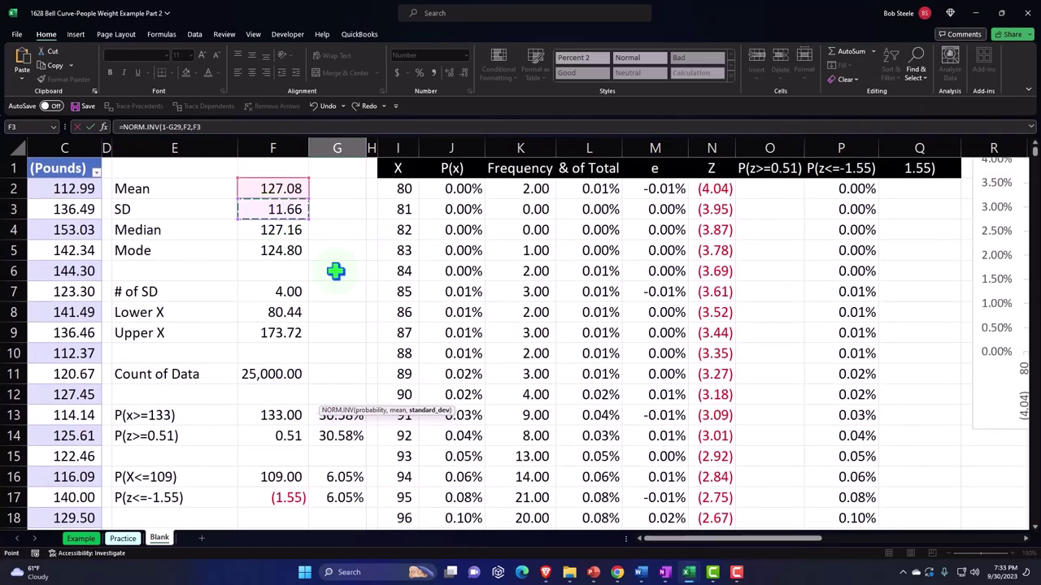
scroll(342, 280, "down", 6)
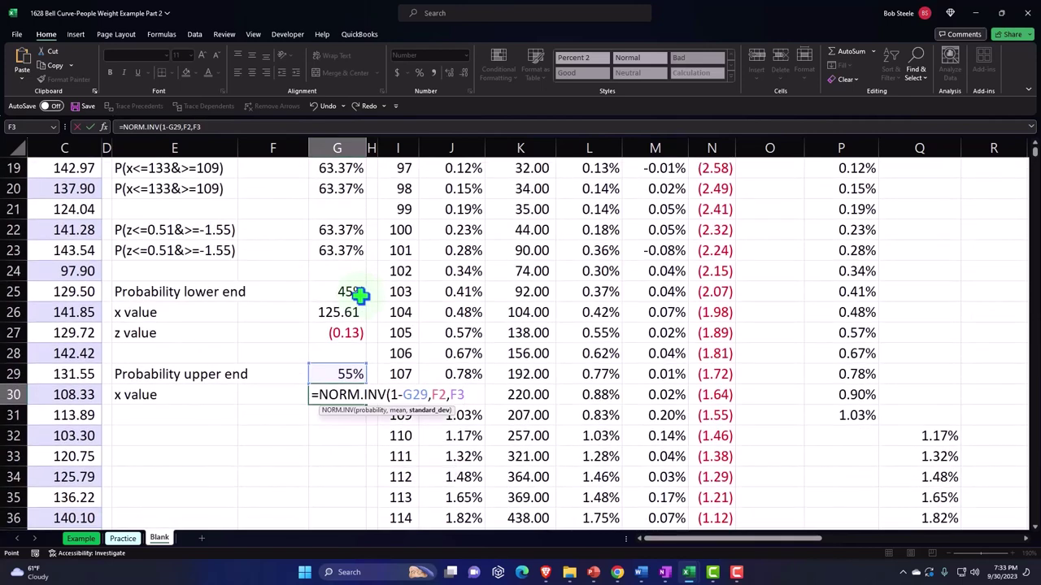
type(")")
key("Return")
Label cell E31 "z value" under the upper-end x value.
key("Left")
key("Left")
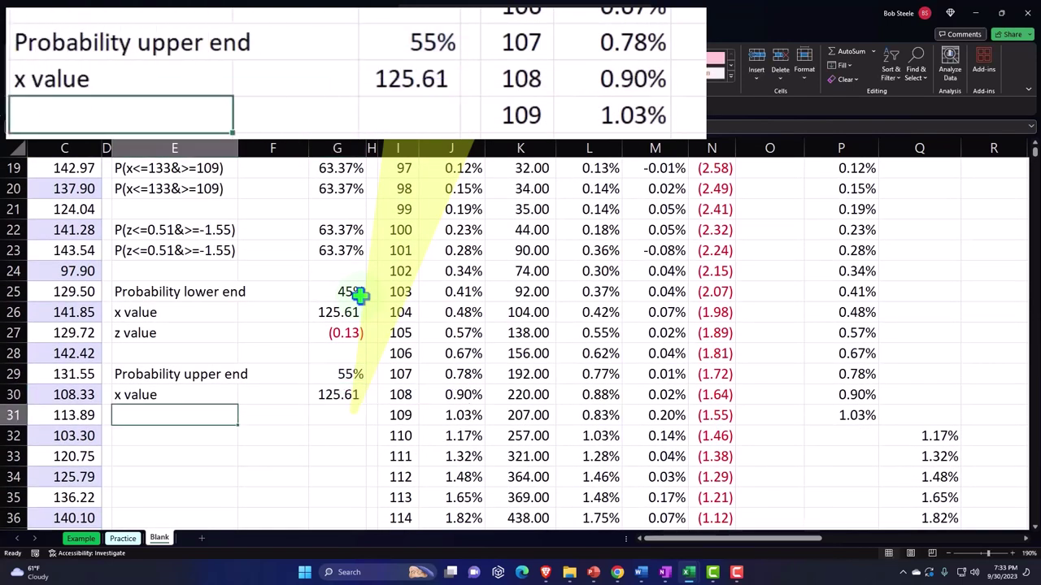
type("z val")
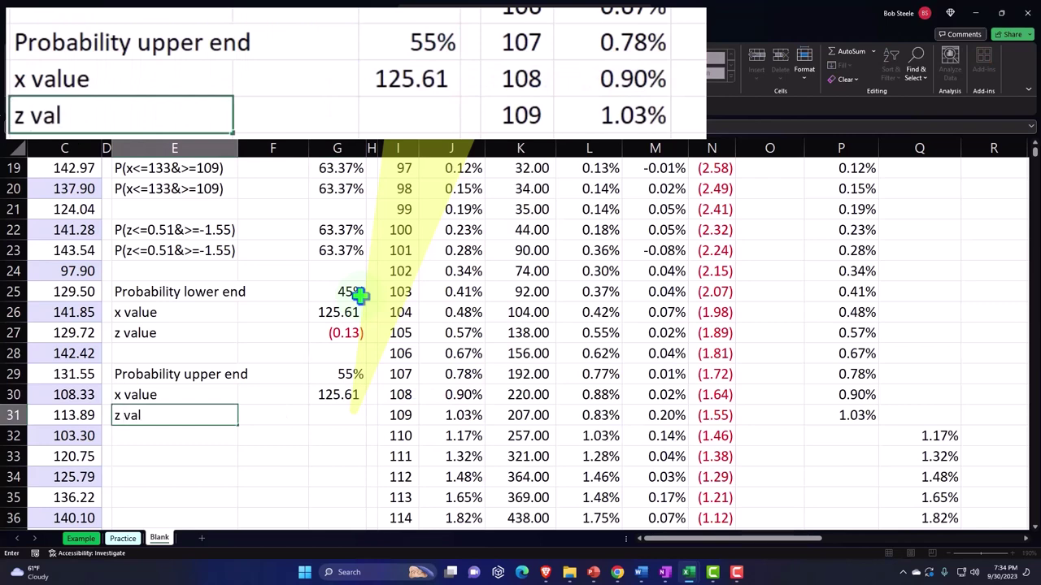
key("Right")
key("Right")
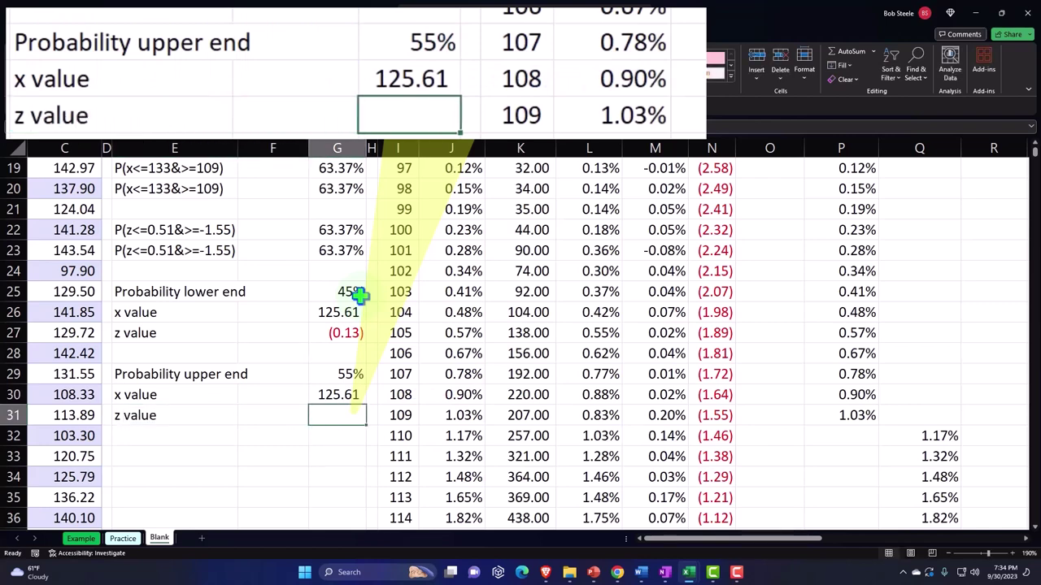
Calculate the z value in G31 with =NORM.S.INV(1-G29).
type("=")
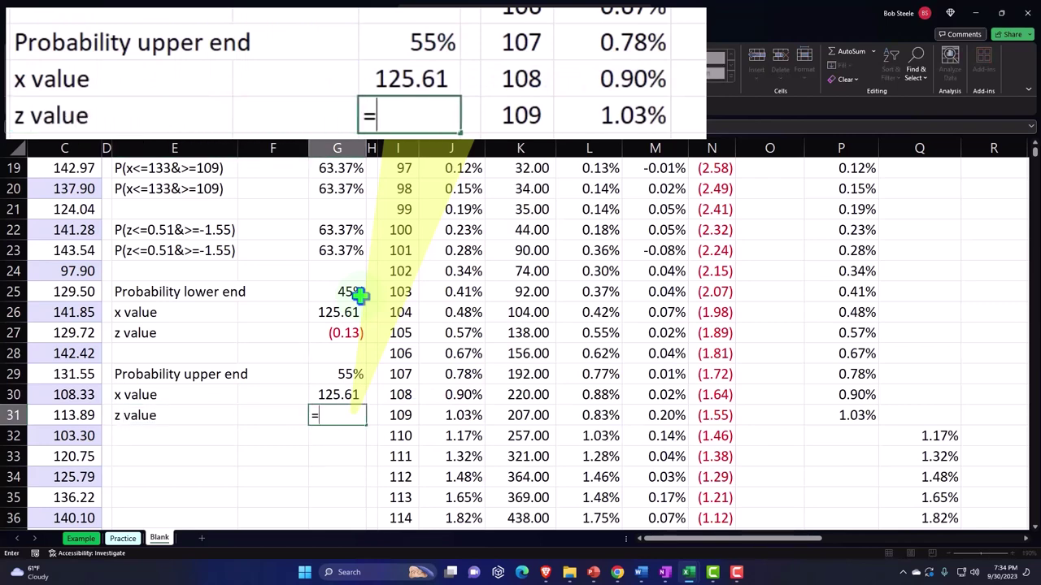
type("norm.")
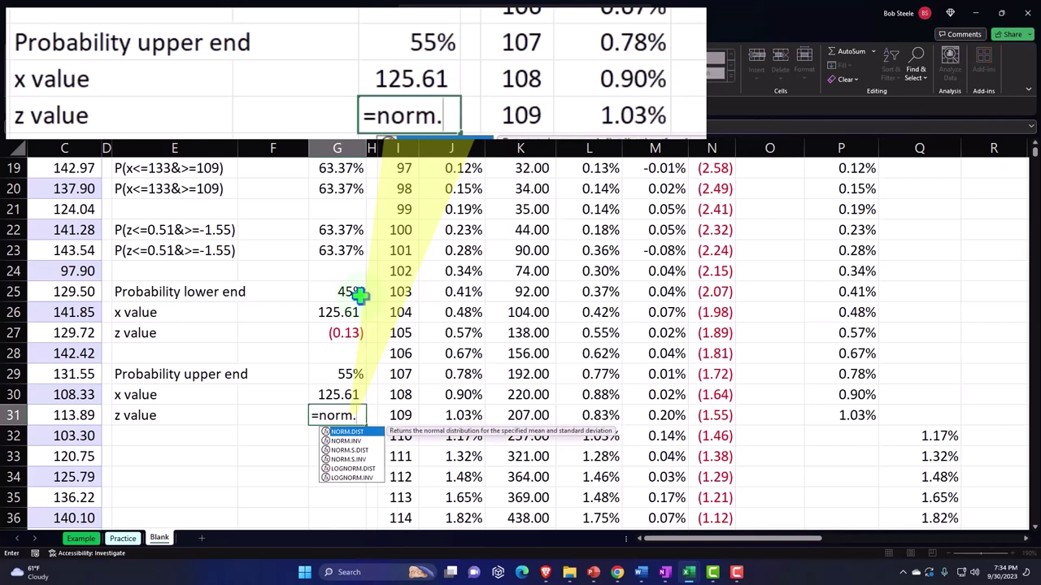
type("s")
key("Down")
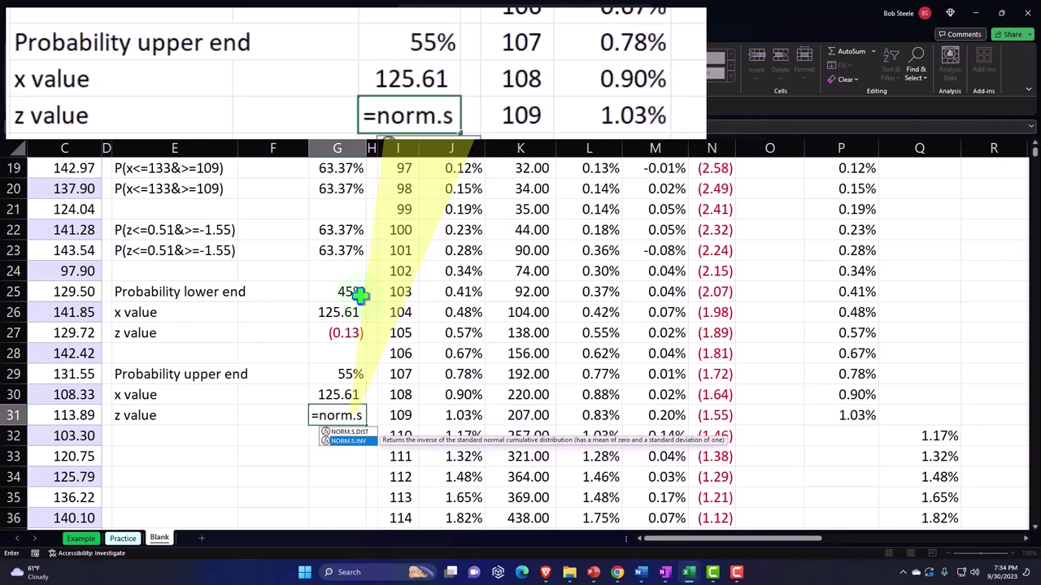
key("Tab")
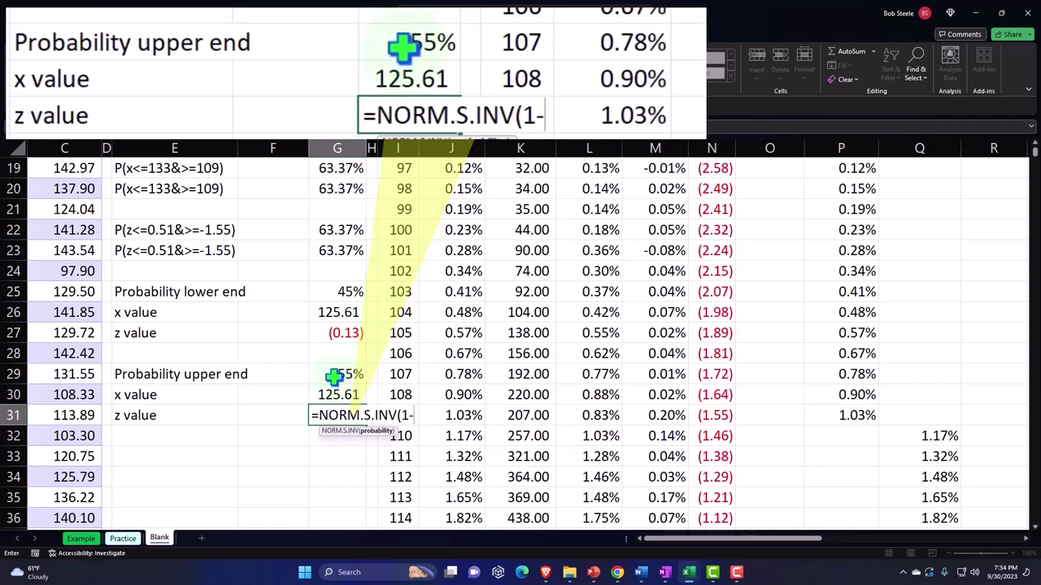
type("1-")
left_click(334, 376)
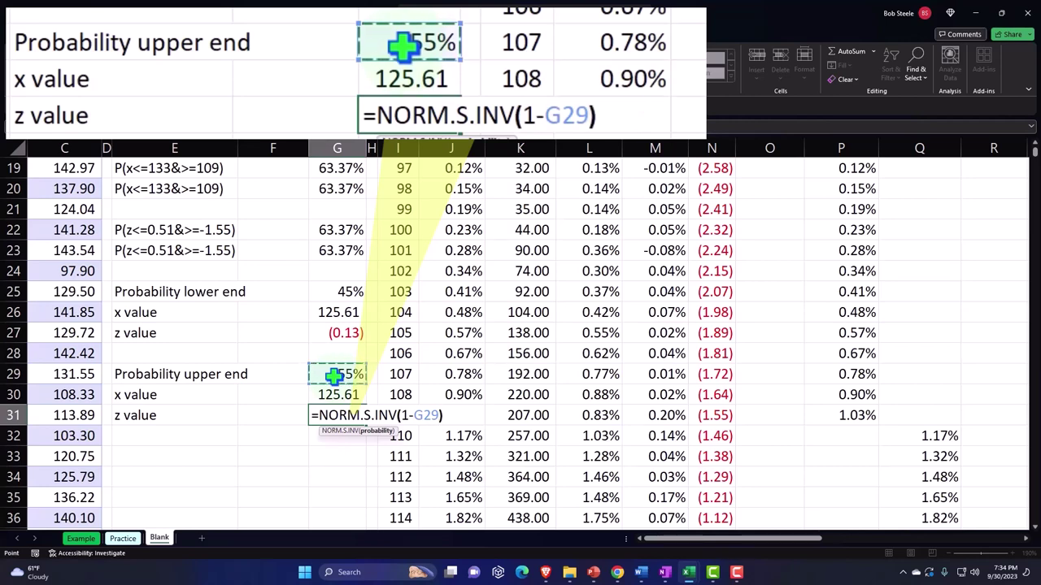
type(")")
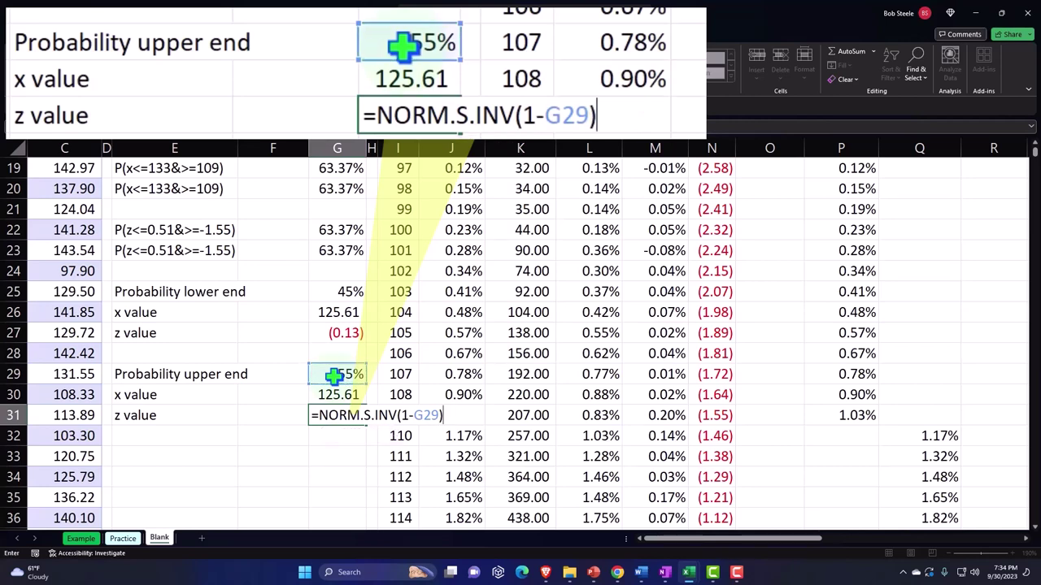
key("Return")
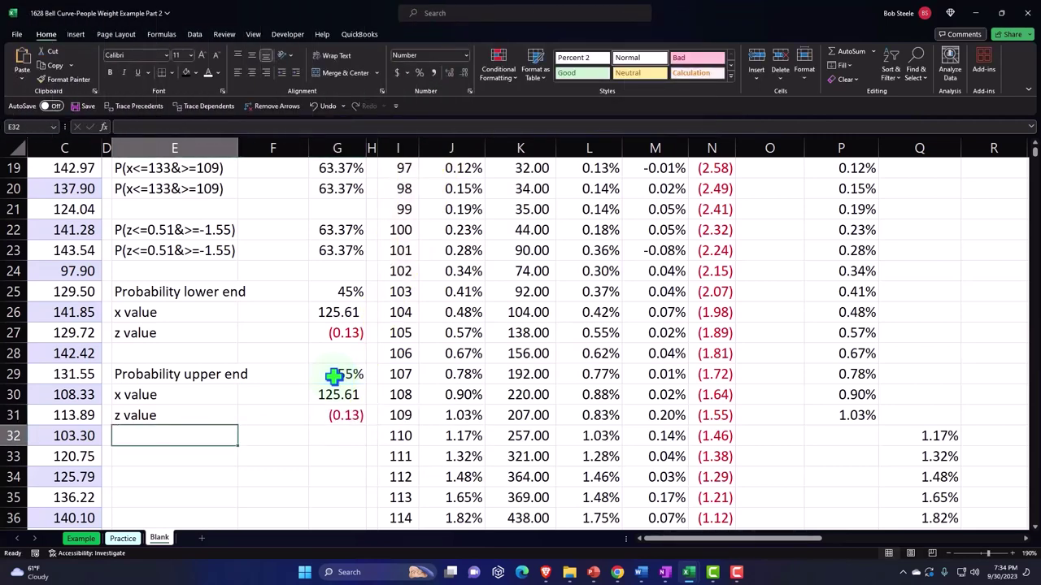
Check the sum of the lower-end and upper-end probabilities, and compare the x and z values of the two blocks.
key("Up")
key("Up")
key("Up")
key("Right")
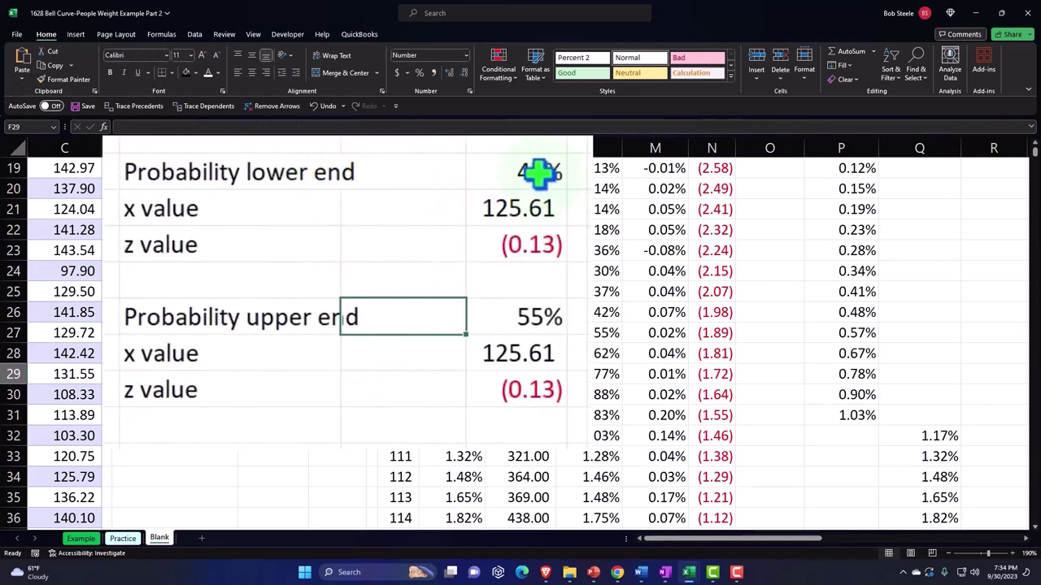
left_click(350, 290)
left_click(533, 317, "ctrl")
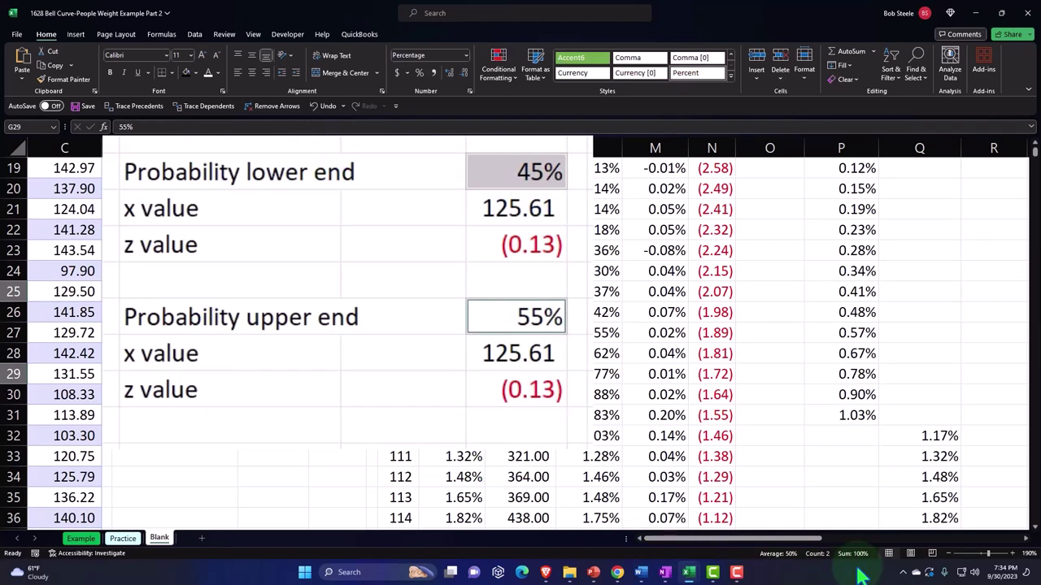
left_click_drag(488, 209, 492, 249)
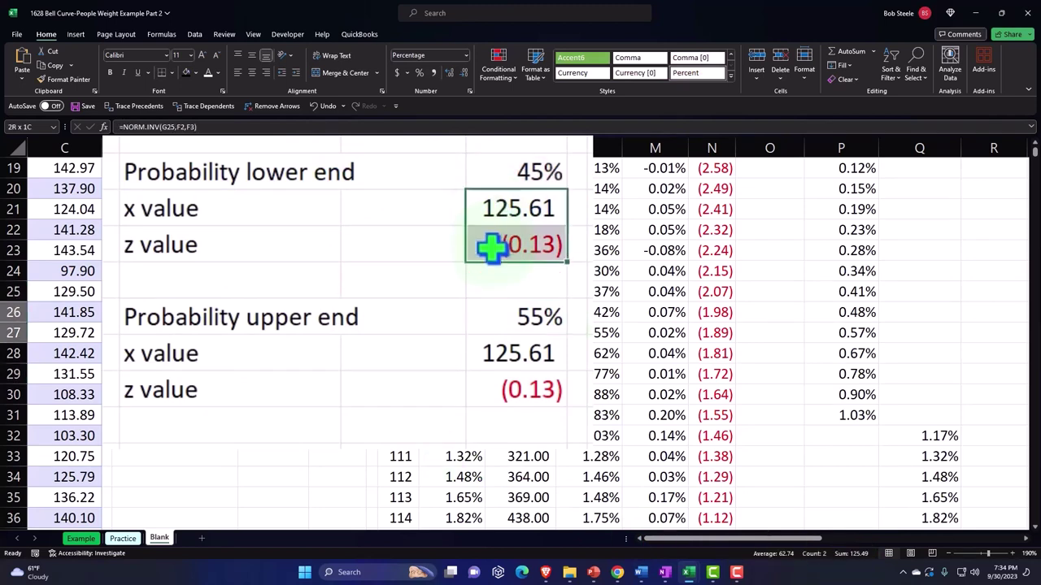
left_click_drag(521, 354, 522, 390)
key("ctrl+v")
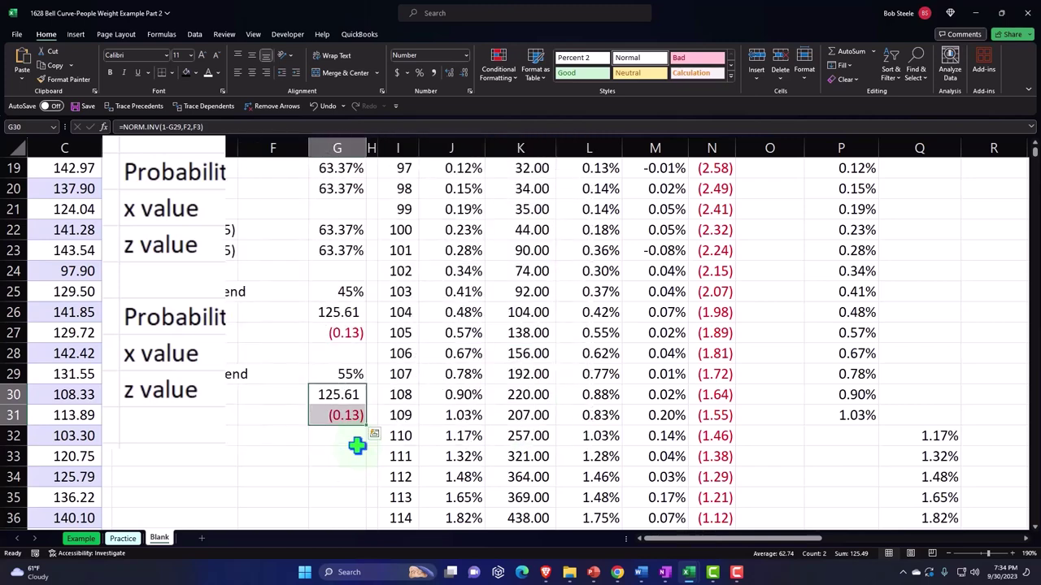
left_click(237, 461)
Apply all borders to the statistics and probability block E2:G31.
scroll(237, 461, "up", 6)
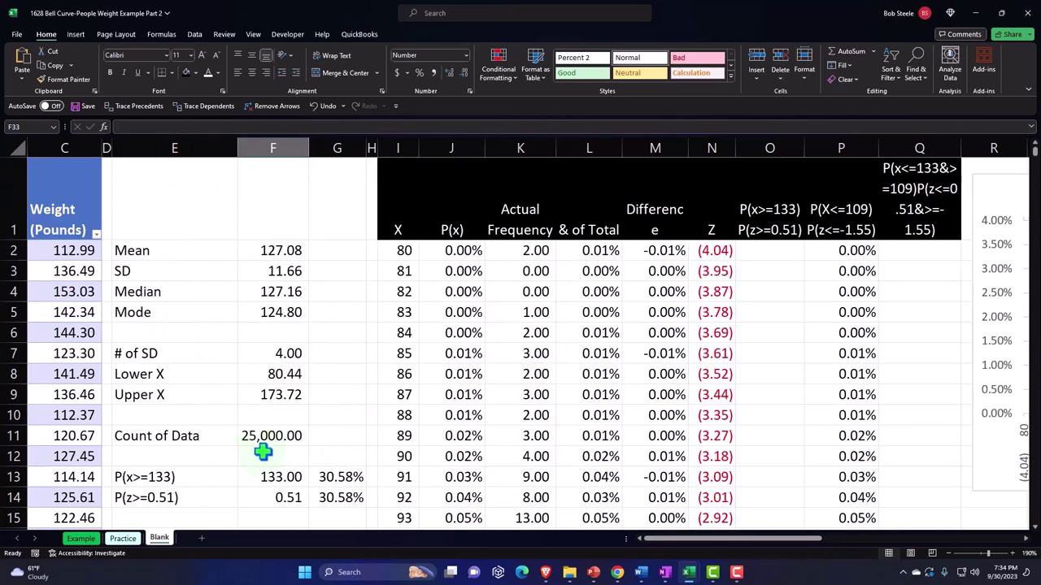
left_click_drag(169, 250, 344, 353)
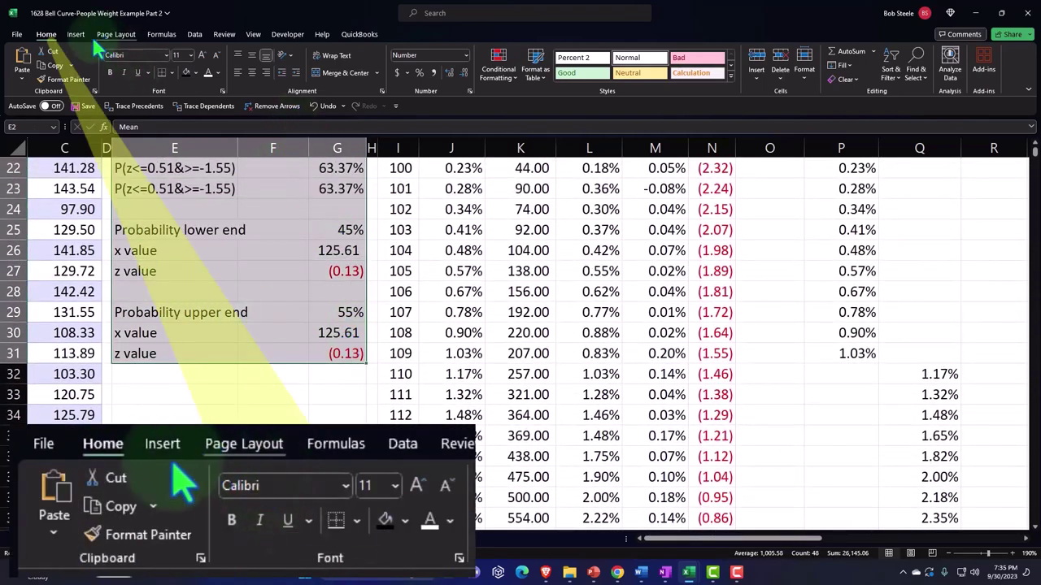
left_click(171, 73)
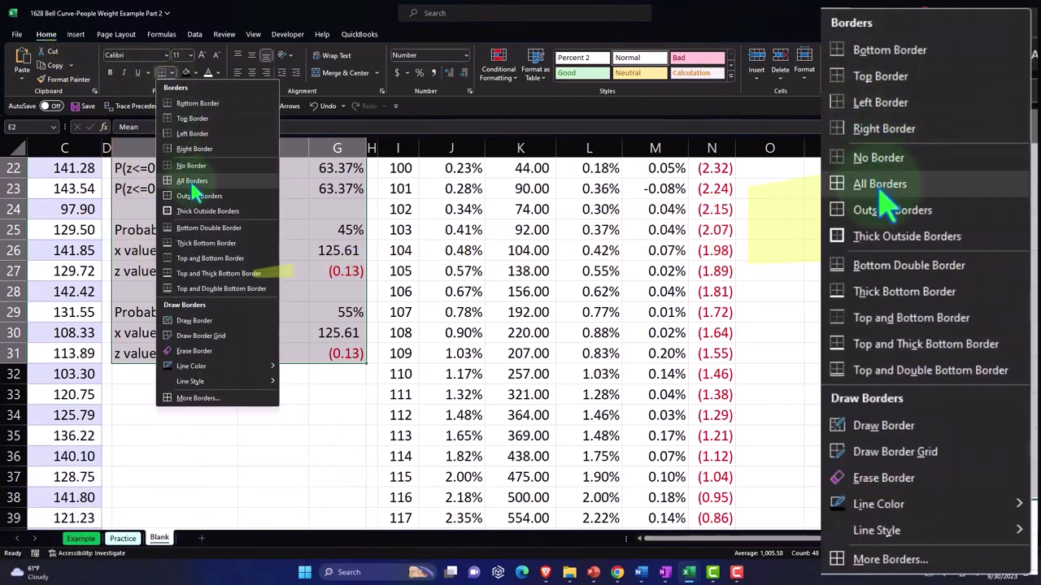
left_click(192, 180)
Fill the block E2:G31 with a light turquoise colour chosen from the standard colour palette.
scroll(192, 181, "up", 7)
left_click(195, 72)
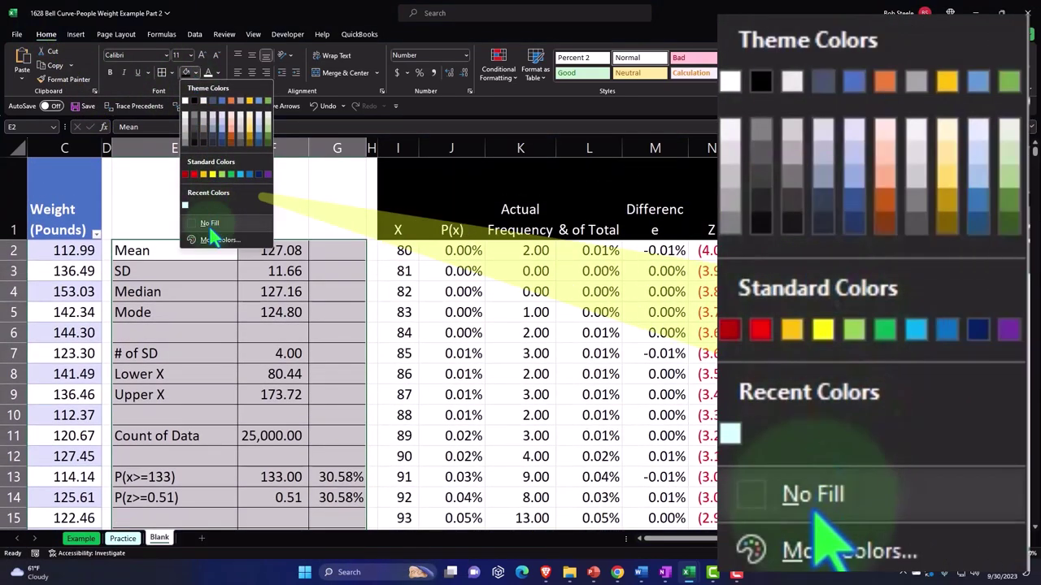
left_click(210, 236)
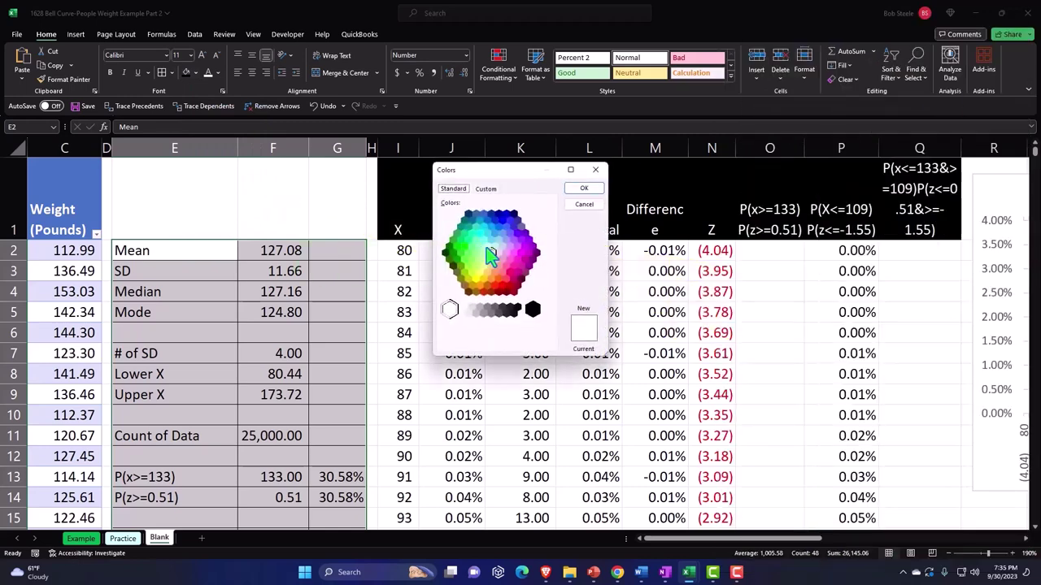
left_click(490, 237)
left_click(583, 187)
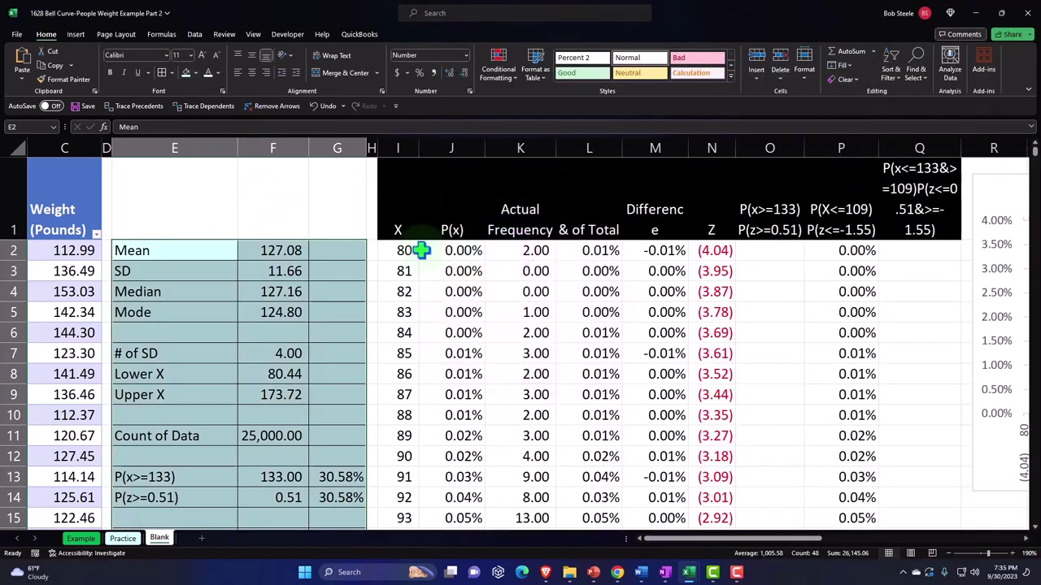
Select the distribution table's data from I2 across to column Q and down to the Total row.
left_click_drag(421, 251, 882, 252)
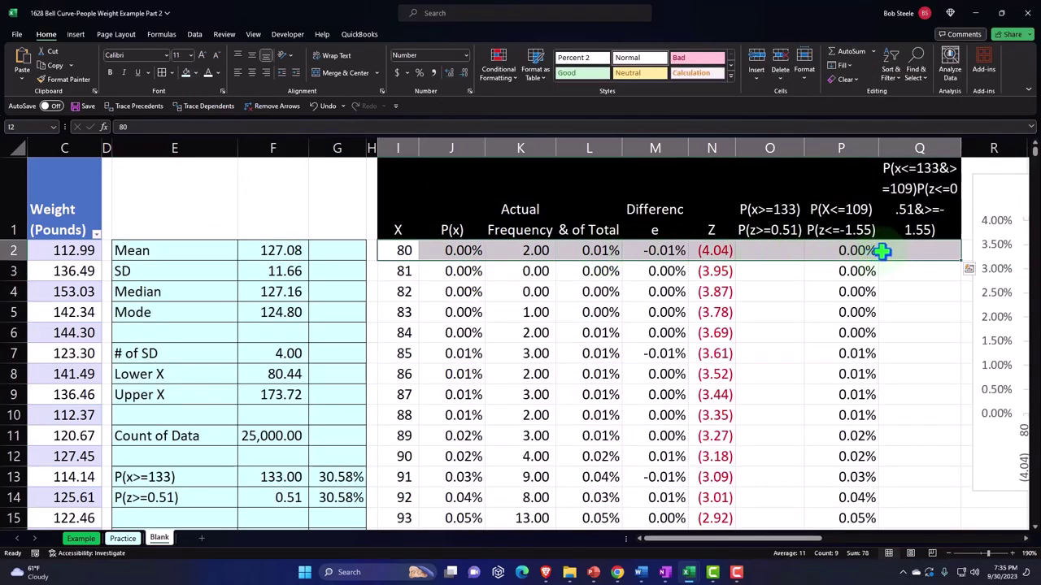
key("ctrl+shift+Down")
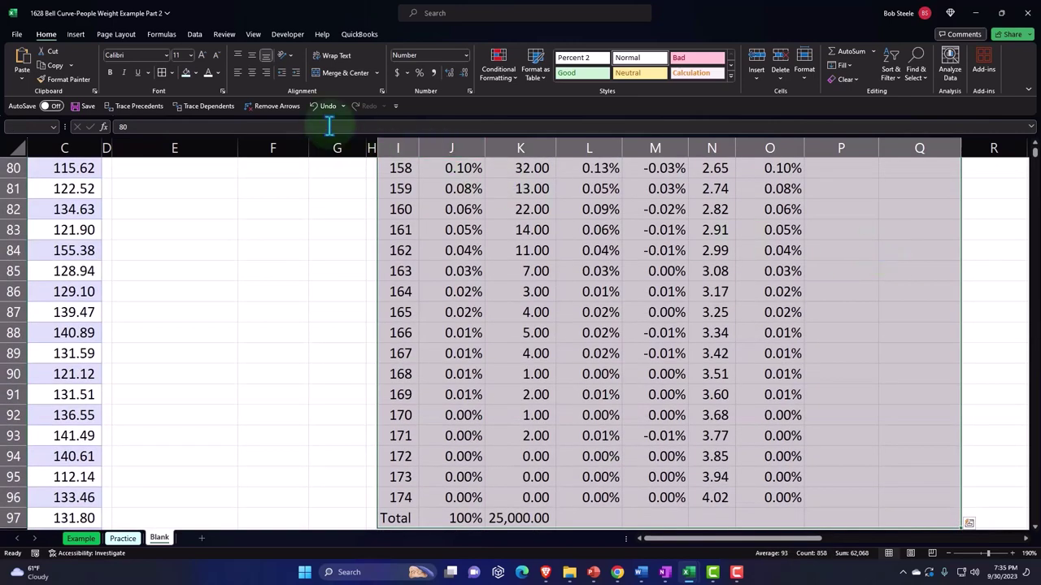